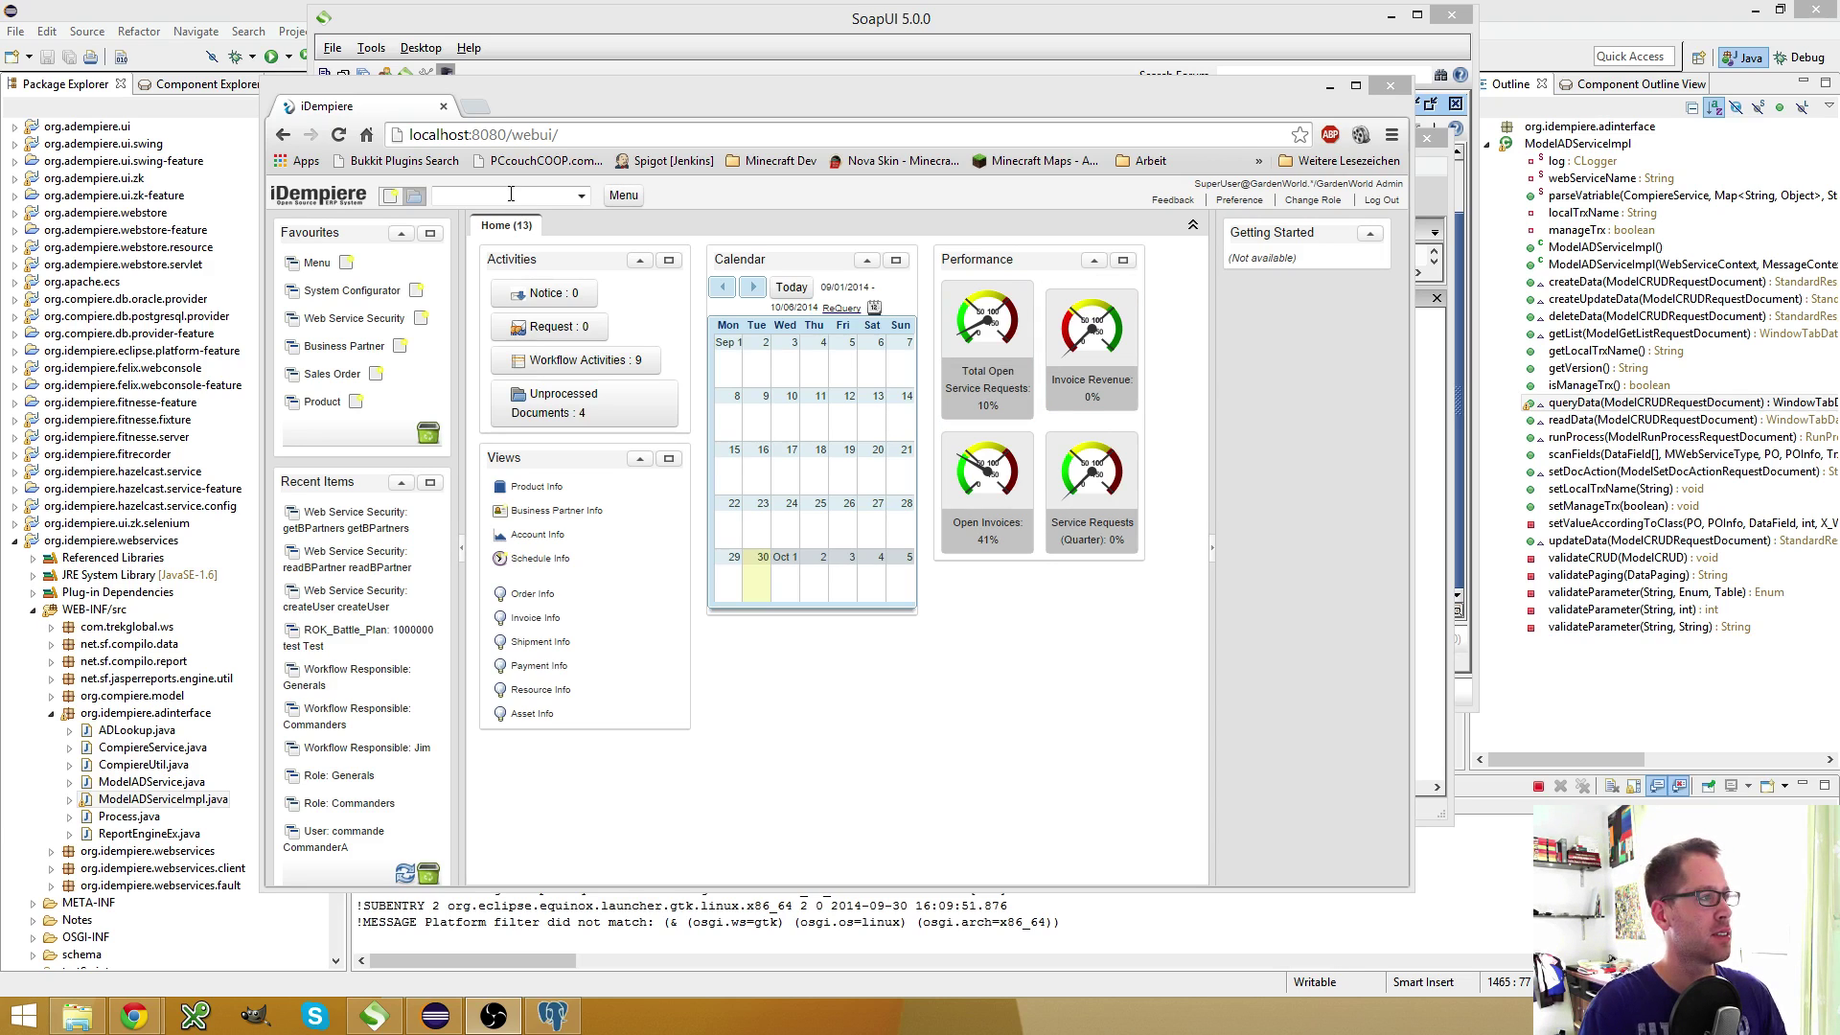
Log out of the GardenWorld session from the iDempiere web UI header
left_click(1380, 199)
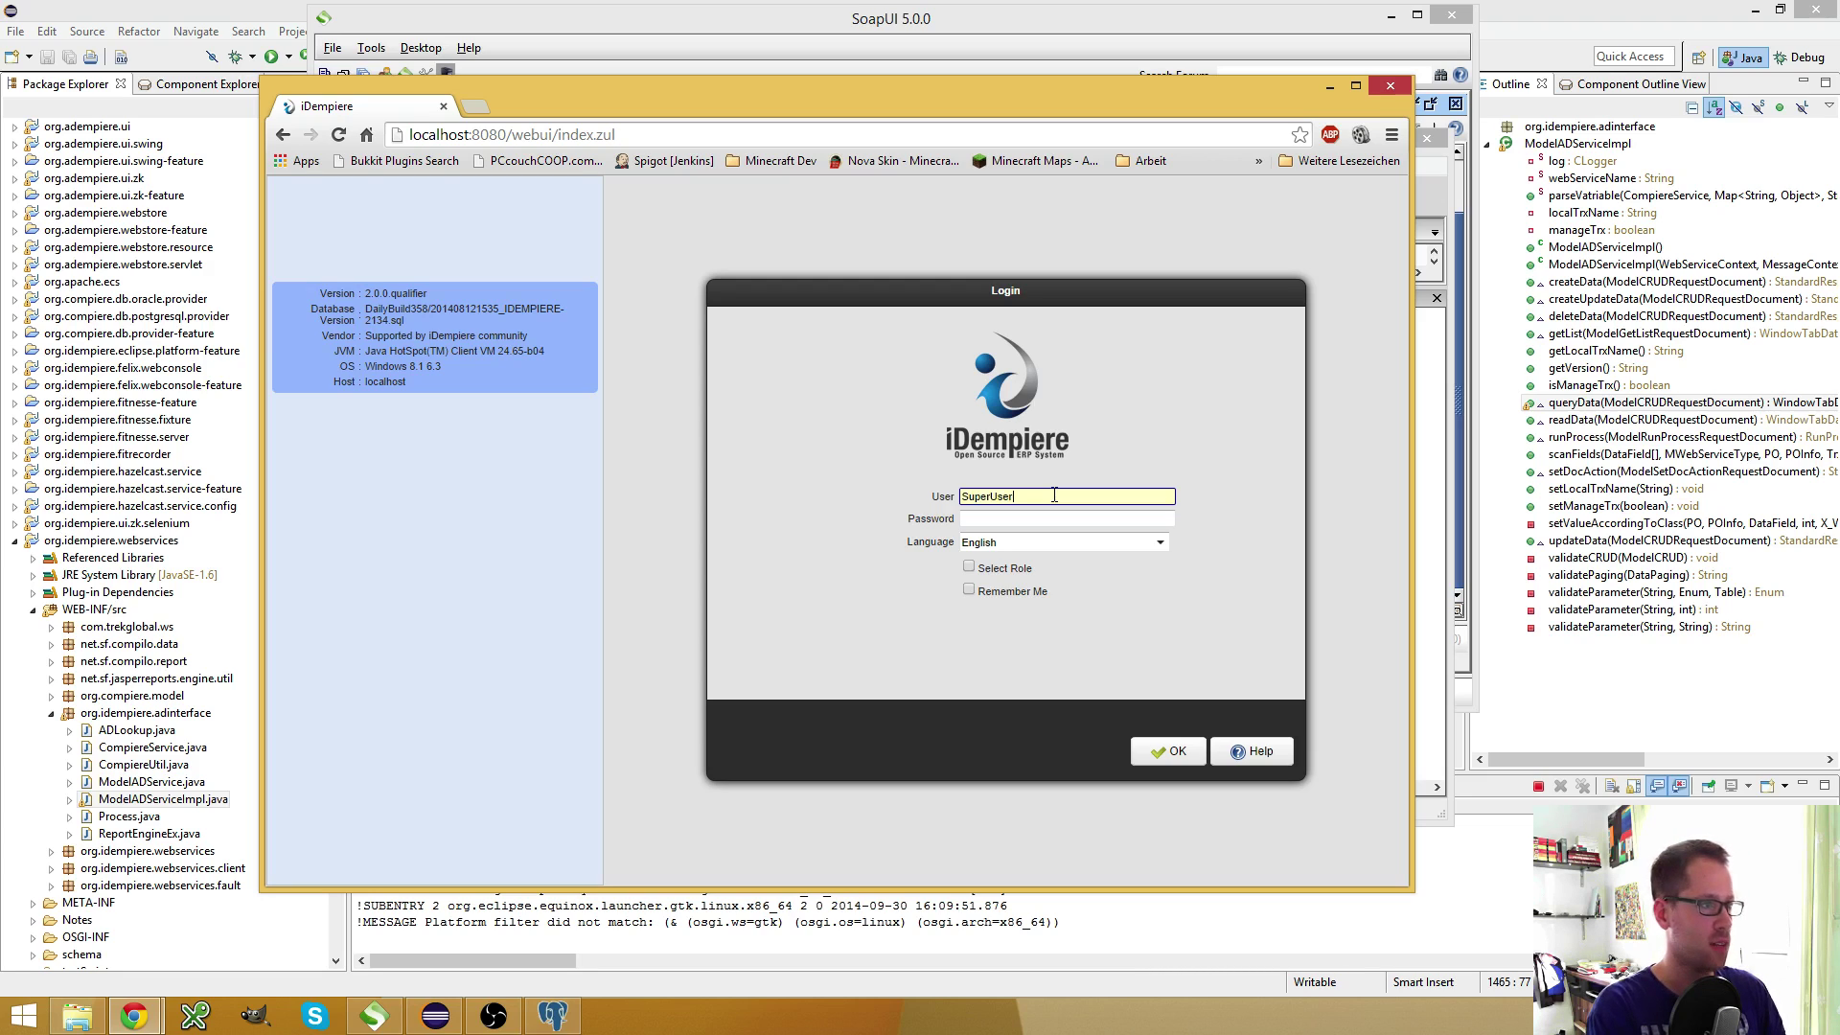
Enter the password and log in under the System client with the System Administrator role
key("Tab")
type("S")
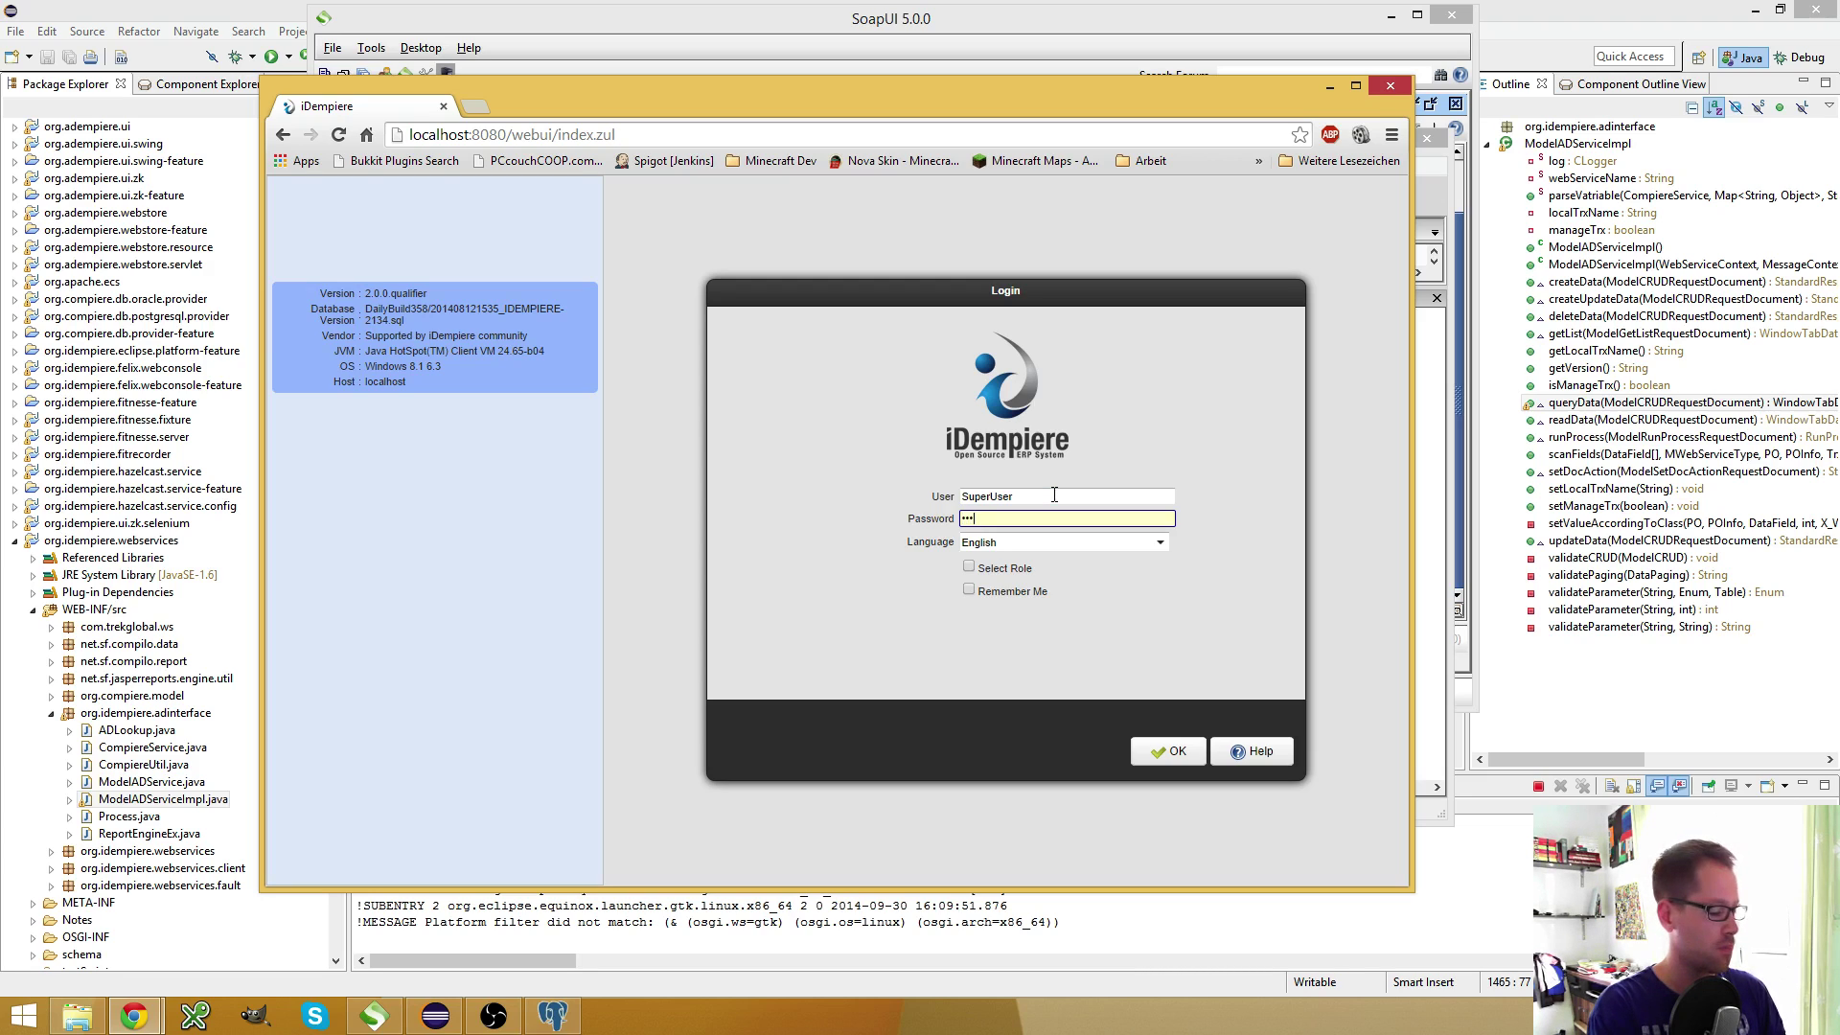
type("ystem")
left_click(1013, 569)
left_click(1170, 751)
left_click(1163, 494)
left_click(1054, 523)
left_click(1156, 755)
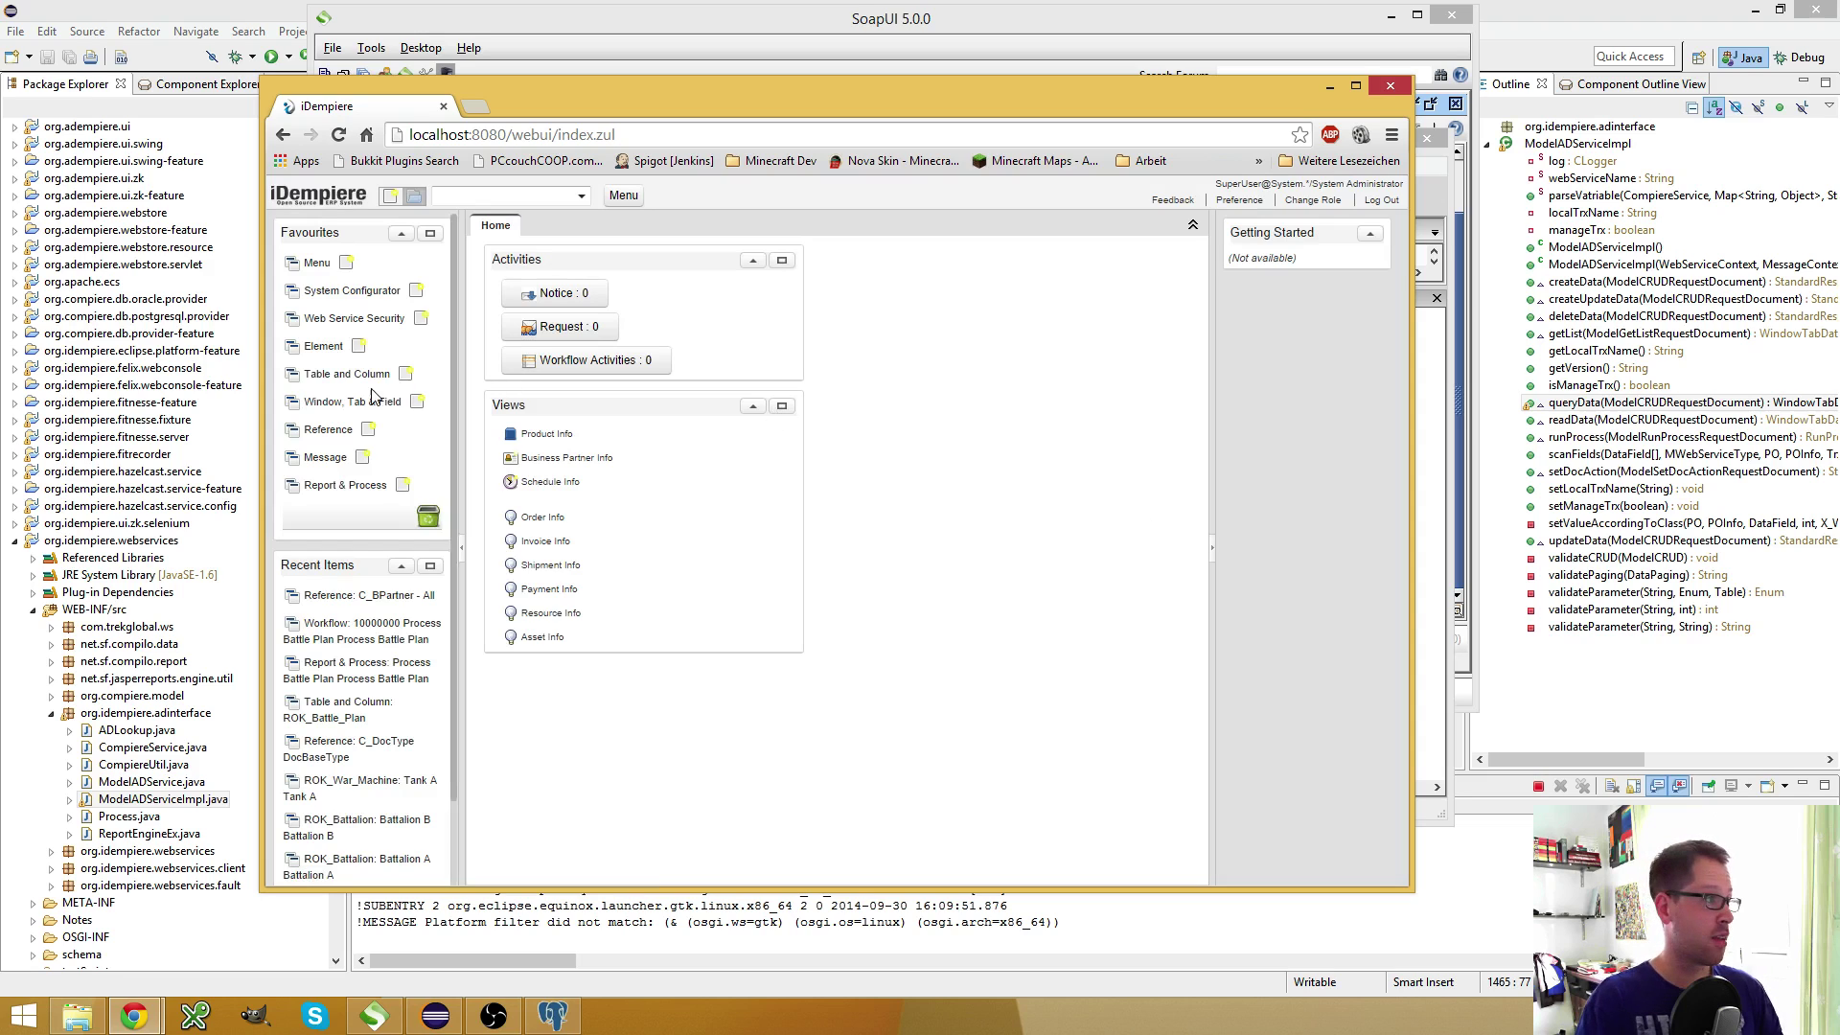
Open the Report & Process window and browse all processes in list view
left_click(346, 485)
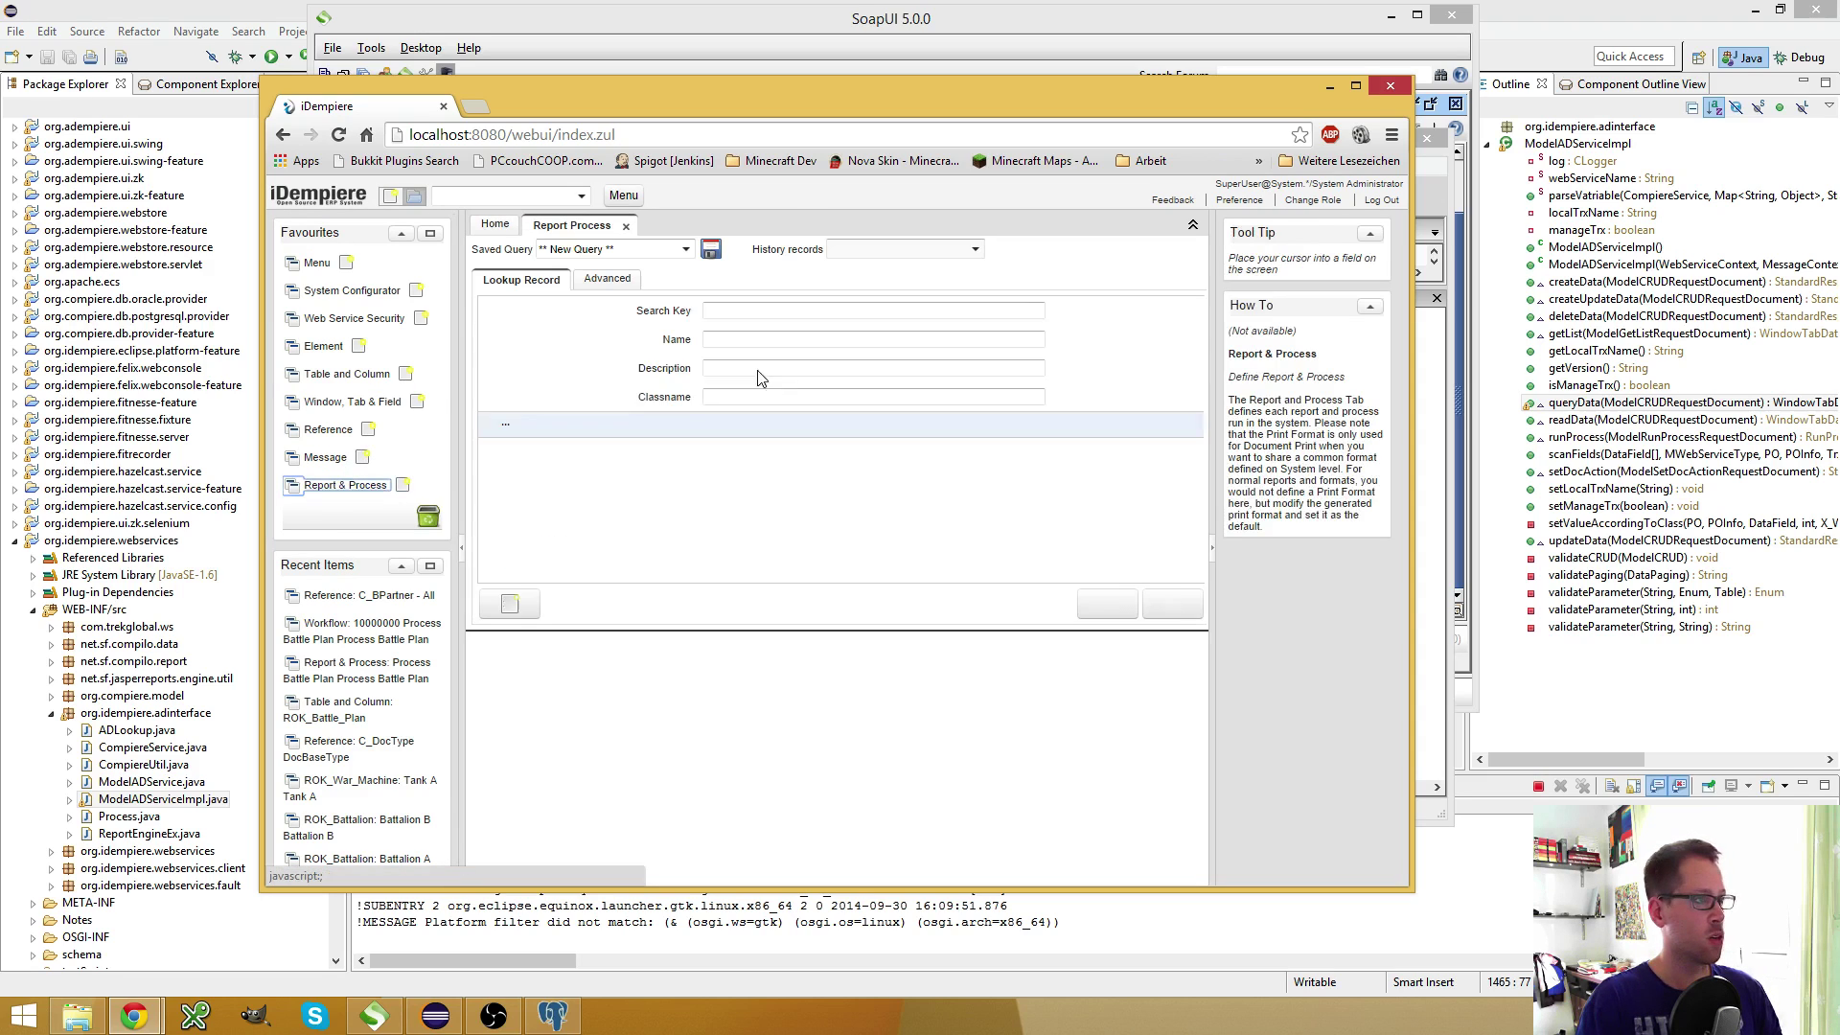
left_click(1108, 606)
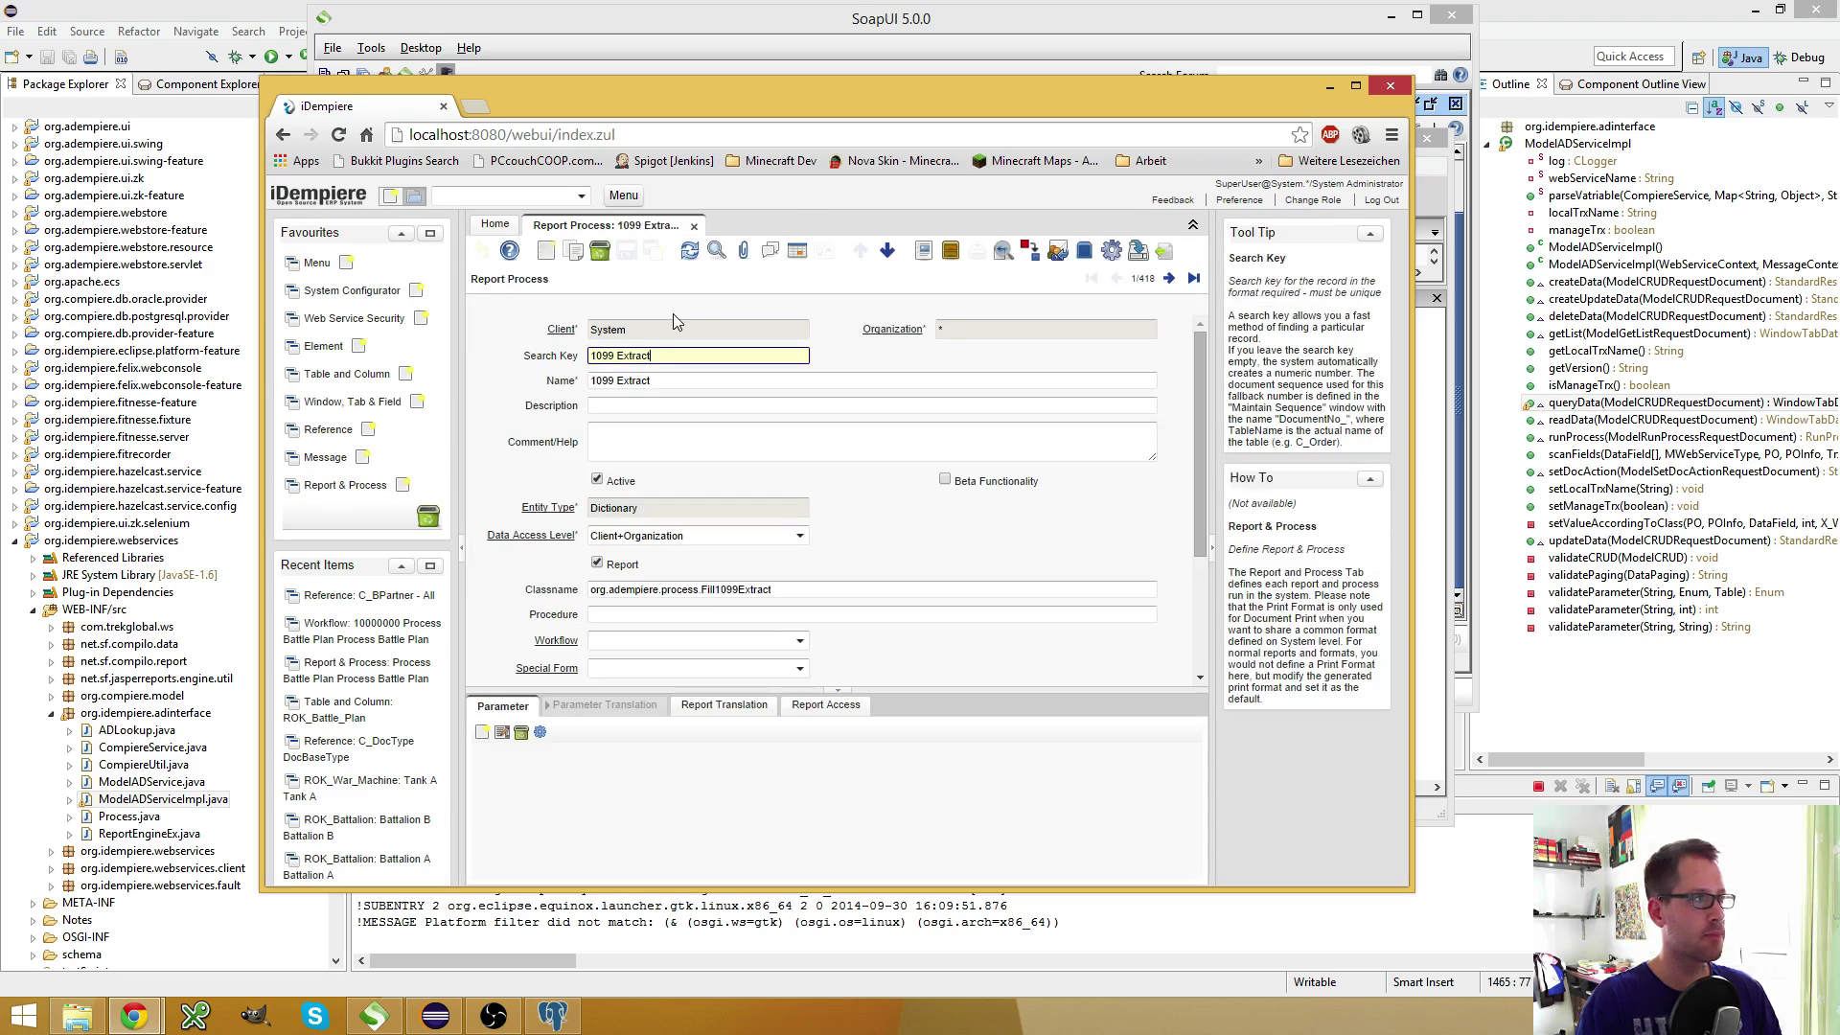
left_click(796, 252)
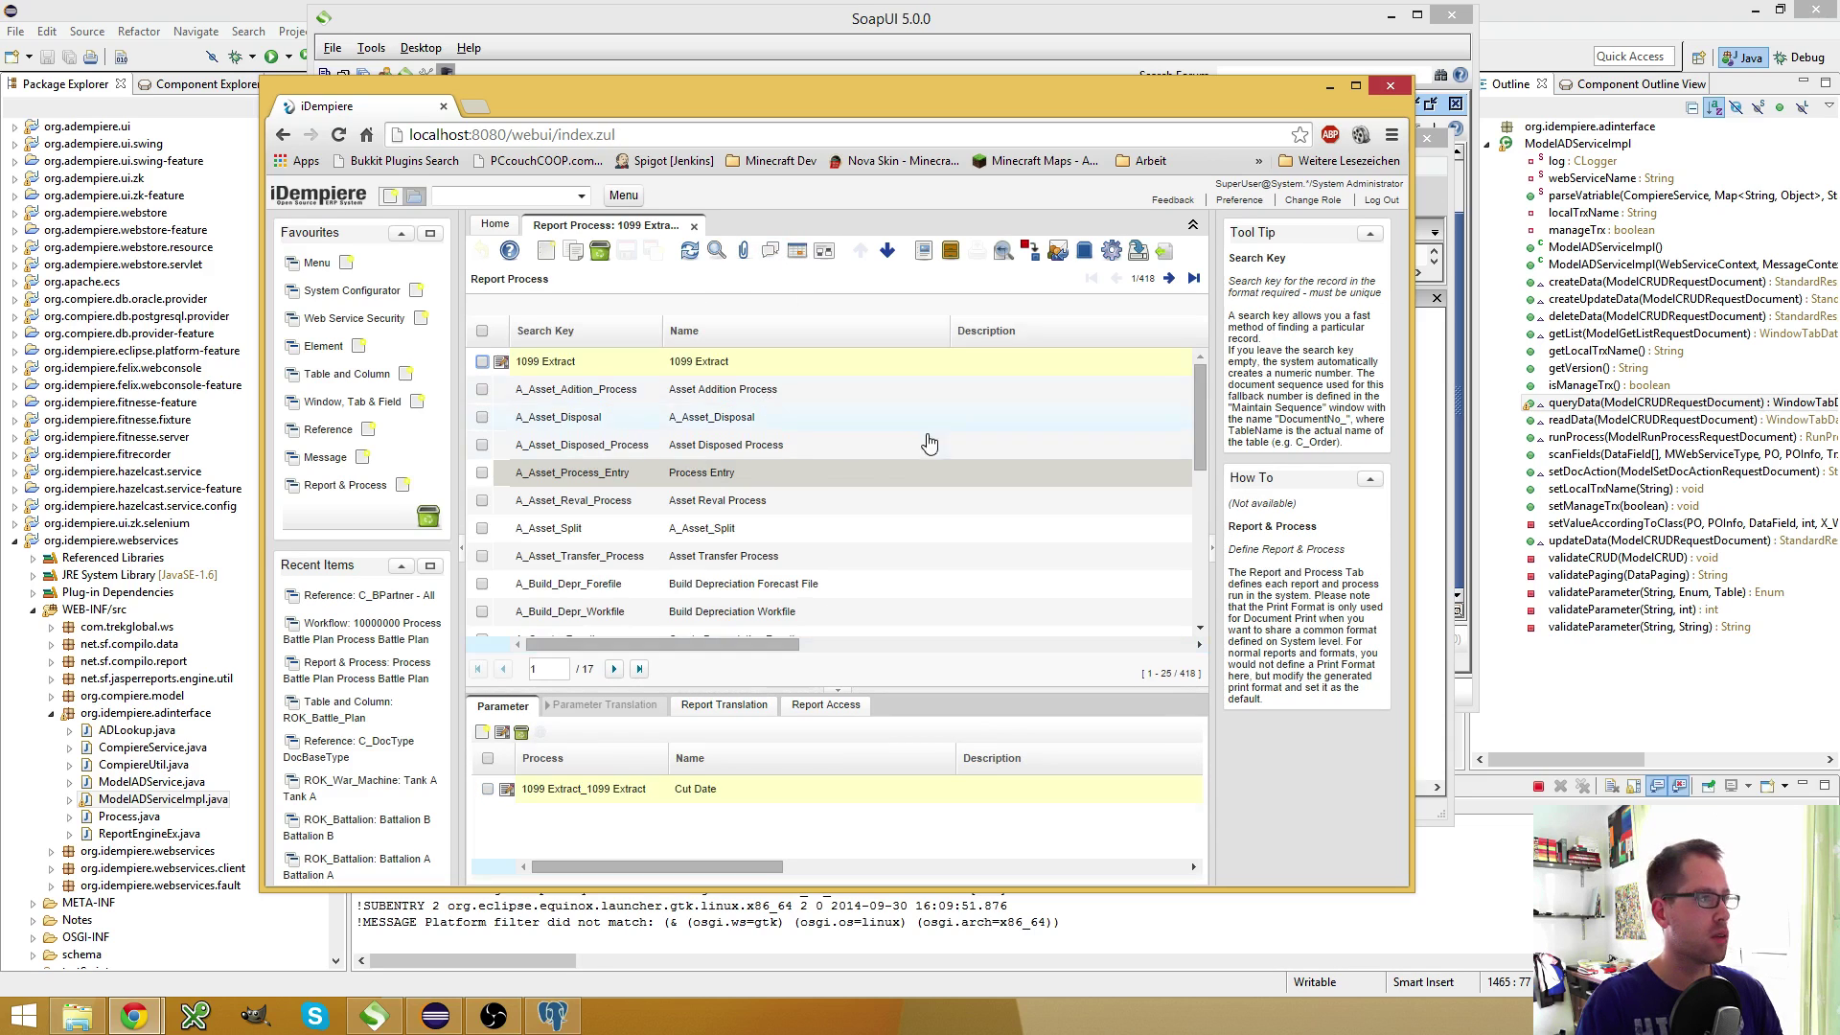
scroll(832, 483, "down", 3)
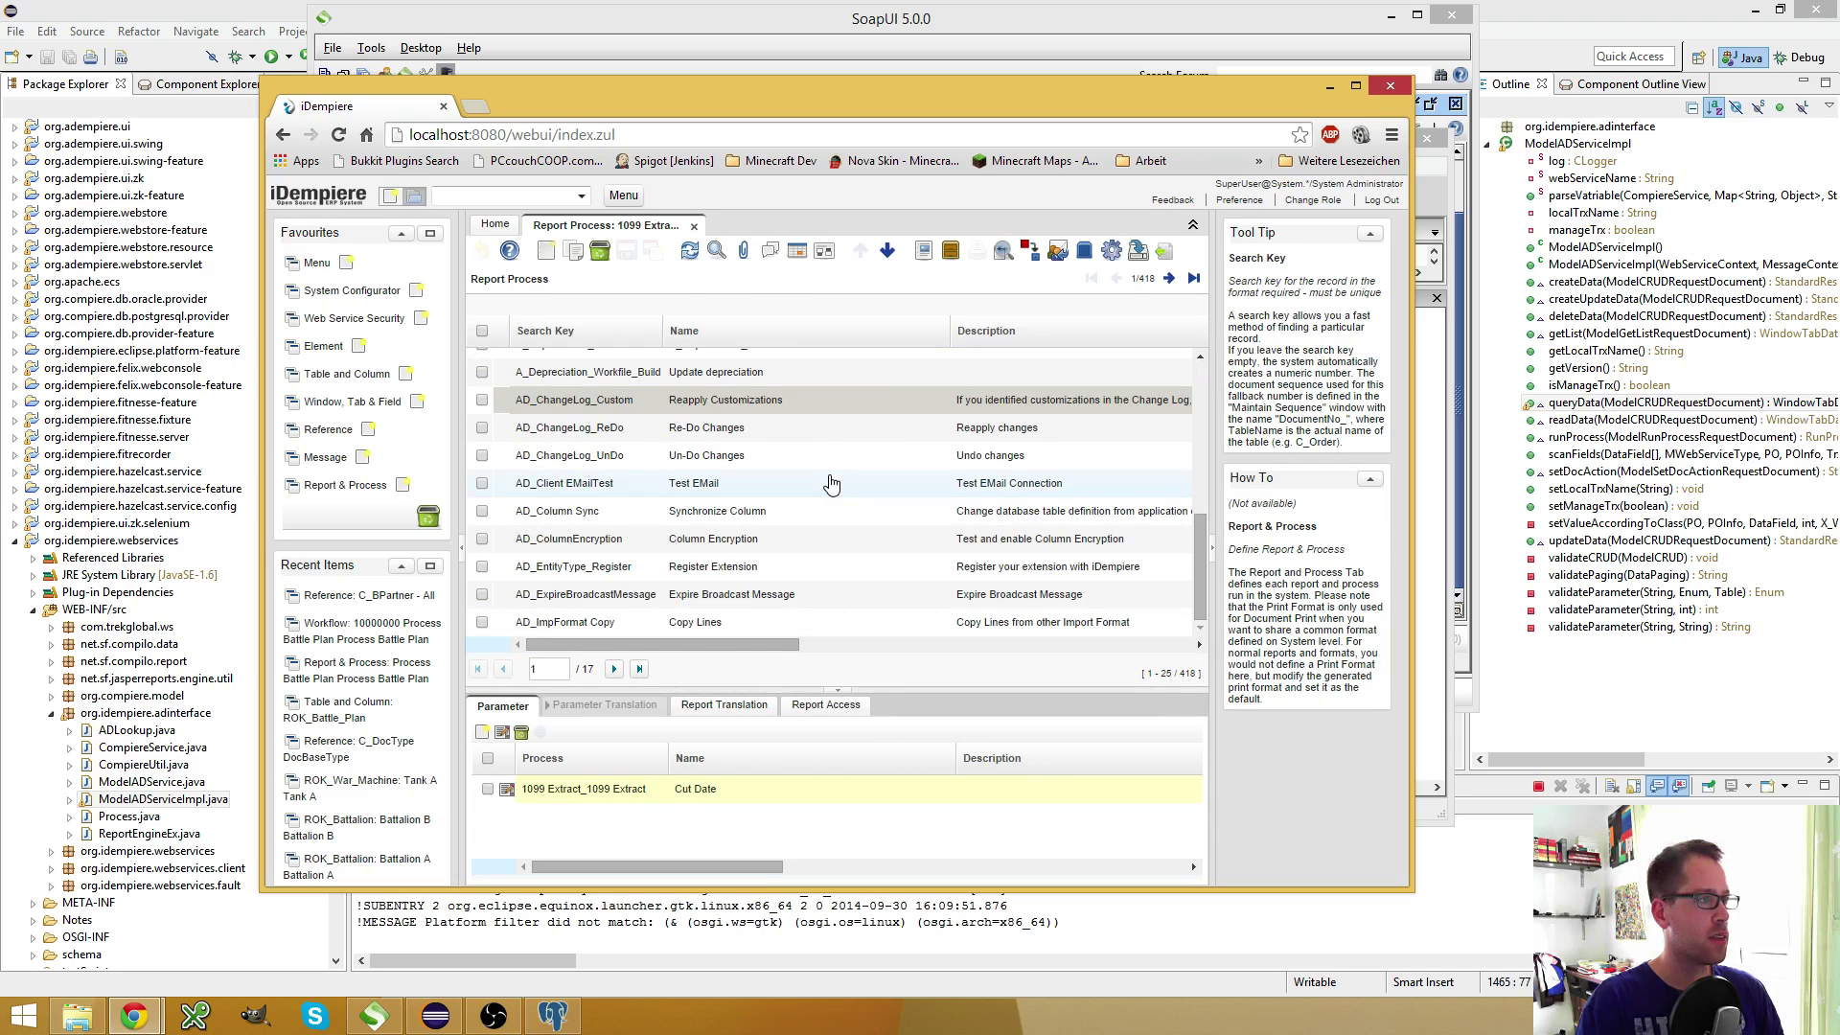
left_click(614, 669)
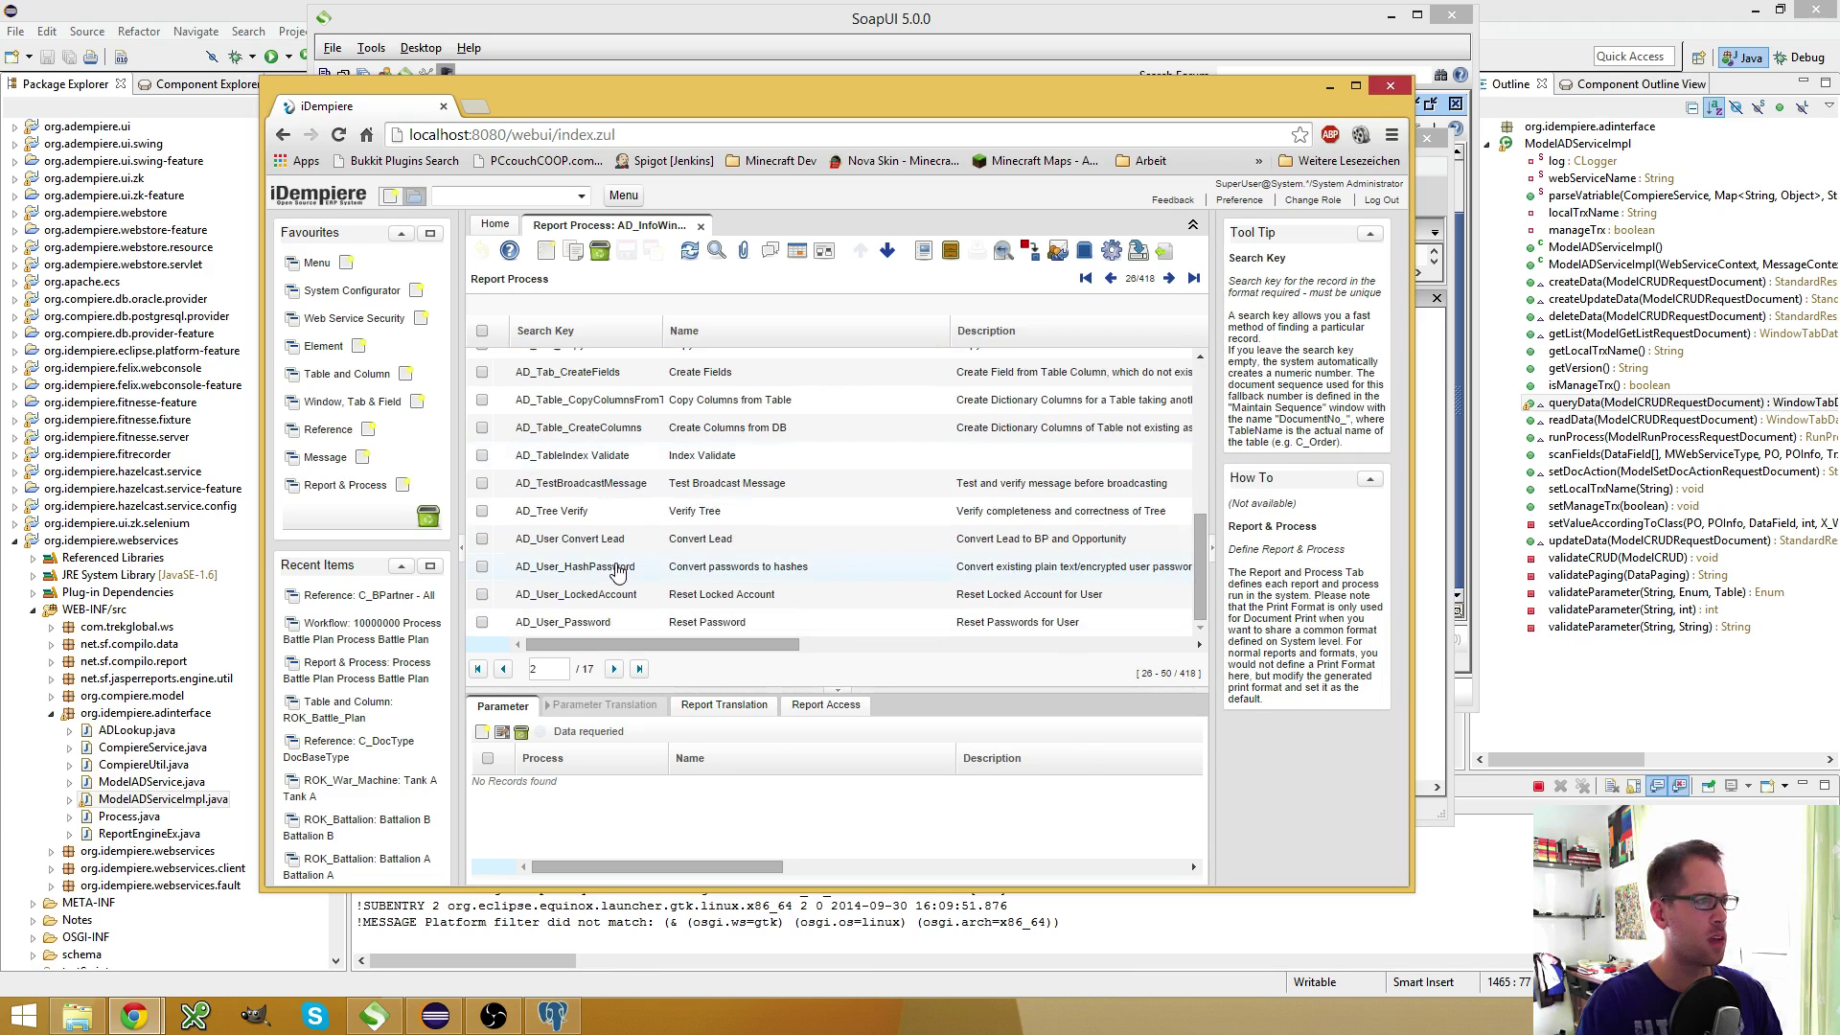
Search for 'Import' and open Import_BPartner in form view, maximizing the browser
left_click(716, 250)
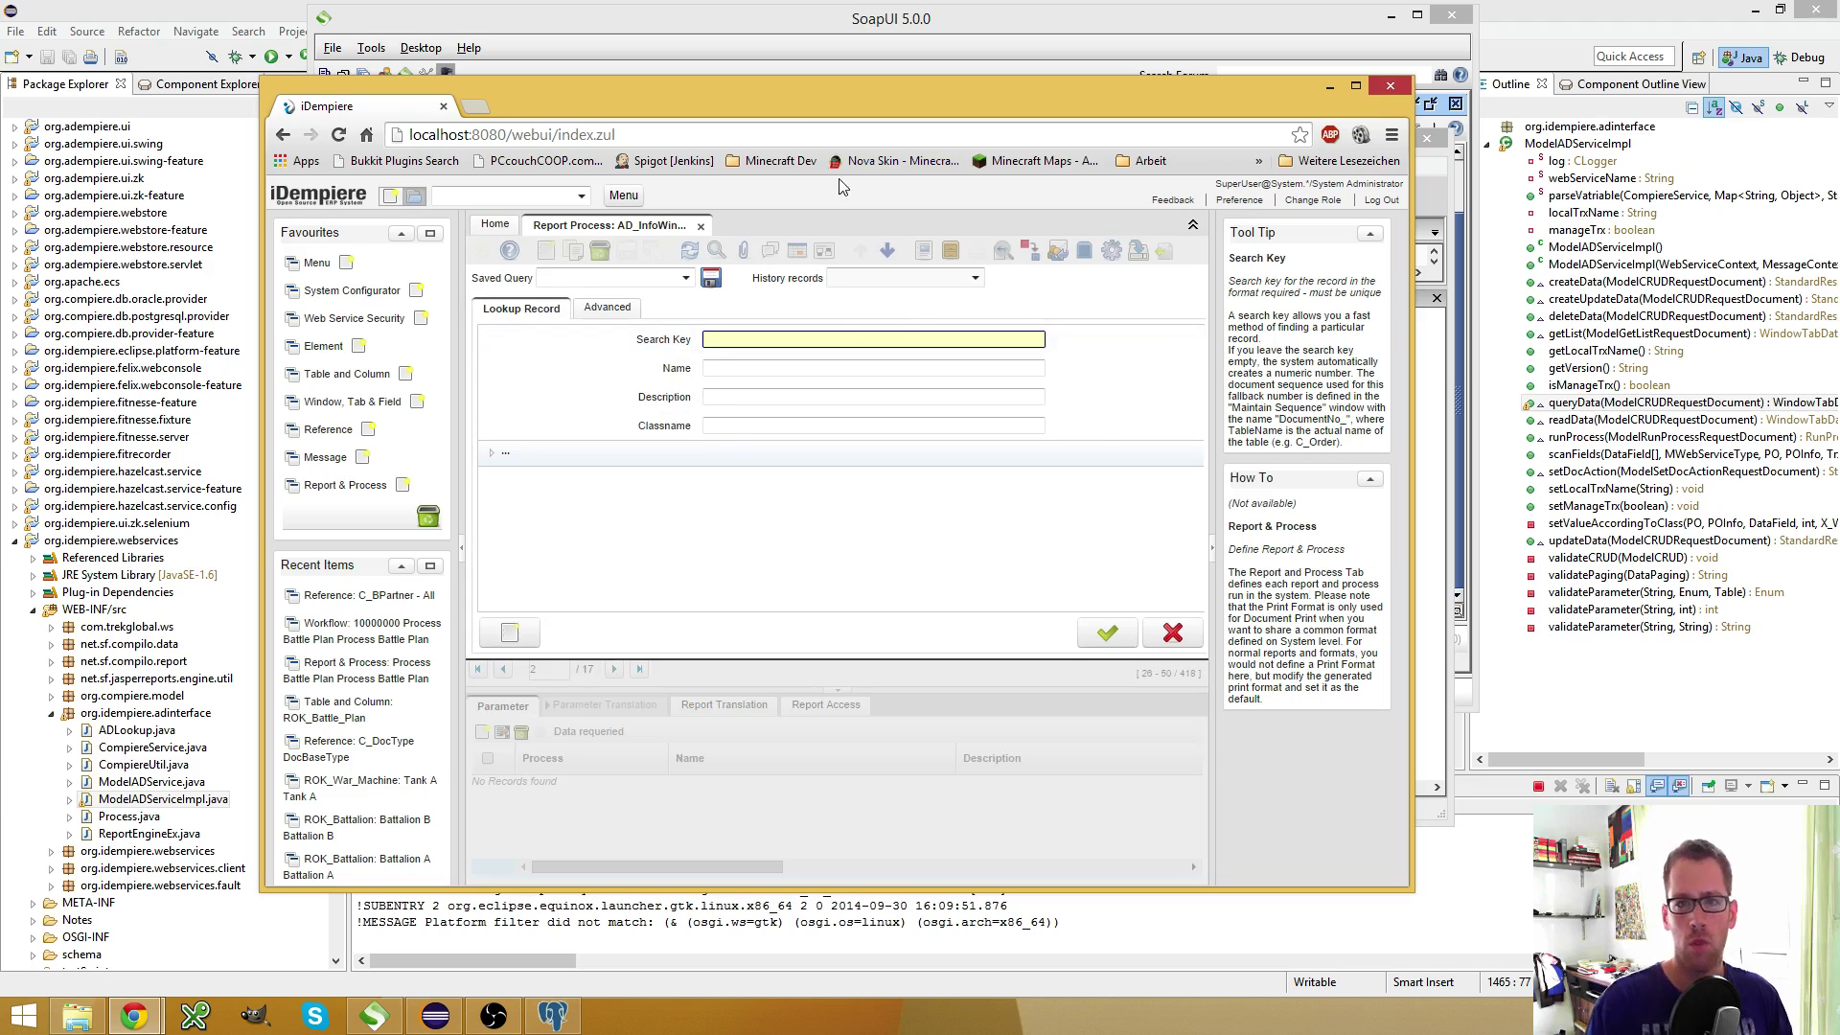
type("Import")
key("Return")
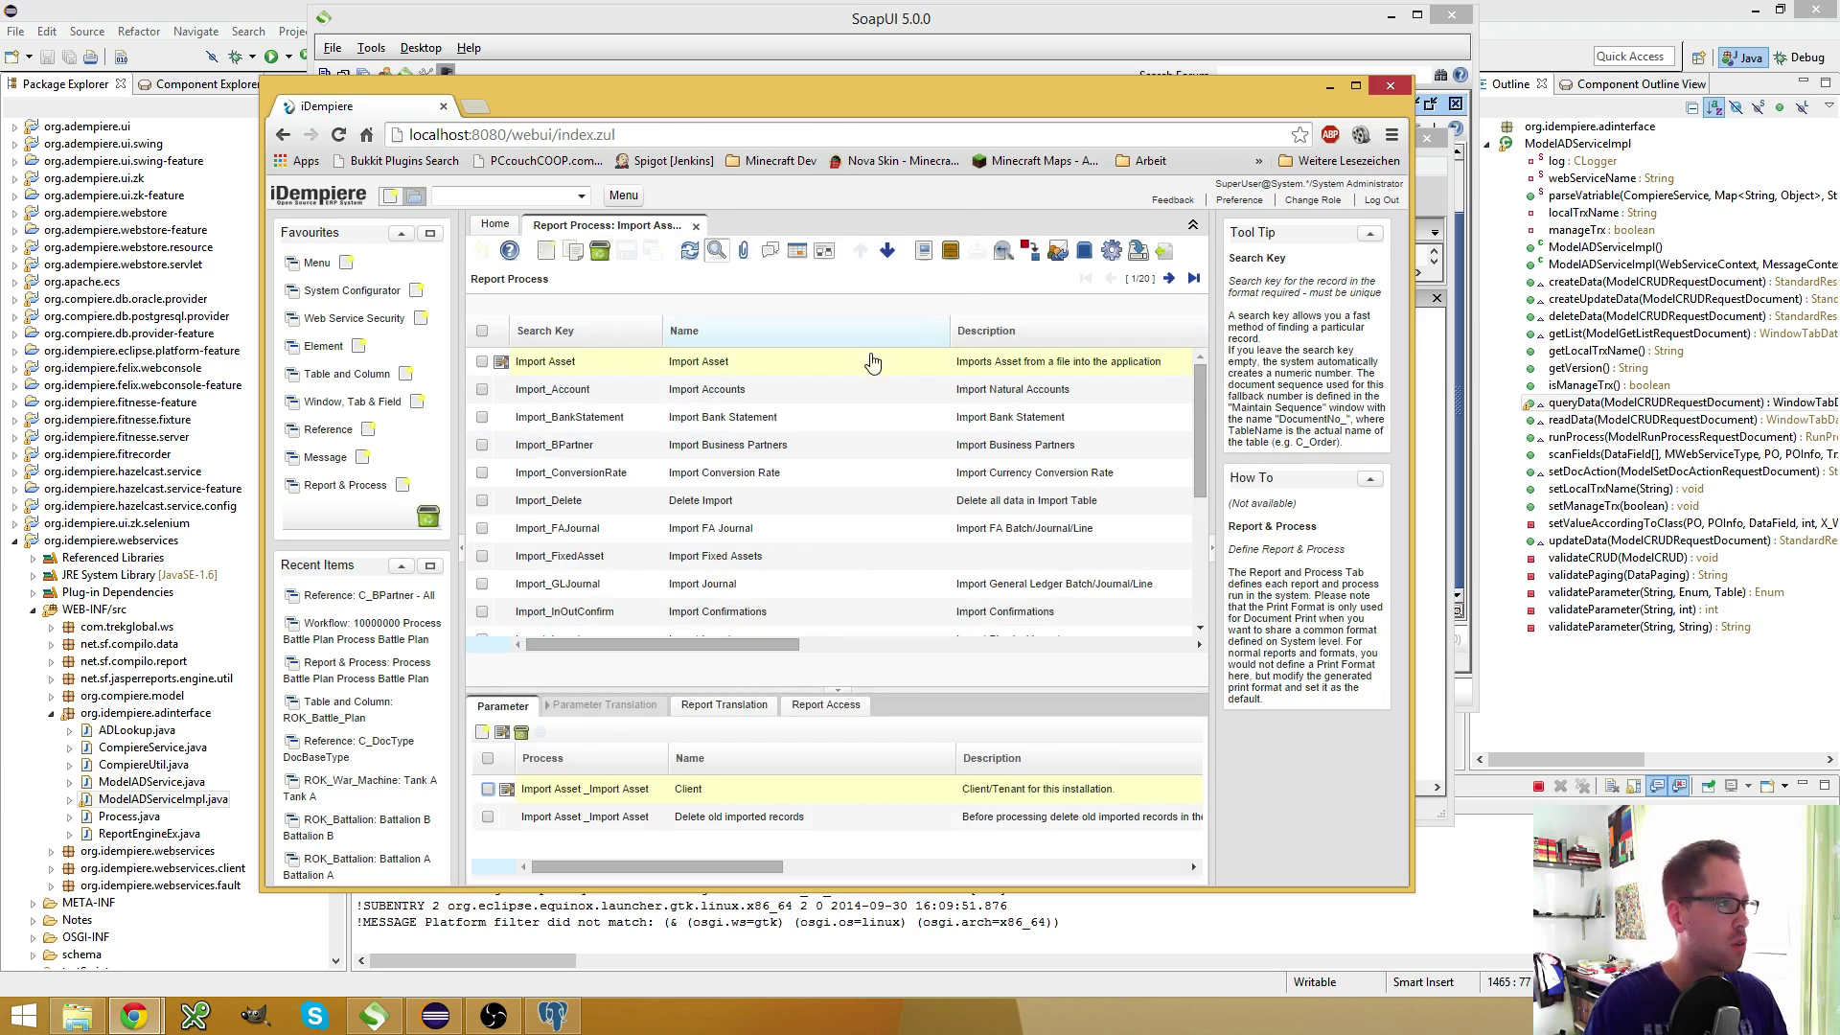
left_click(599, 445)
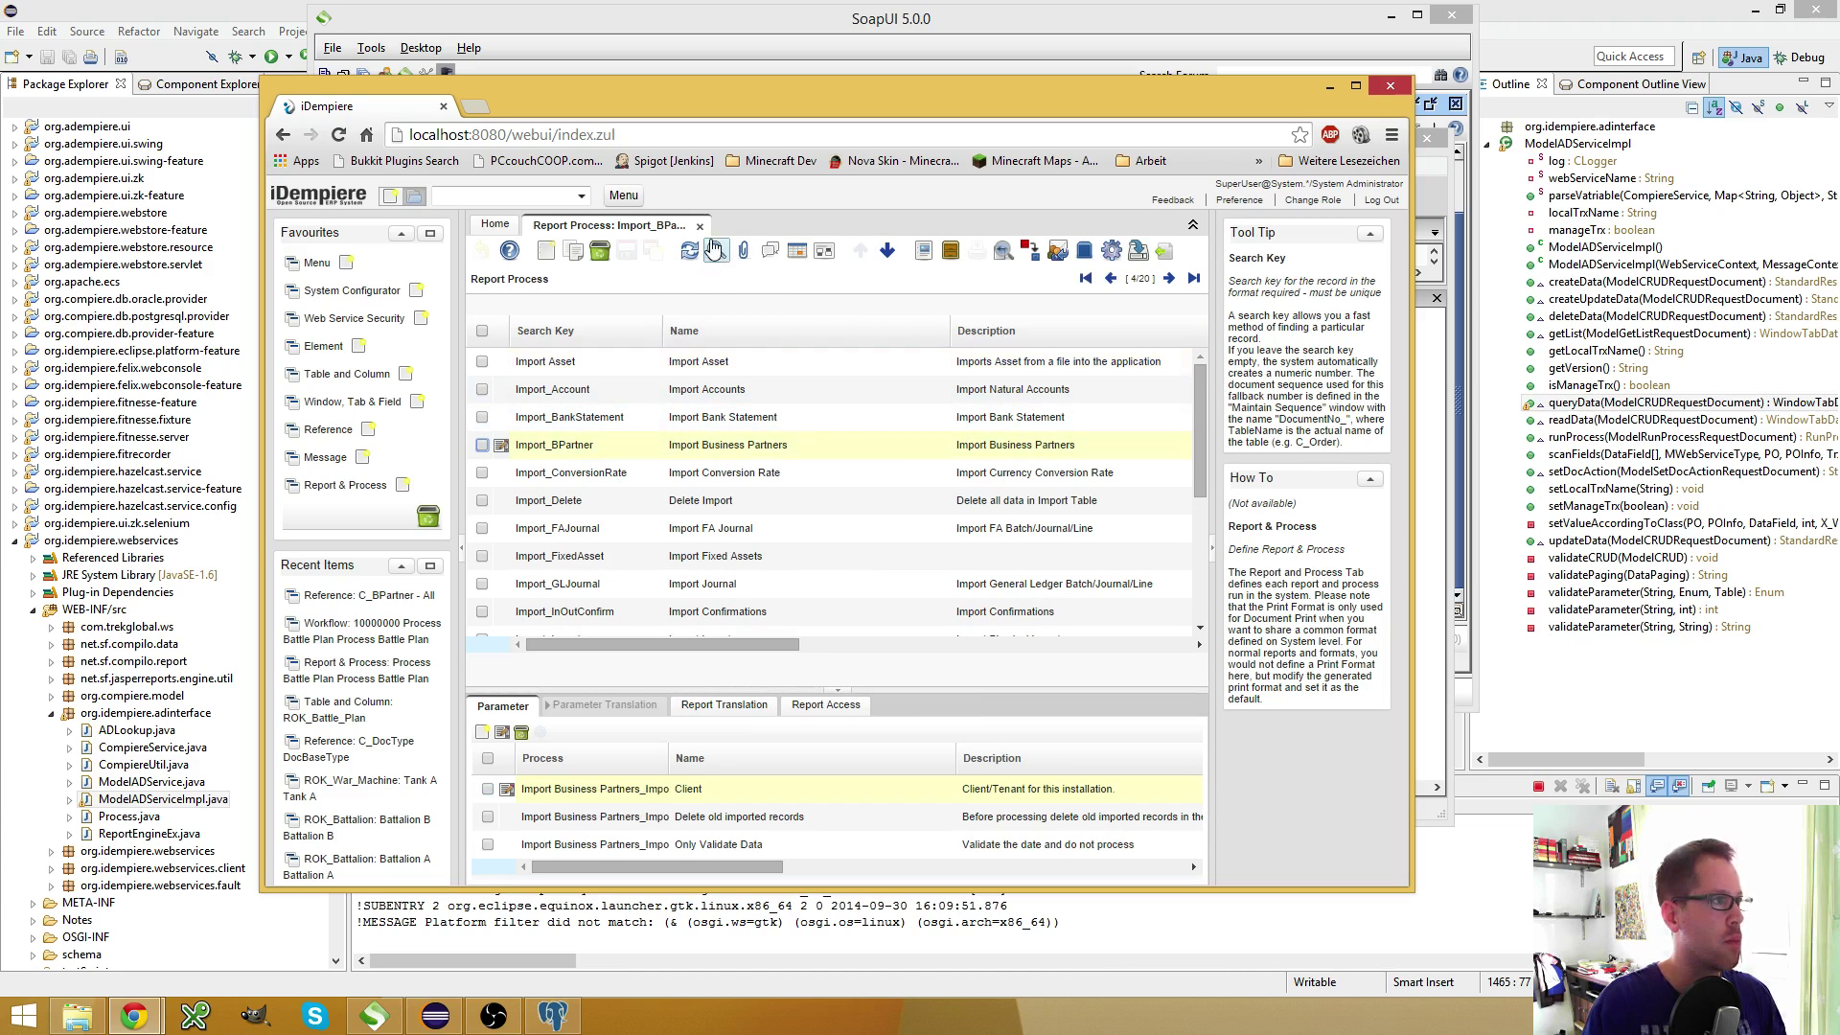
left_click(796, 250)
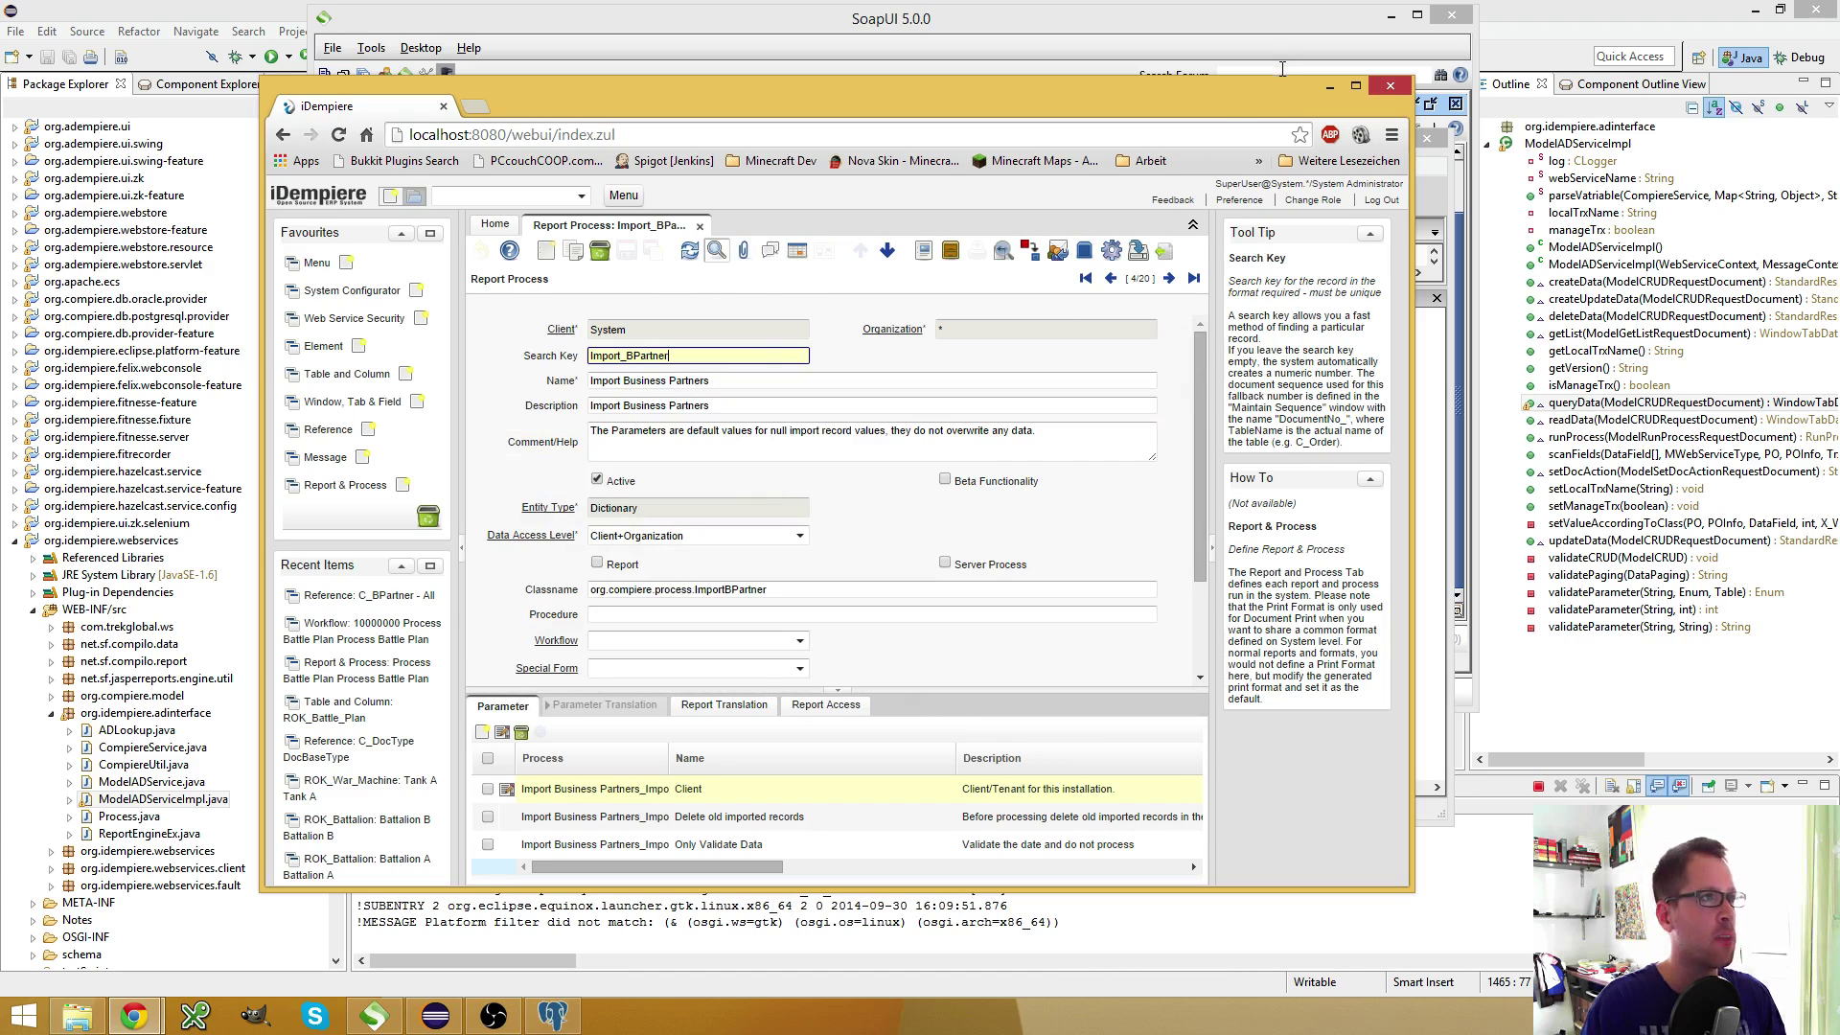
double_click(1223, 95)
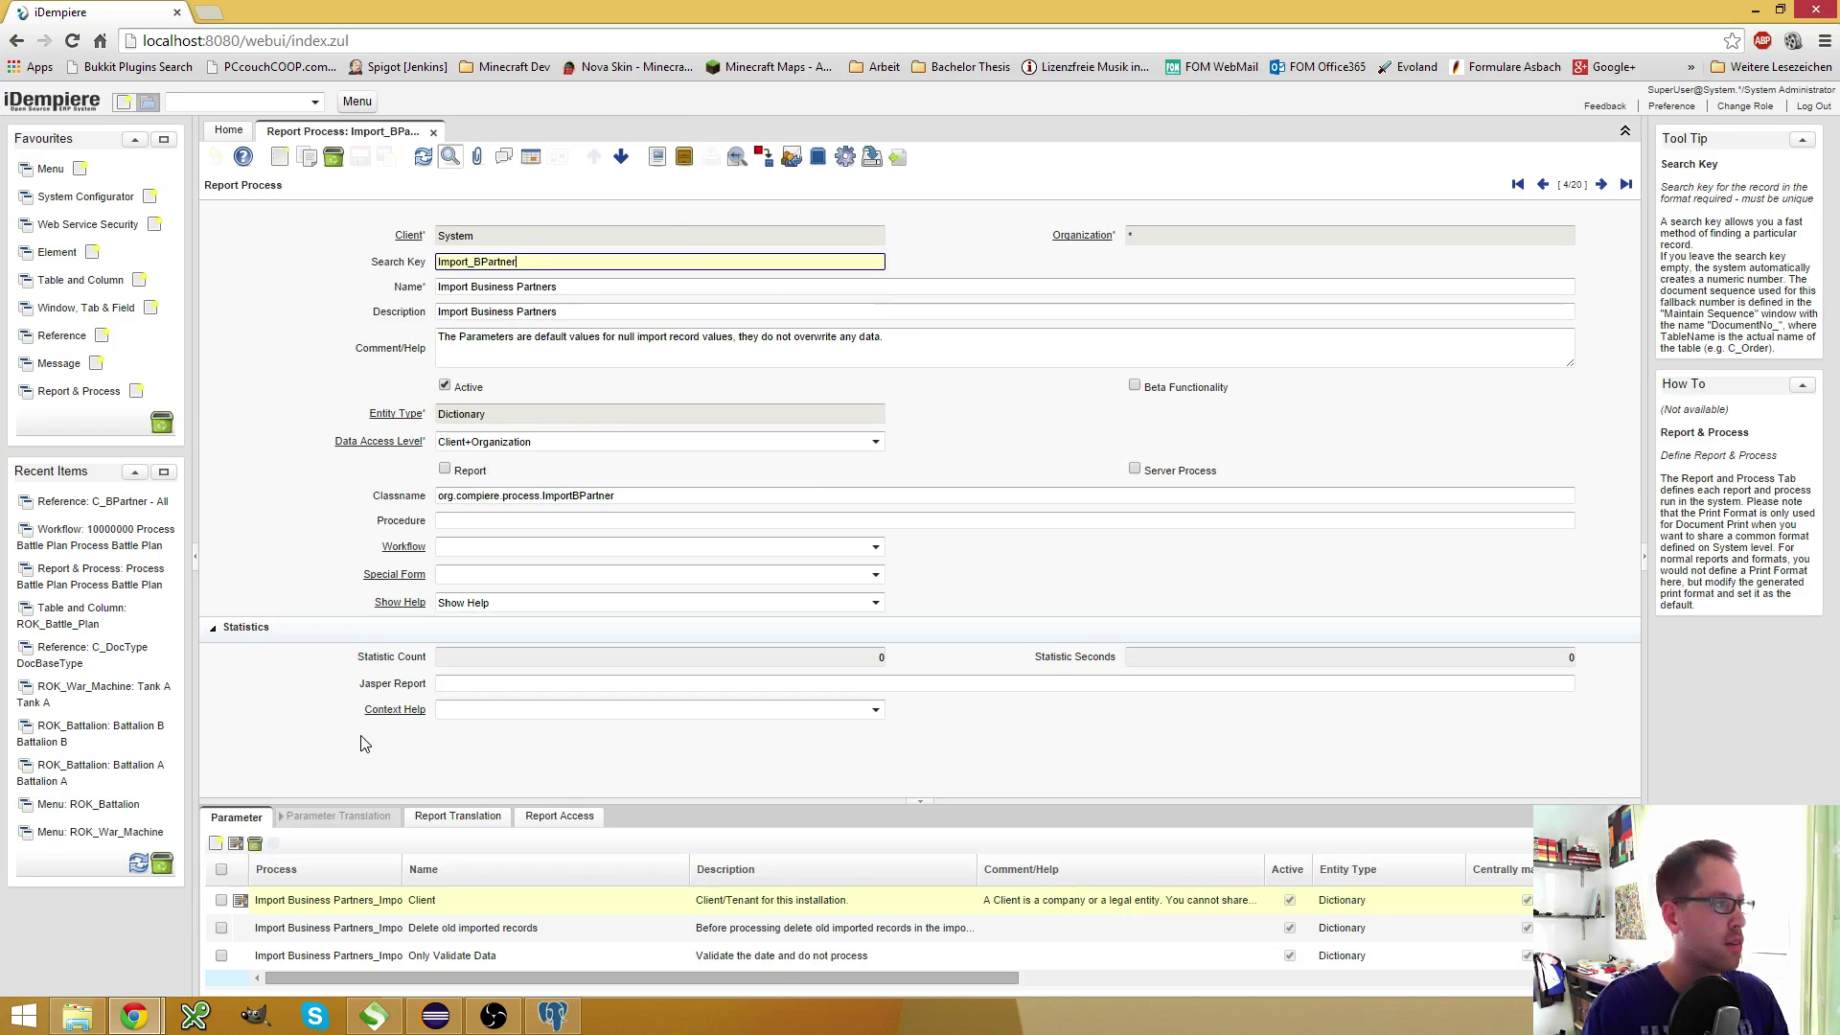
Review the Client, Delete old imported records and Only Validate Data parameters
left_click(236, 816)
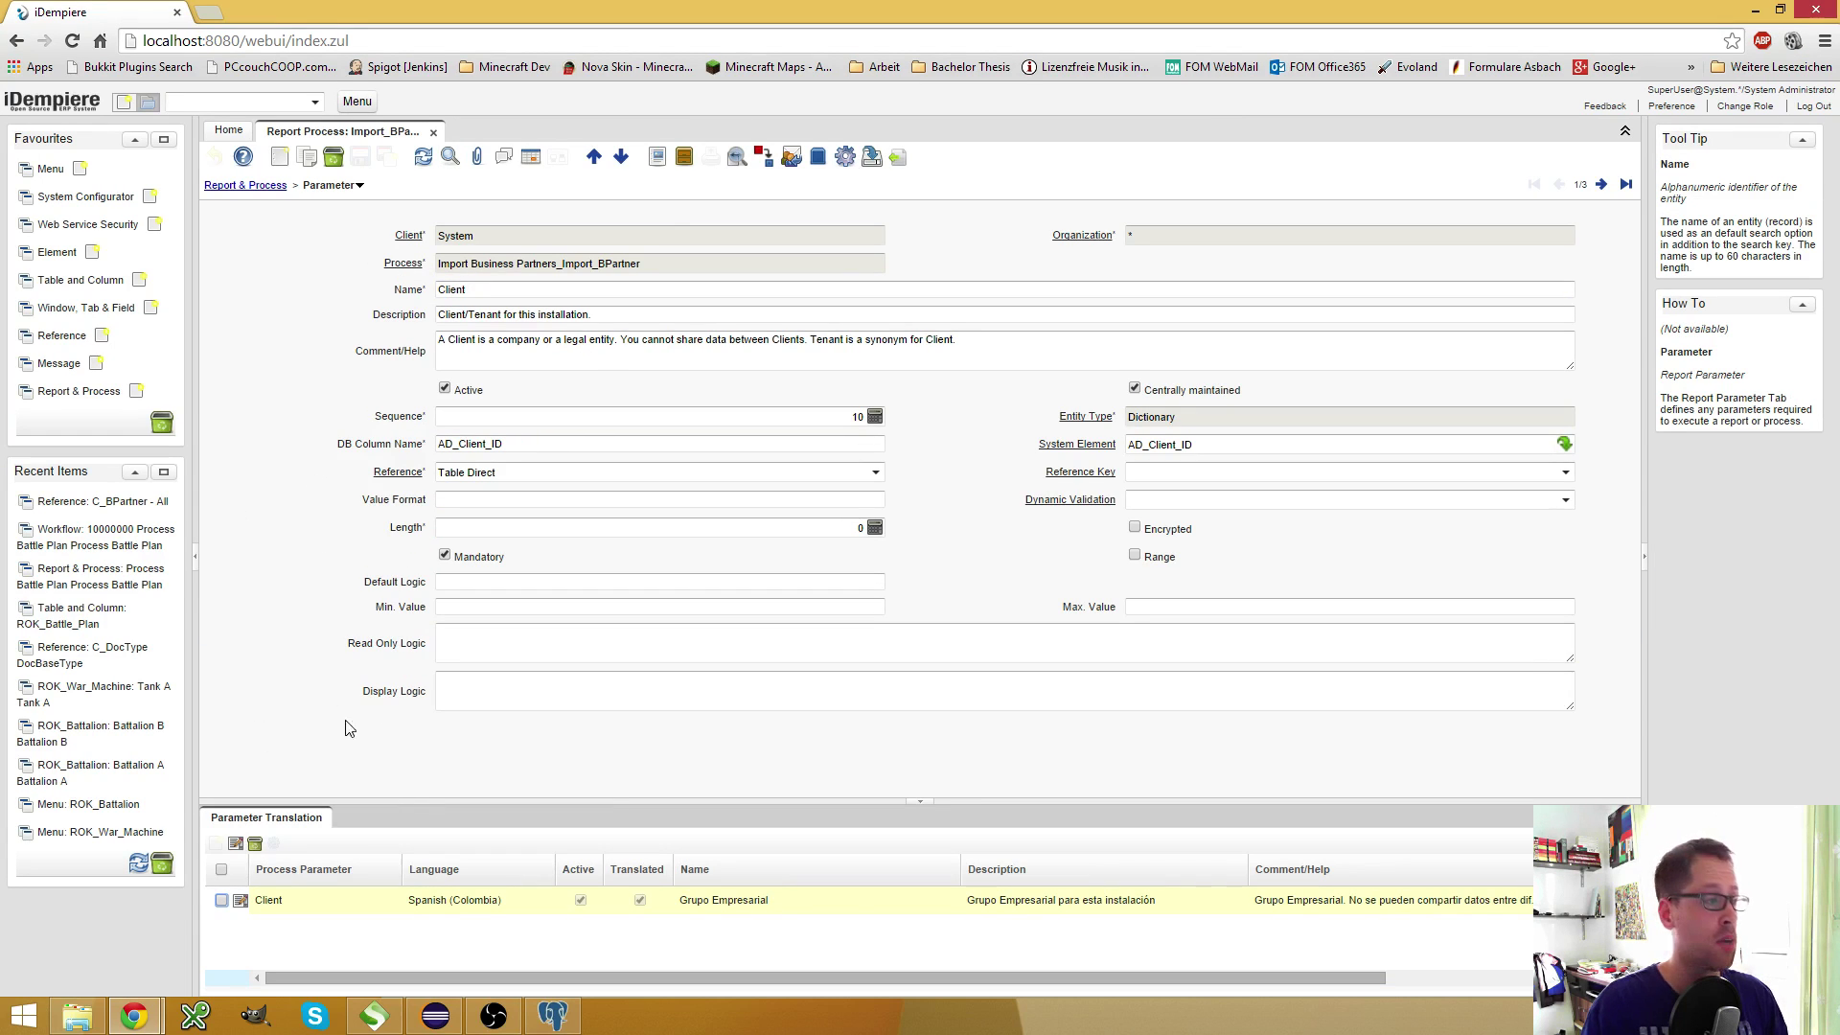
left_click(532, 158)
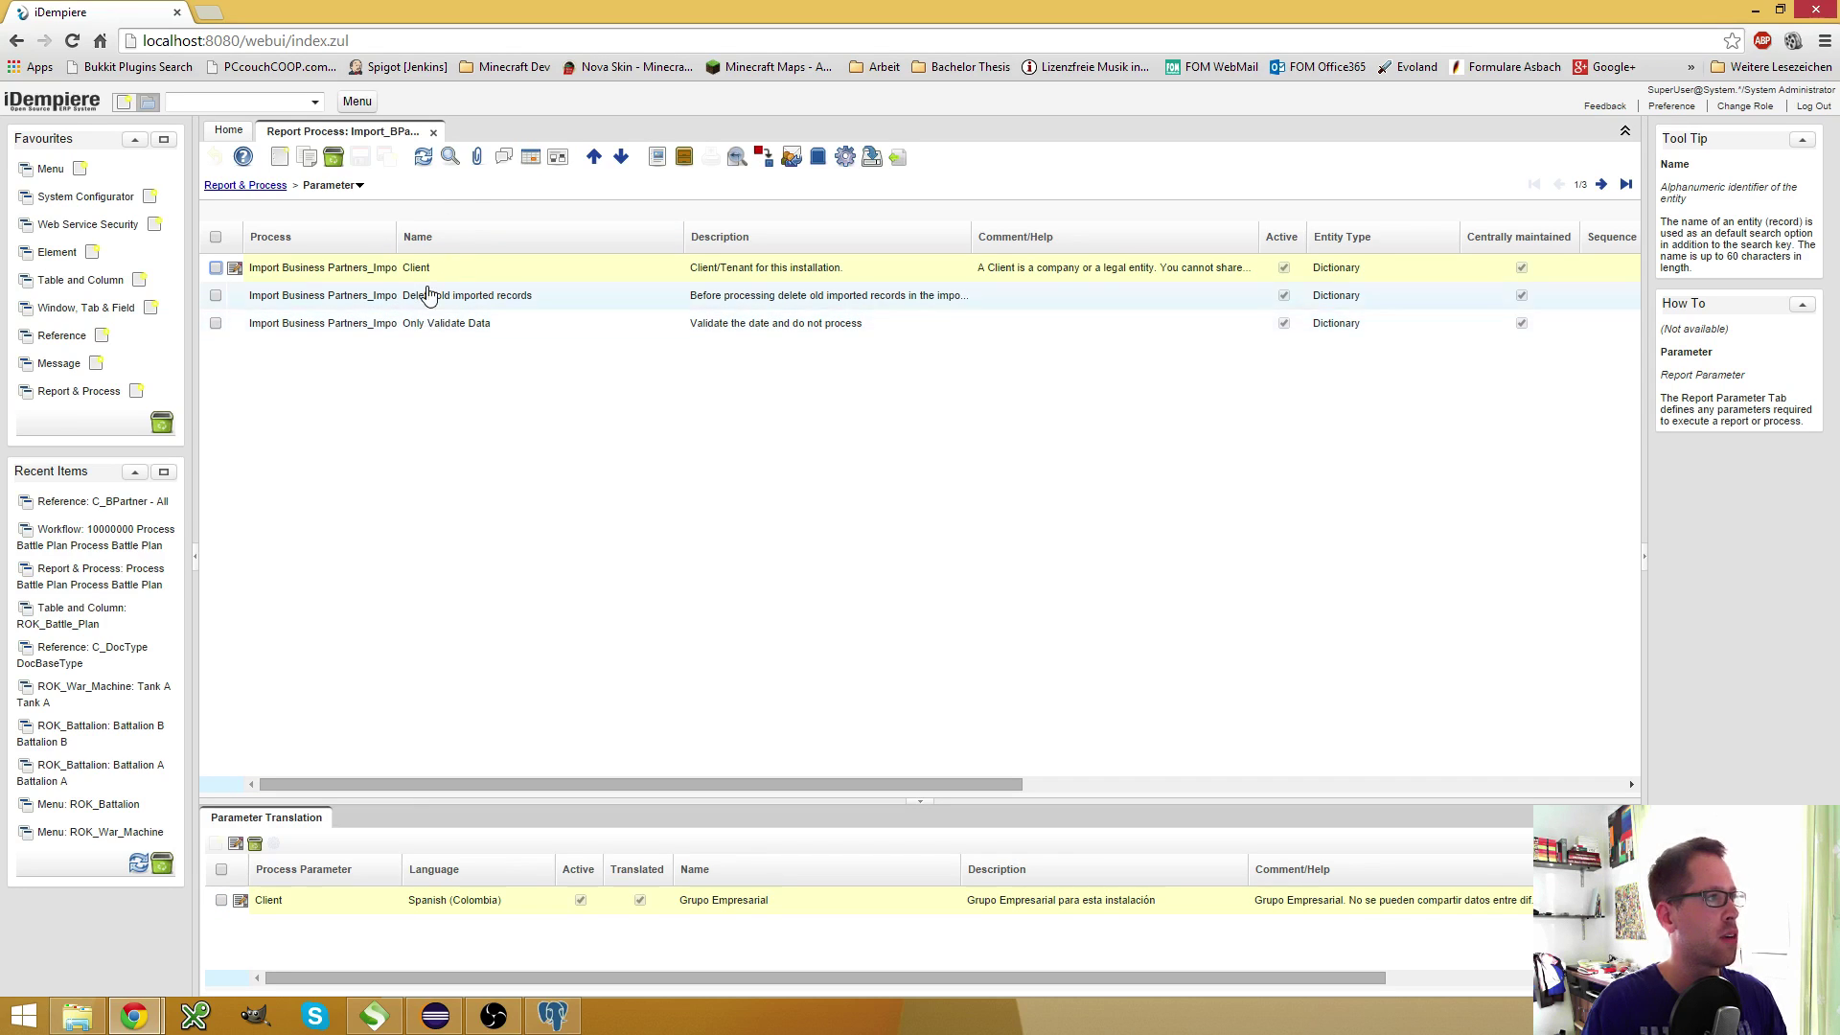
left_click(426, 297)
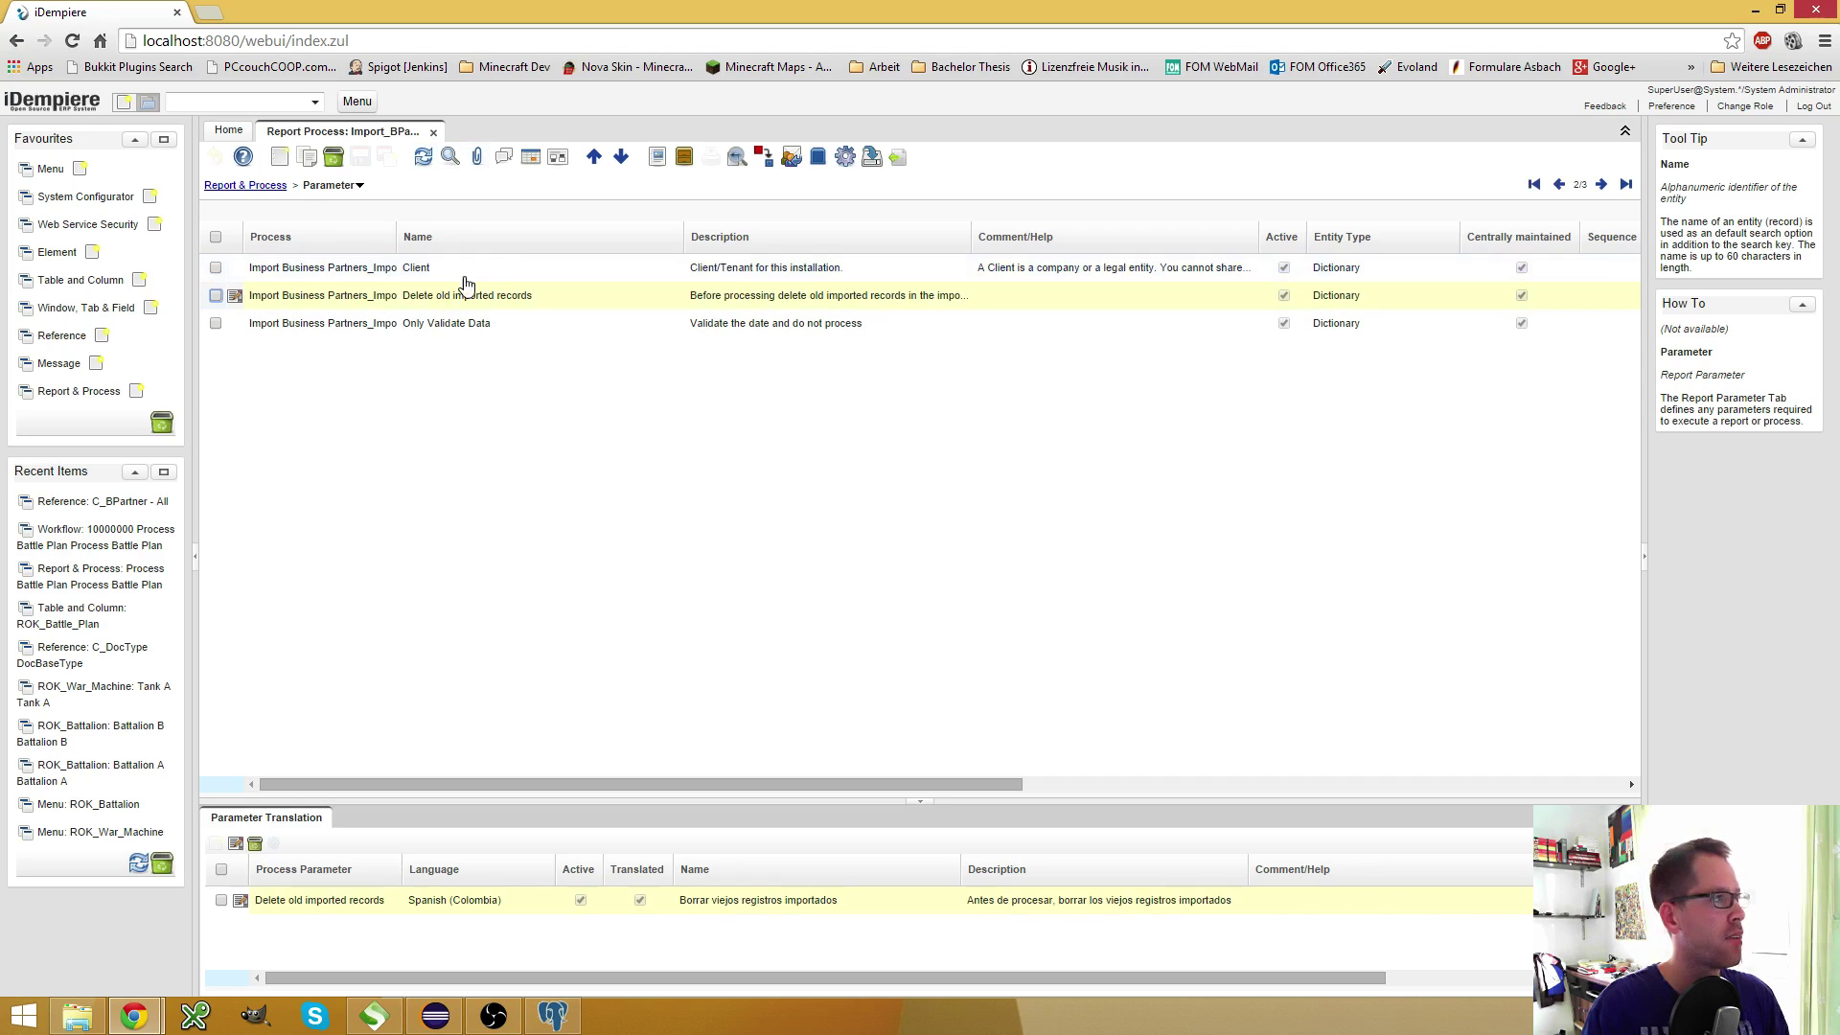
left_click(532, 158)
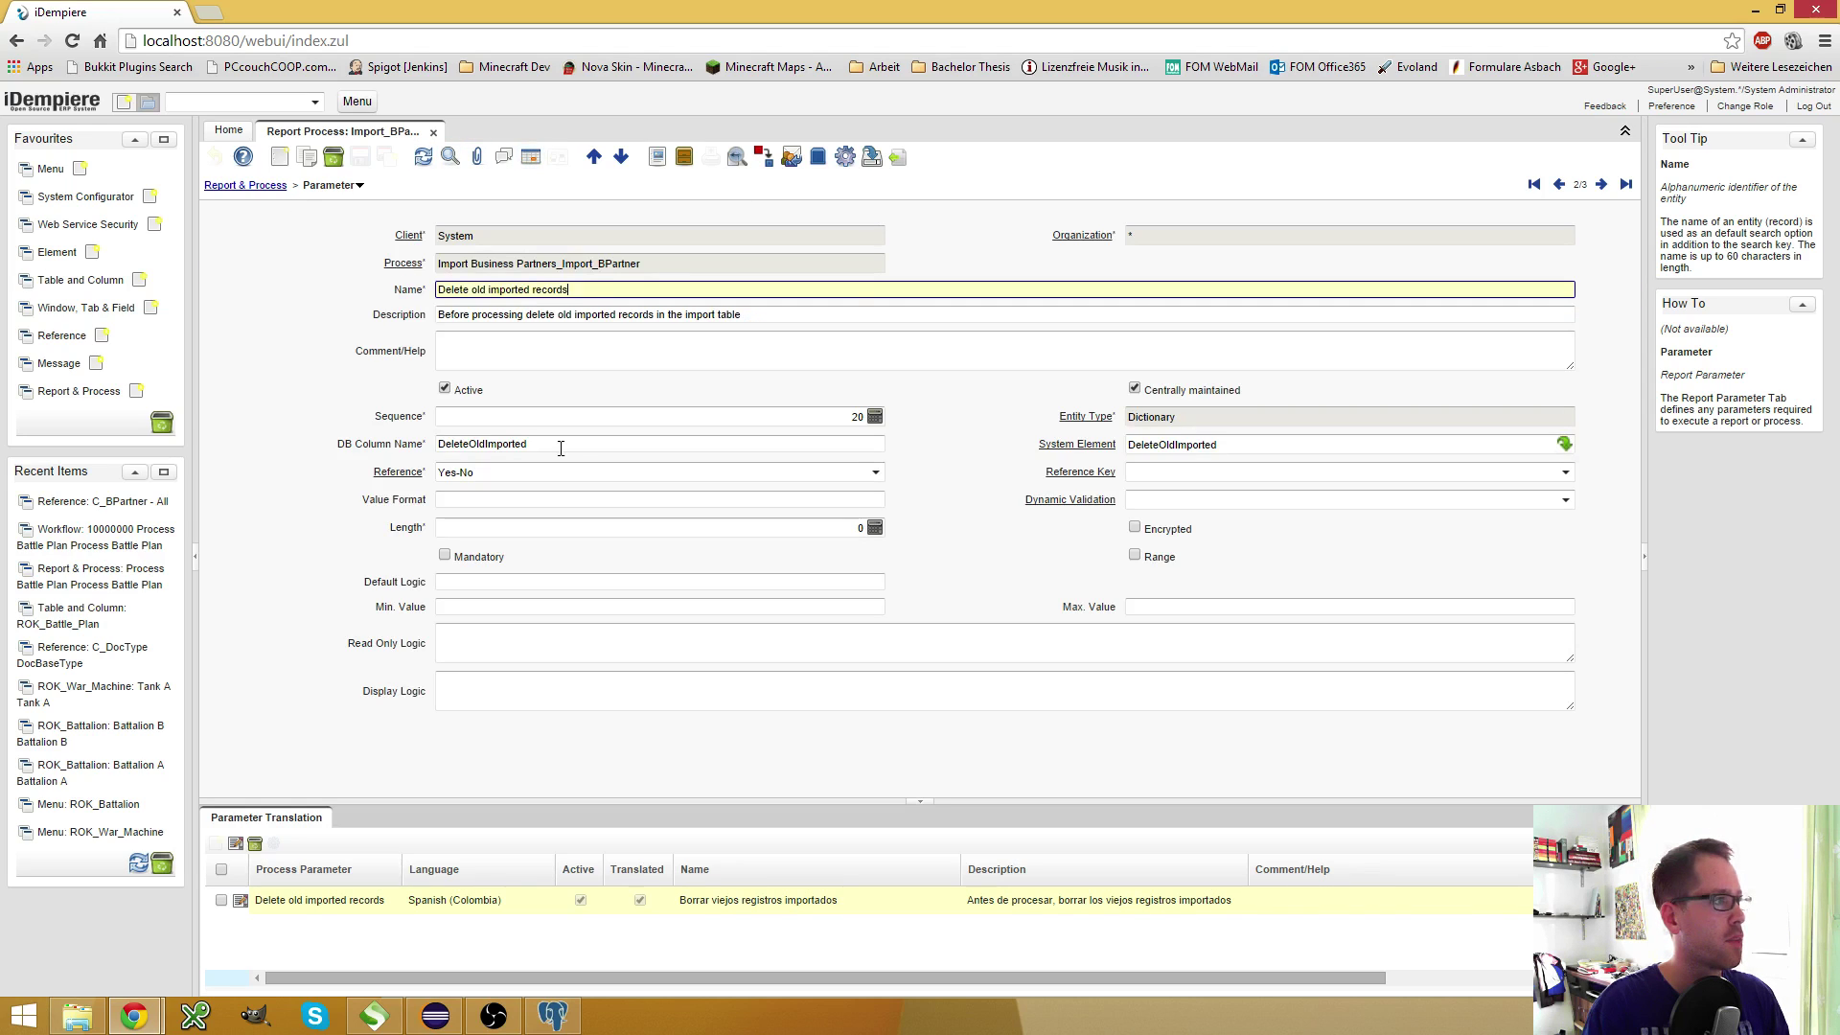
left_click(1559, 183)
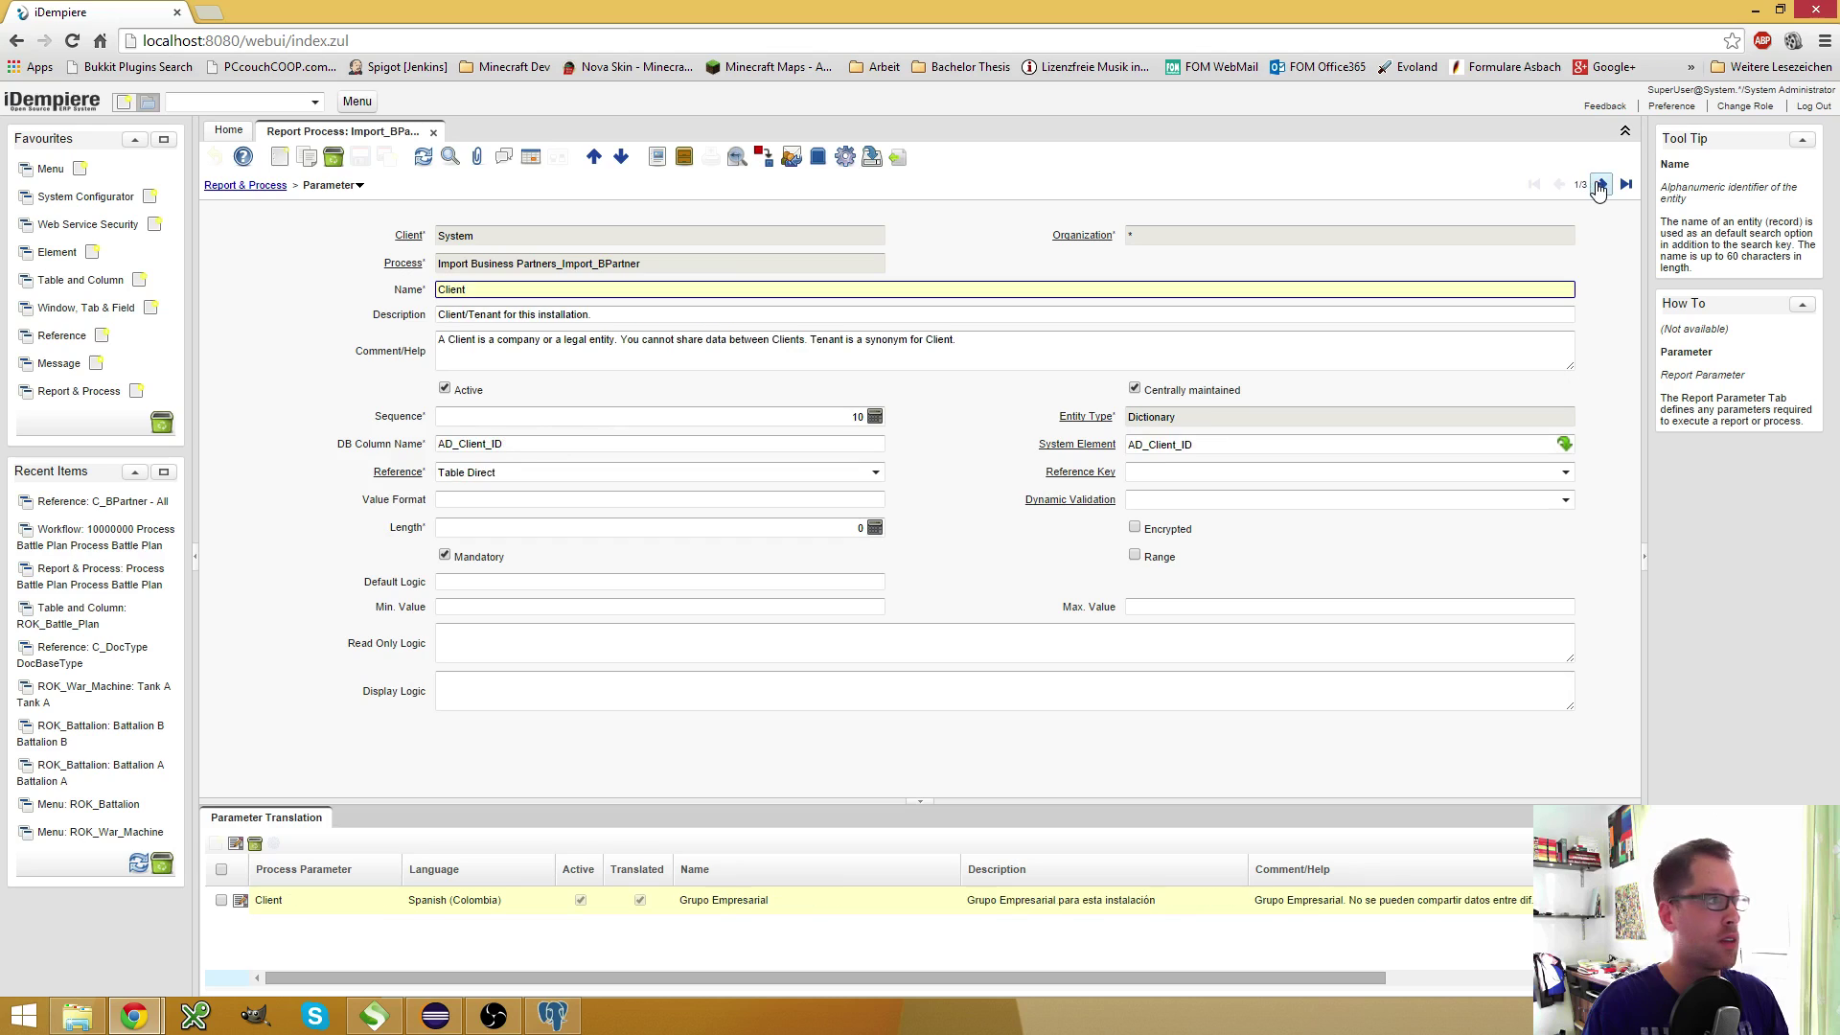
left_click(1600, 185)
left_click(1600, 185)
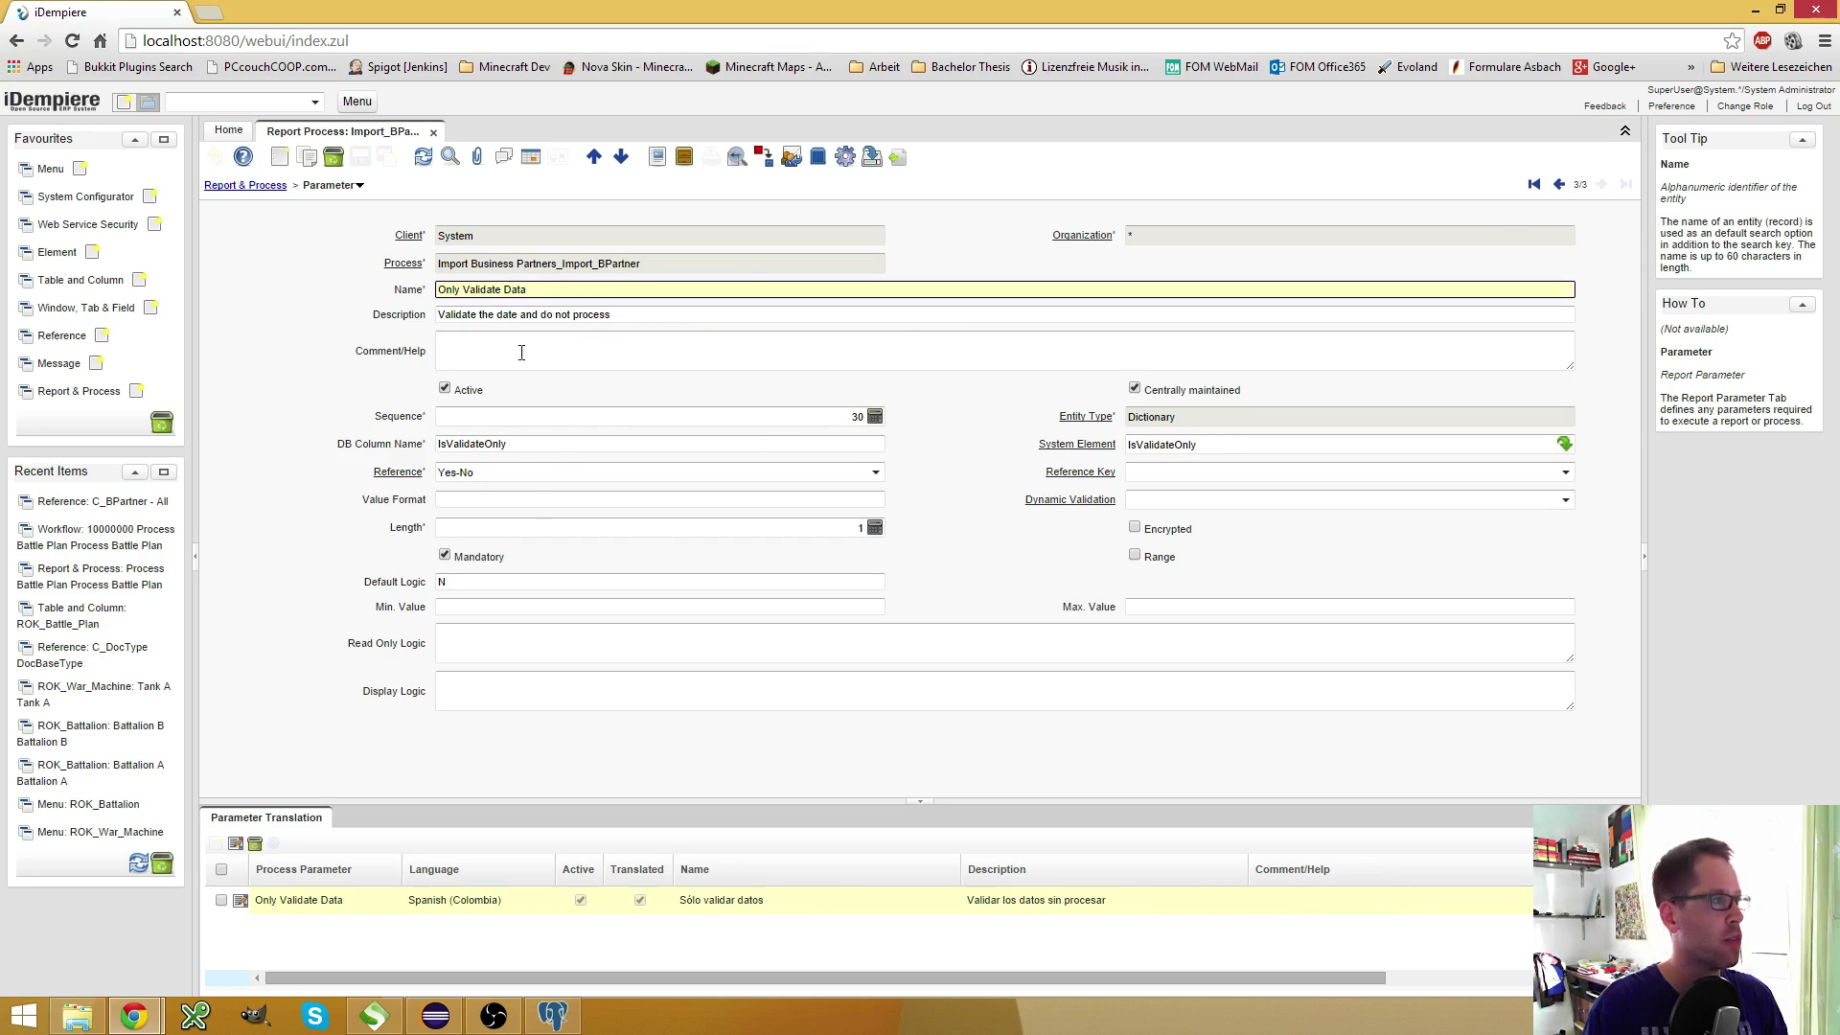
Return to Import_BPartner and show its Record Info, selecting AD_Process_ID 194
left_click(272, 191)
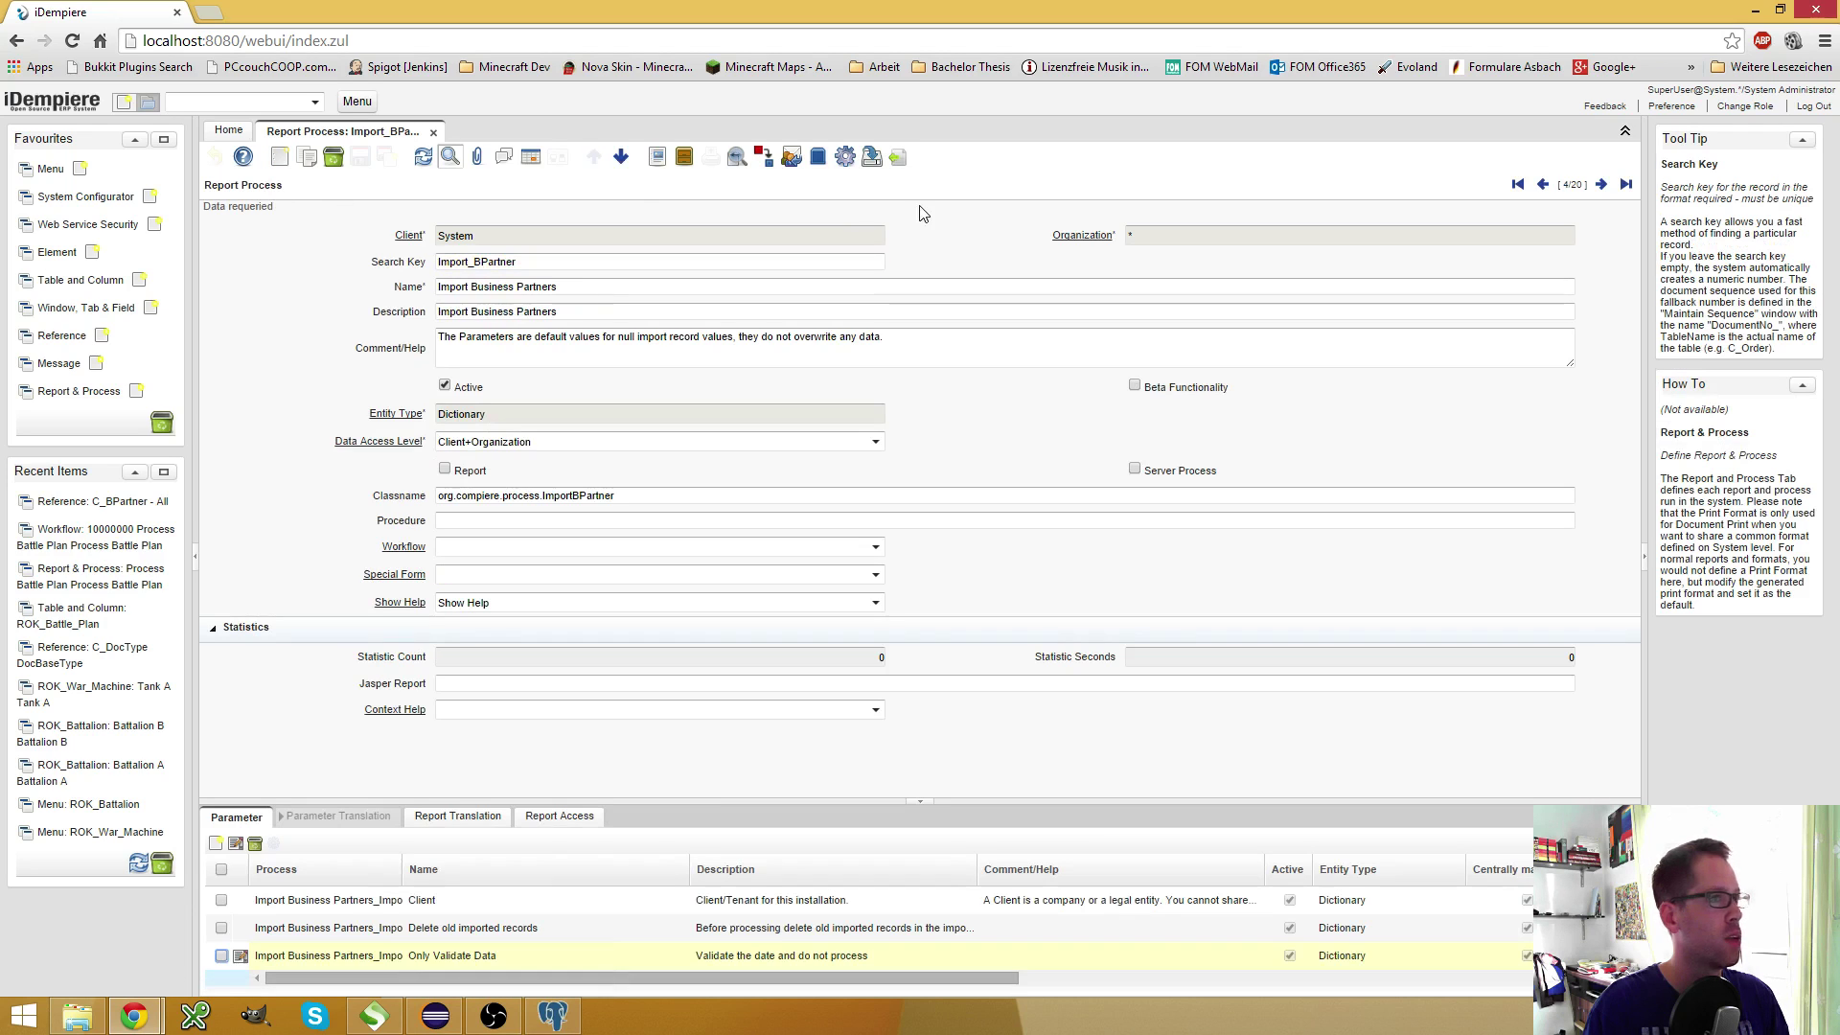
left_click(1572, 185)
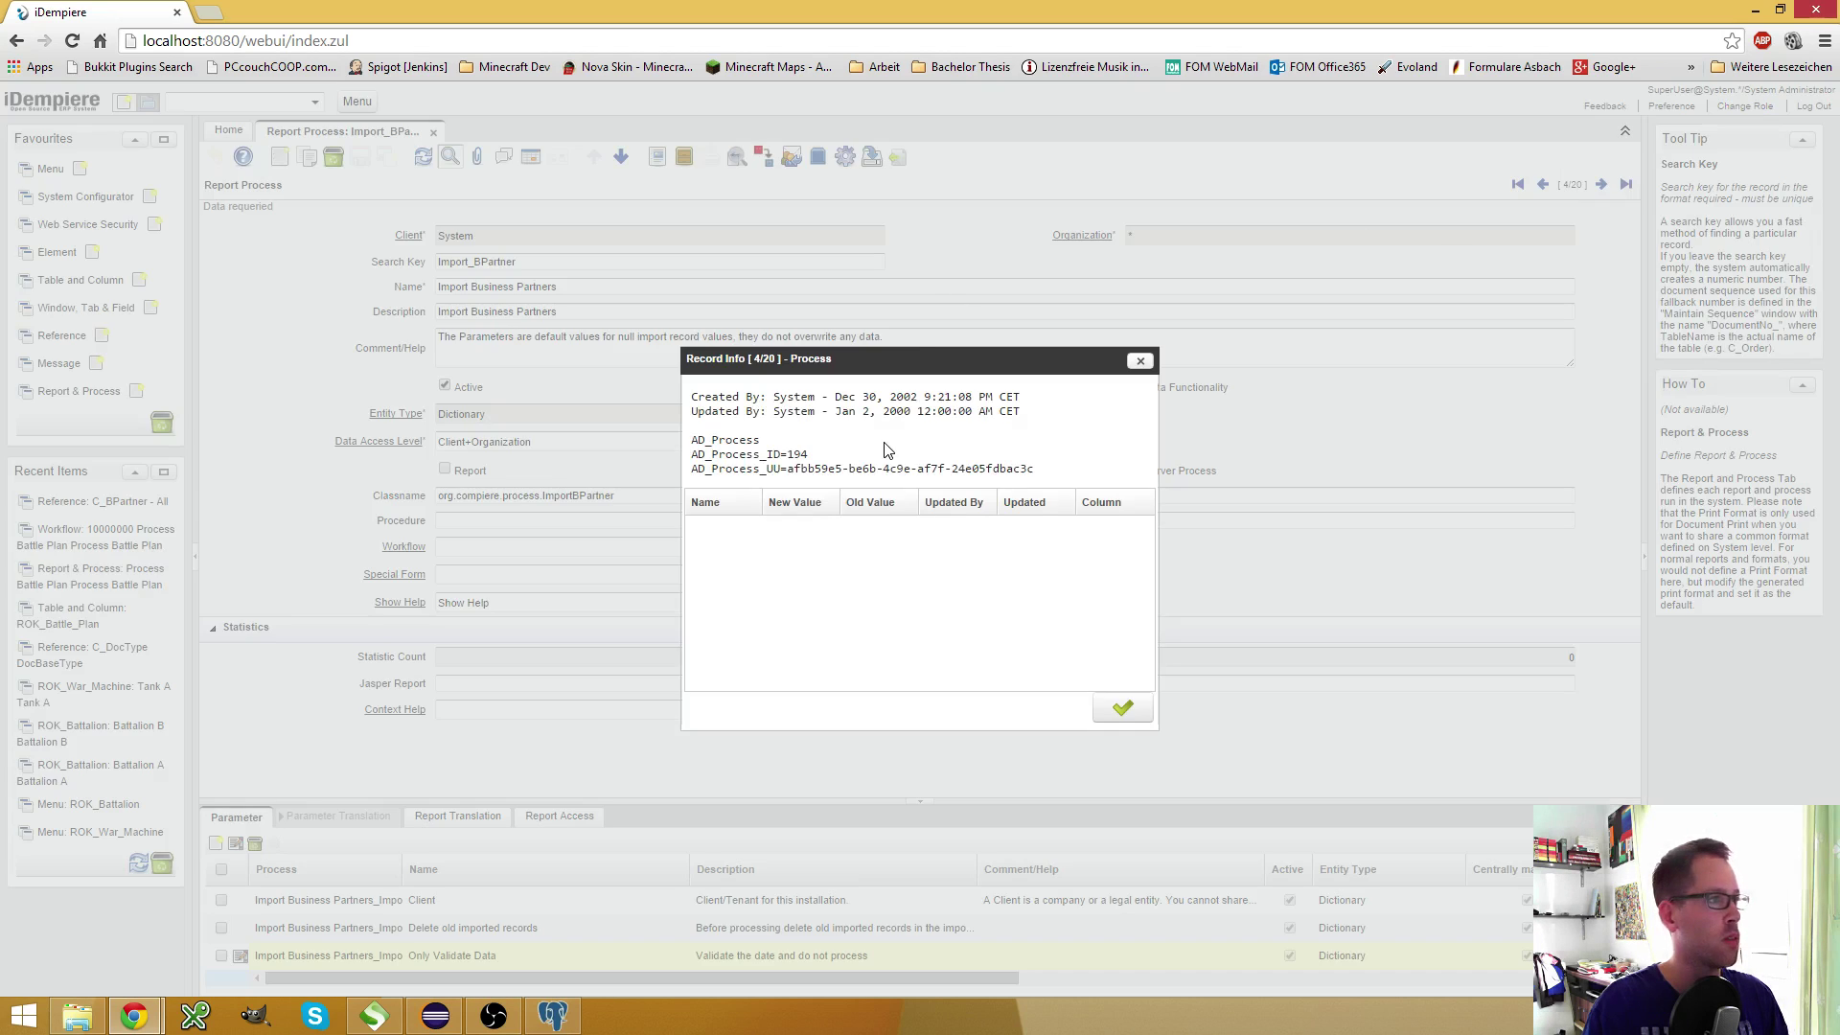
double_click(797, 453)
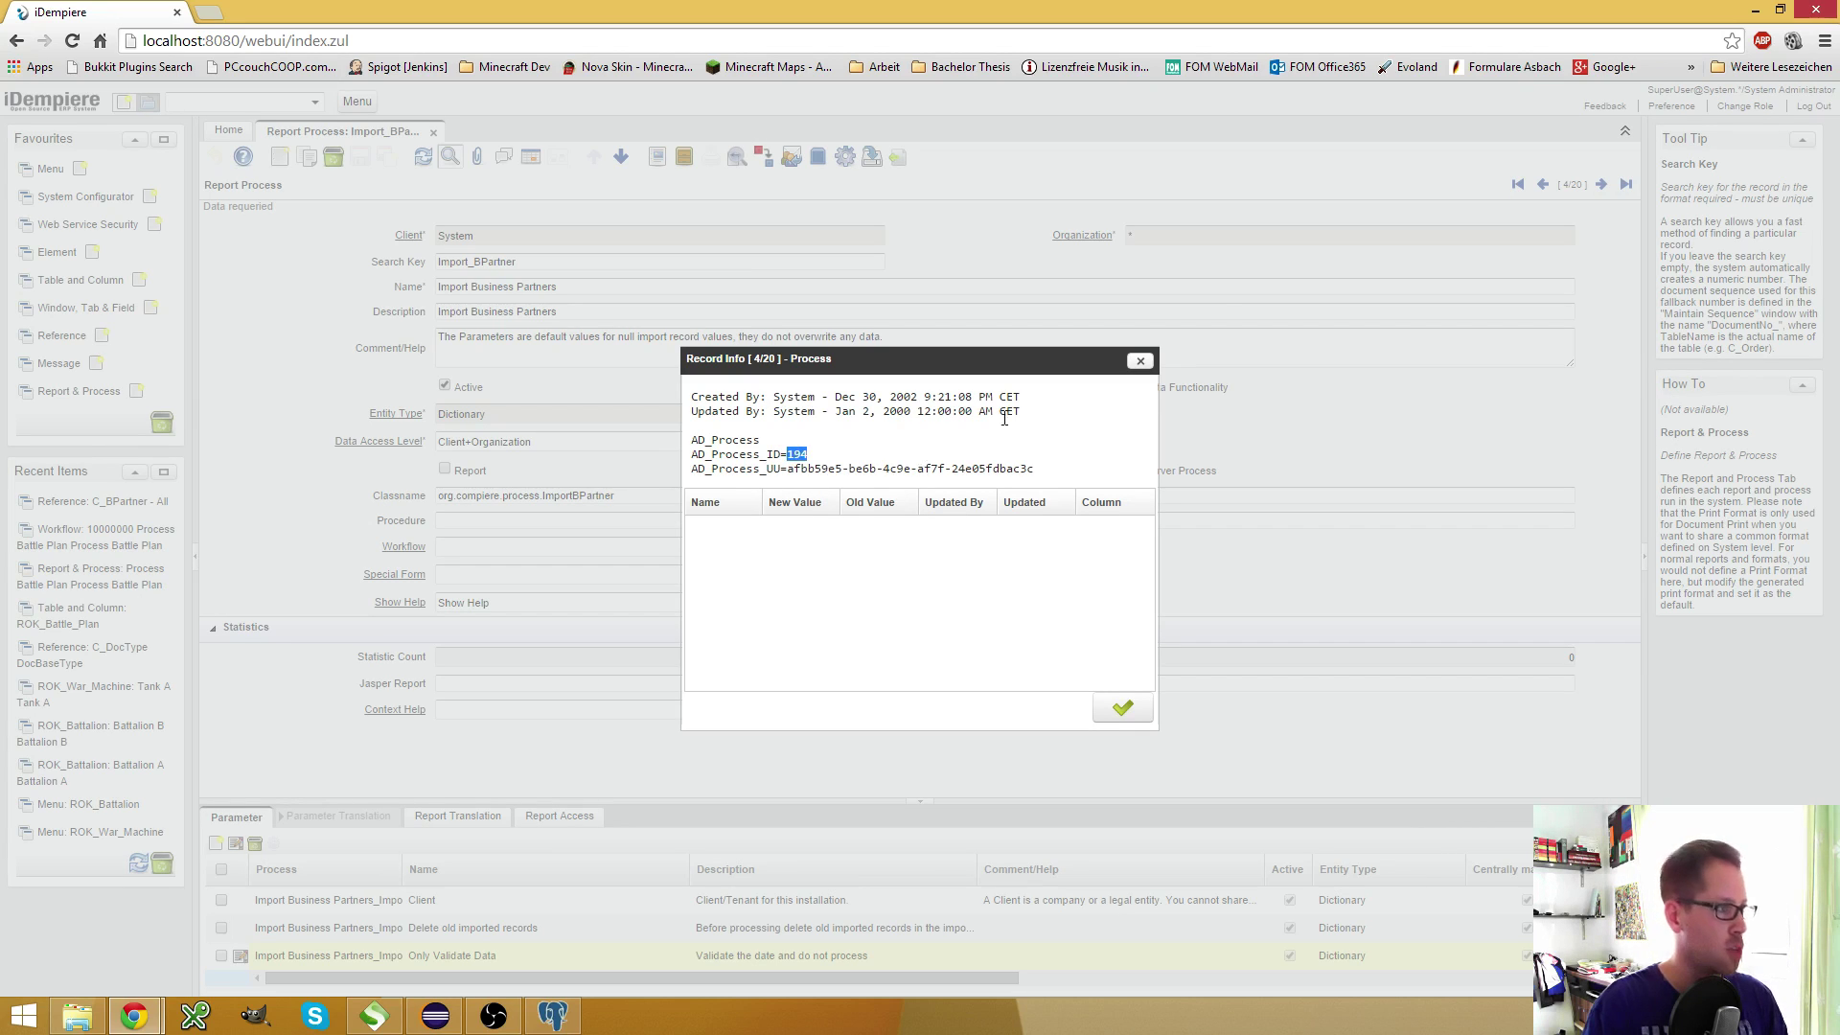
Load localhost:8080/webui in a new Chrome incognito window
left_click(1826, 43)
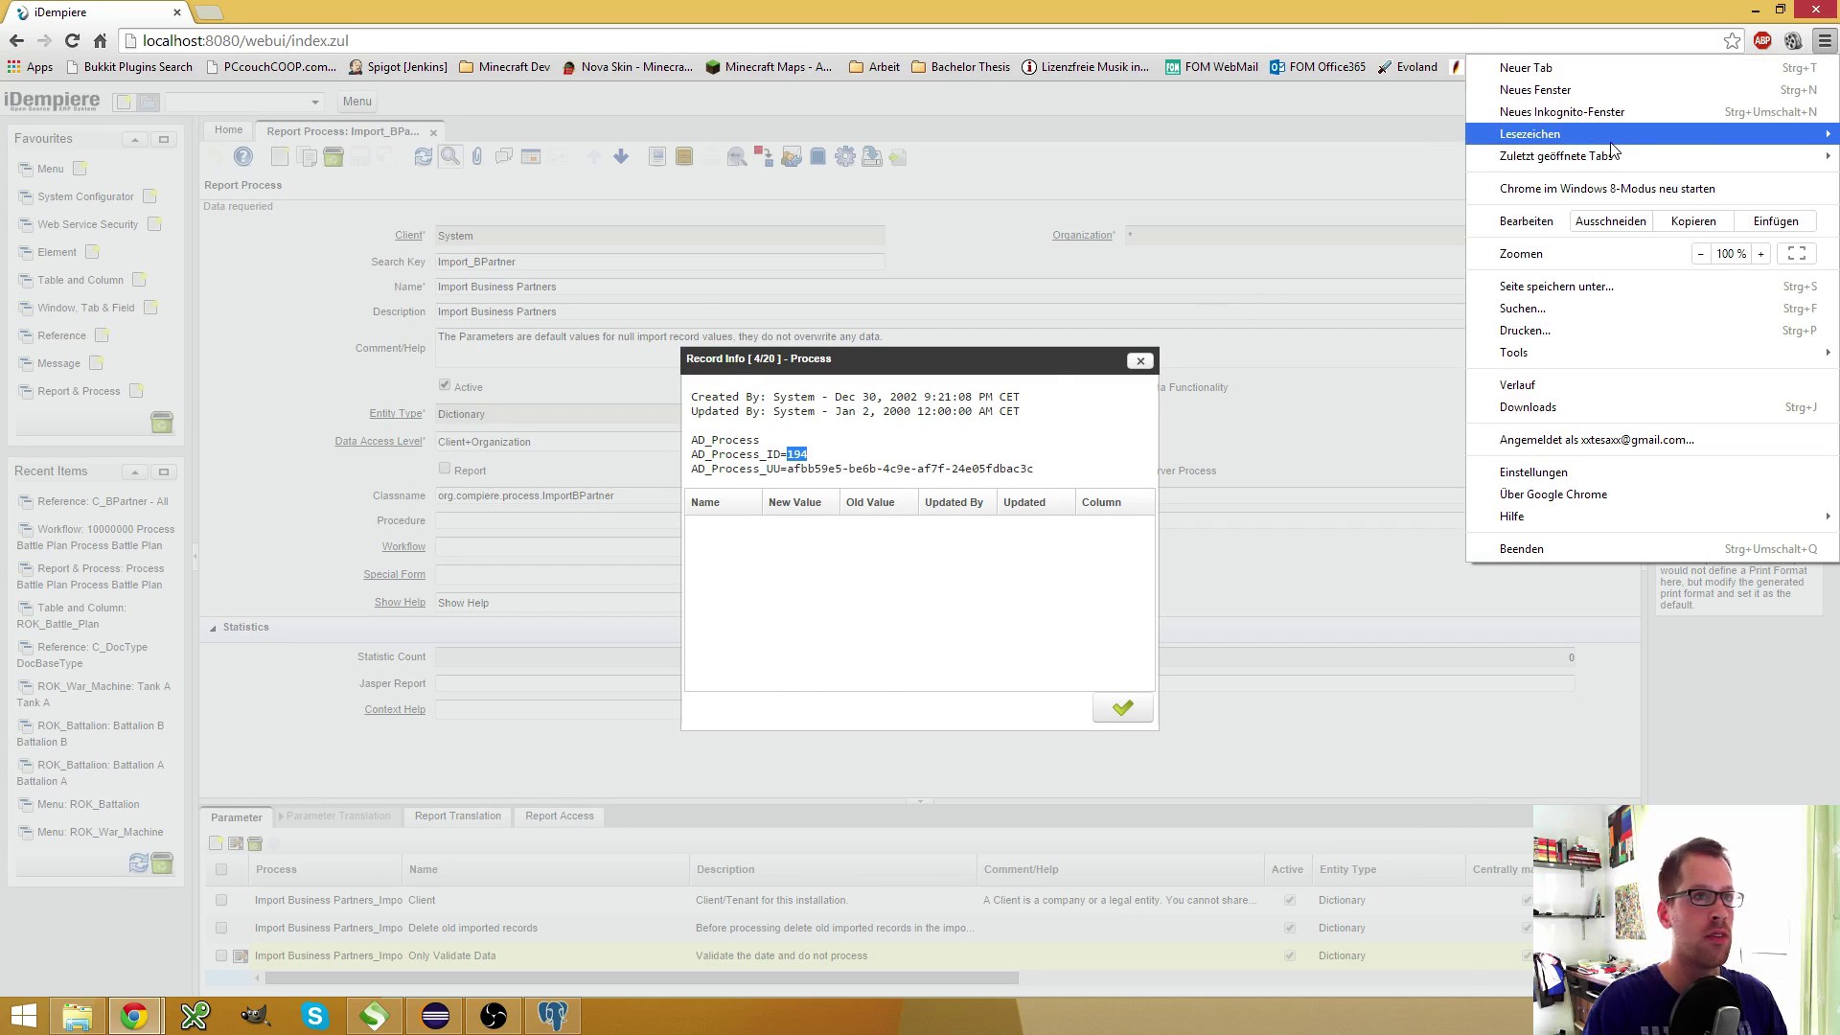
left_click(1620, 111)
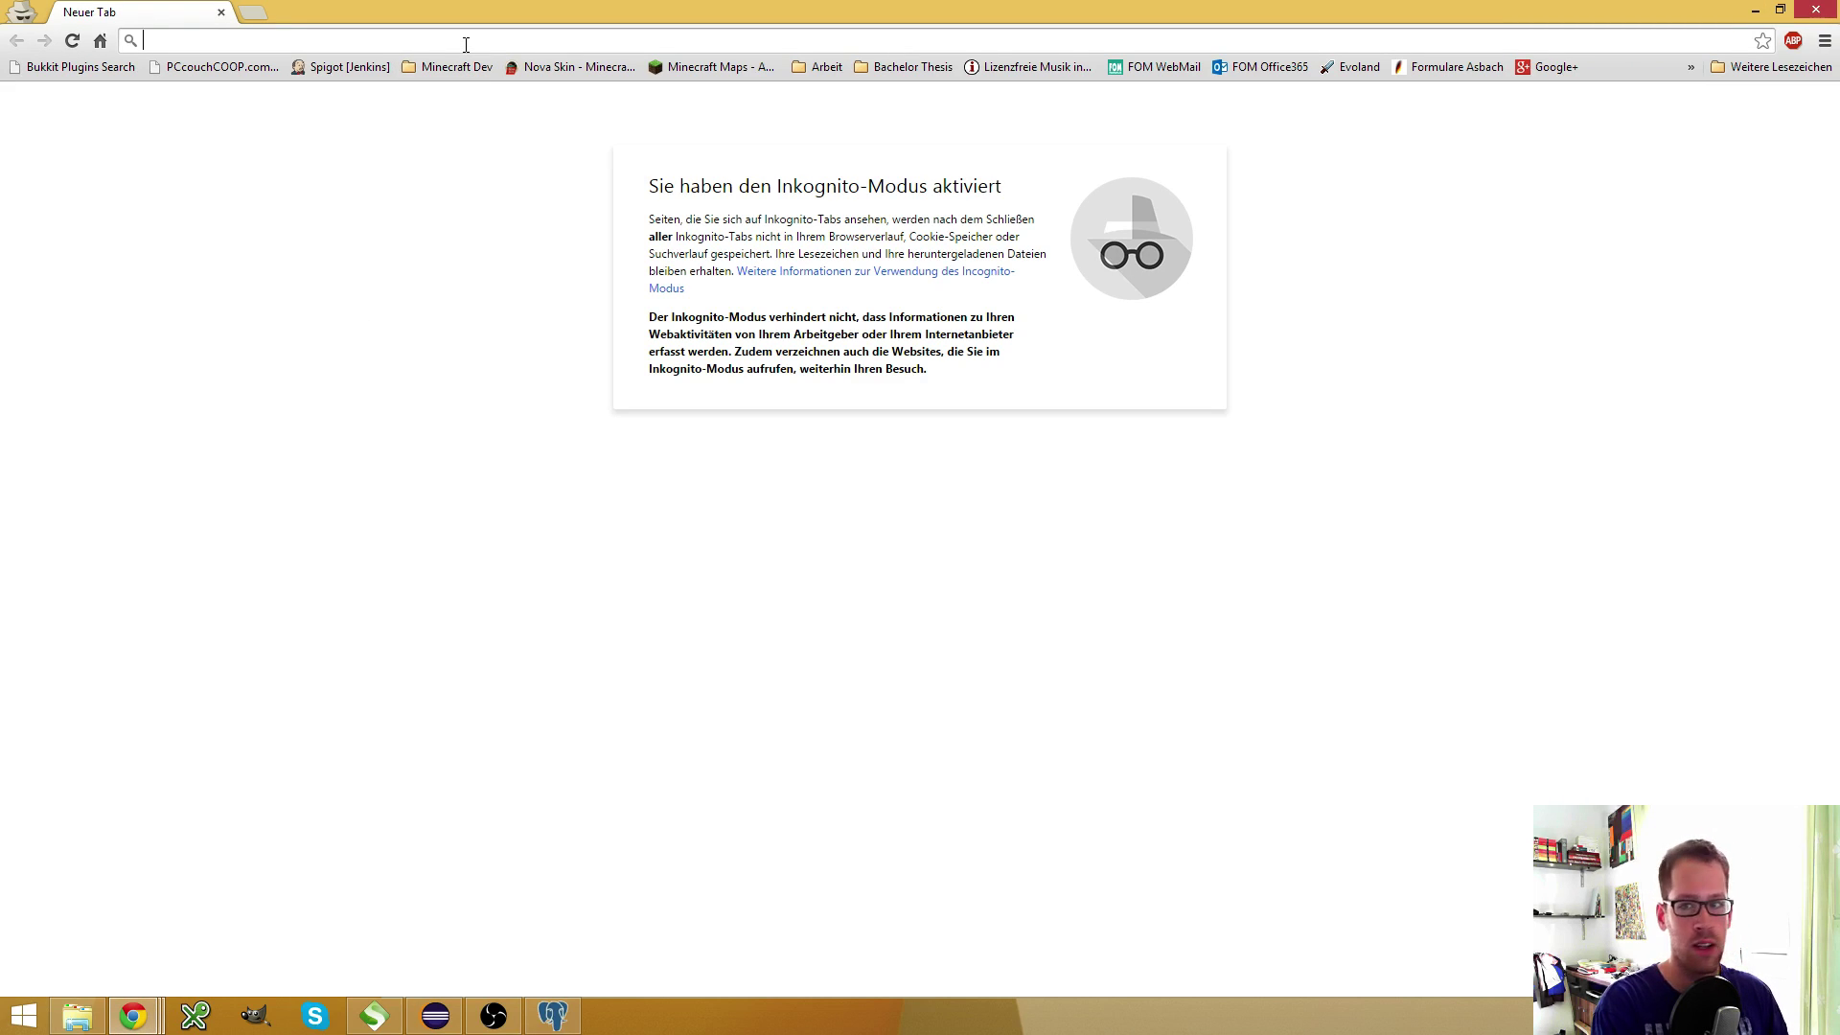
type("localhost:8080")
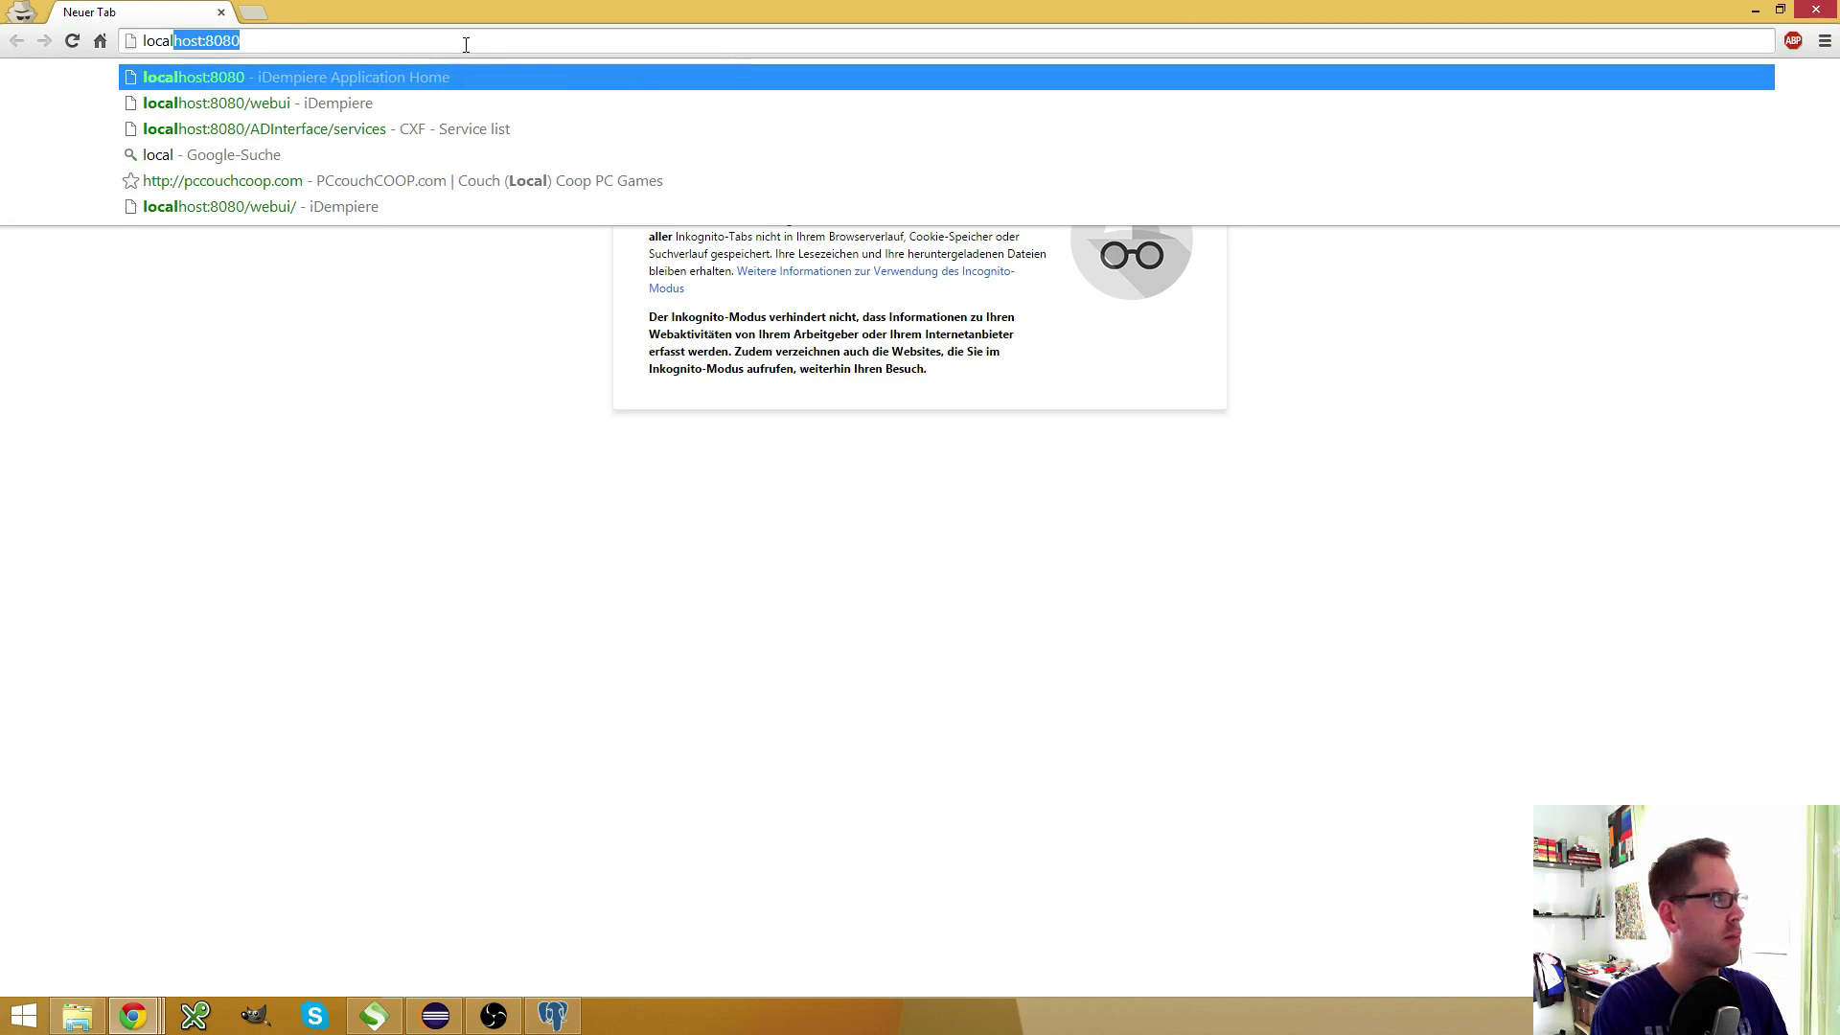
key("Down")
key("Return")
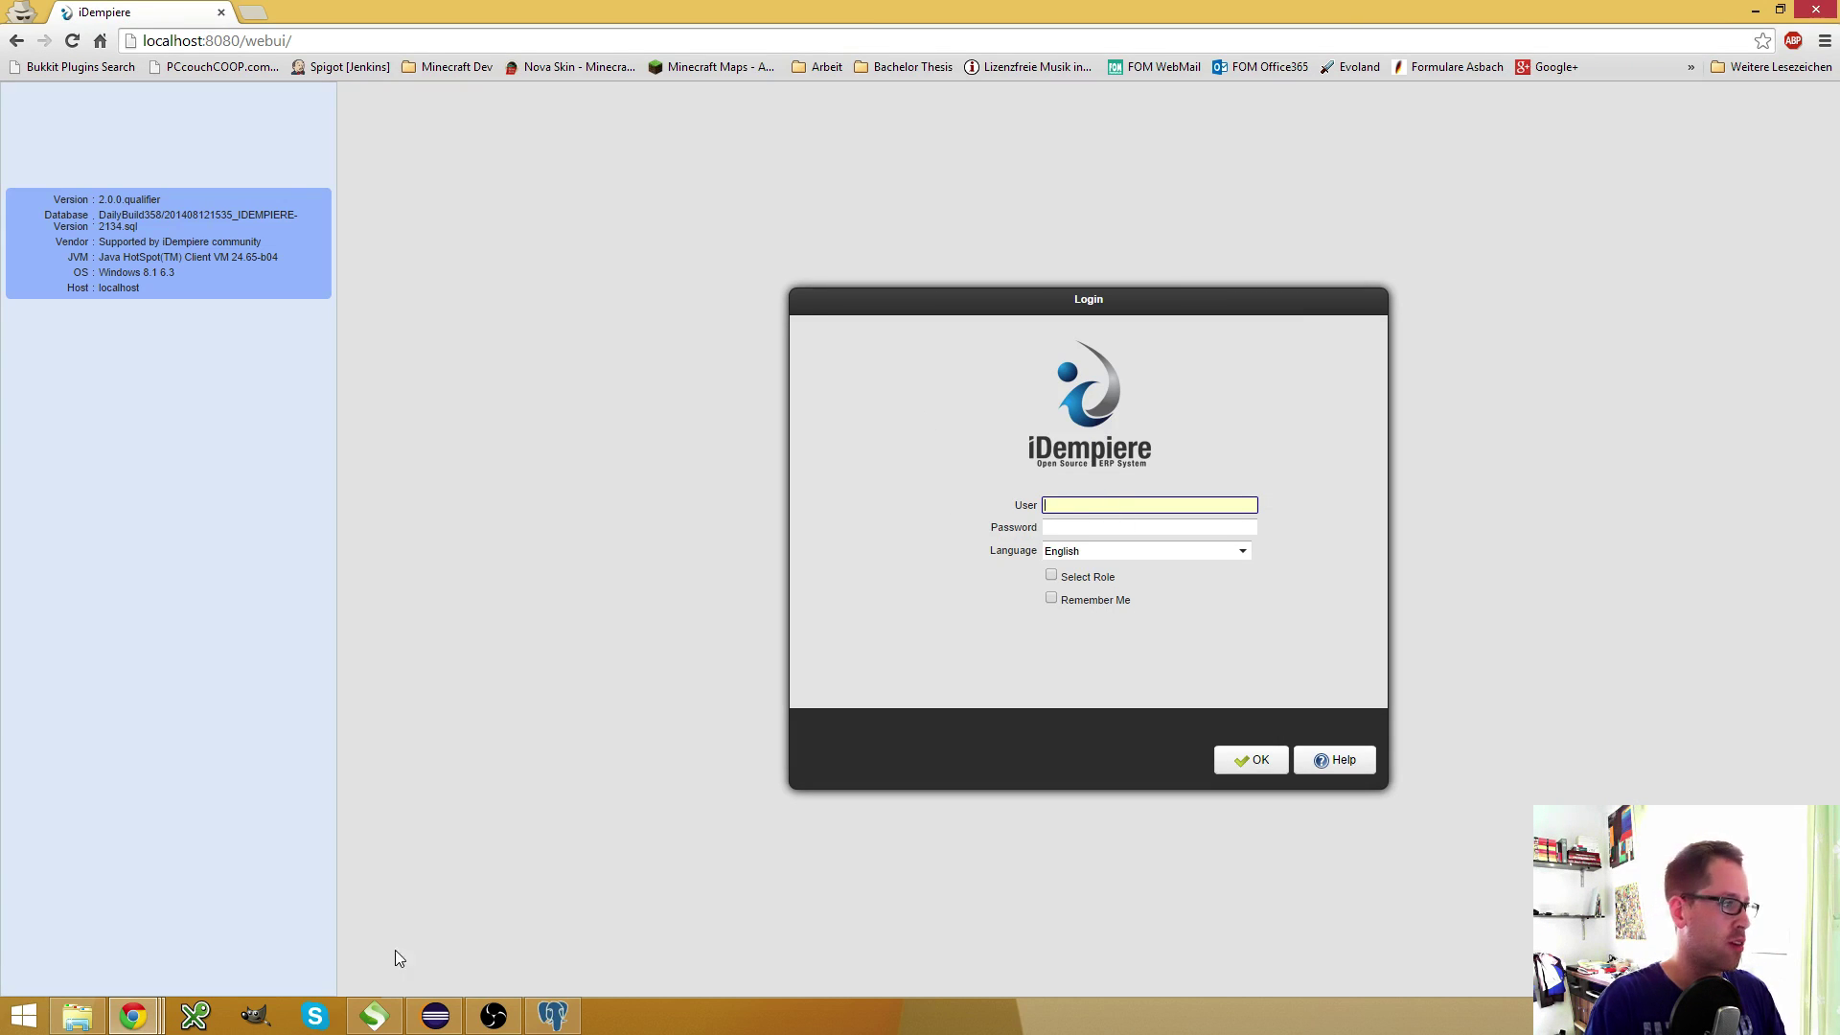
mouse_move(134, 1021)
left_click(451, 906)
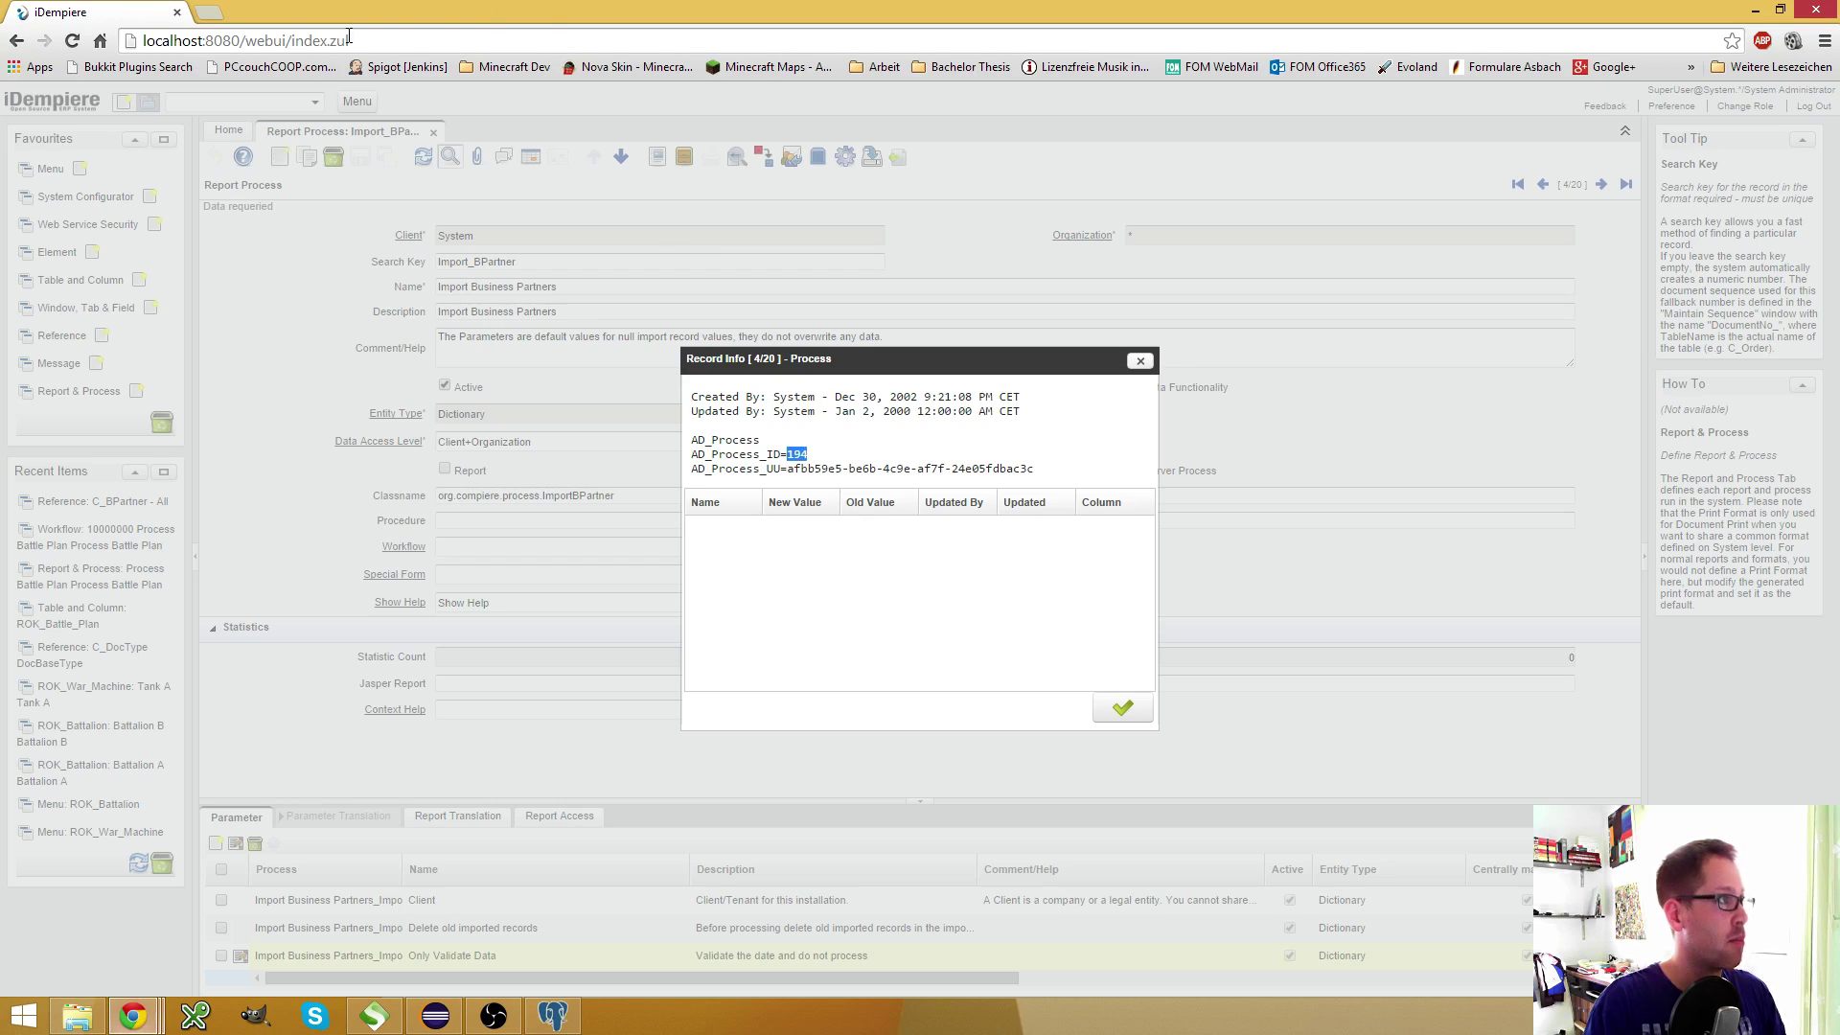
left_click_drag(286, 42, 142, 41)
key("ctrl+c")
left_click(208, 12)
key("ctrl+v")
key("Return")
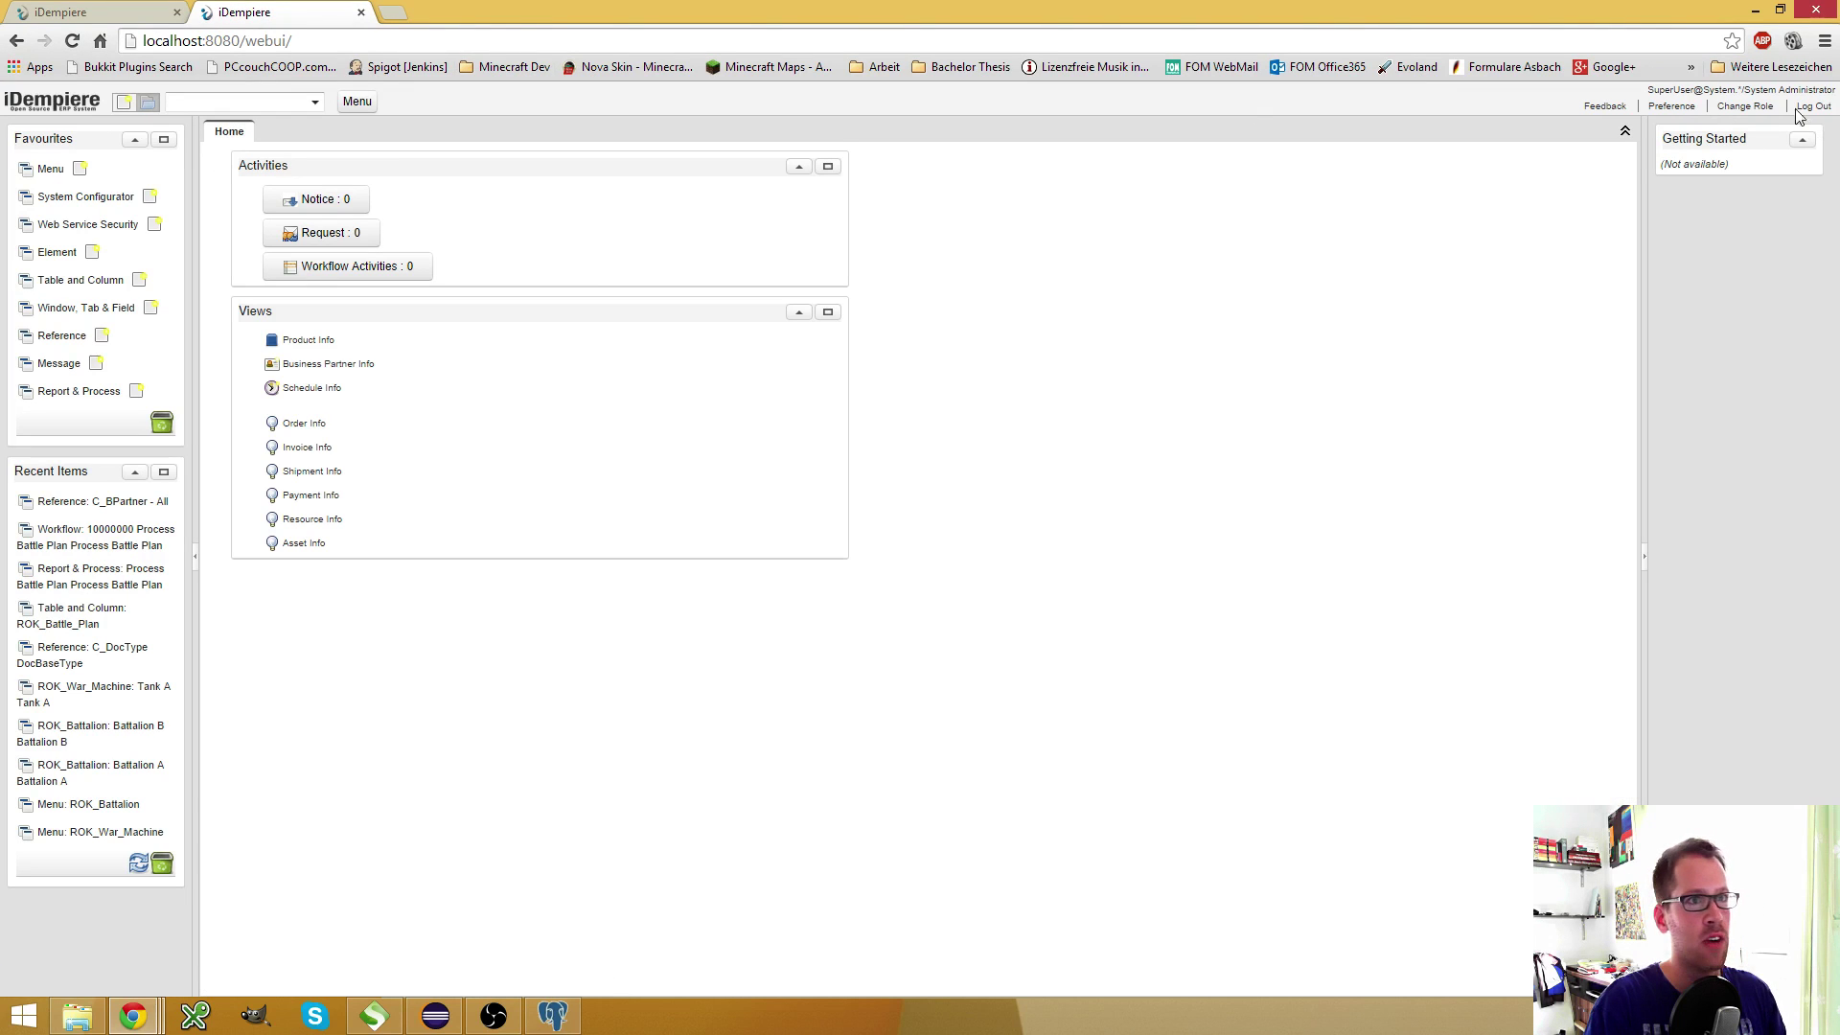
key("ctrl+w")
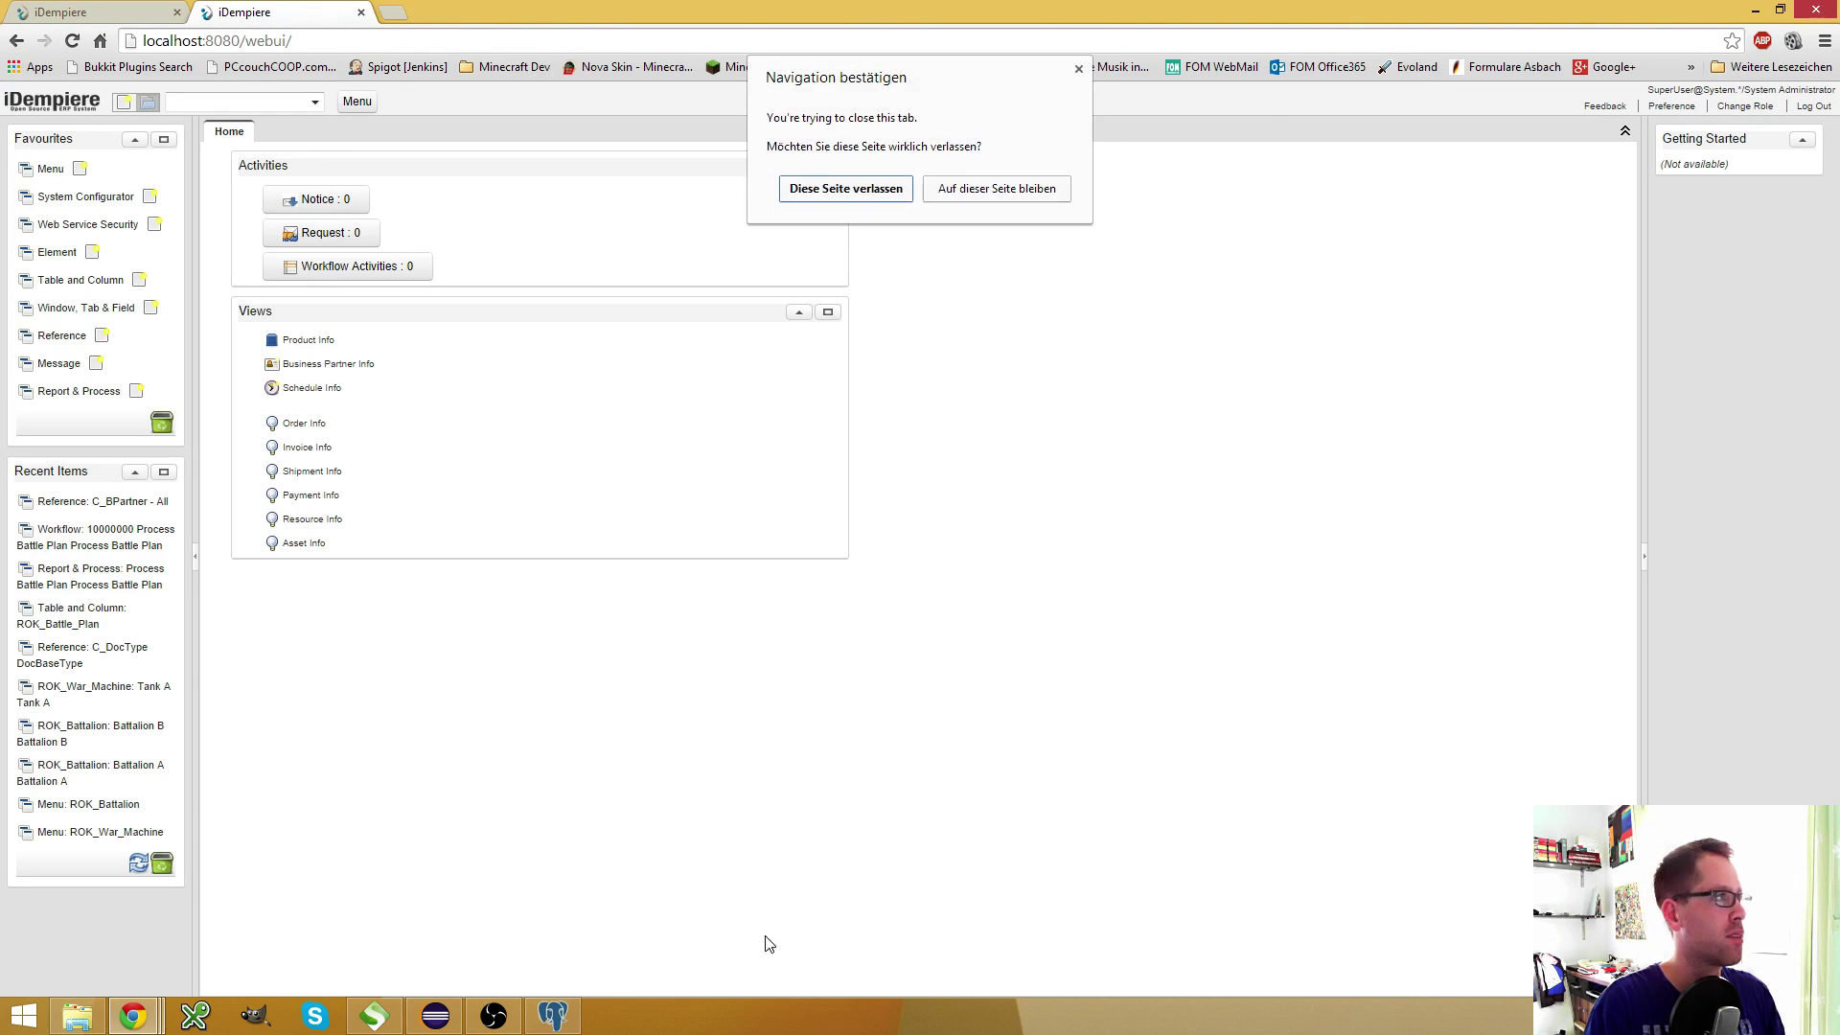
left_click(795, 190)
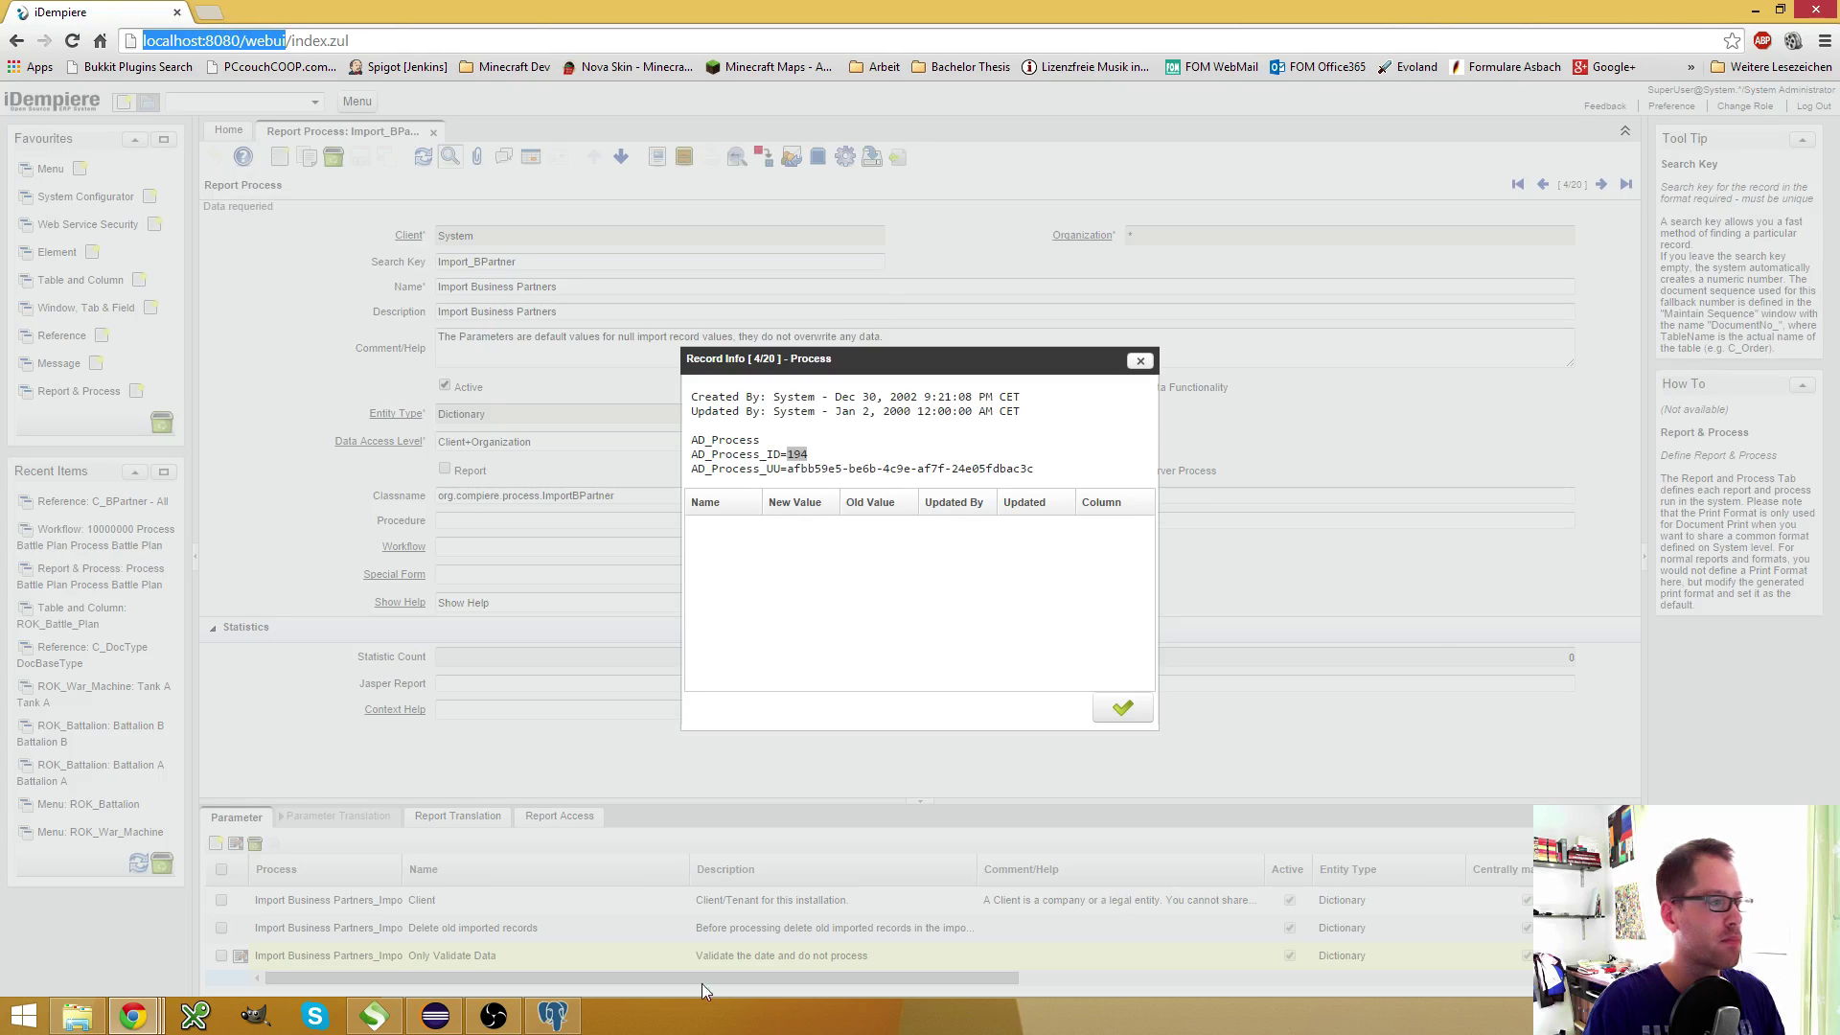
mouse_move(144, 1020)
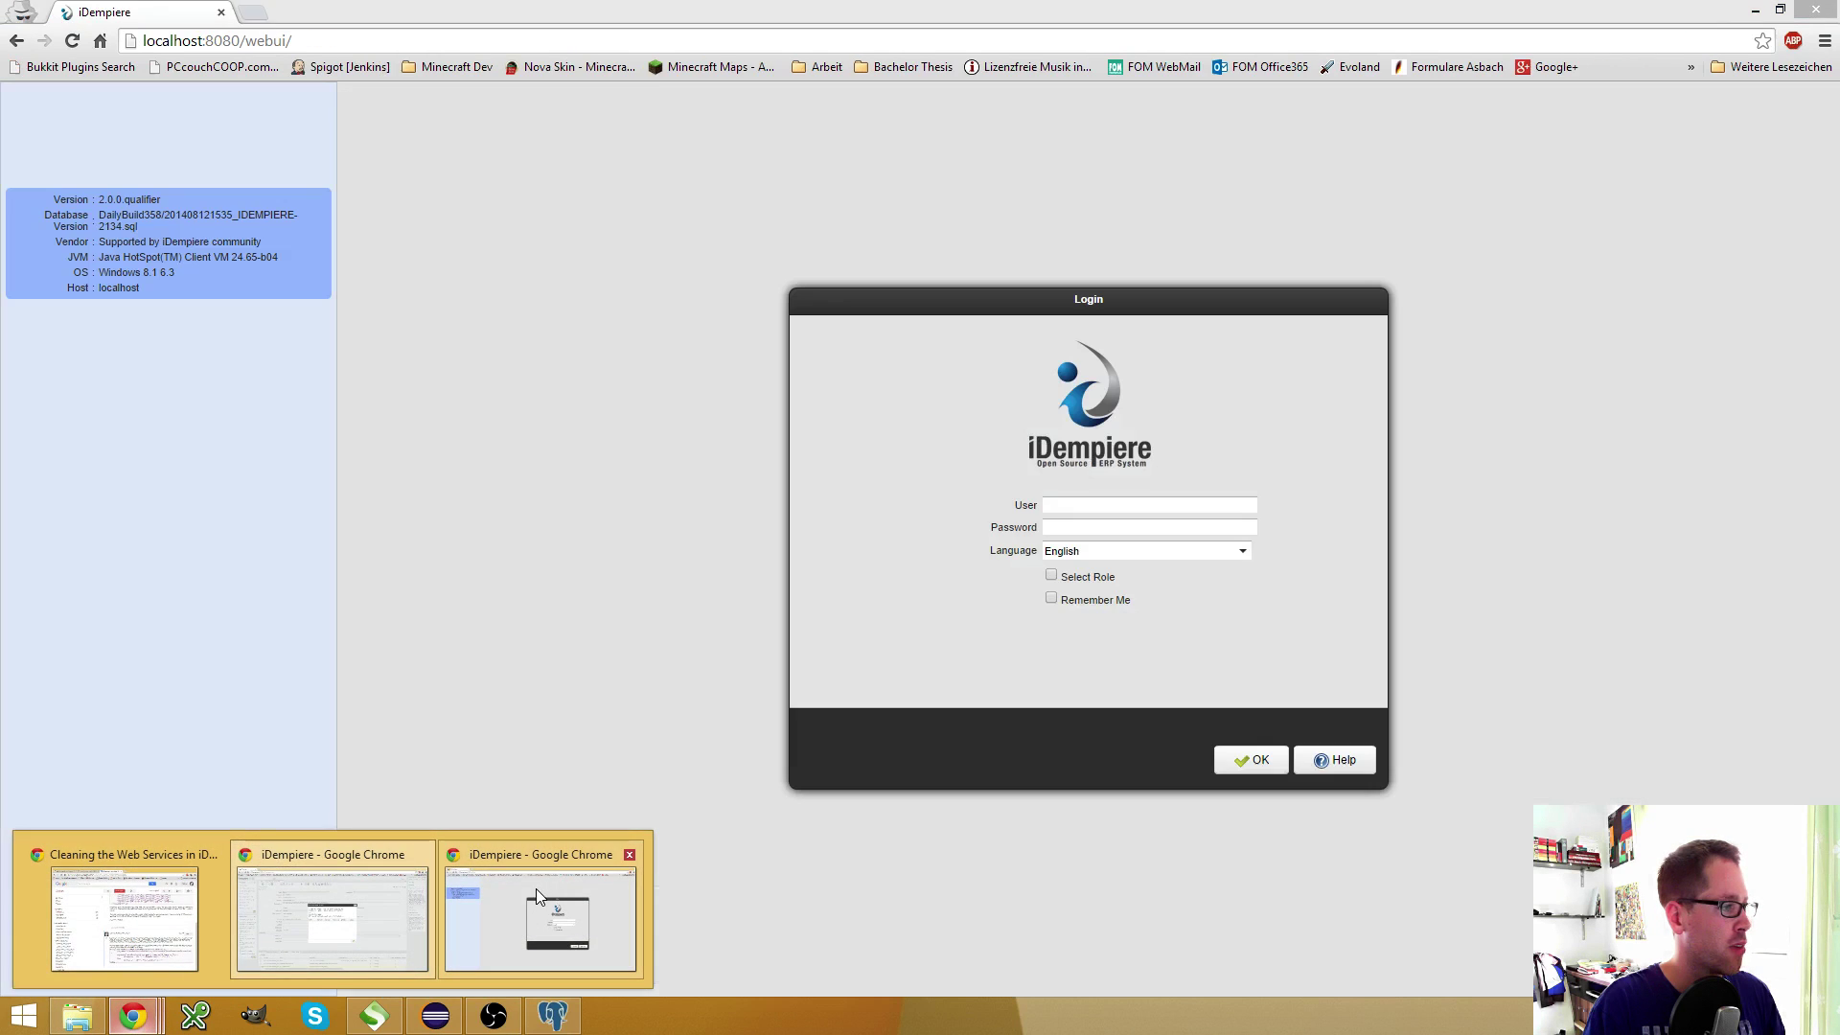
Log in as SuperUser in the incognito window with the GardenWorld Admin role
left_click(536, 888)
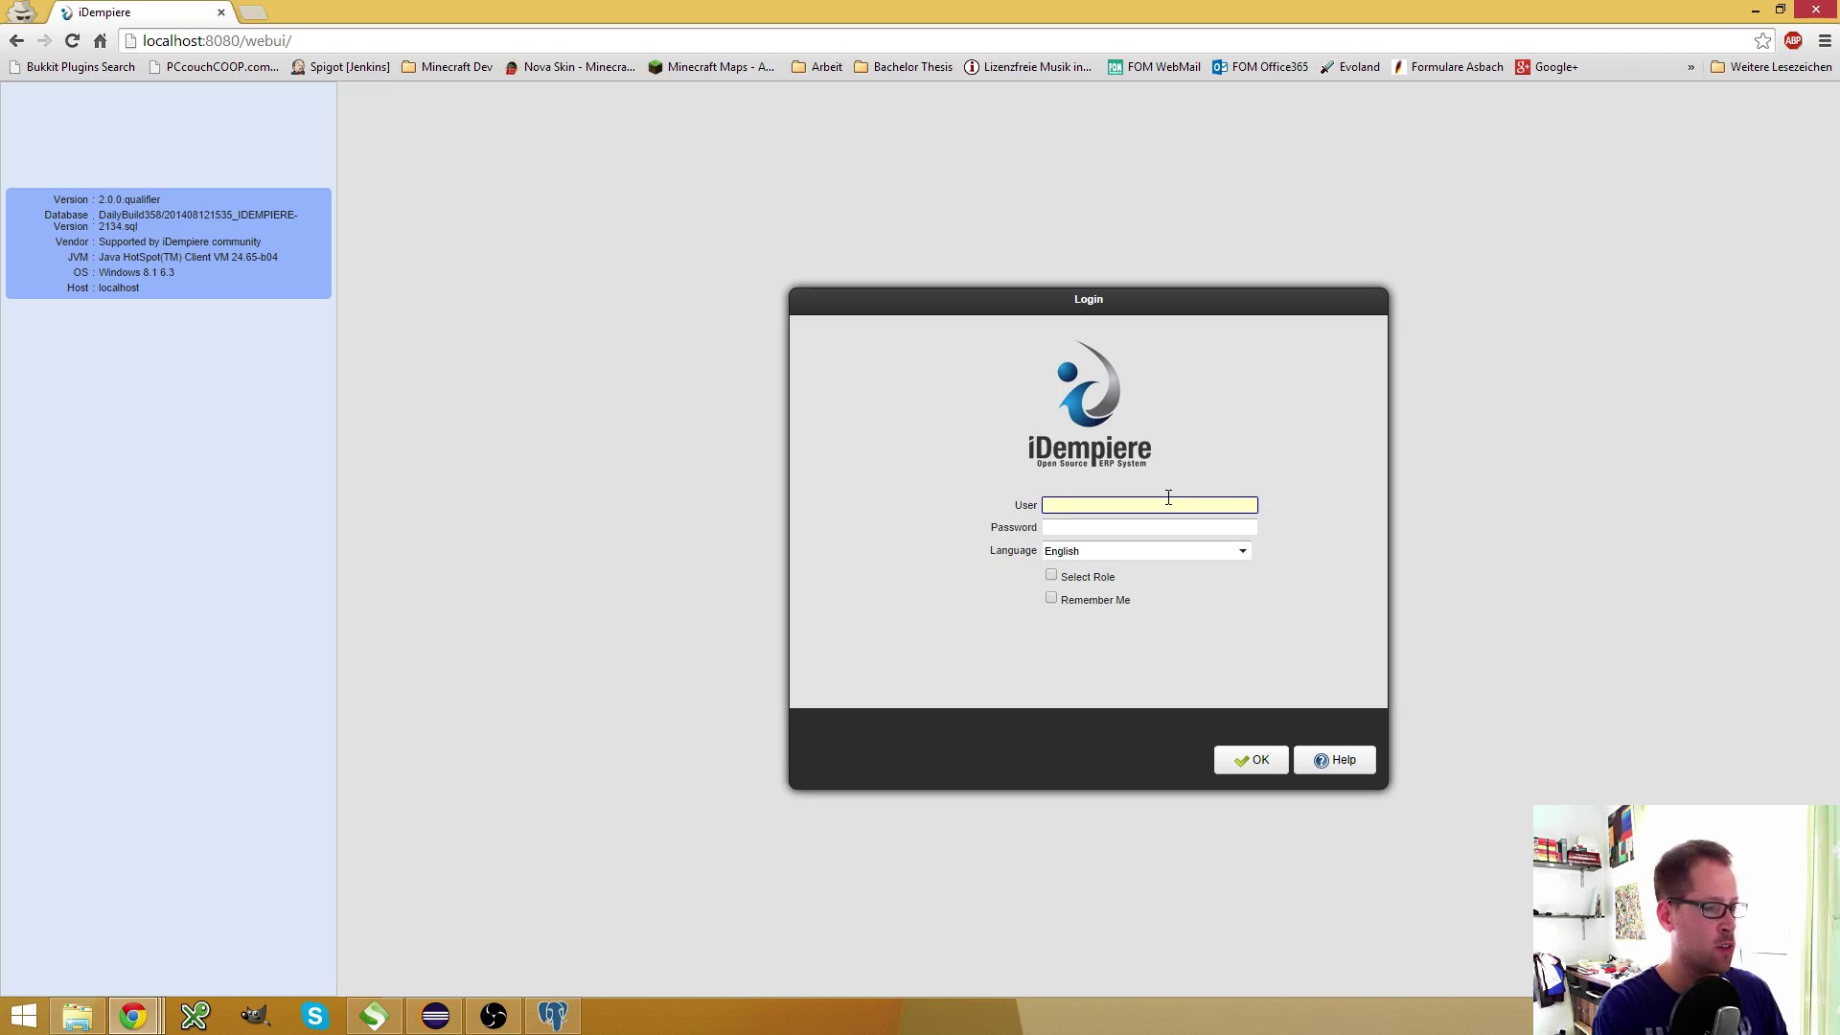
type("SuperUser")
key("Tab")
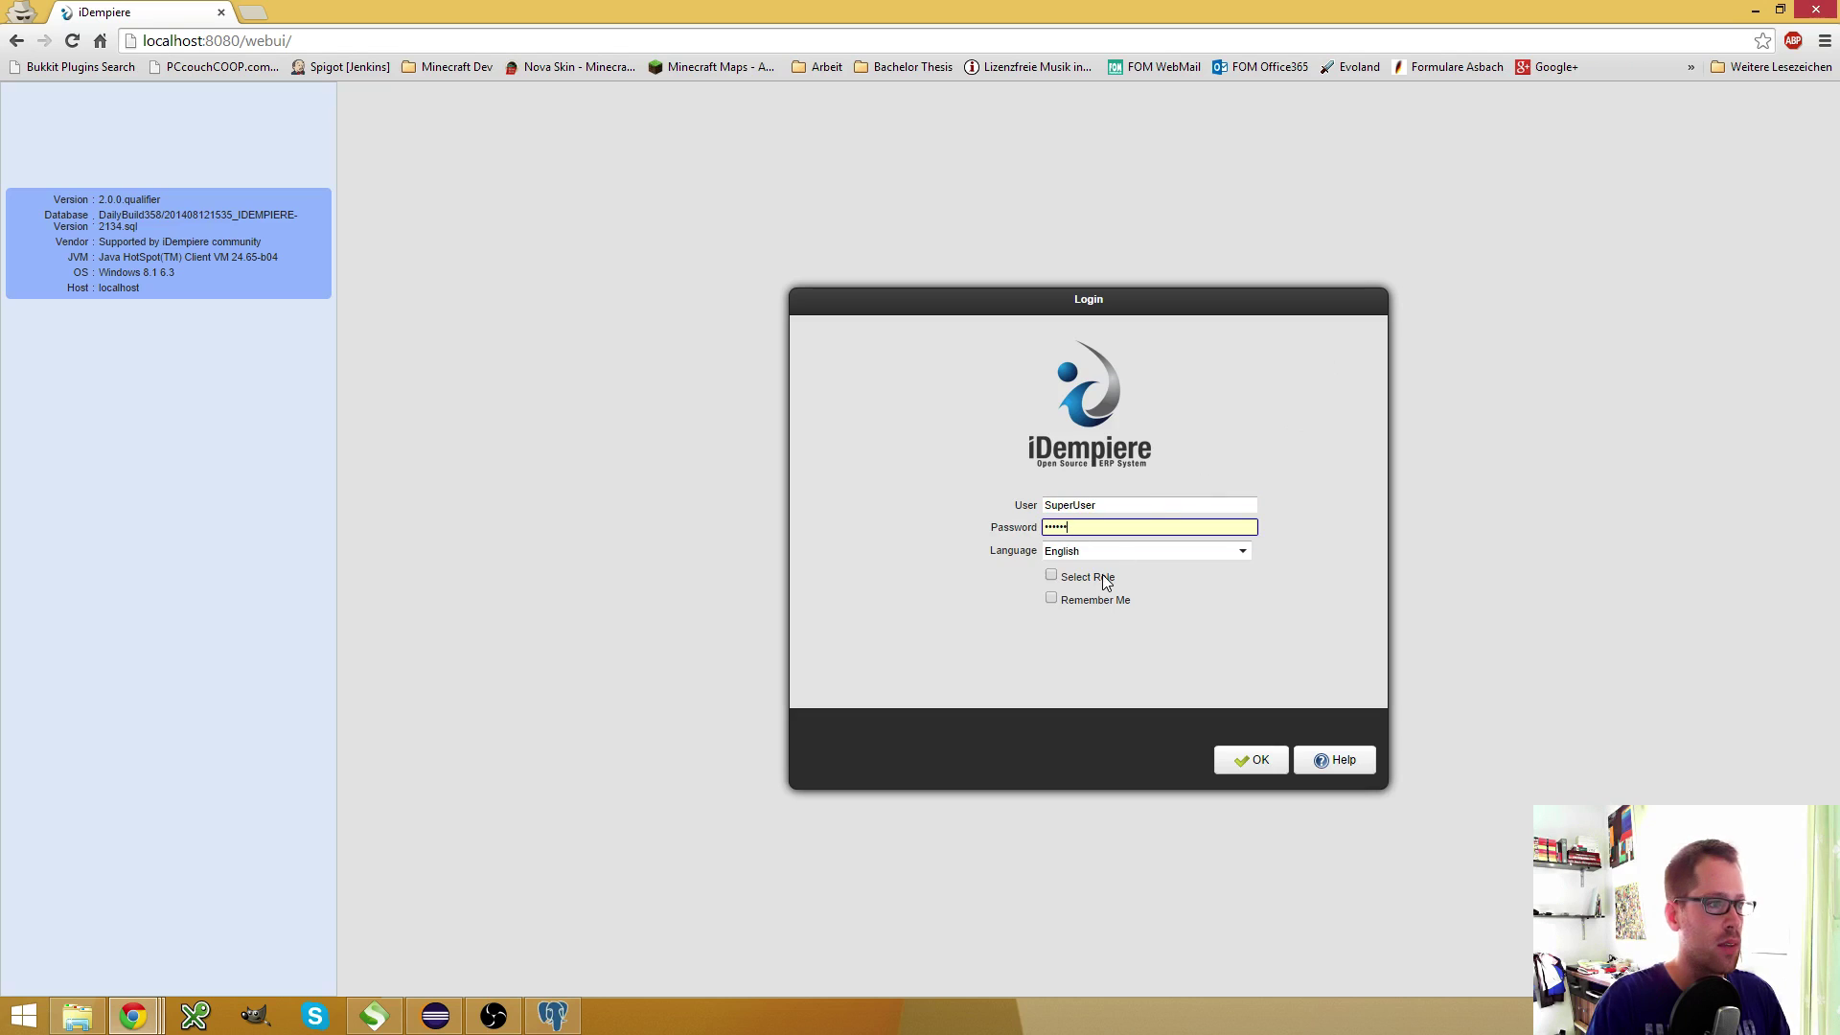
left_click(1106, 581)
left_click(1231, 761)
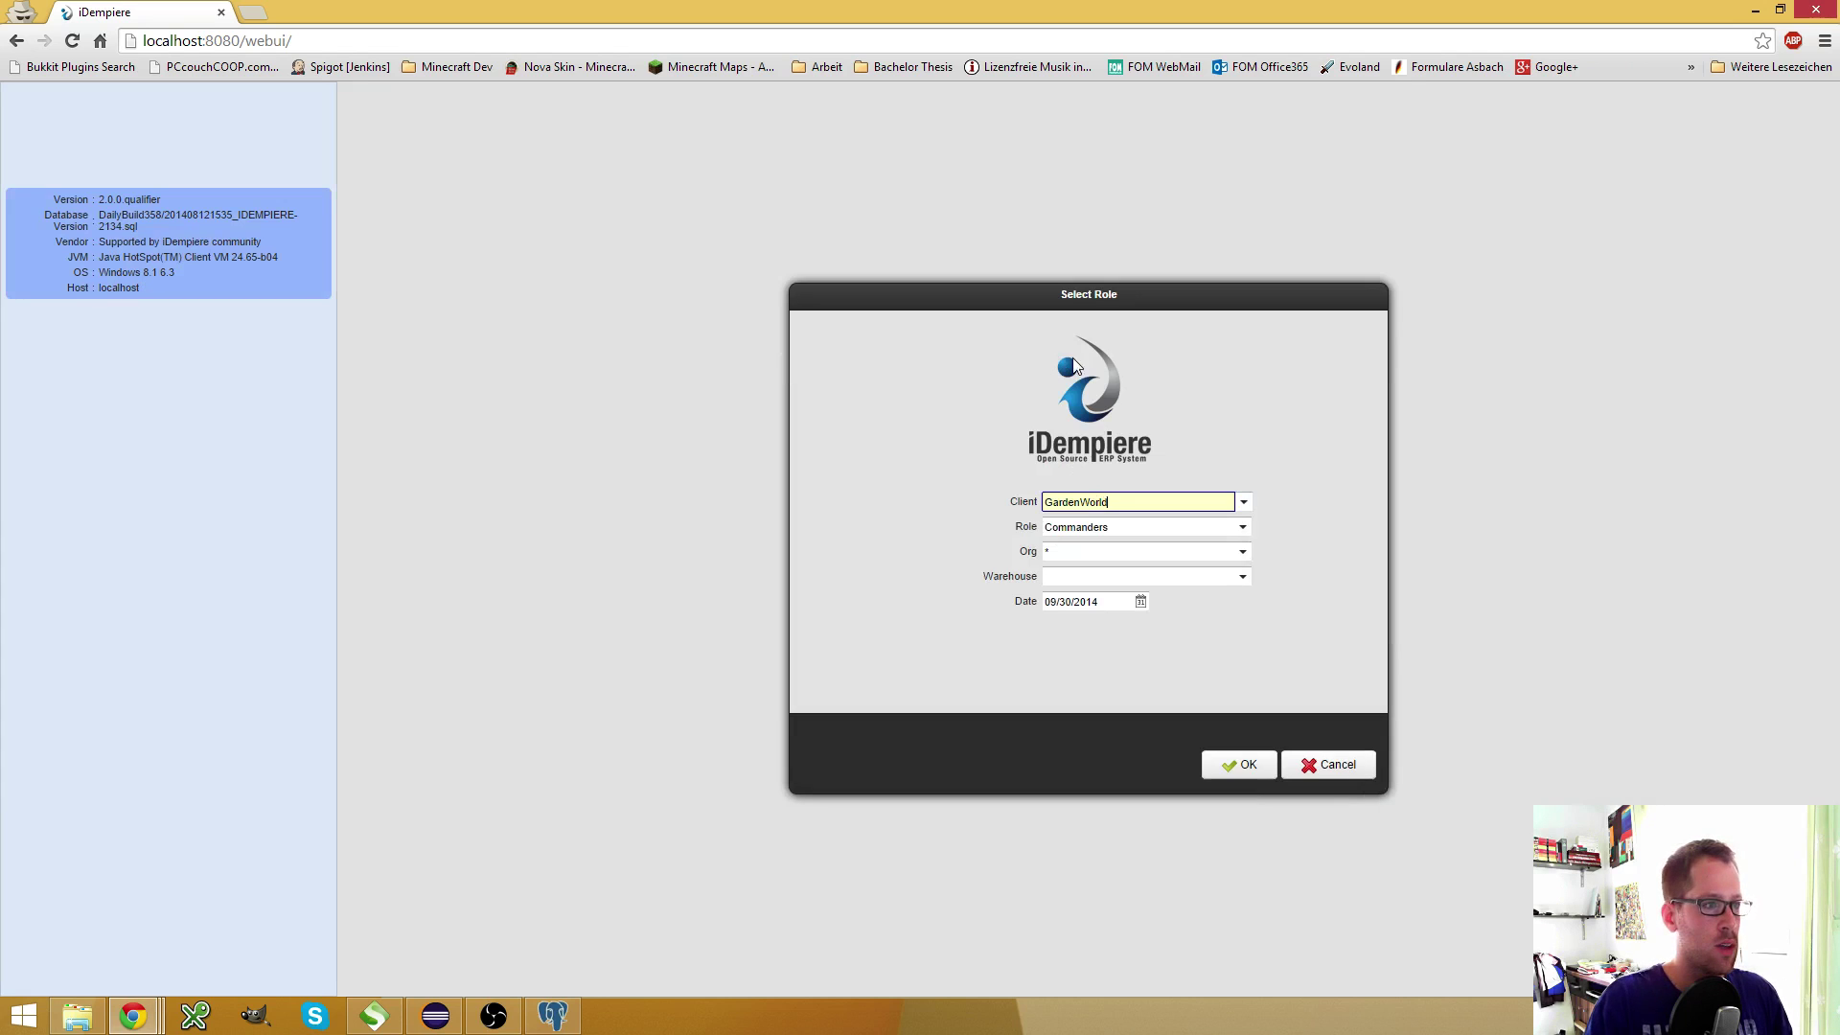
left_click(1243, 527)
key("Down")
key("Return")
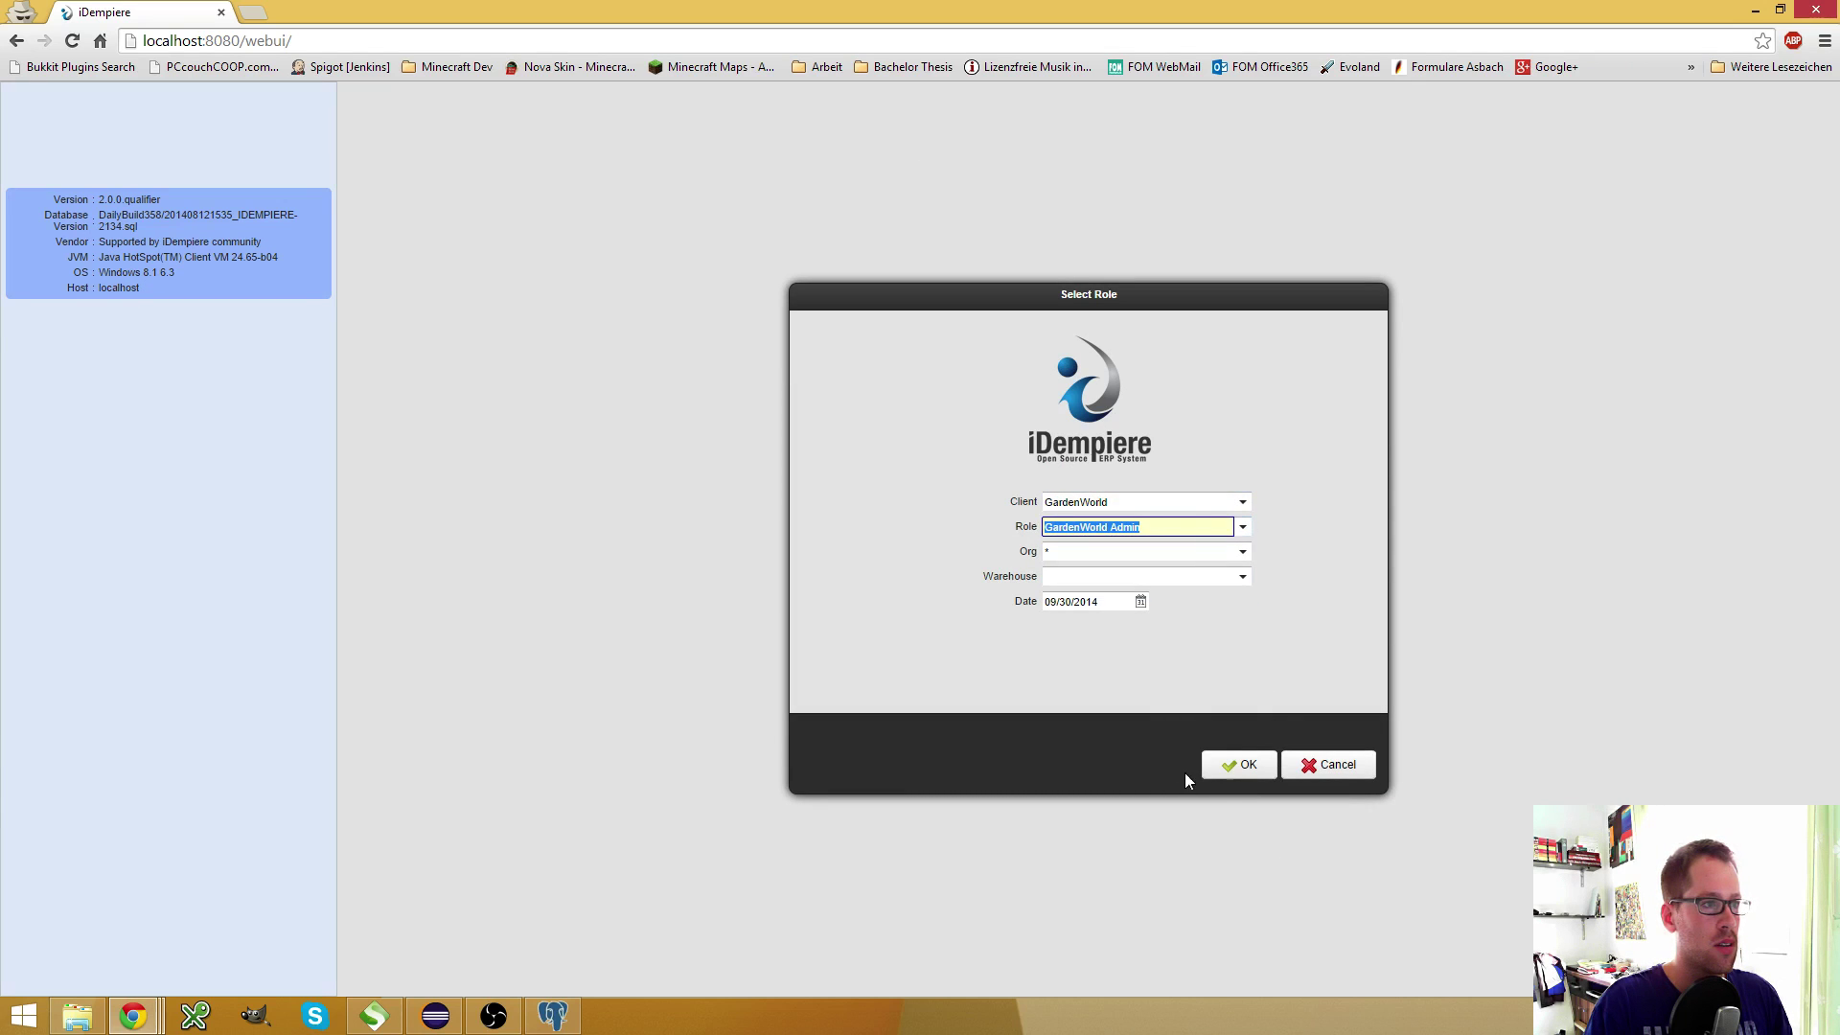
left_click(1236, 763)
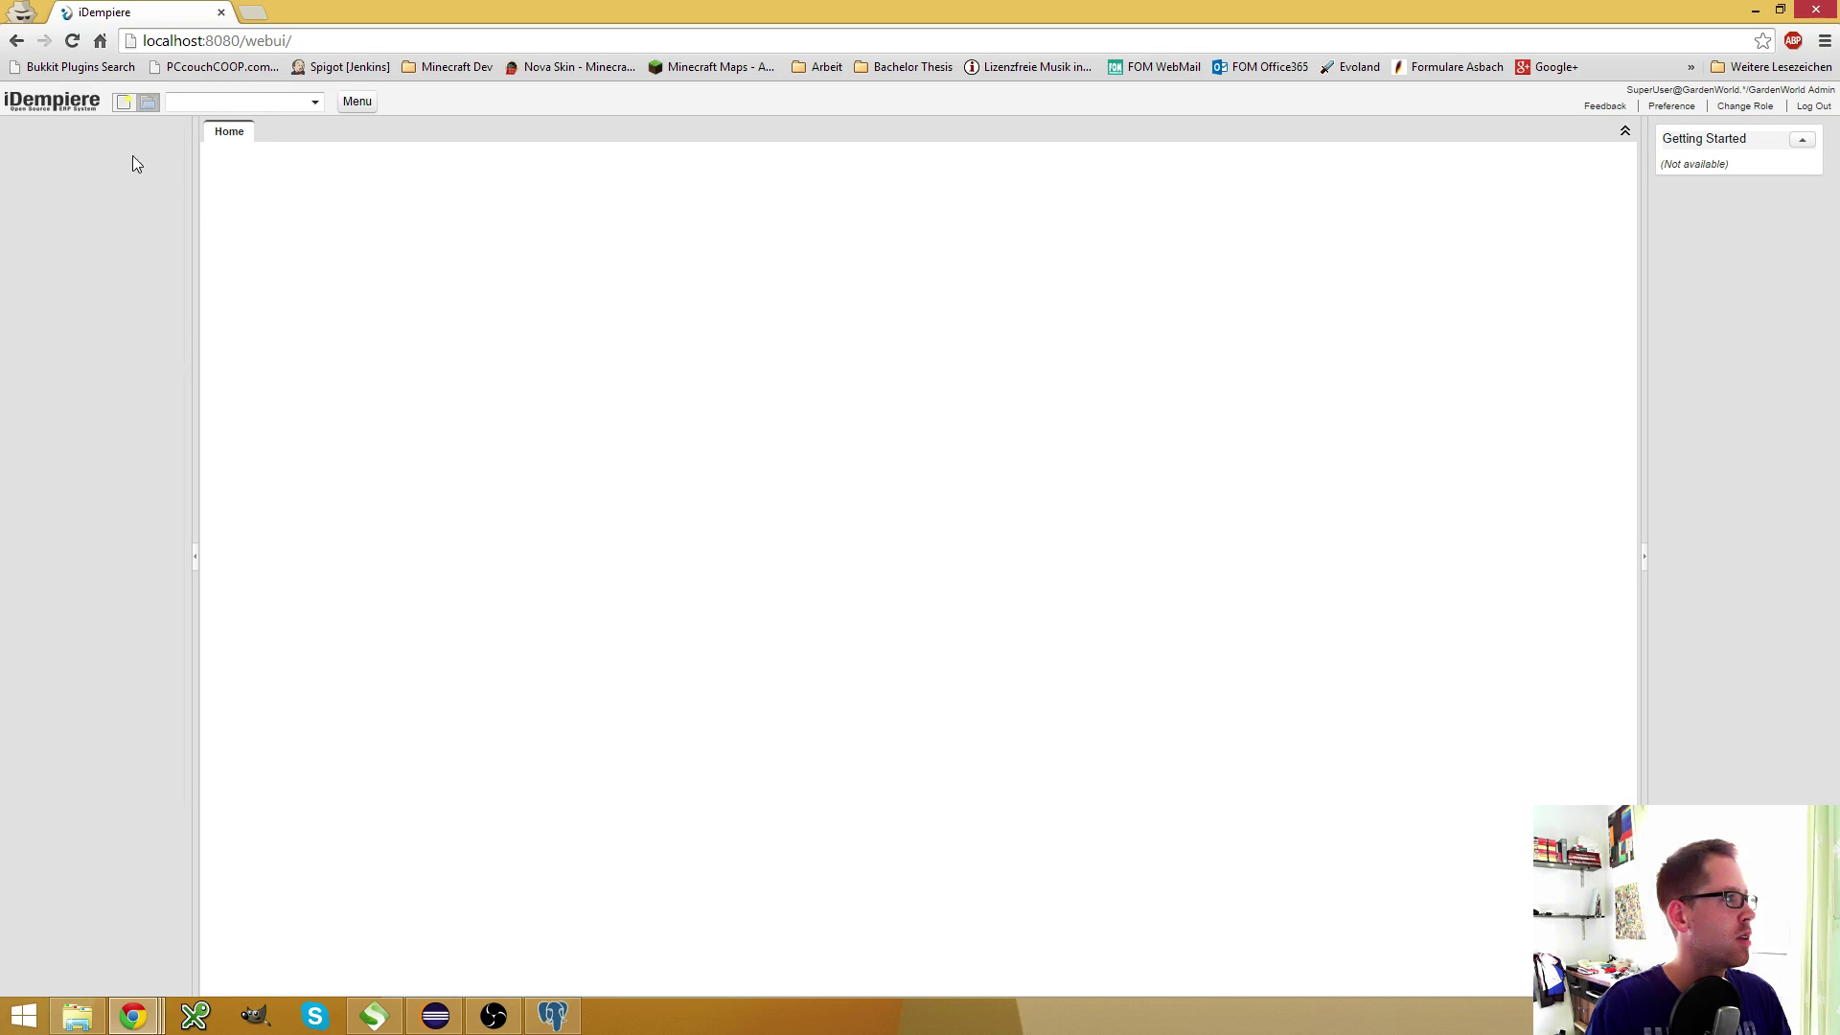
Start a new Web Service Security record with search key and name runImportBPartner
left_click(88, 224)
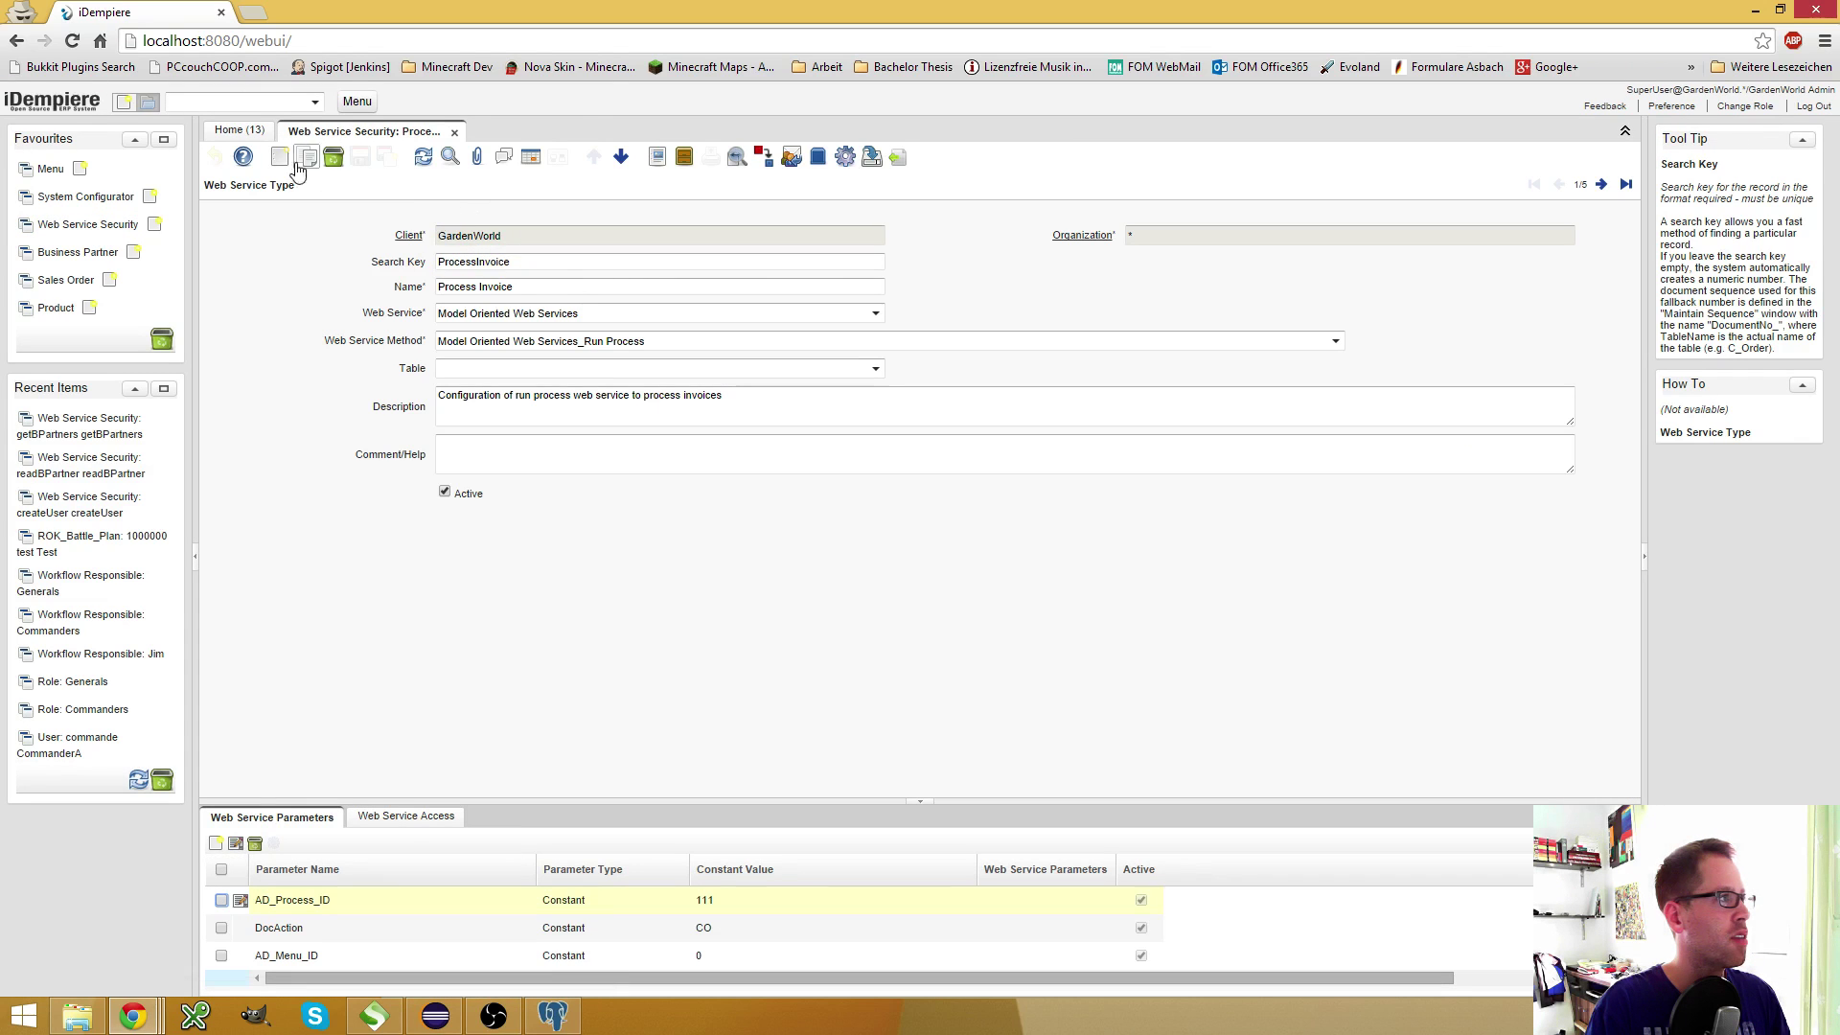
left_click(280, 157)
left_click(528, 264)
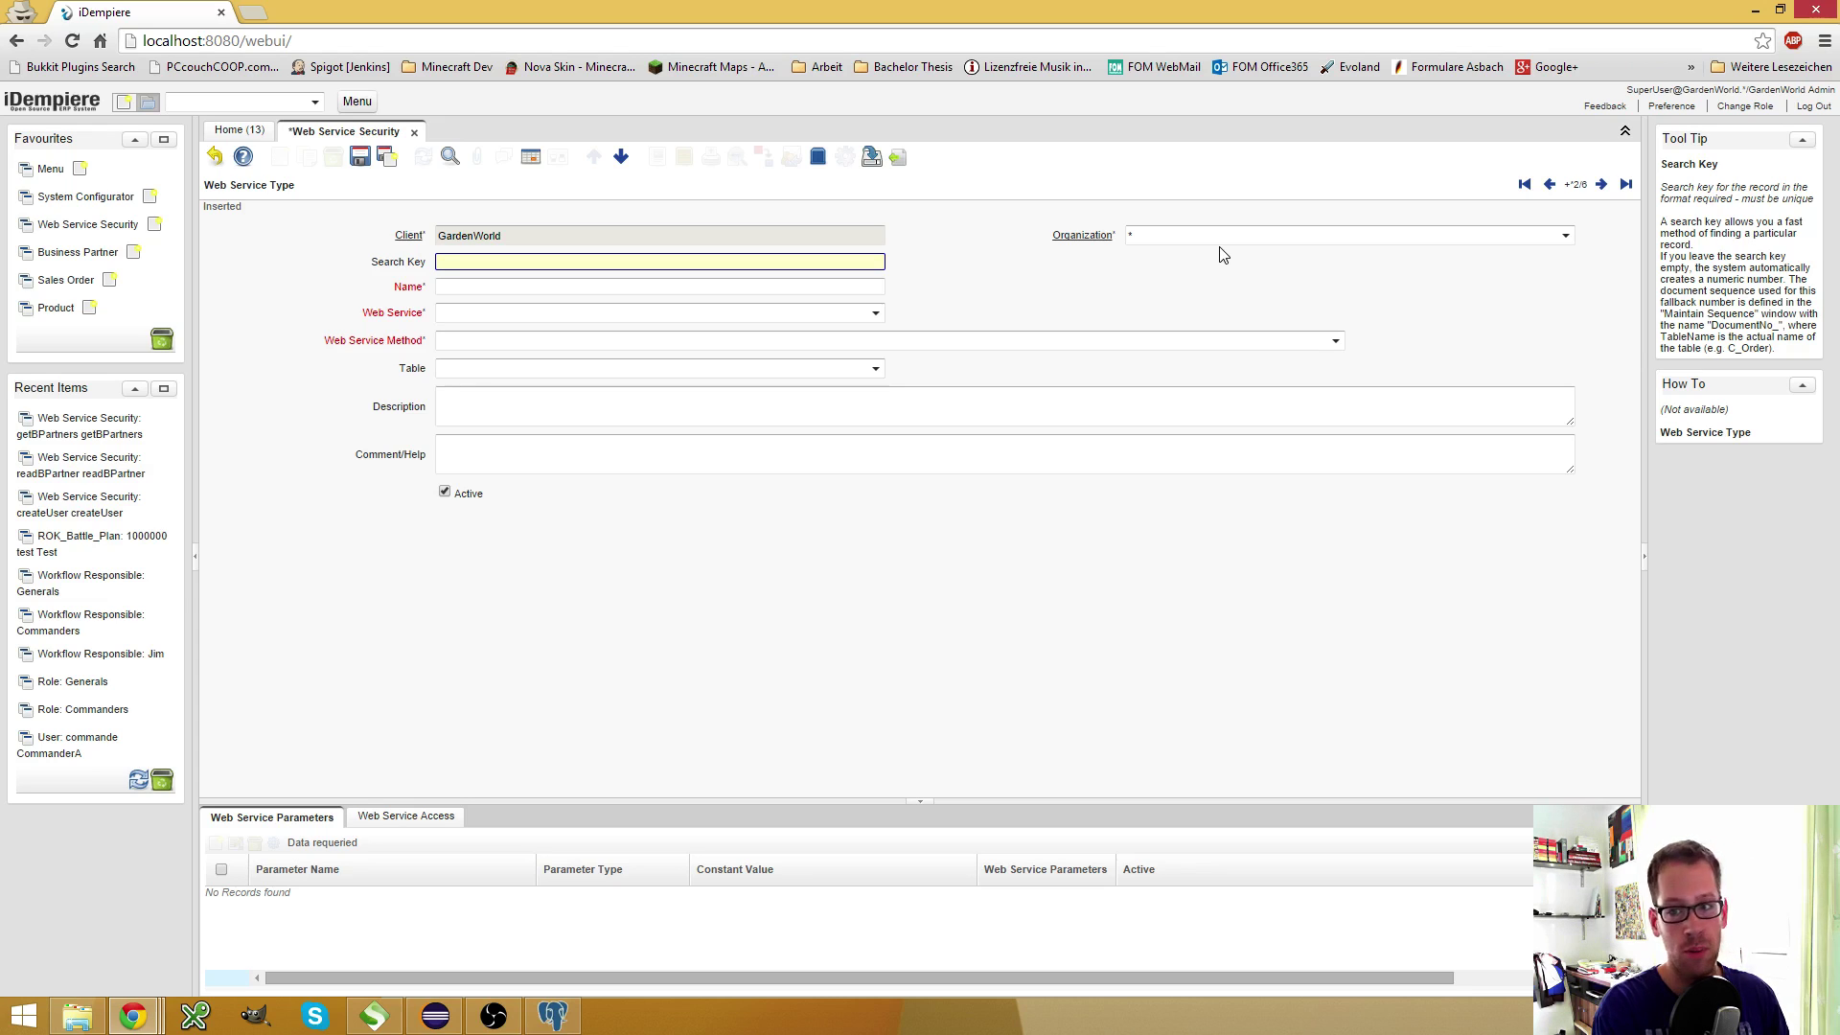
type("runImportBPartner")
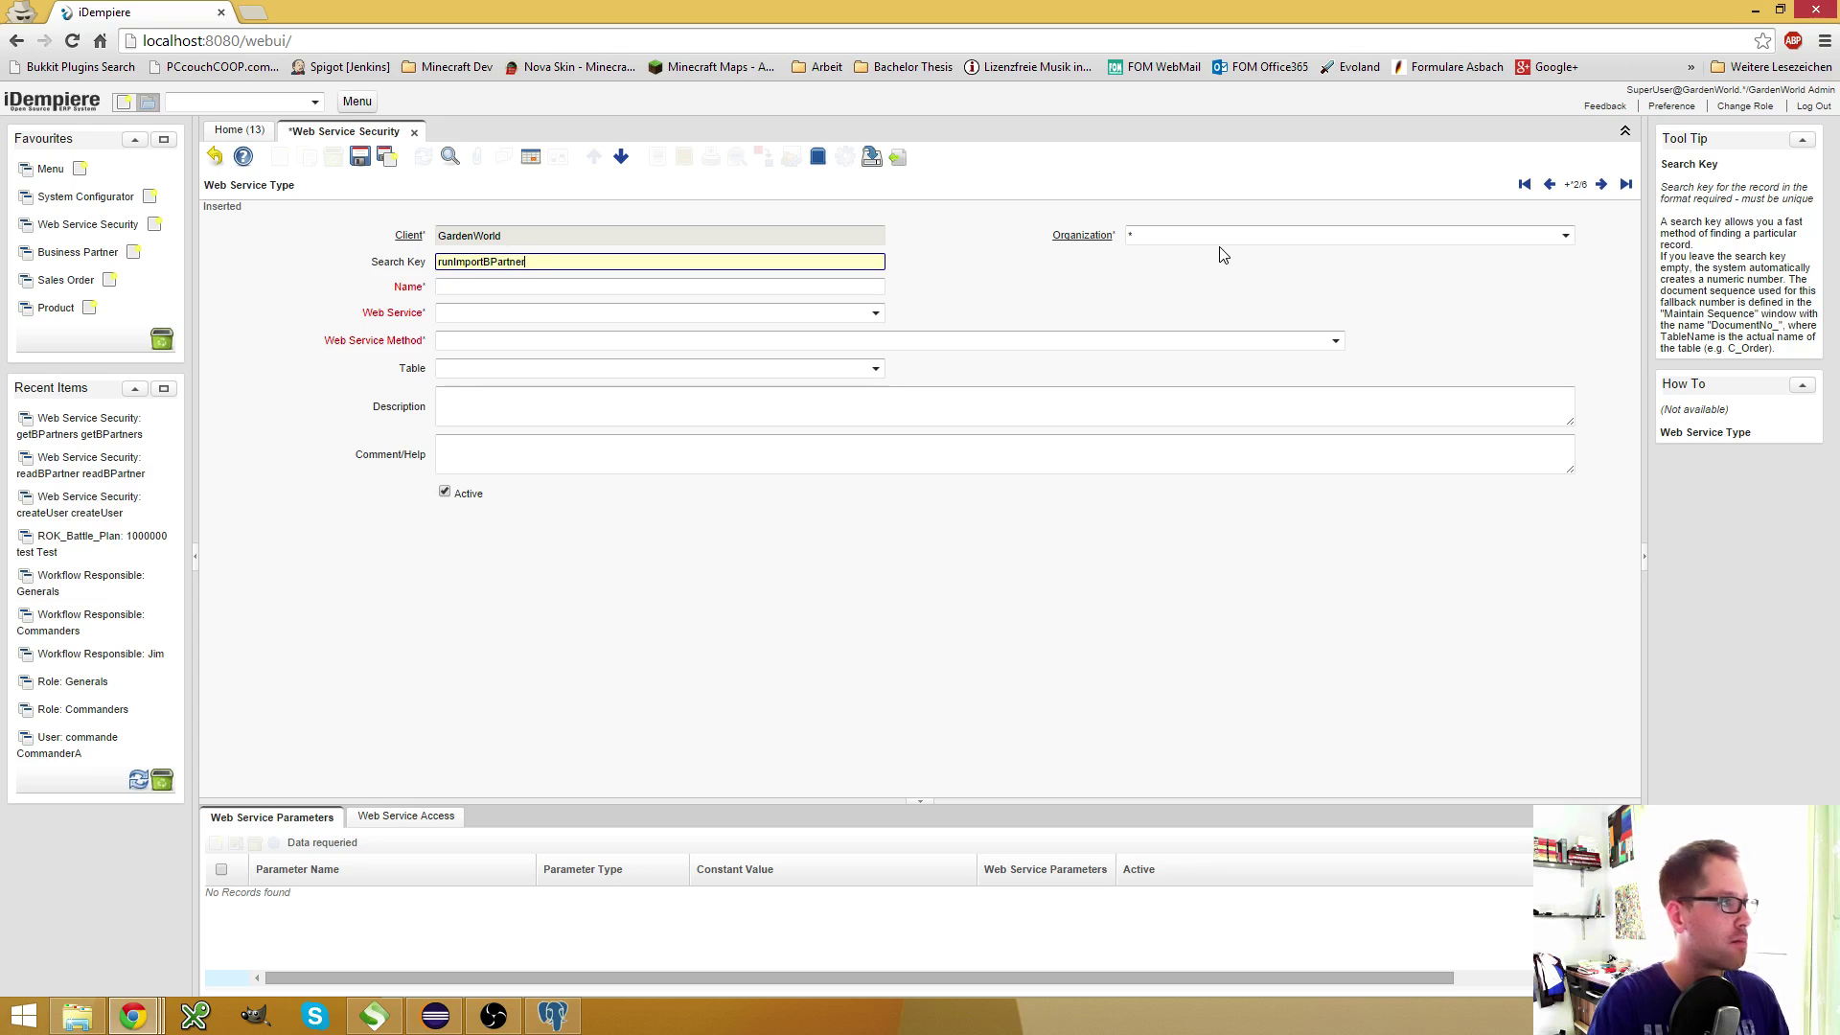
key("ctrl+a")
key("ctrl+c")
key("Tab")
key("ctrl+v")
key("Tab")
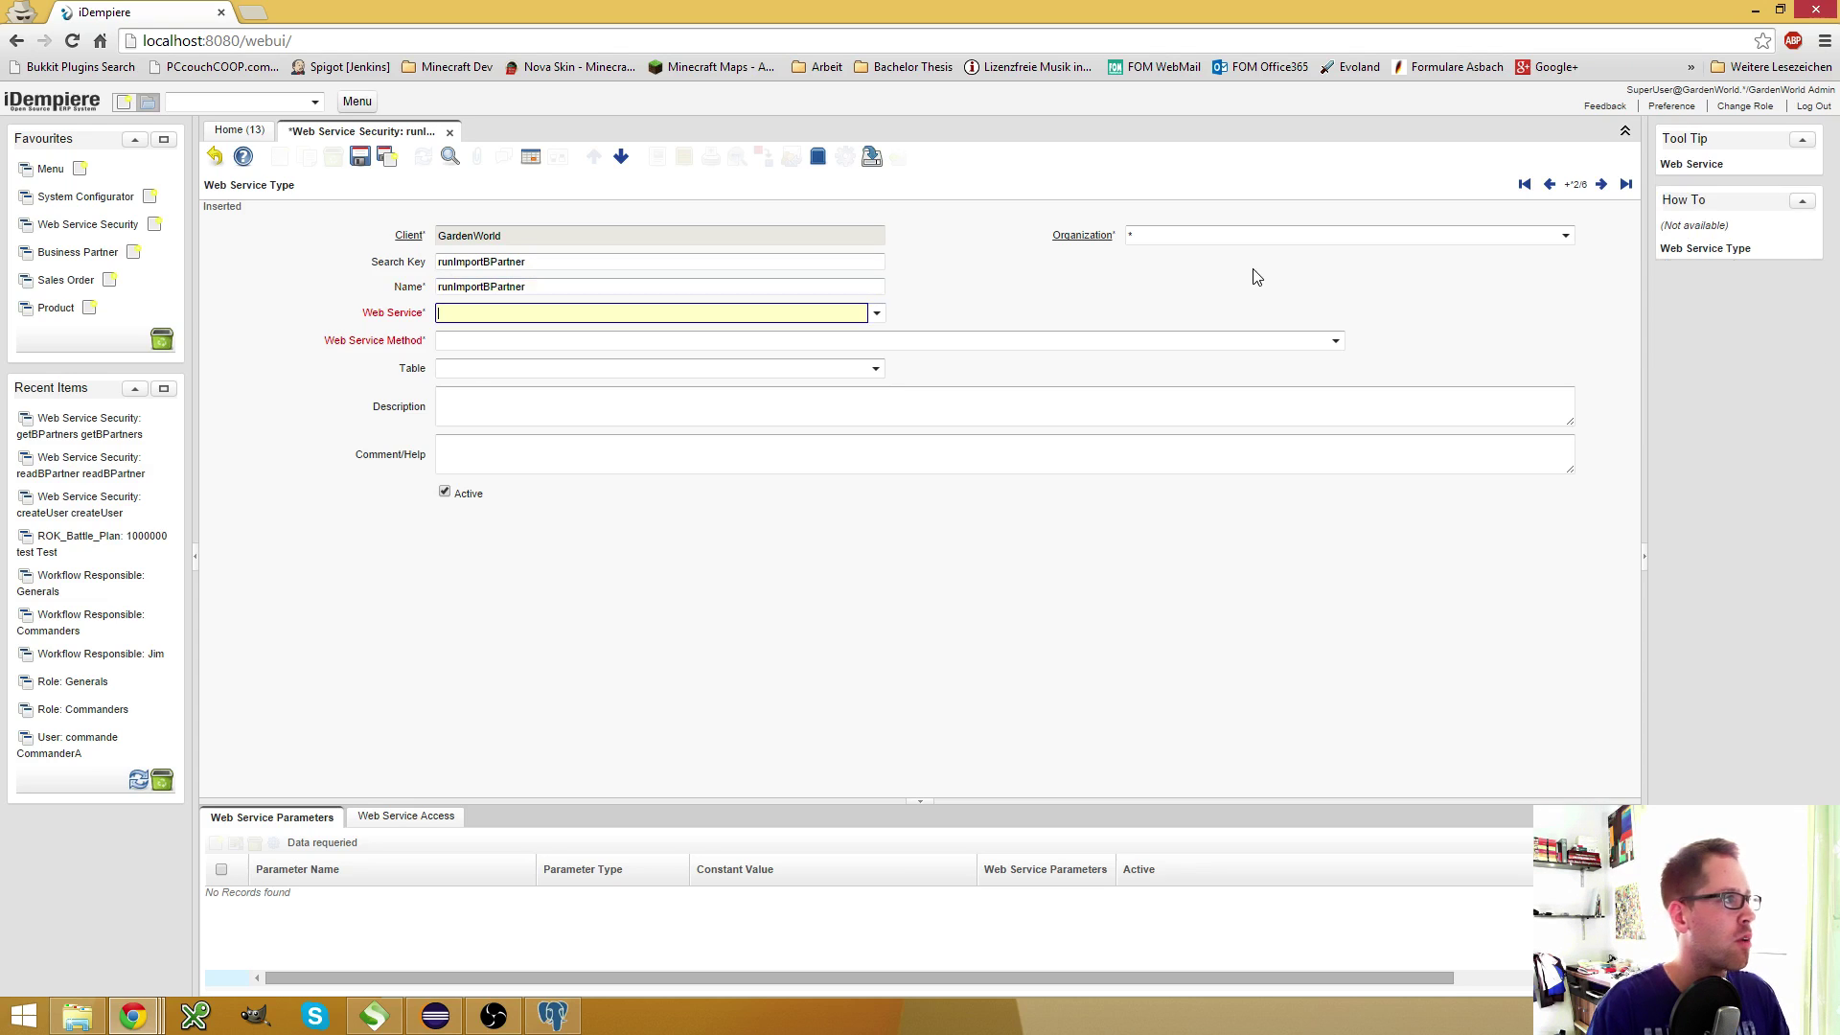
Set web service Model Oriented Web Services with method Run Process, and save
left_click(875, 312)
left_click(832, 344)
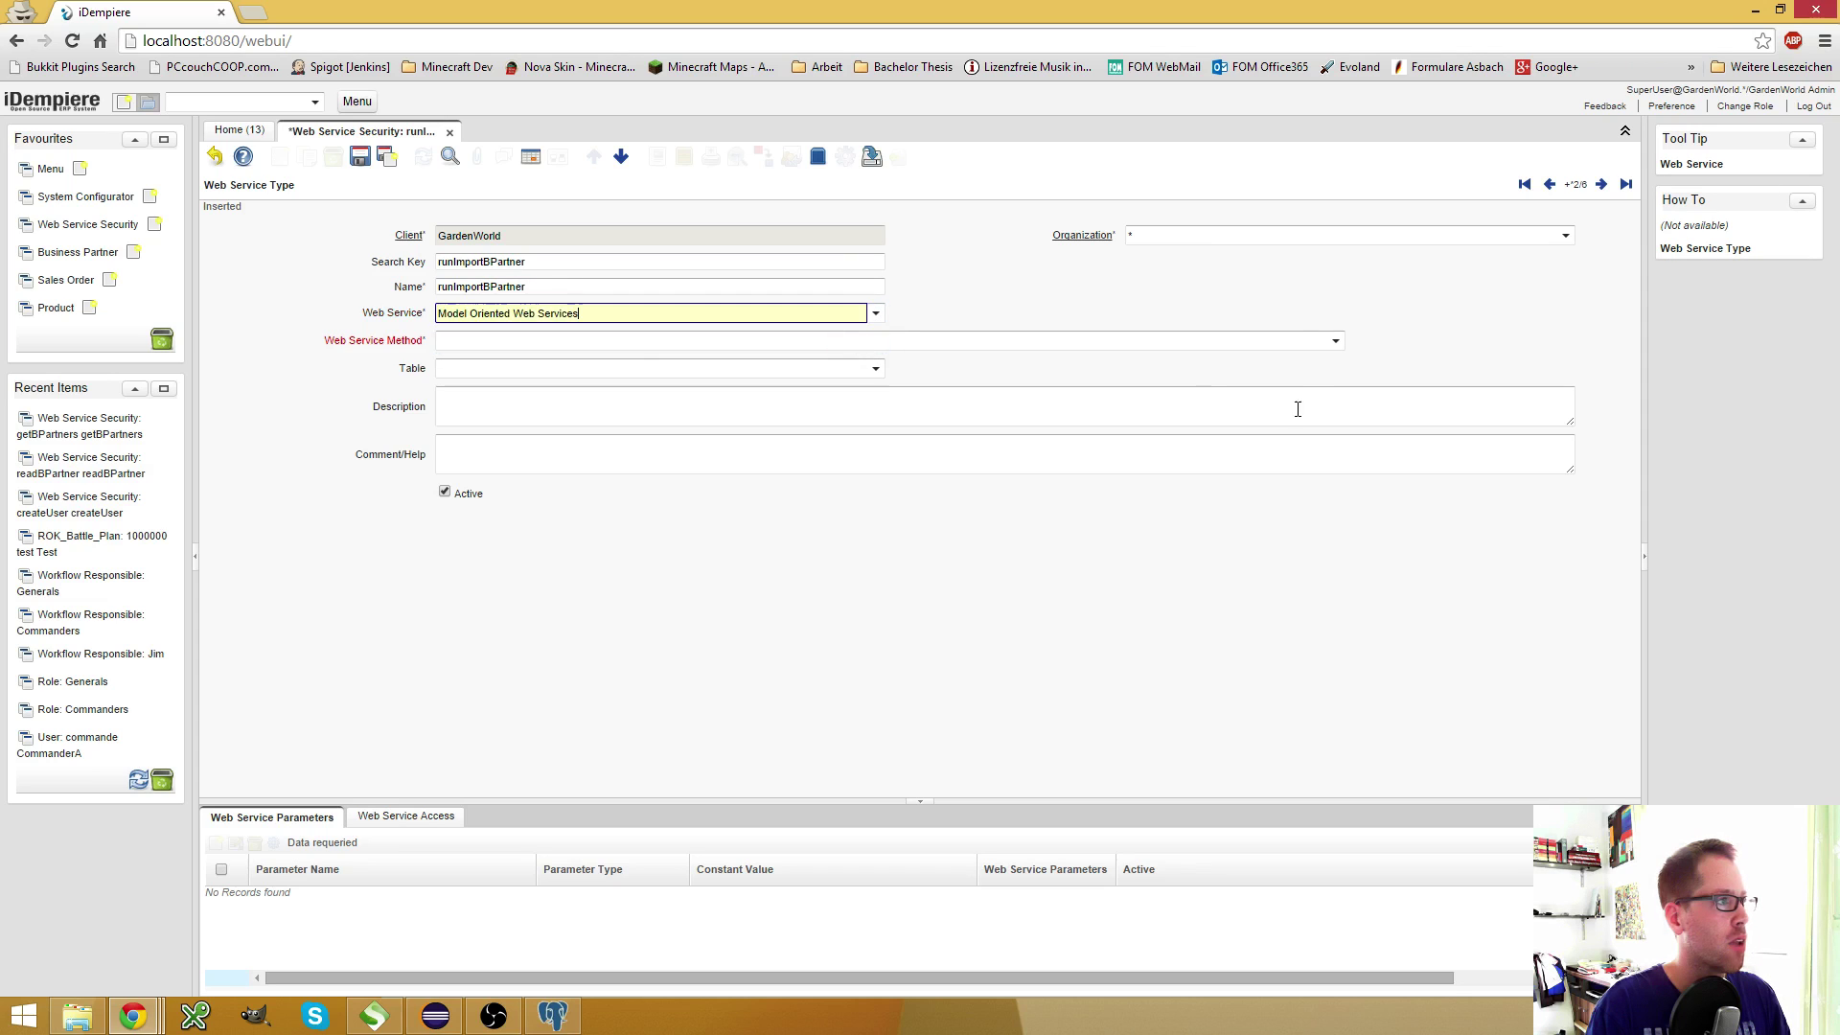
left_click(1335, 341)
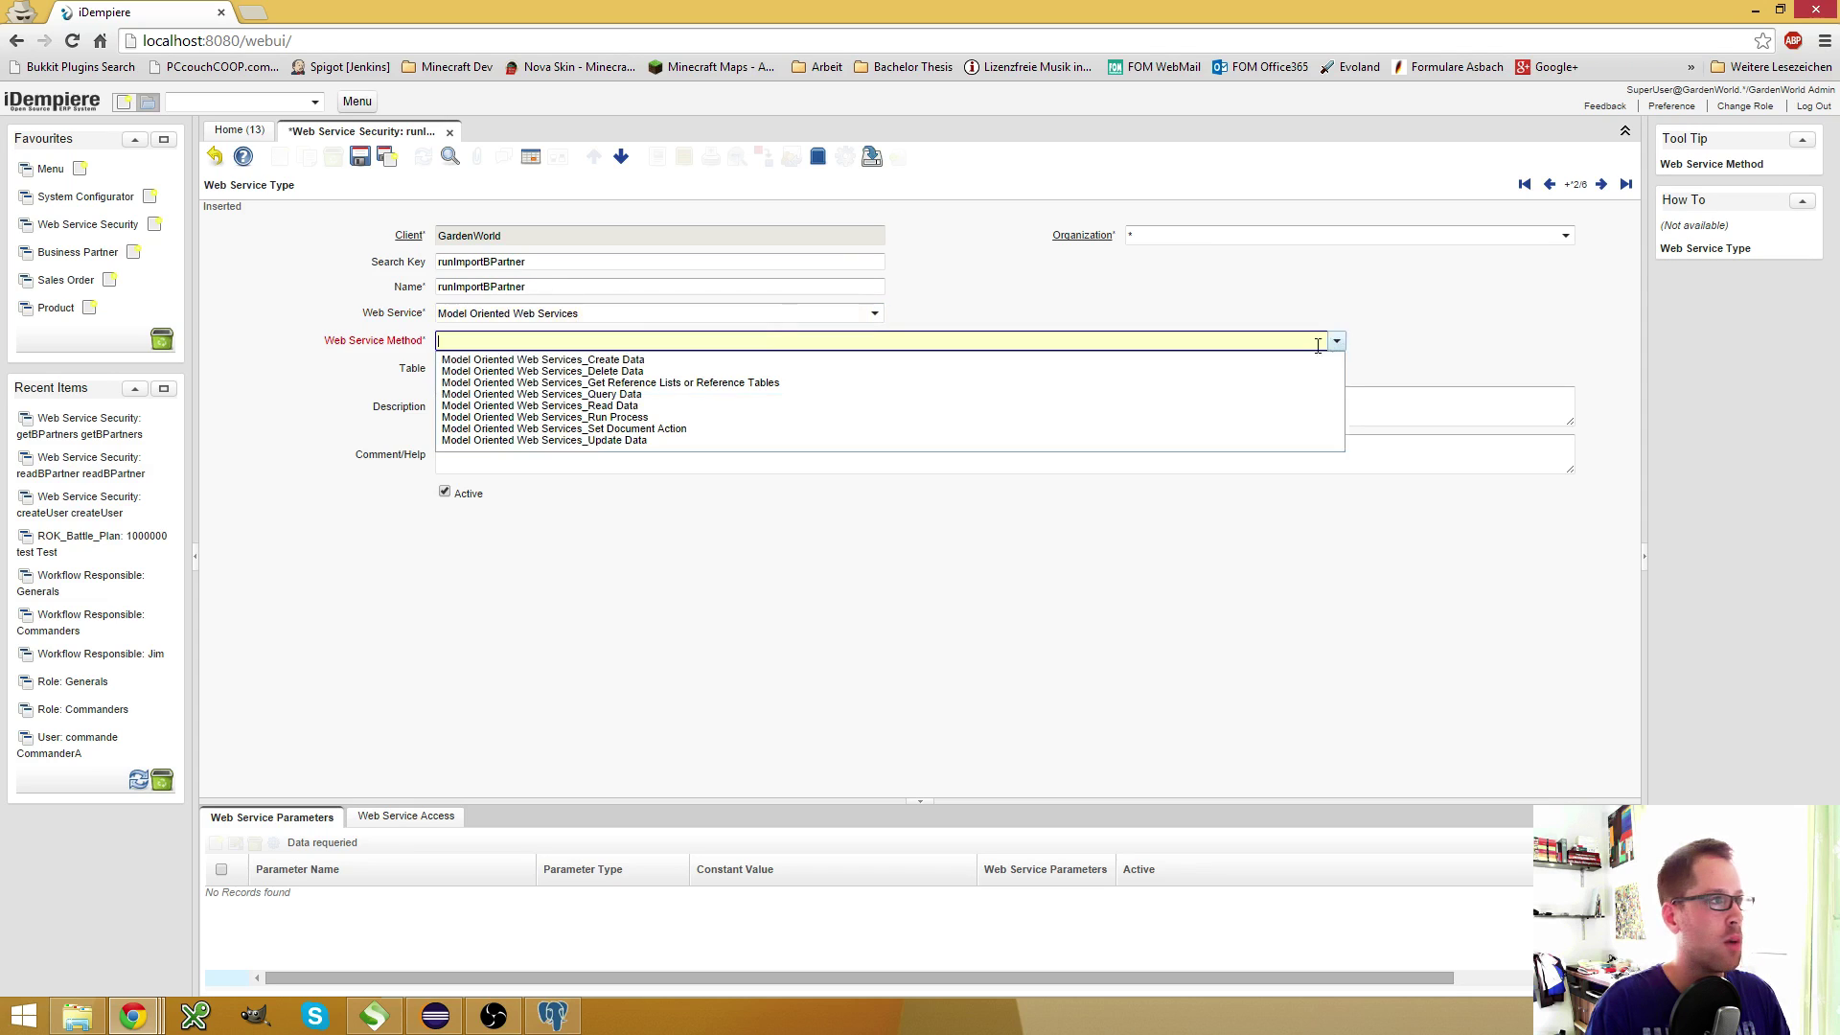
left_click(628, 418)
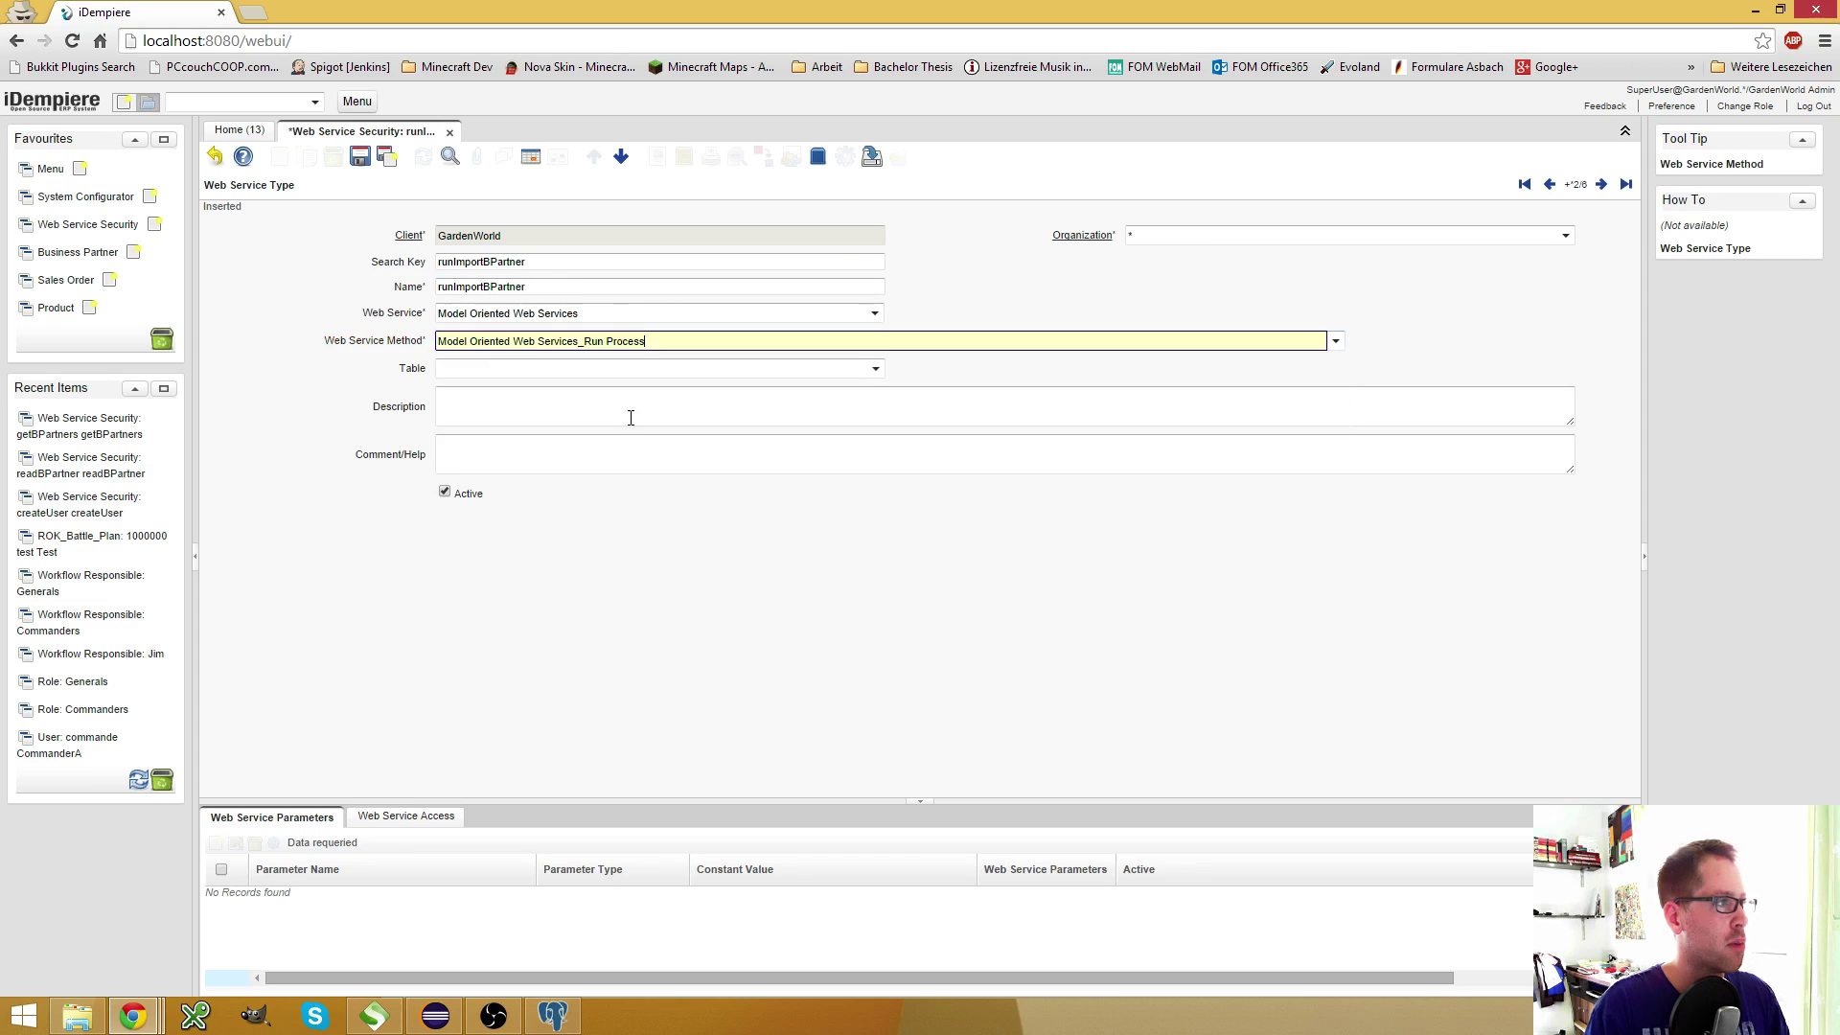
left_click(359, 160)
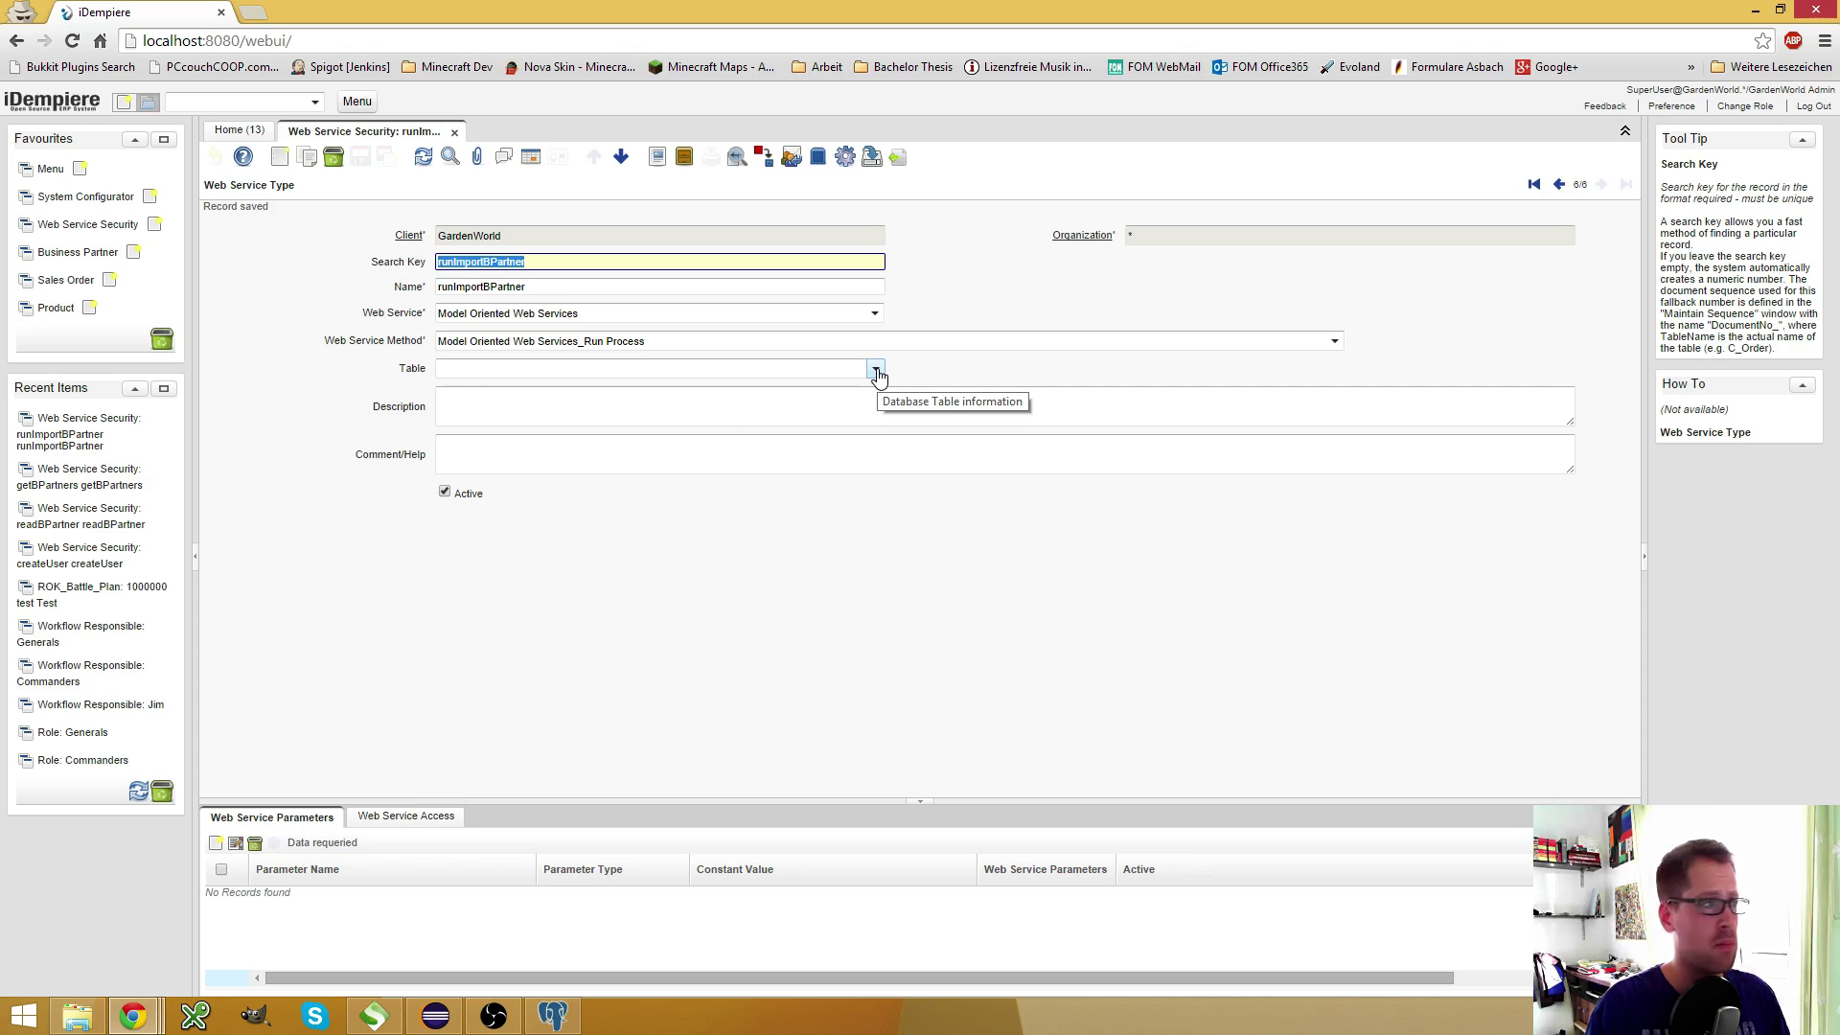
left_click(876, 371)
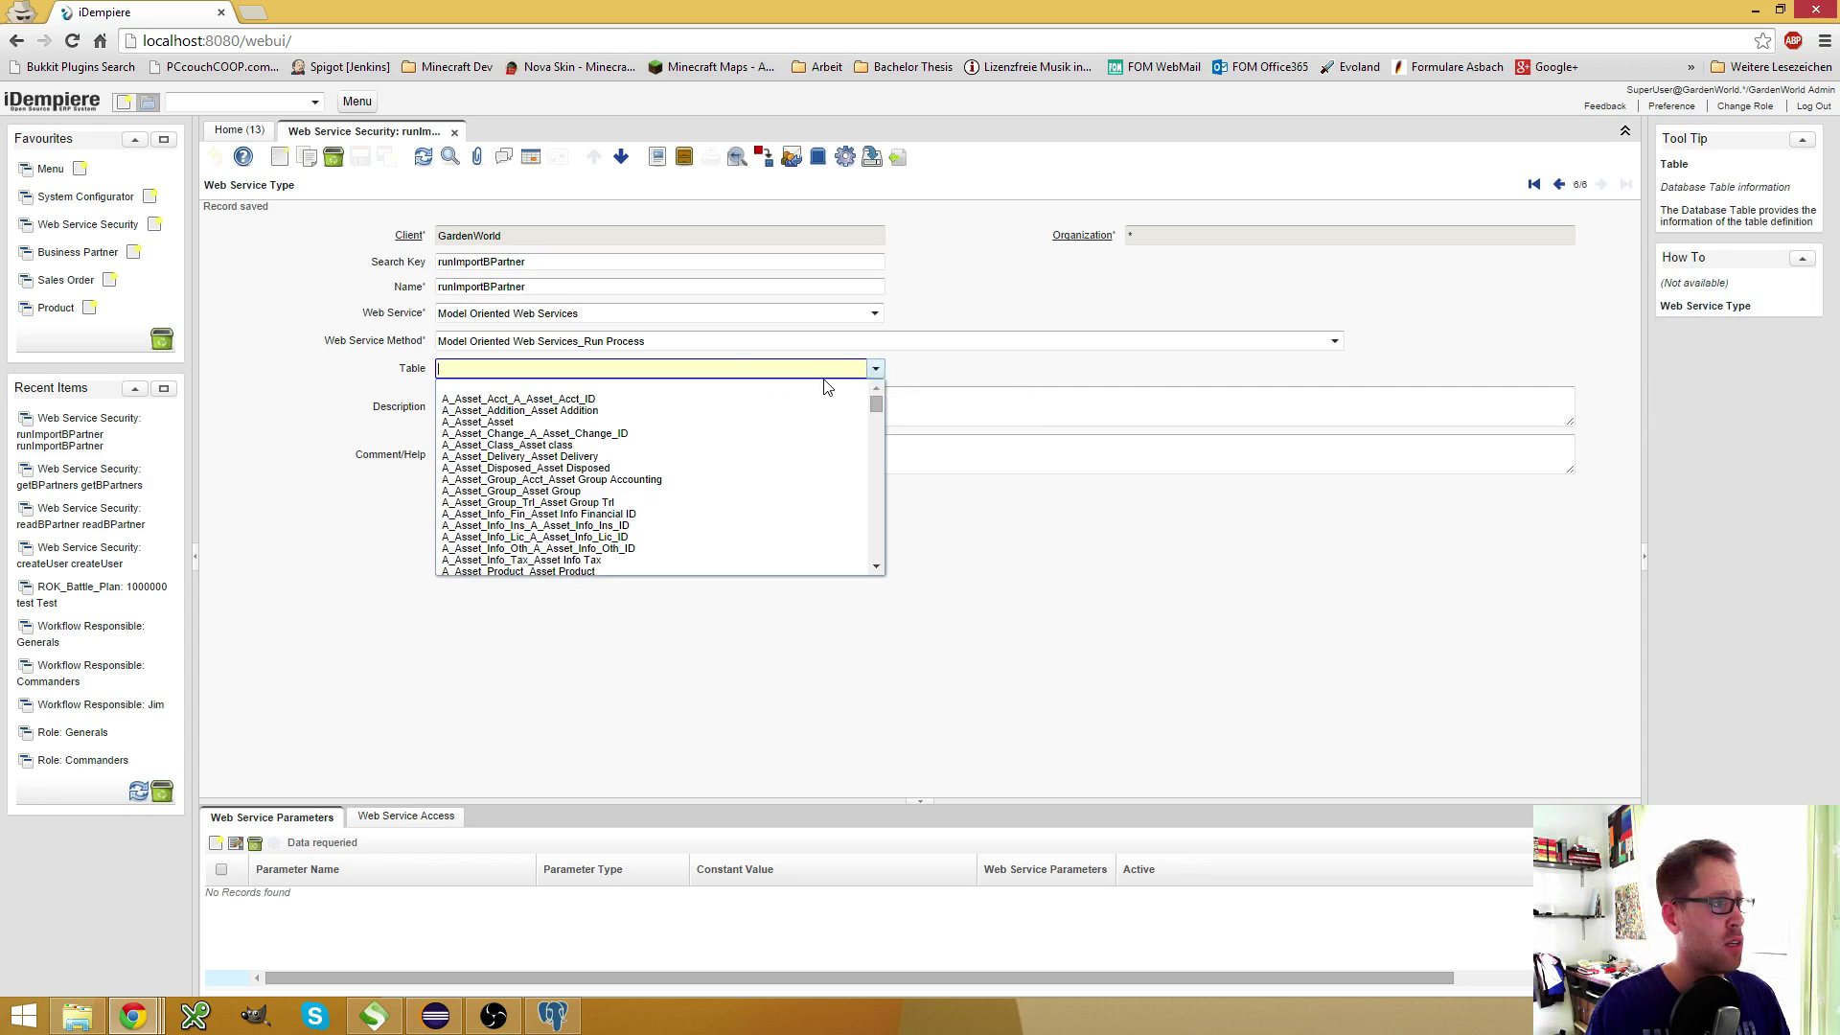
left_click(596, 492)
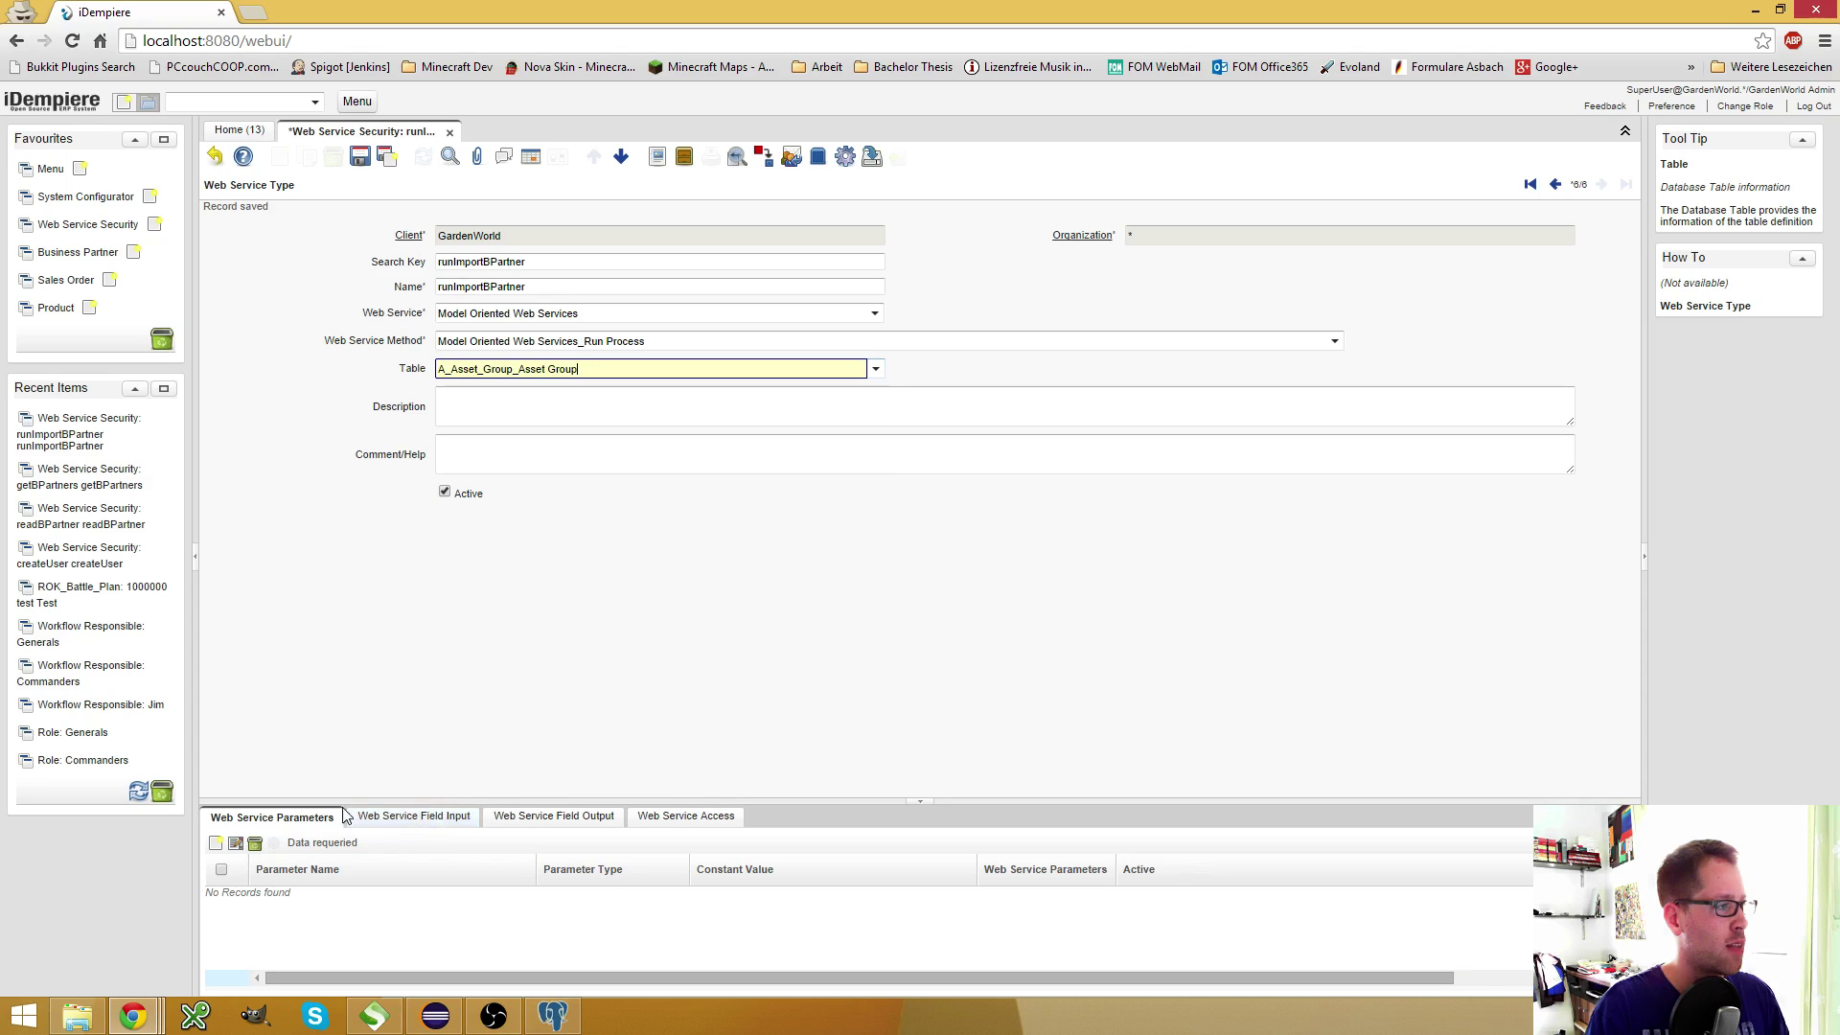
left_click(876, 369)
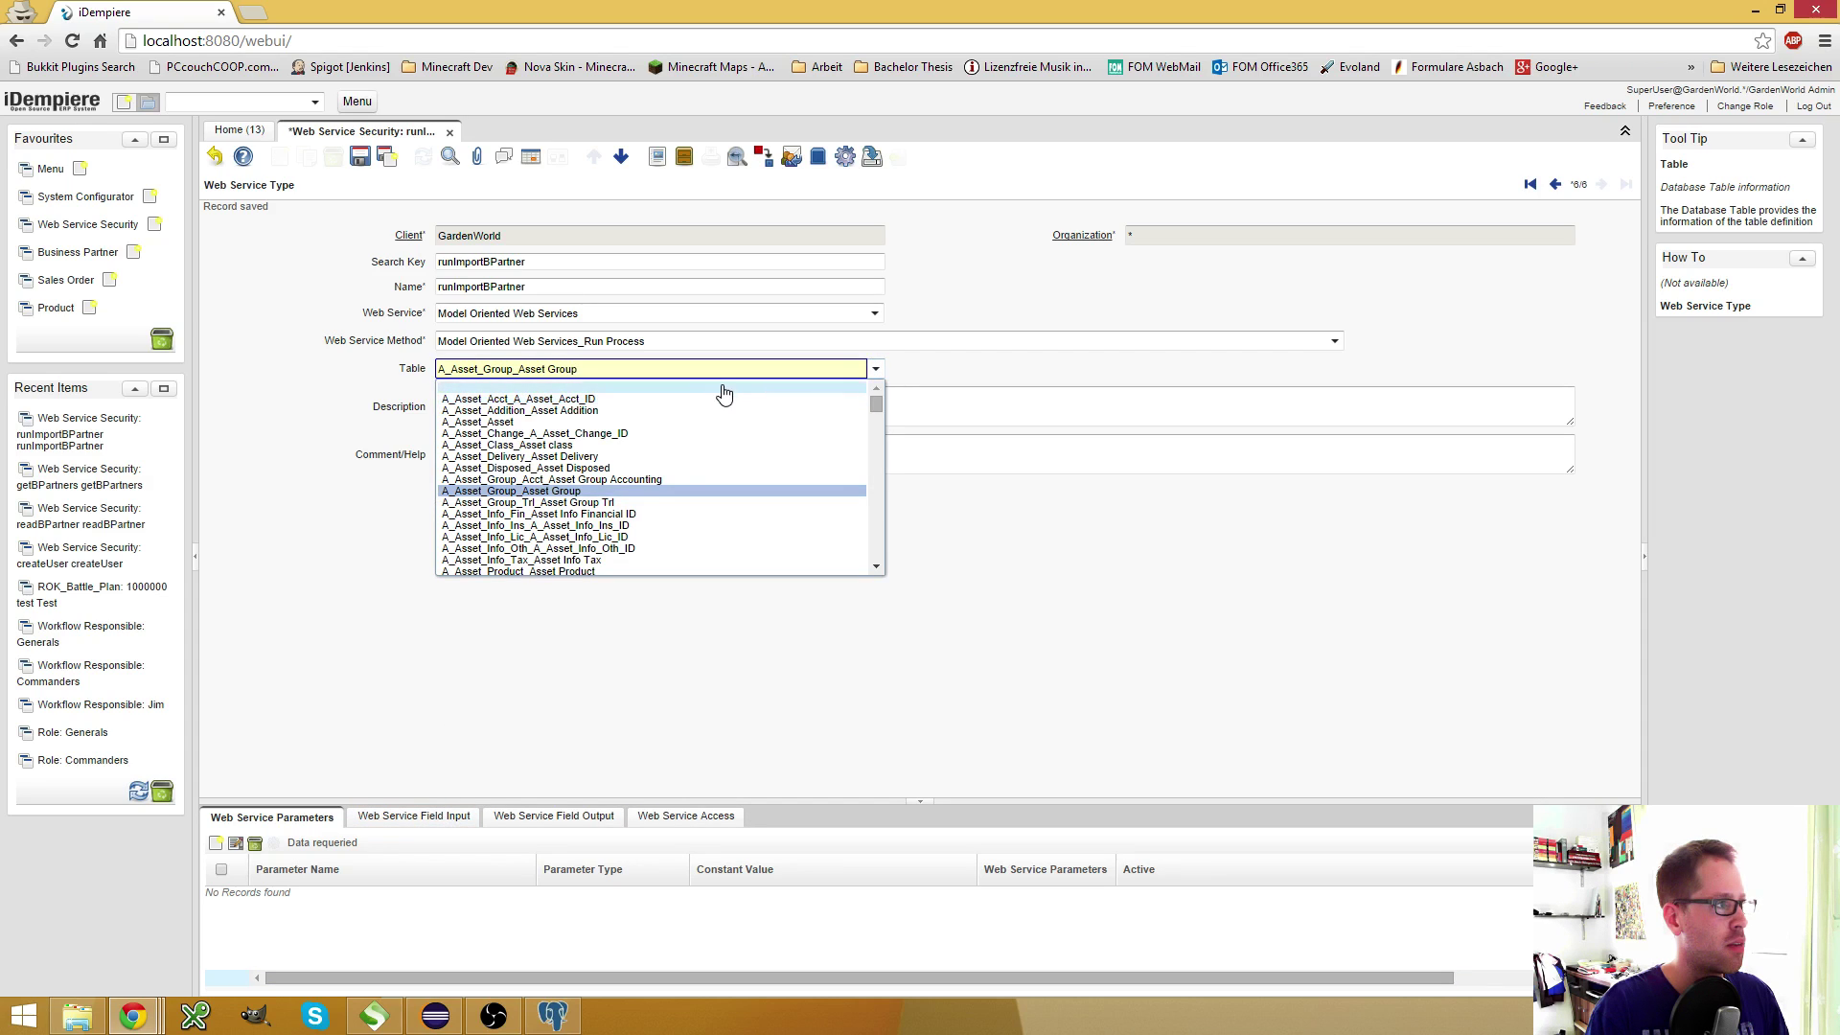
left_click(723, 393)
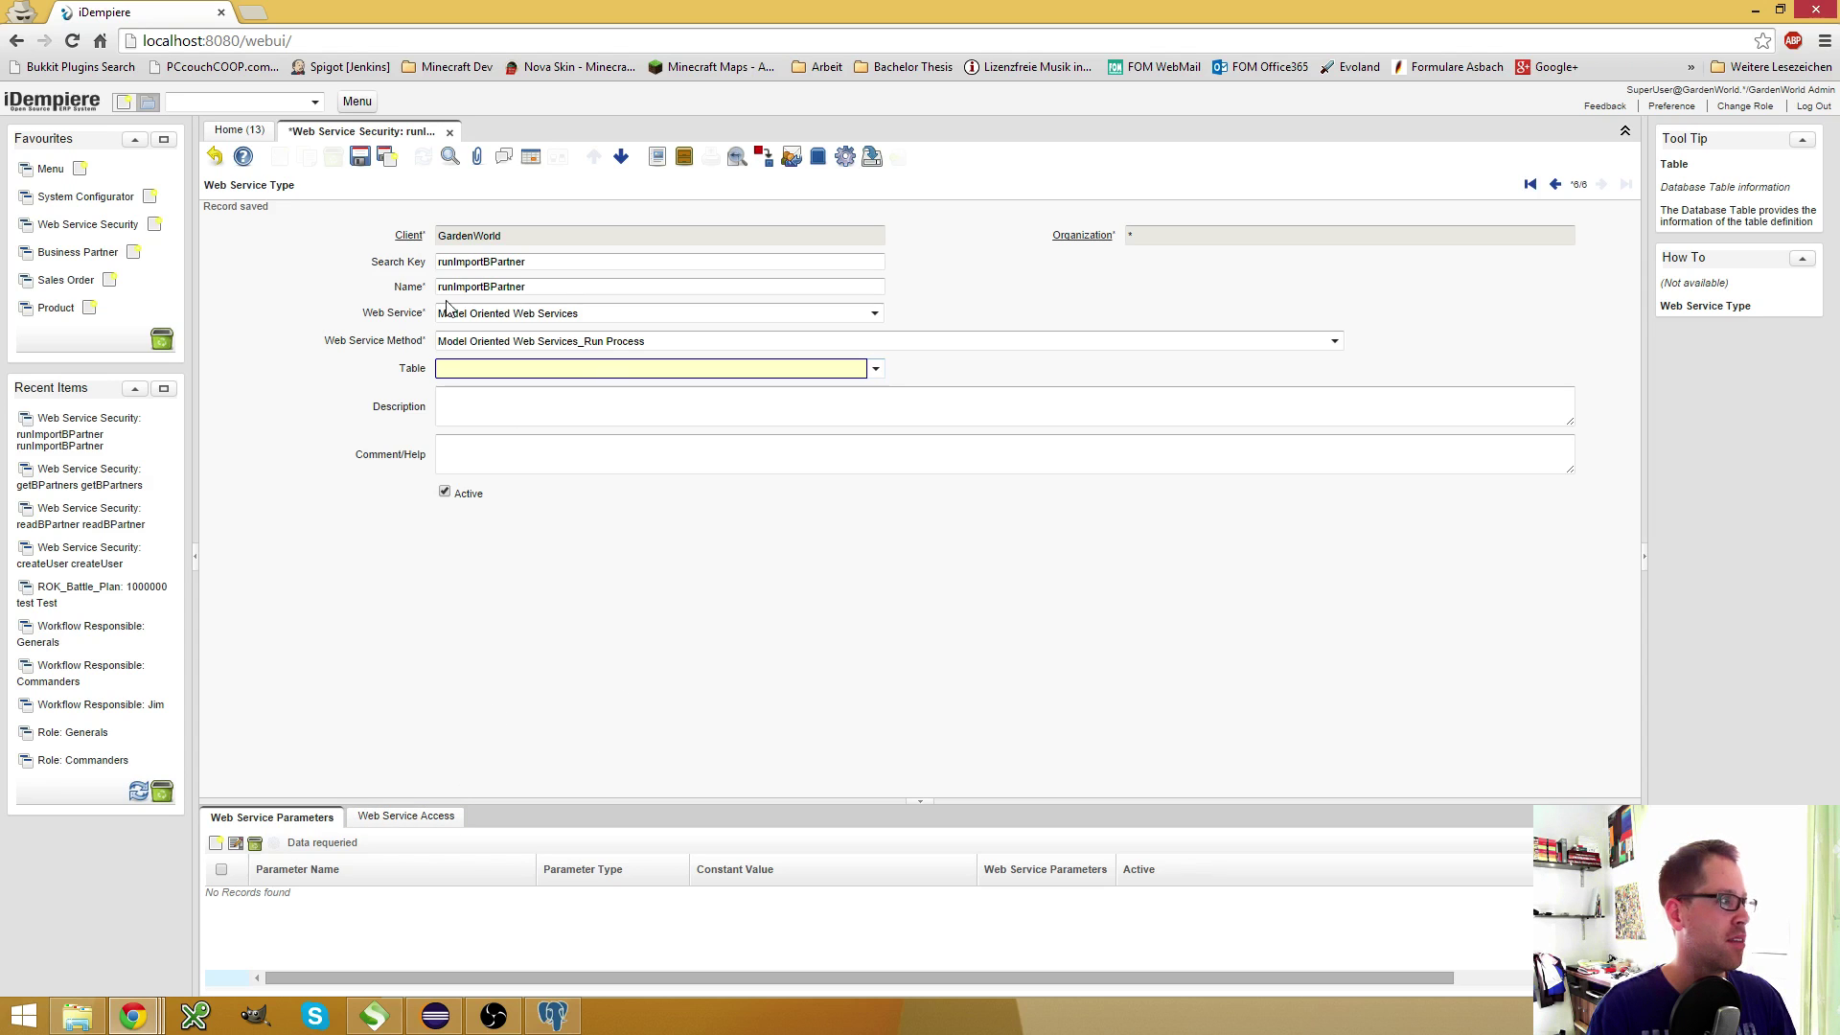
In the System Administrator window, close Record Info and show the Delete old imported records parameter
mouse_move(139, 1008)
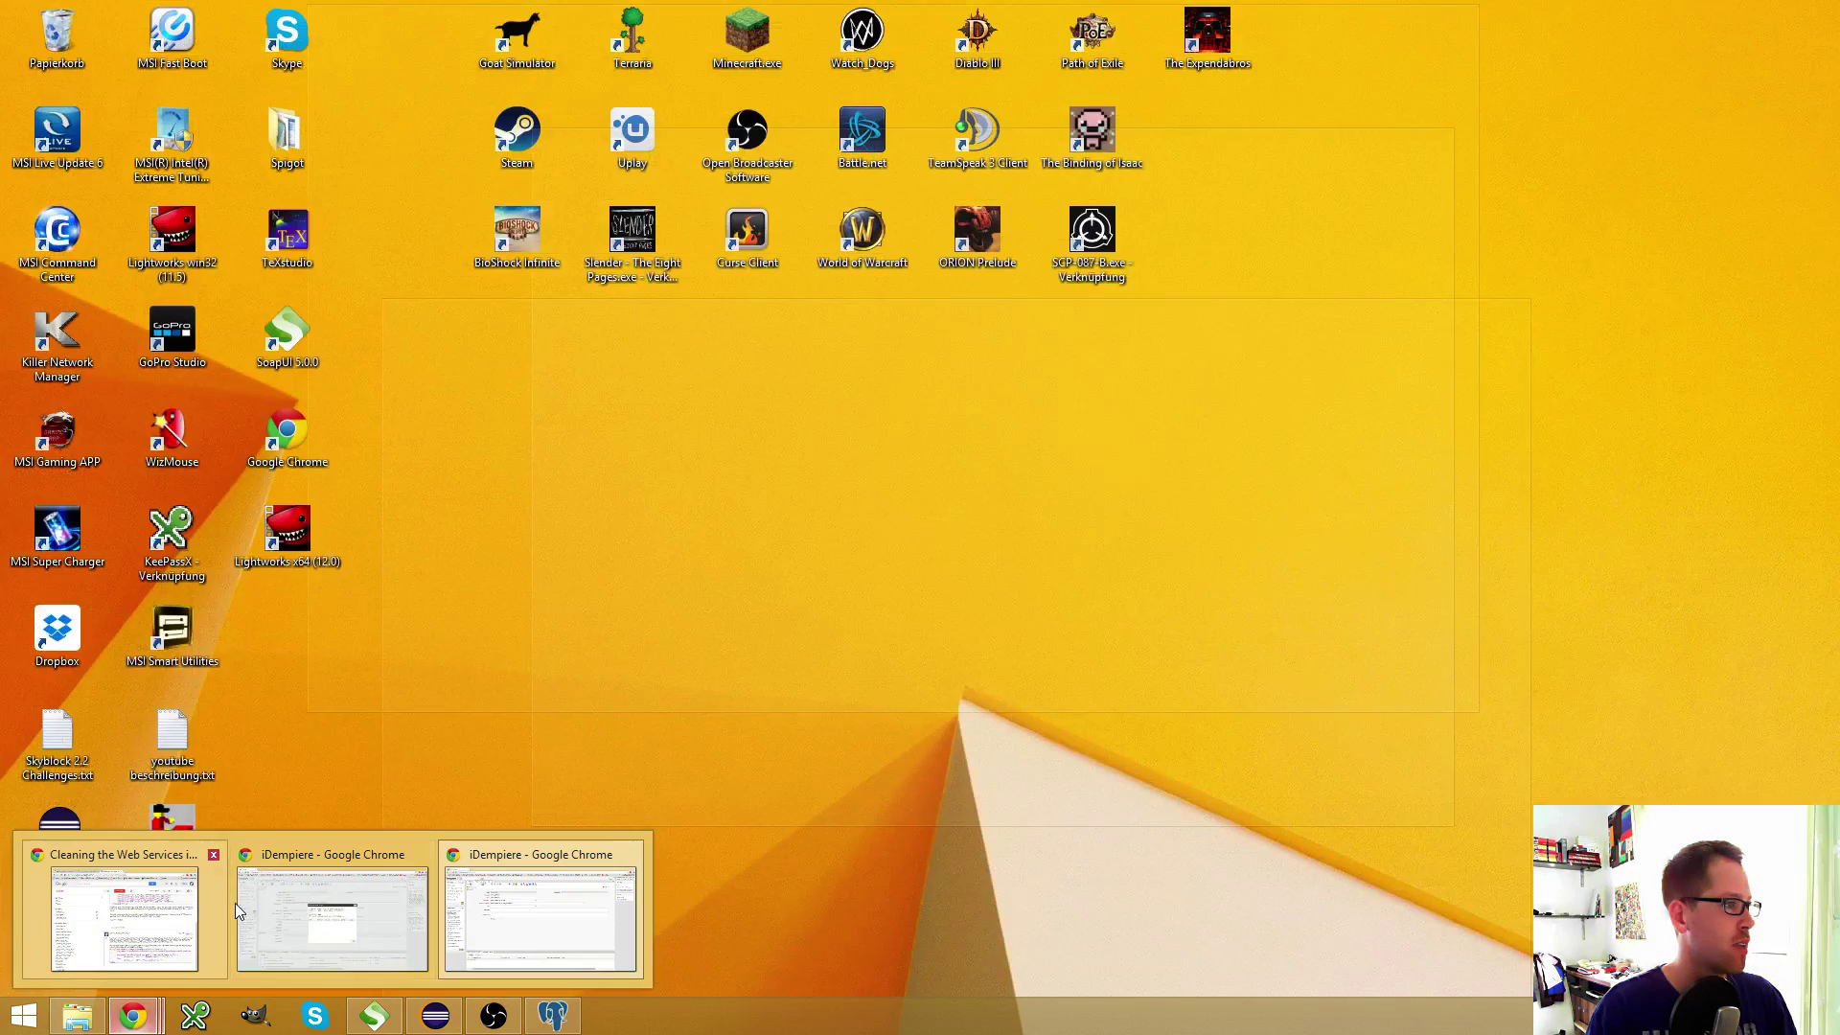
left_click(235, 901)
left_click(1140, 361)
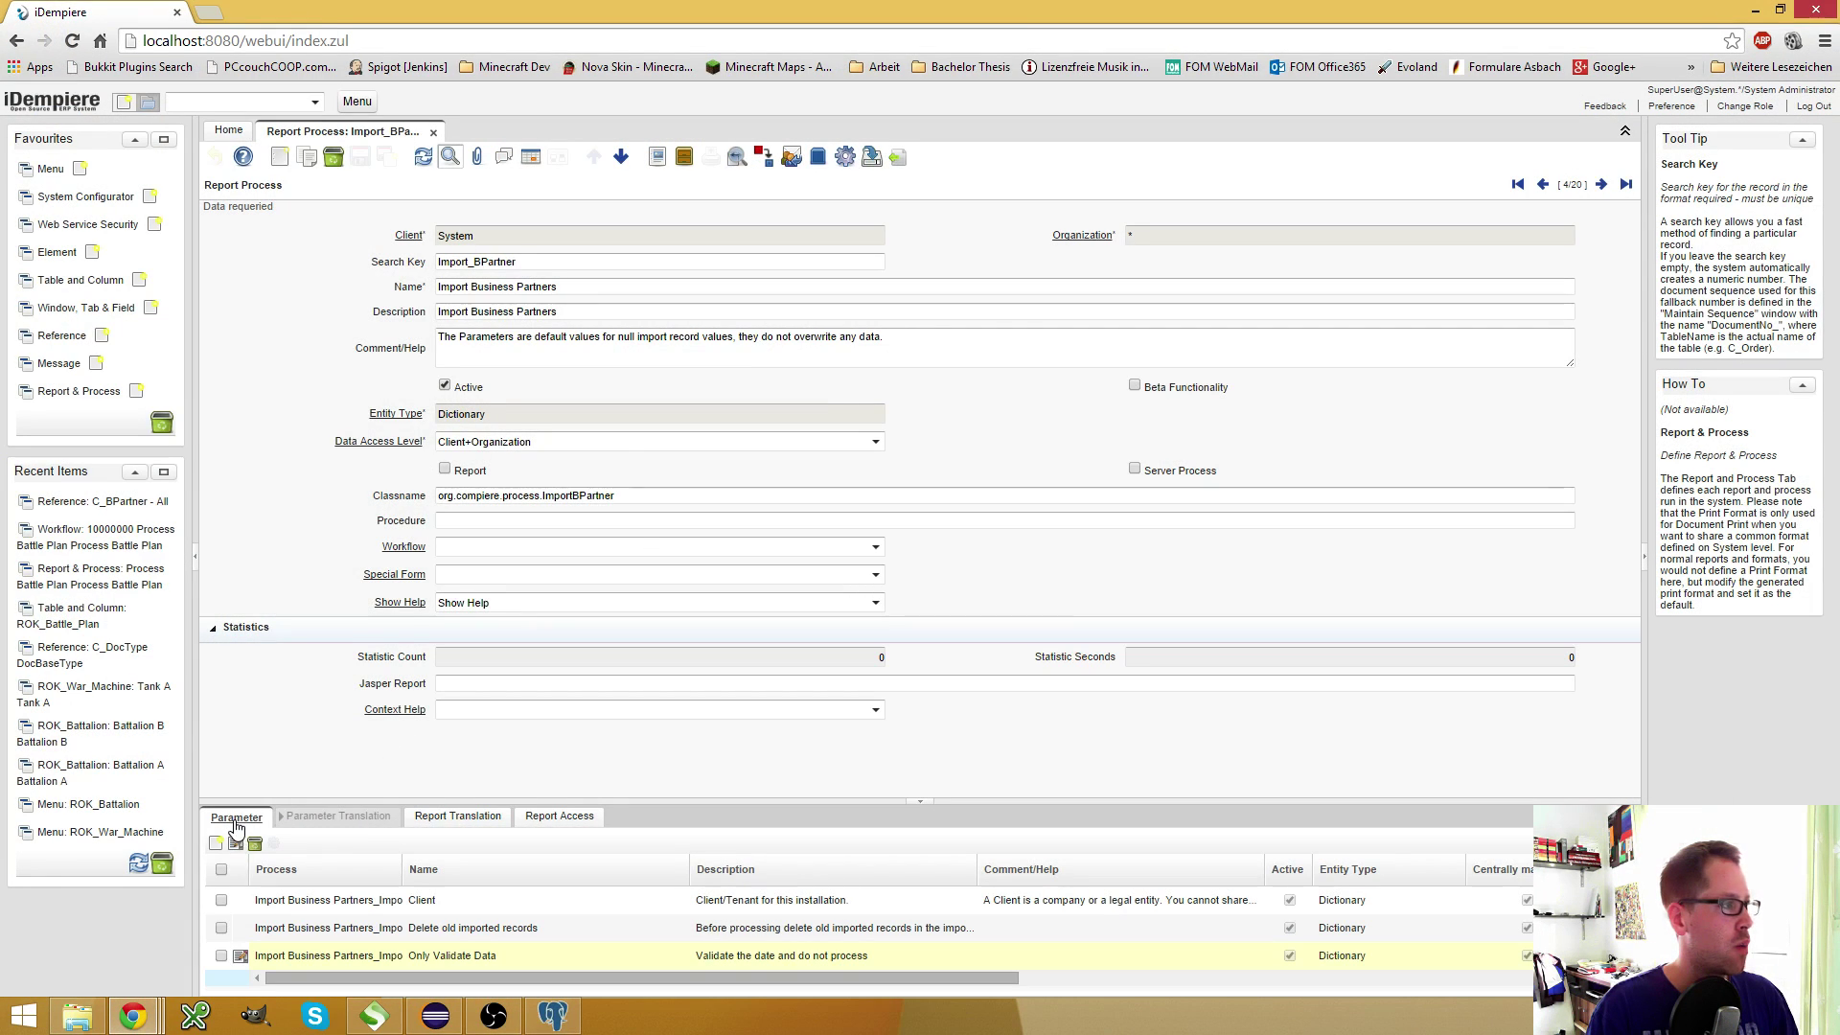
left_click(236, 821)
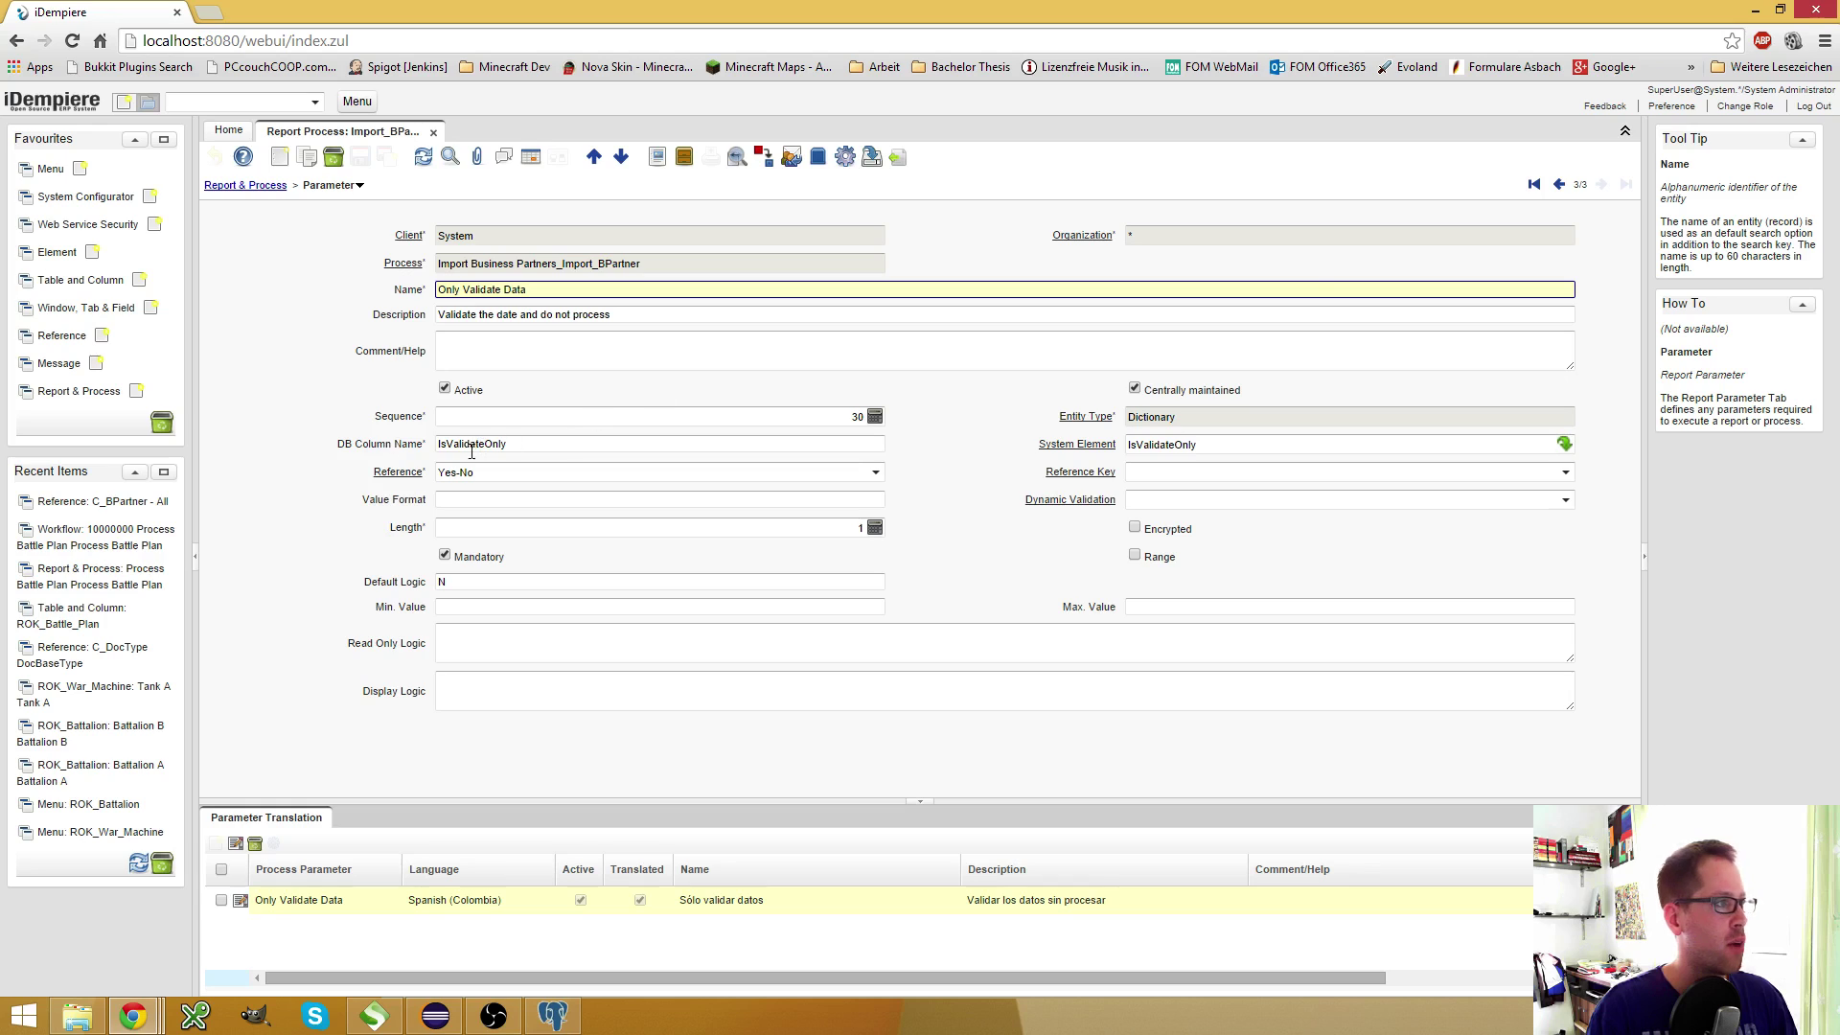
left_click(1559, 185)
left_click(1559, 185)
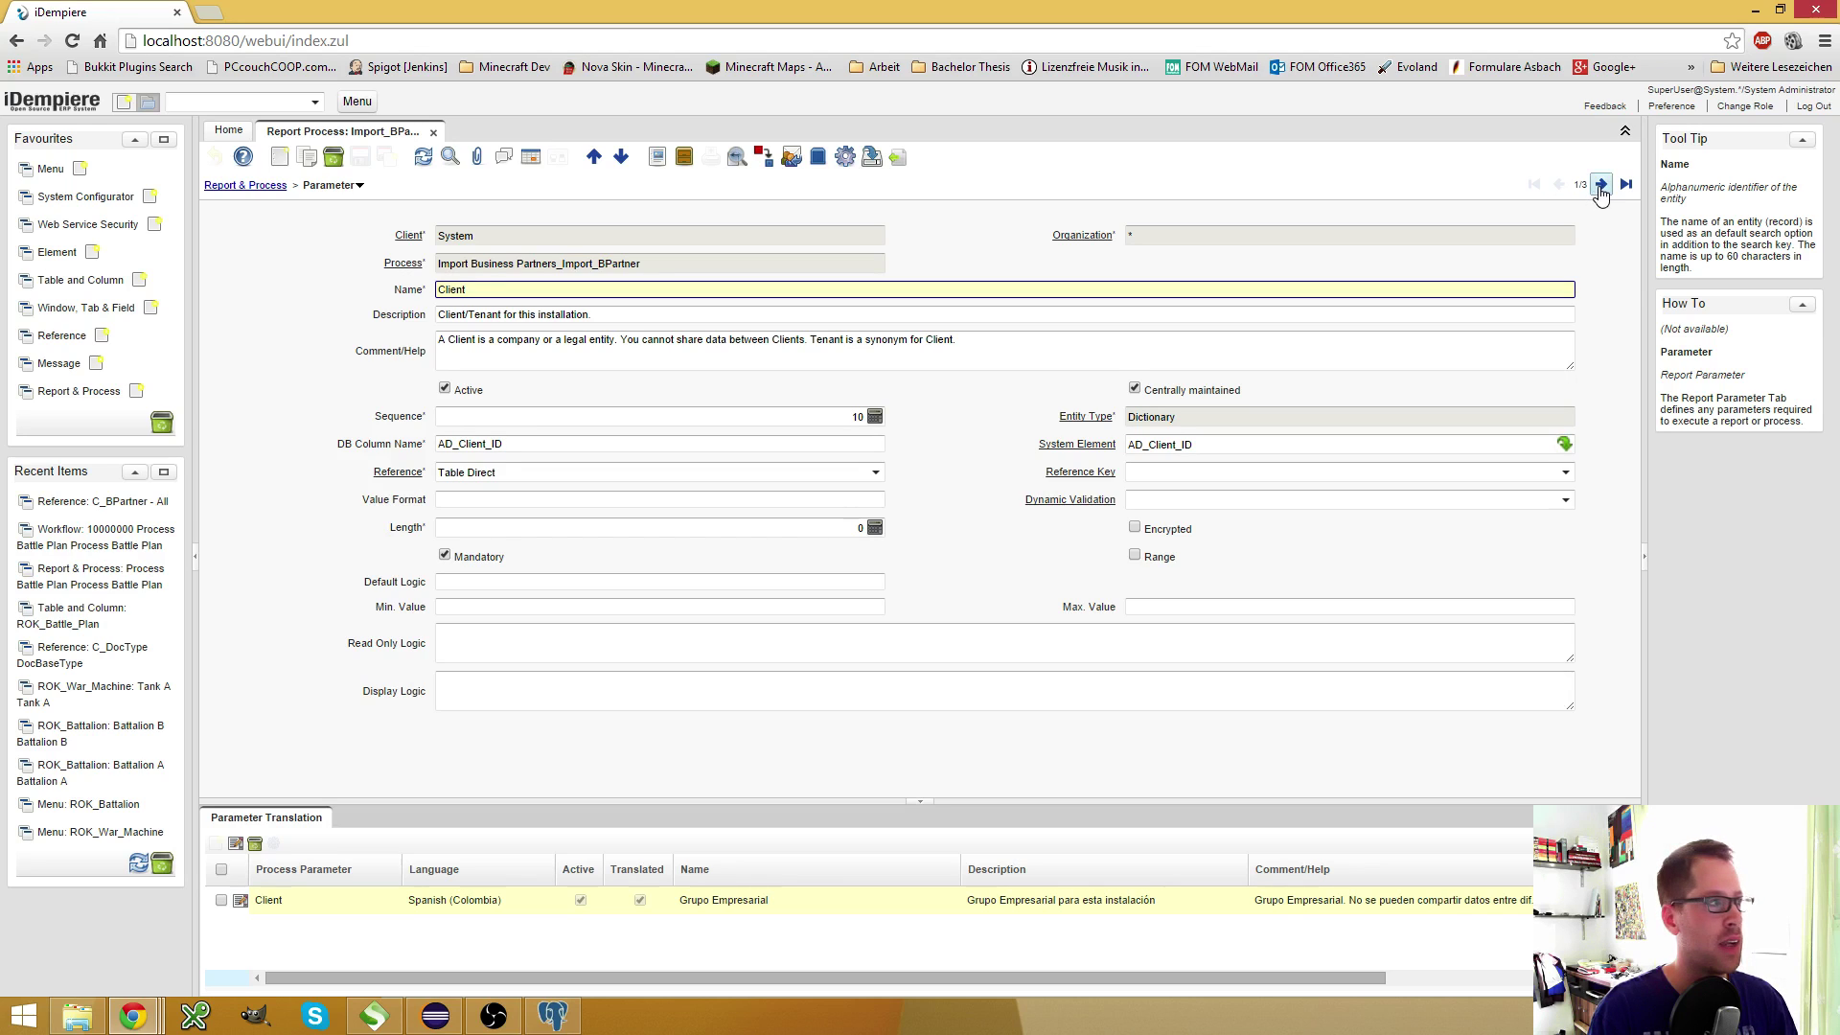
left_click(1601, 185)
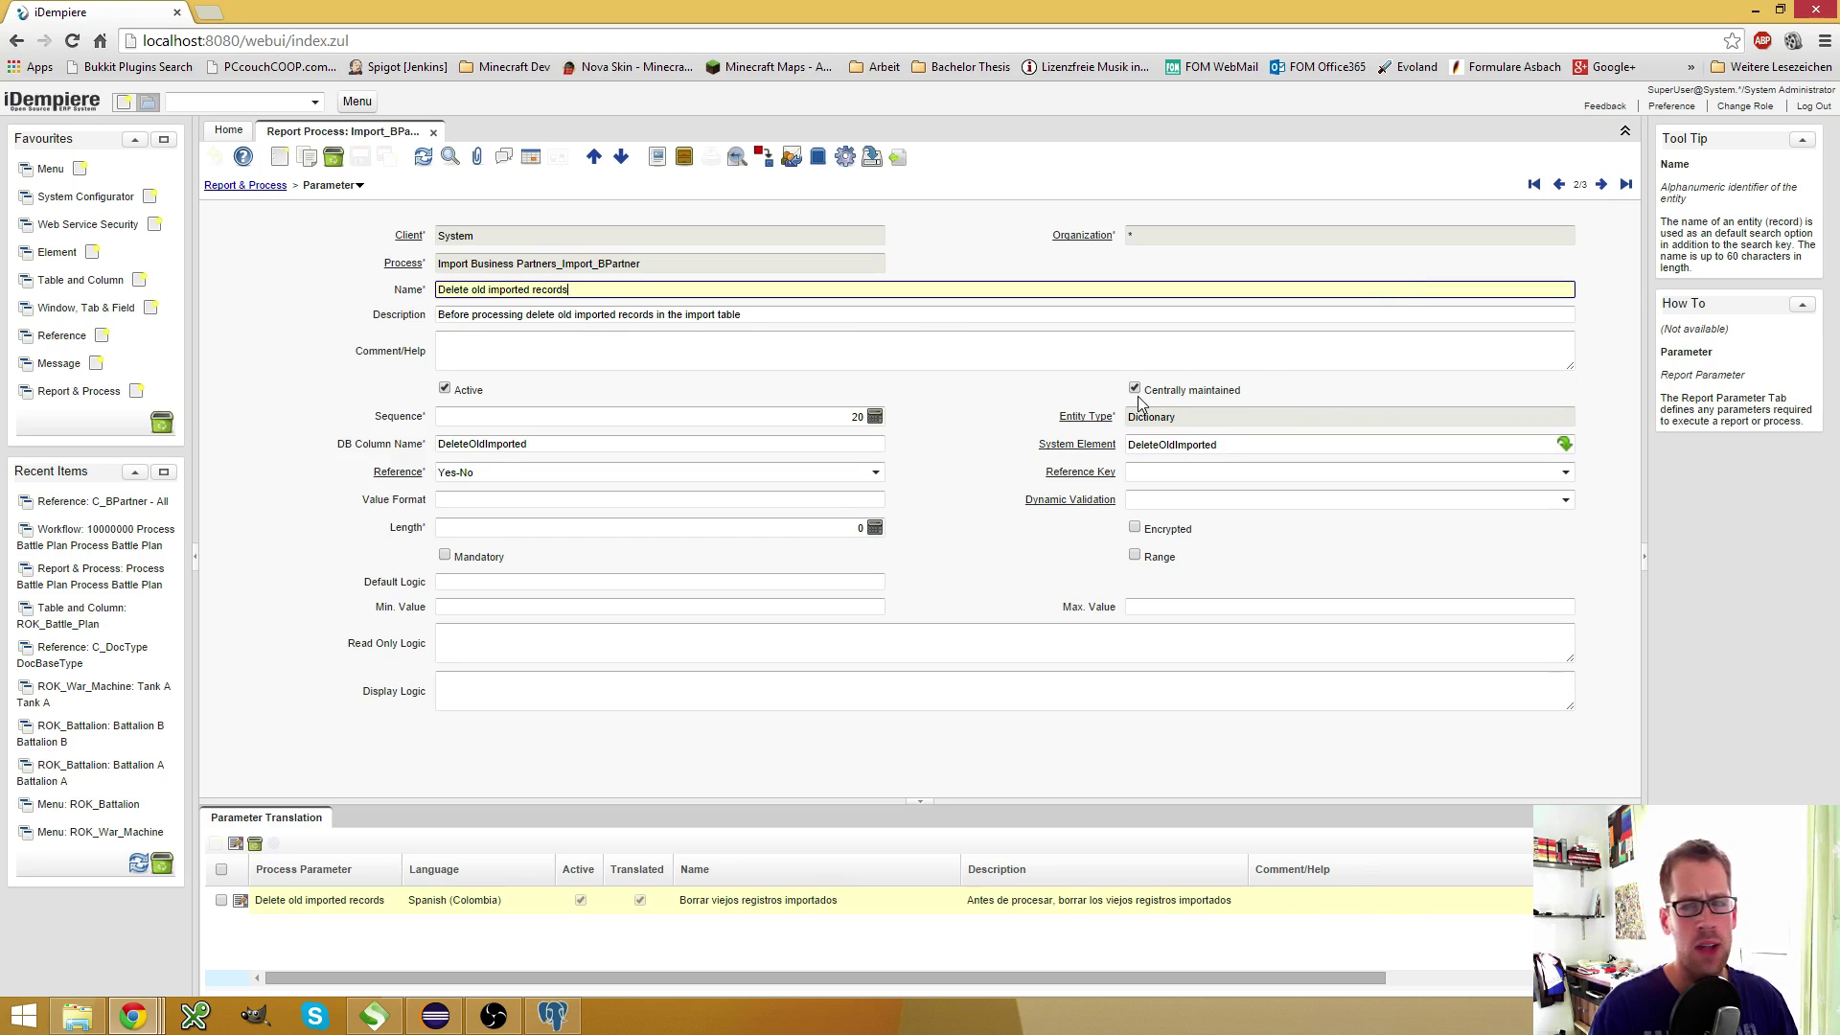
Write and run an ad_column query for columnname like 'DeleteOldImport' in pgAdmin
left_click(553, 1015)
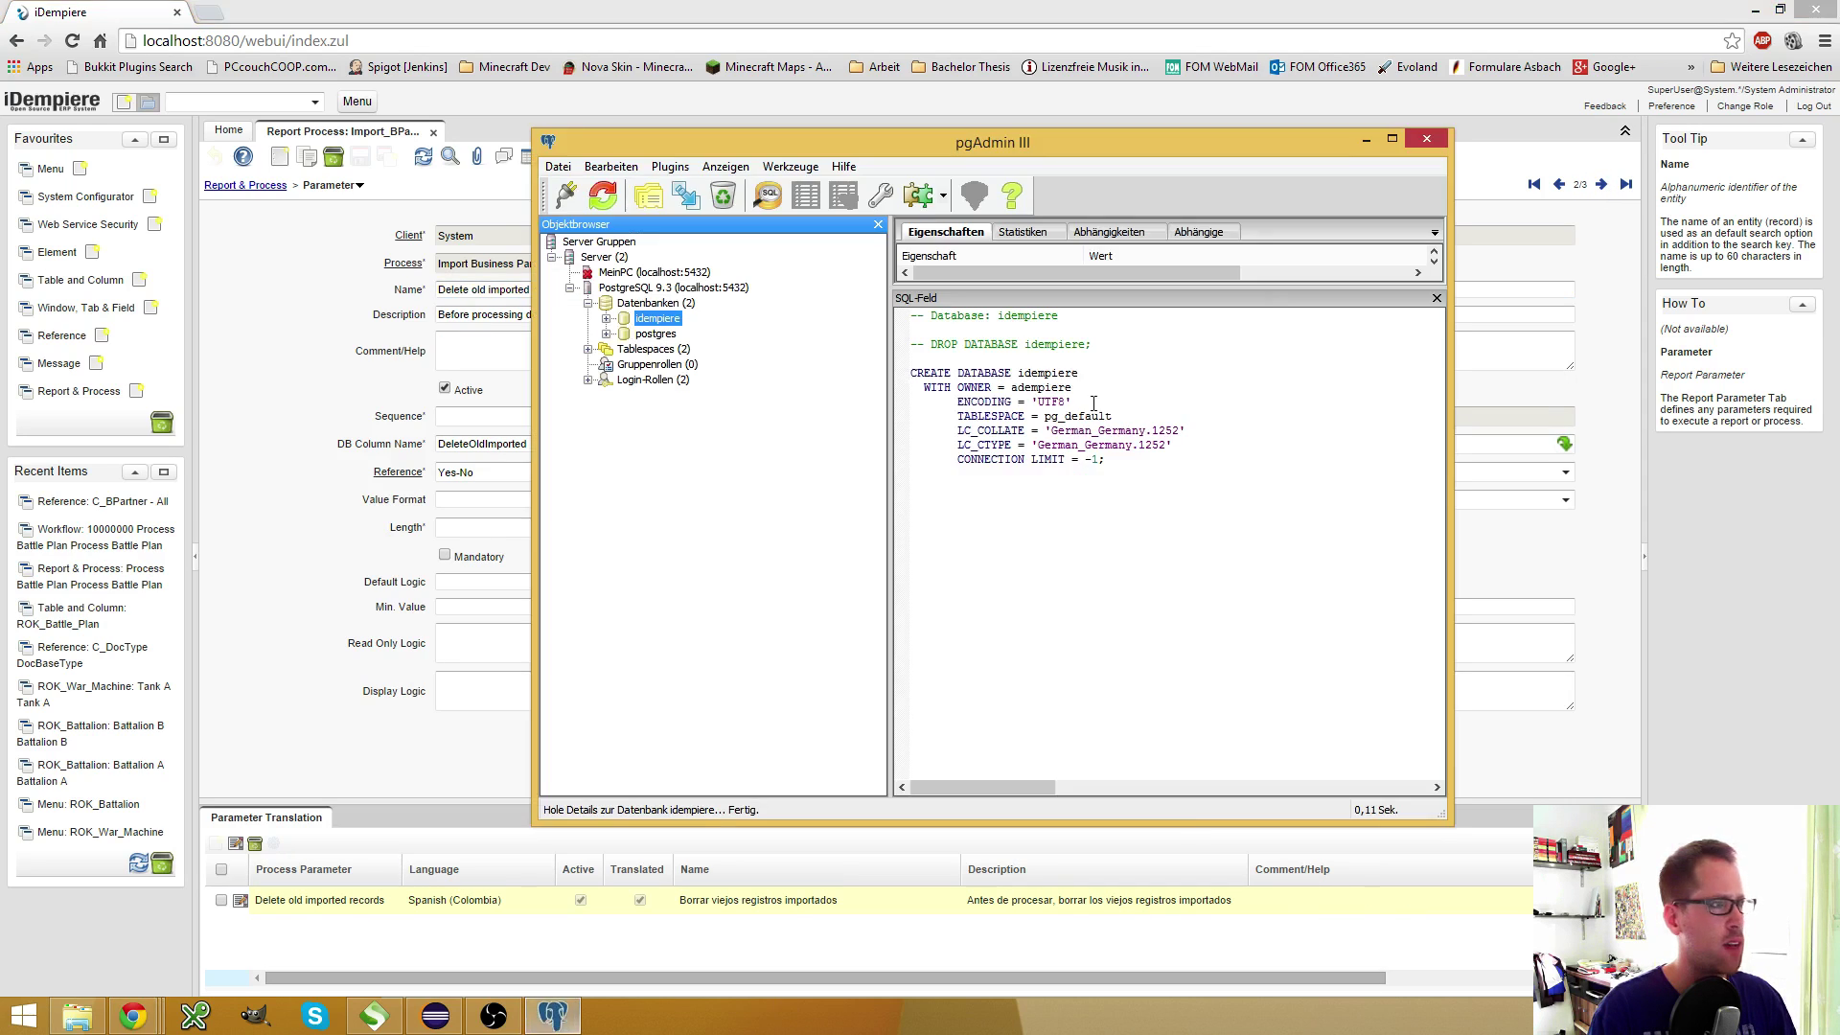
left_click(766, 195)
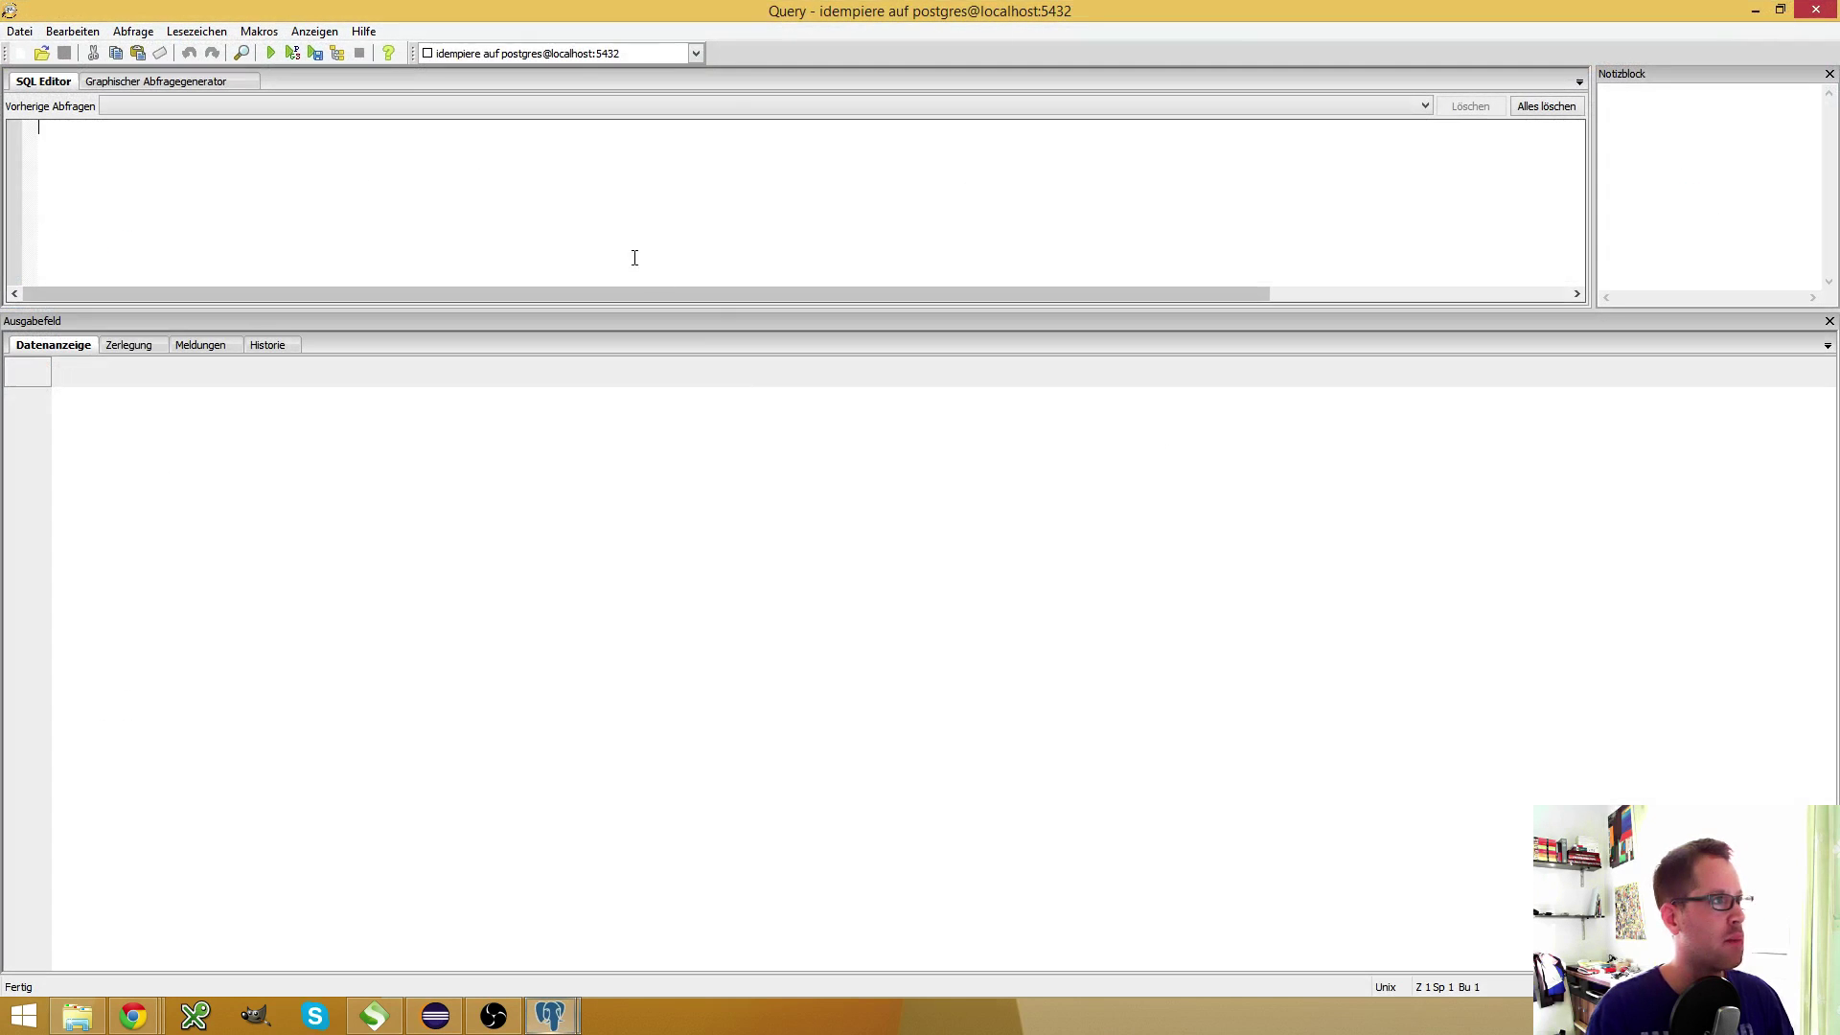
type("select * f")
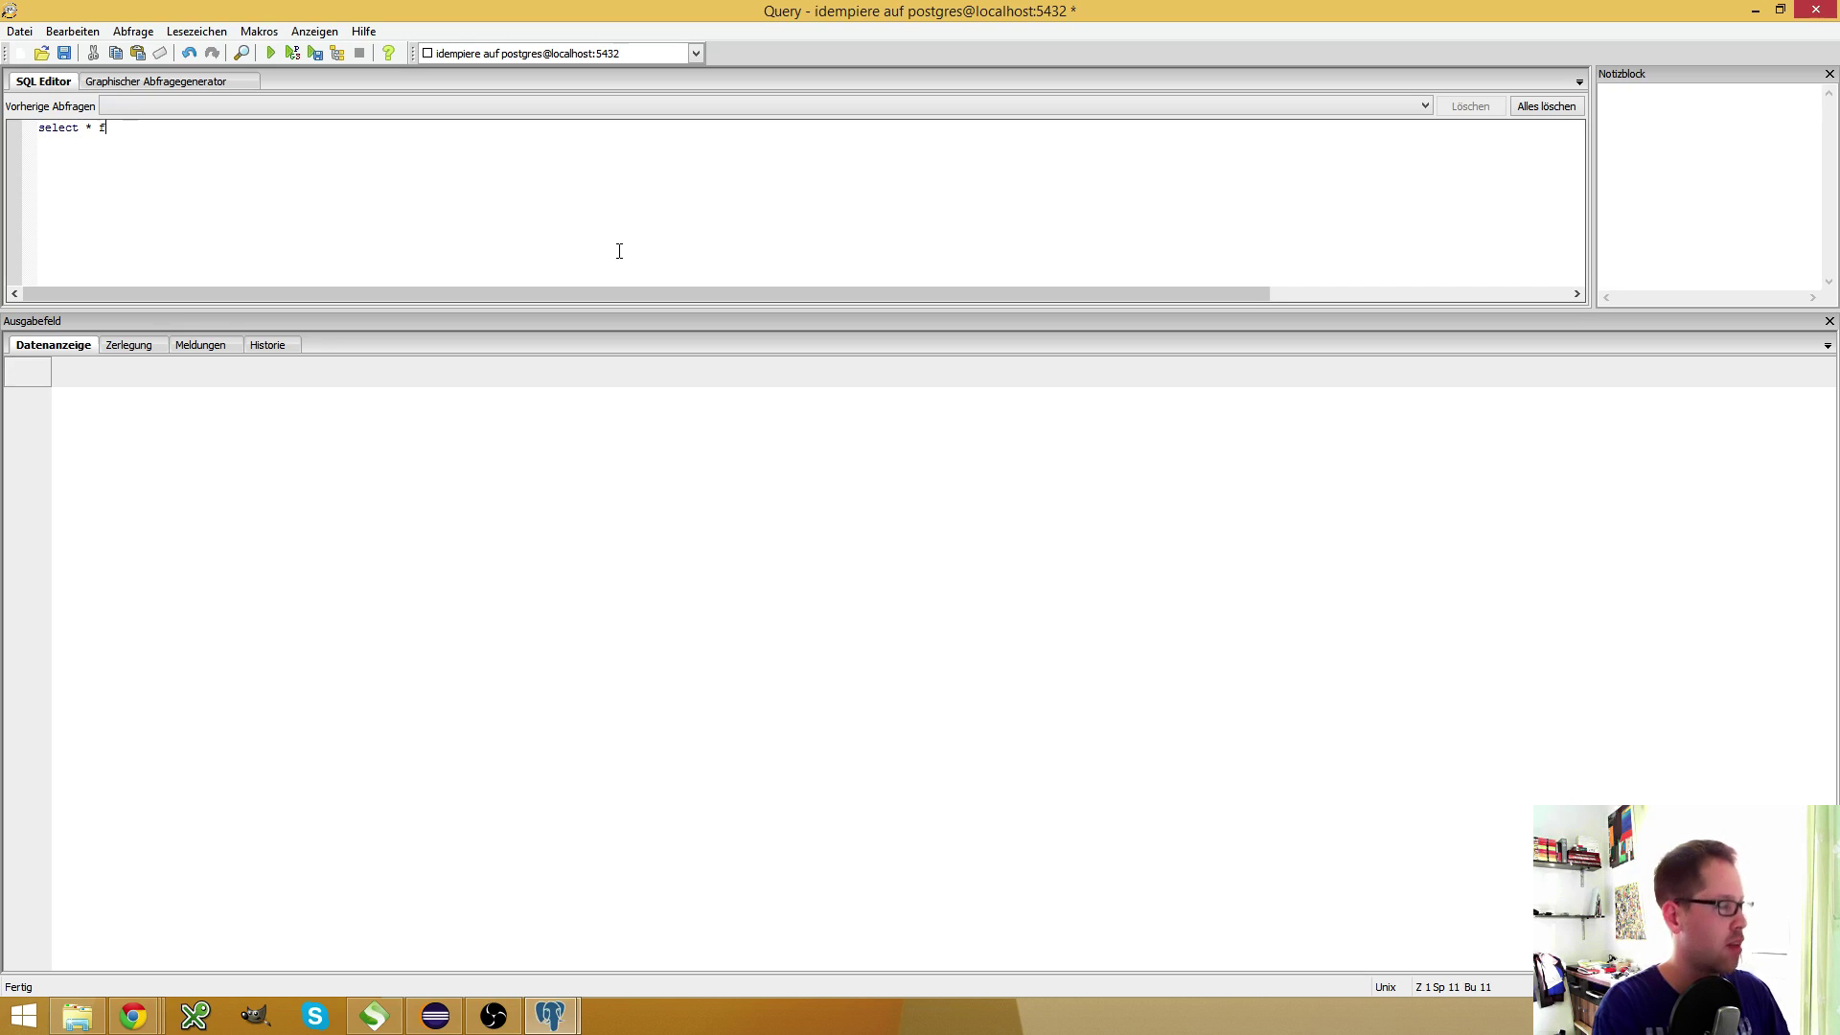
type("lumn wh")
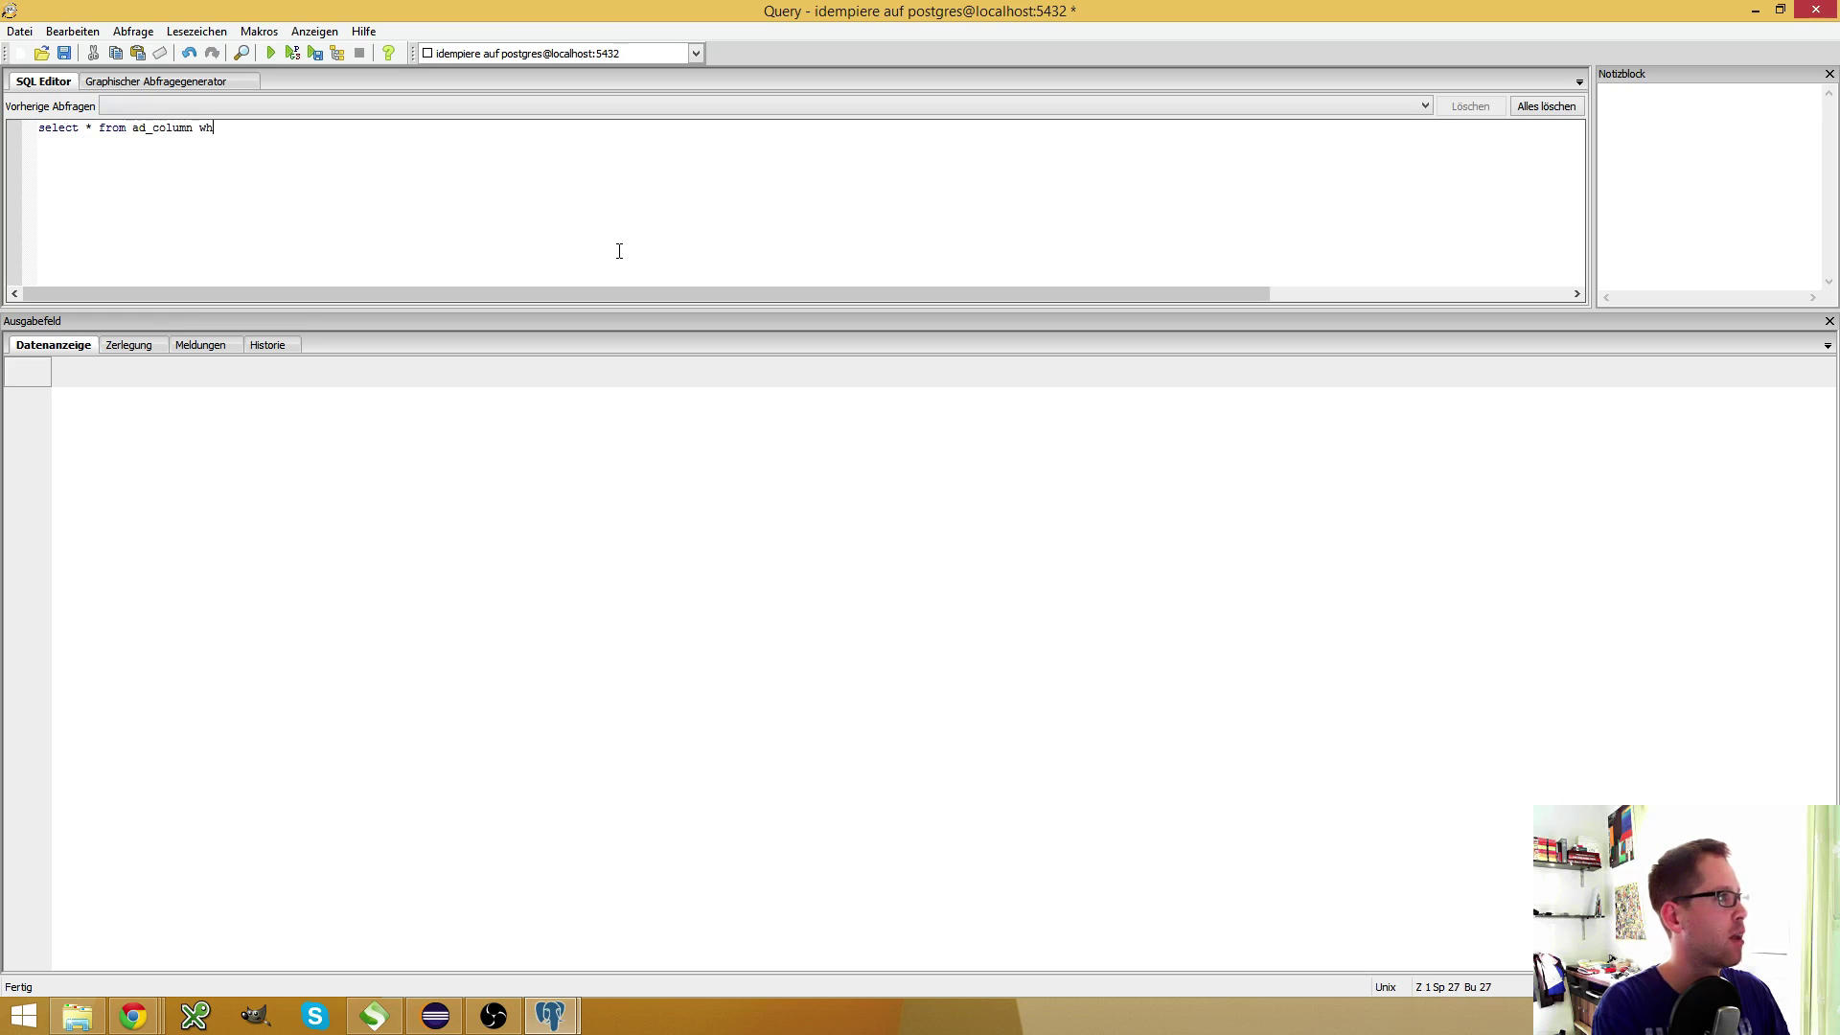
type("ere columnname l")
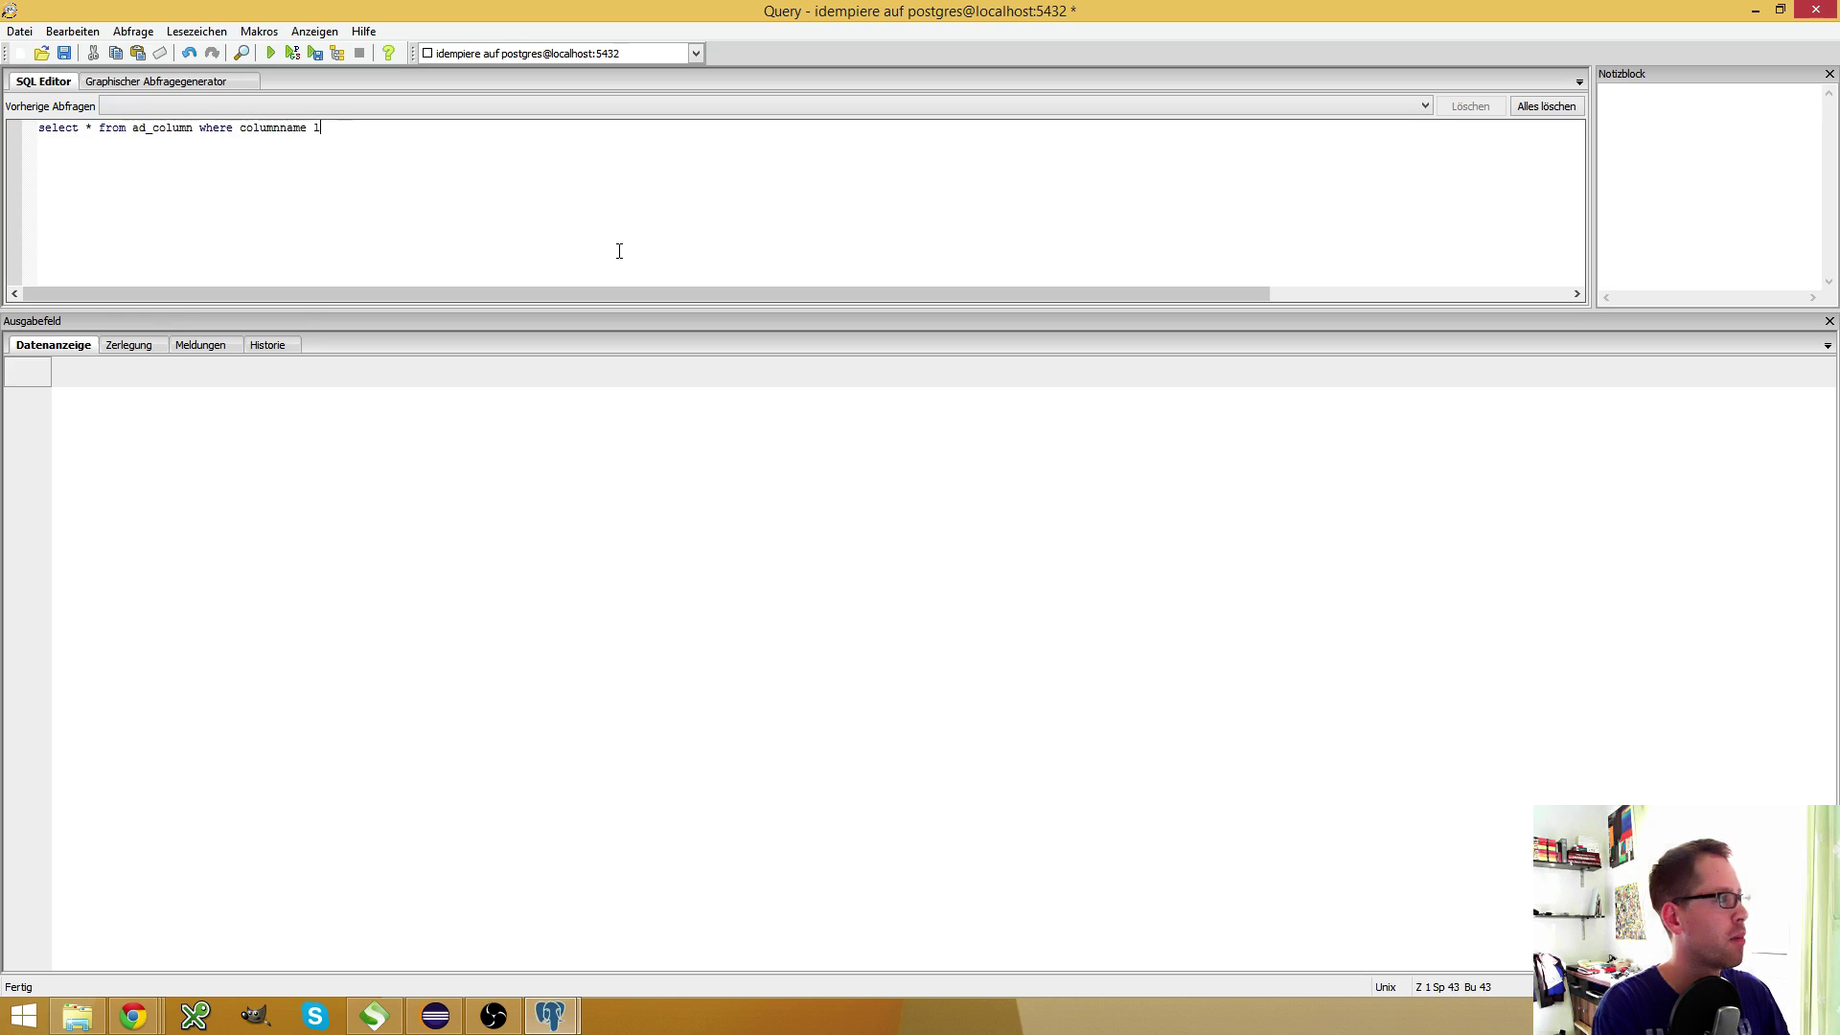
type("ike 'DeleteOldImported")
key("F5")
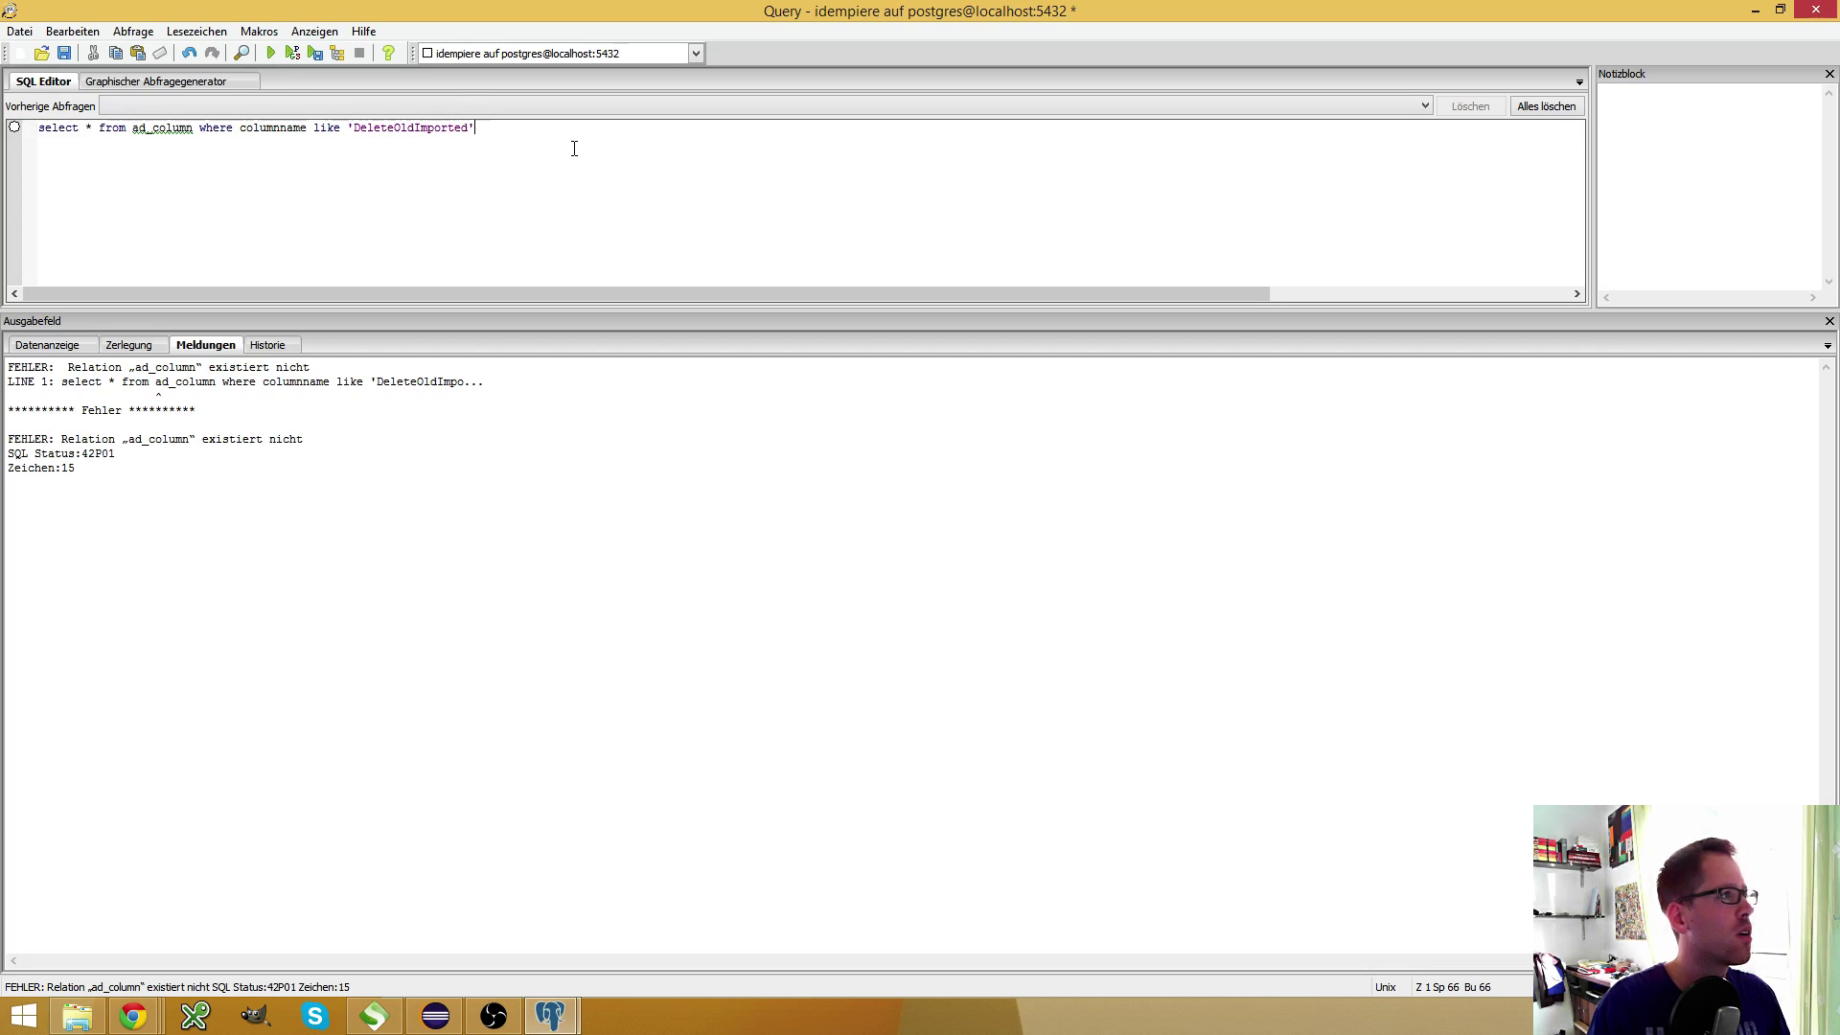
key("ctrl+a")
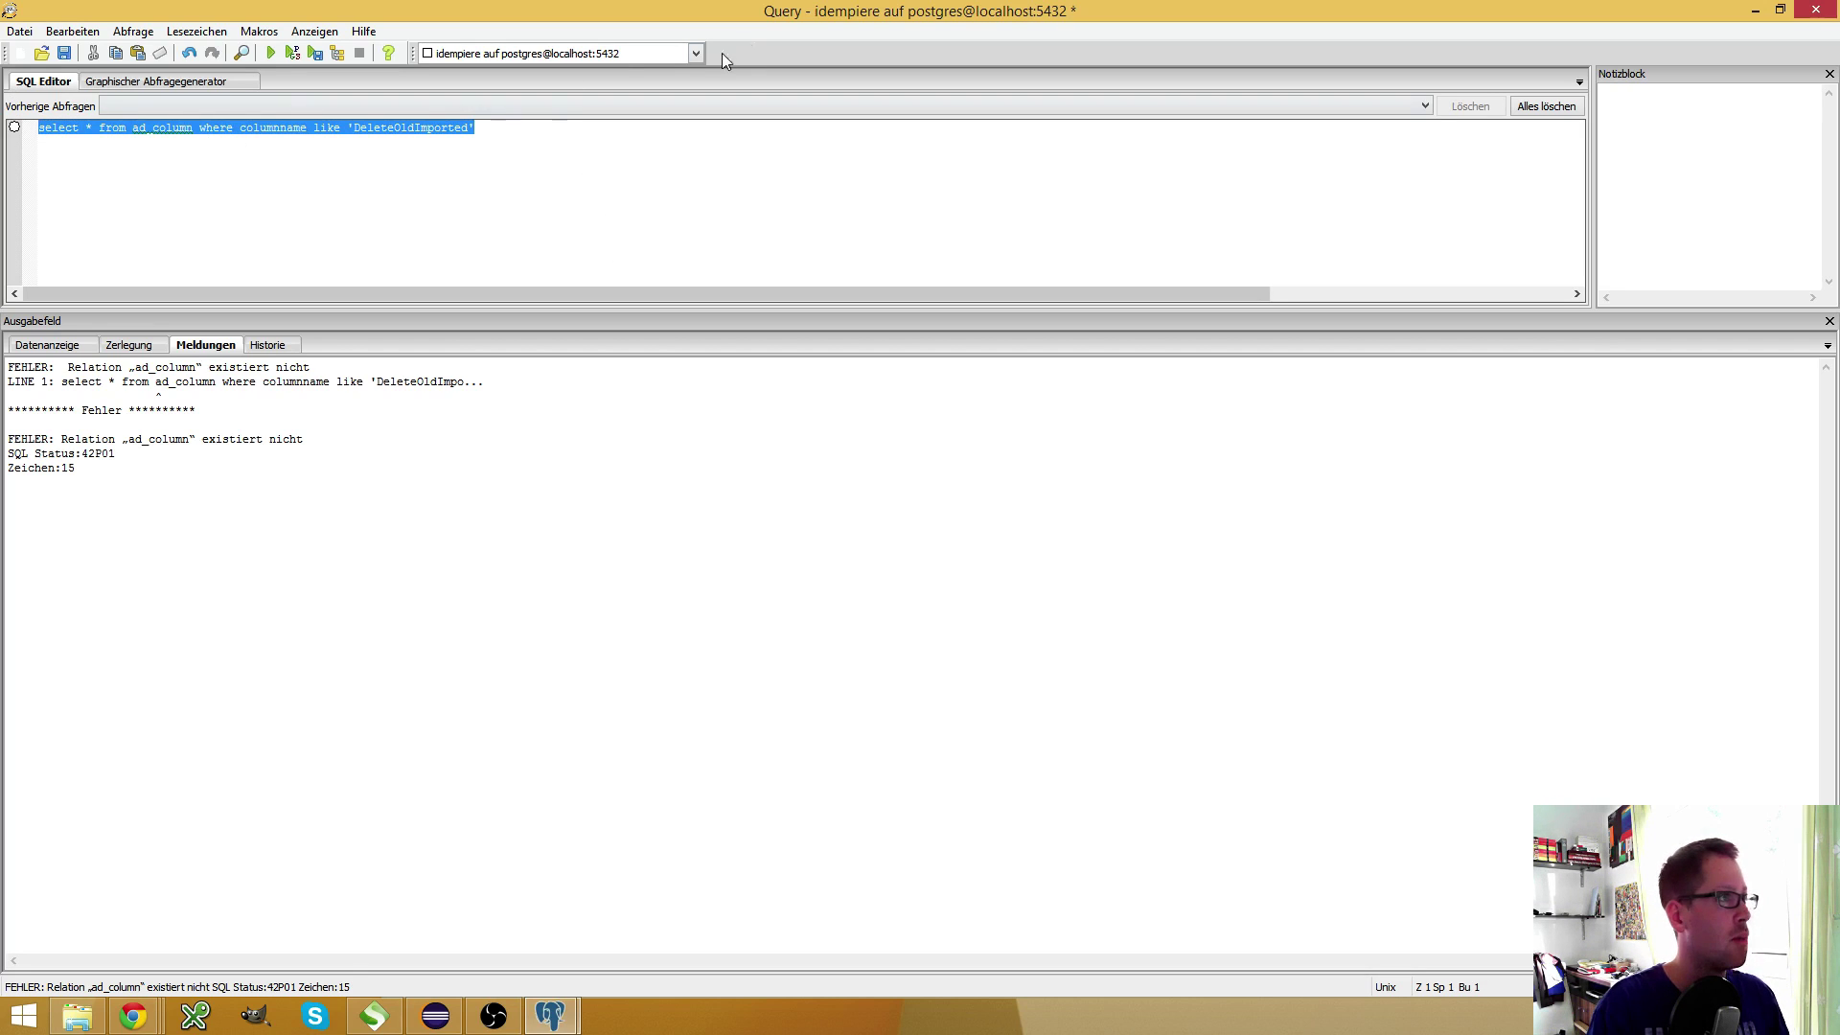
Reconnect to the idempiere database as adempiere and rerun the ad_column query
left_click(697, 55)
left_click(620, 71)
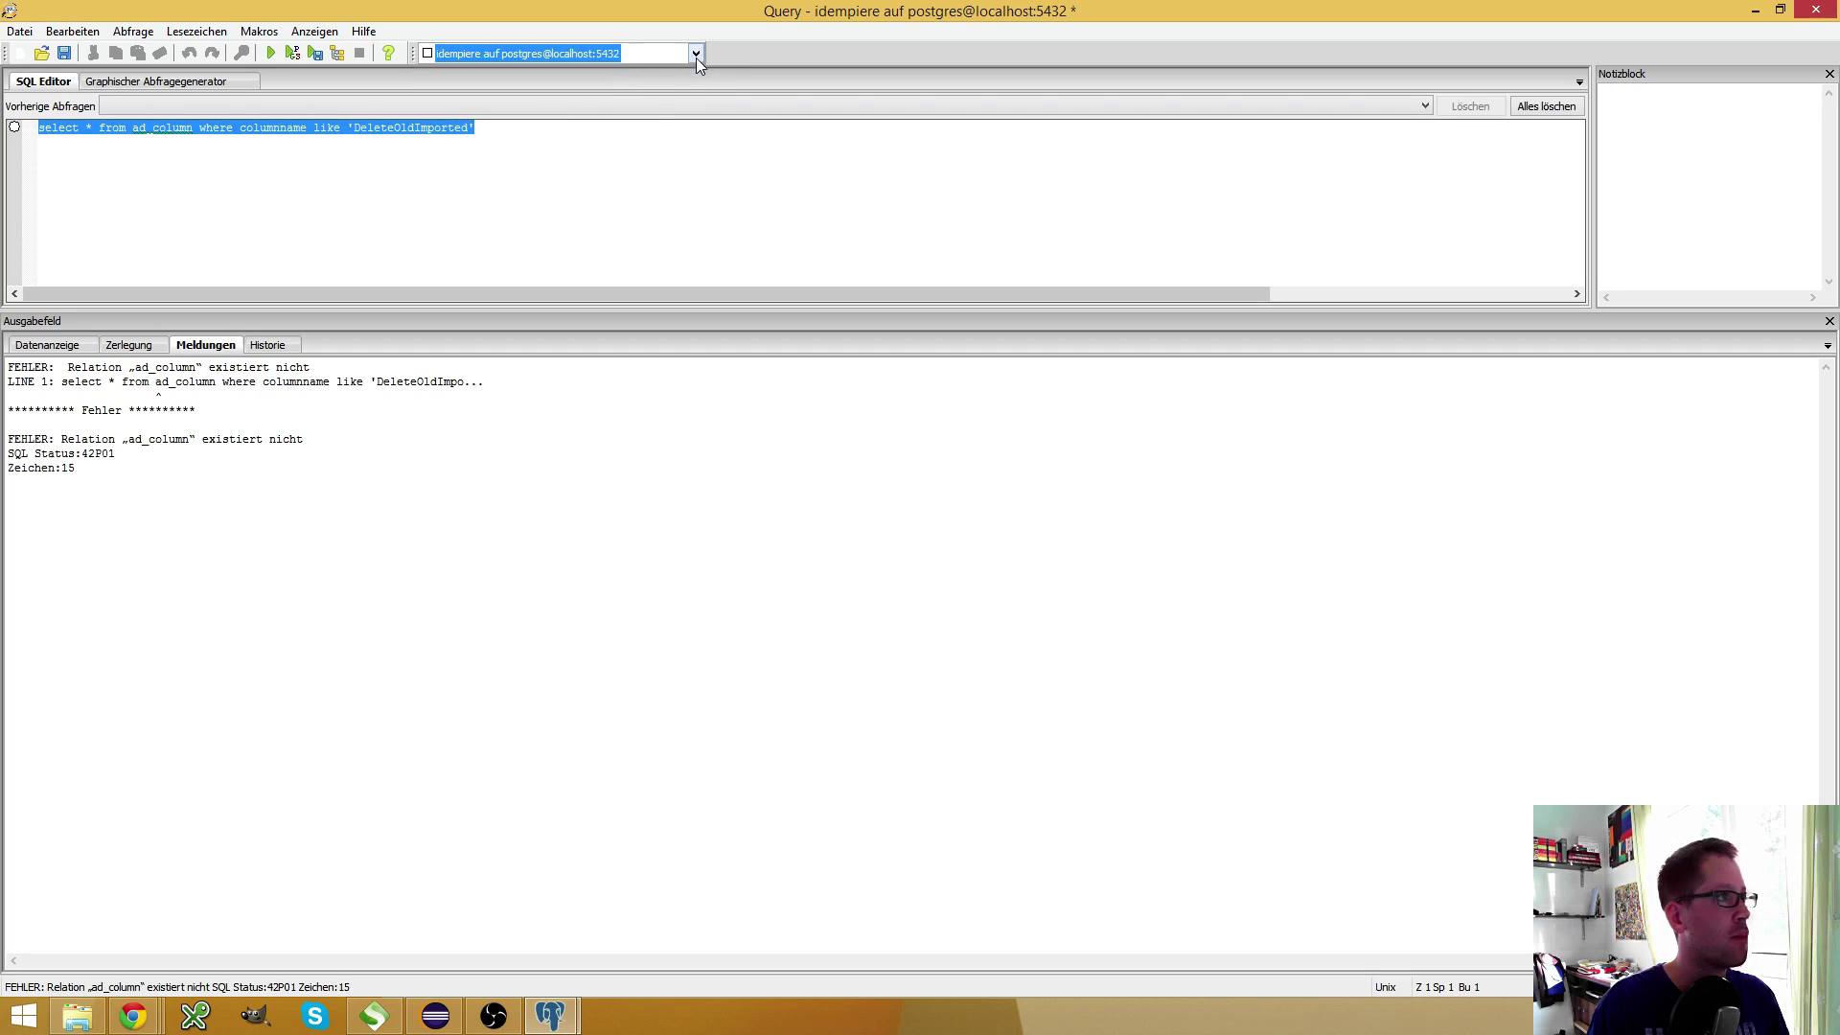
left_click(696, 53)
left_click(640, 84)
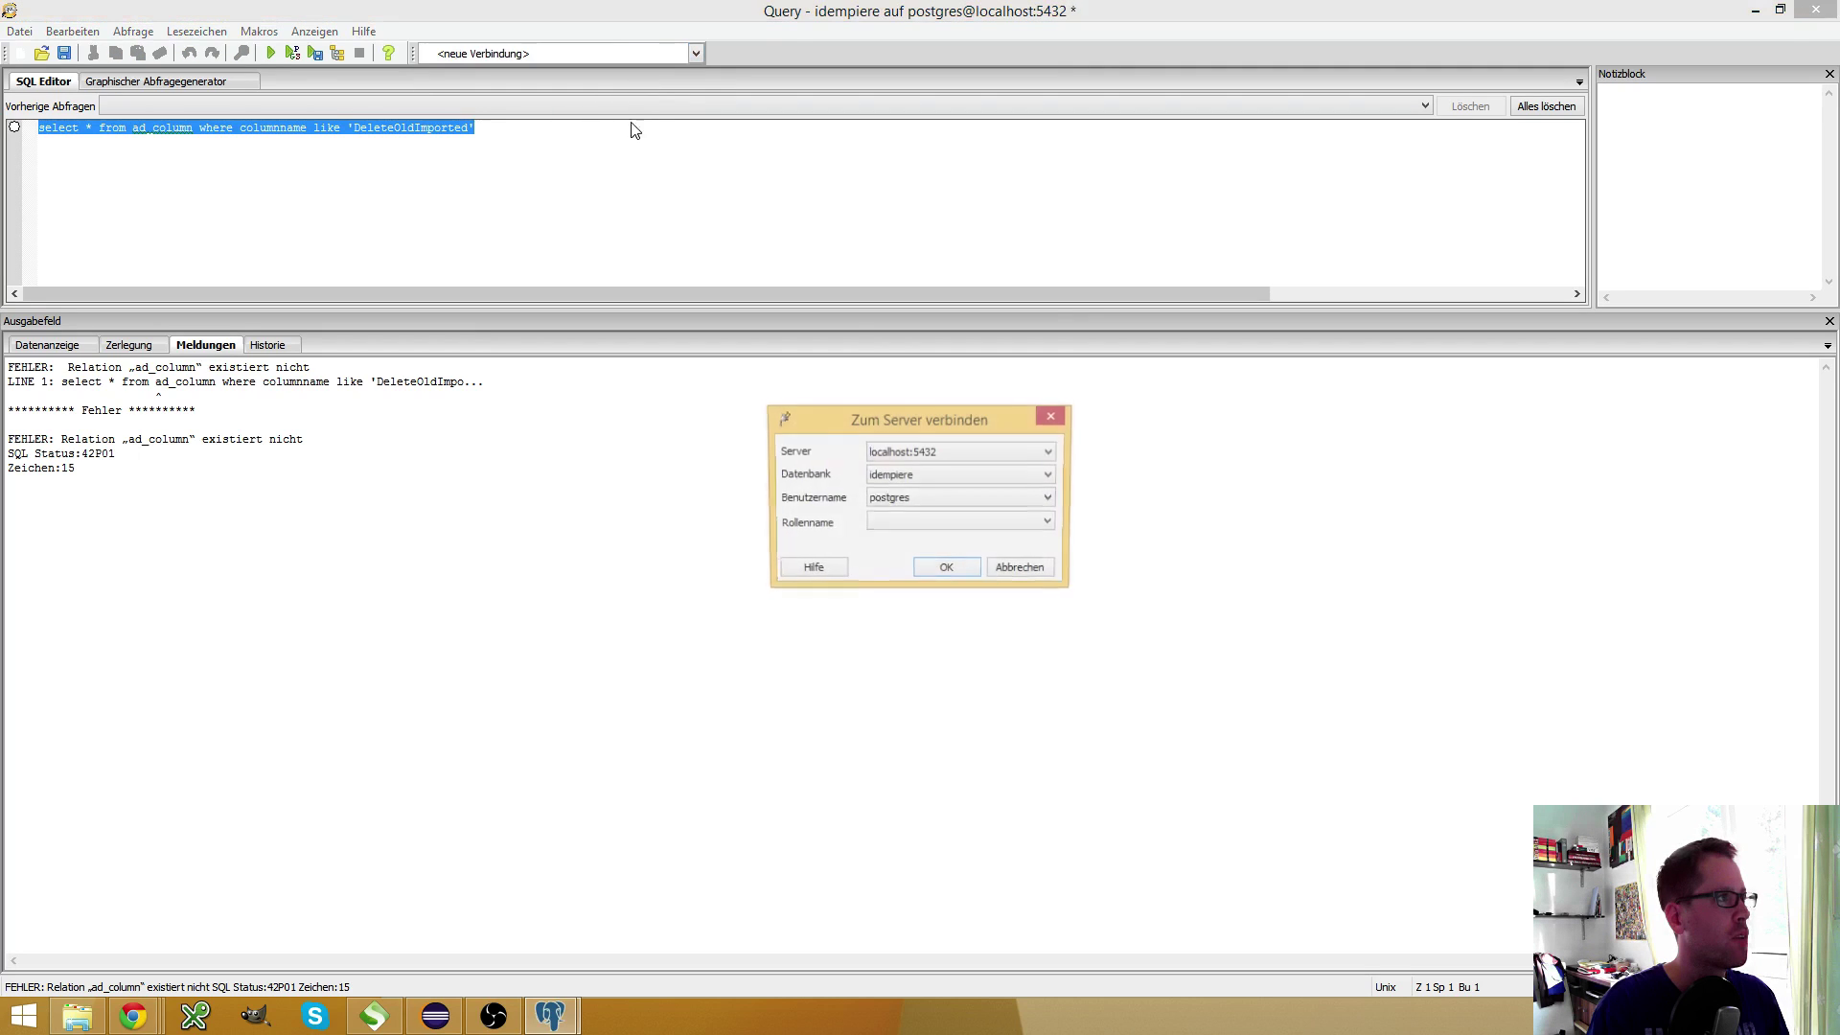
left_click(935, 476)
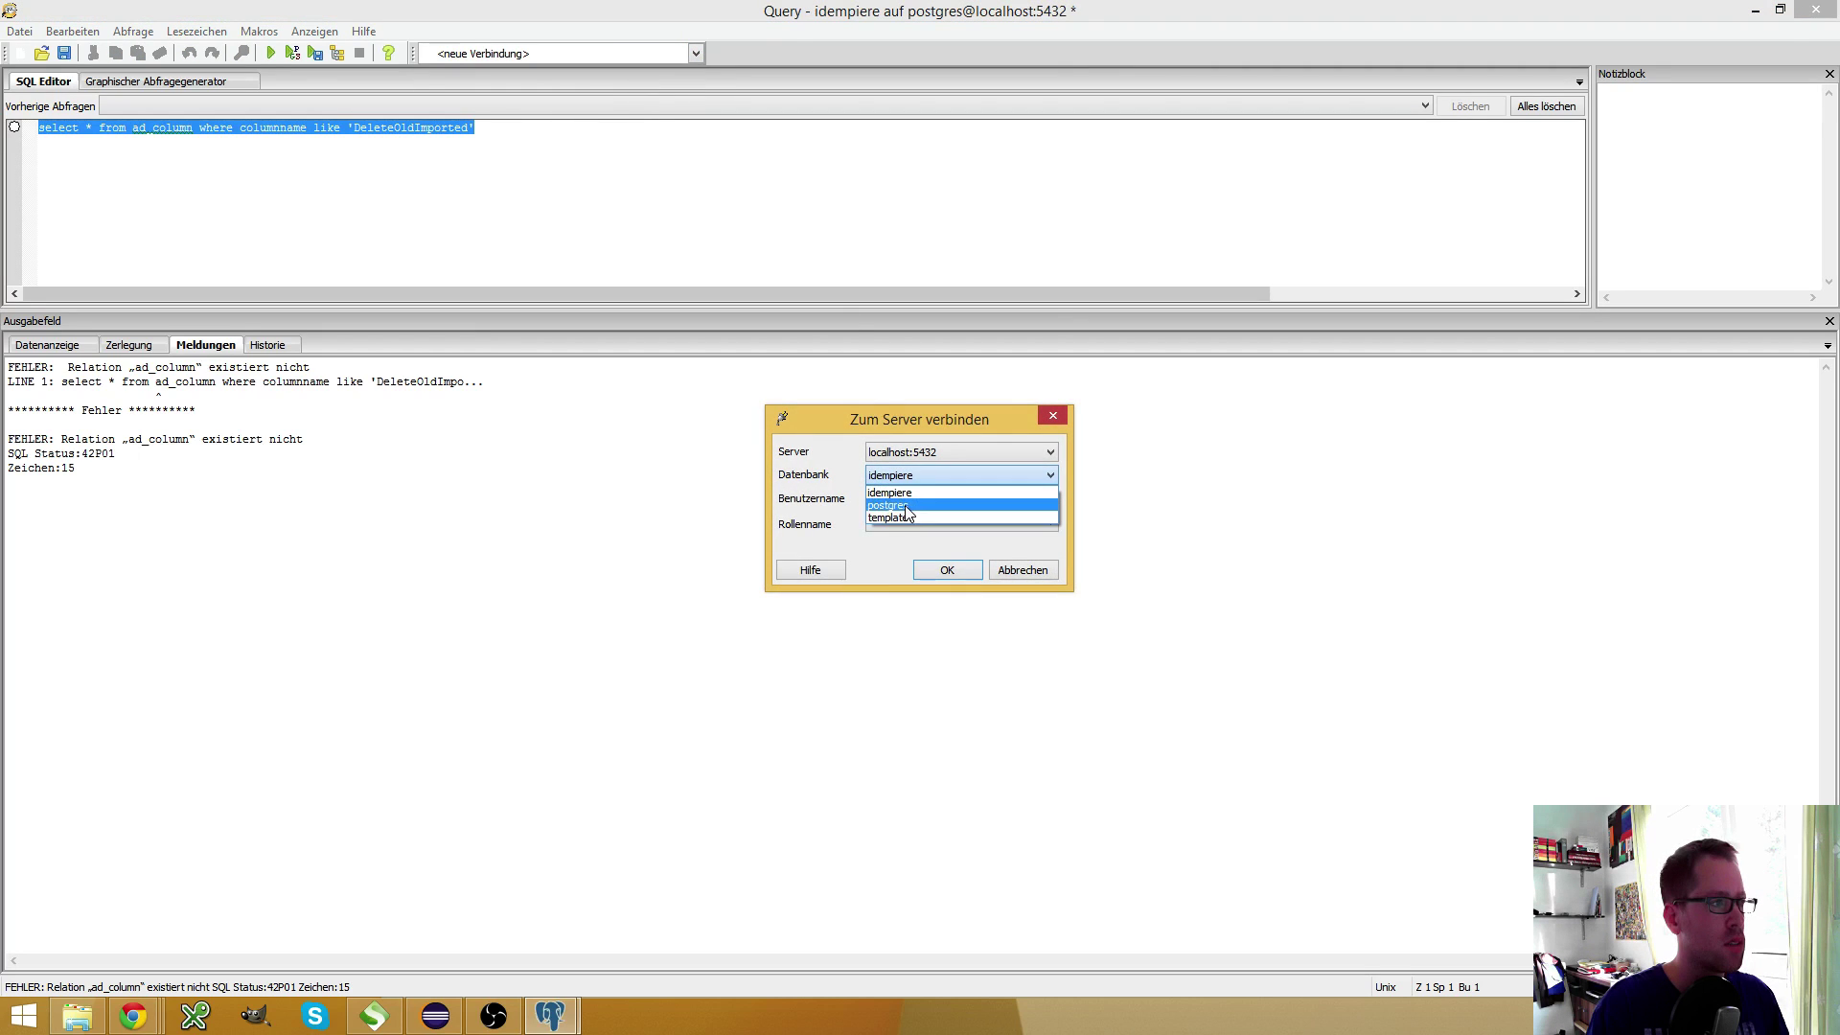
left_click(814, 479)
left_click(939, 499)
left_click(881, 512)
left_click(947, 570)
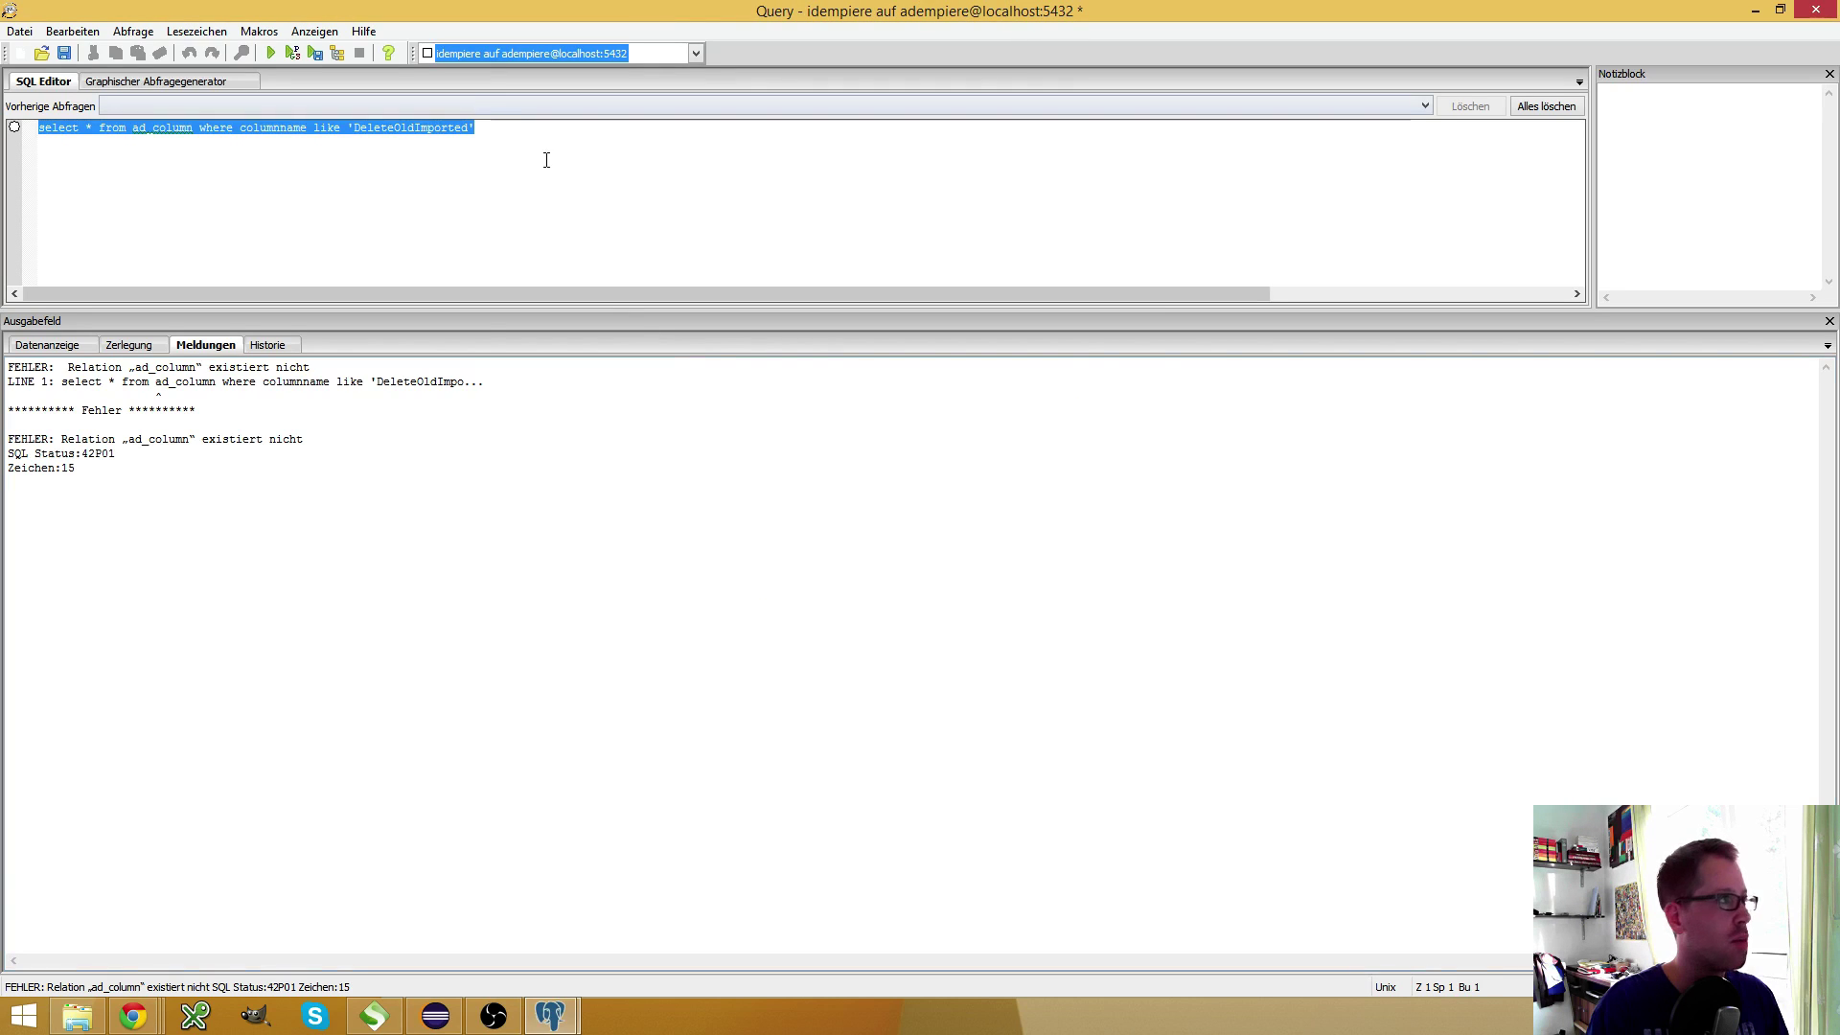
left_click(542, 156)
left_click(271, 52)
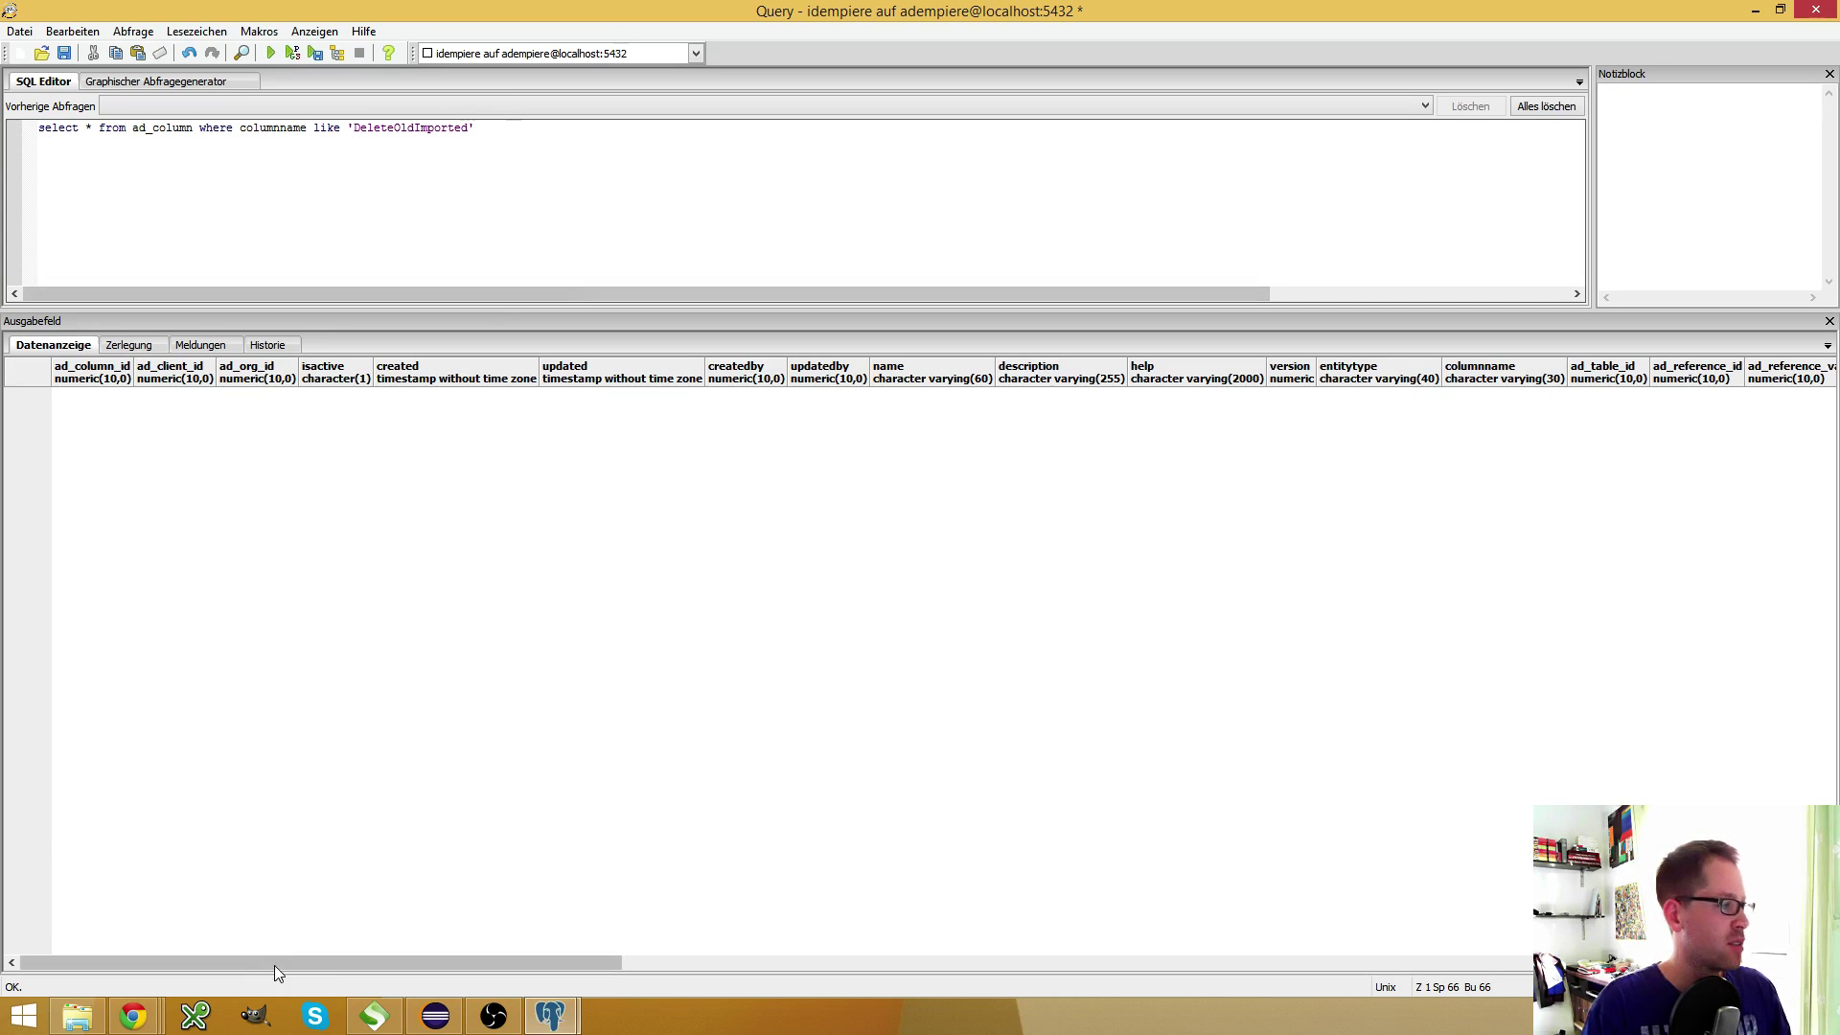
Browse idempiere > Schemata > adempiere > Tabellen to the ad_org table definition
left_click(374, 1015)
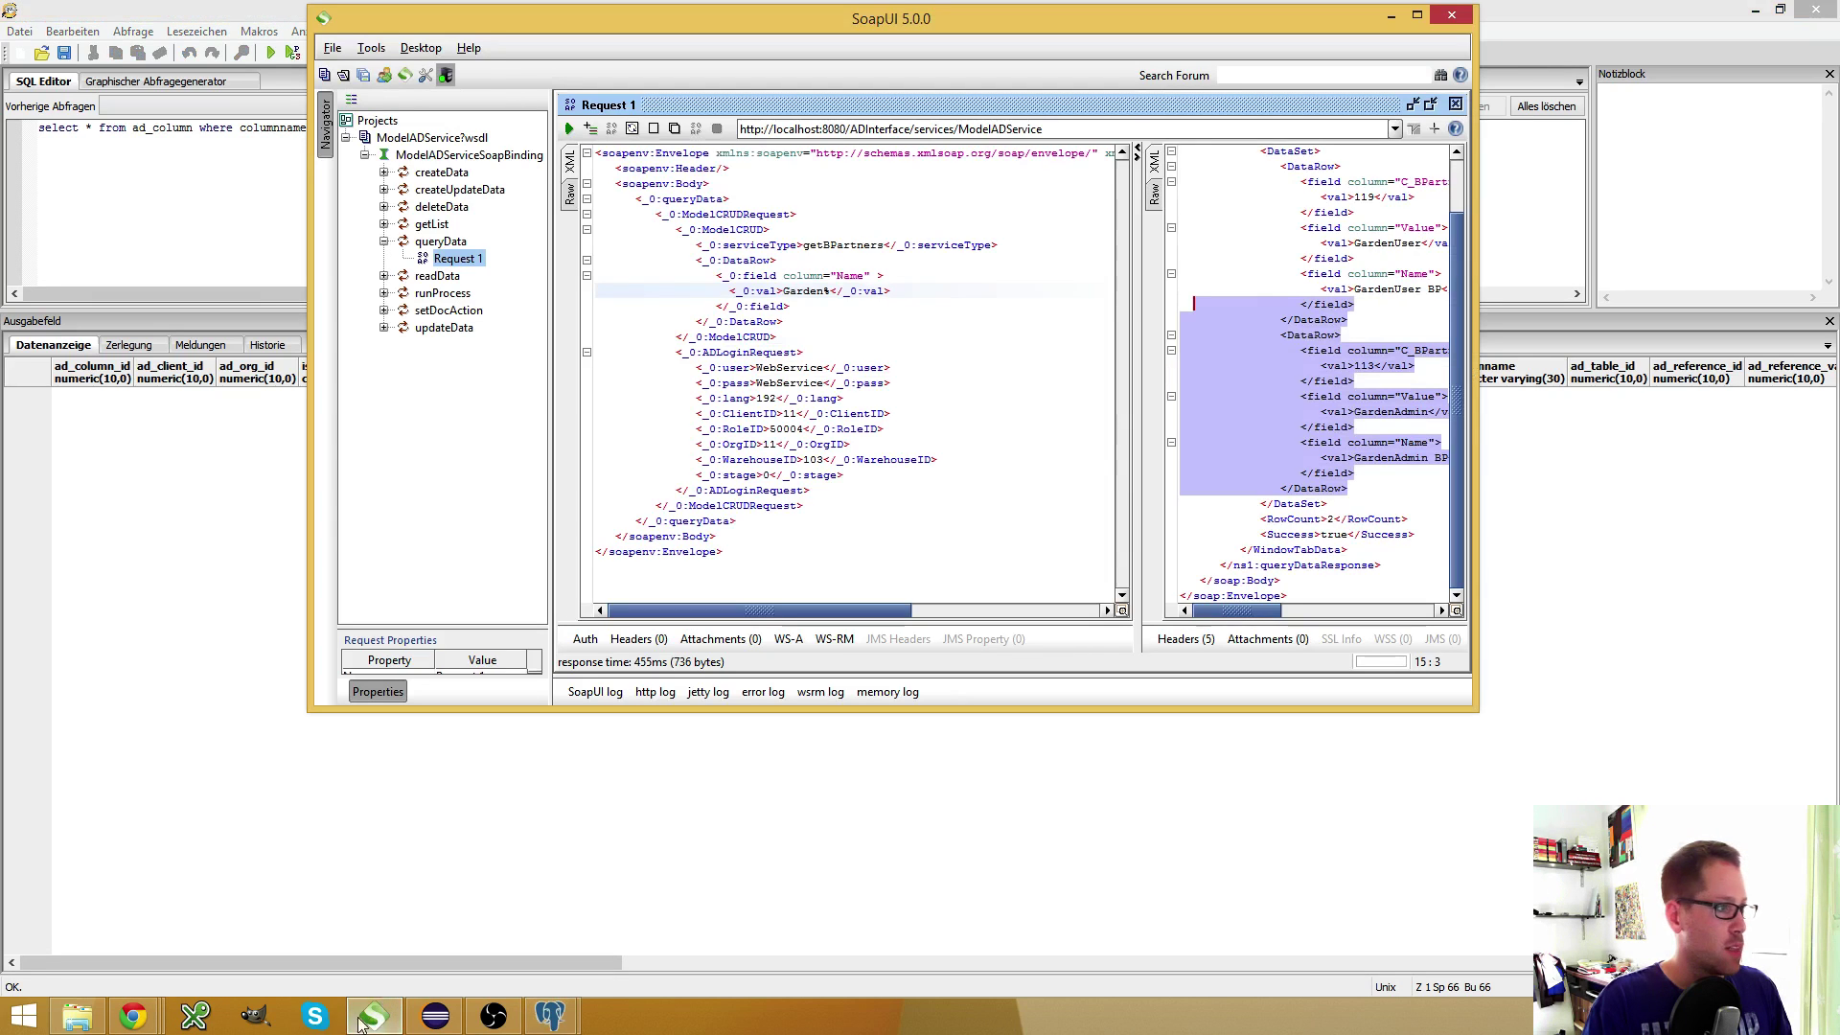
mouse_move(550, 1016)
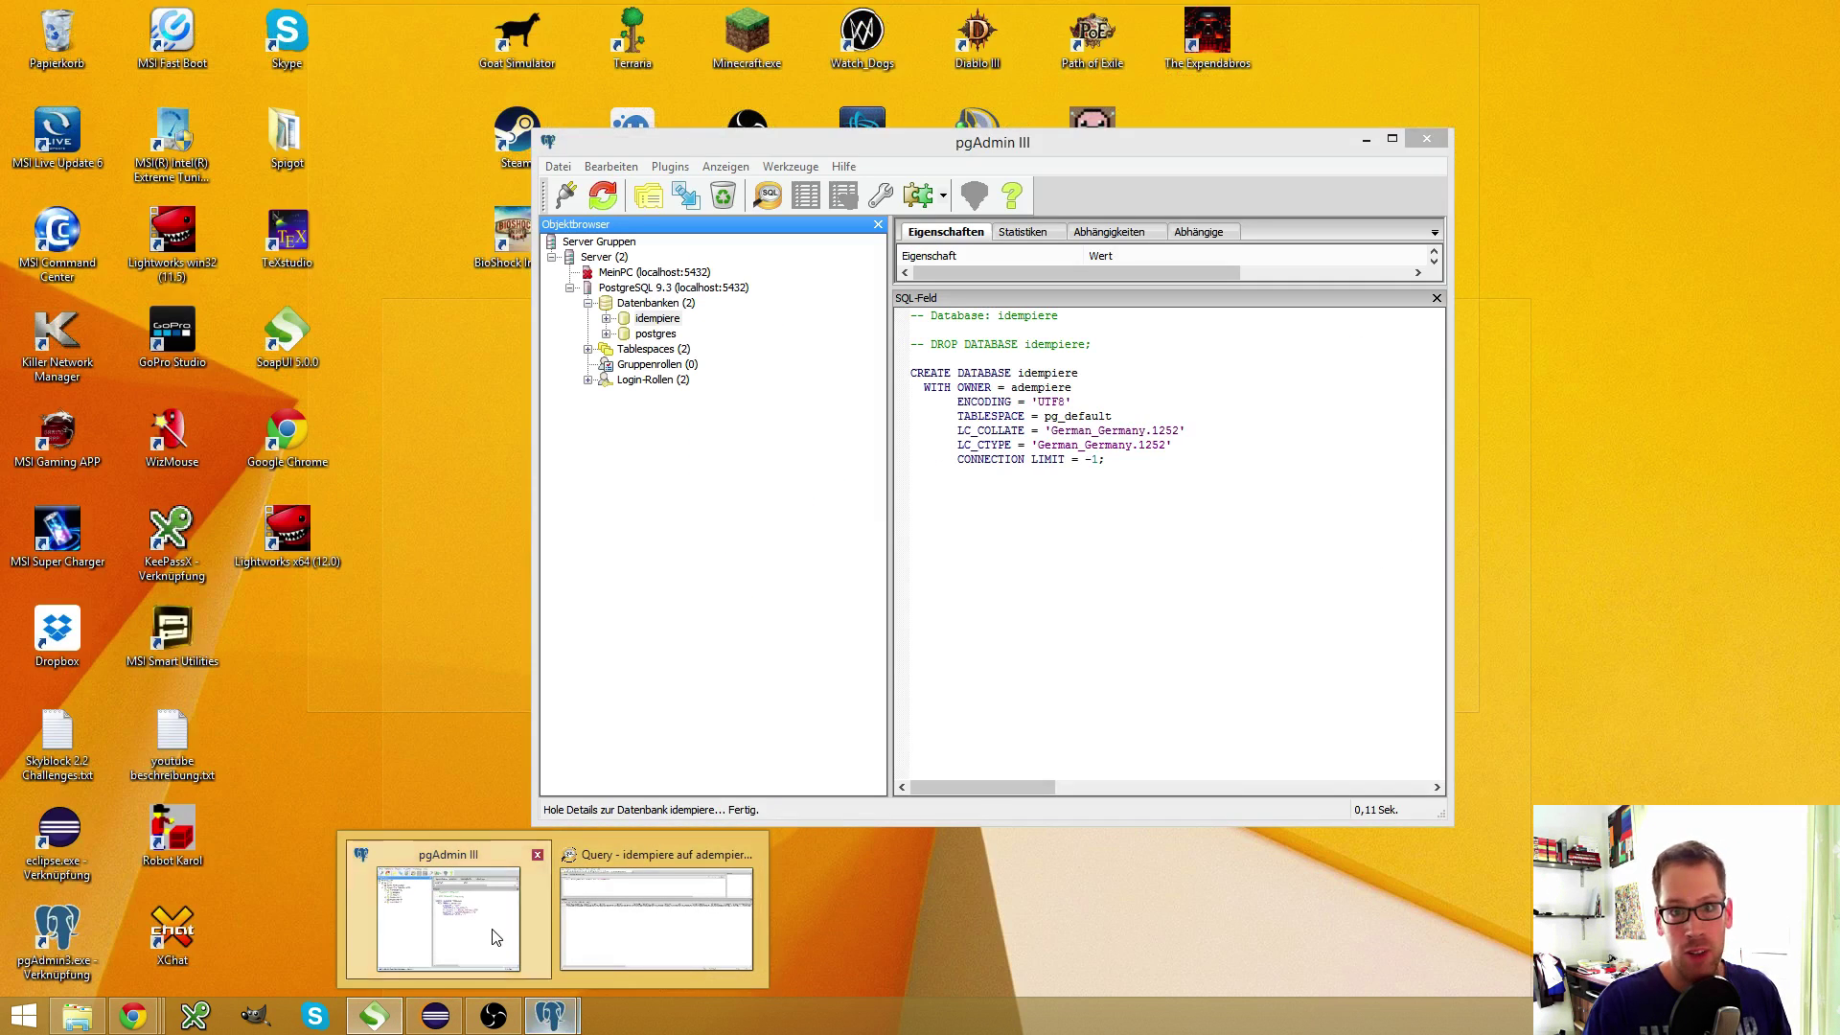
left_click(495, 937)
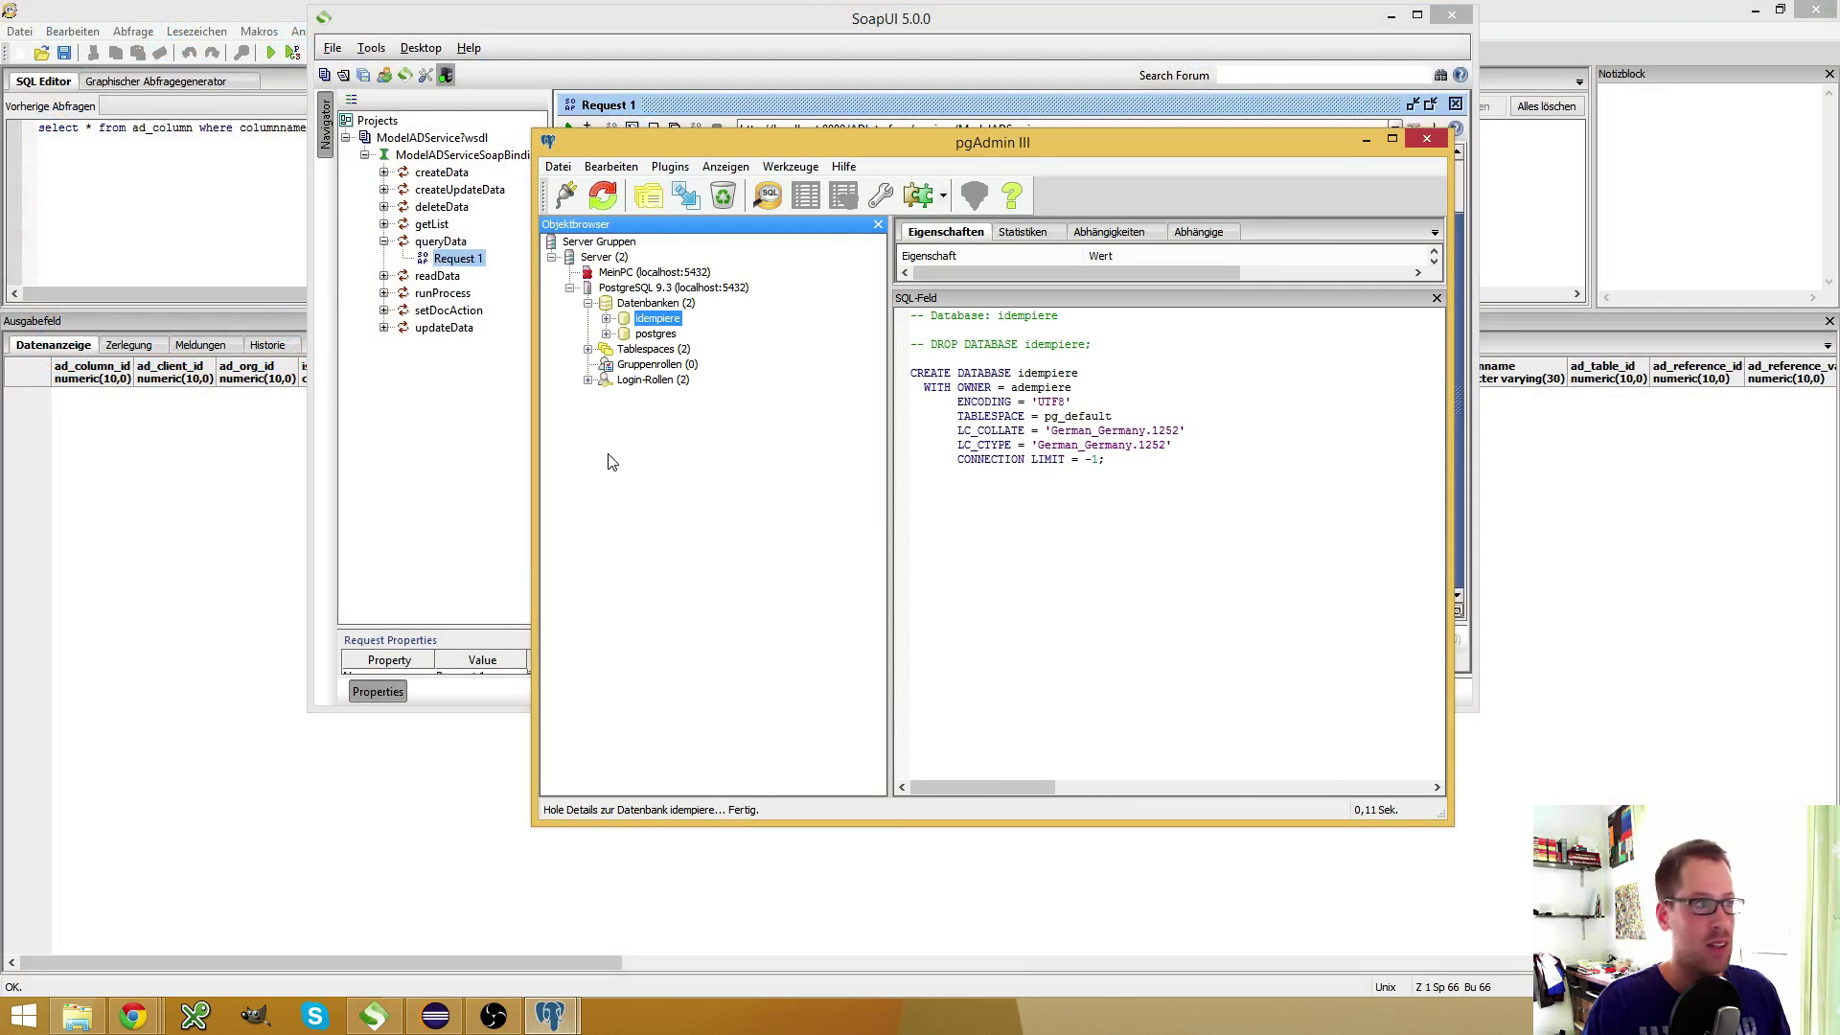
left_click(606, 319)
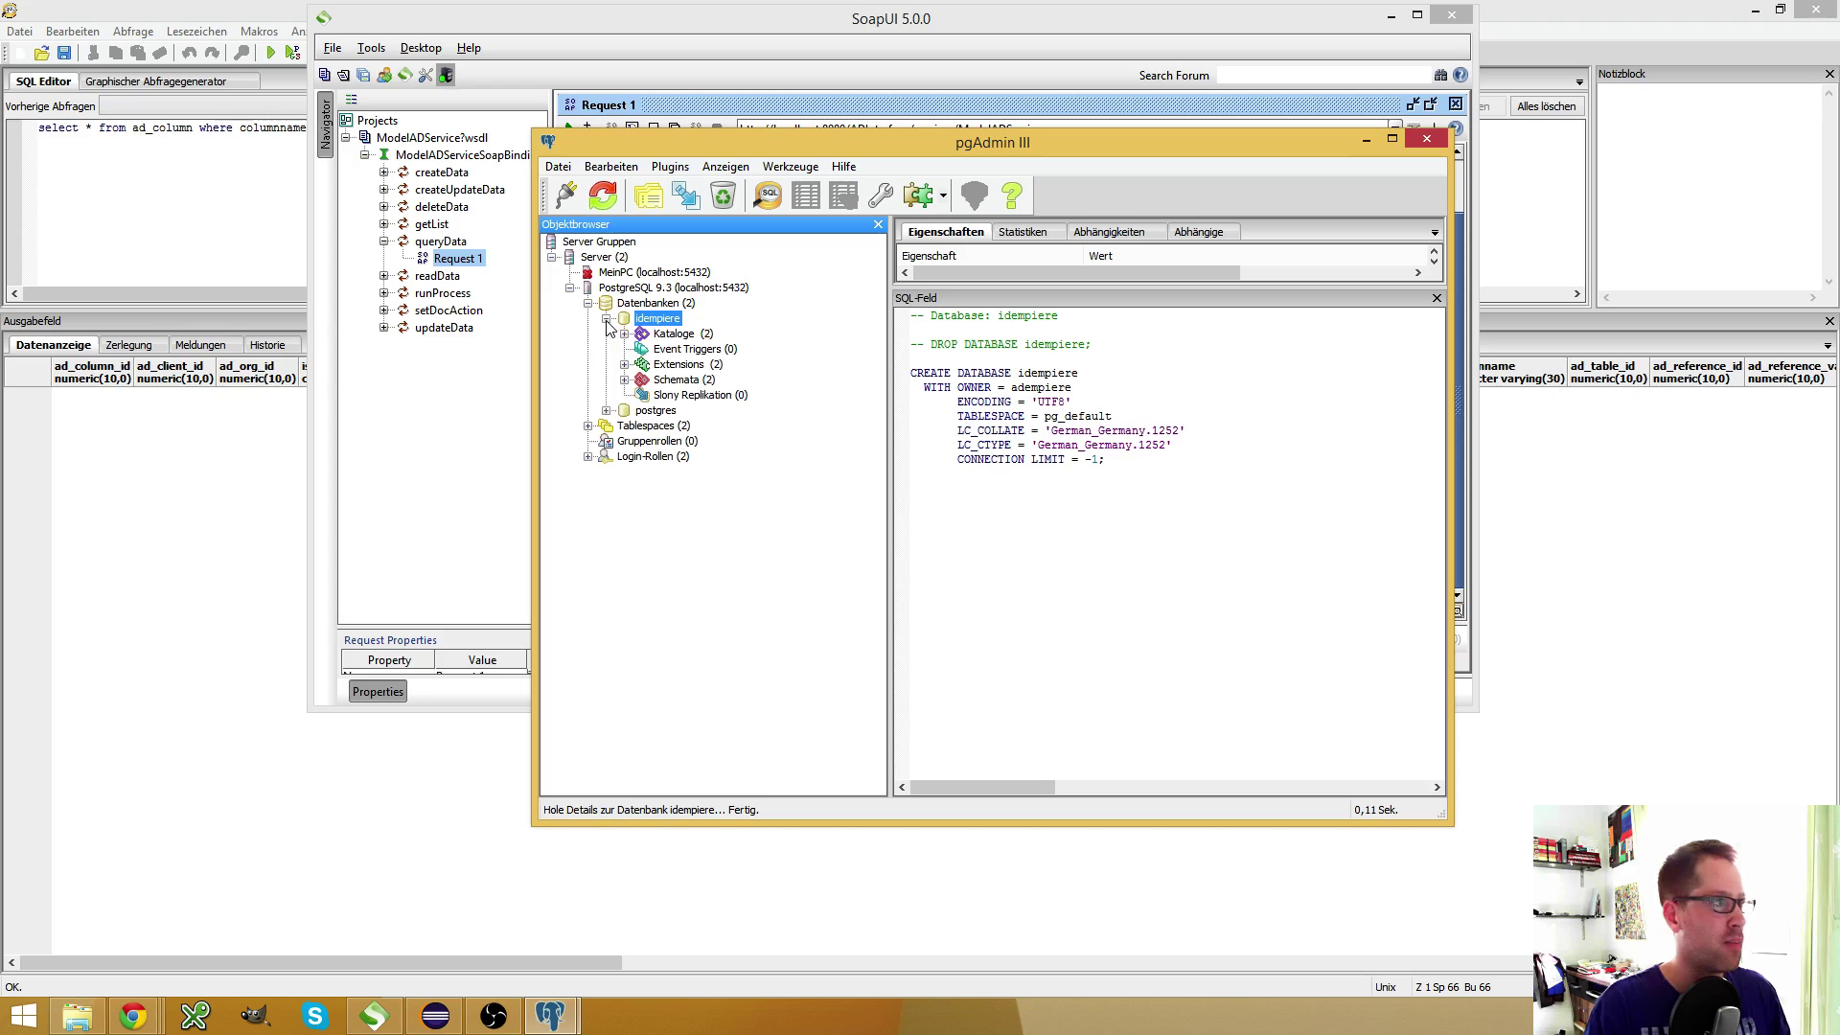
left_click(625, 380)
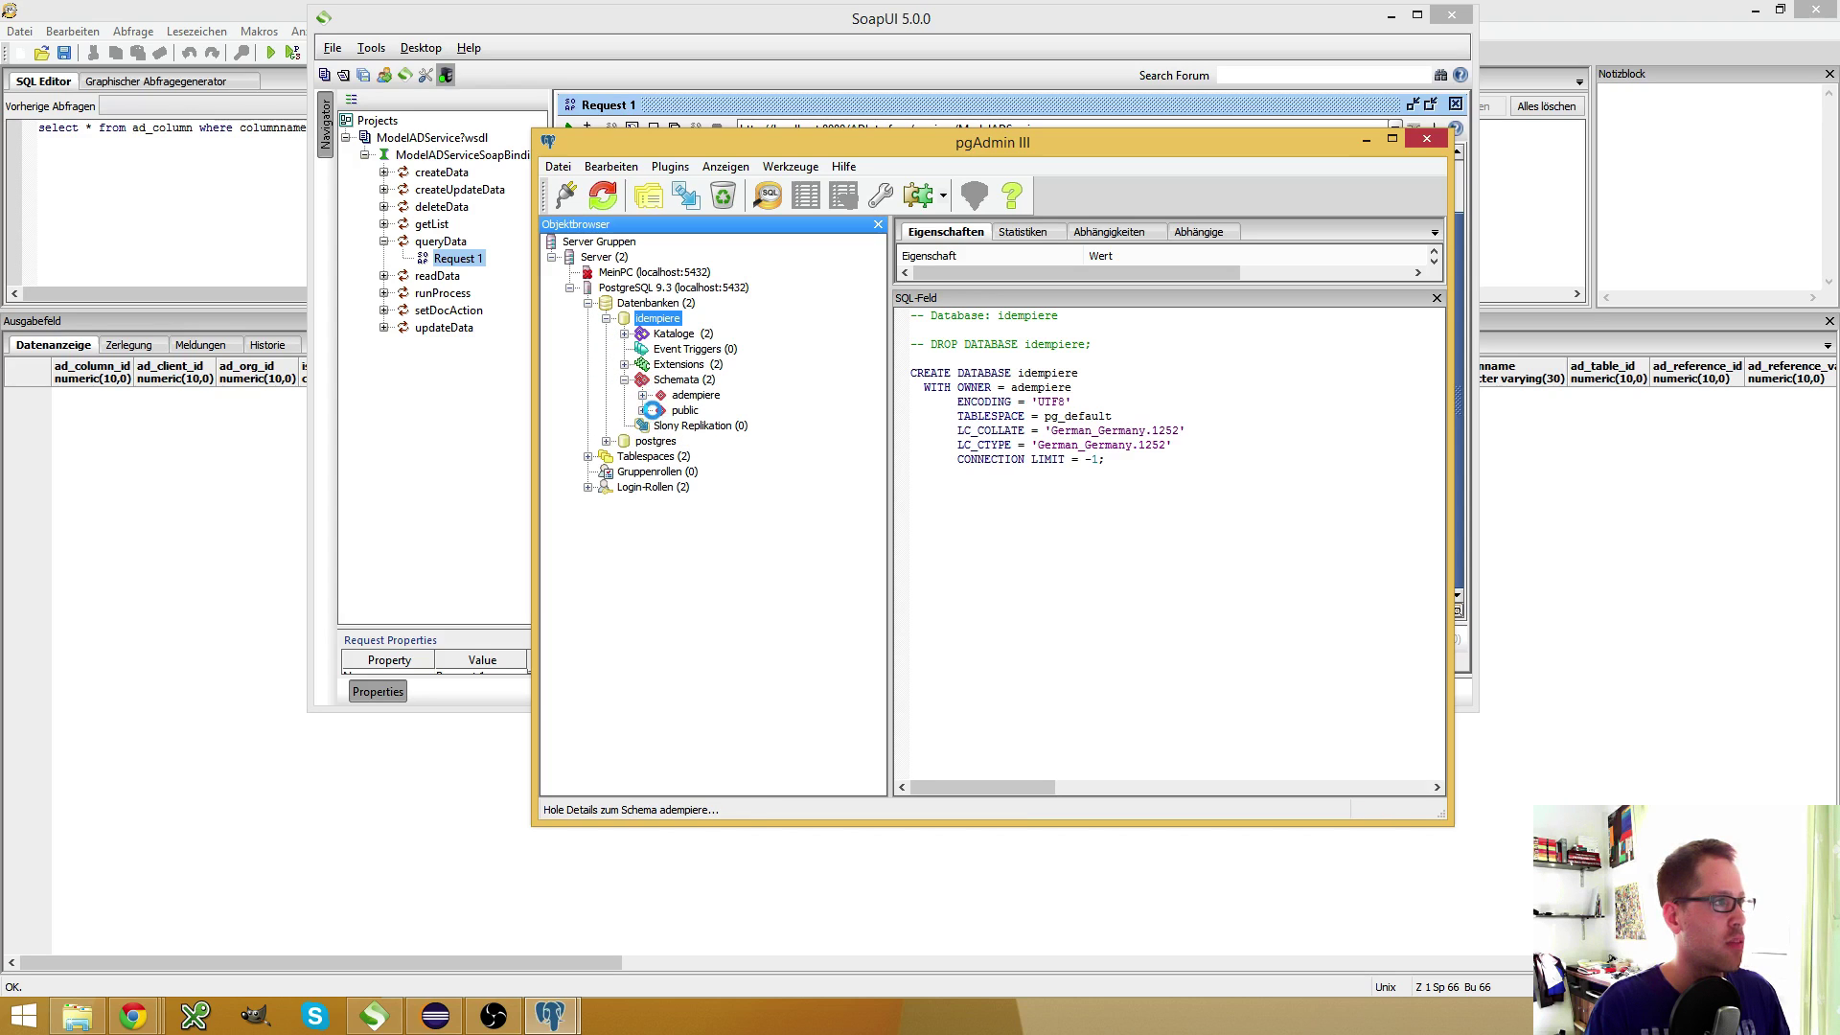
left_click(736, 533)
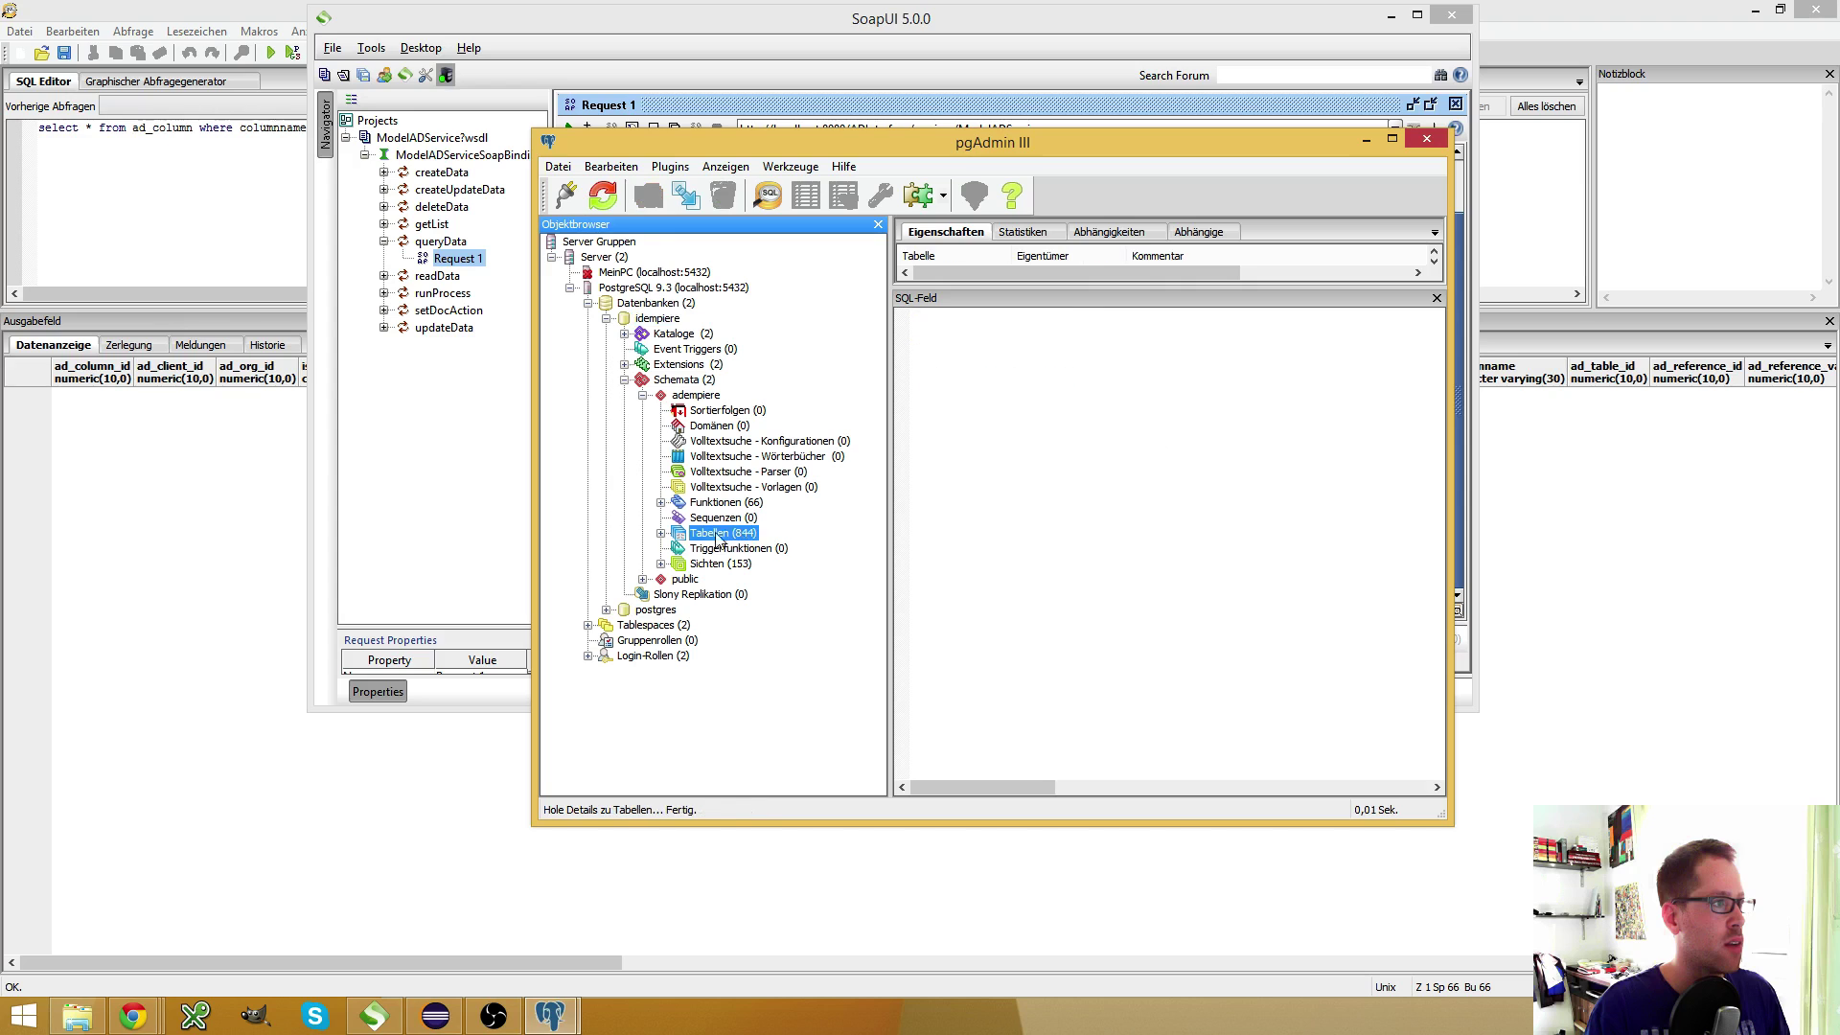
left_click(659, 533)
scroll(761, 525, "down", 10)
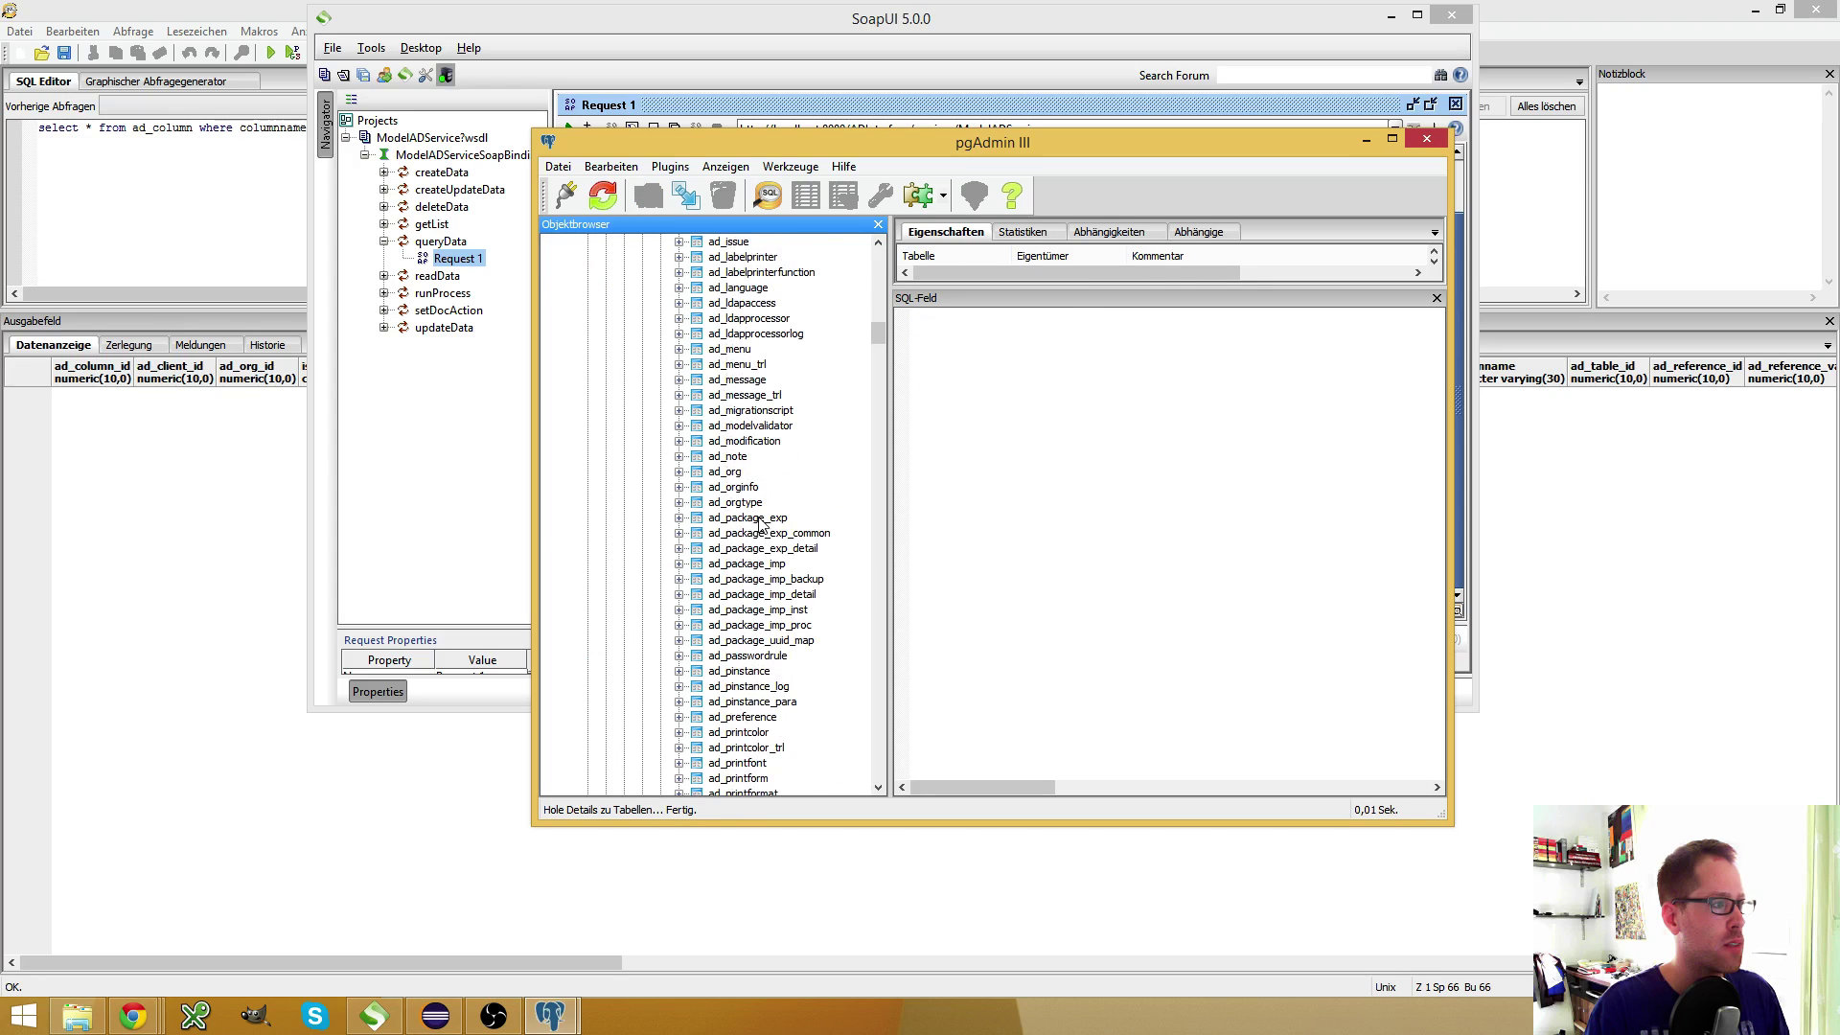
left_click(736, 485)
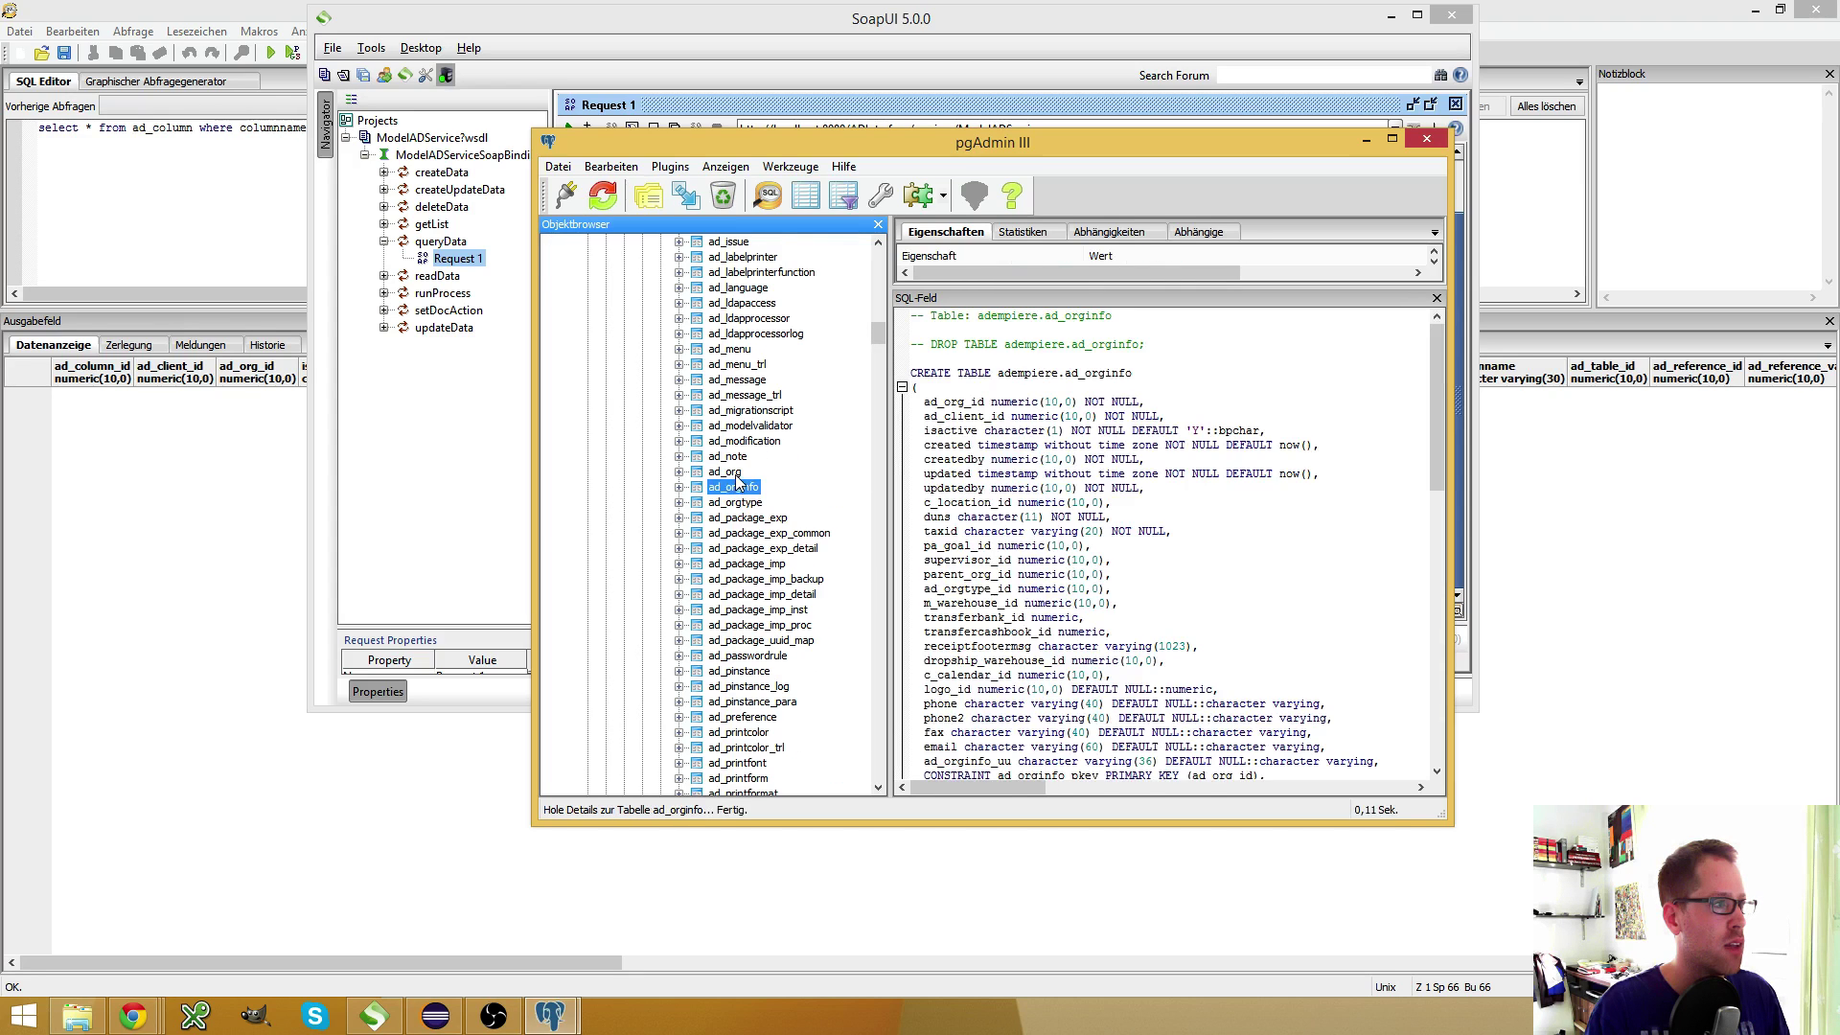
left_click(730, 472)
Copy the ad_org CREATE TABLE text into the SQL query window
left_click(915, 373)
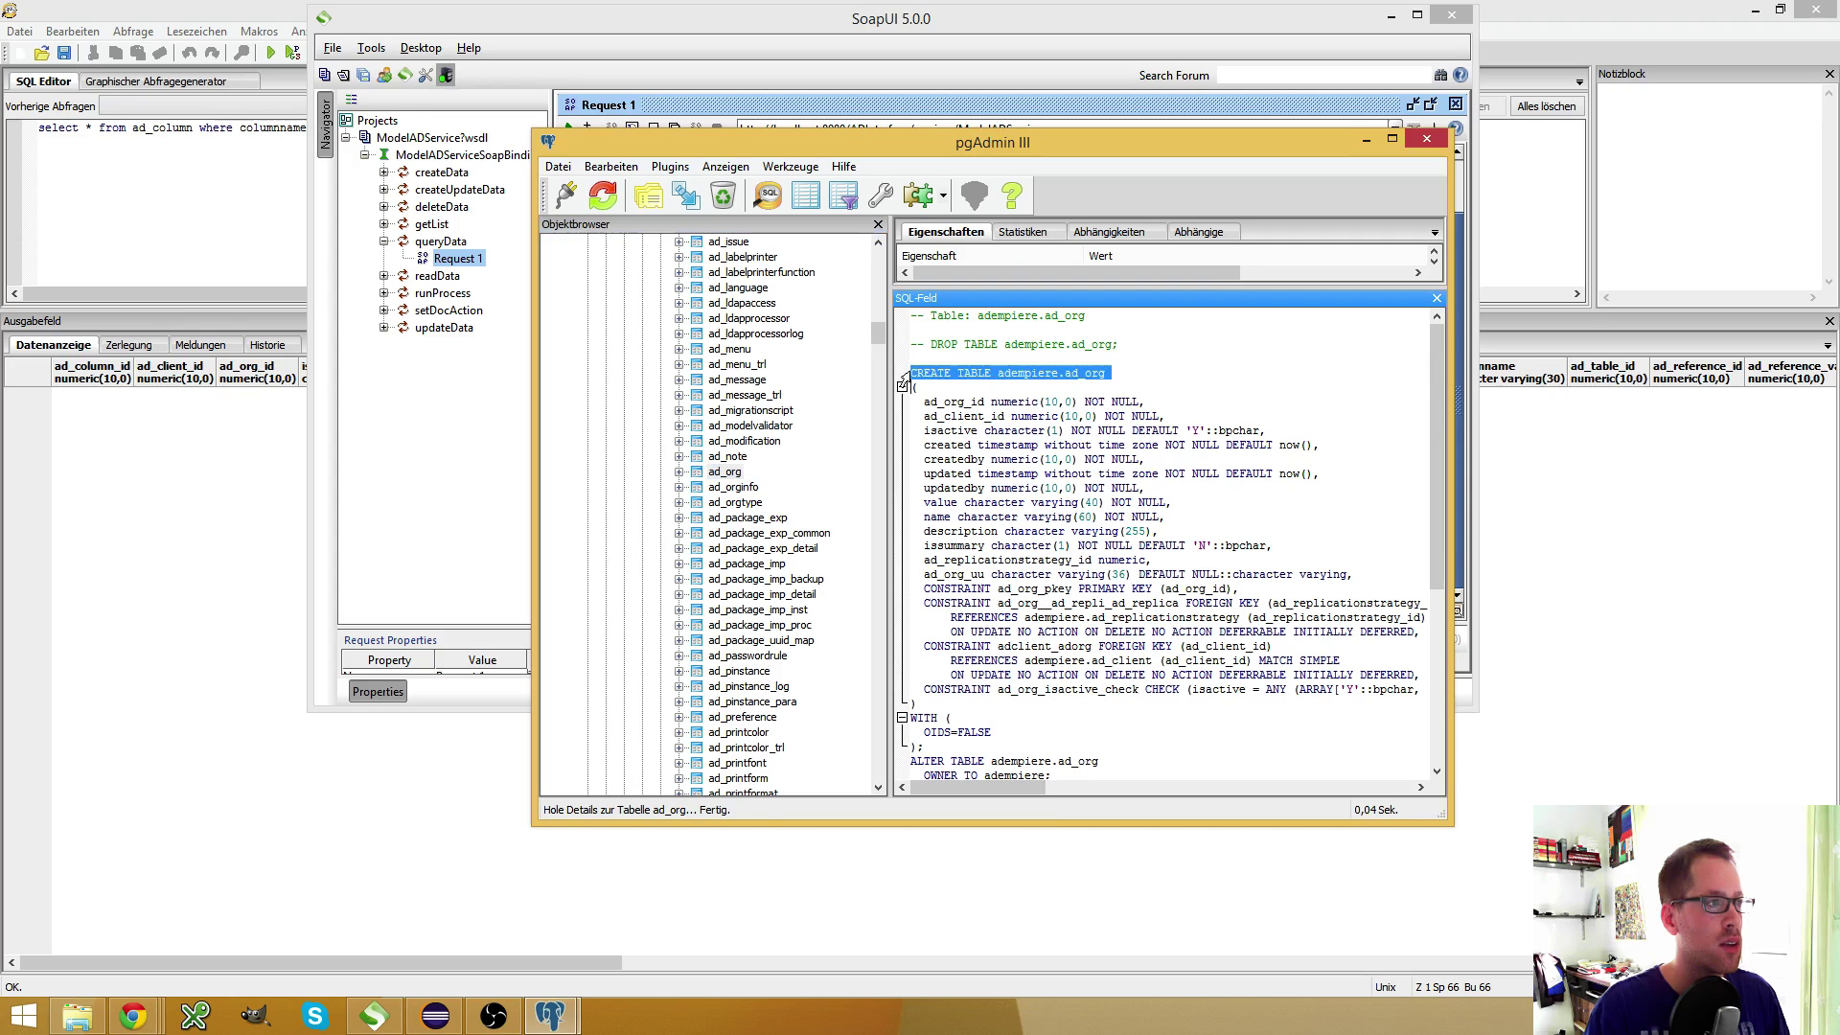
left_click(921, 386)
left_click_drag(915, 372, 1369, 580)
key("ctrl+c")
left_click(203, 291)
Paste the ad_org table definition and rename the table to eve_process_para
key("ctrl+v")
key("Up")
key("Up")
key("Up")
key("Up")
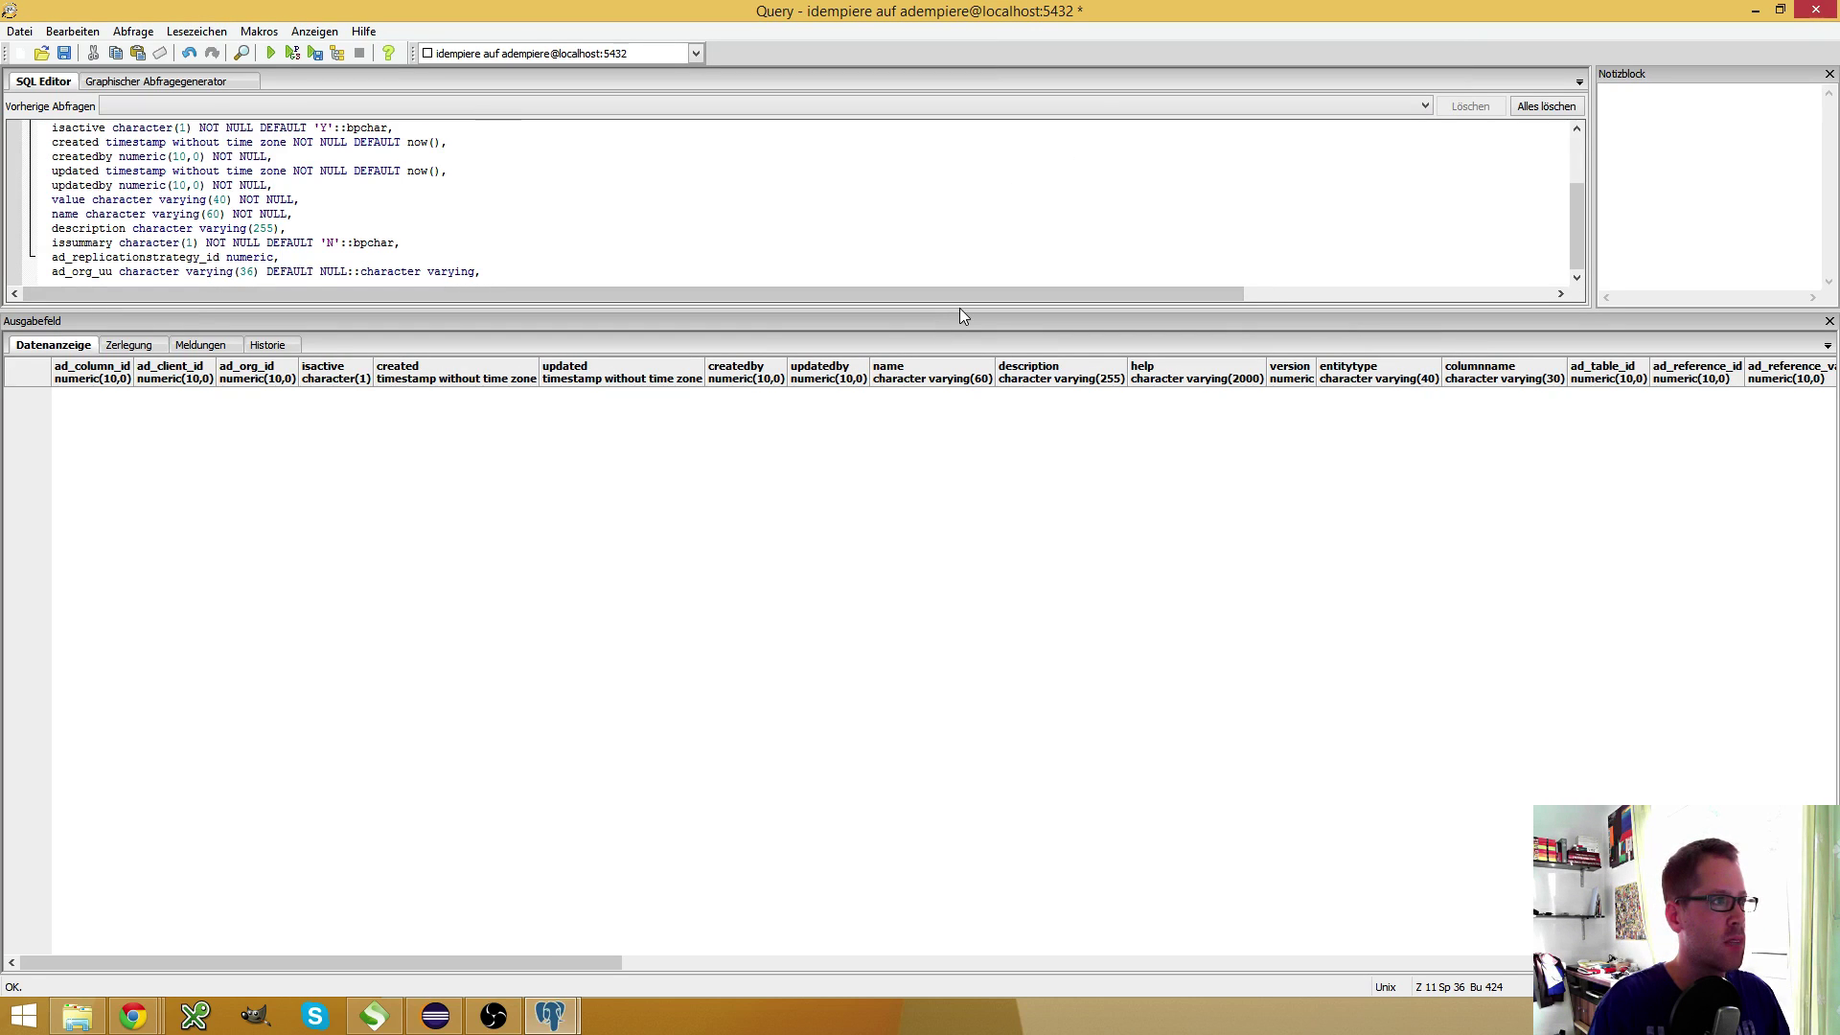
left_click_drag(958, 308, 1039, 529)
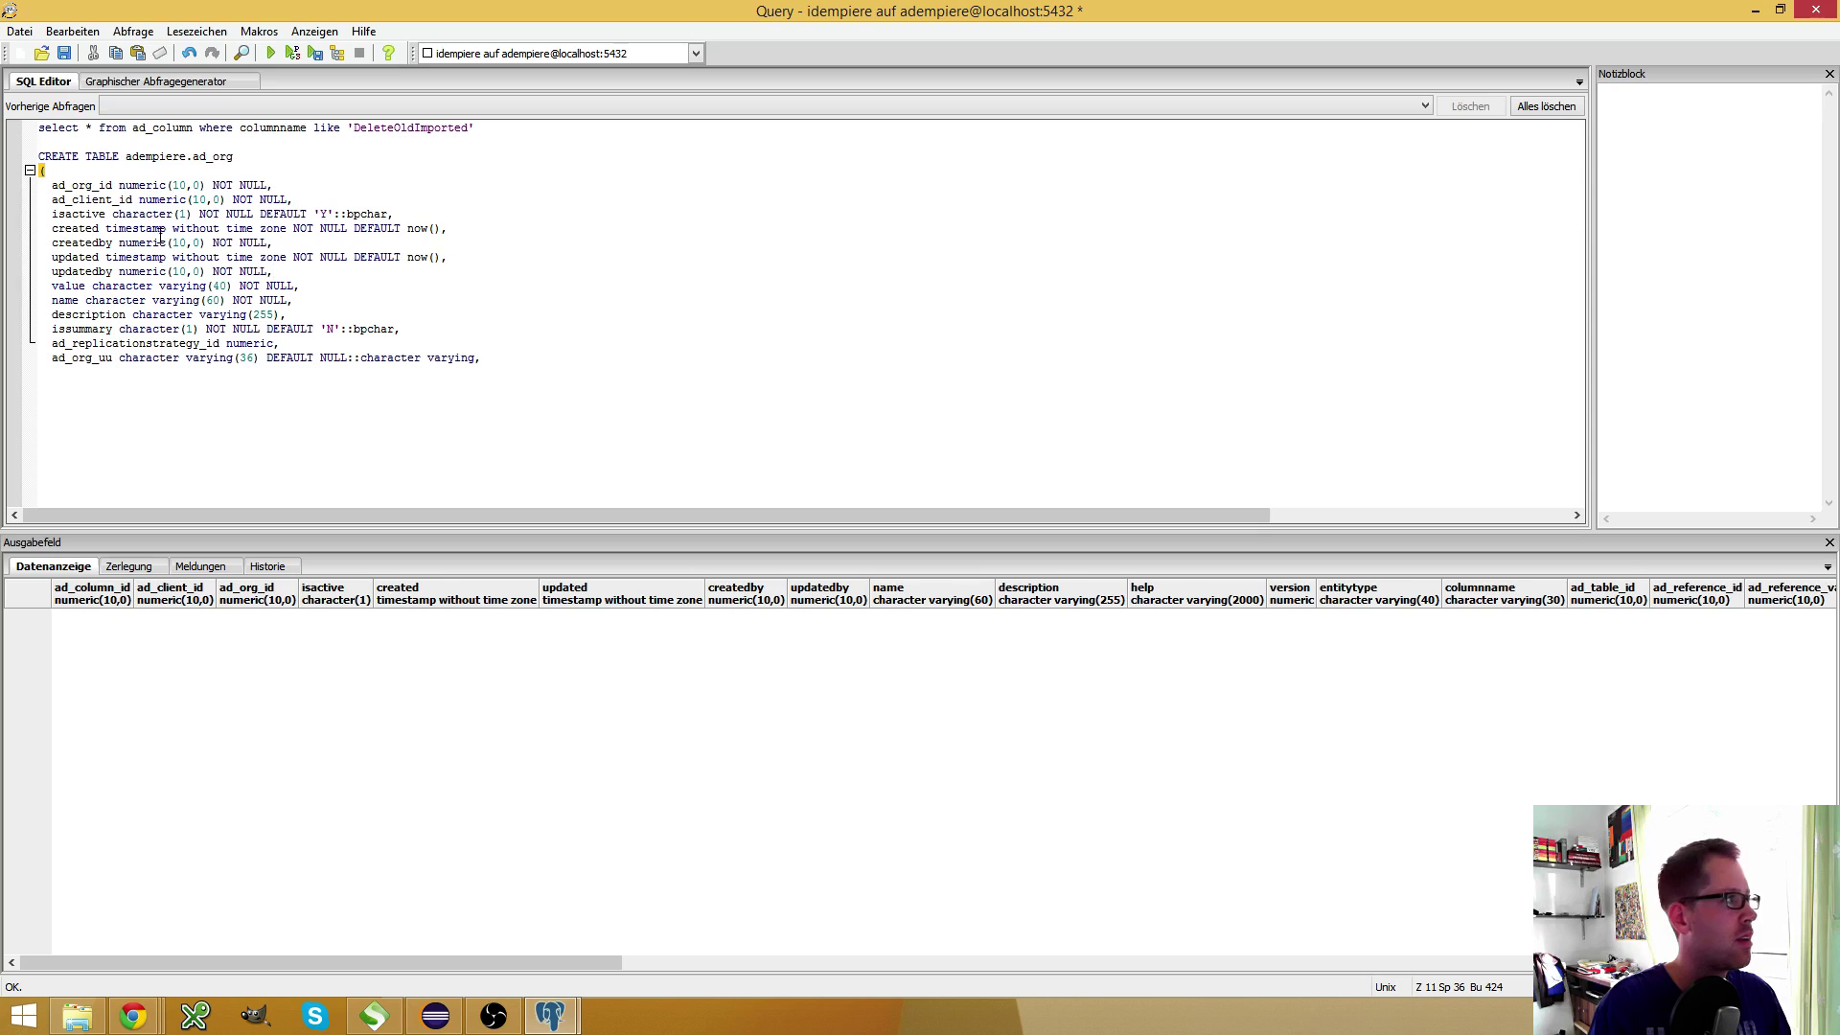
left_click(233, 156)
key("ctrl+shift+Left")
key("ctrl+shift+Left")
key("ctrl+shift+Left")
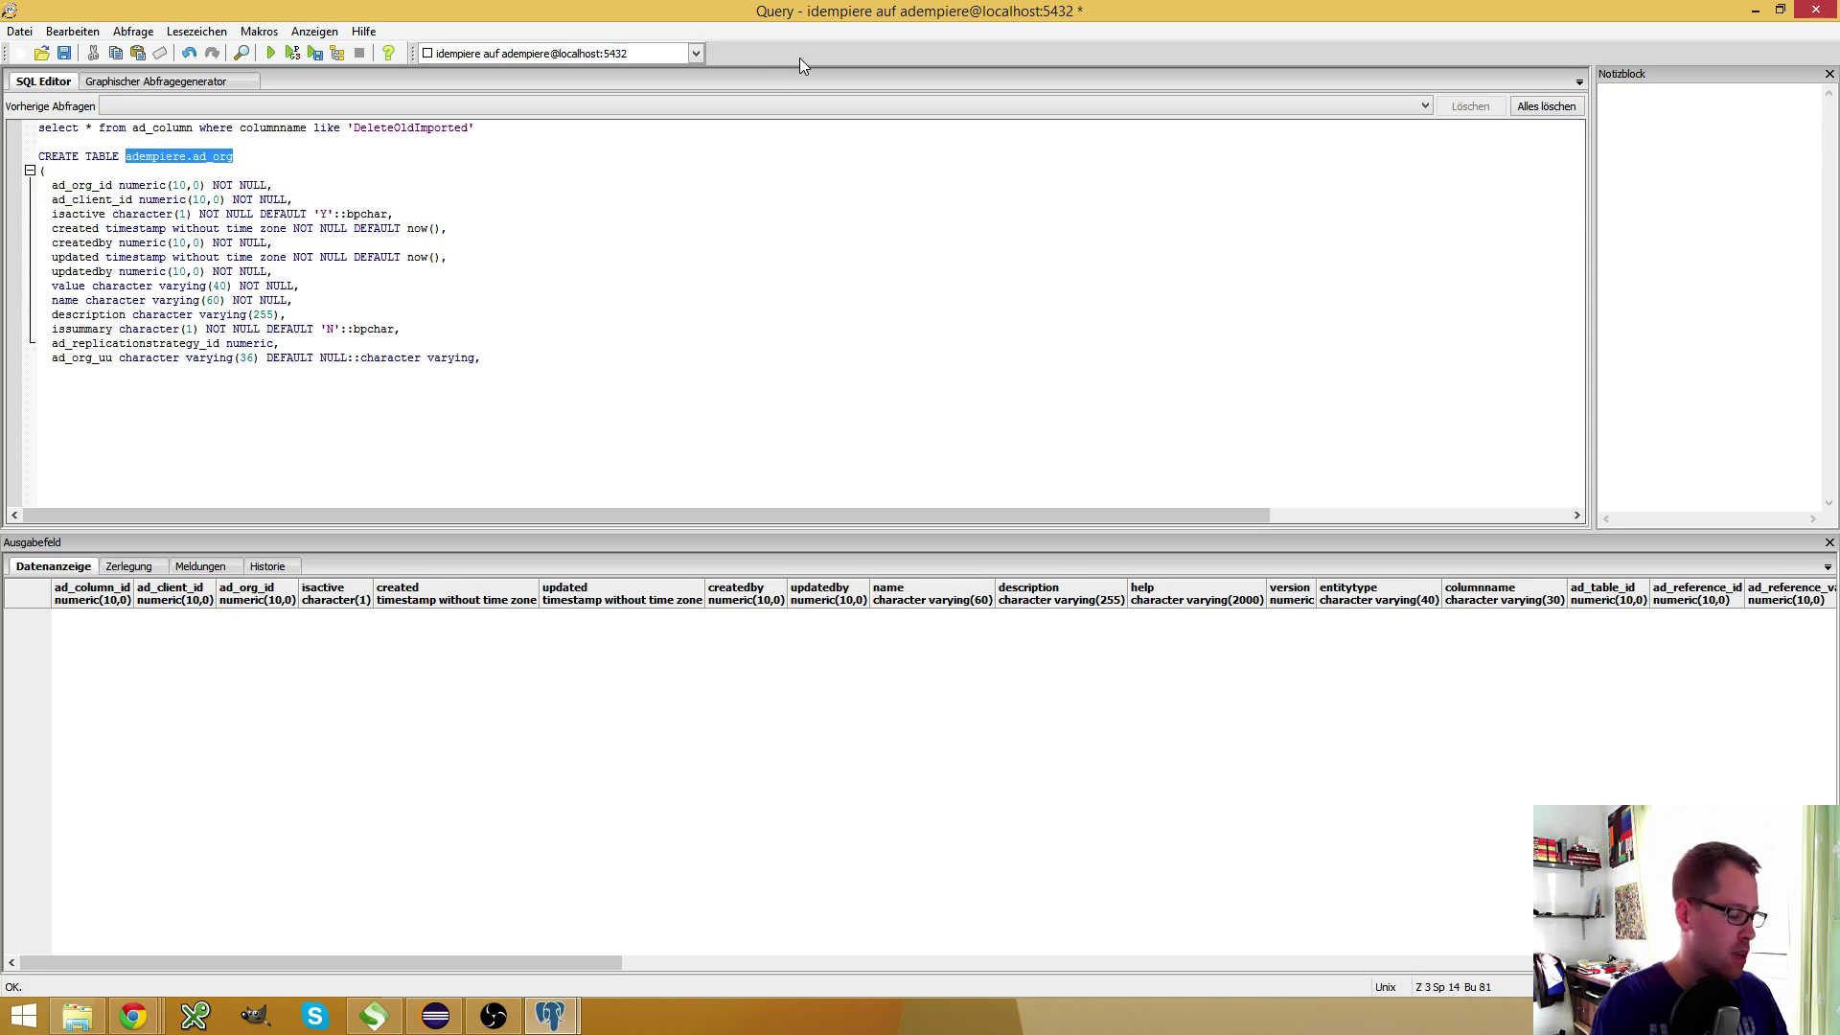
type("eve_process_p")
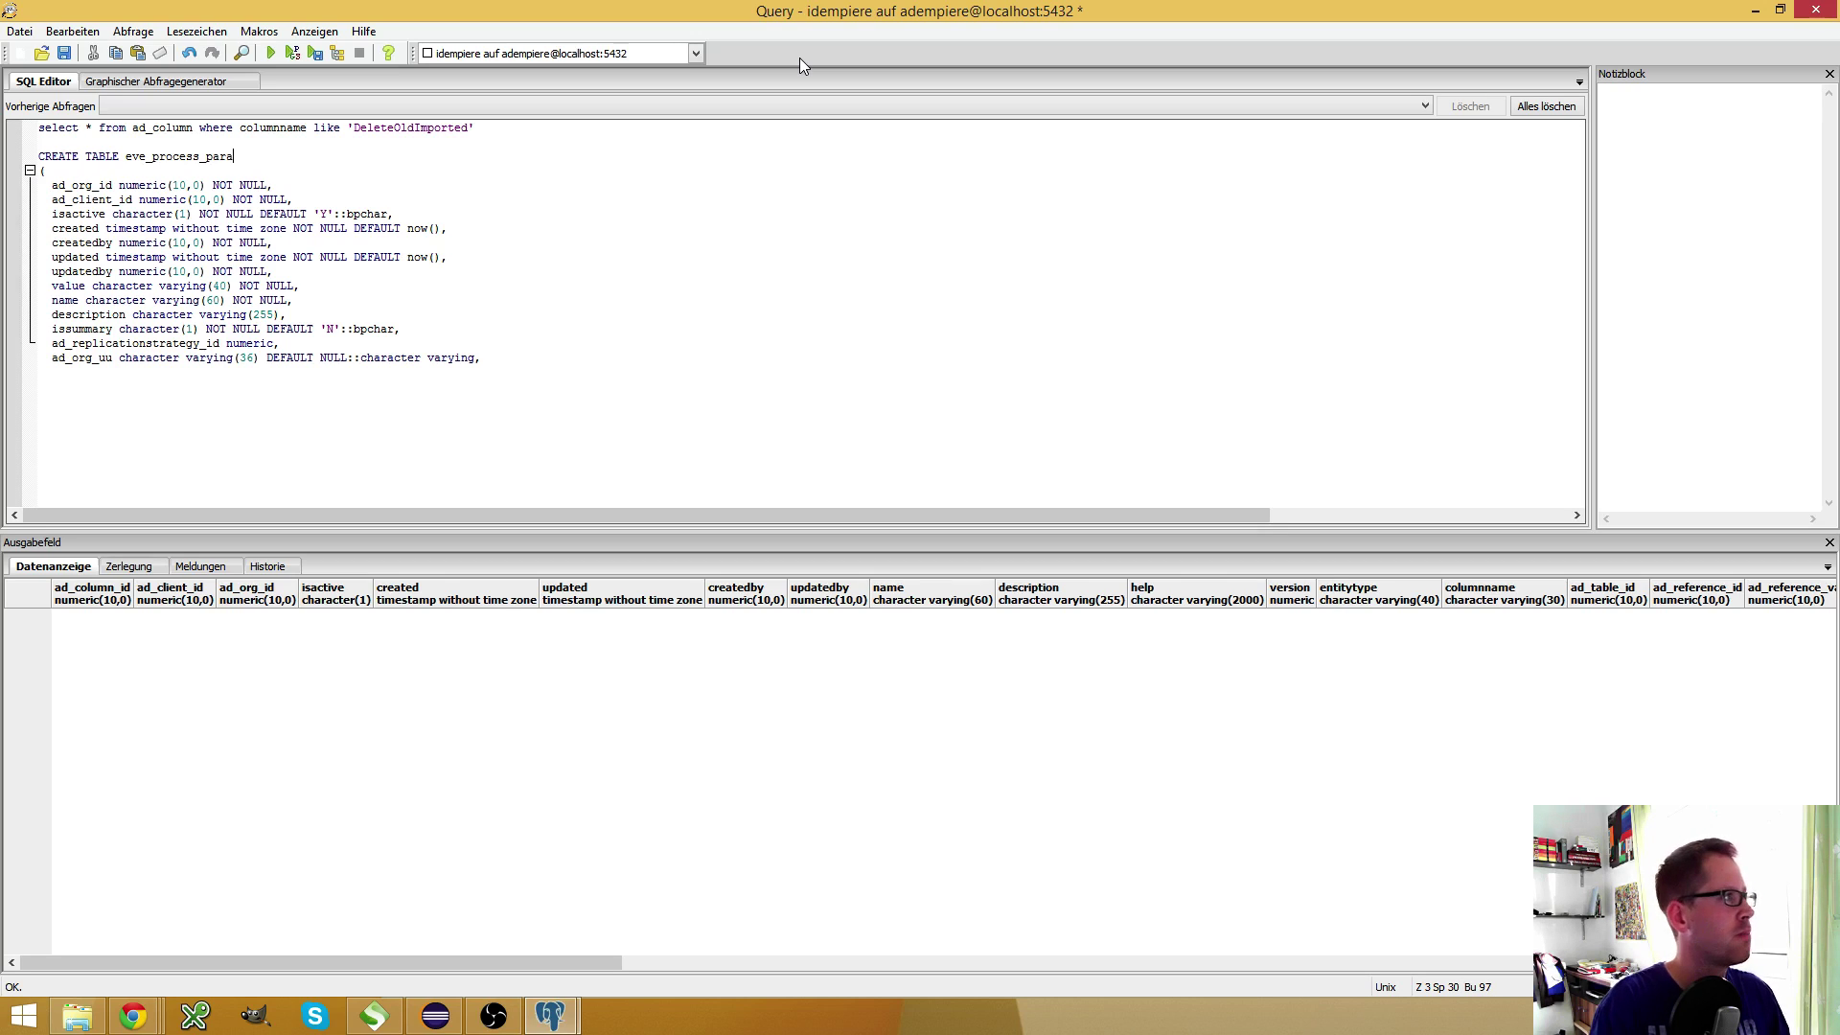
key("ctrl+shift+Left")
key("ctrl+shift+Left")
key("ctrl+shift+Right")
key("ctrl+c")
Rename the ID and UU columns to eve_process_para_id and eve_process_para_uu, and delete the unneeded ad_org columns
key("Down")
key("Down")
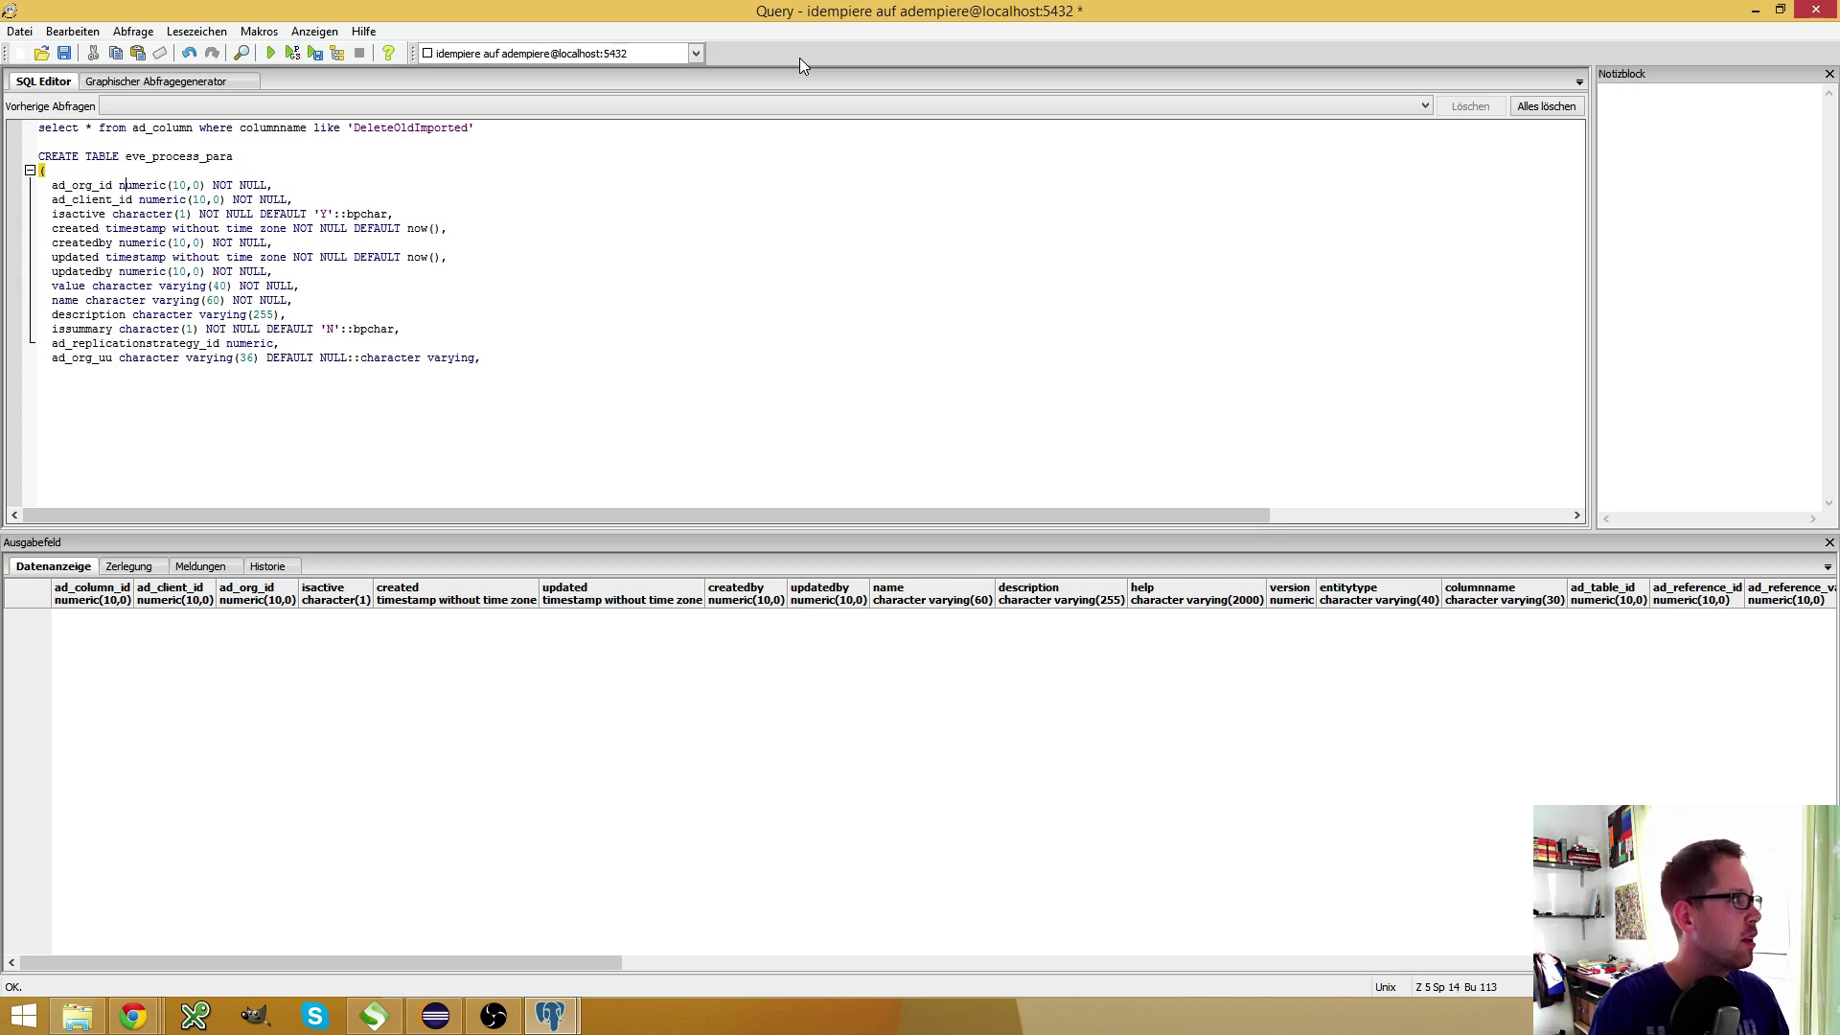
key("ctrl+shift+Left")
key("ctrl+v")
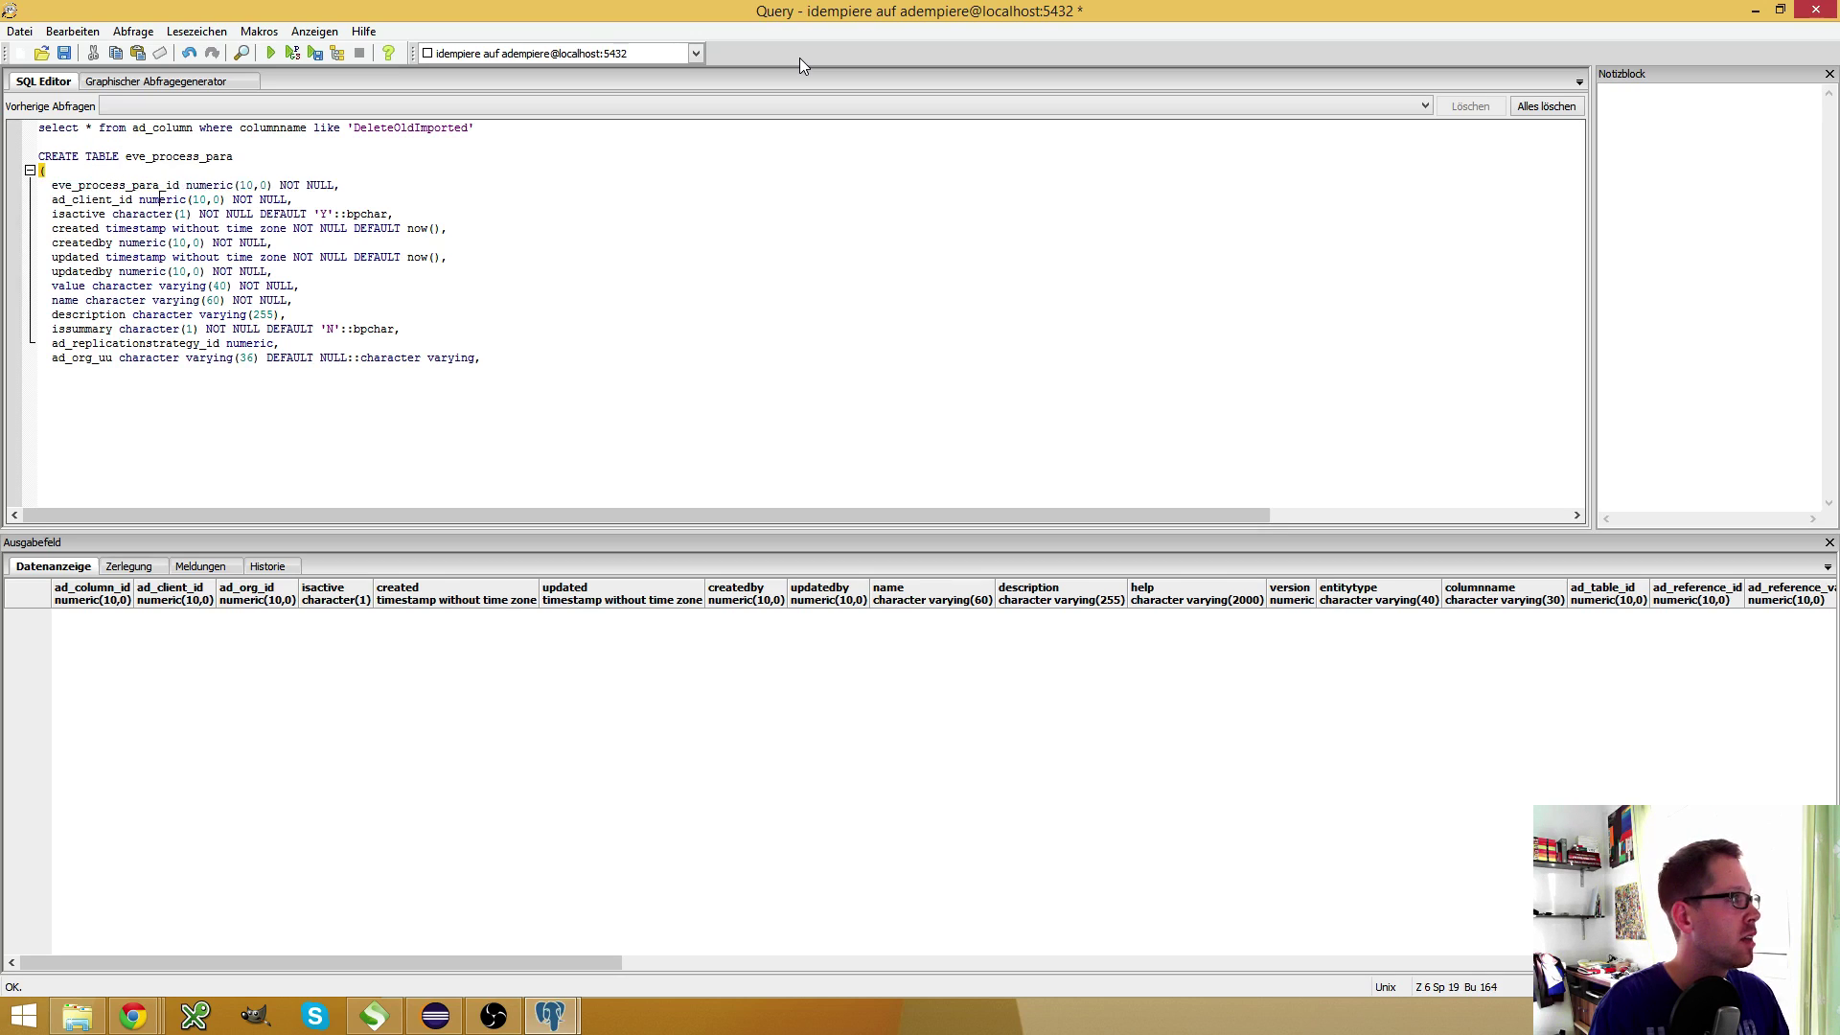
key("Down")
key("Down")
key("Down")
key("Down")
key("Home")
key("ctrl+shift+Right")
key("shift+Left")
key("shift+Left")
key("shift+Left")
key("shift+Left")
key("ctrl+v")
key("ctrl+shift+Home")
key("shift+Down")
key("shift+Down")
key("shift+Down")
key("shift+Down")
key("shift+Down")
key("shift+Down")
key("shift+Down")
key("shift+Down")
key("shift+Down")
key("shift+Down")
key("shift+Down")
key("Delete")
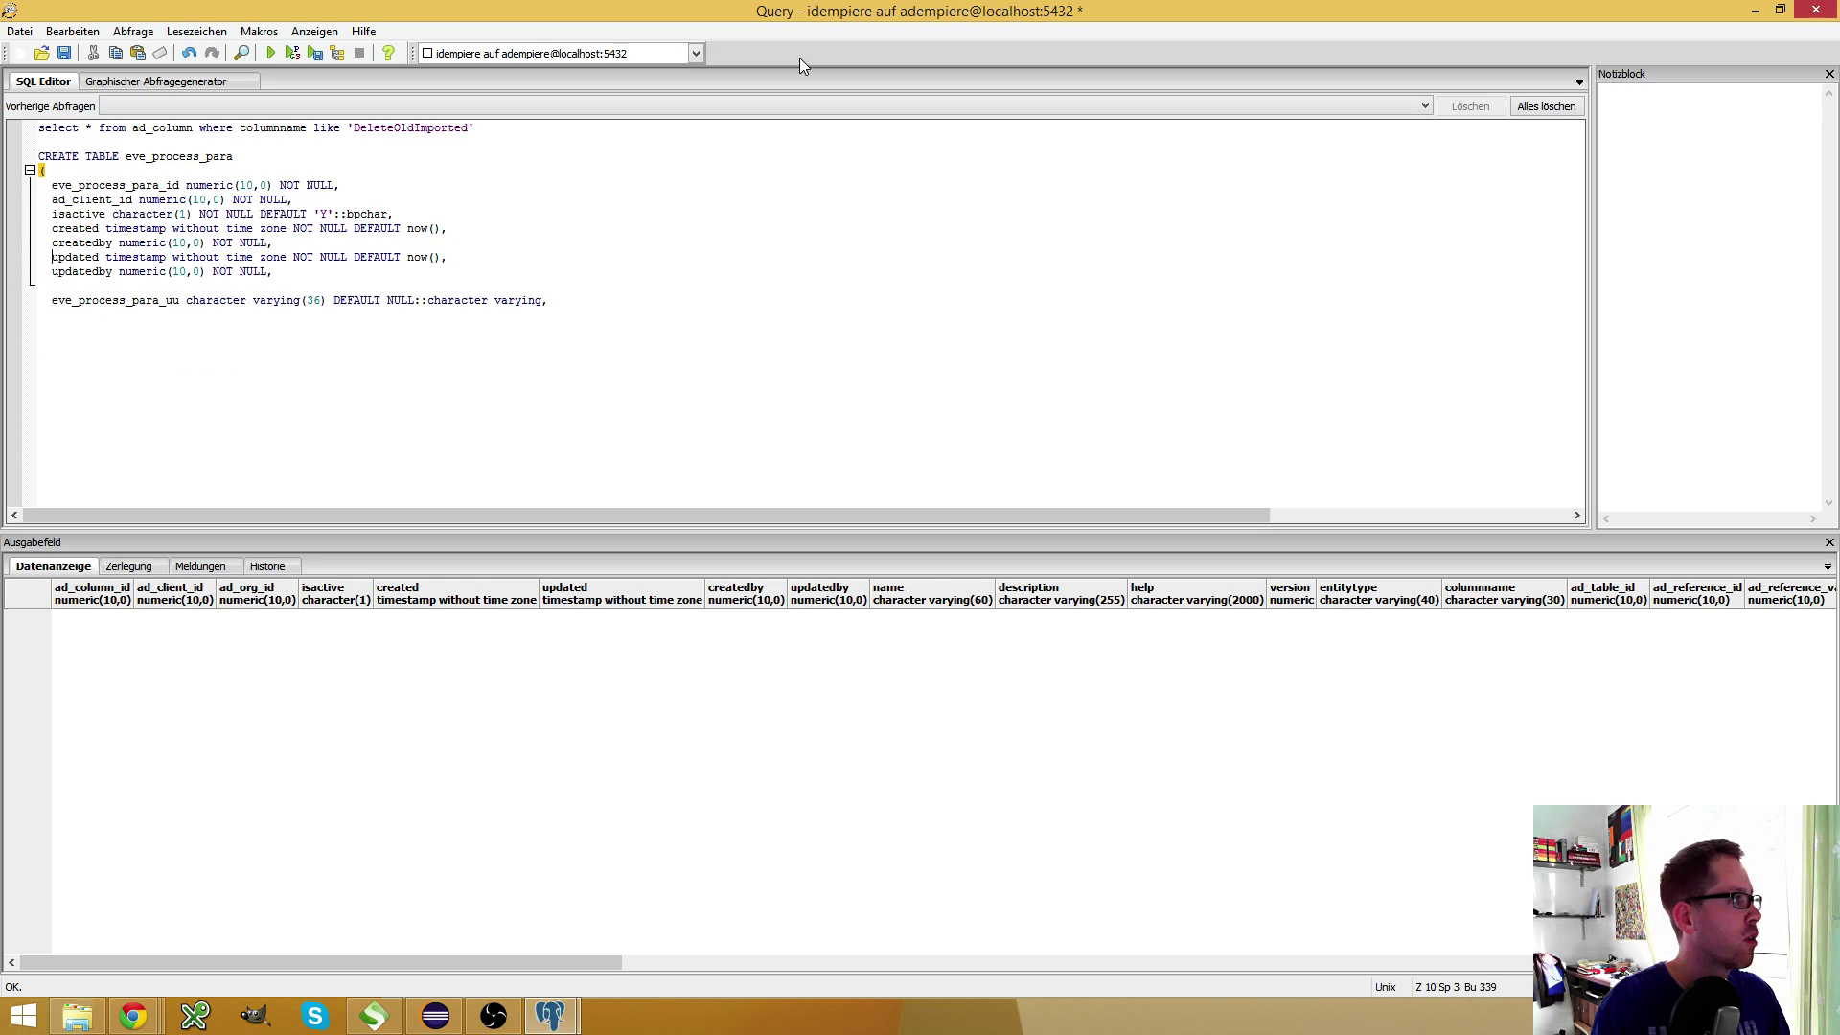
Add an ad_org_id column by duplicating the ad_client_id line, and remove the stray empty line
key("Up")
key("Up")
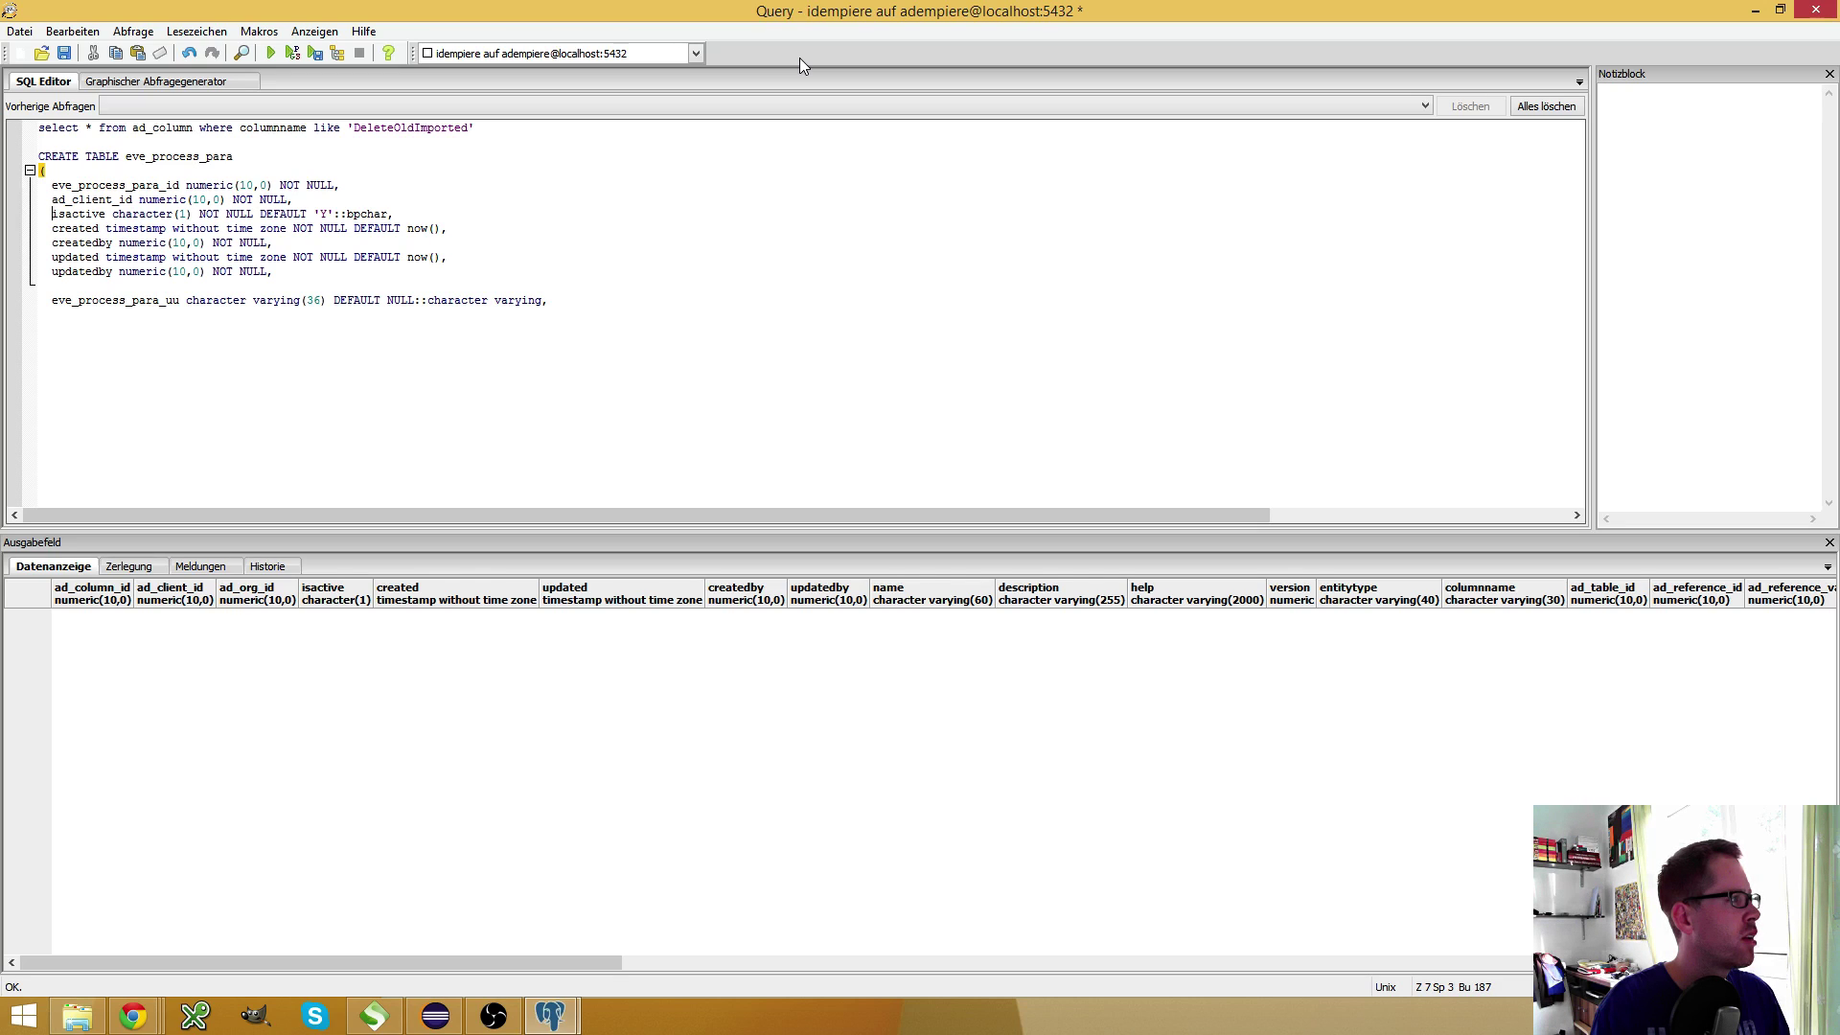
key("Home")
key("Return")
key("Up")
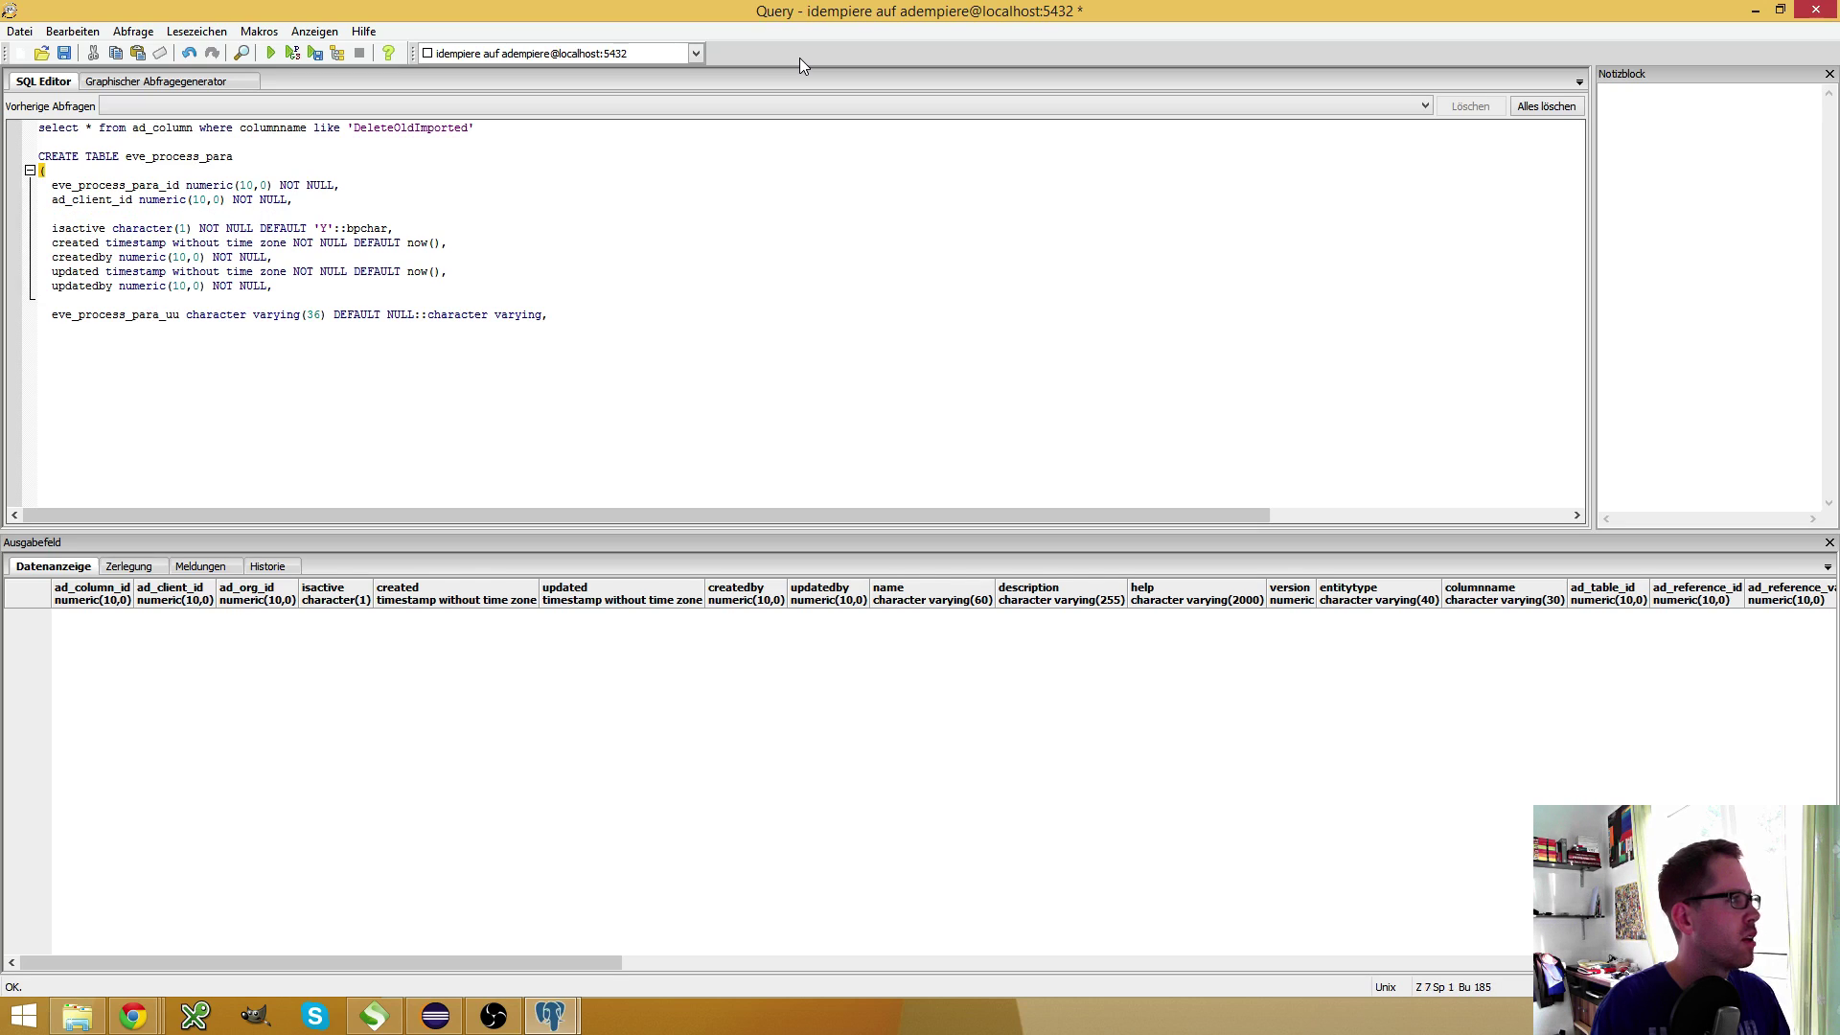
key("Up")
key("Home")
key("shift+End")
key("ctrl+c")
key("Down")
key("ctrl+v")
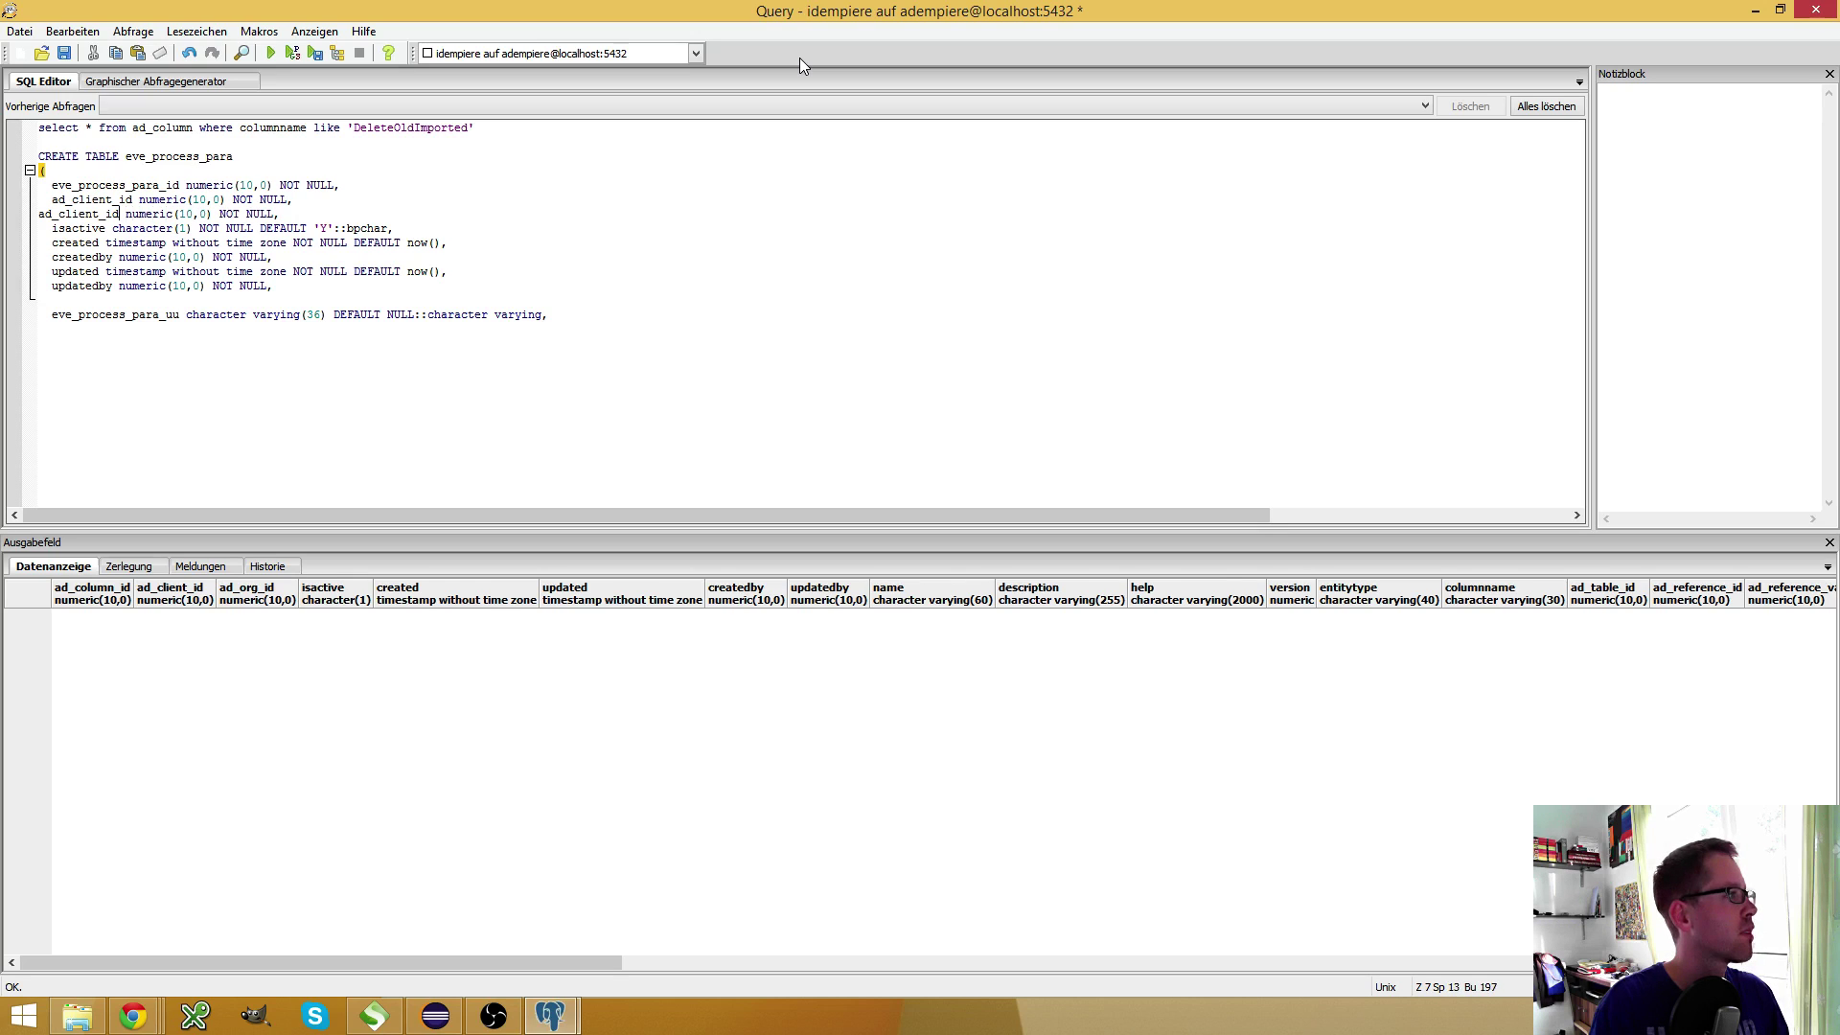
key("shift+Left")
key("shift+Left")
key("shift+Left")
key("shift+Left")
key("shift+Left")
key("shift+Left")
type("org")
key("Home")
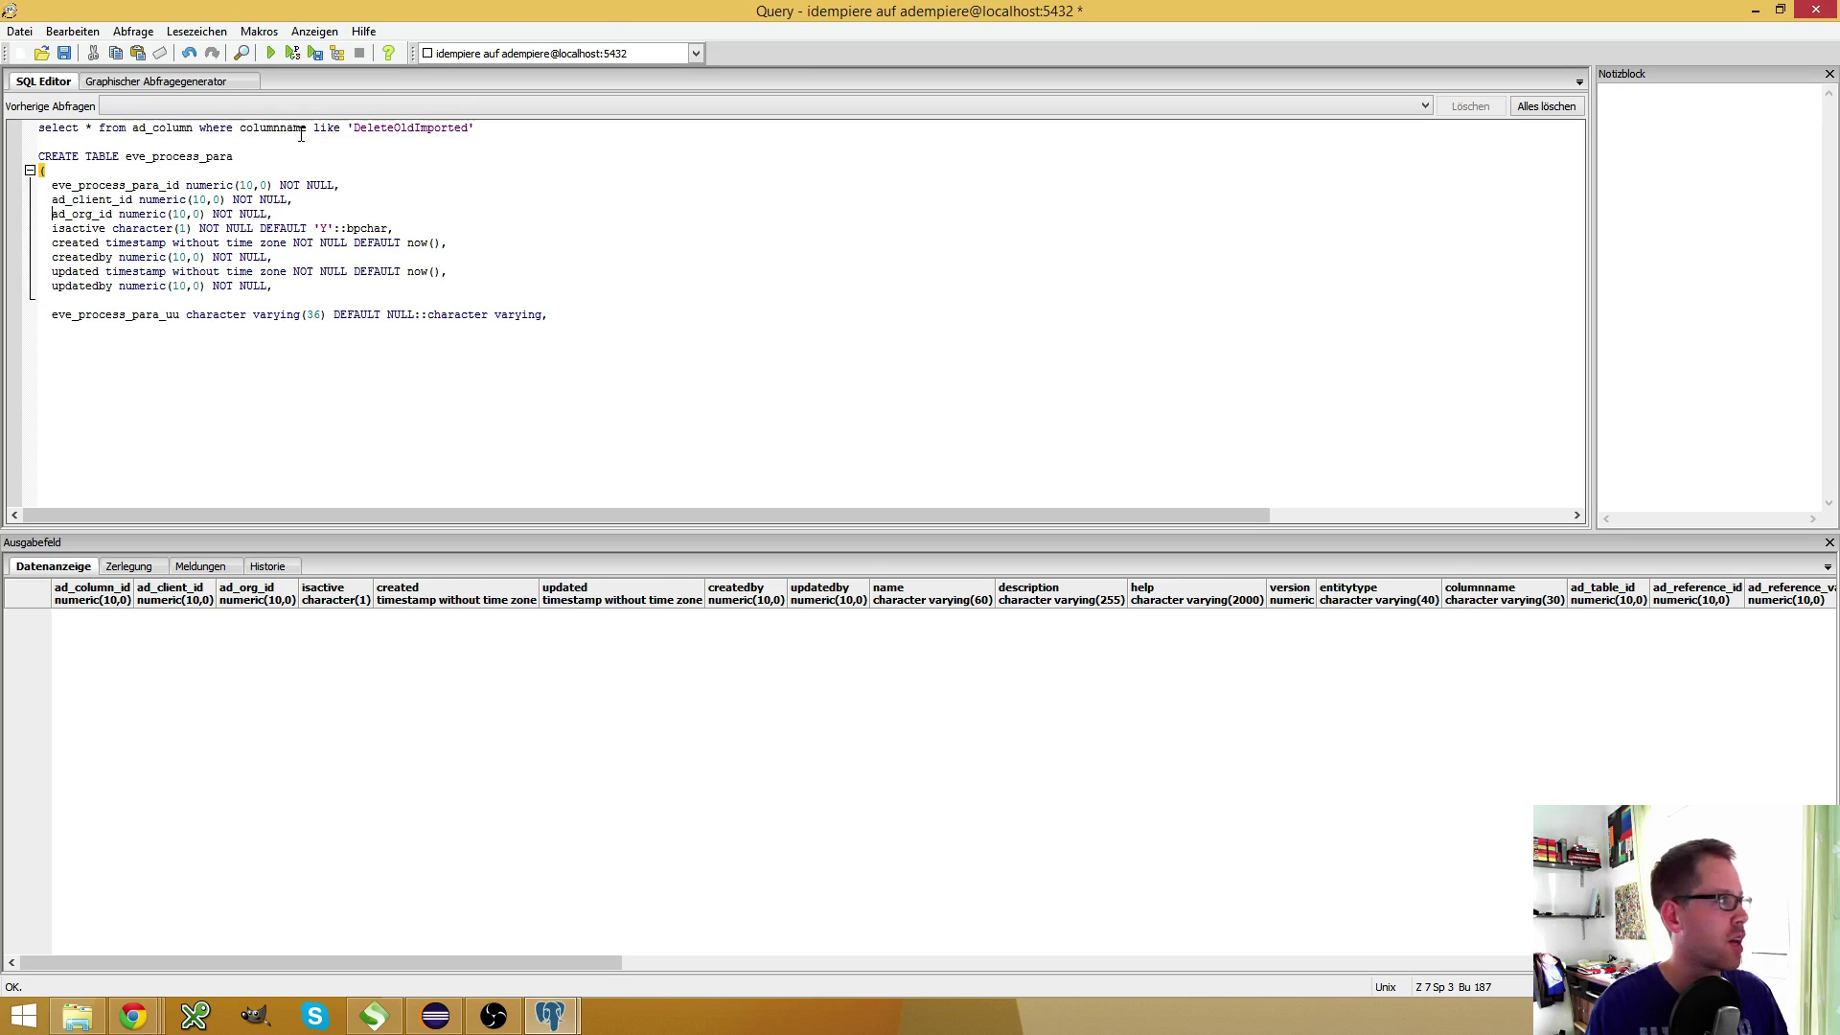
left_click(186, 301)
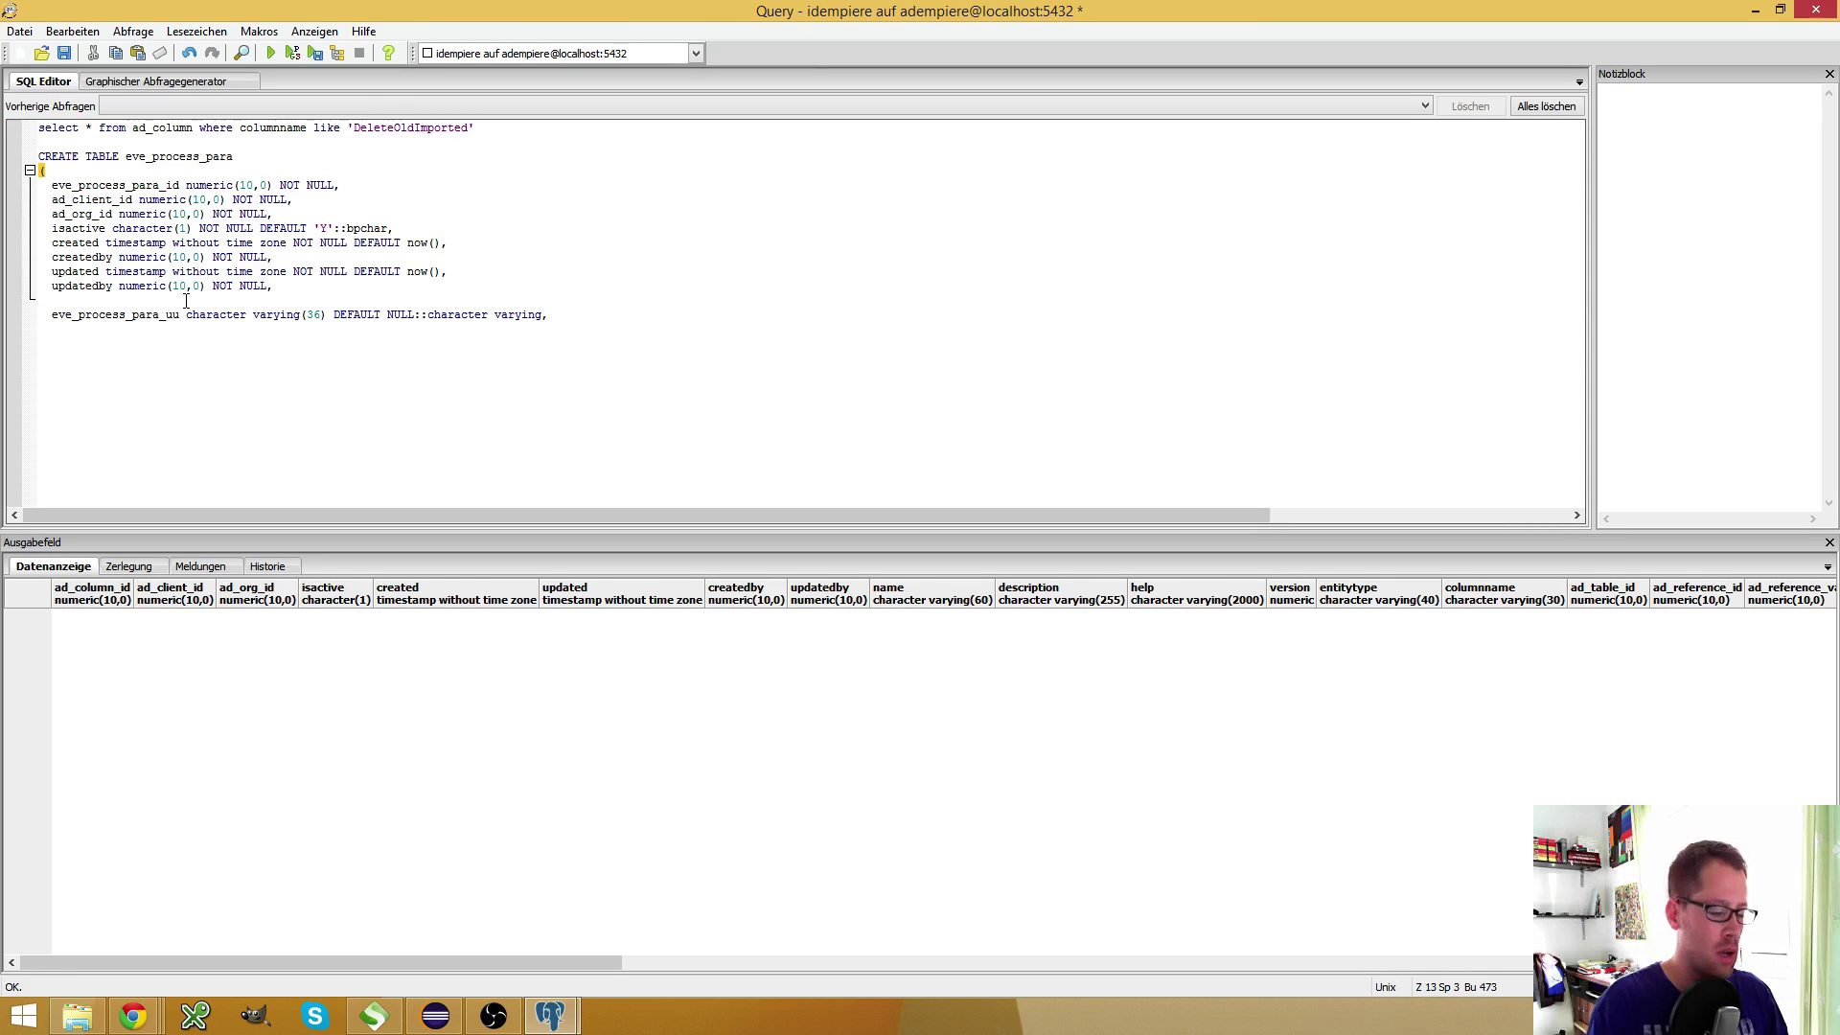
key("Delete")
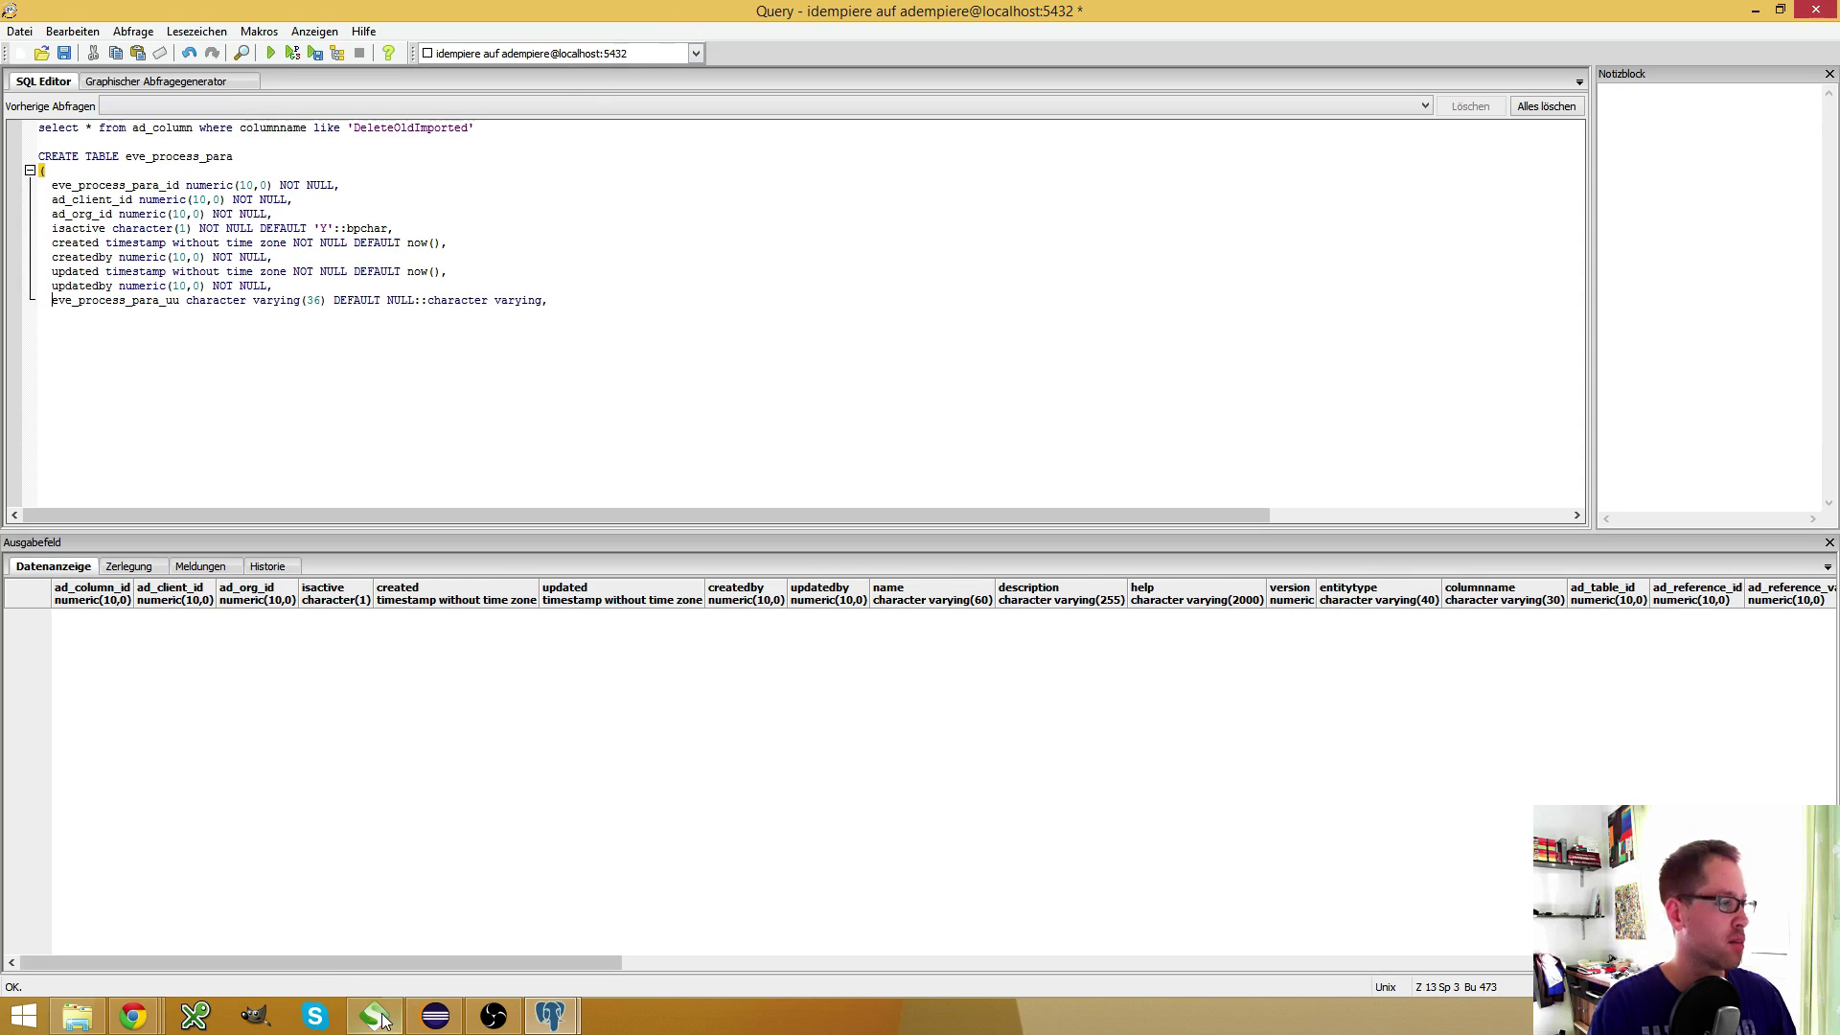
Add DeleteOldImported and IsValidateOnly column lines, copying the names from iDempiere's process parameters
left_click(136, 1018)
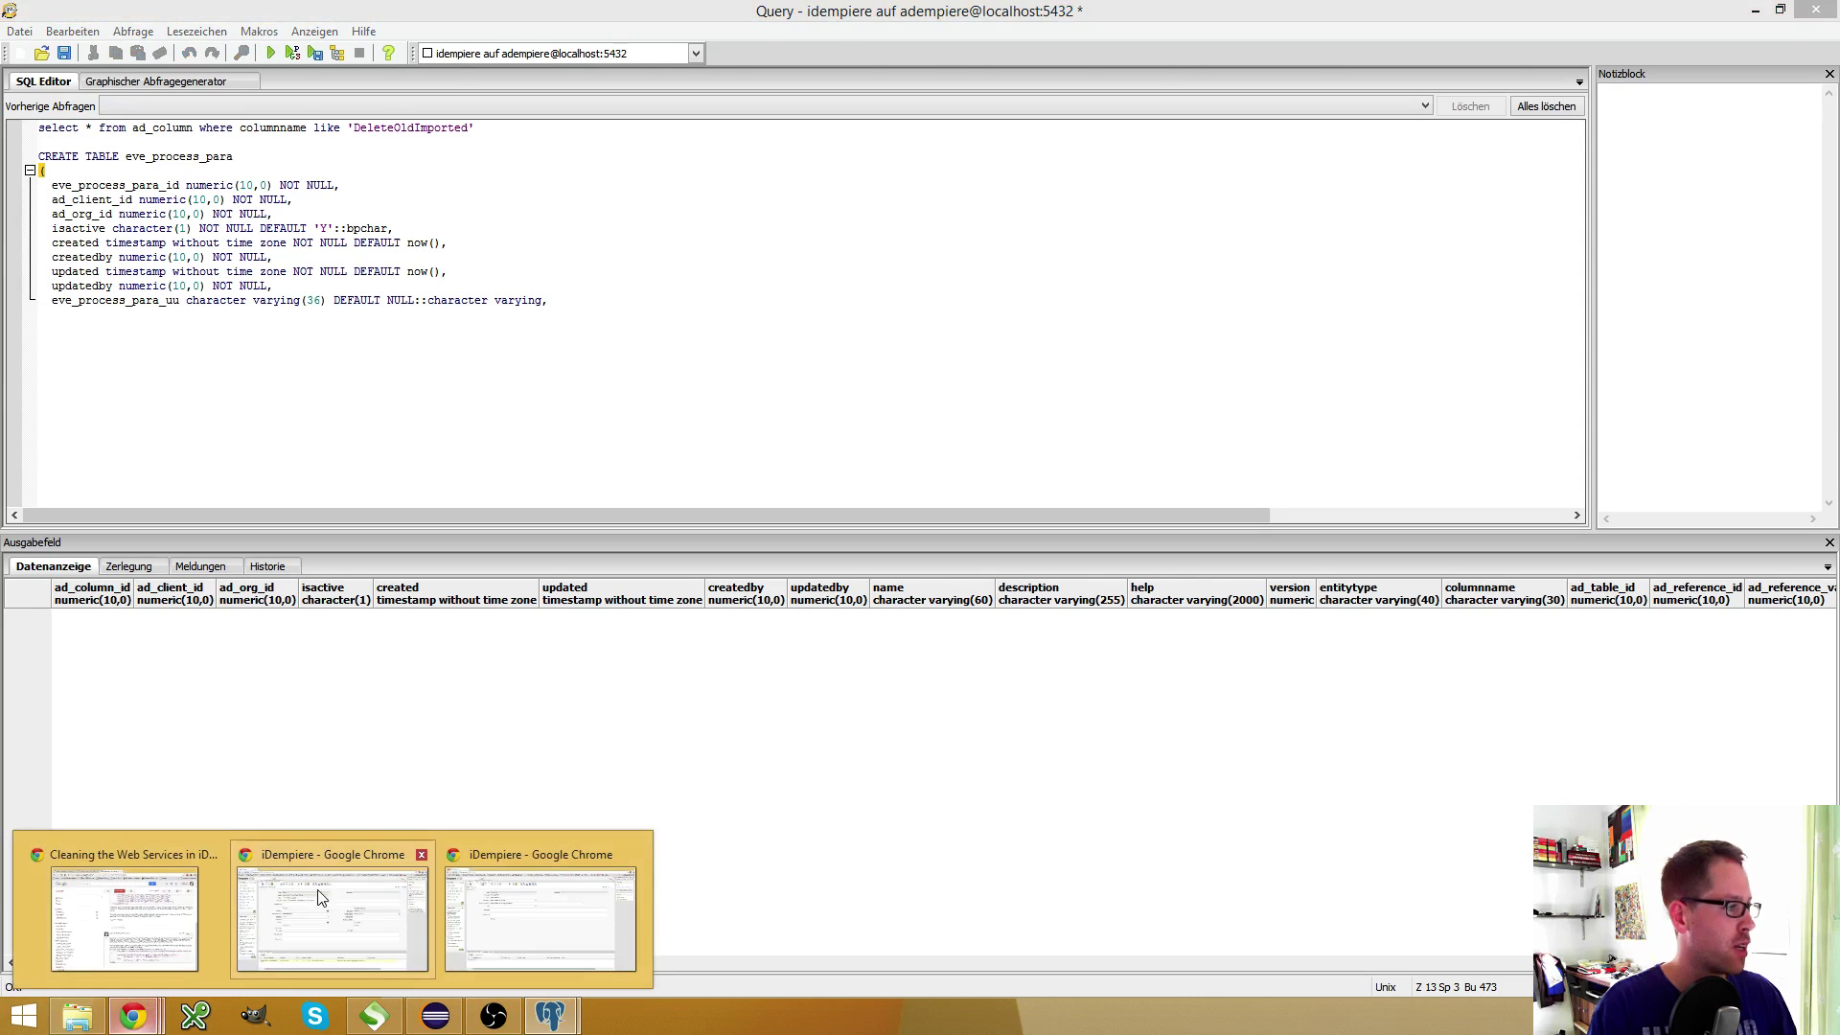
left_click(332, 910)
double_click(497, 448)
key("ctrl+c")
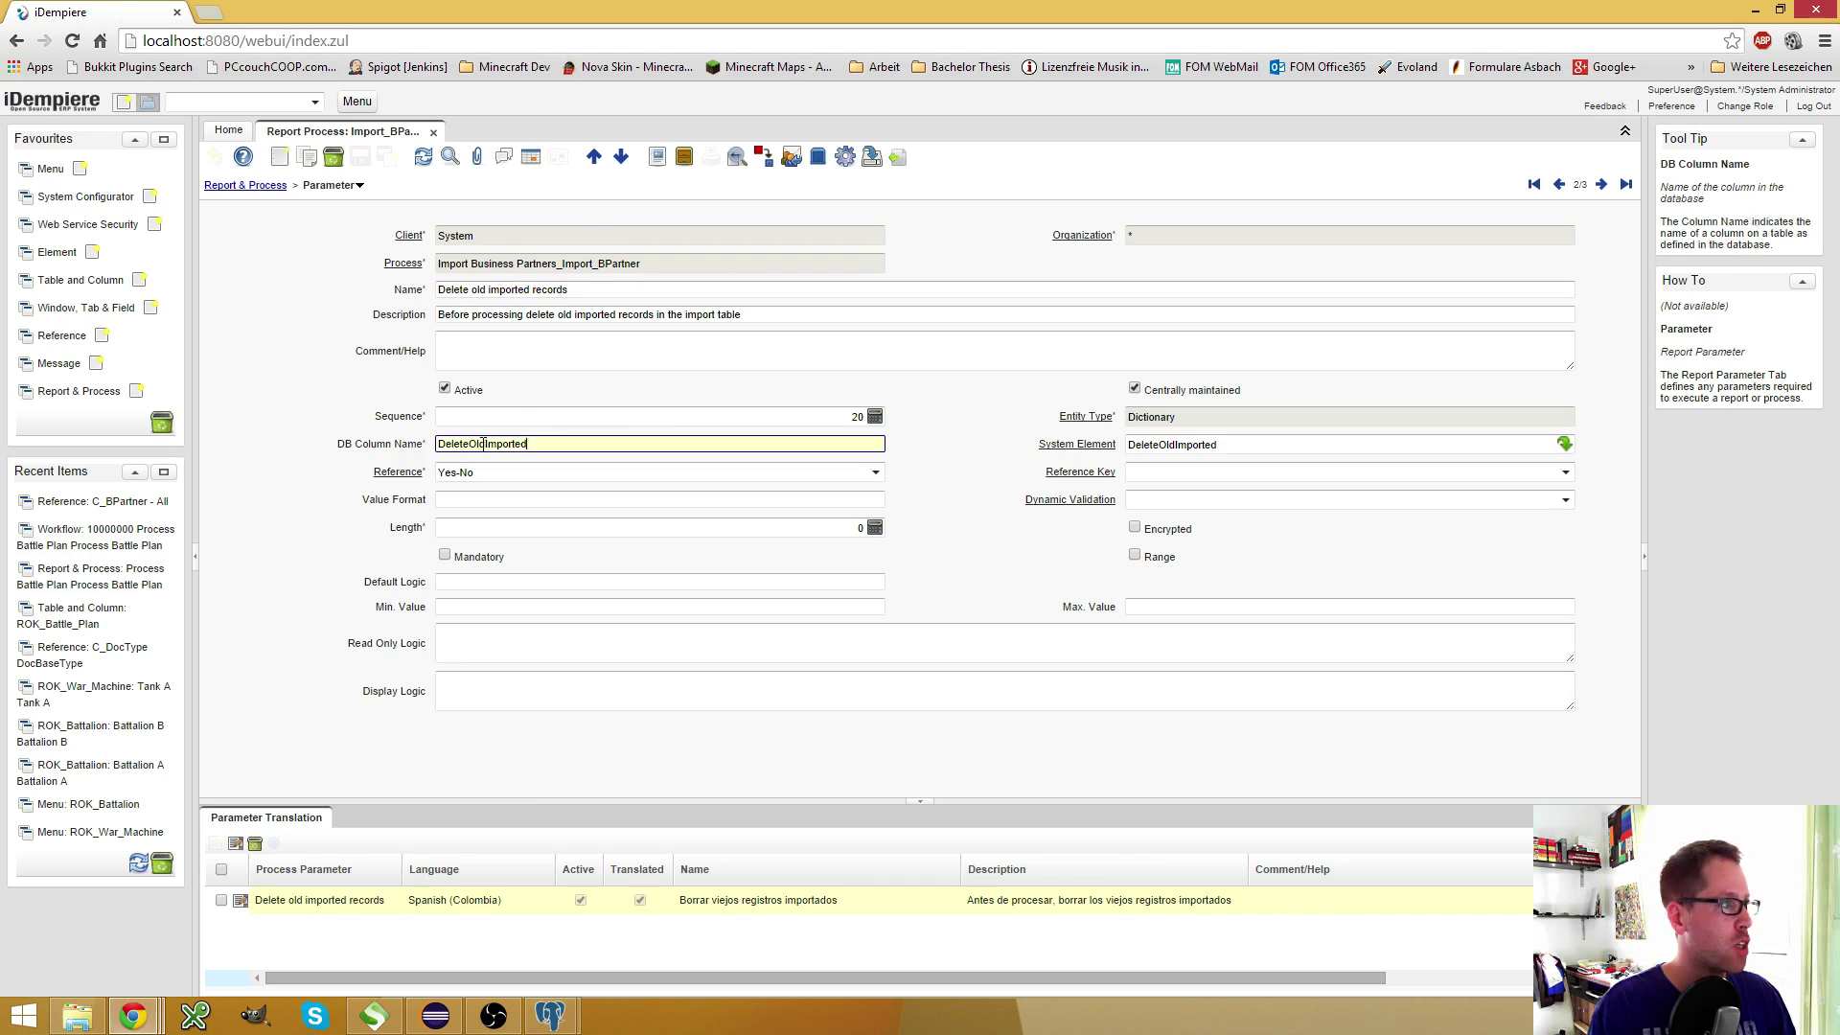
key("alt+Tab")
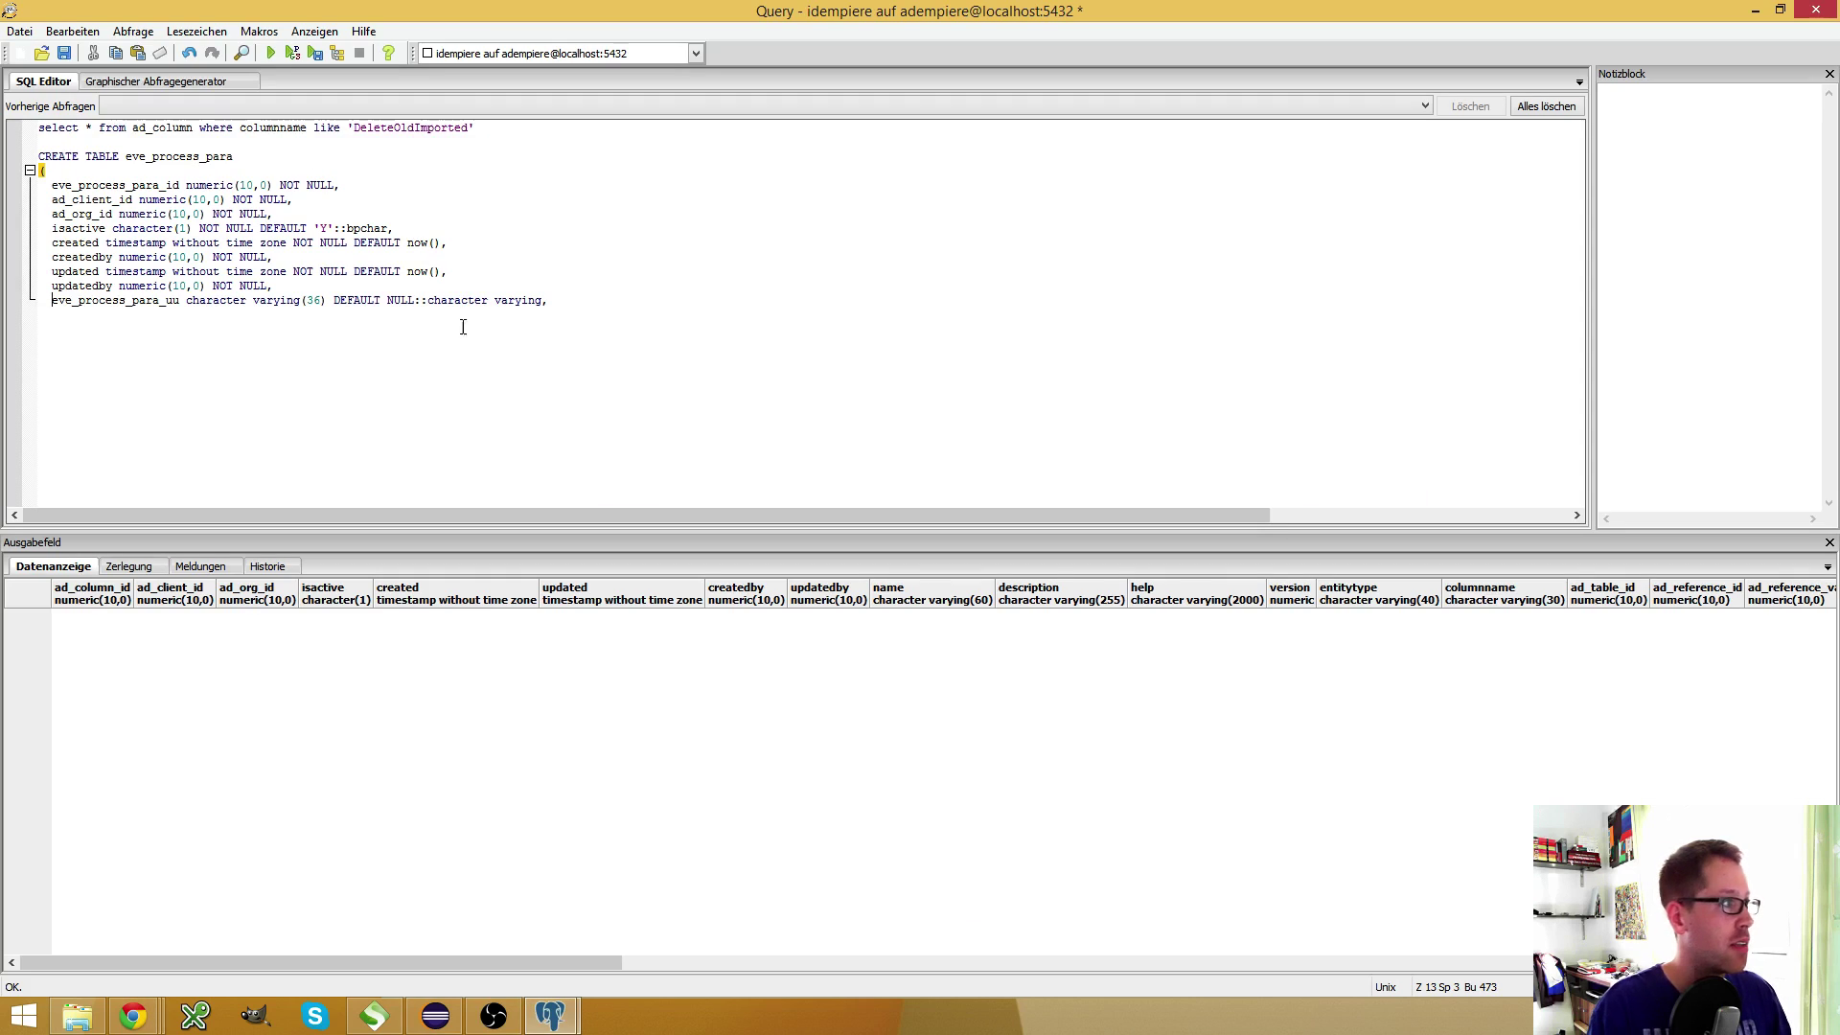
key("Return")
key("ctrl+v")
key("alt+Tab")
left_click(1609, 189)
double_click(673, 445)
key("ctrl+c")
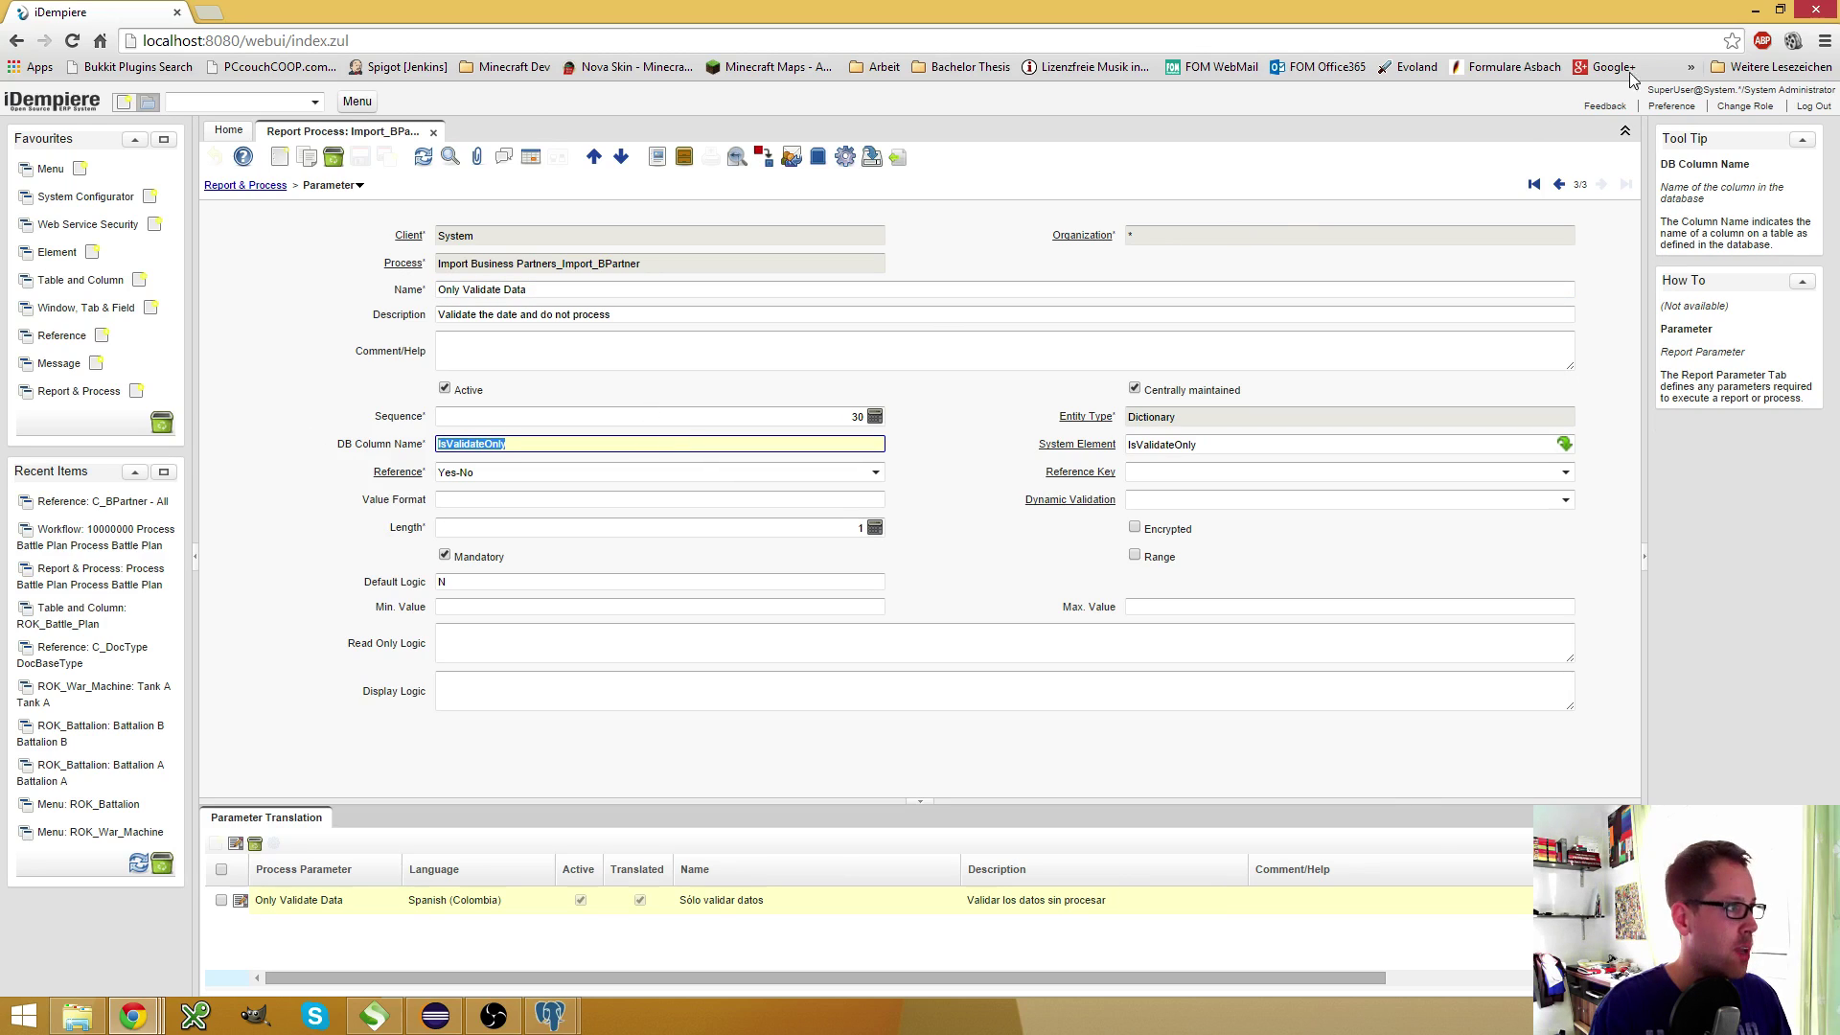
left_click(1559, 184)
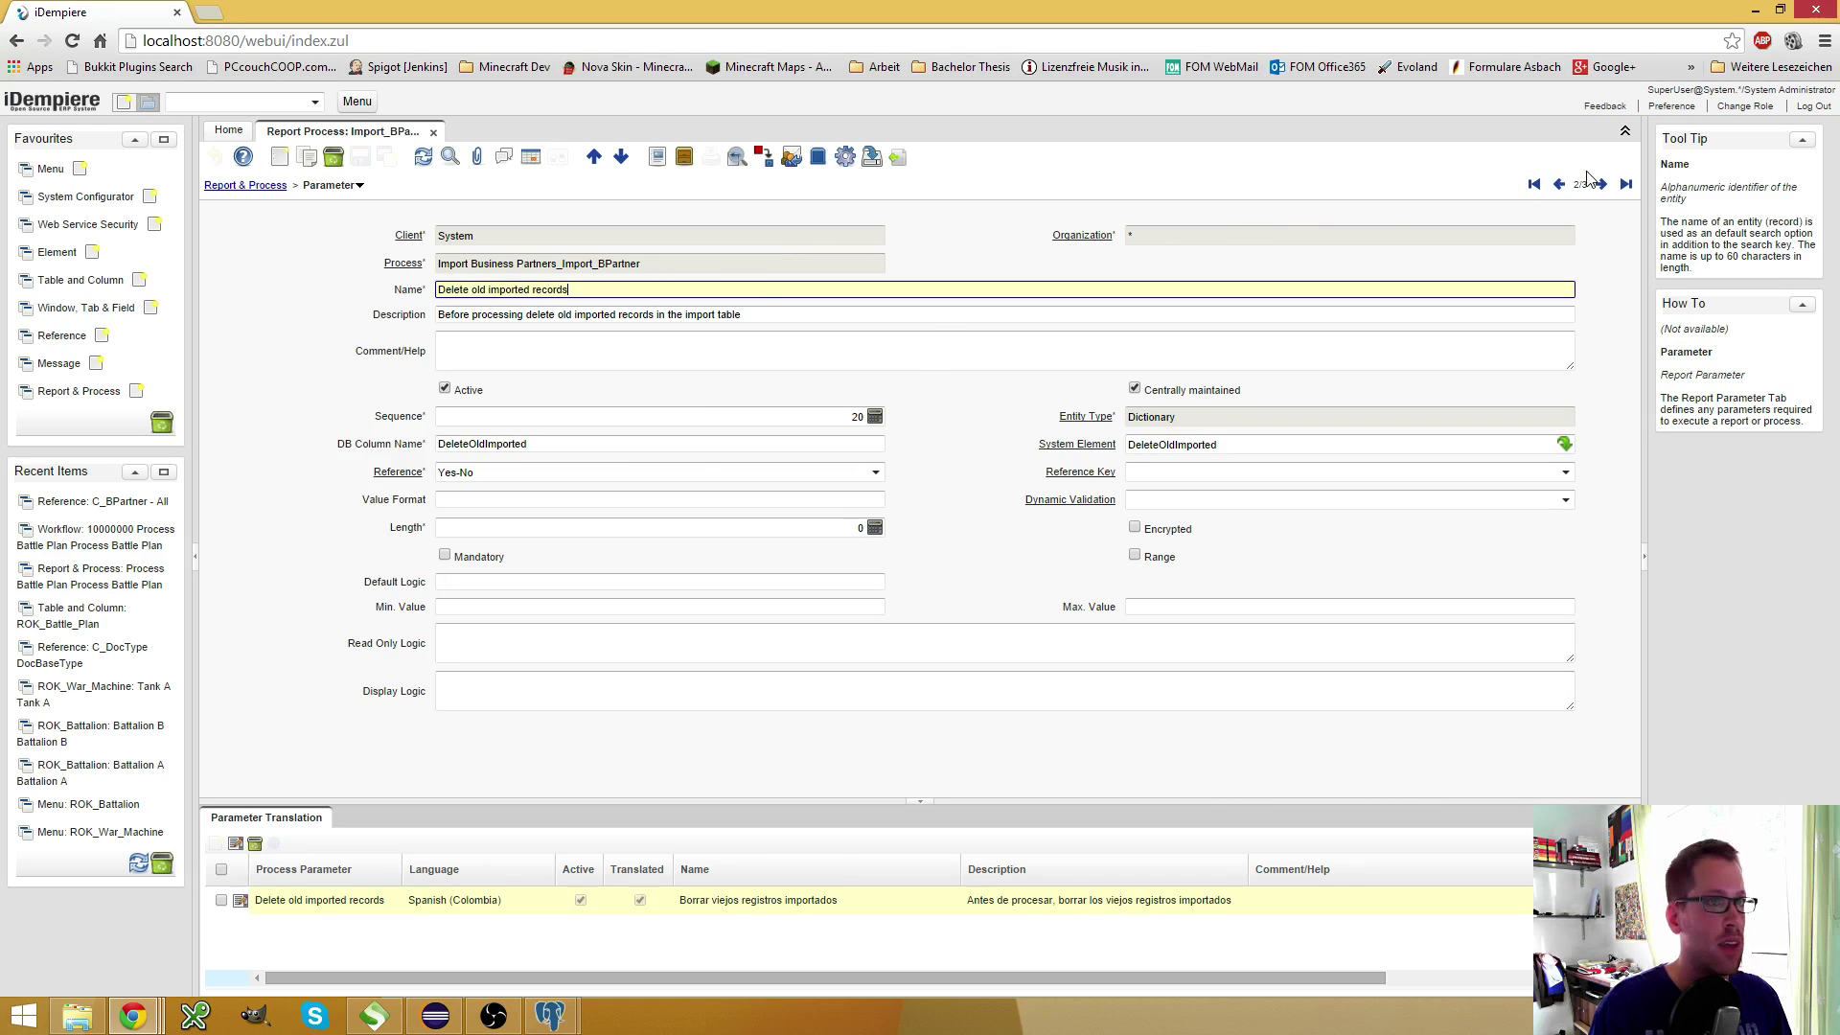
left_click(1562, 187)
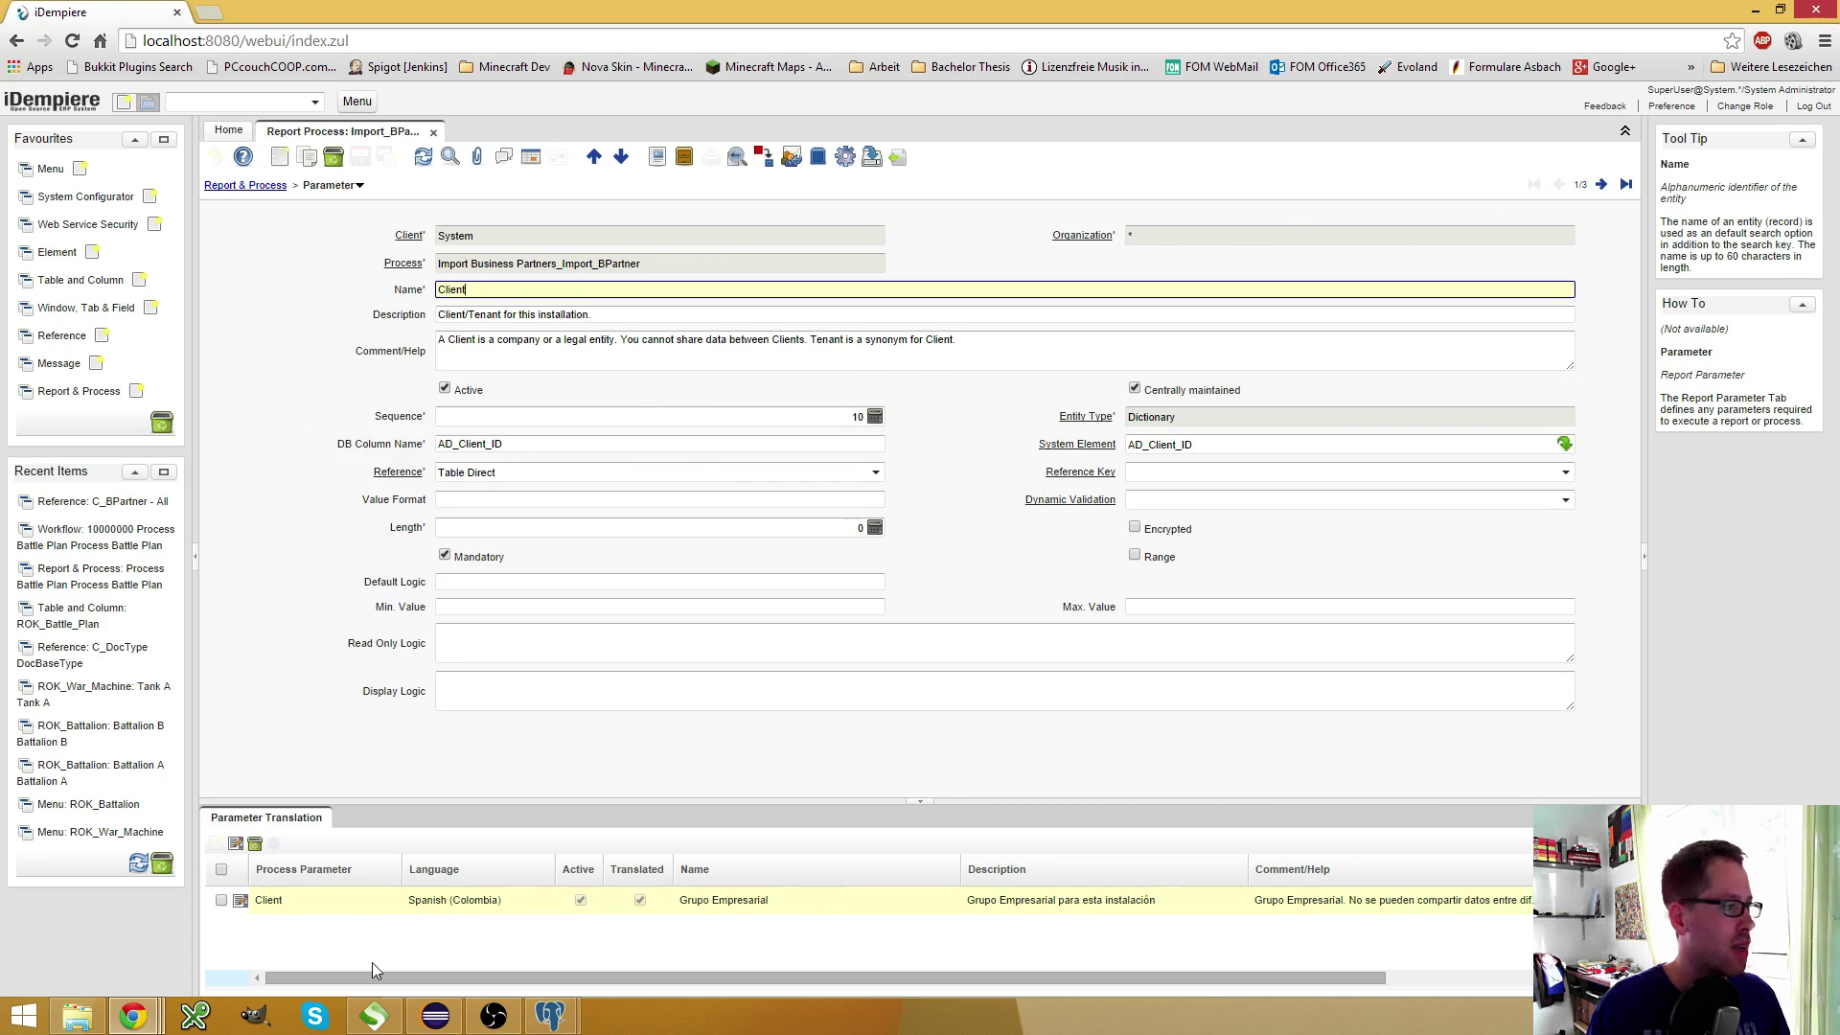
left_click(544, 1018)
left_click(661, 910)
type(",")
key("Return")
key("ctrl+v")
key("Up")
key("Up")
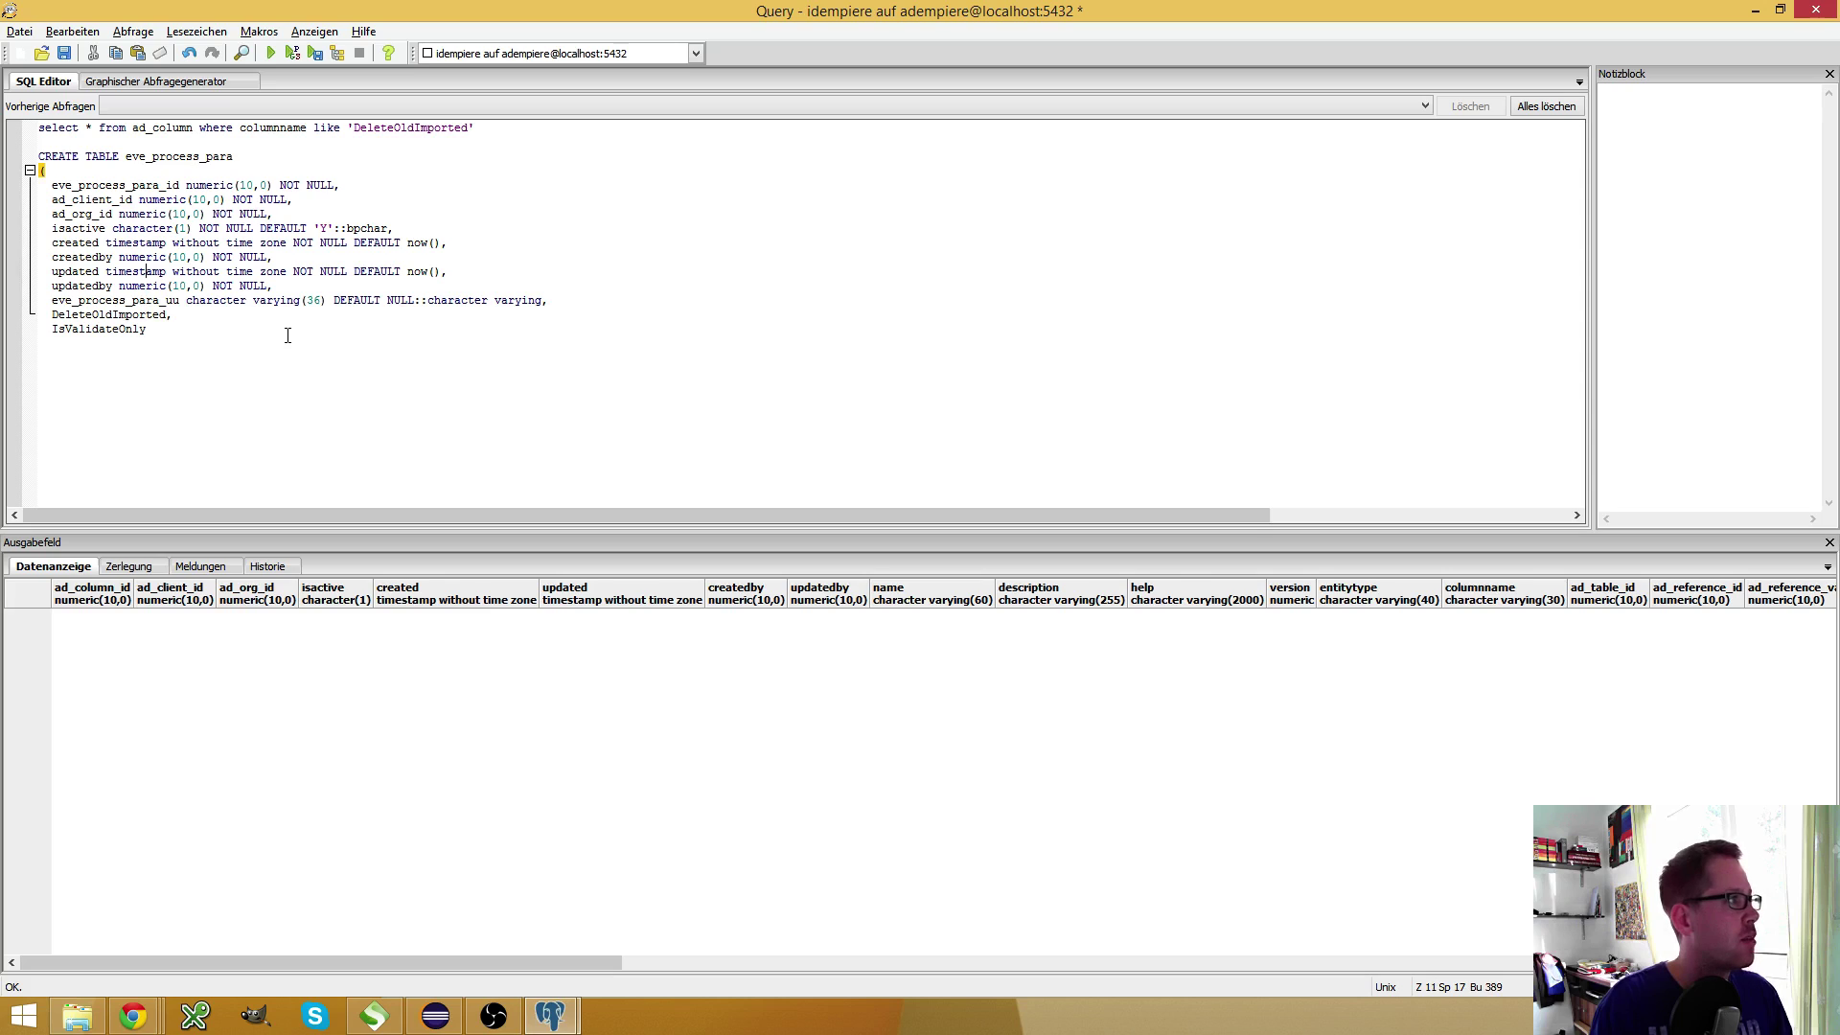
Give both new columns isactive's character(1) NOT NULL DEFAULT 'Y' type, close the statement and execute it
key("Up")
key("Up")
key("Up")
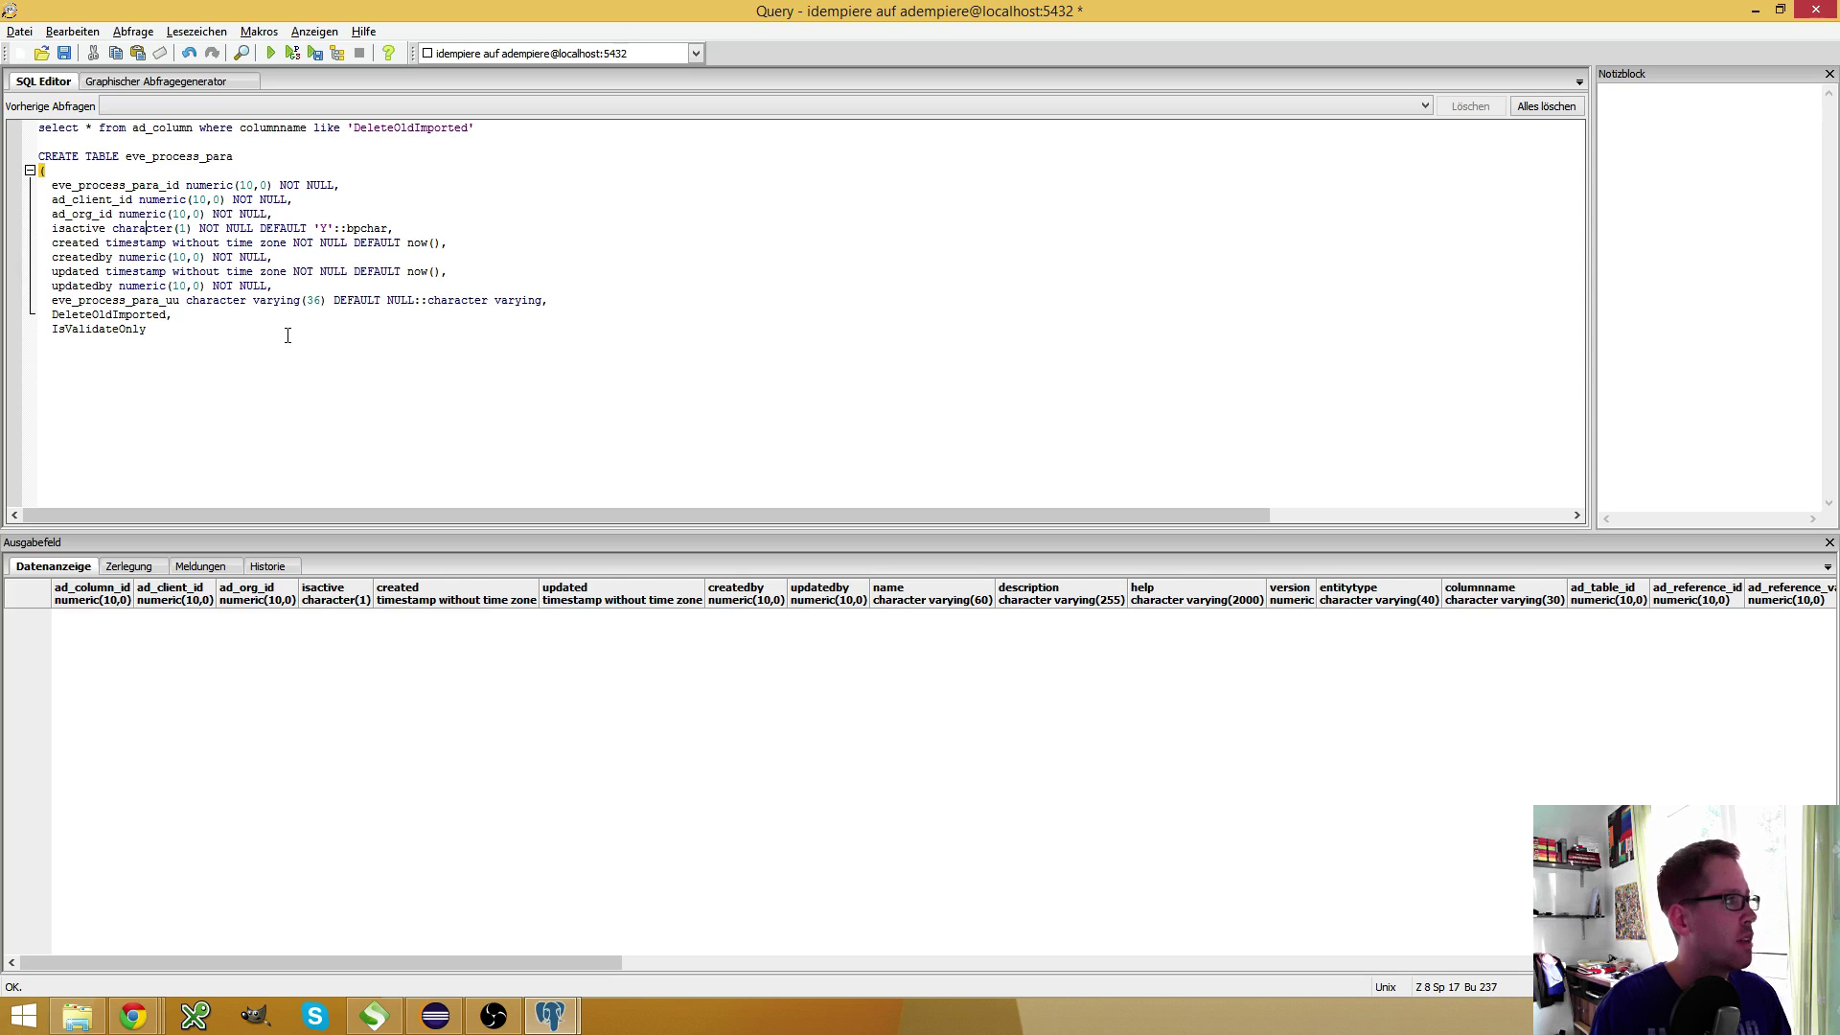
key("shift+End")
key("shift+Left")
key("ctrl+c")
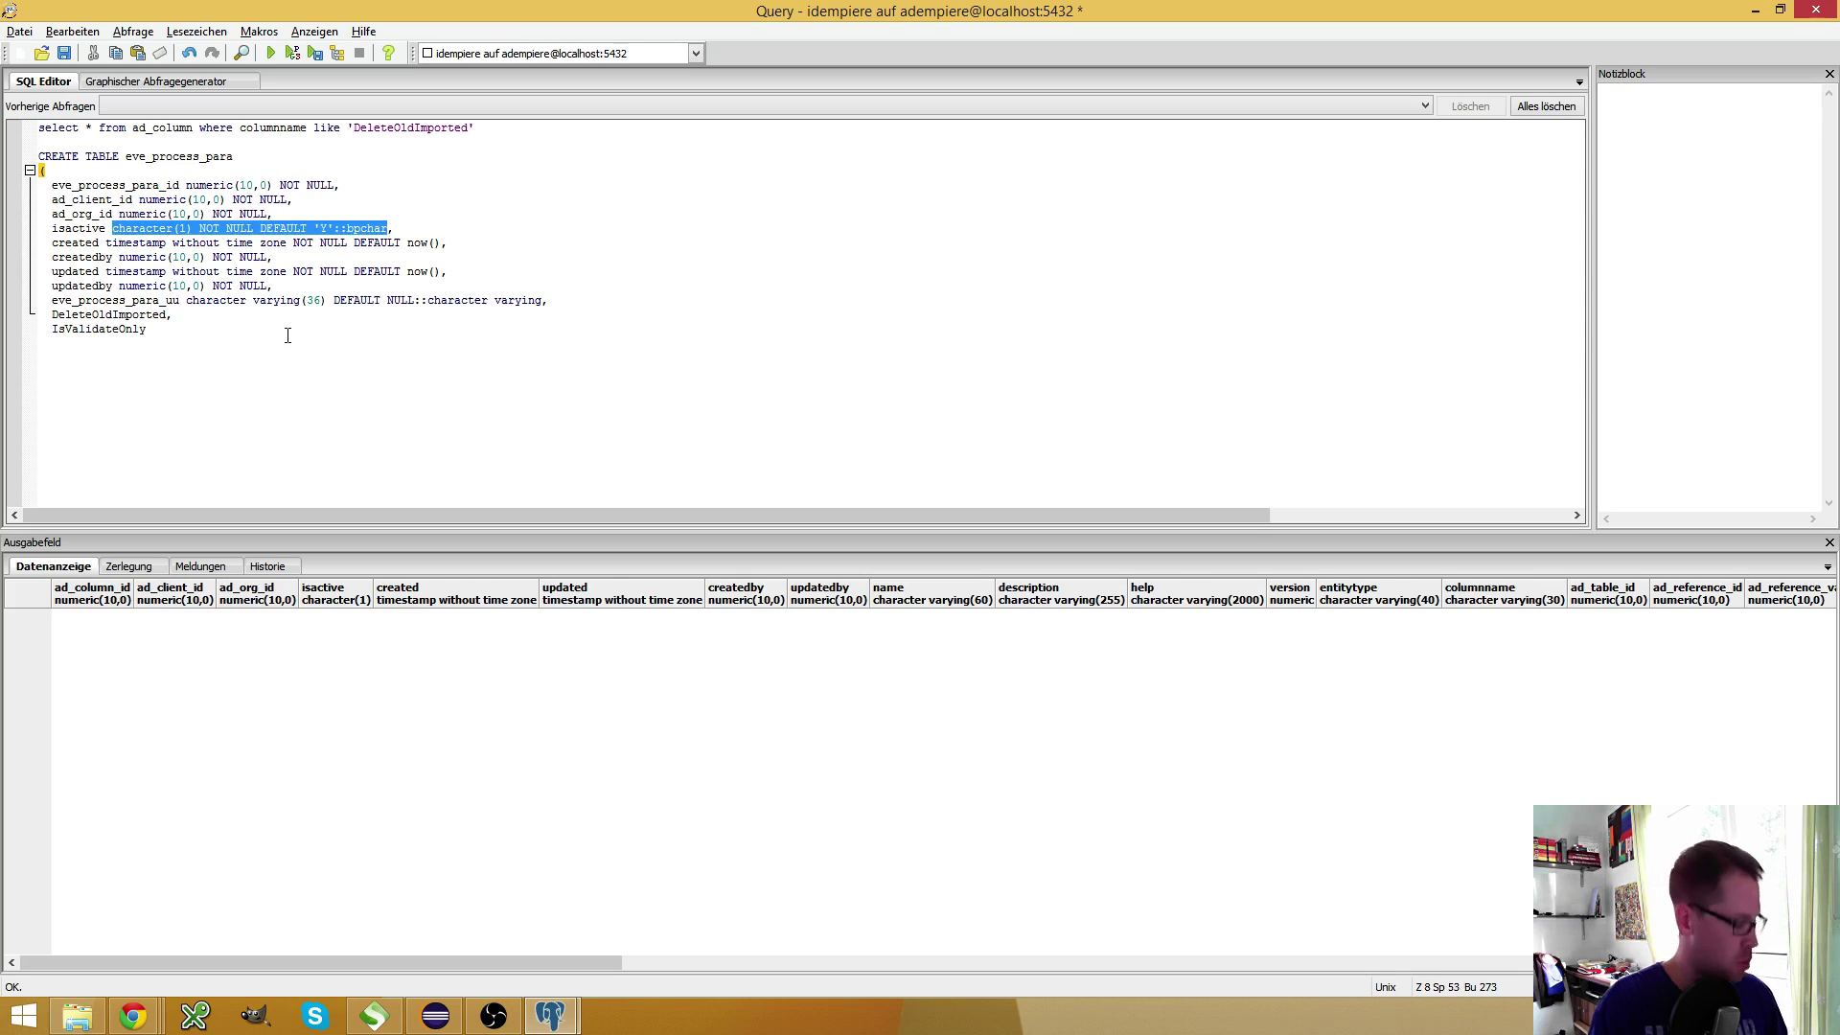
key("Down")
key("Down")
key("Down")
key("Down")
key("ctrl+v")
key("ctrl+v")
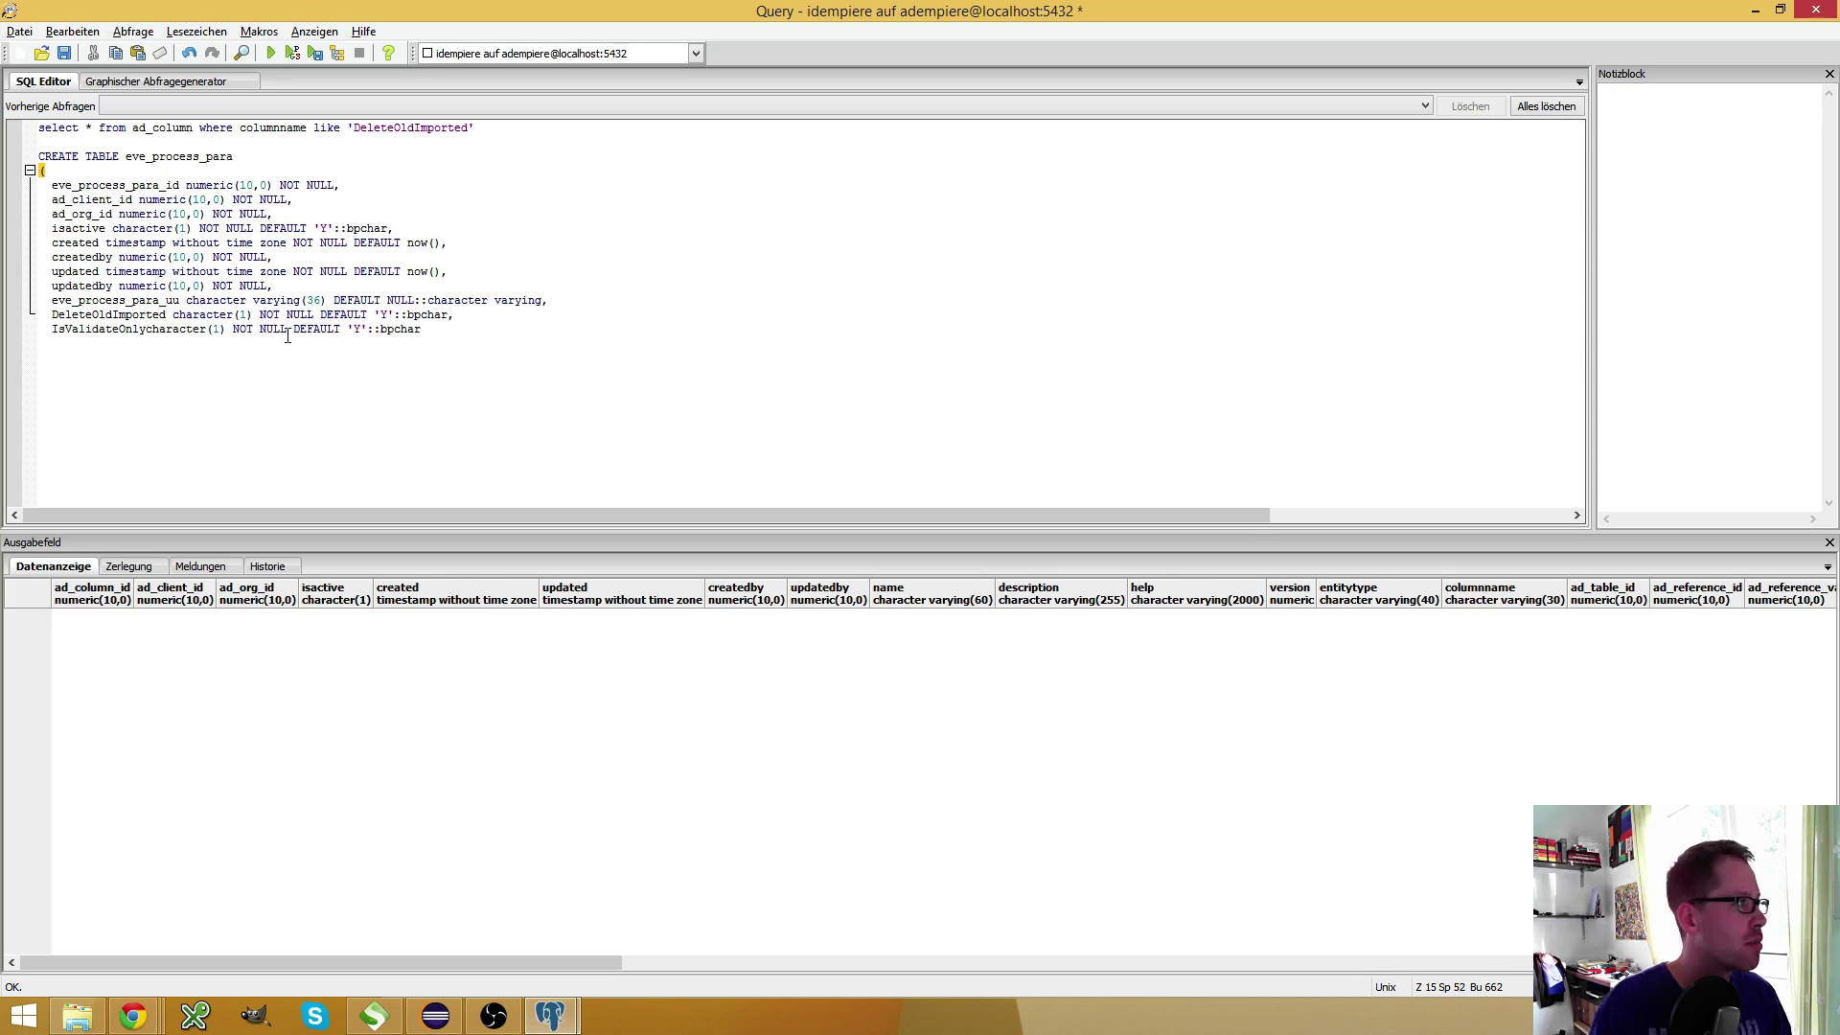
key("End")
key("Return")
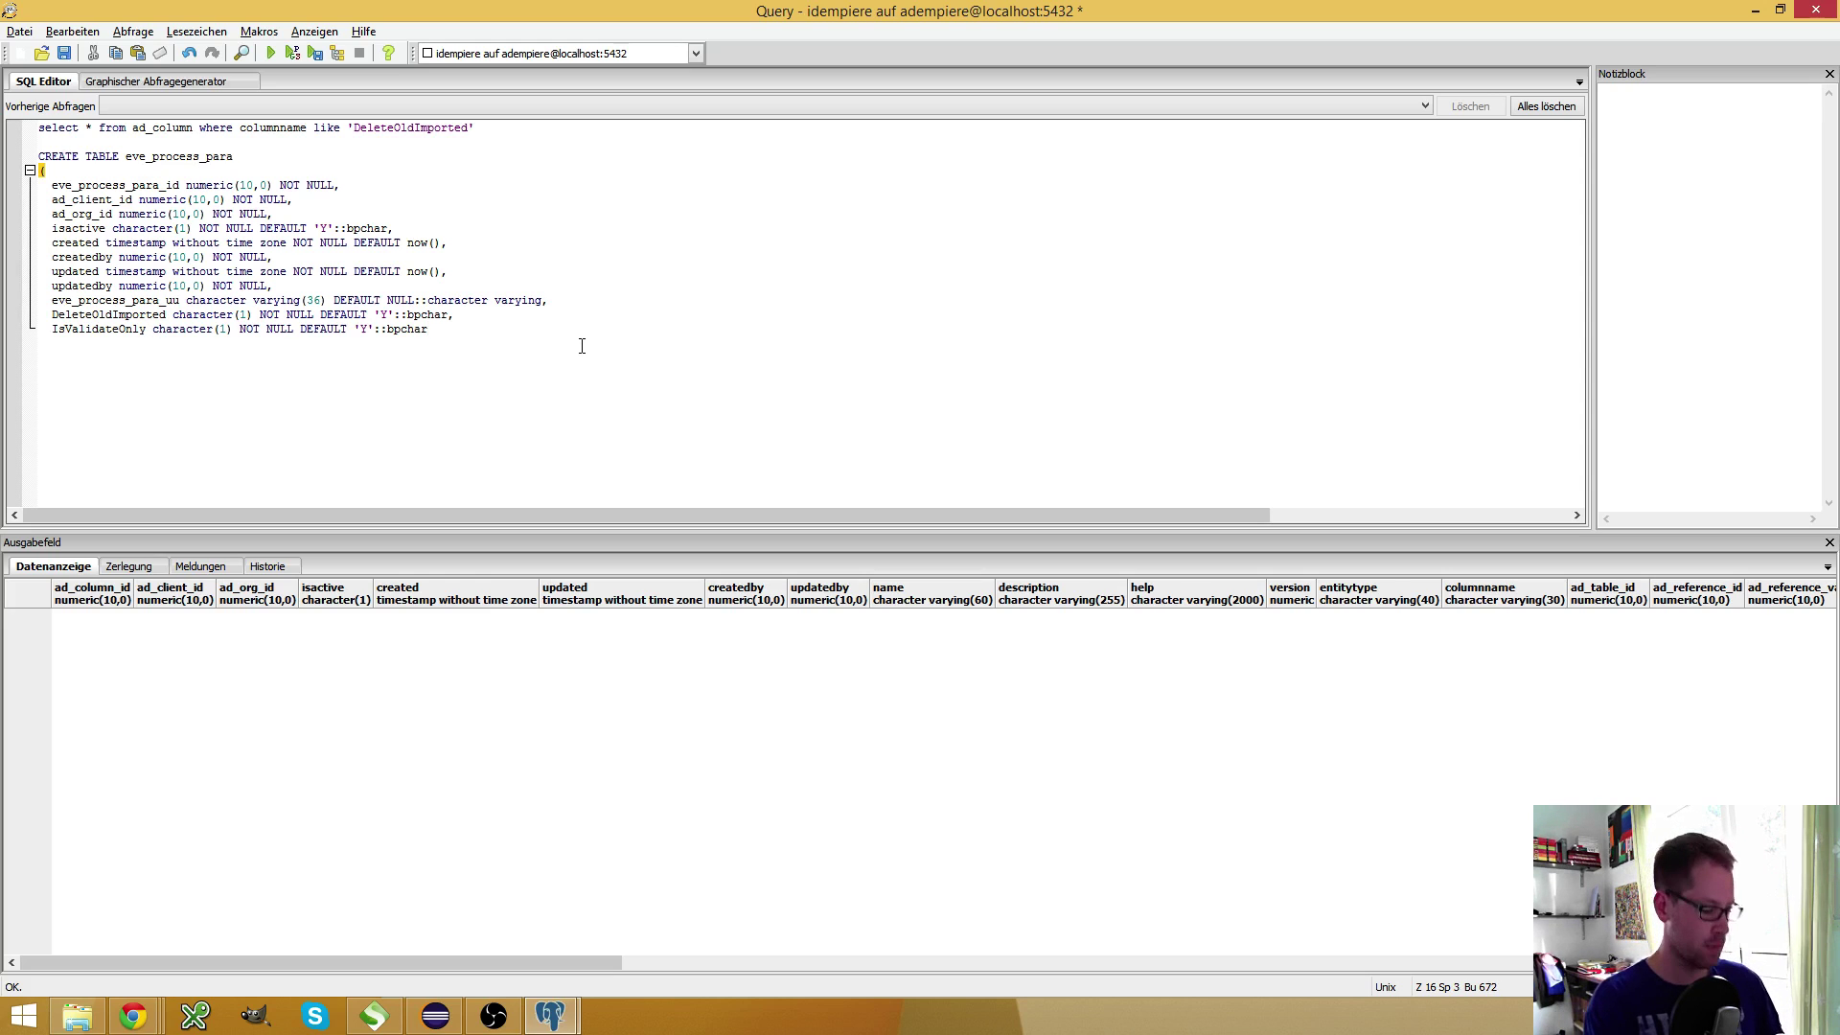
type(")")
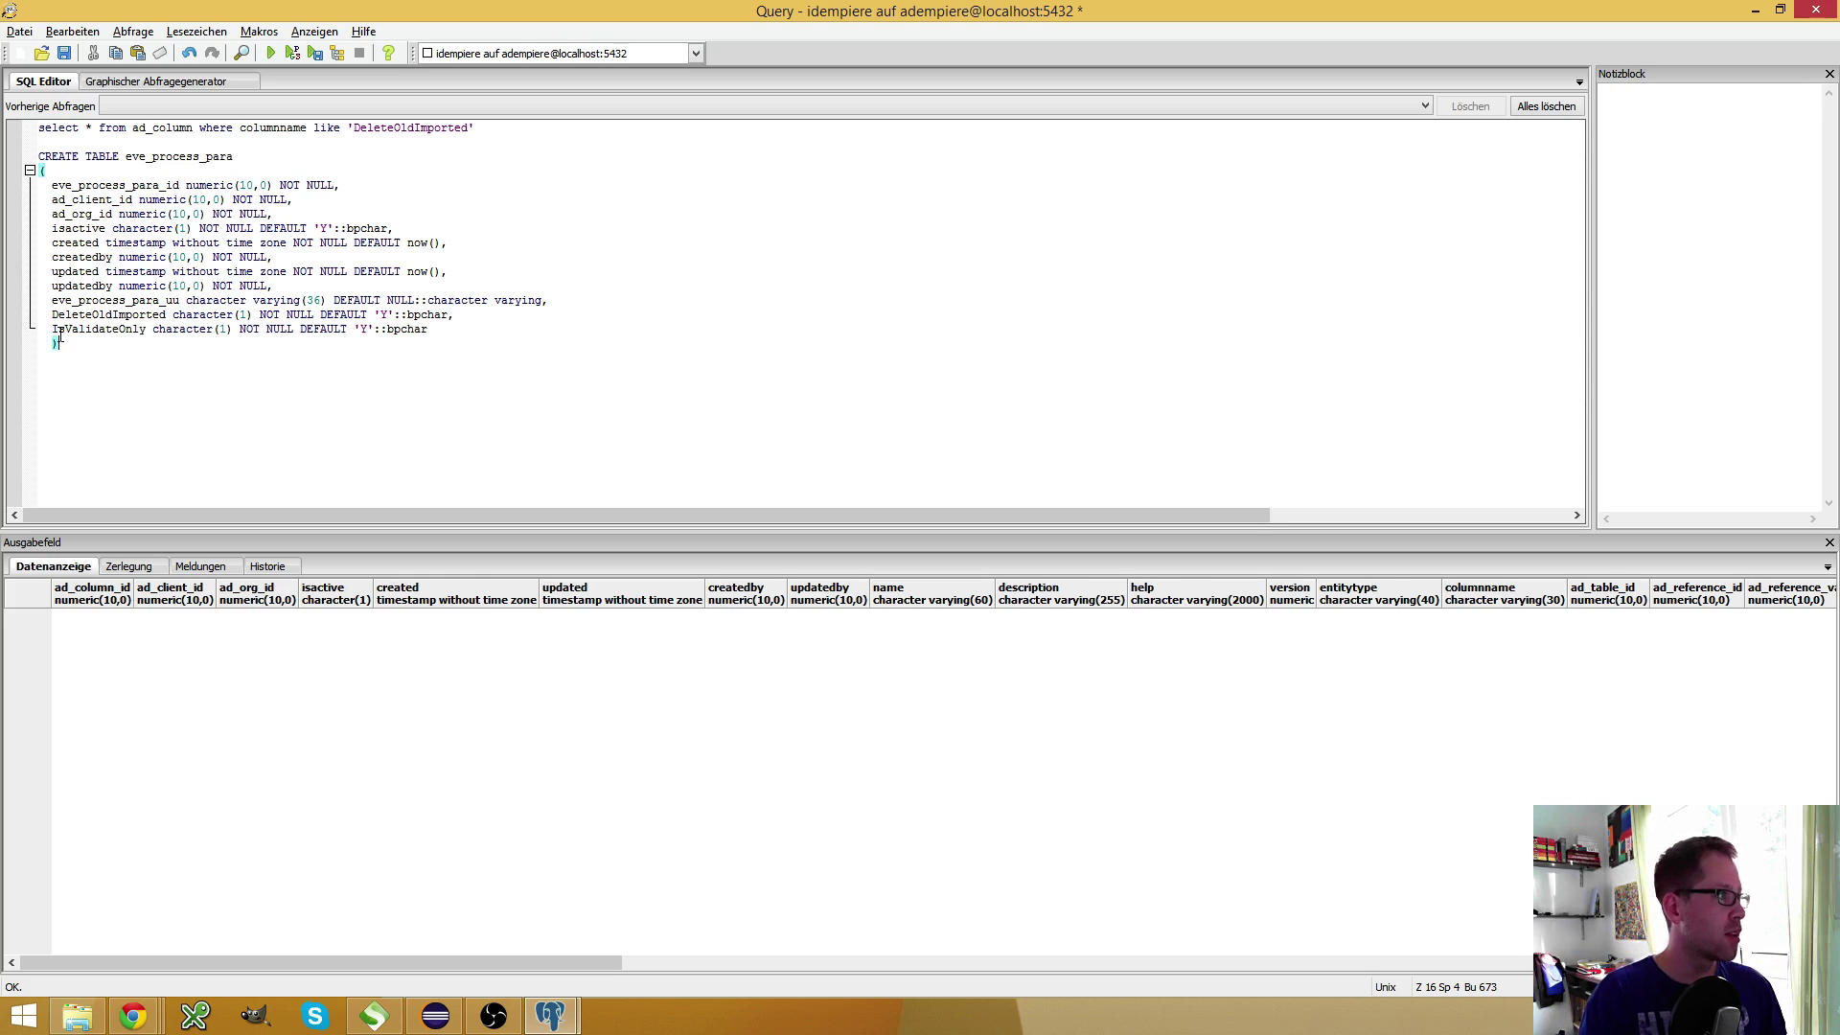
left_click_drag(79, 350, 21, 157)
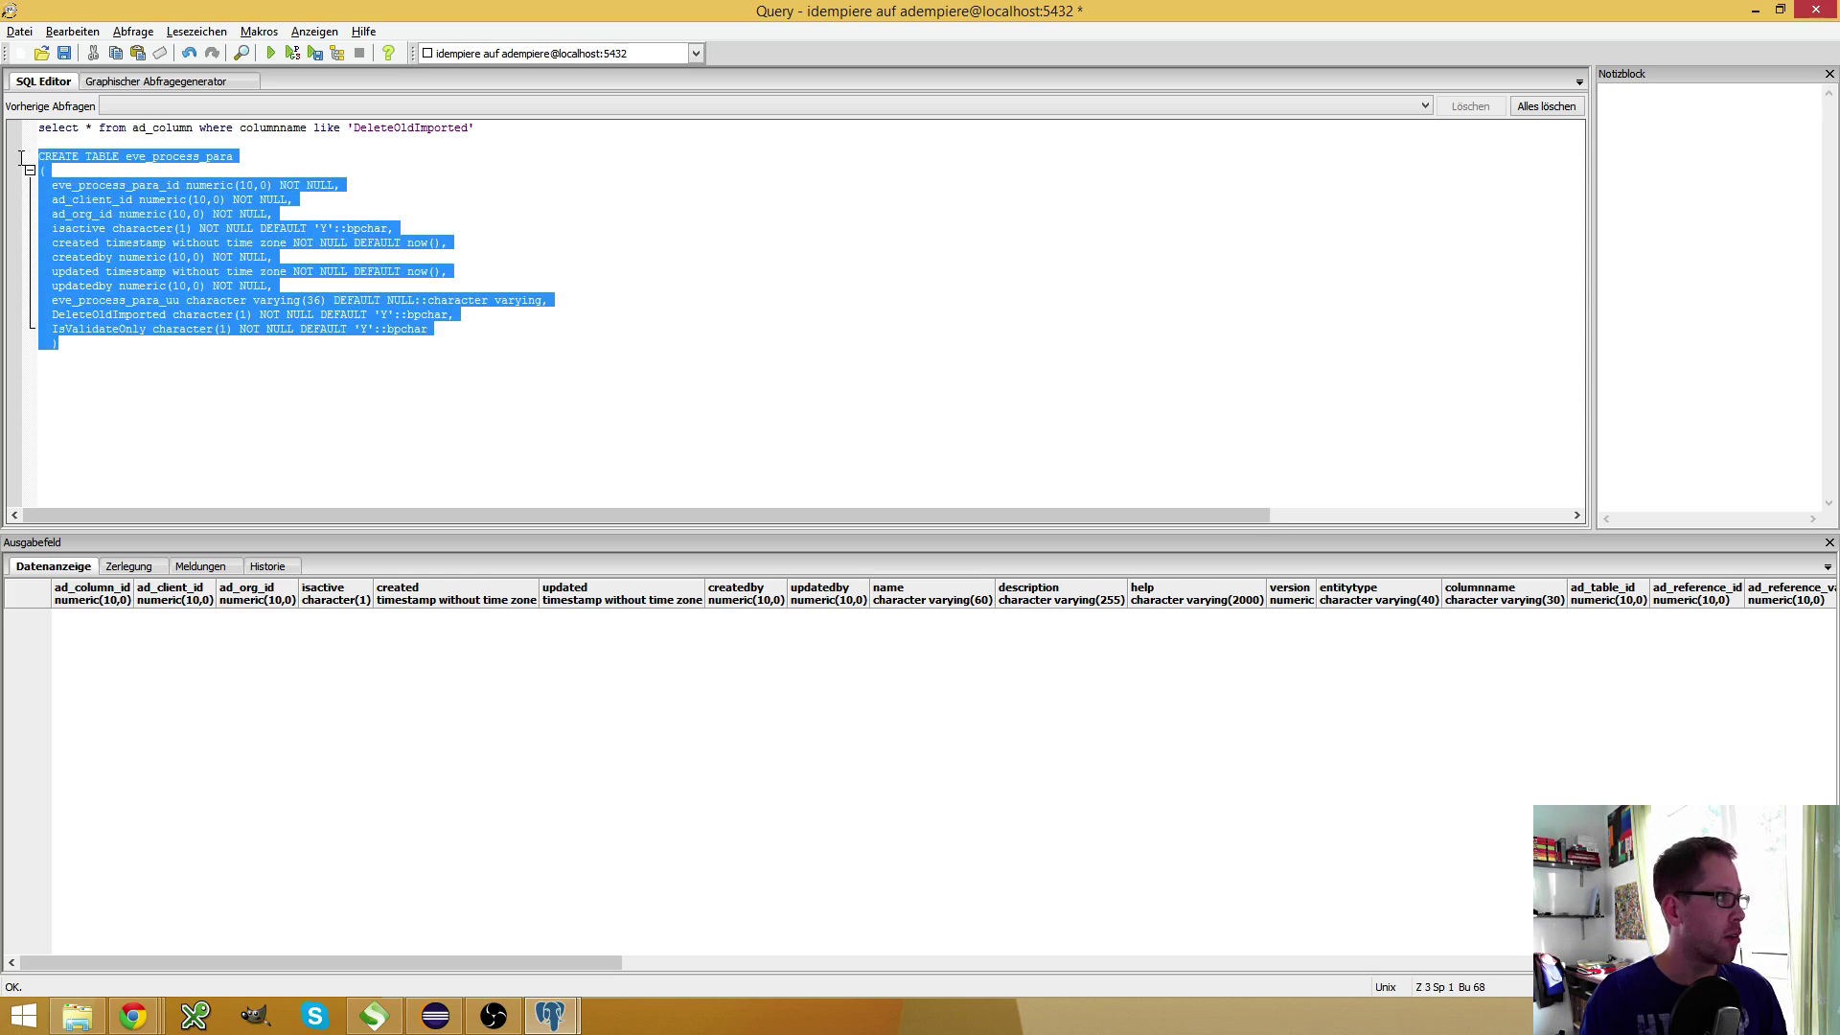
left_click(271, 53)
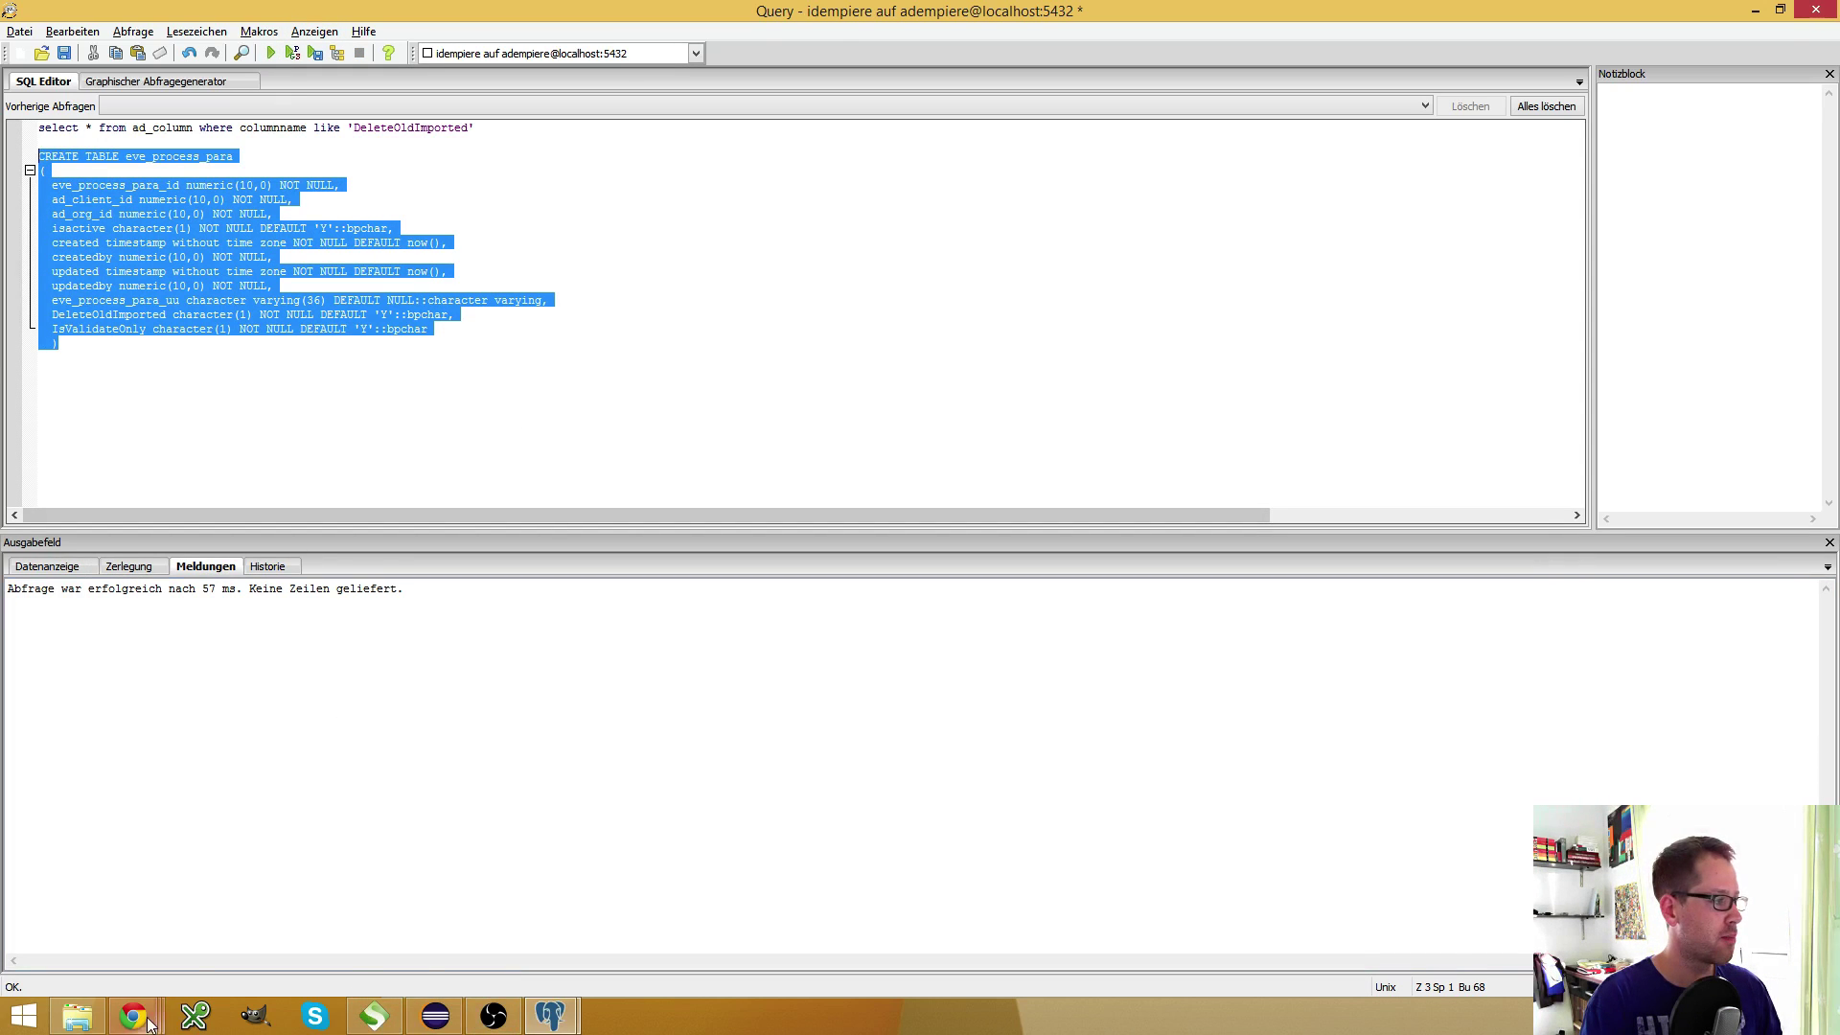
Create a new Table and Column record with DB Table Name and Name both eve_process_para
mouse_move(148, 1023)
left_click(470, 960)
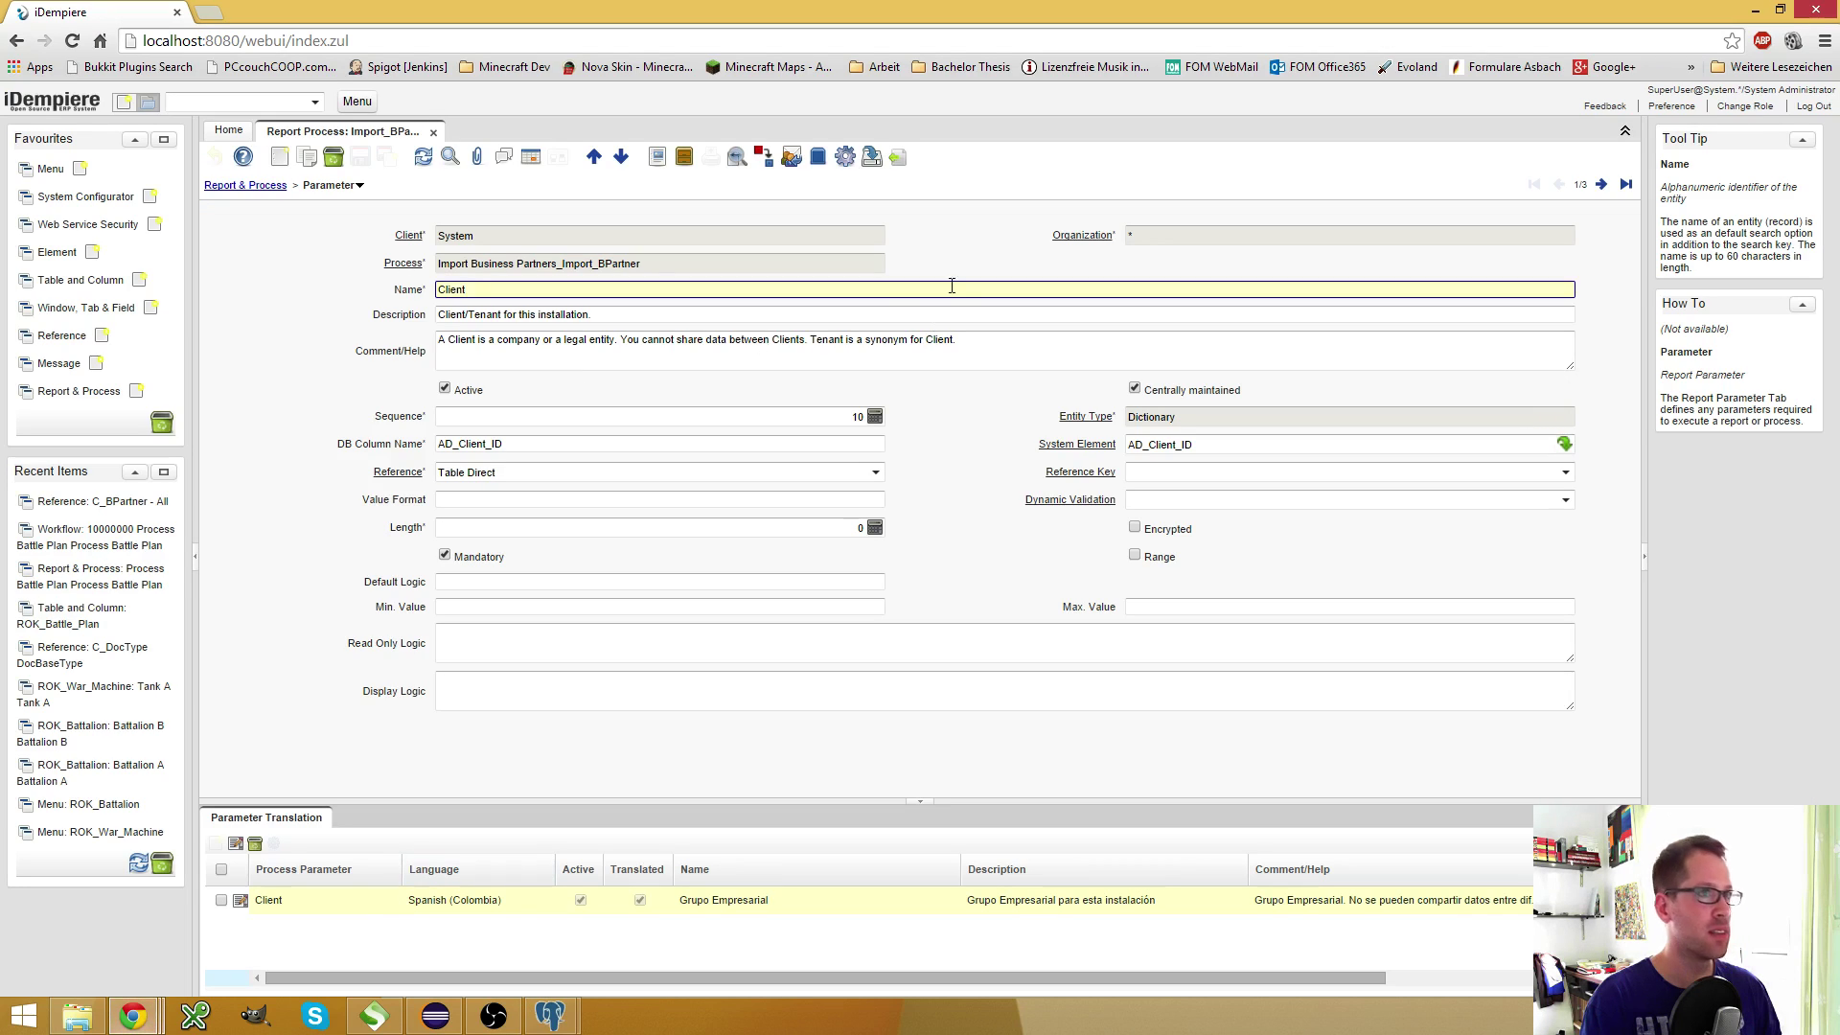
left_click(90, 287)
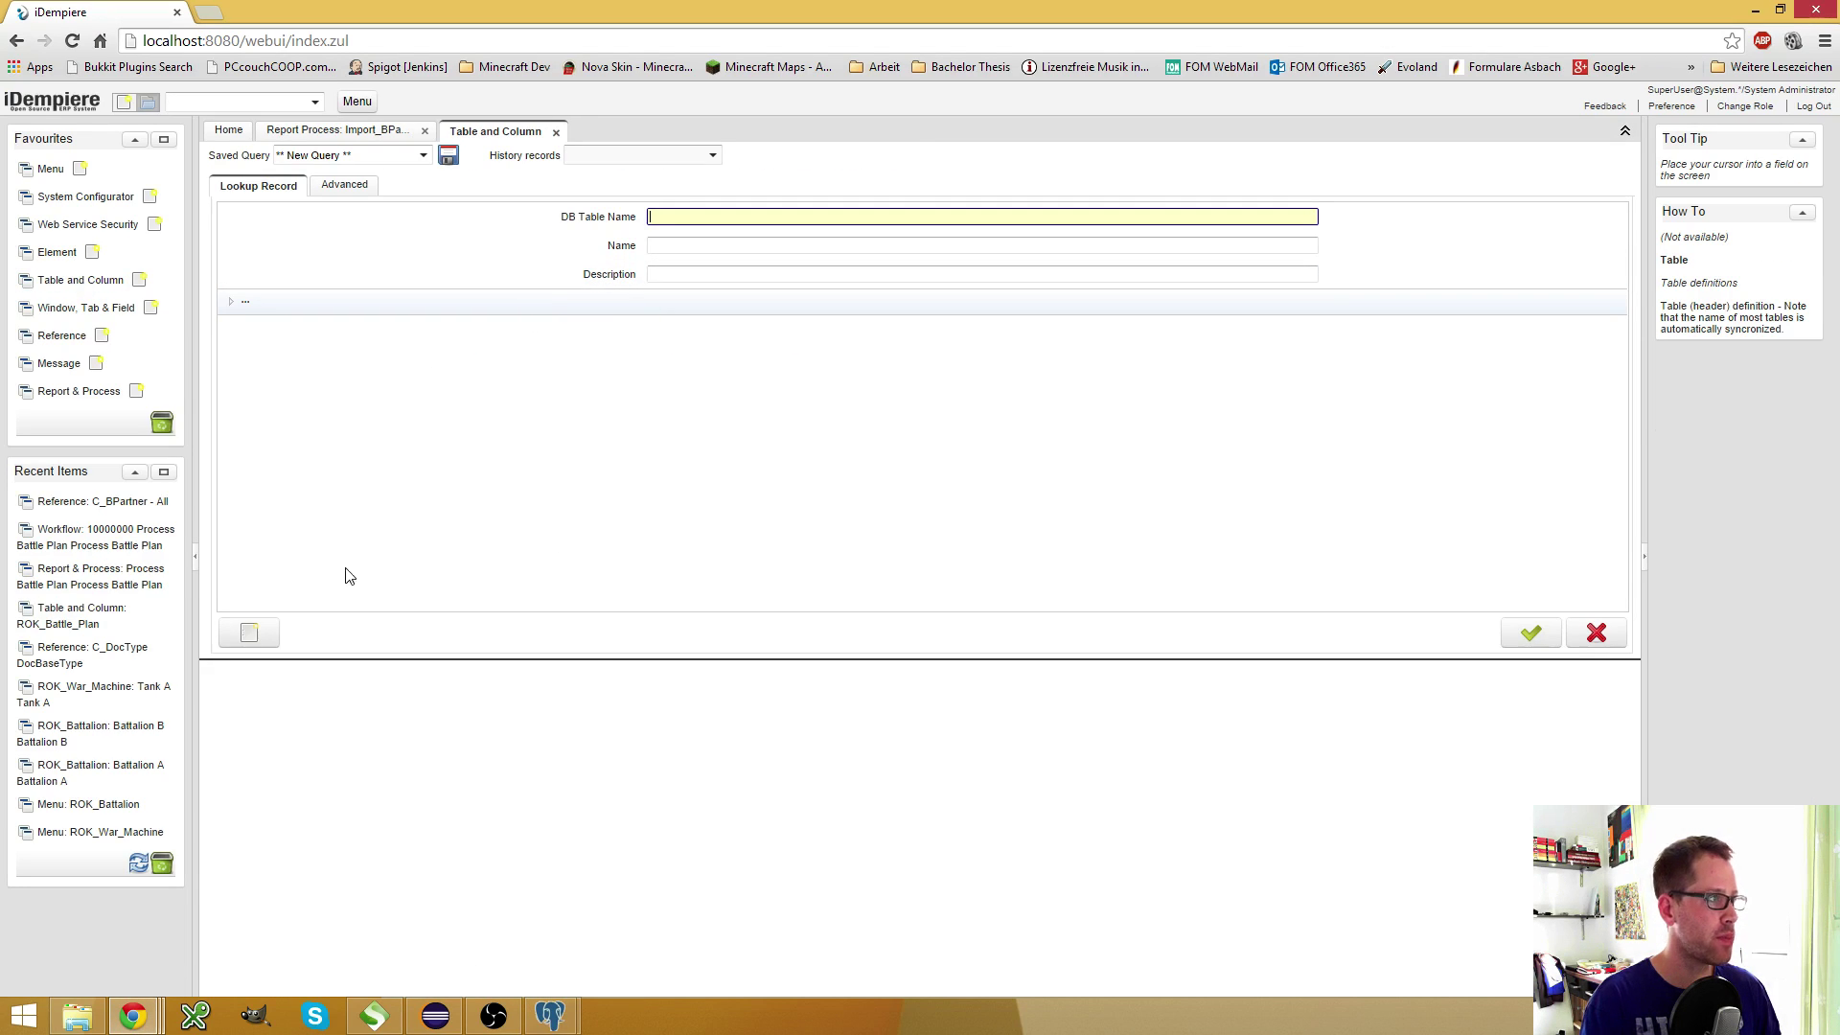
left_click(249, 633)
mouse_move(550, 1014)
left_click(591, 908)
left_click(197, 163)
double_click(191, 161)
key("ctrl+c")
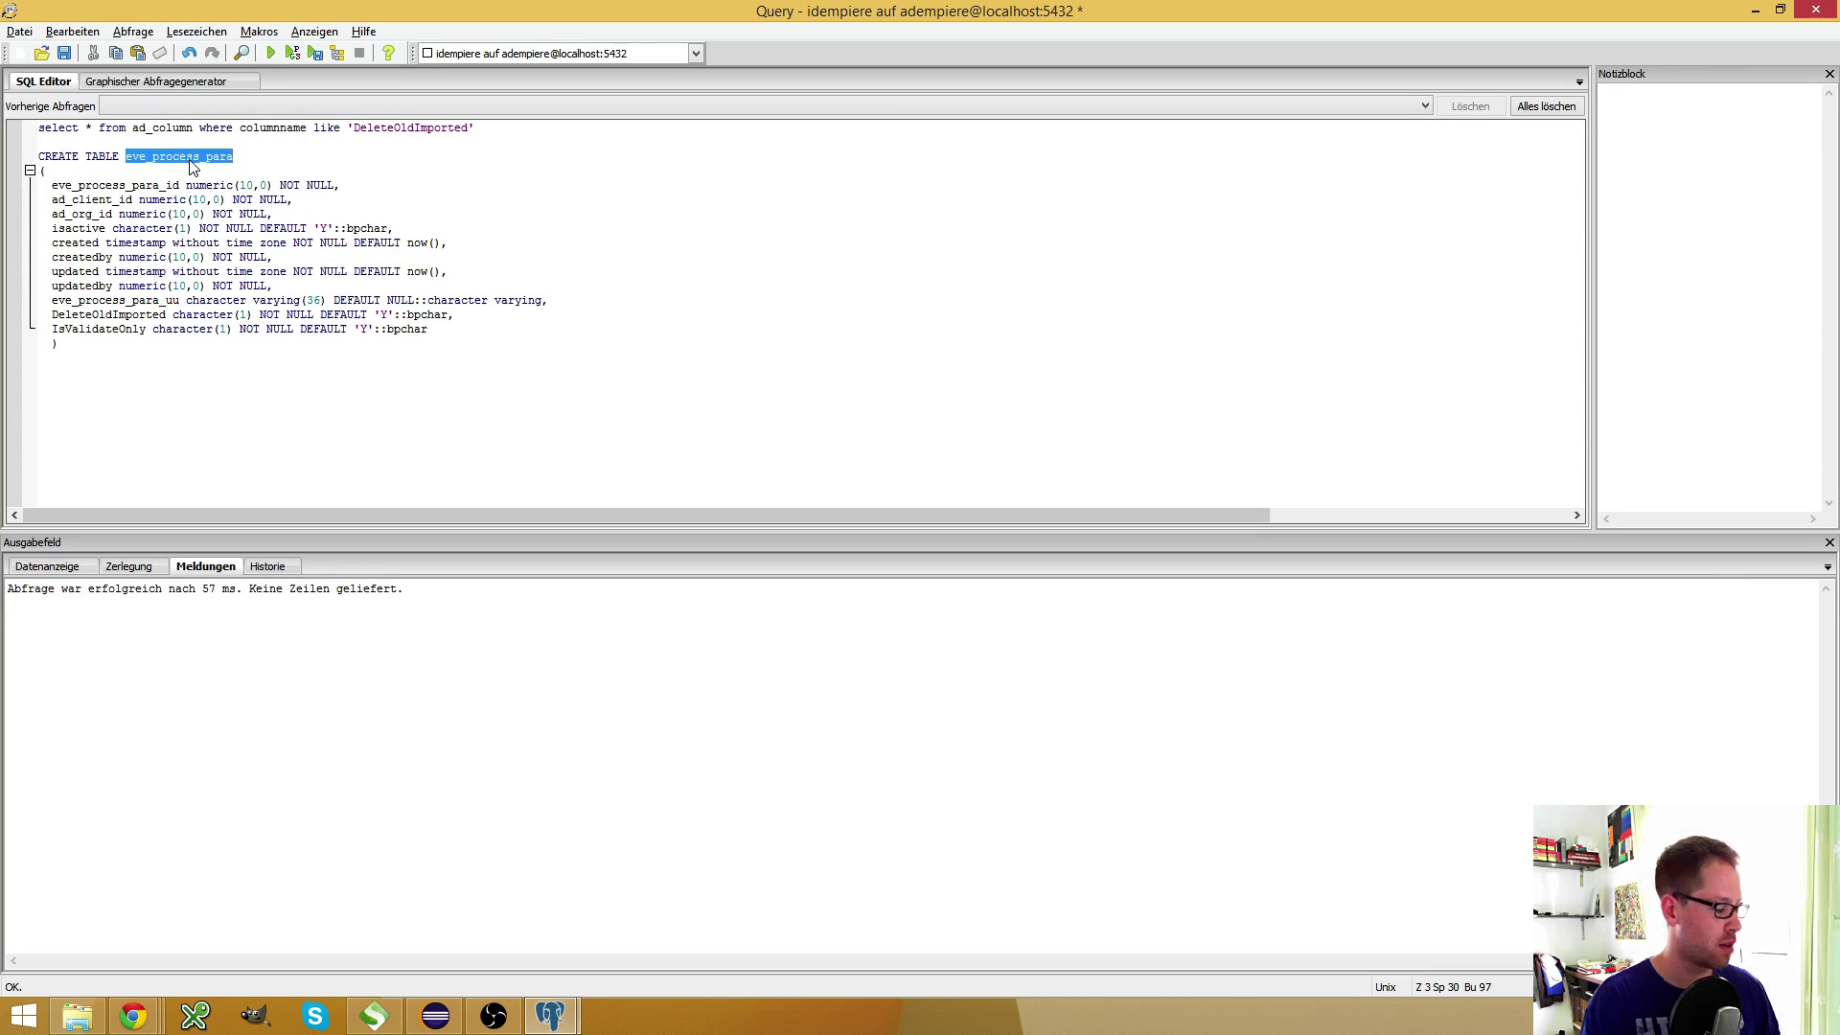
key("alt+Tab")
left_click(618, 262)
key("ctrl+v")
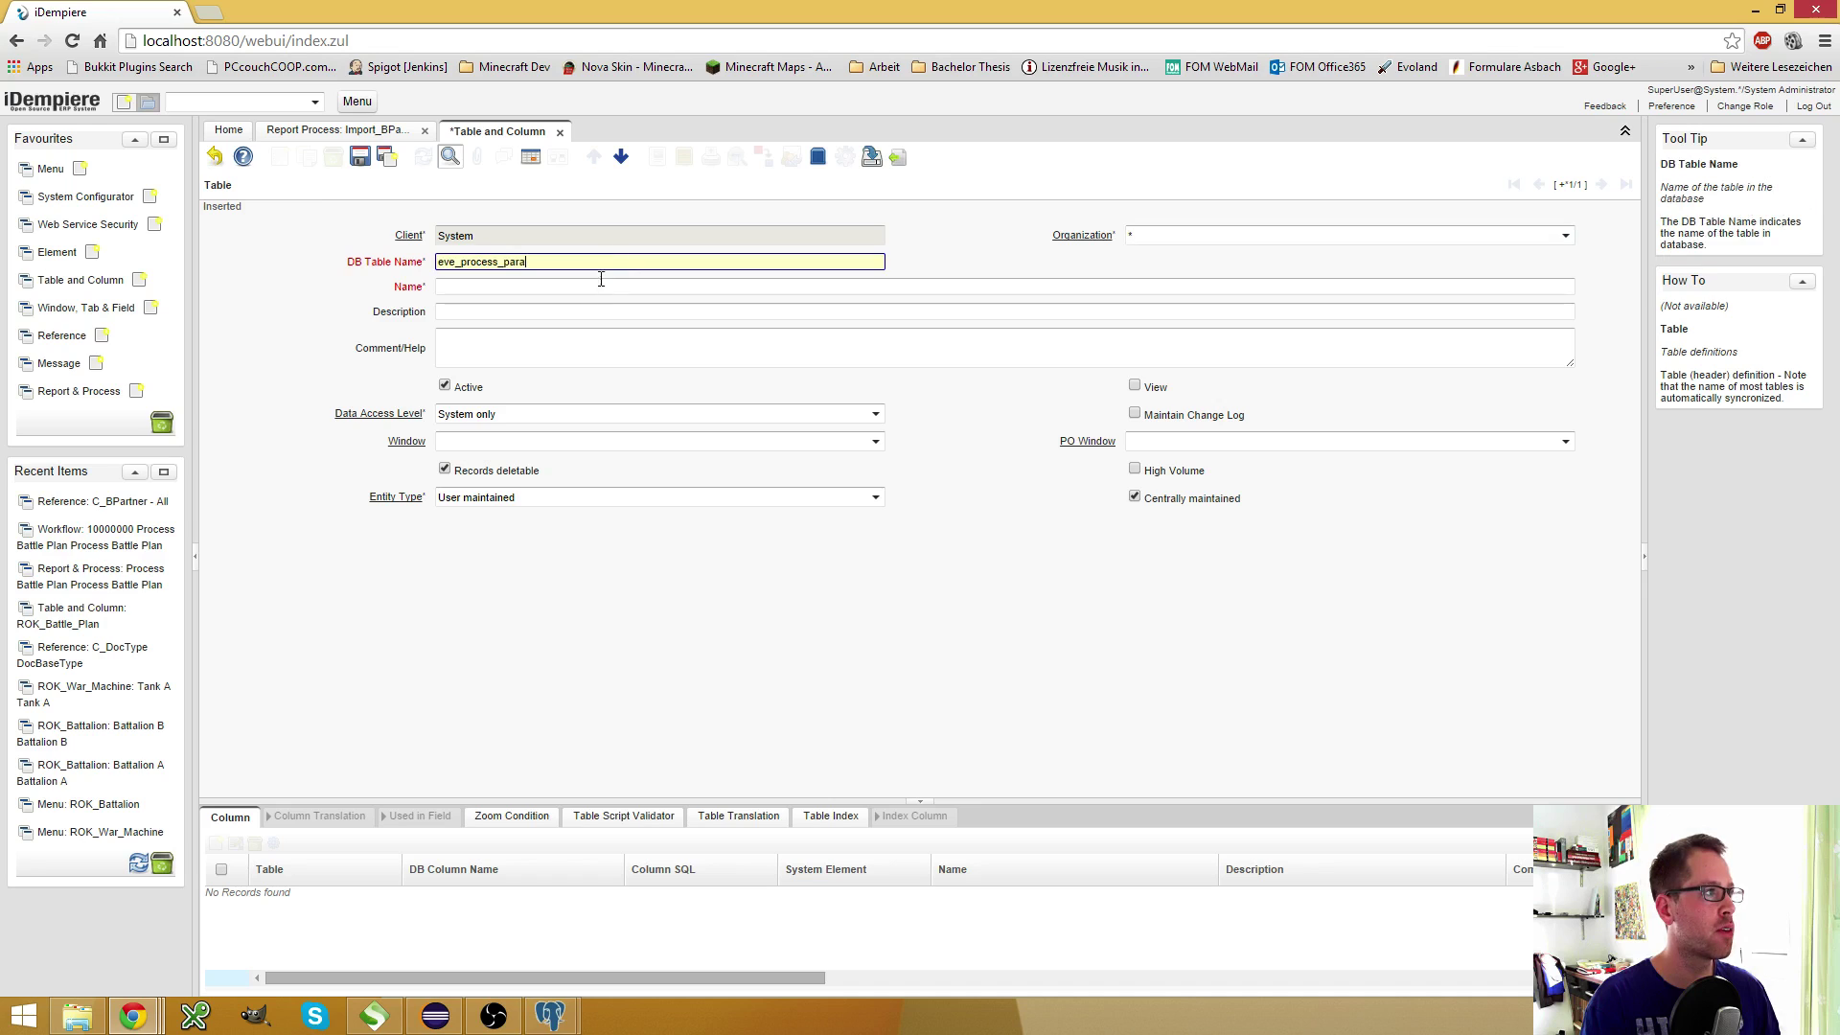
left_click(598, 286)
key("ctrl+v")
Set Data Access Level to All, save, and run Create Columns from DB
left_click(874, 414)
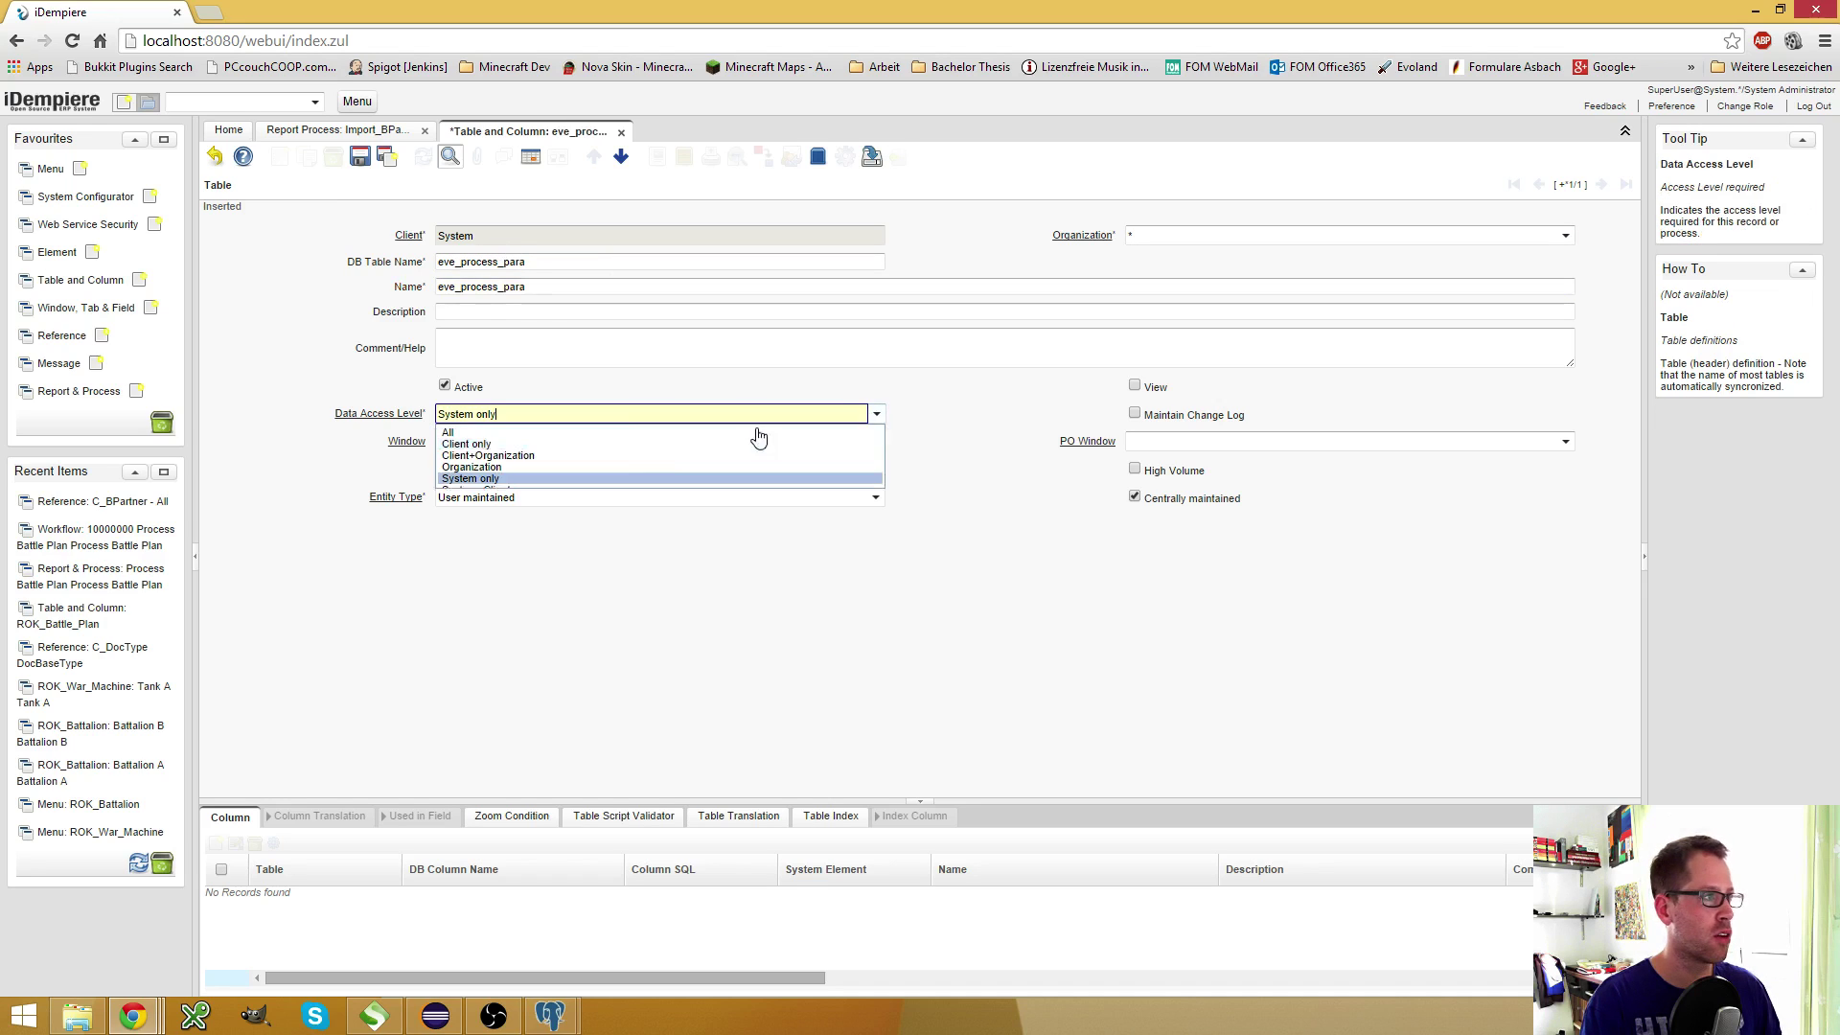
left_click(645, 432)
left_click(360, 159)
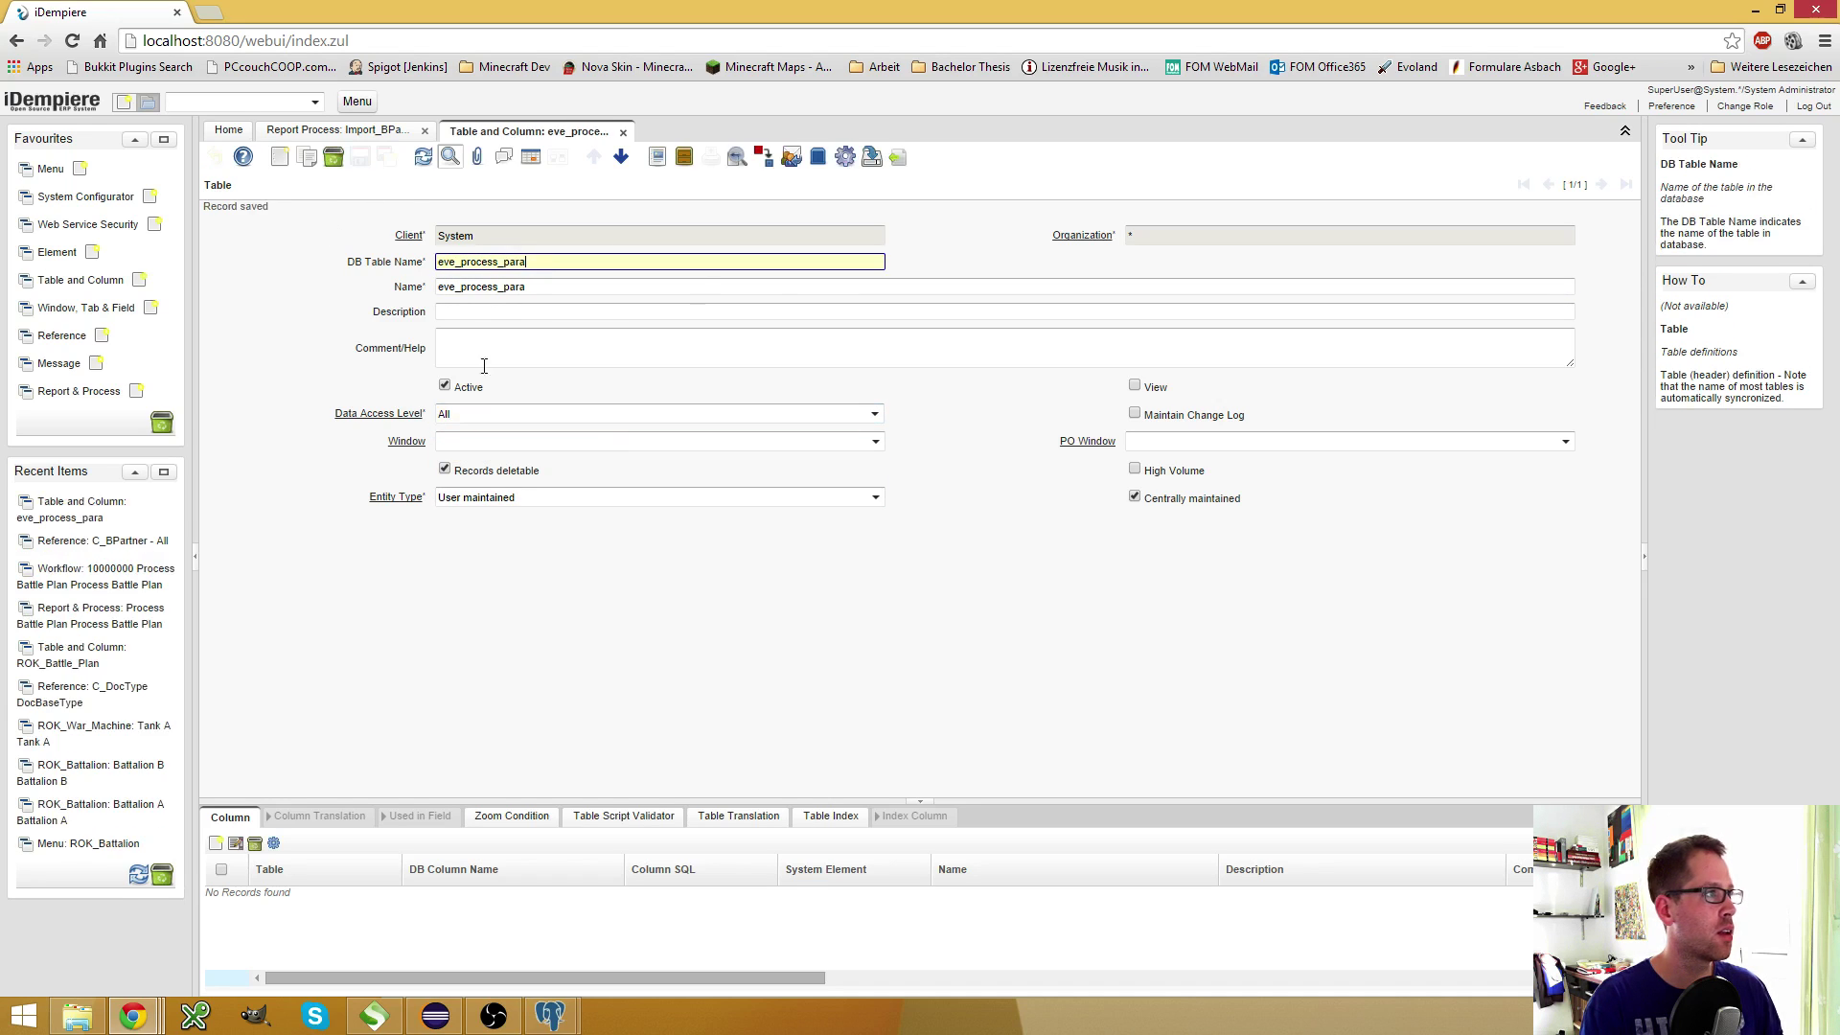
left_click(844, 156)
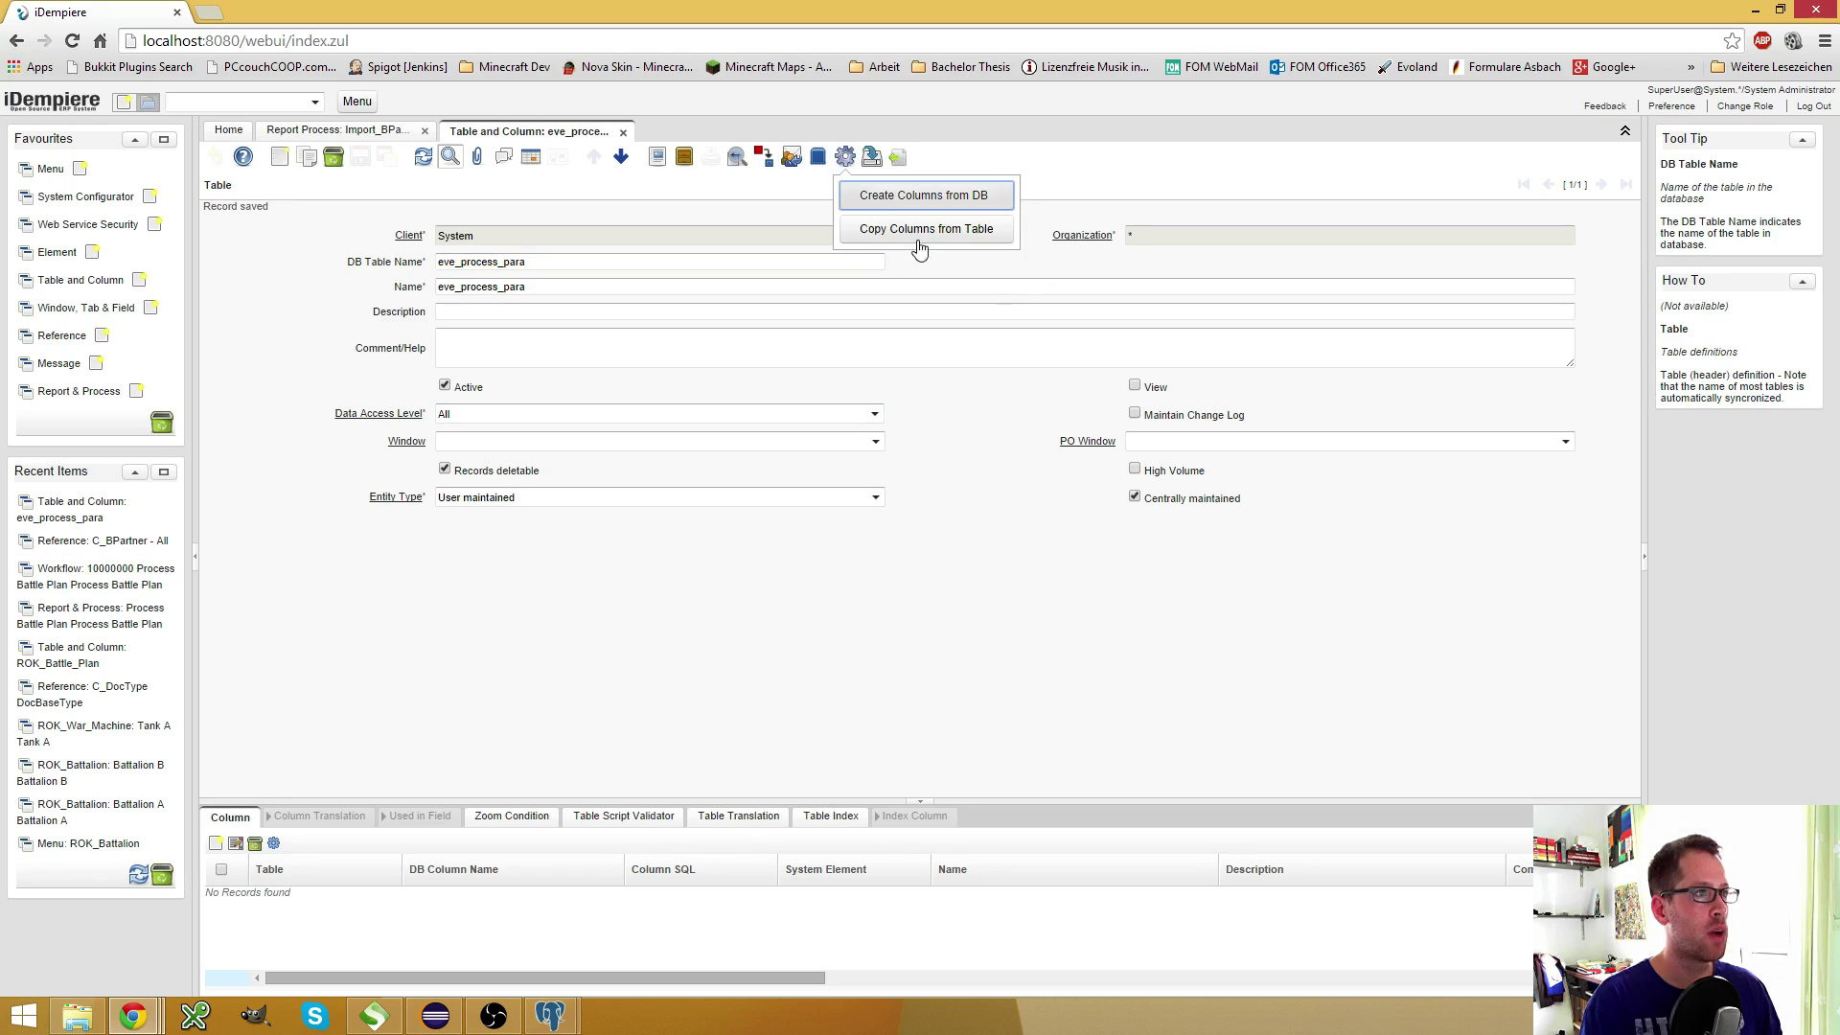
left_click(925, 195)
left_click(1068, 690)
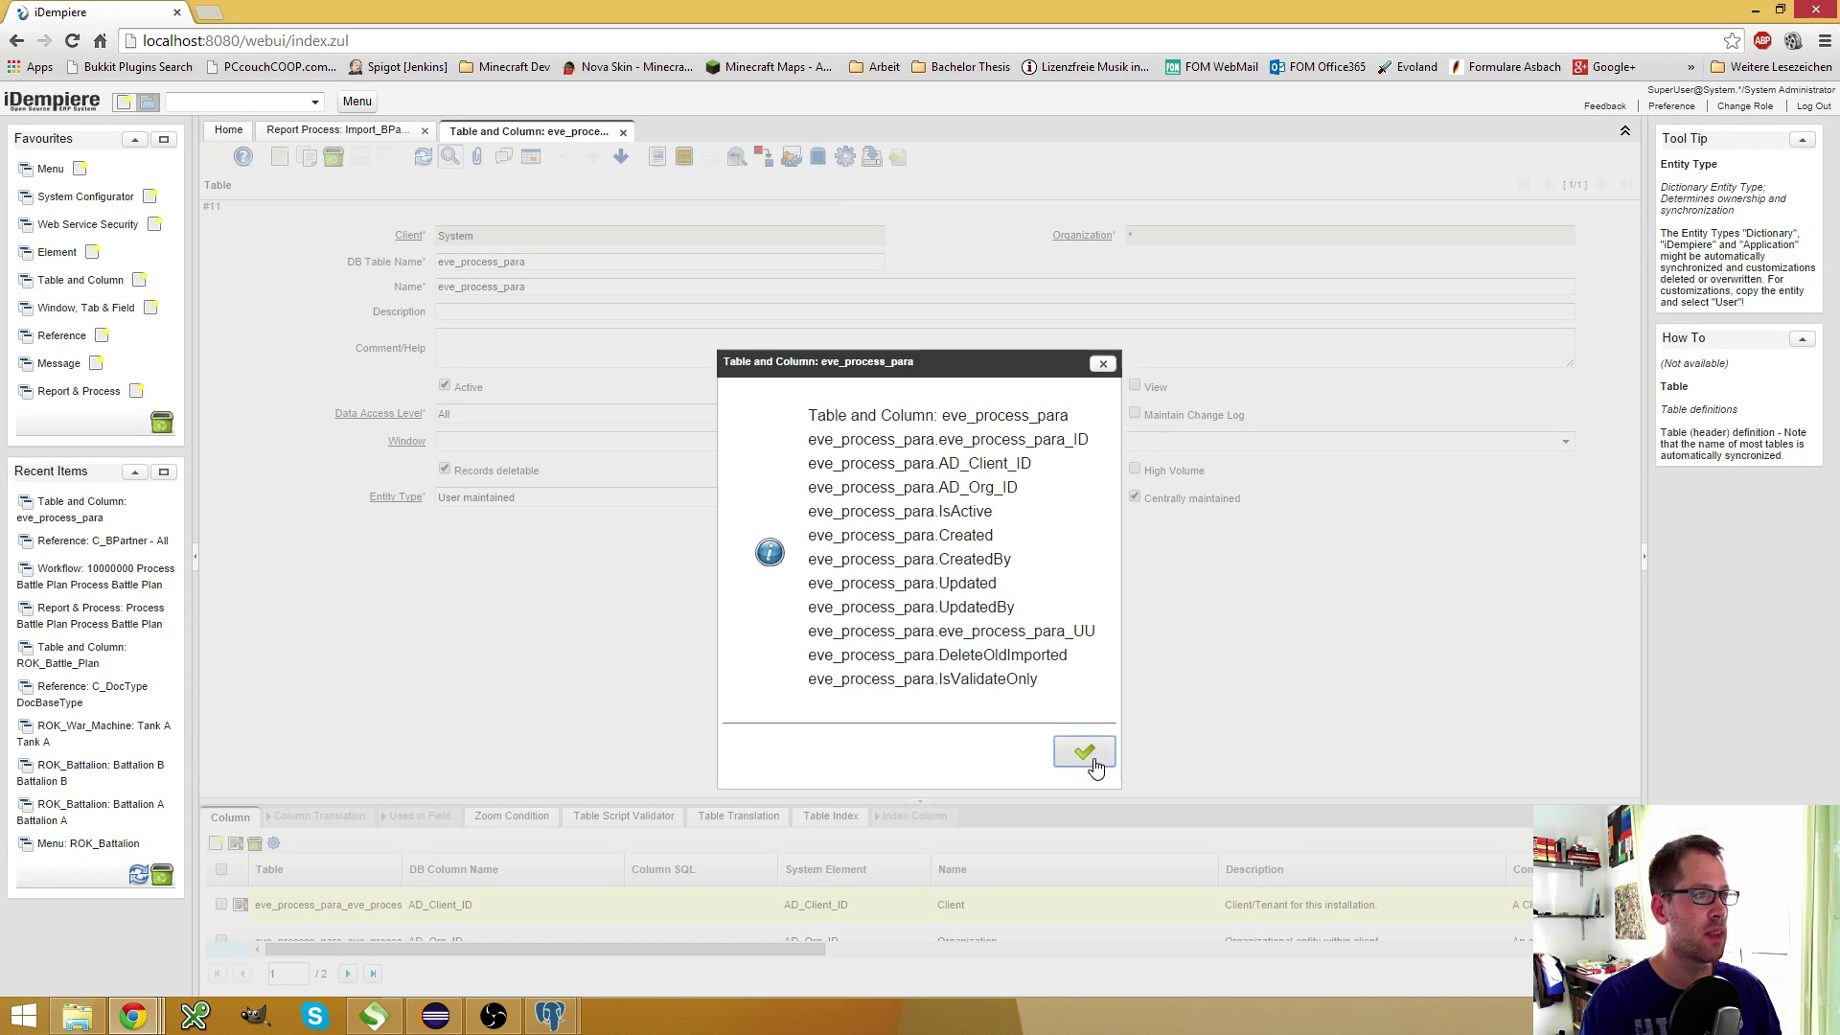
left_click_drag(1043, 682, 941, 654)
left_click_drag(938, 464, 1051, 464)
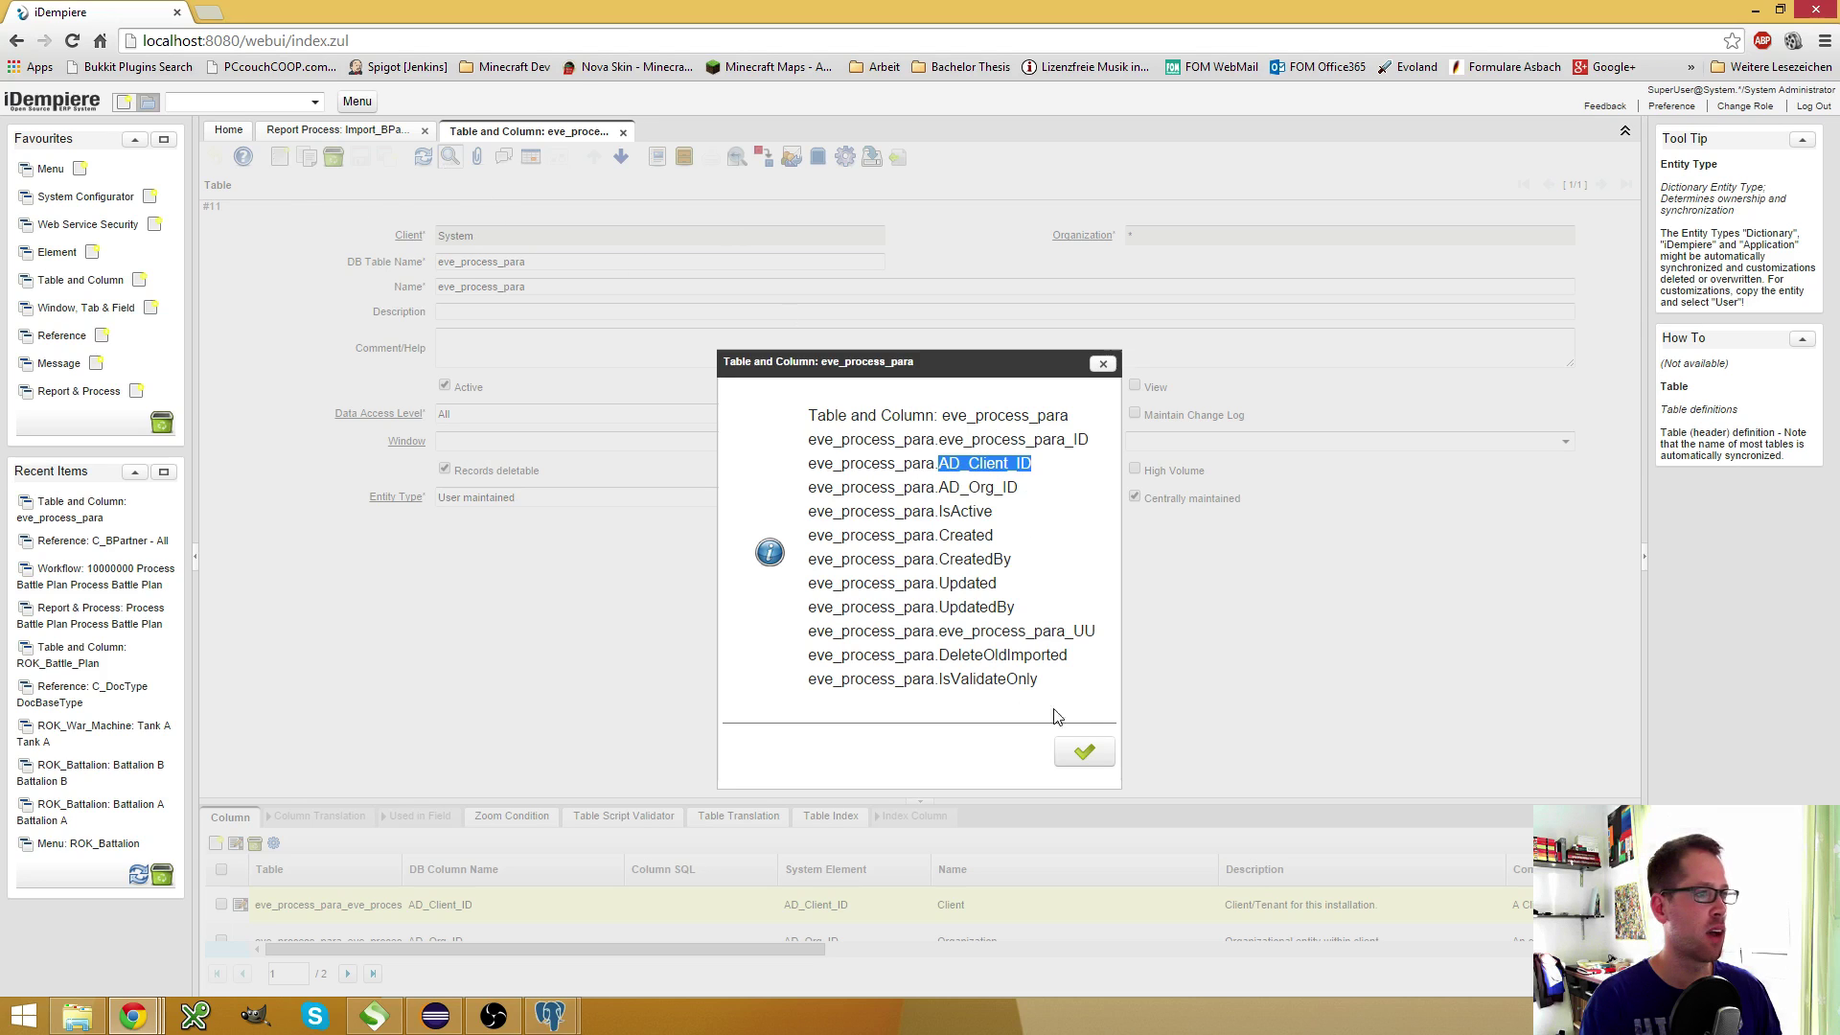
Dismiss the created-columns report and check the AD_Client_ID system element
left_click(1084, 753)
left_click(385, 139)
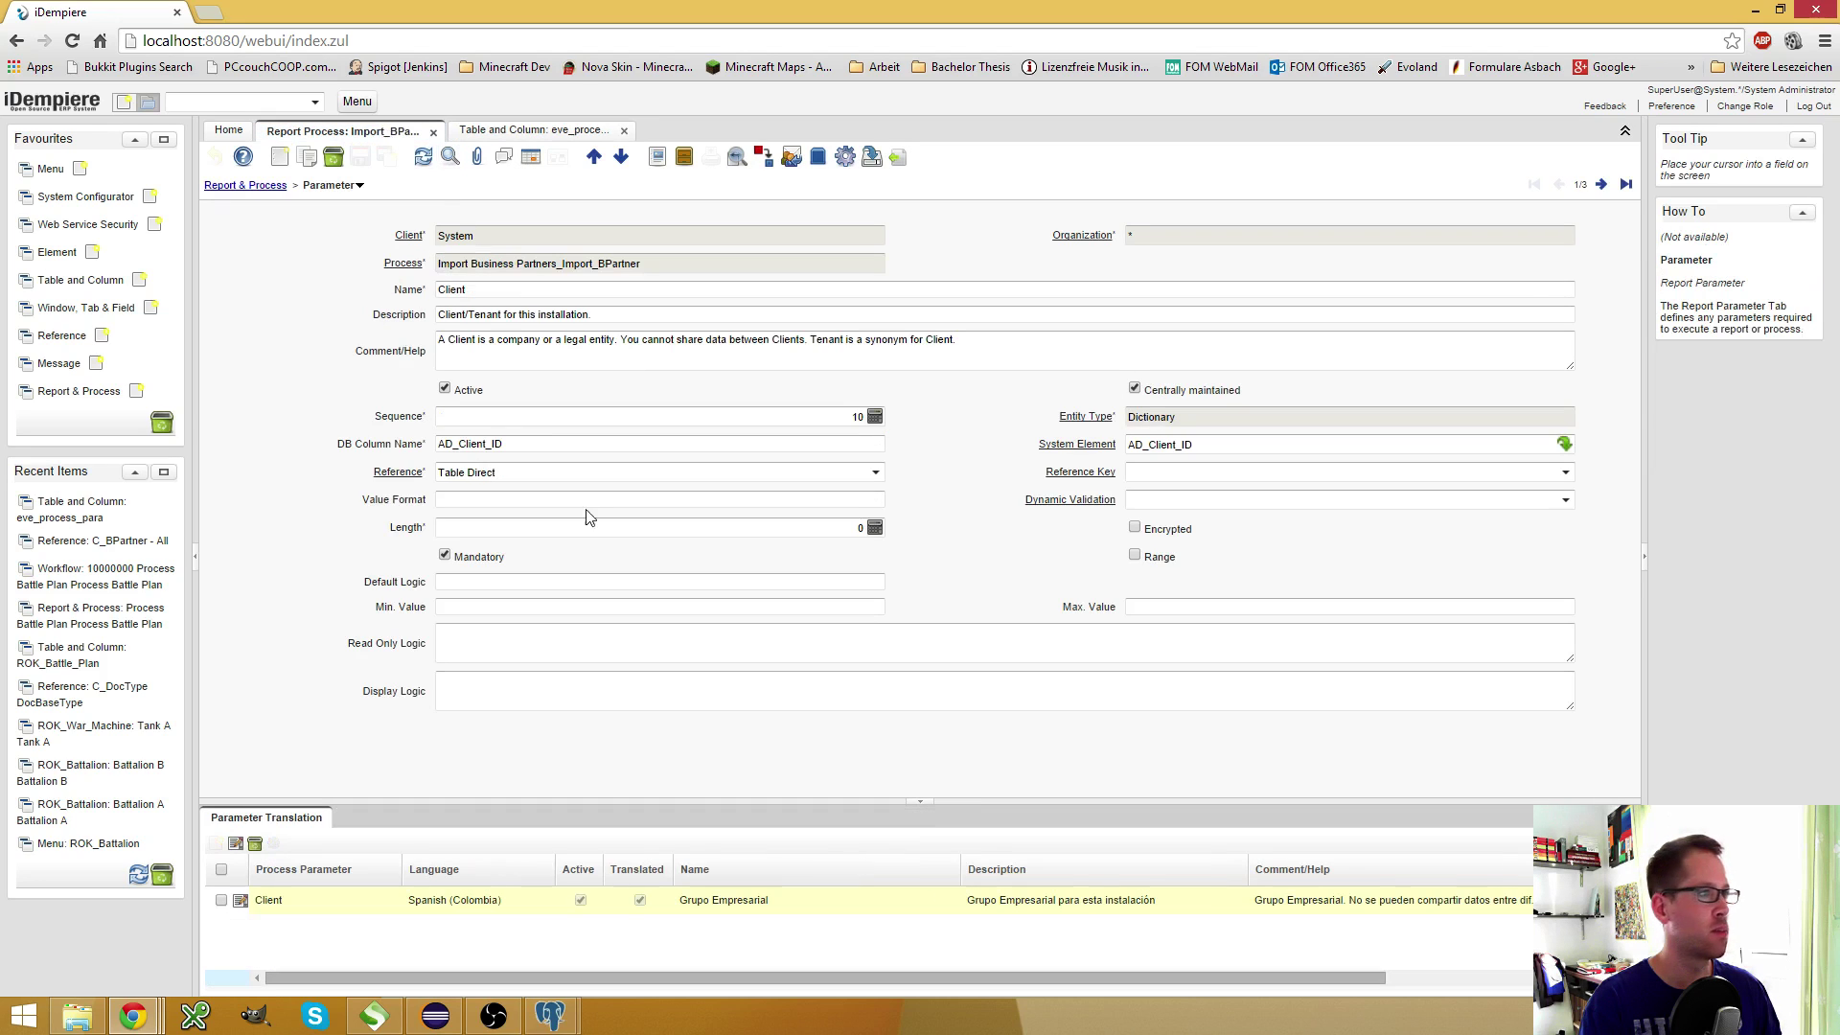
left_click(1171, 443)
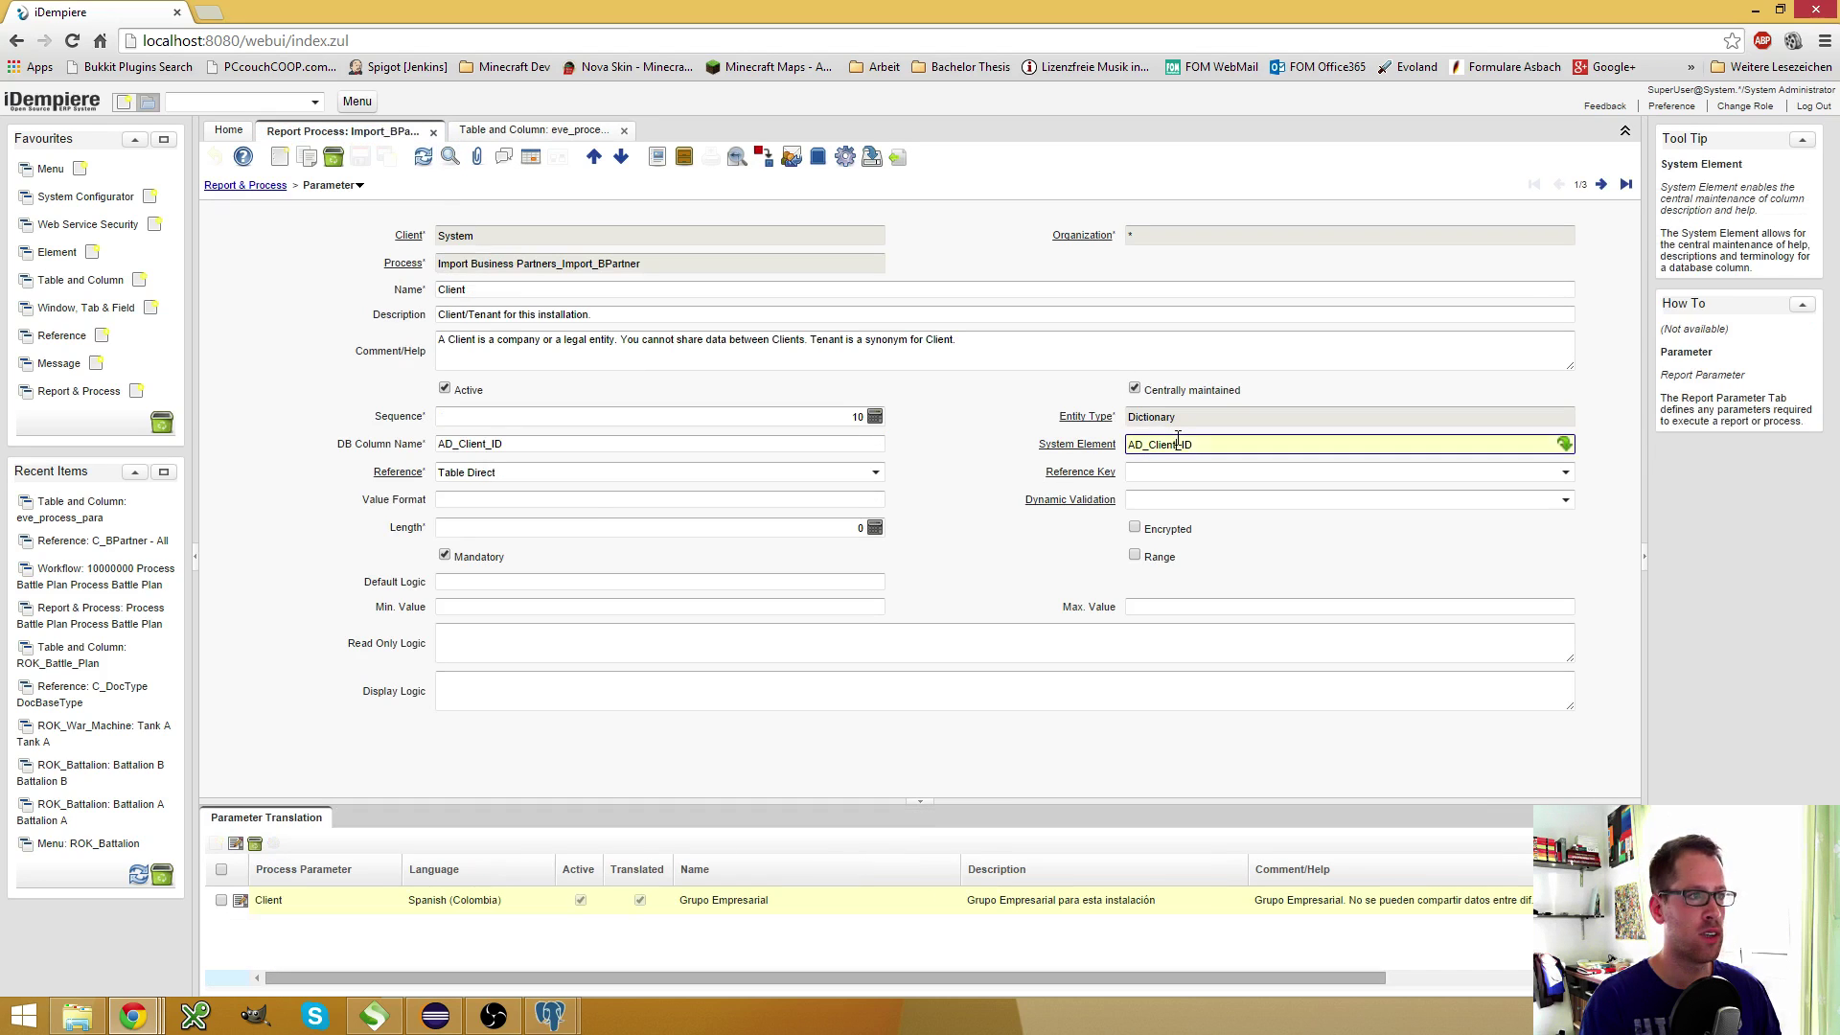
left_click(1102, 451)
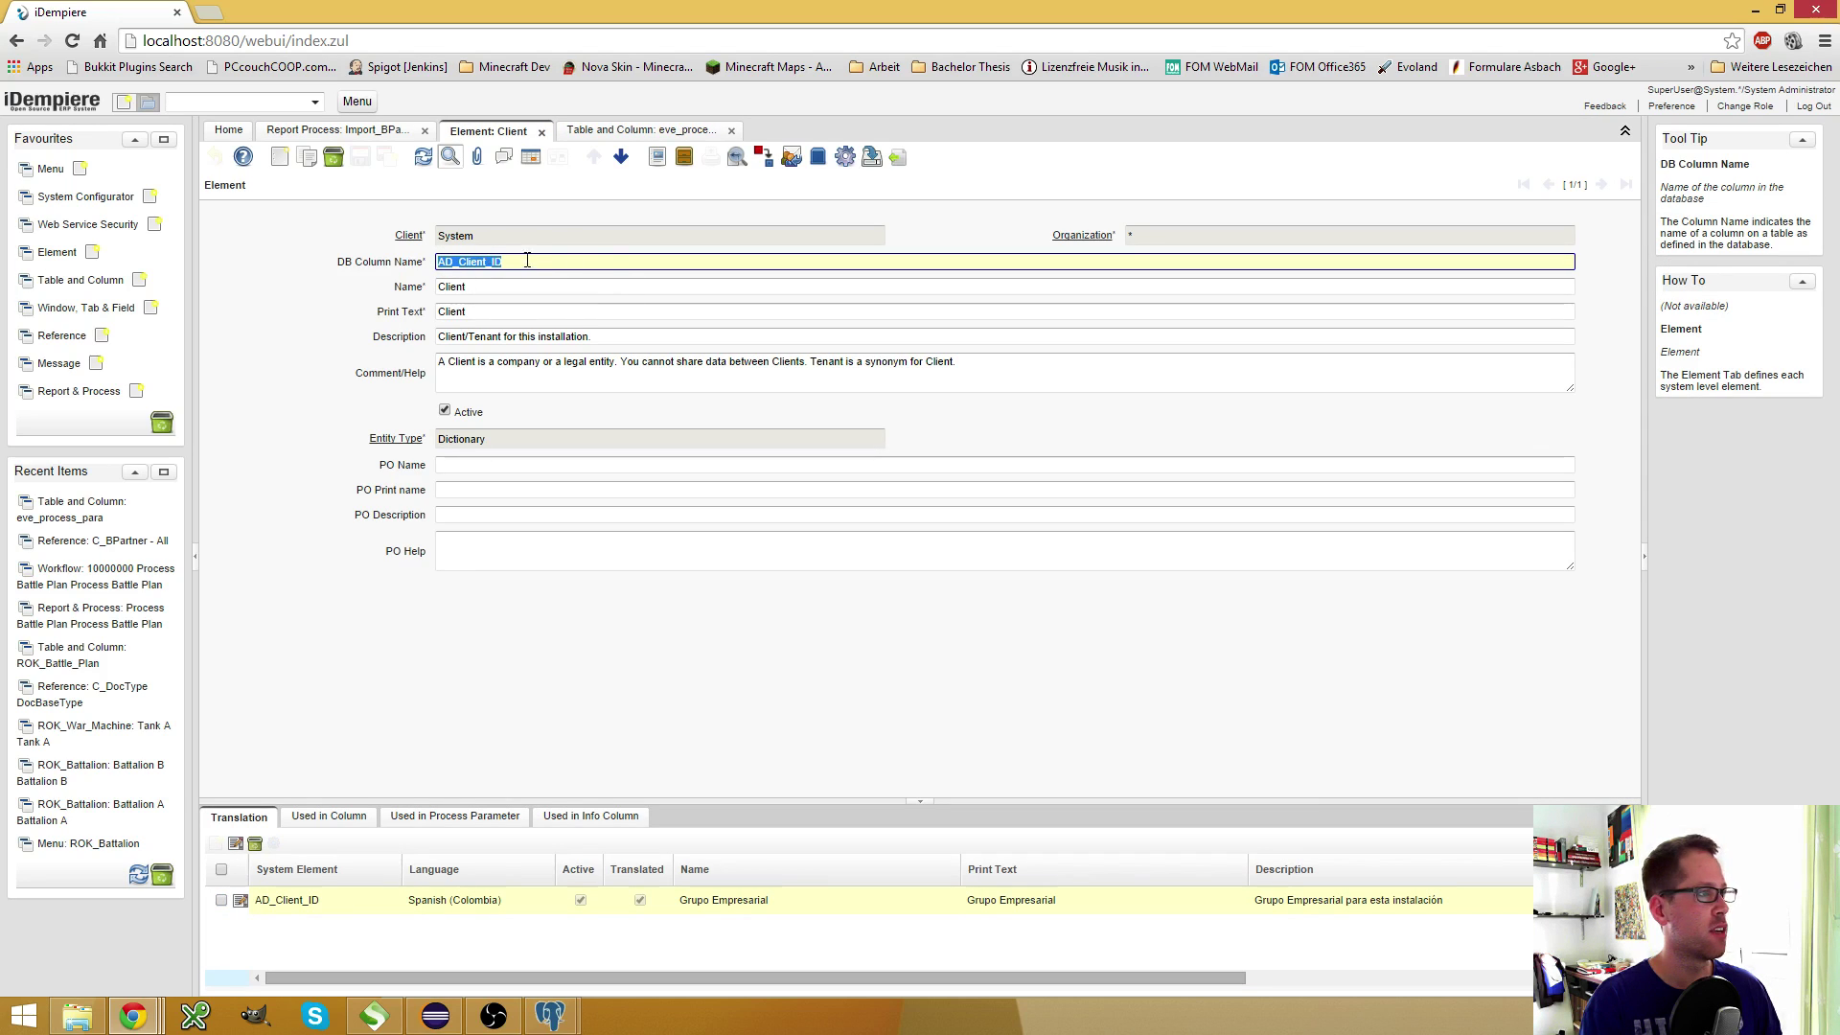
left_click(543, 262)
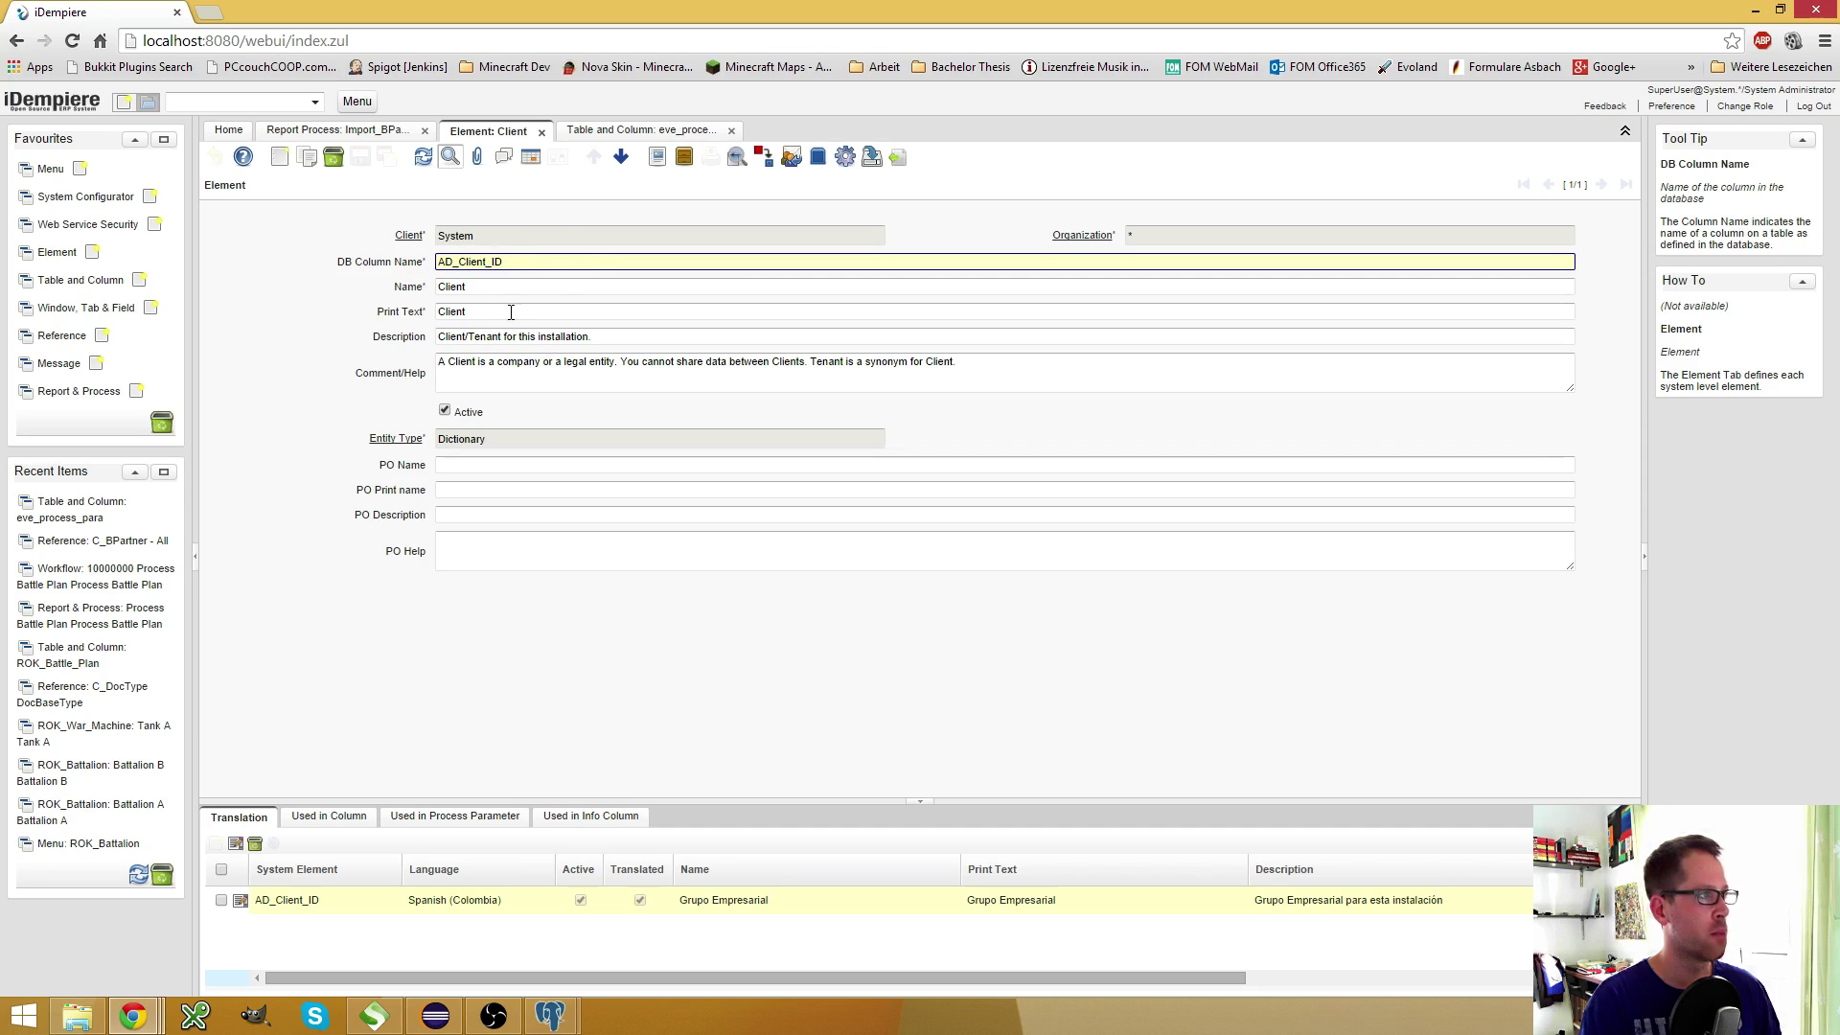
left_click(541, 132)
Enlarge the Column grid to show all ten eve_process_para columns
left_click_drag(261, 797, 330, 433)
left_click(836, 736)
left_click(834, 771)
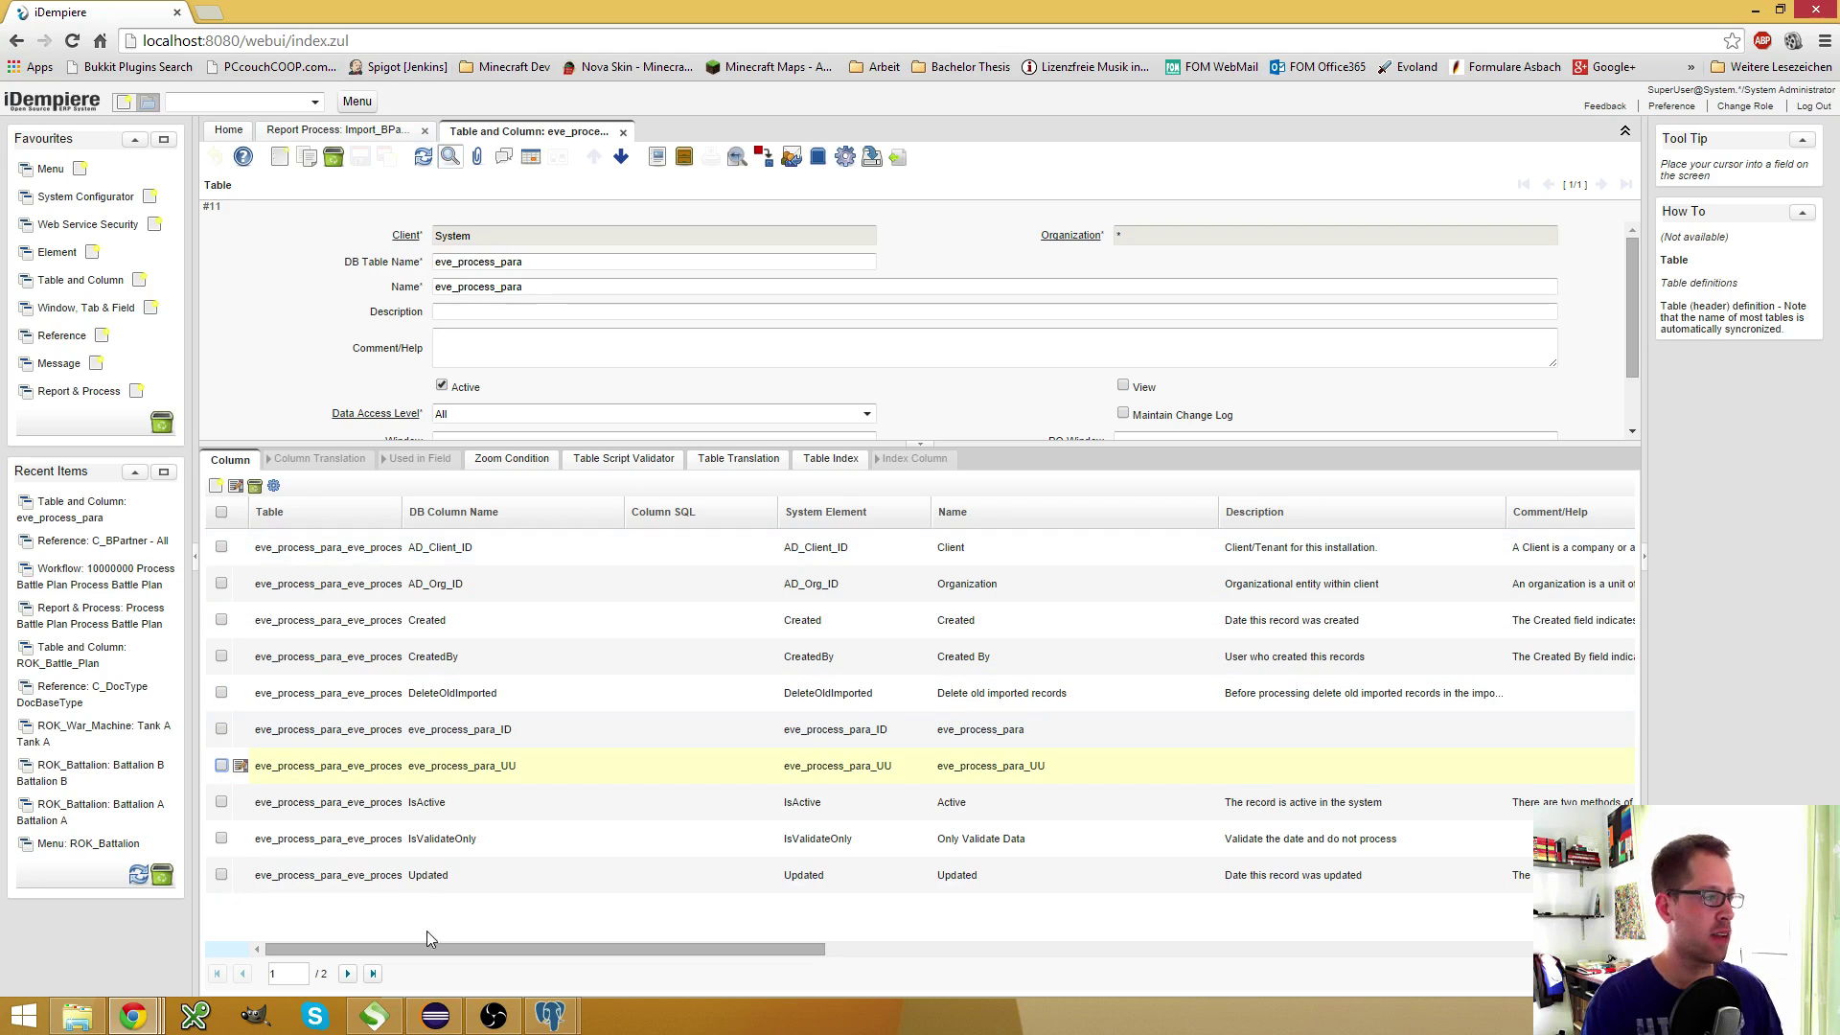
Link runImportBPartner to table eve_process_para_eve_process_para, save, add a parameter record, and open an incognito tab
mouse_move(146, 1014)
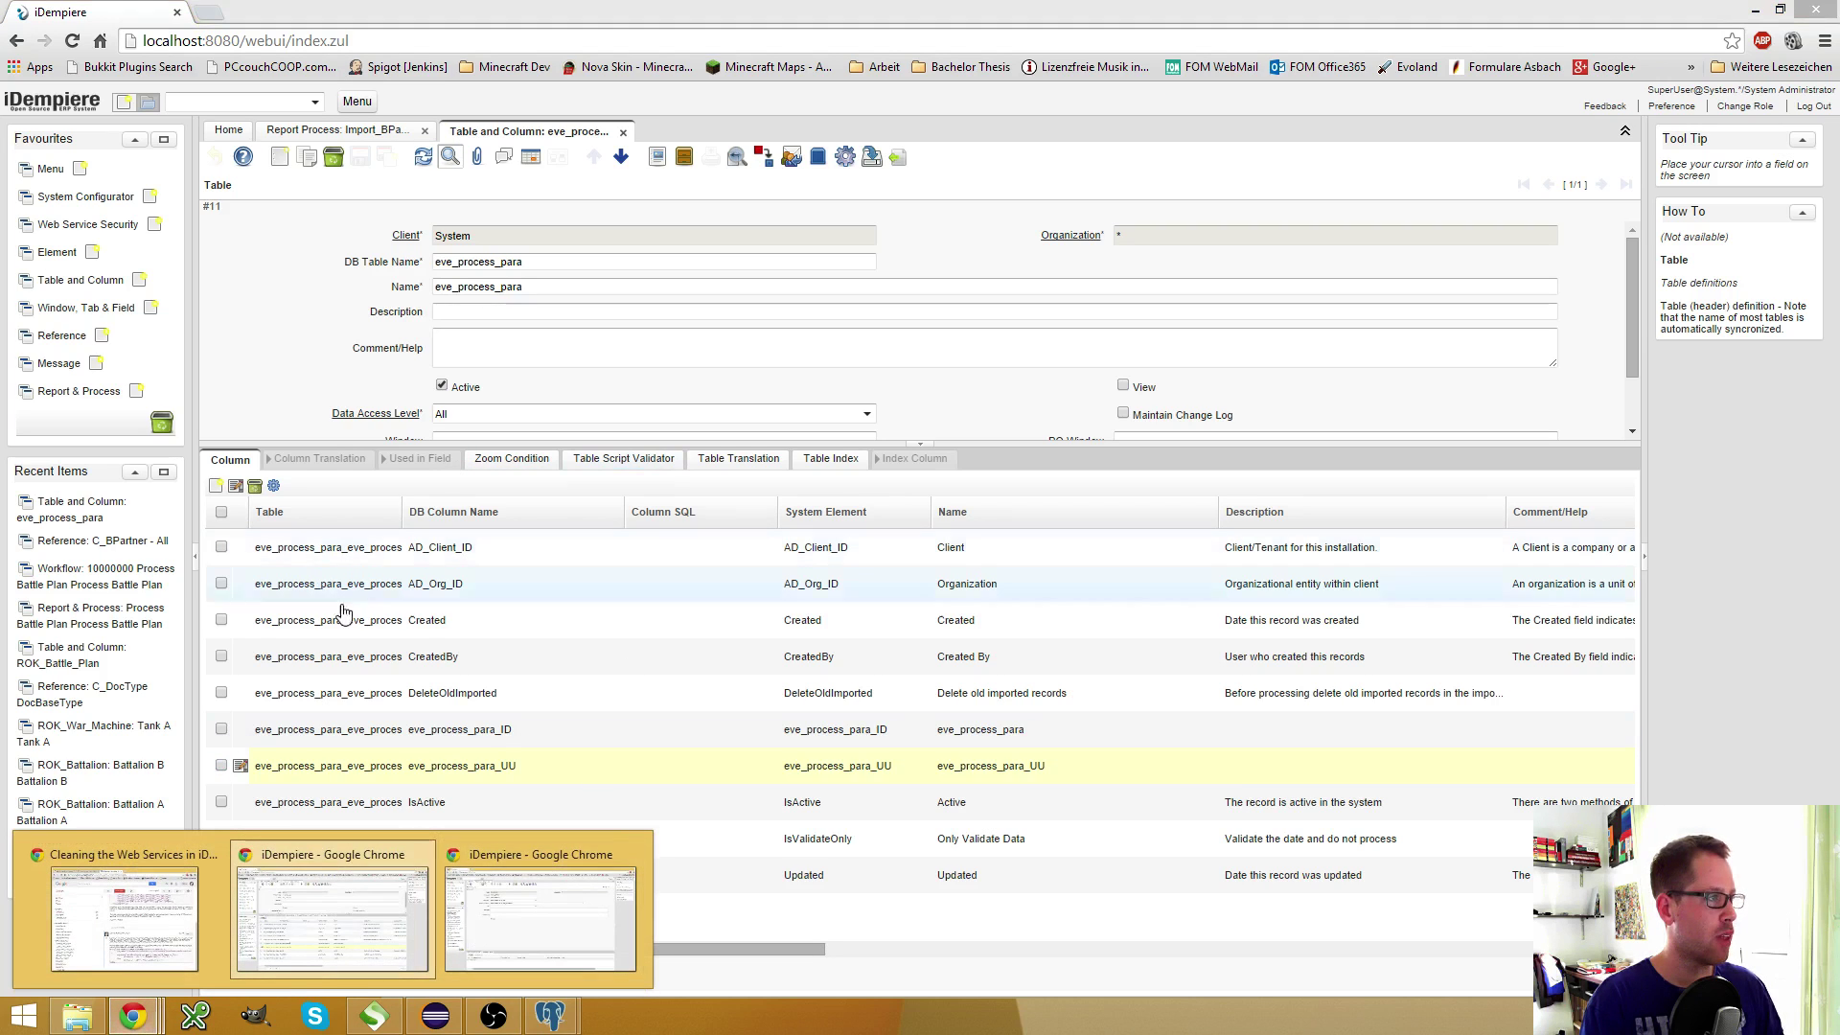
left_click(541, 906)
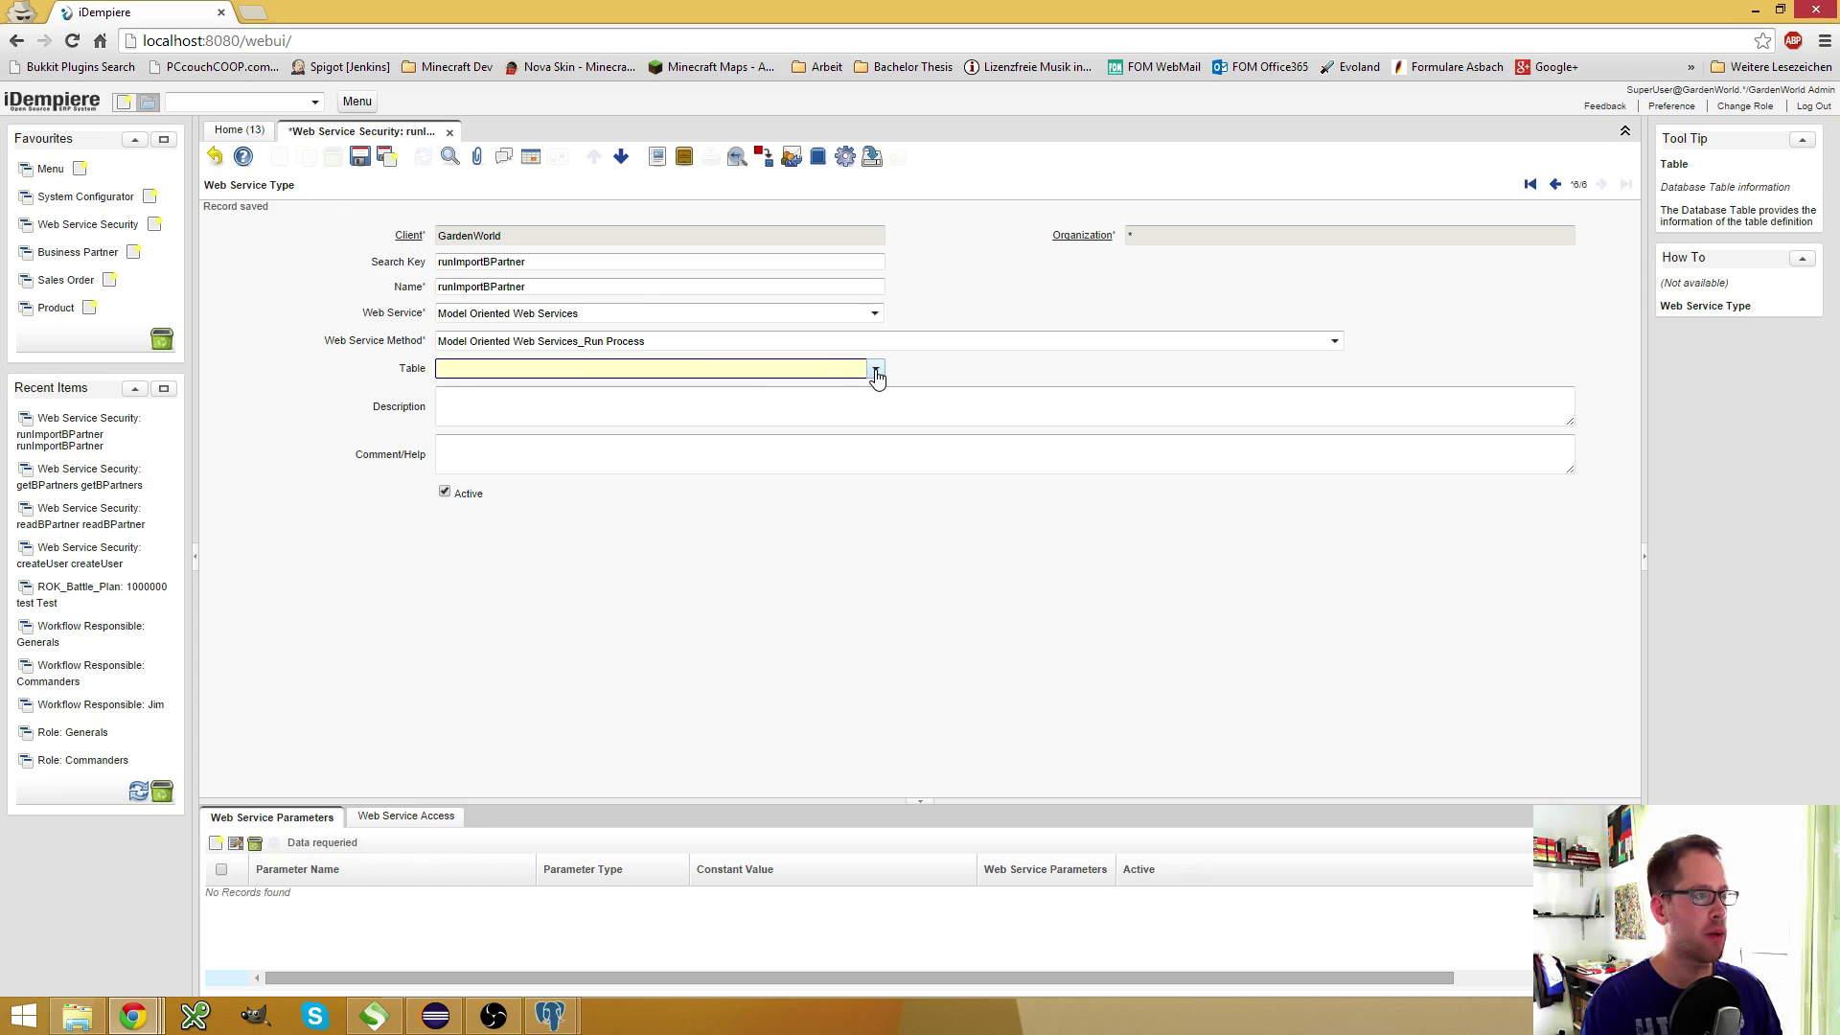
left_click(875, 370)
type("eve_process_para_eve_process_para")
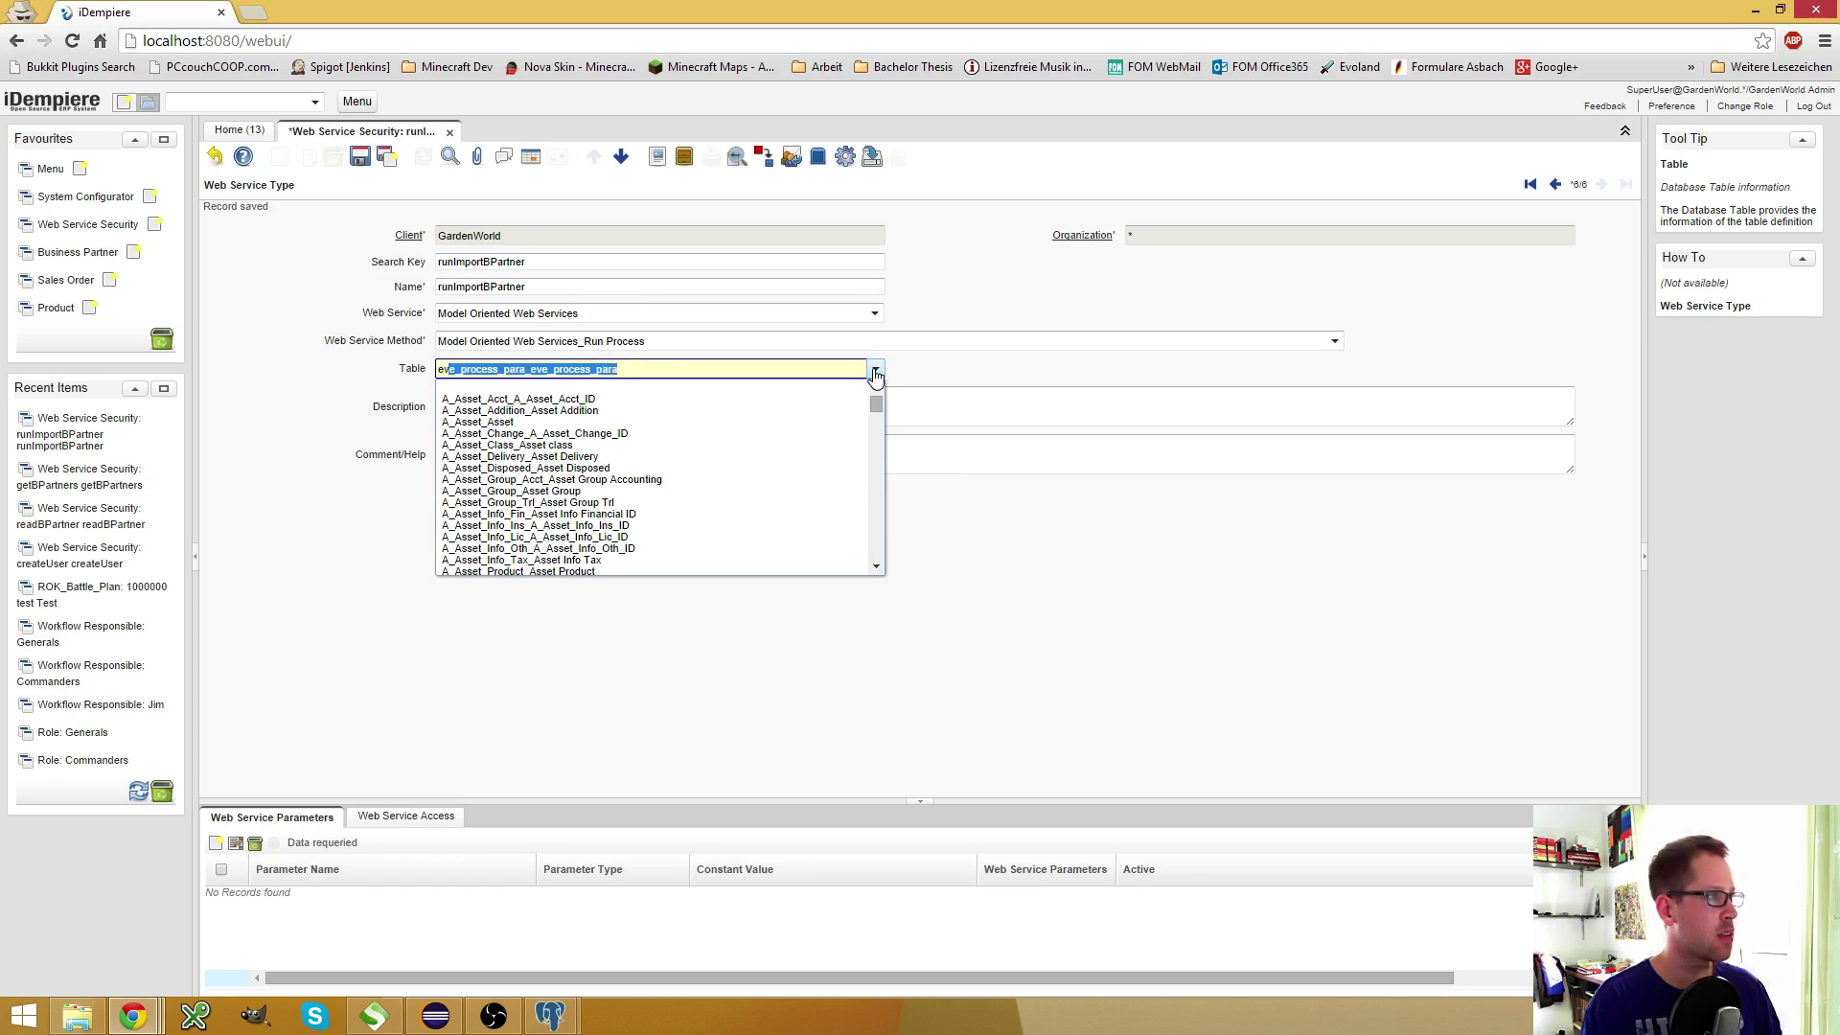
left_click(937, 370)
left_click(374, 160)
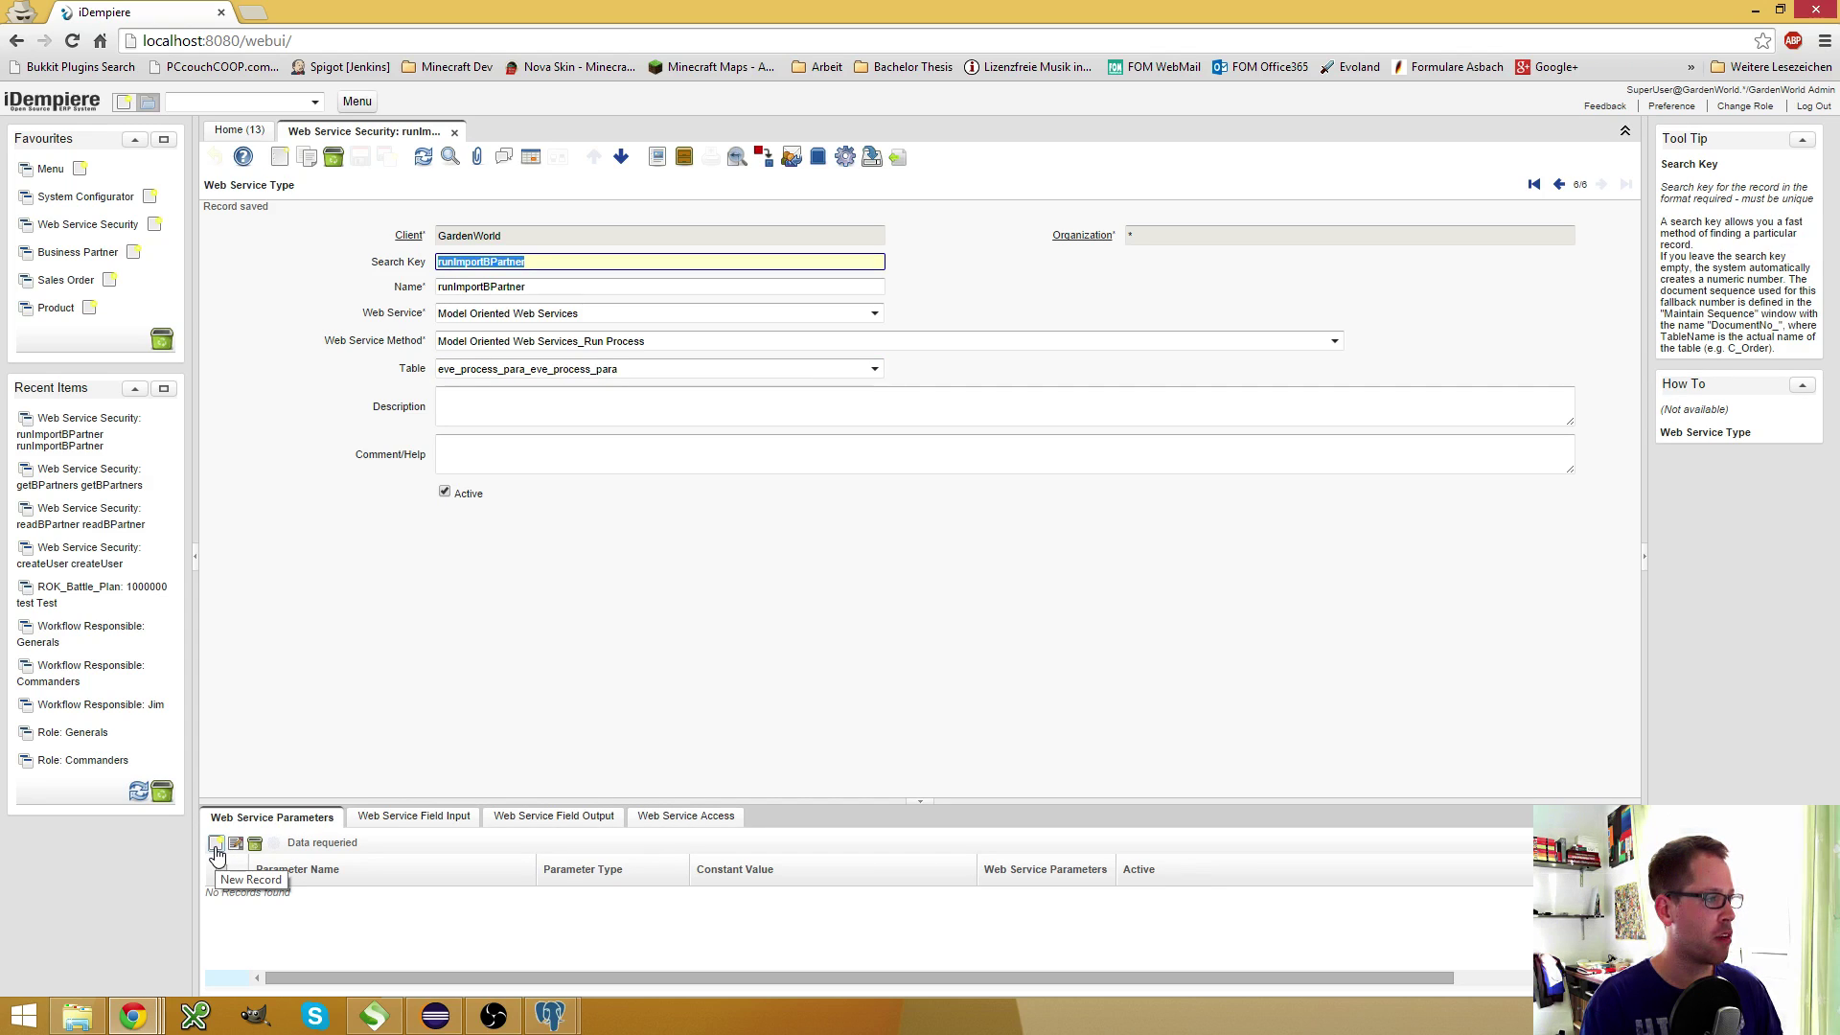
left_click(217, 845)
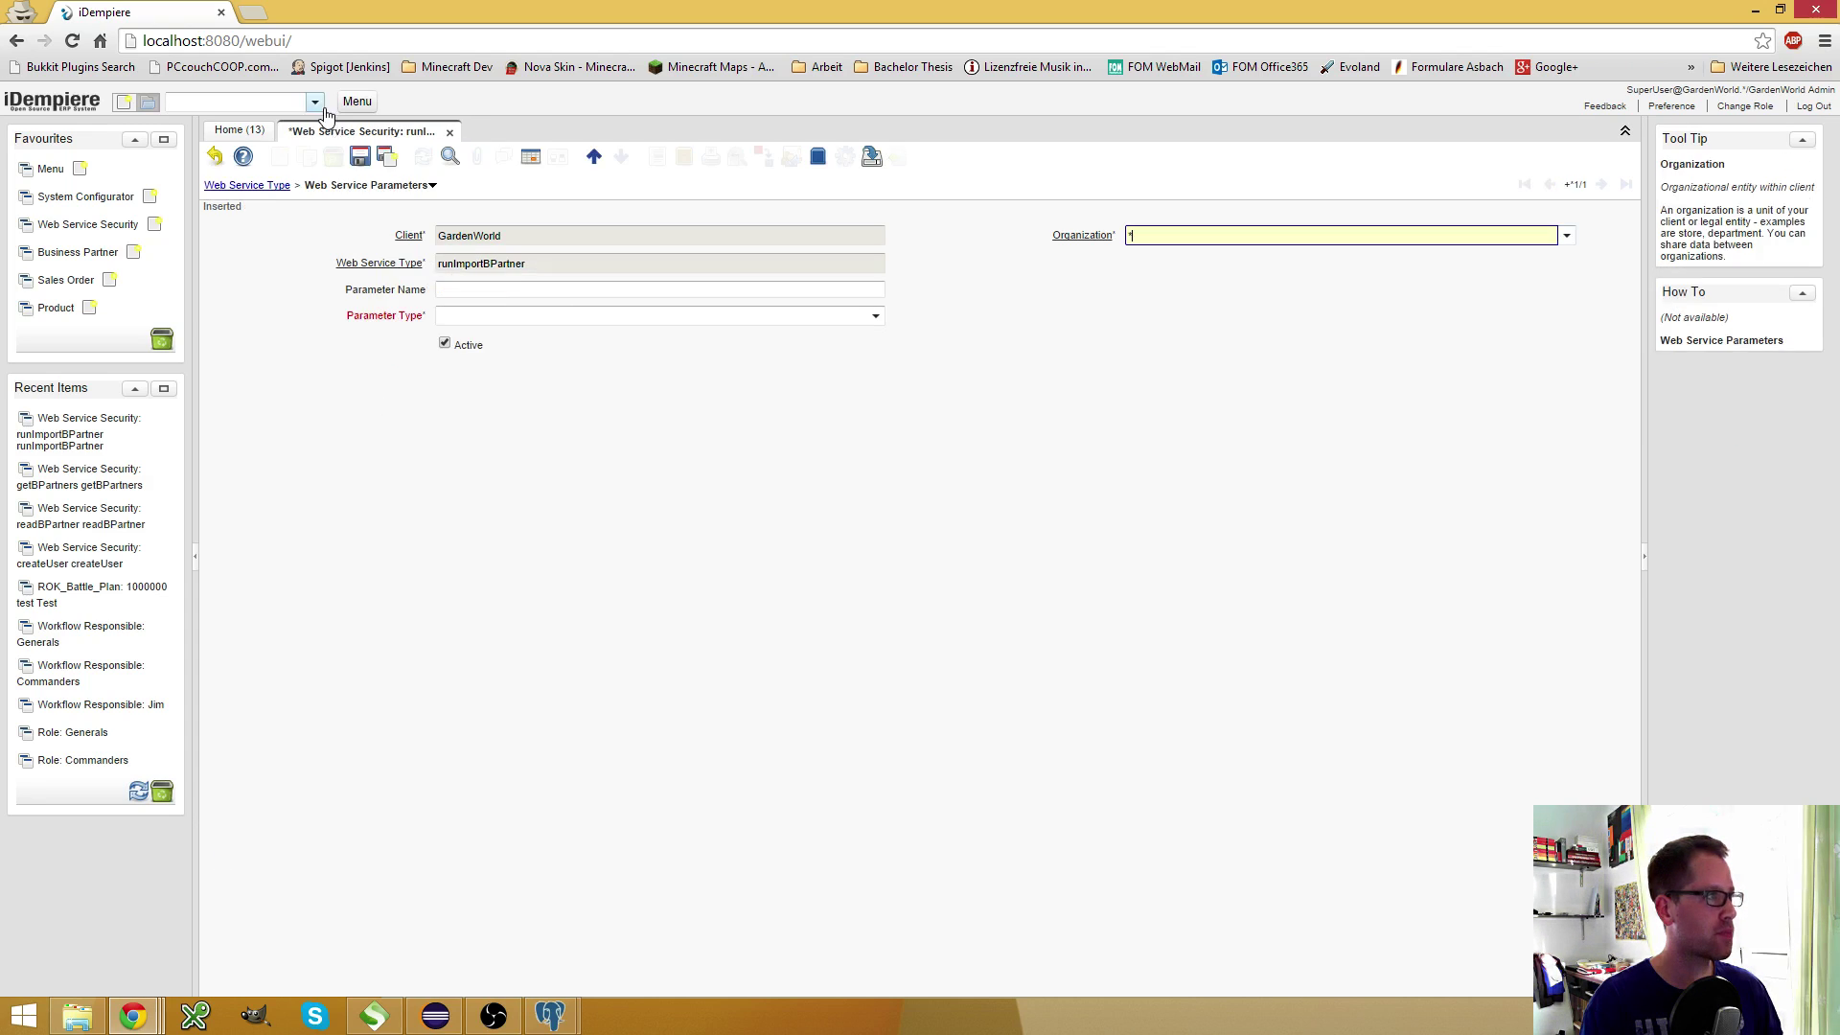
left_click(243, 9)
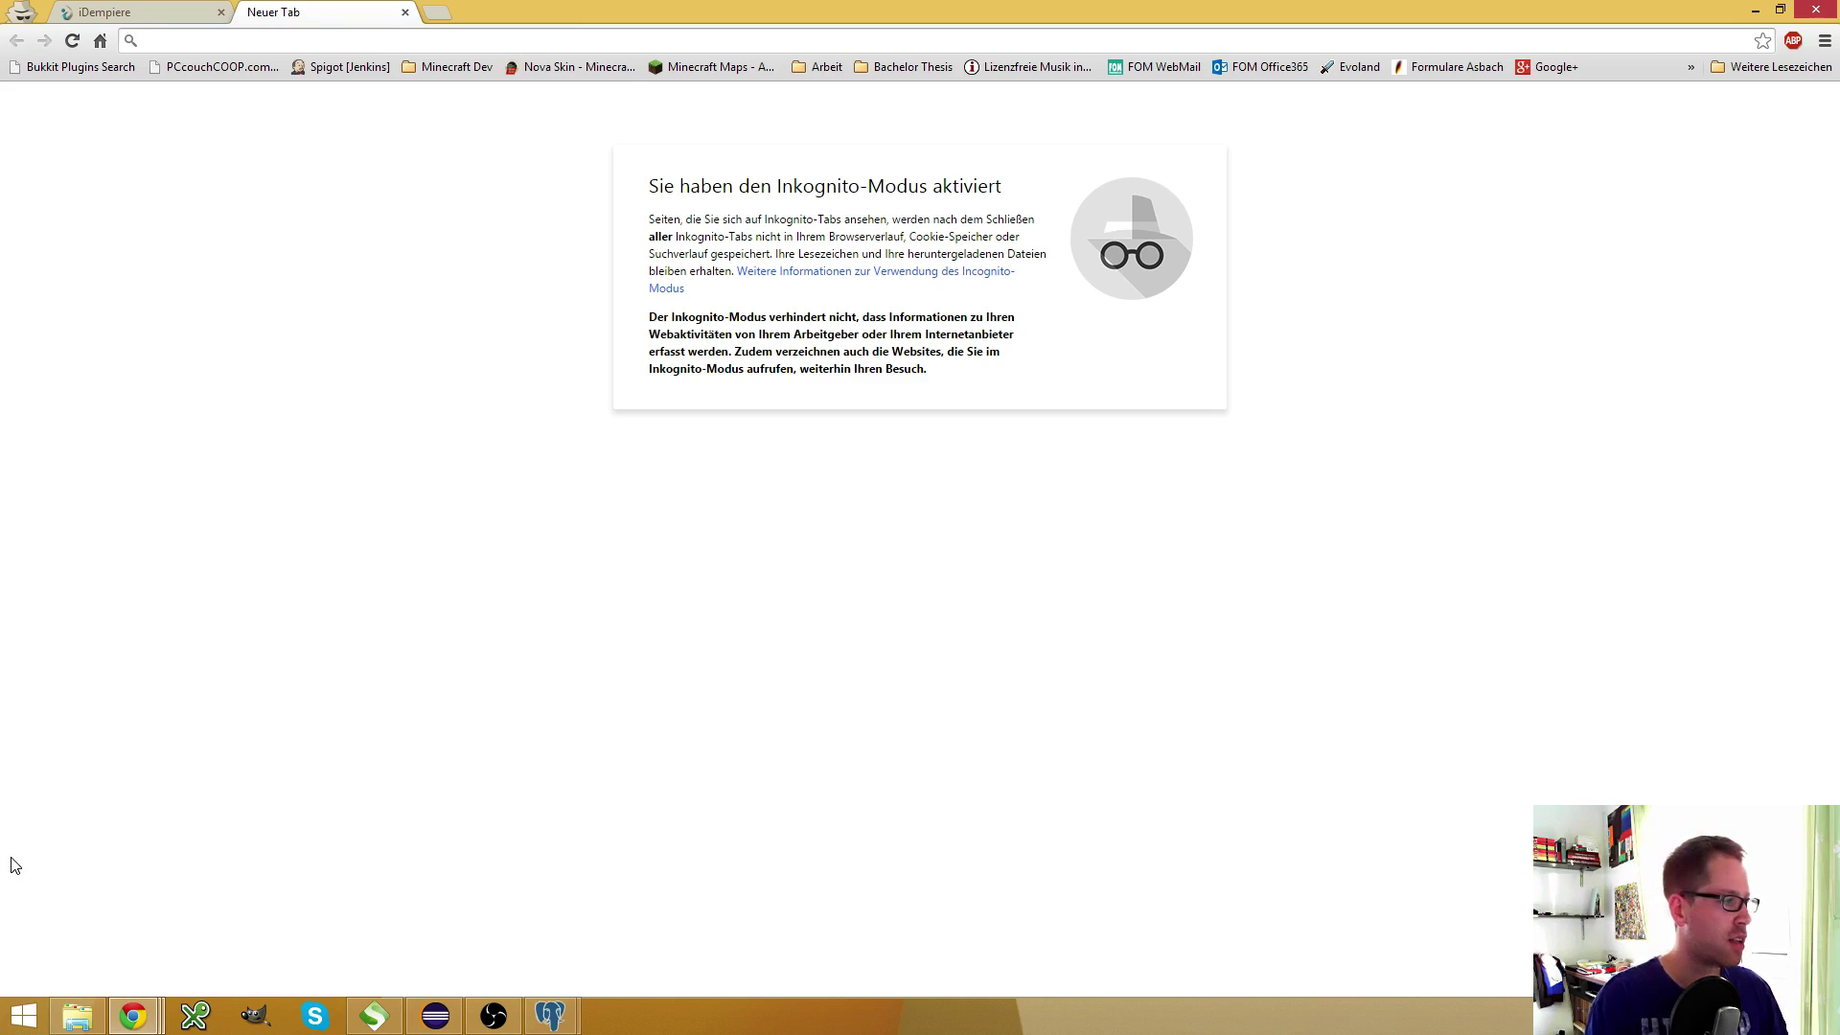
Open runProcess Request 1, maximize the editor and widen the XML view to review AD_Process_ID, AD_Menu_ID, AD_Record_ID and DocAction
left_click(372, 1015)
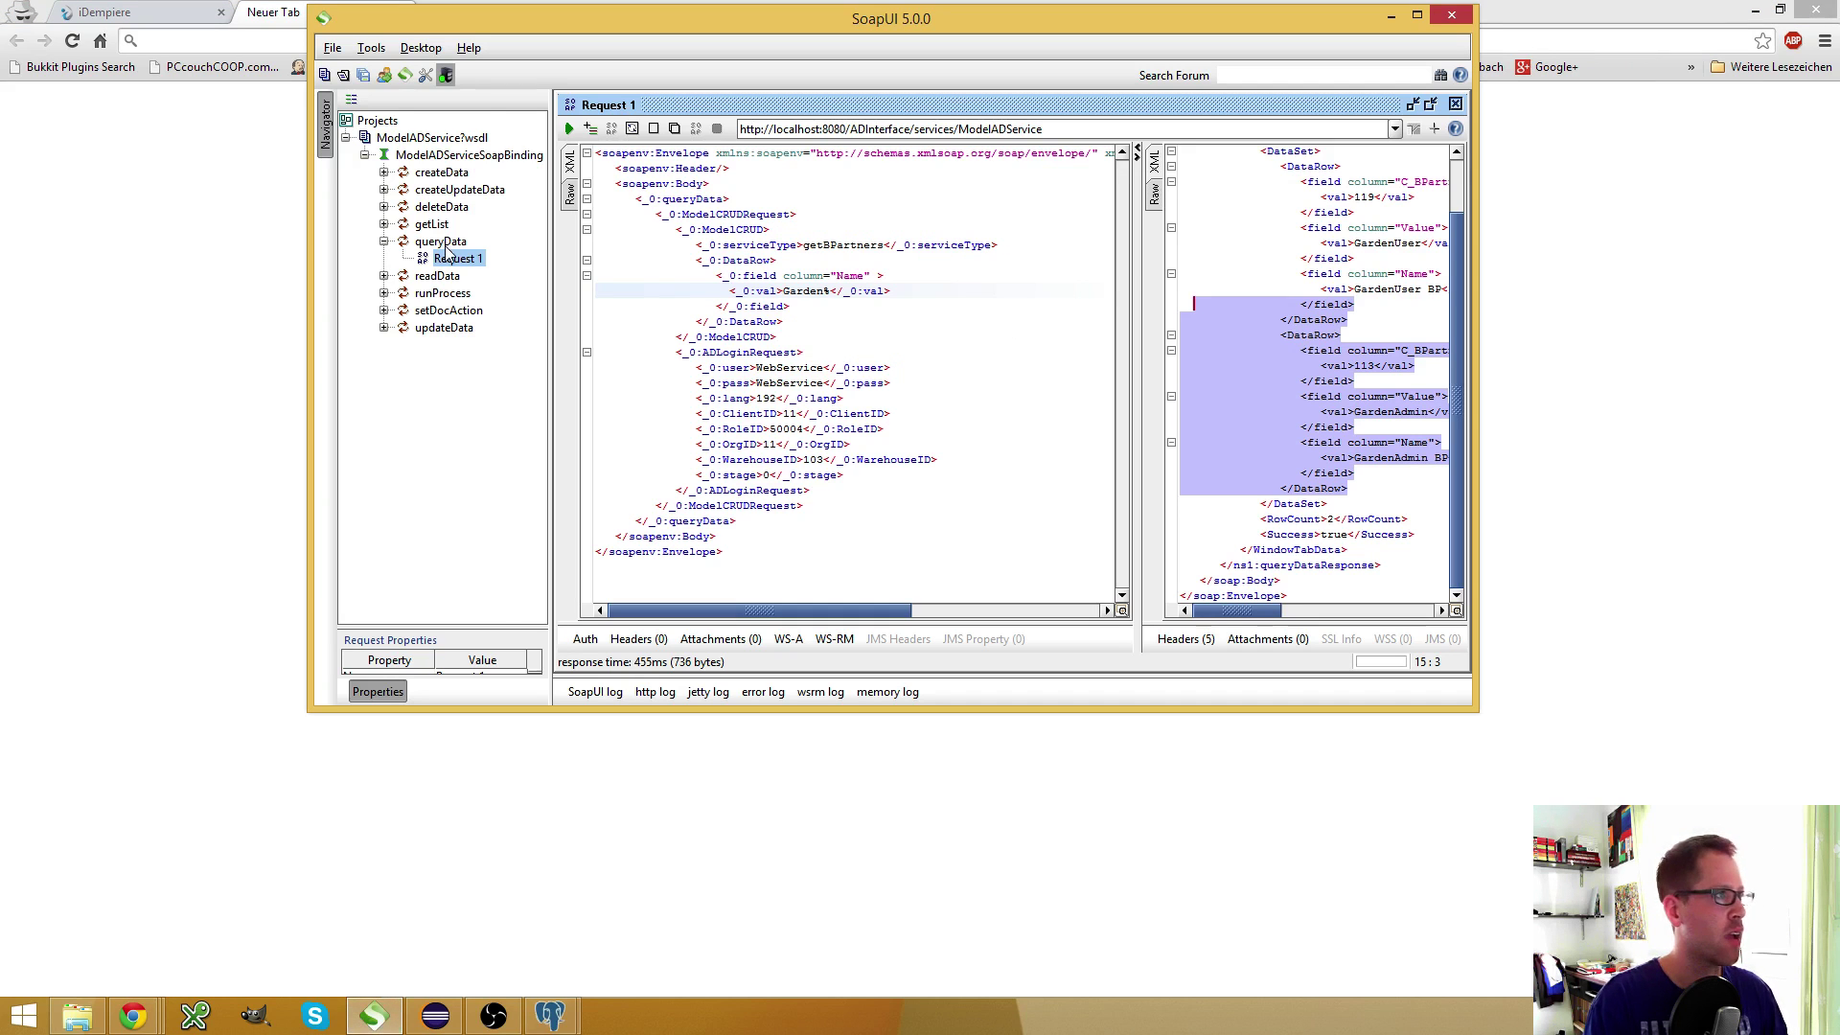
left_click(383, 294)
double_click(457, 311)
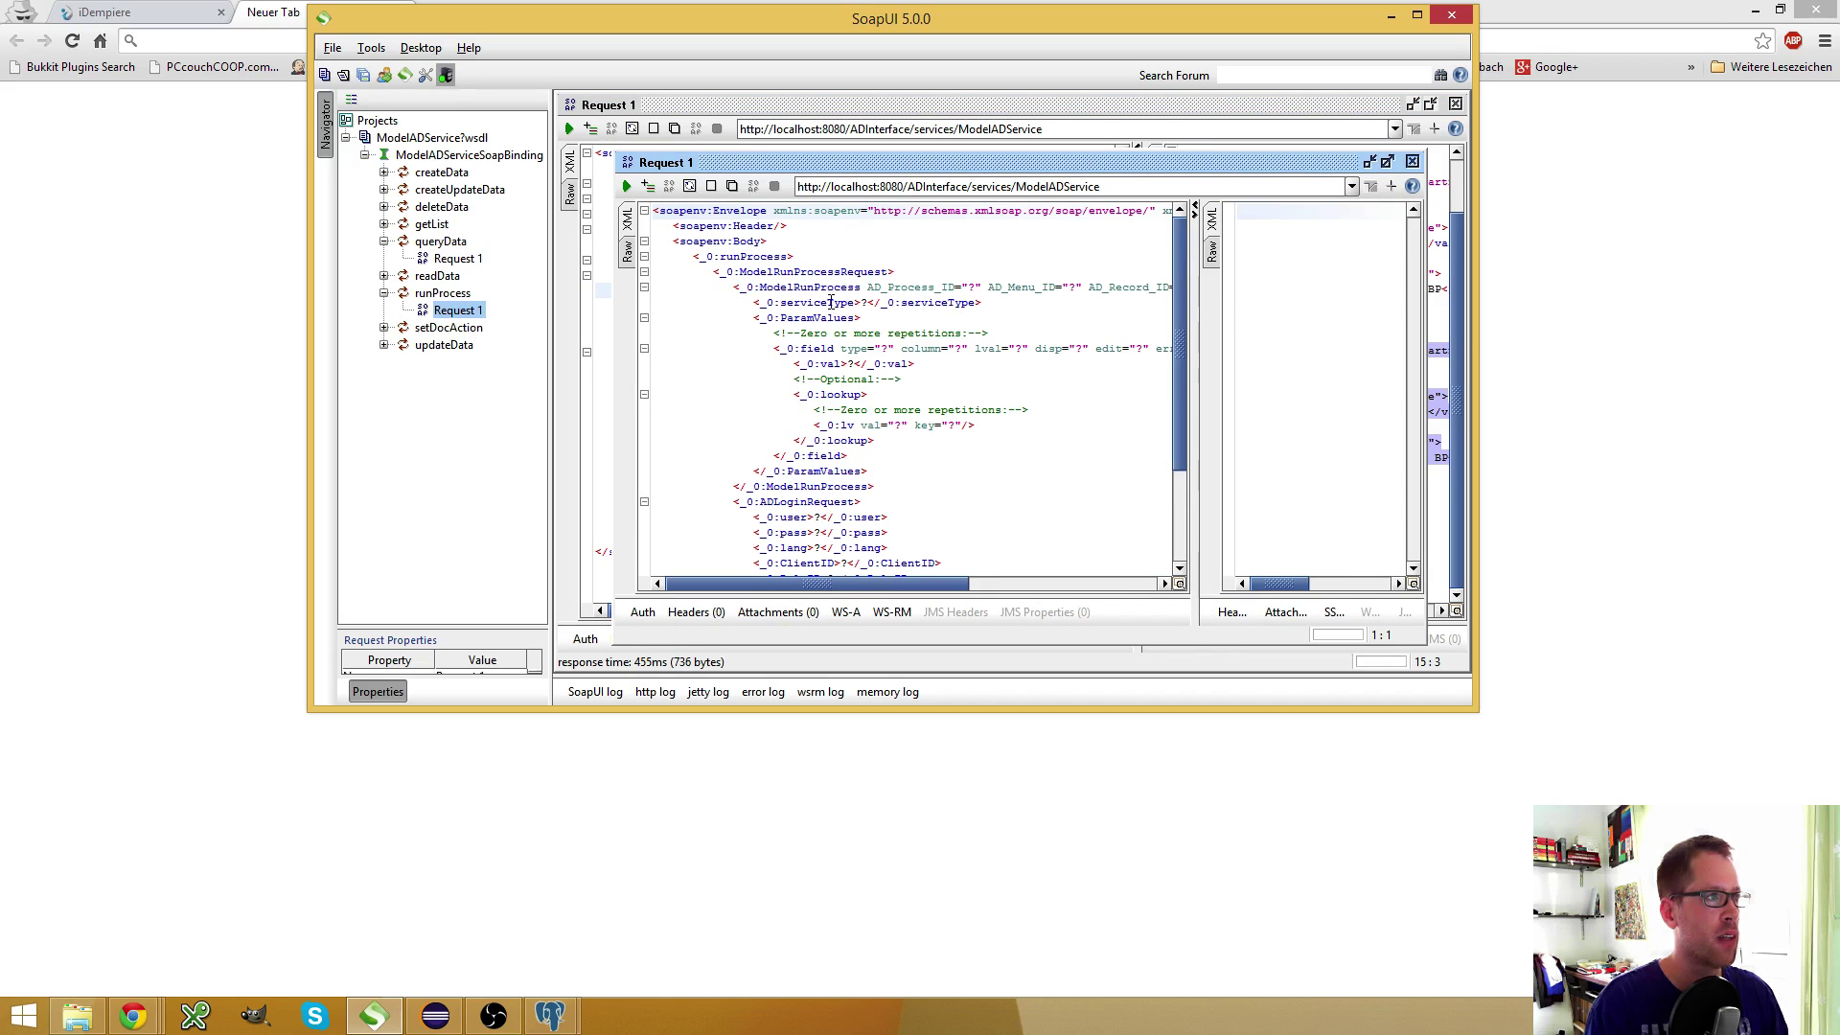
double_click(894, 286)
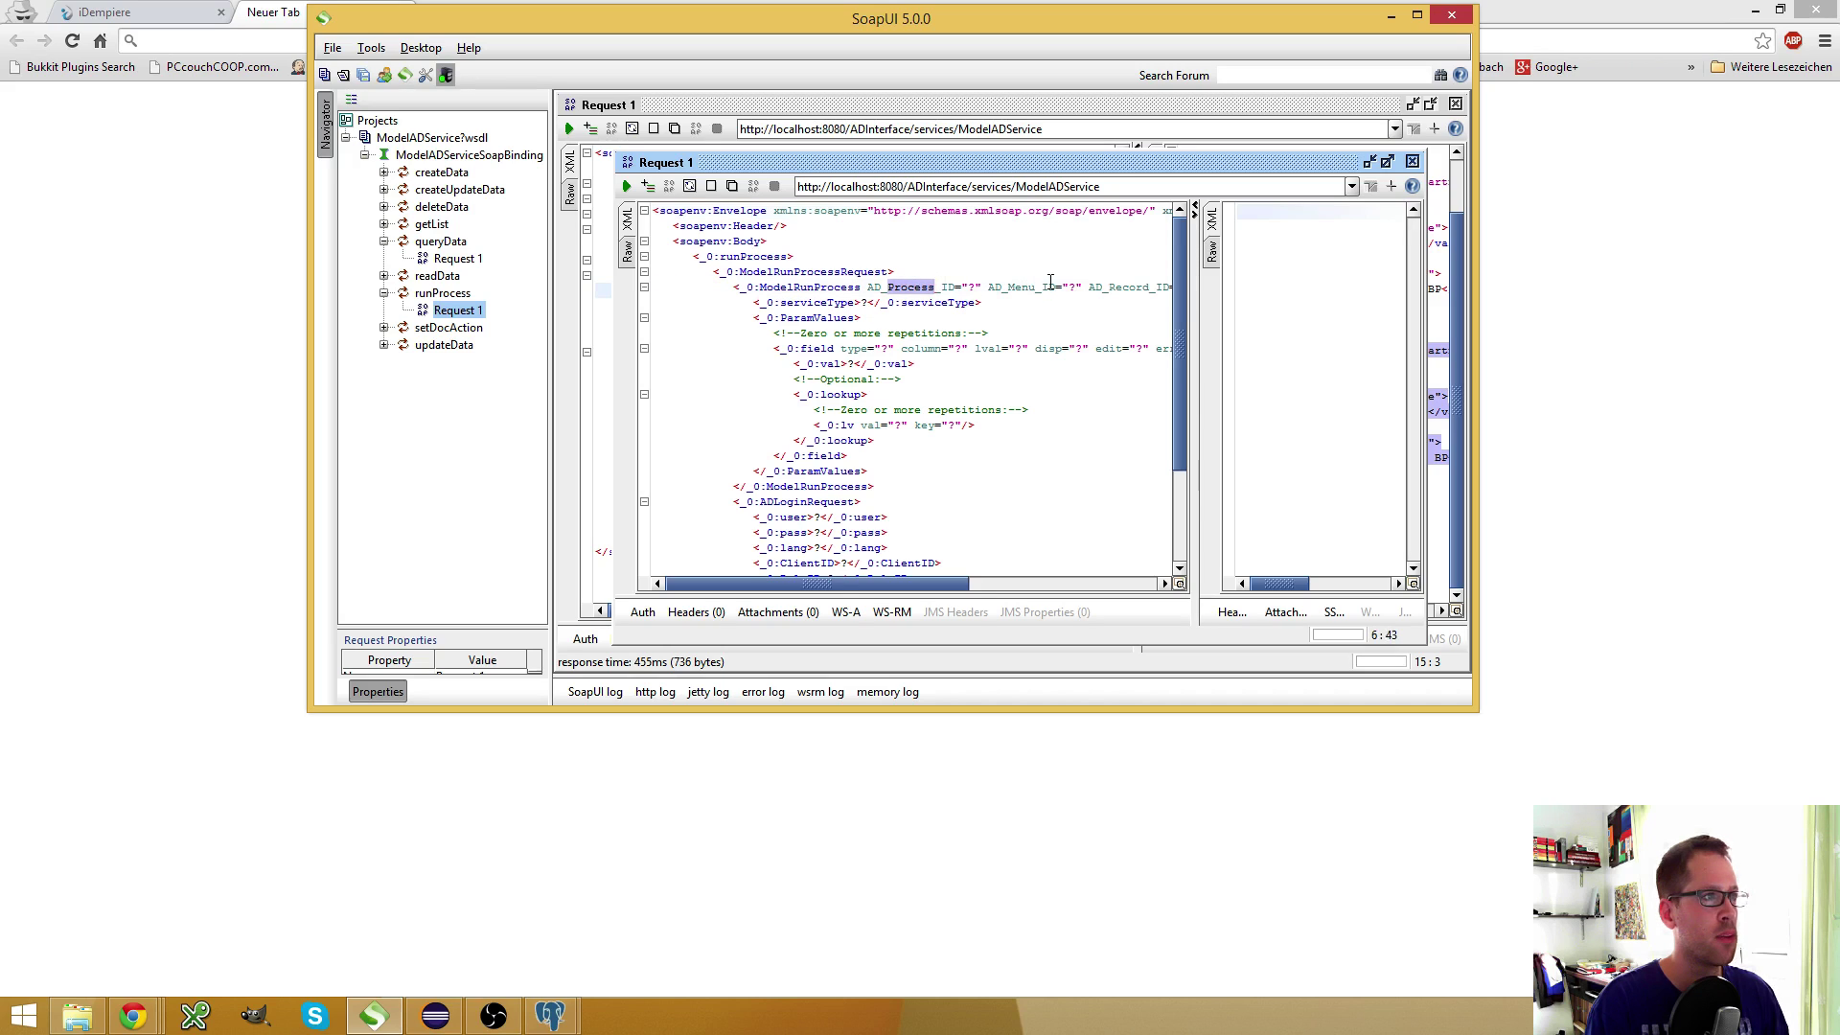
double_click(1015, 288)
double_click(1129, 288)
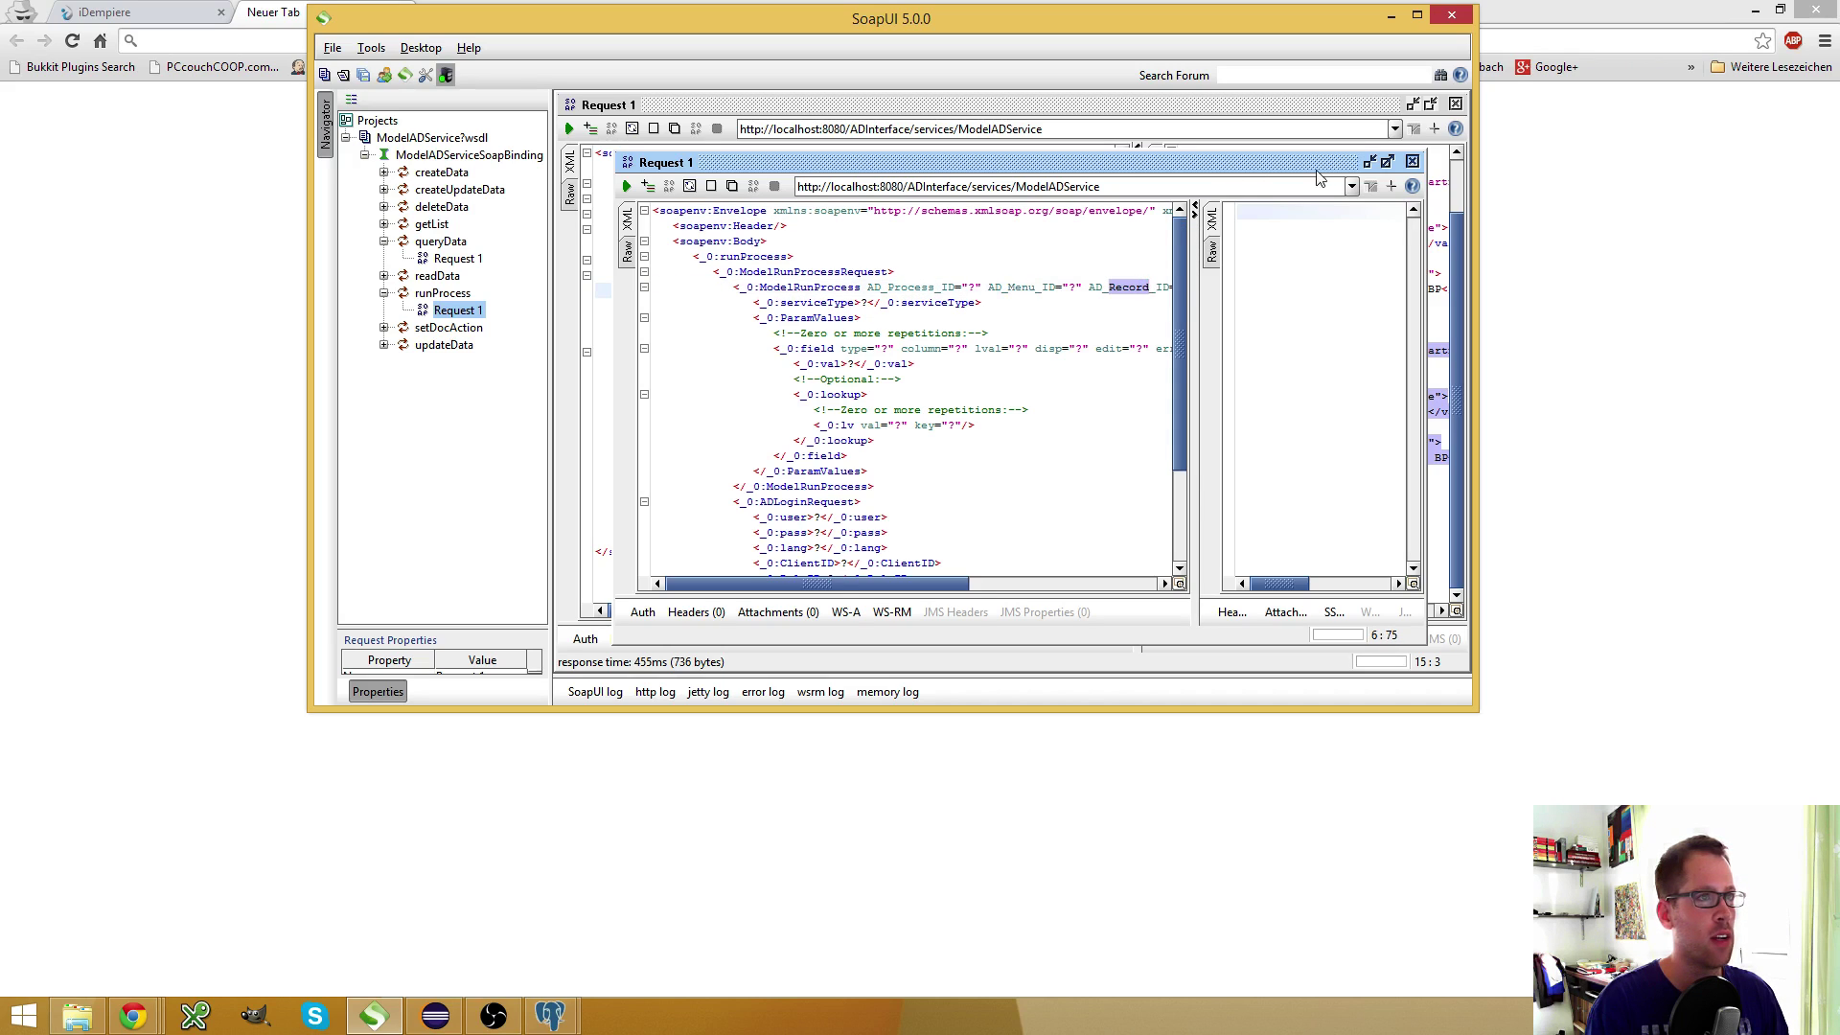
left_click(1386, 161)
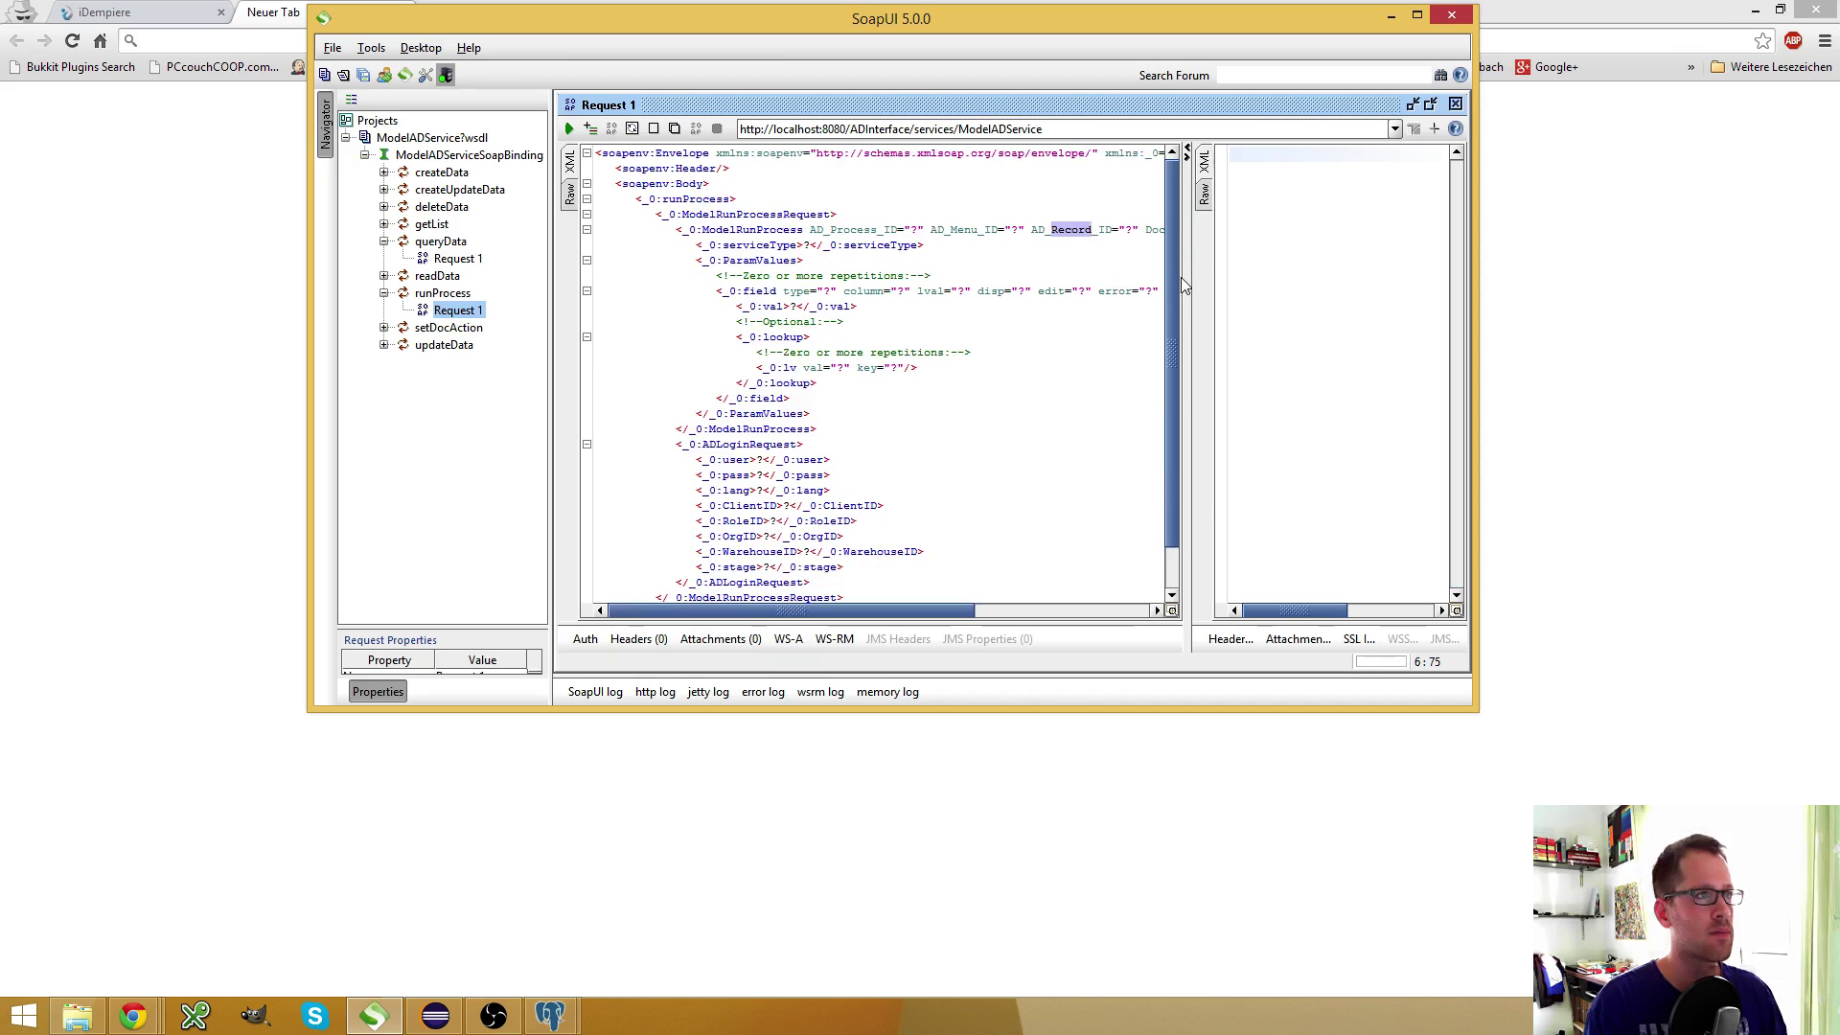
left_click_drag(1185, 286, 1294, 286)
double_click(1175, 230)
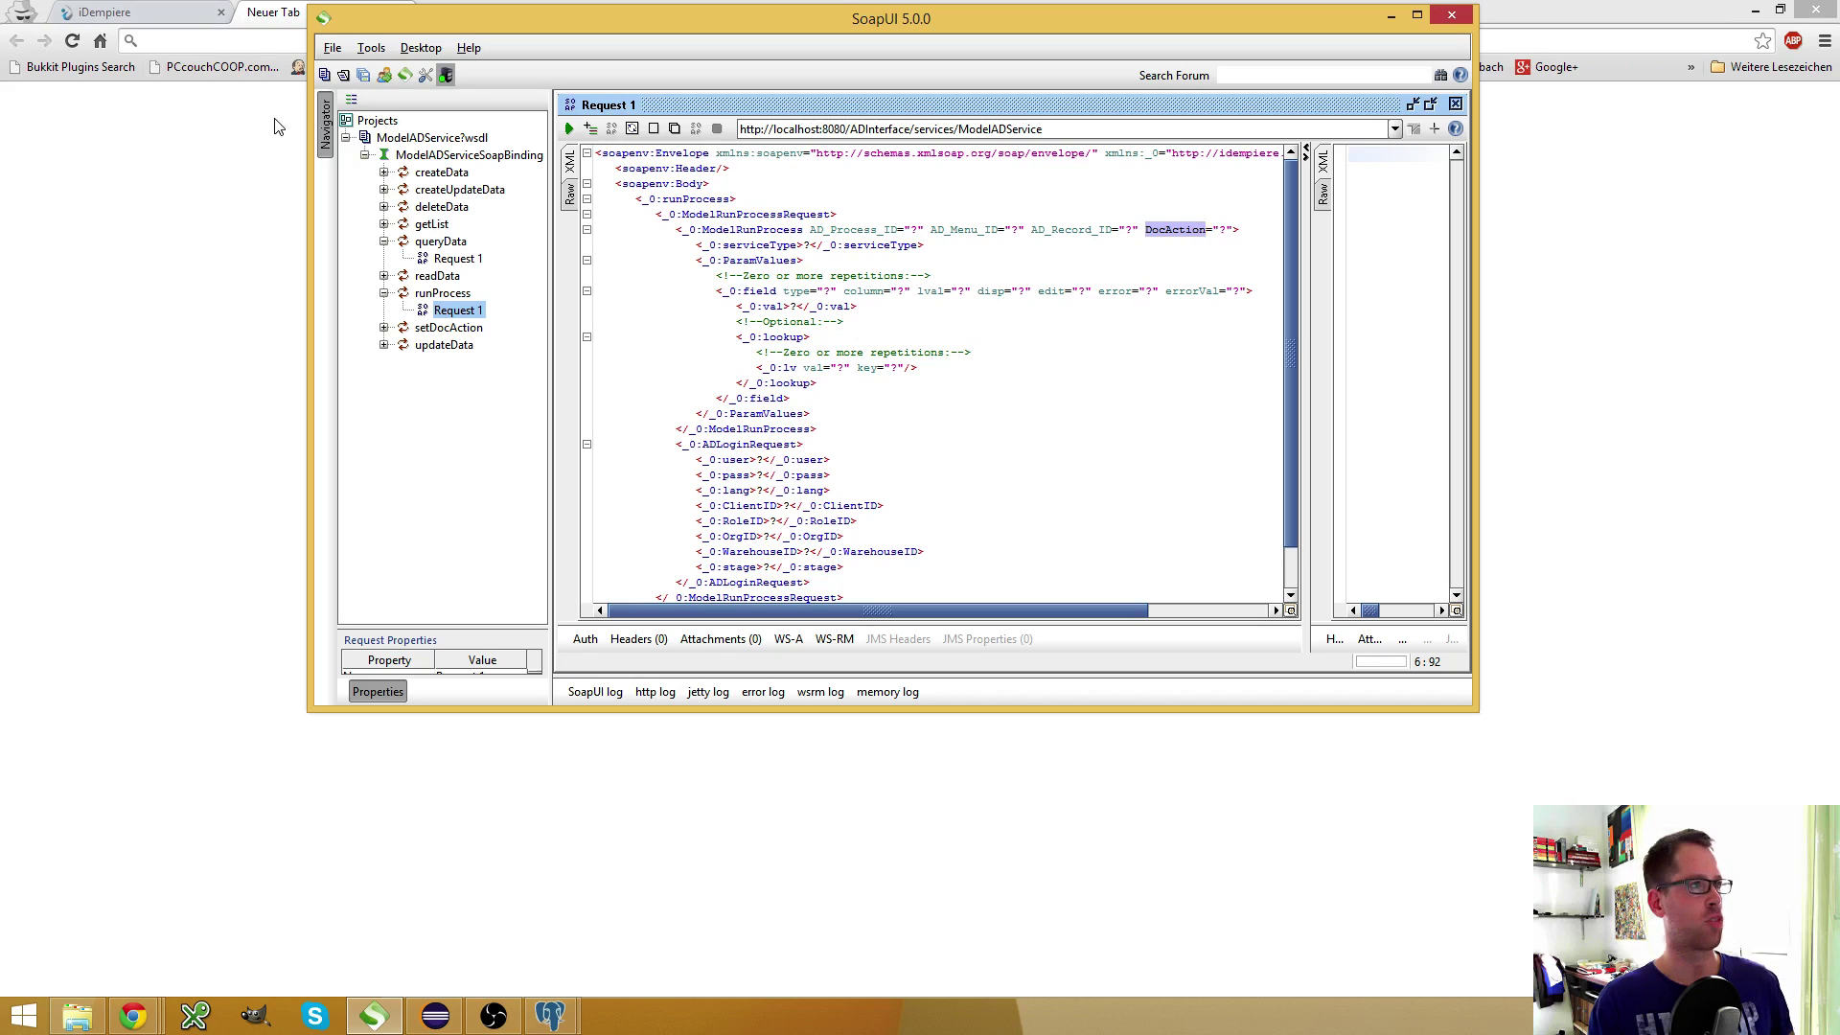
Search 'adempiere webservices' and open the Adempiere Web Services wiki page at runProcess
left_click(227, 46)
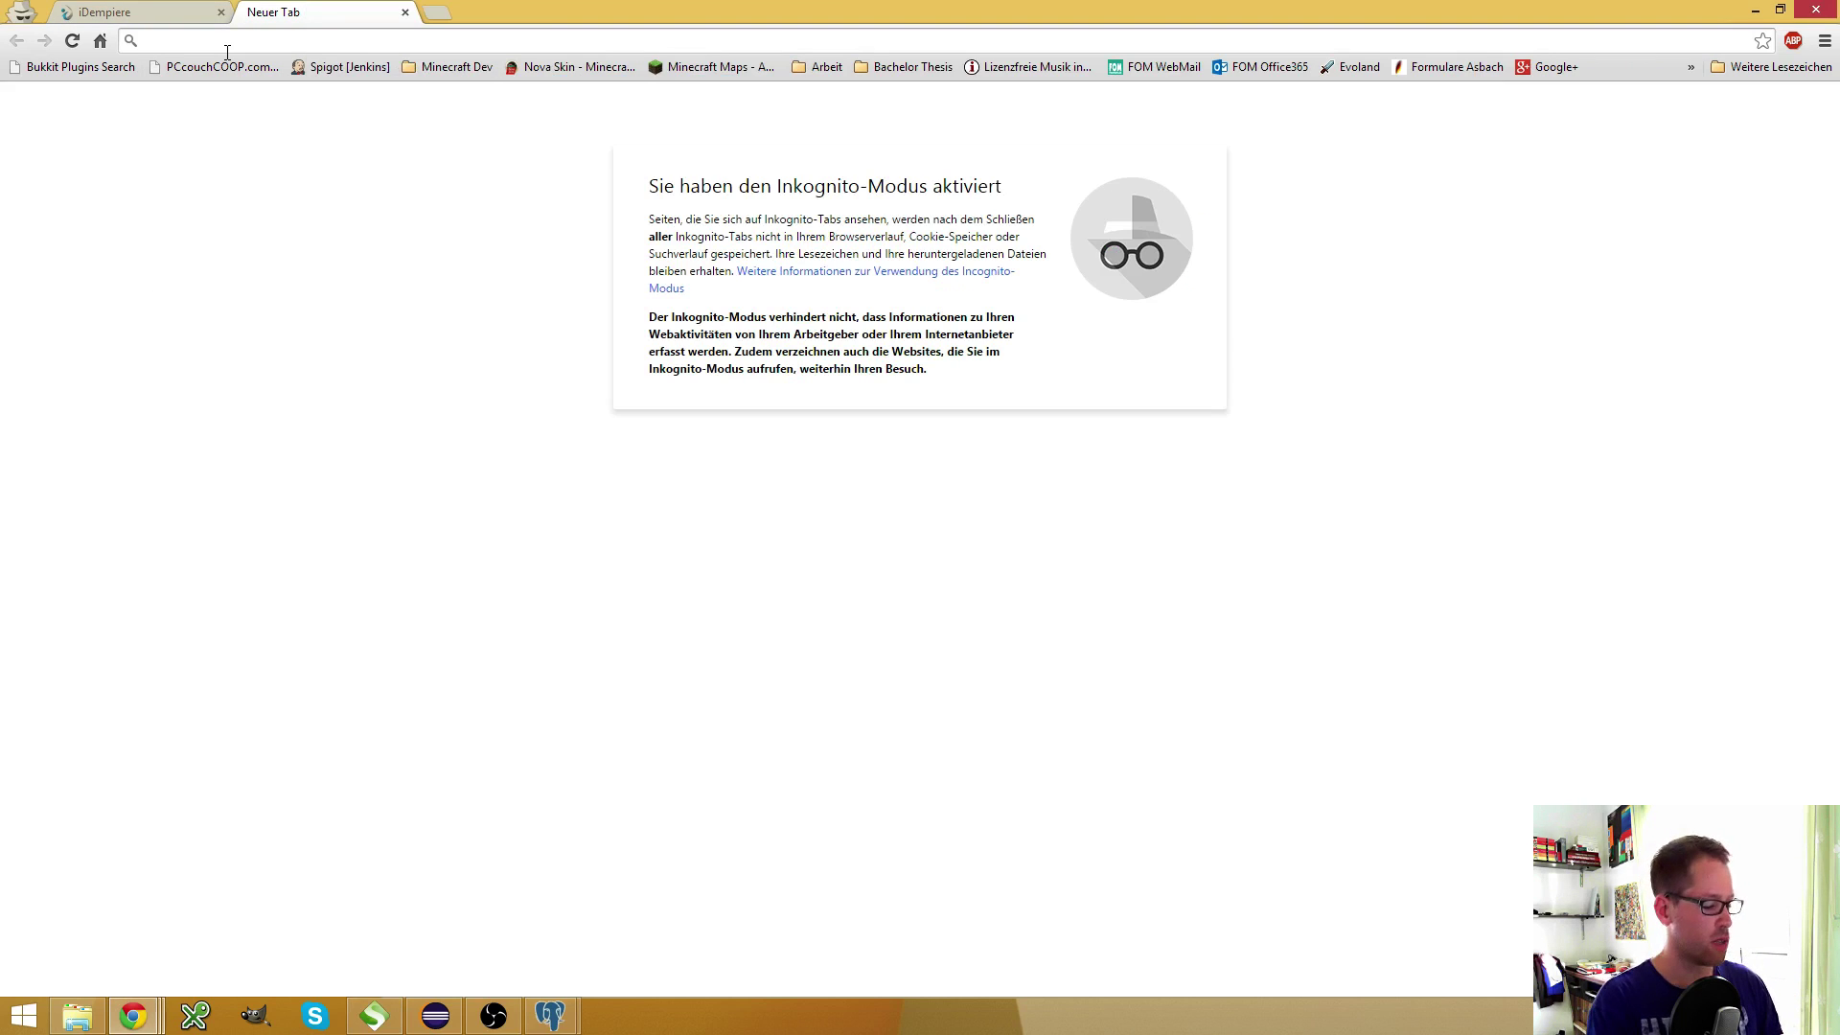
type("adempie")
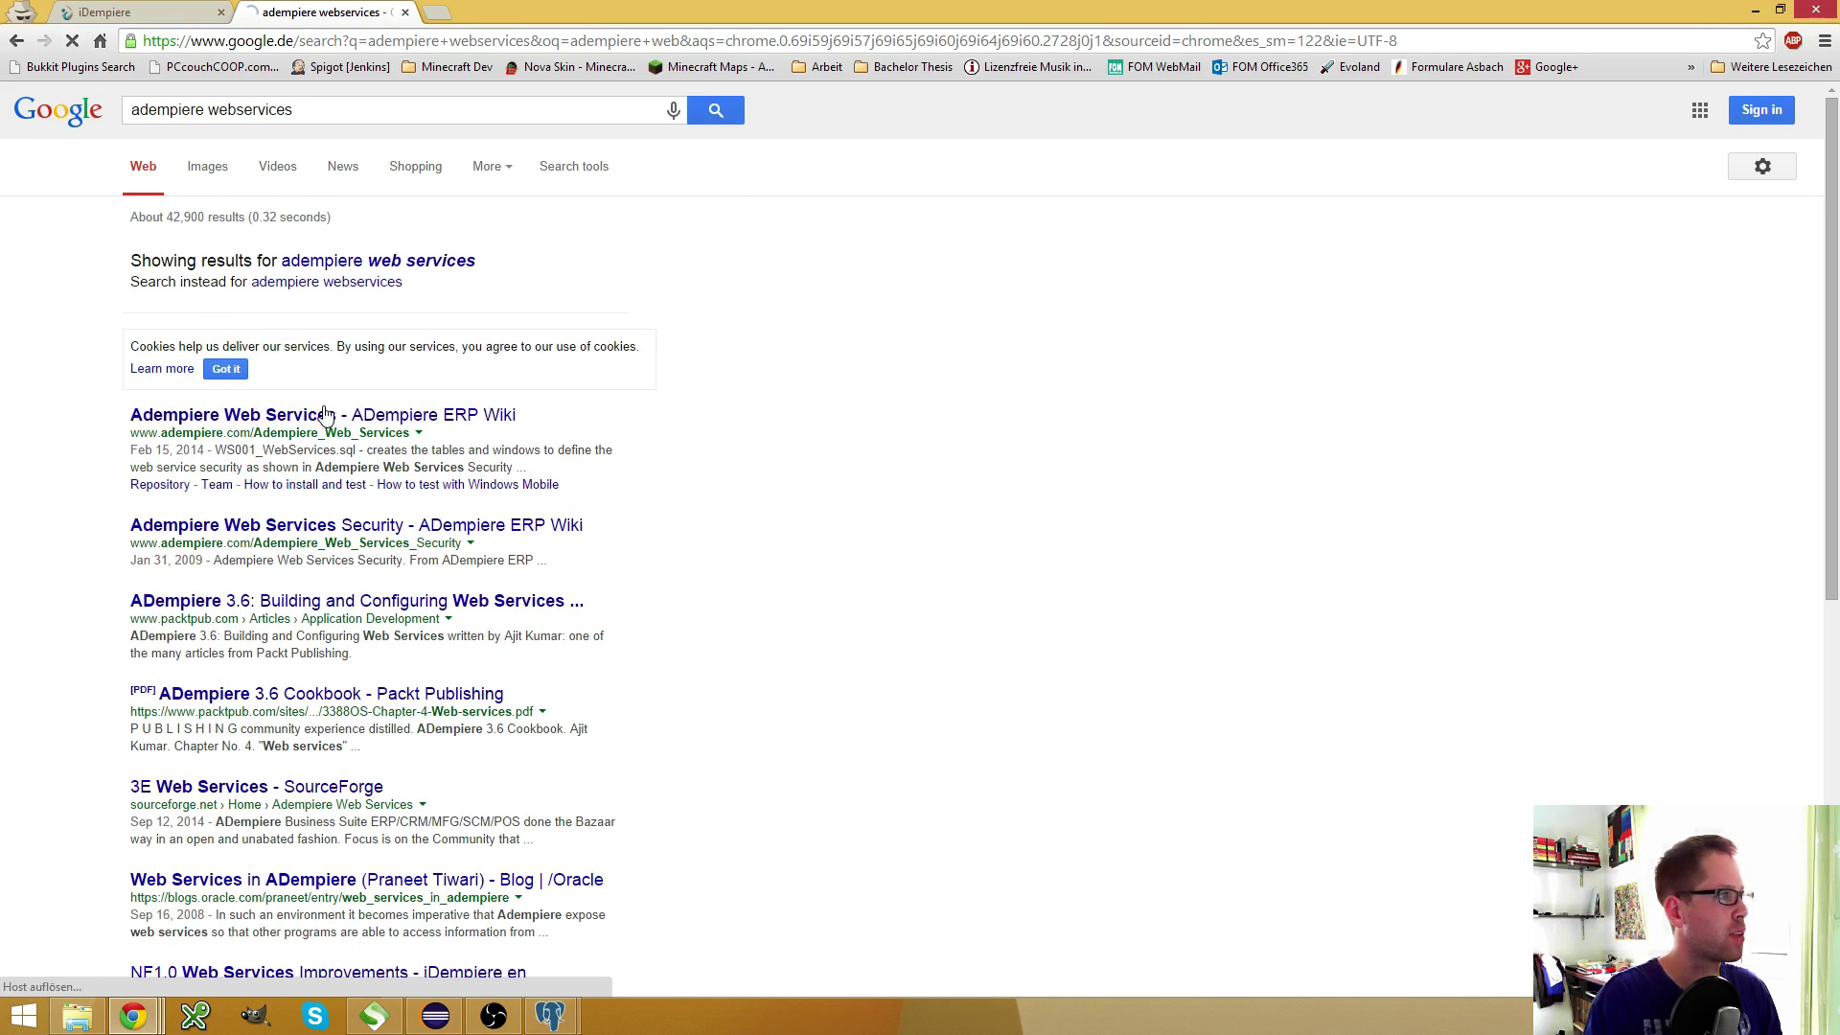
left_click(445, 413)
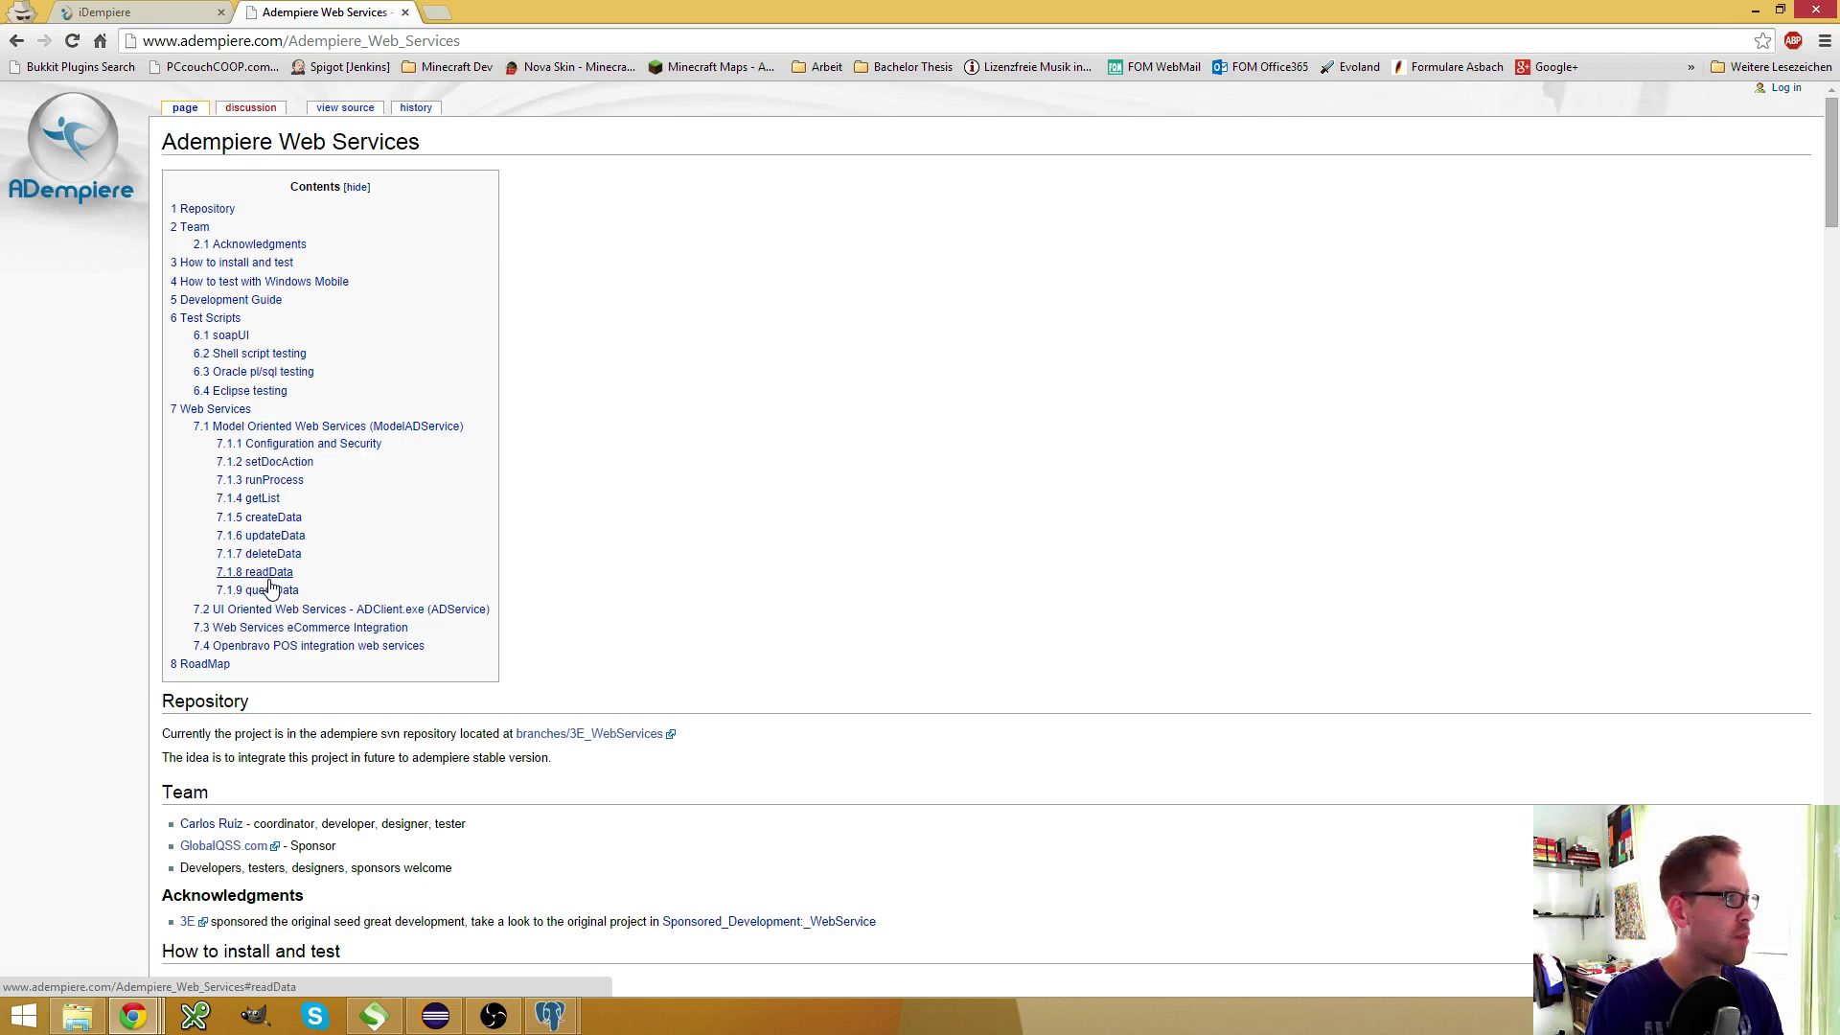
left_click(281, 487)
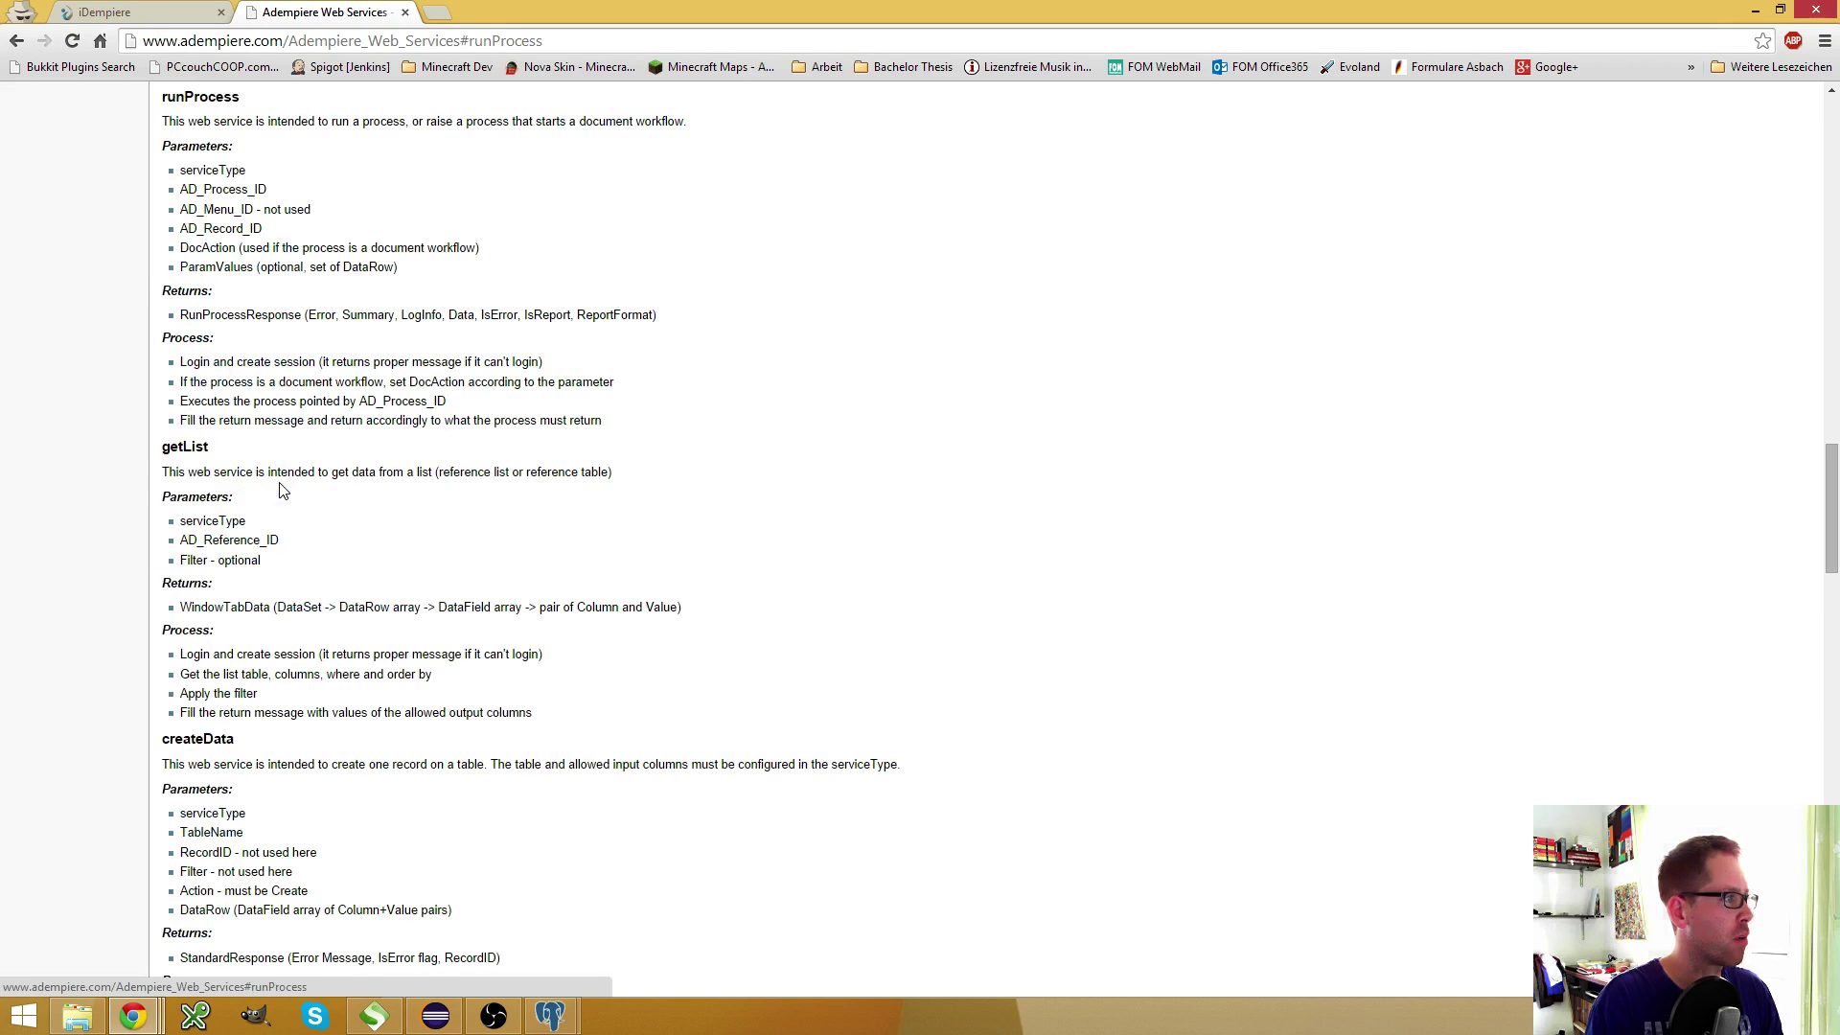
Review the AD_Process_ID, AD_Menu_ID, AD_Record_ID and DocAction parameters, then copy AD_Process_ID
double_click(231, 190)
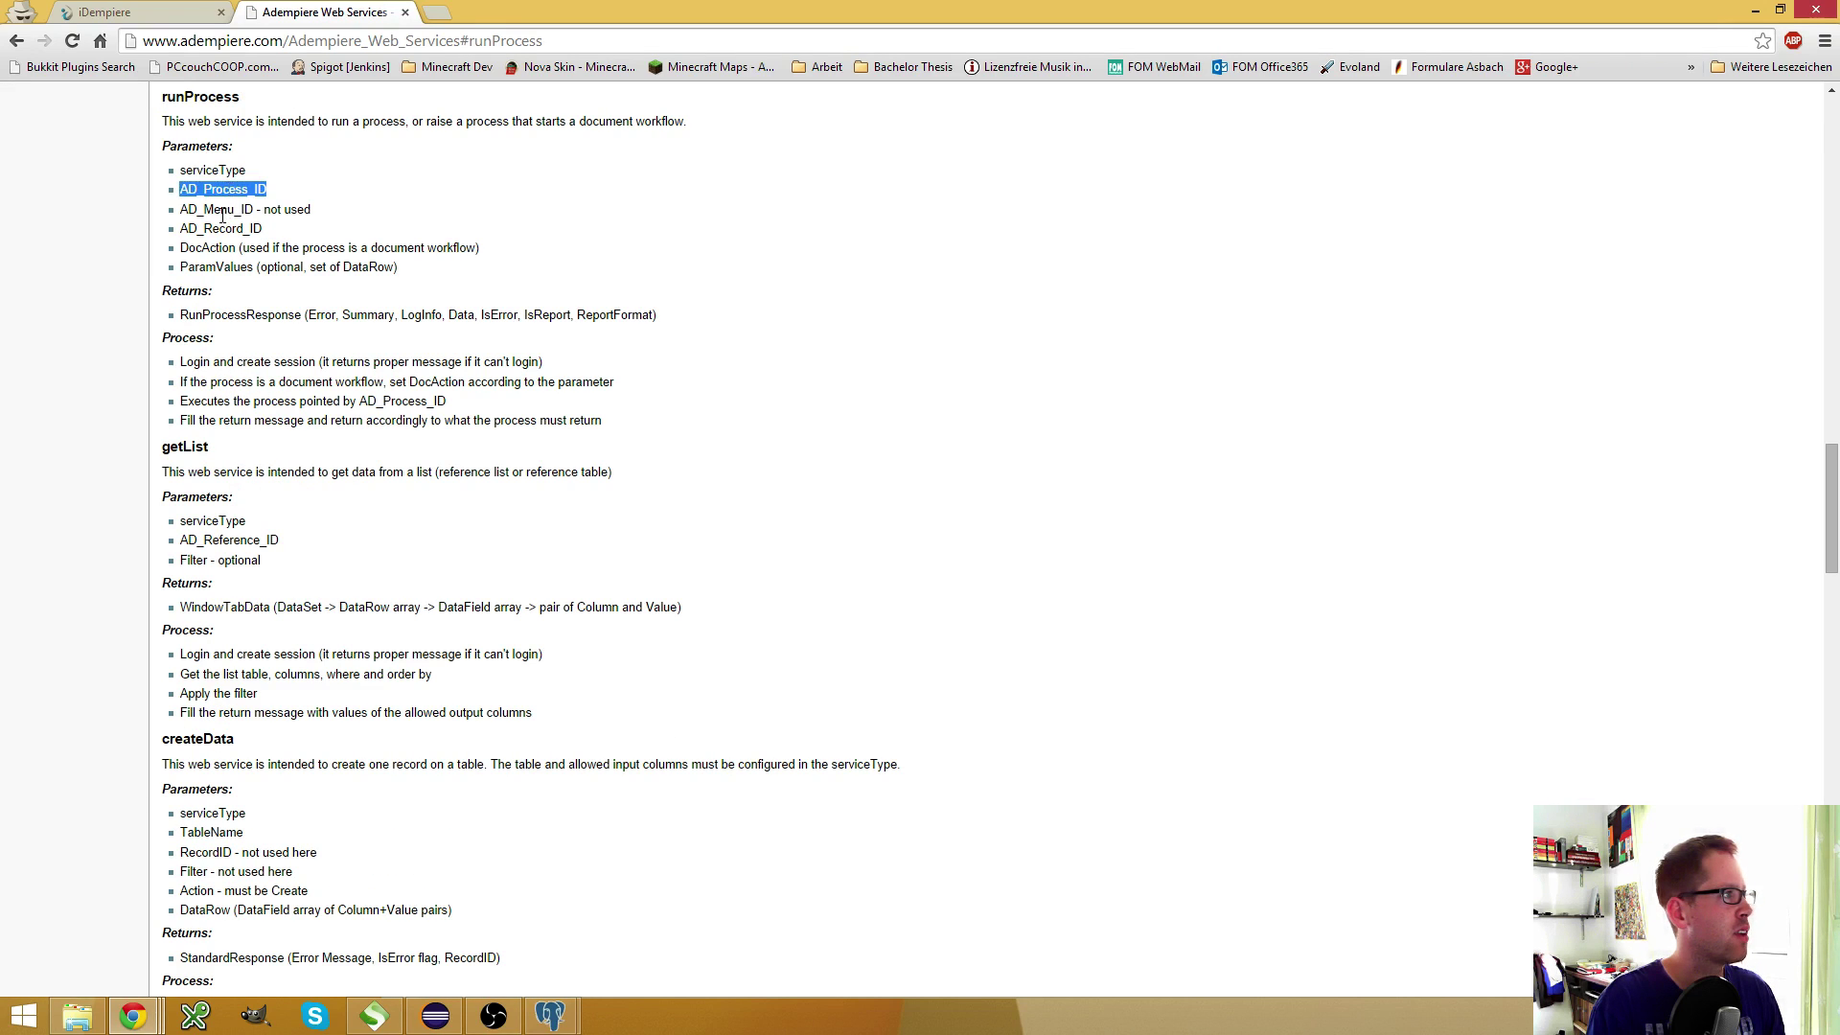
double_click(223, 211)
double_click(223, 230)
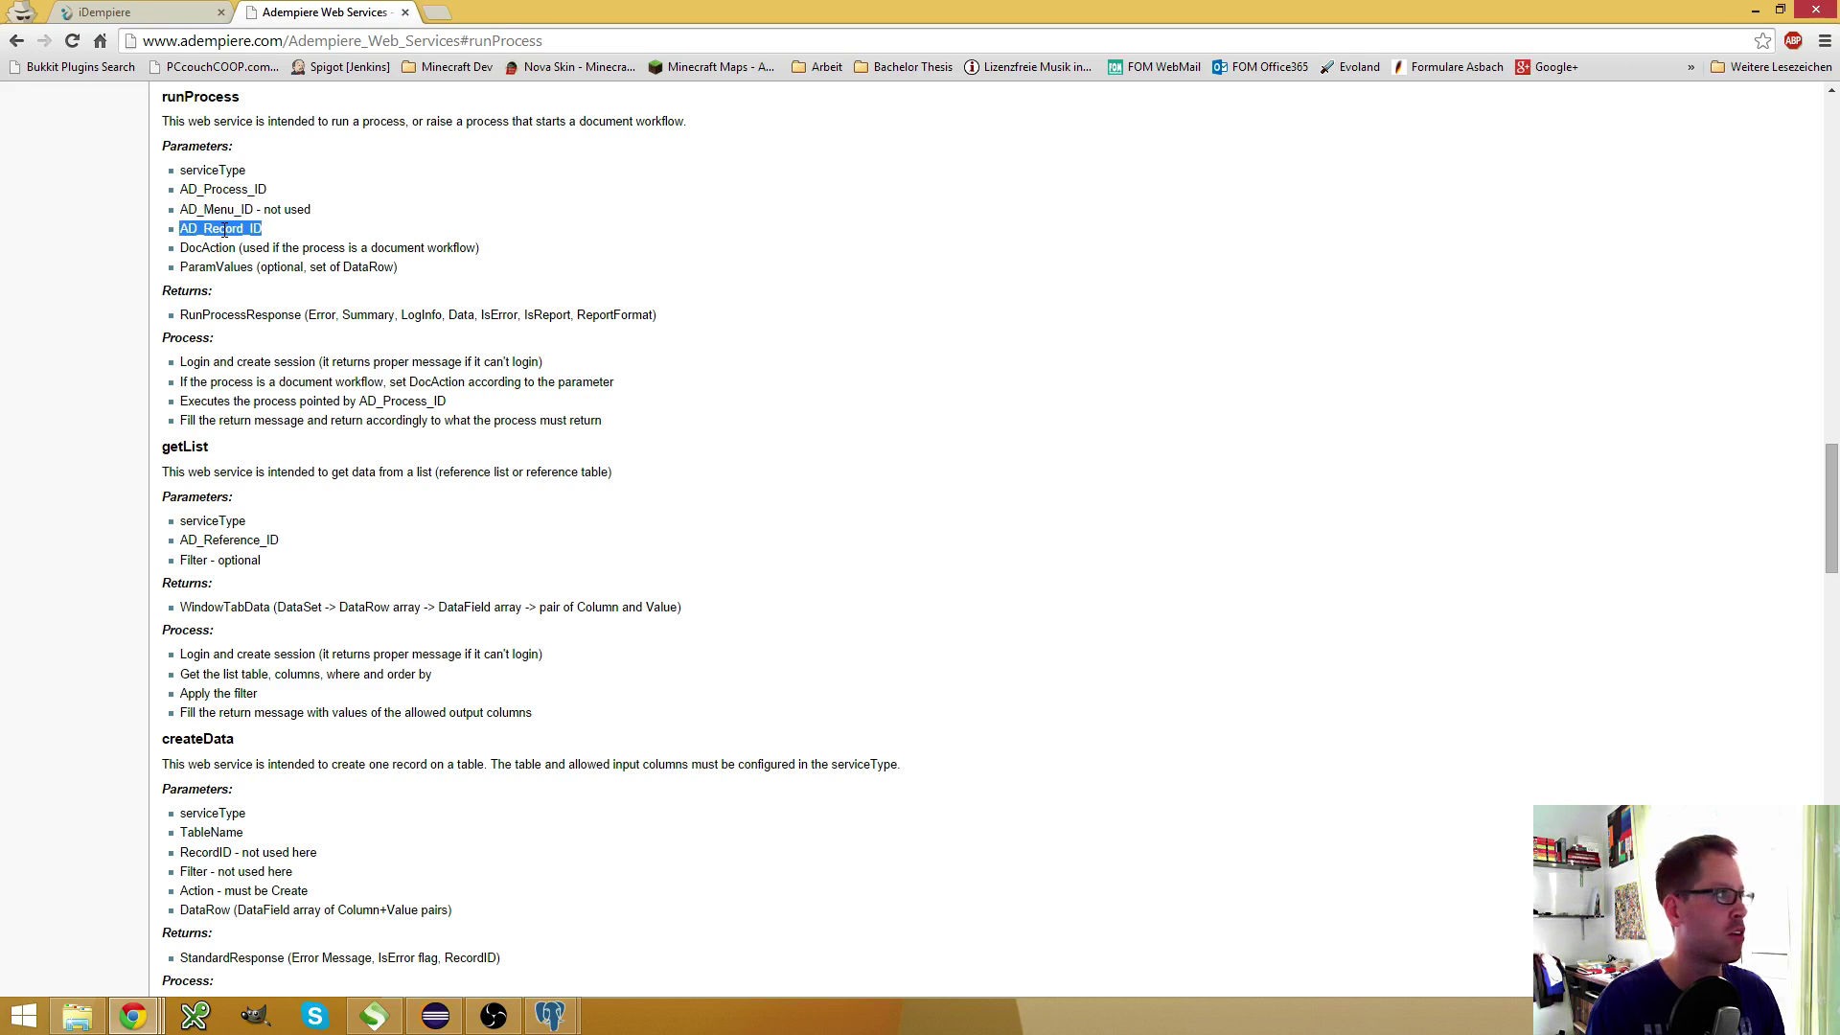
double_click(215, 249)
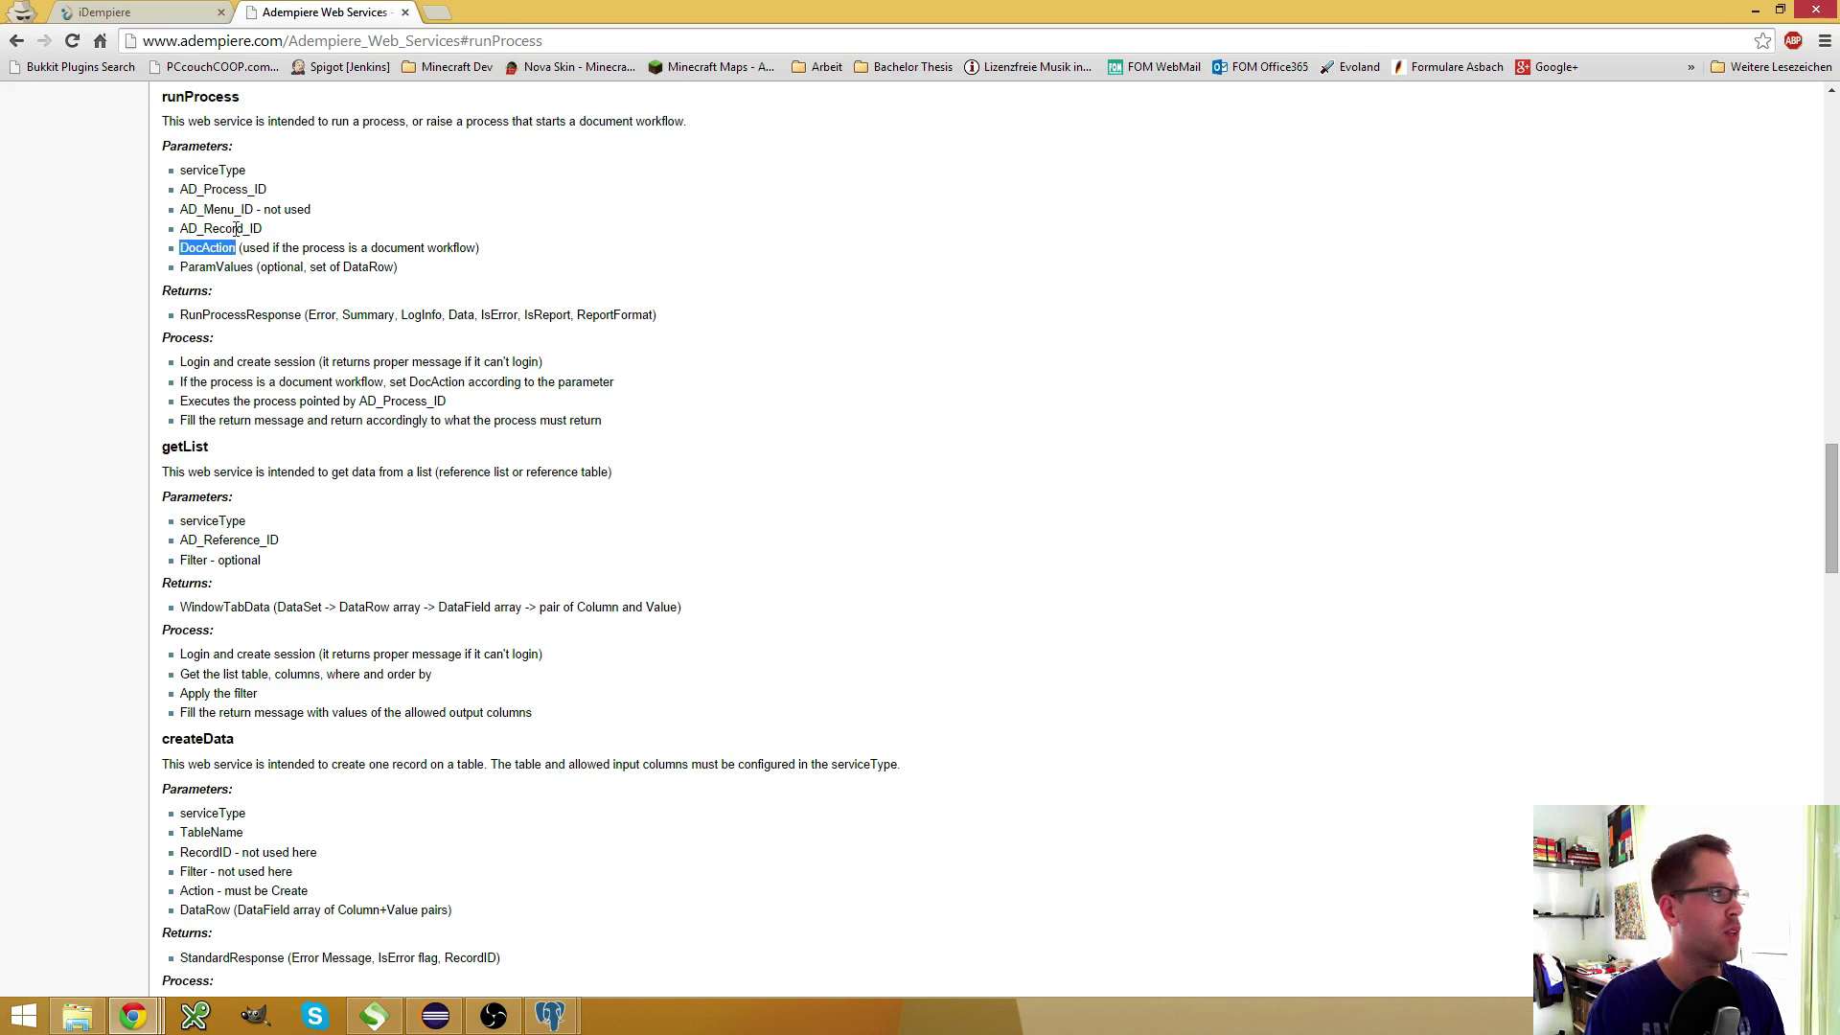
double_click(230, 191)
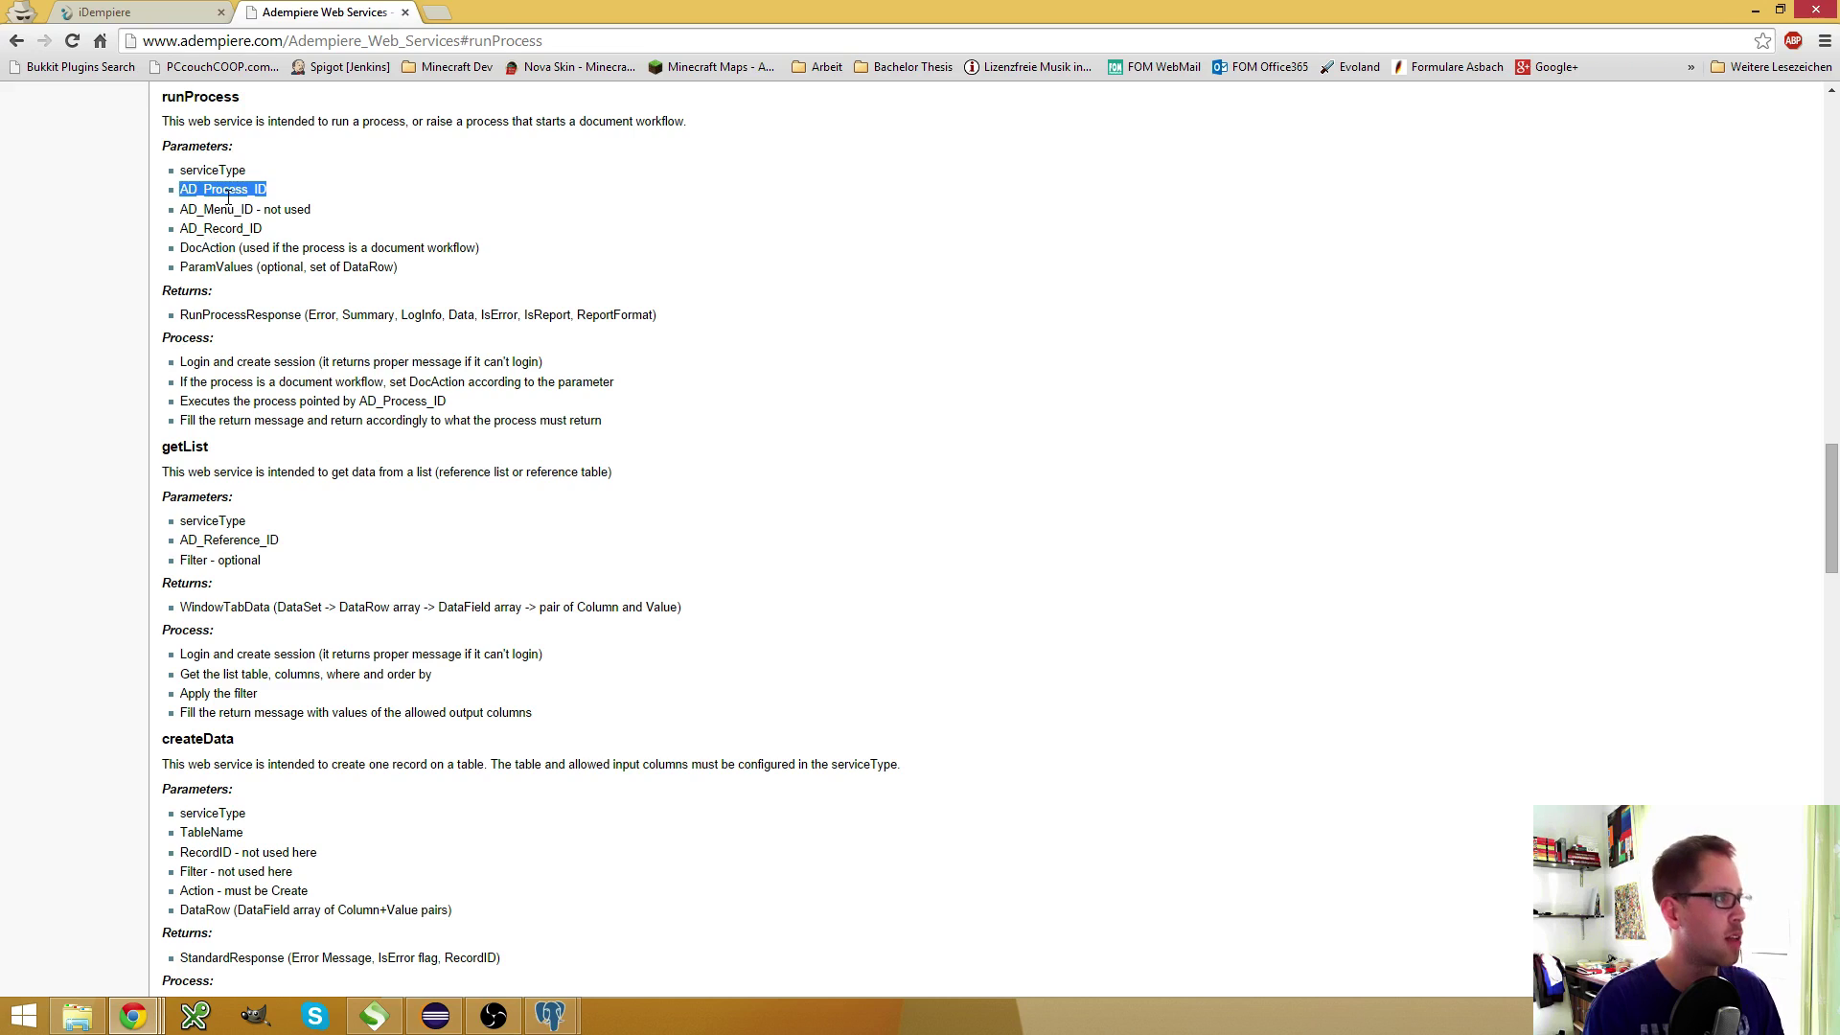
Add parameter AD_Process_ID as a Constant with value 194 and save it
key("ctrl+c")
left_click(153, 13)
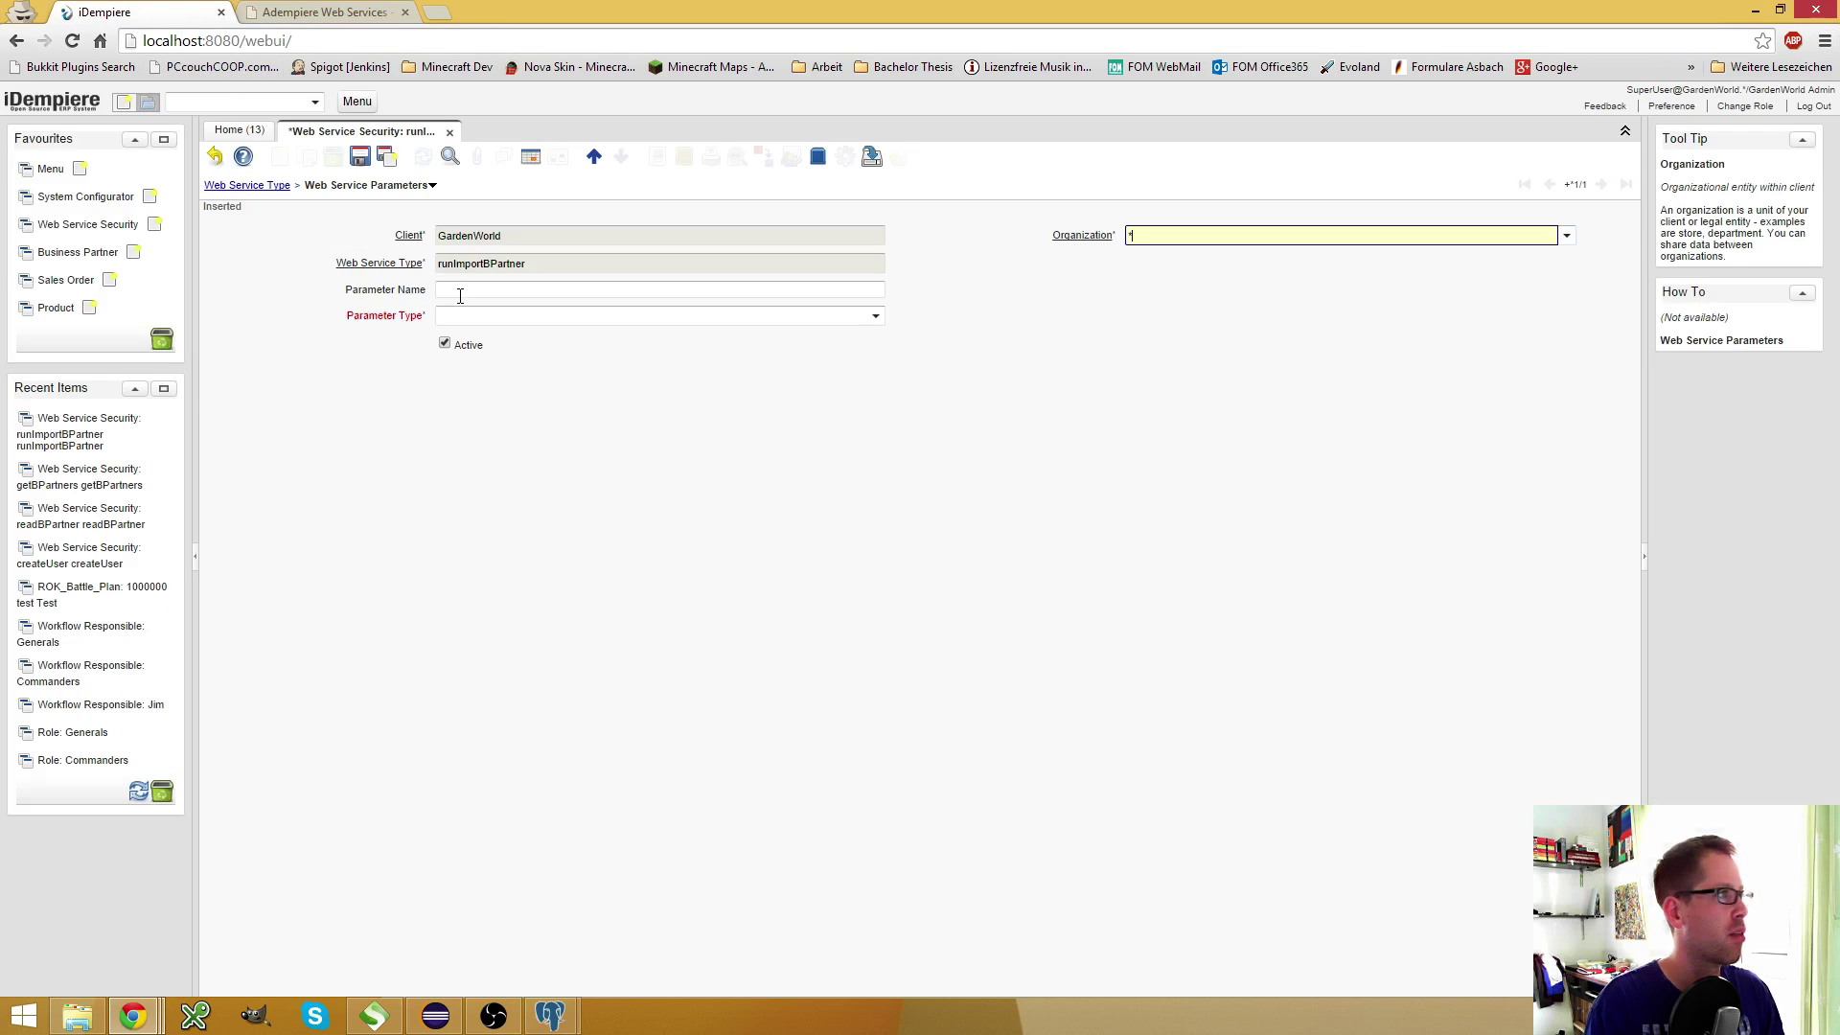
left_click(461, 291)
key("ctrl+v")
left_click(475, 317)
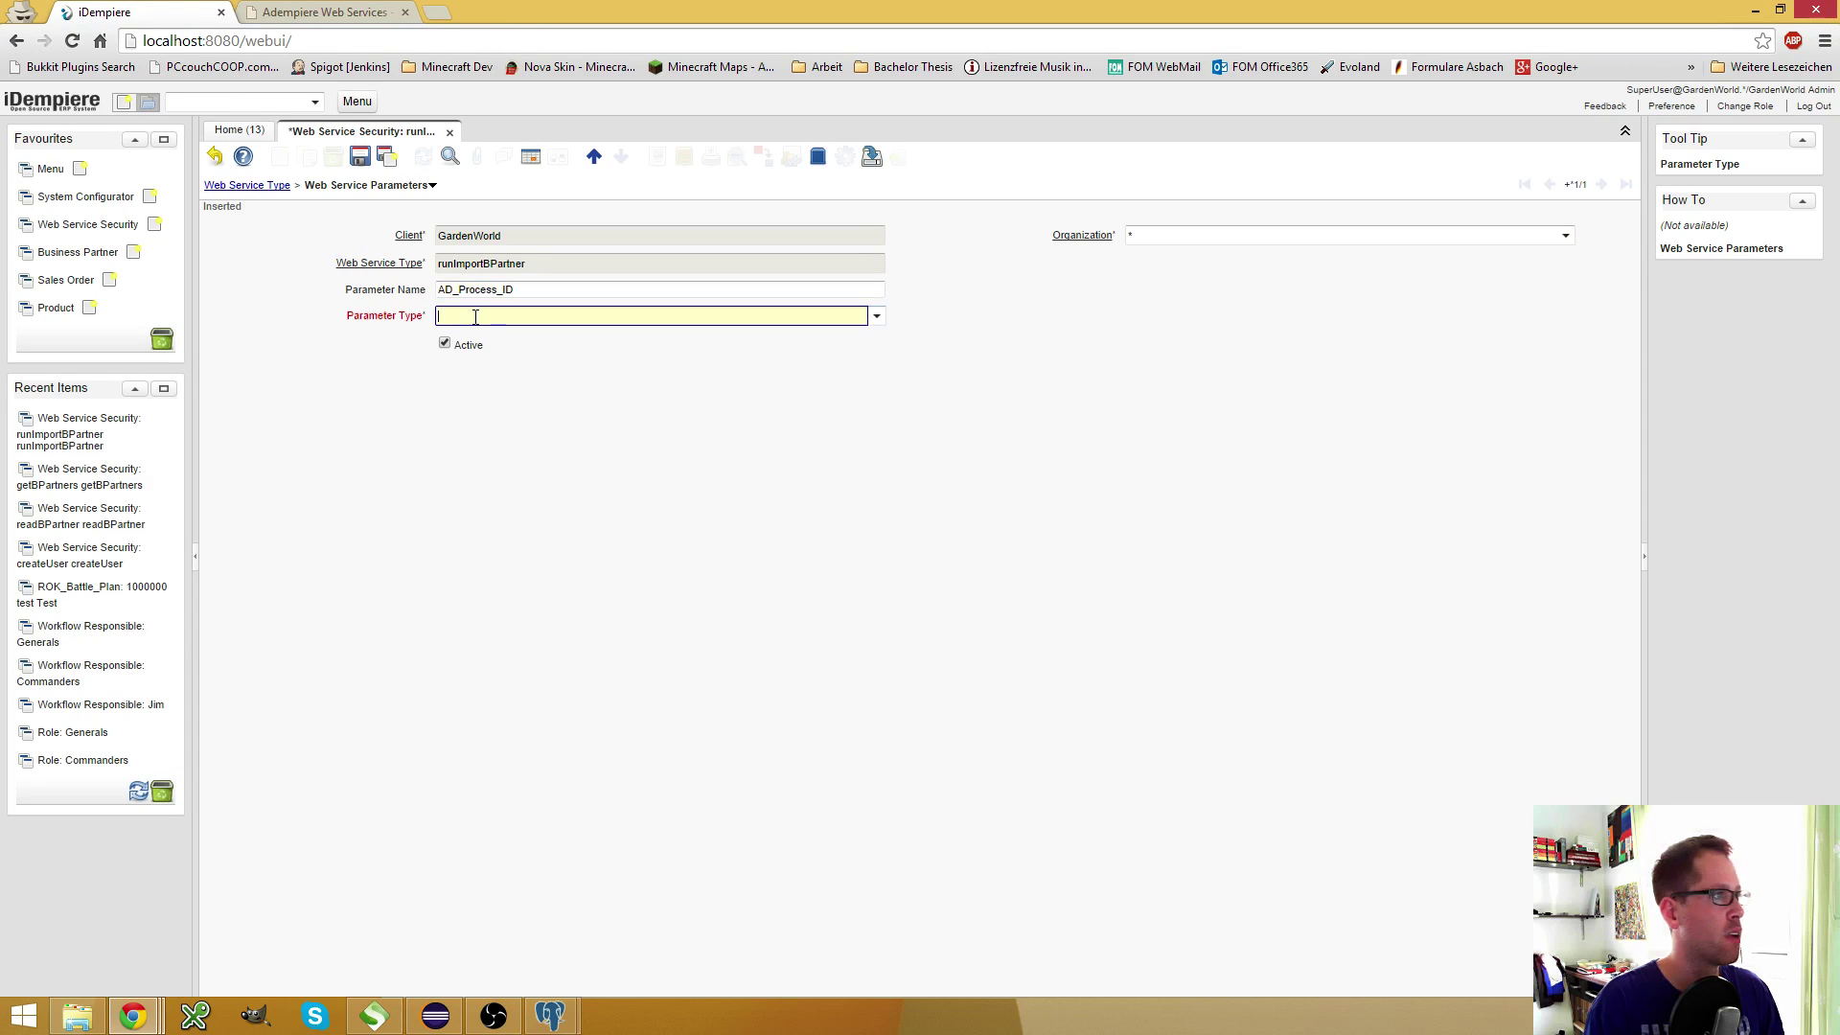
left_click(876, 316)
left_click(553, 343)
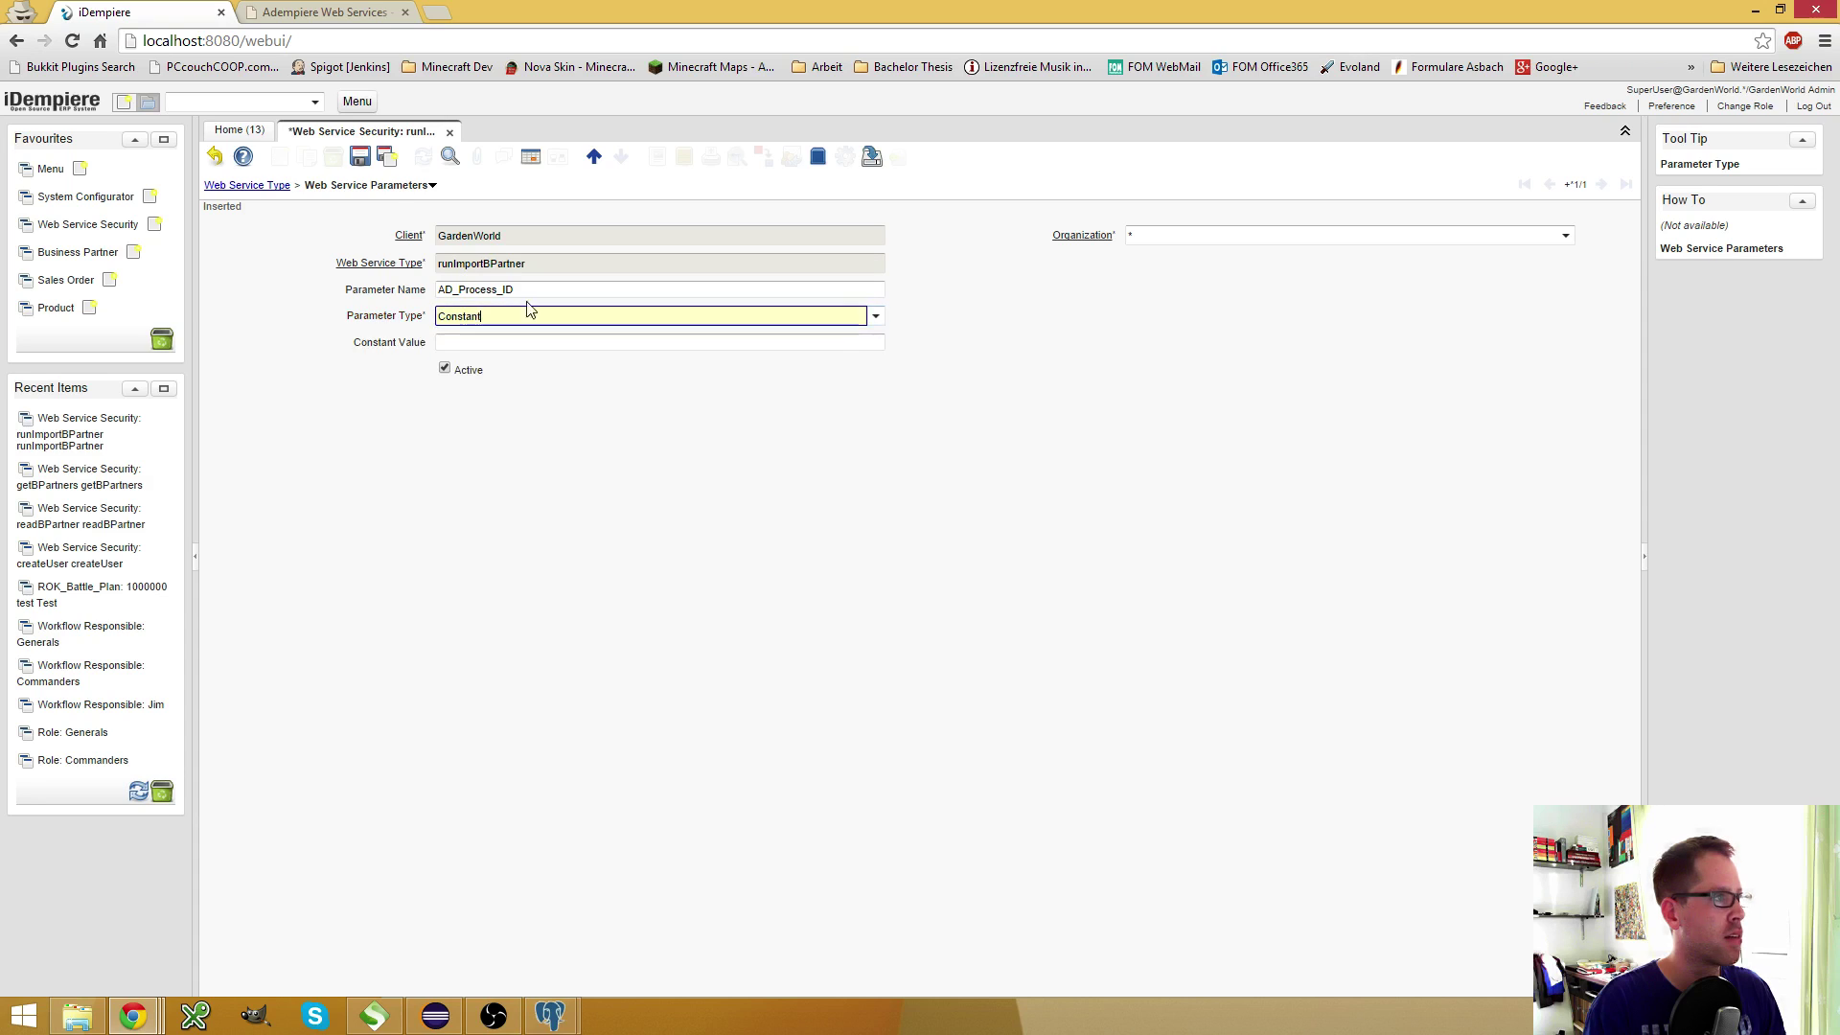
left_click(360, 156)
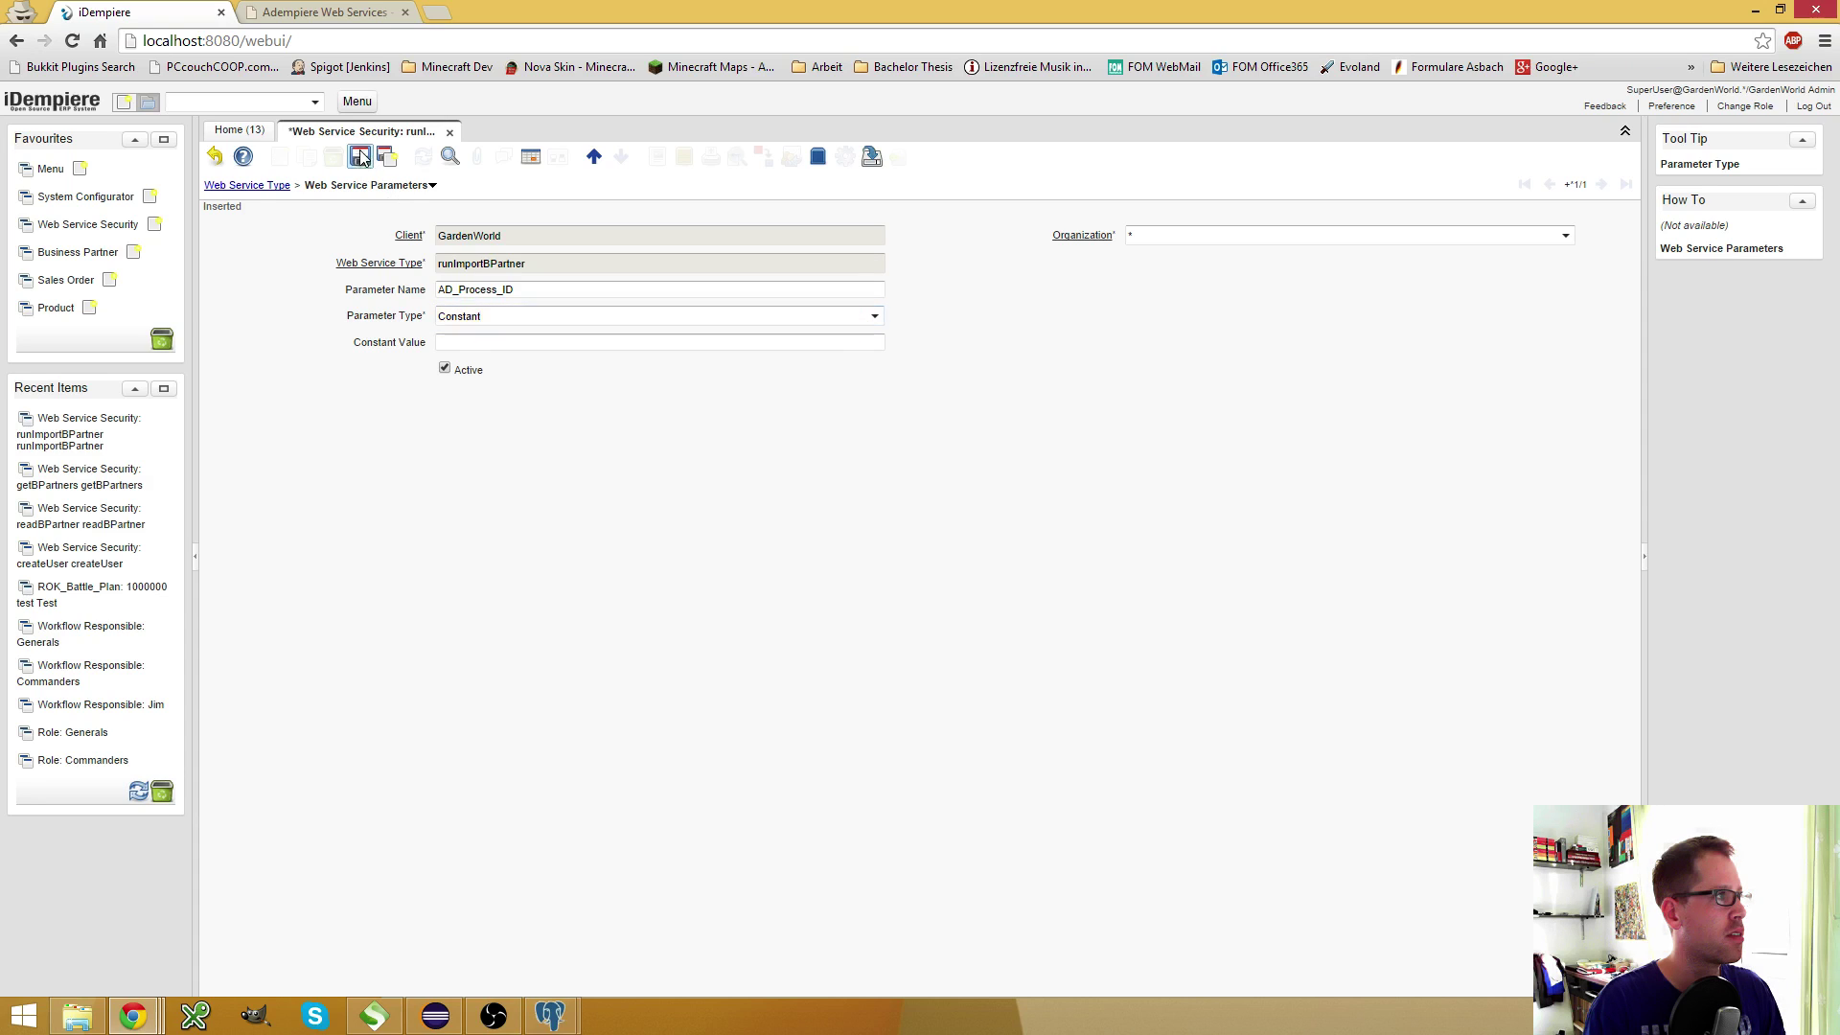
left_click(556, 342)
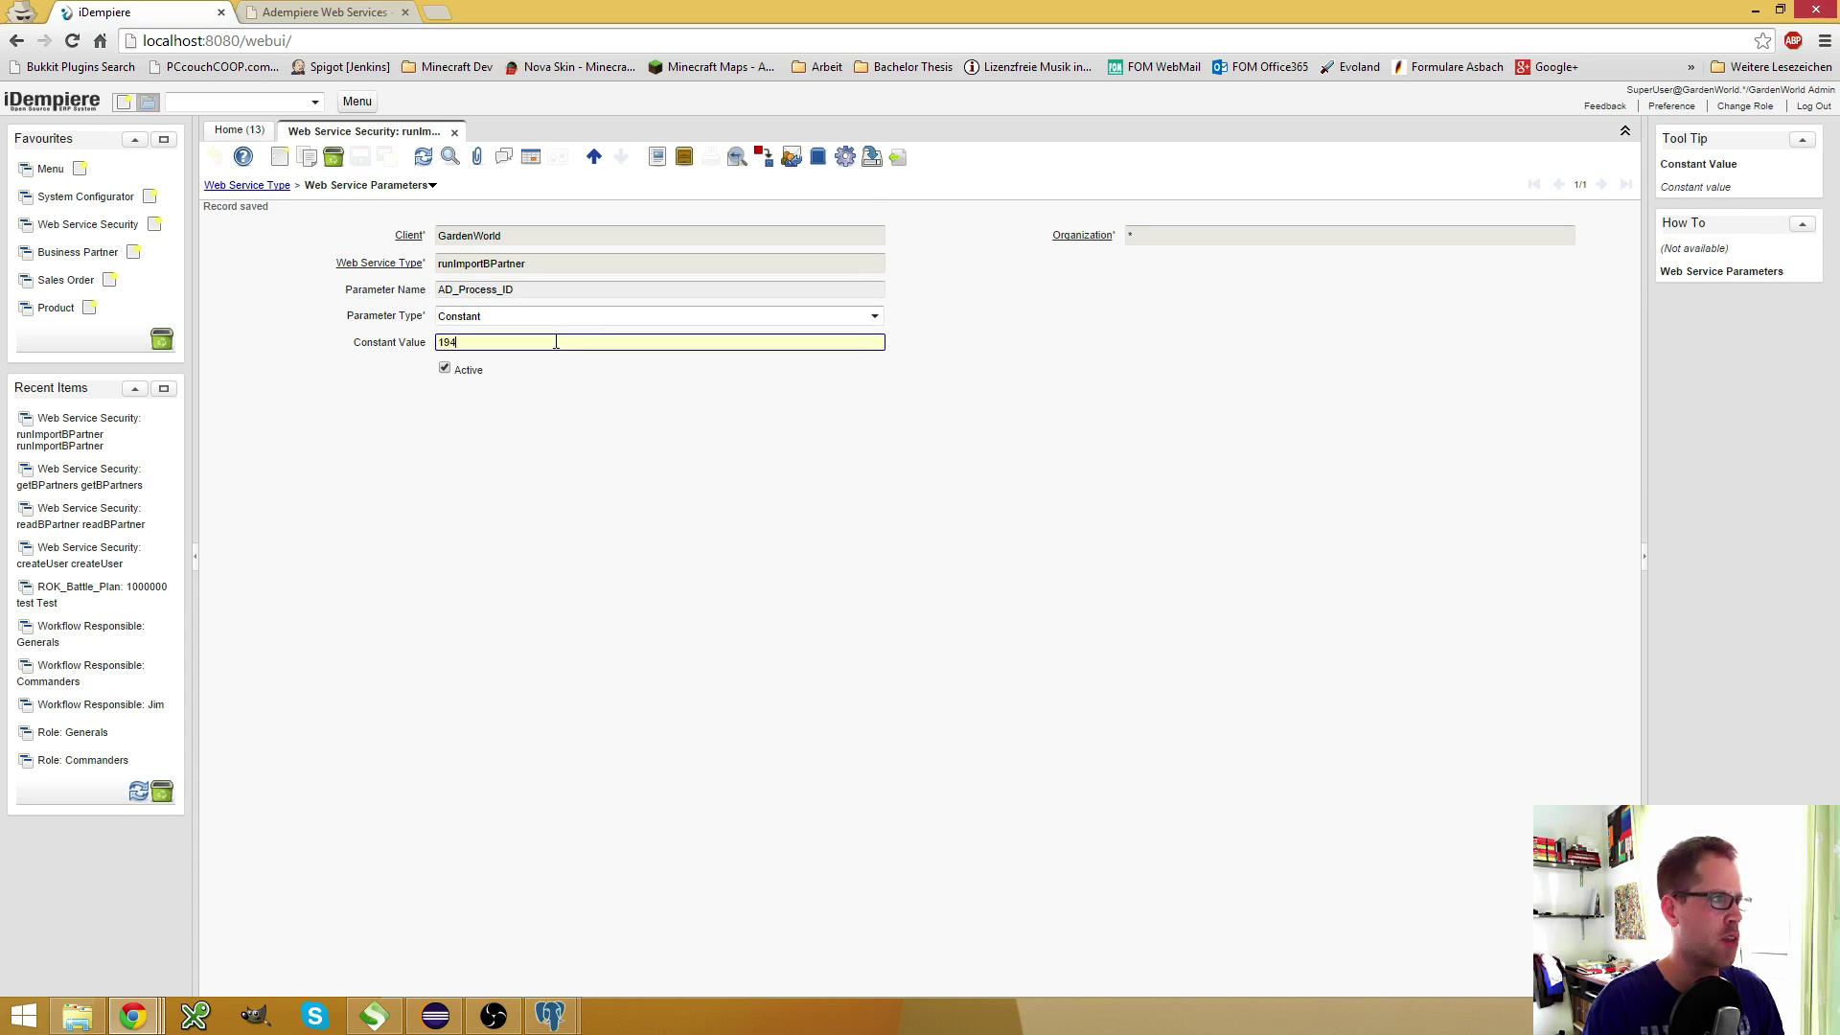
left_click(508, 315)
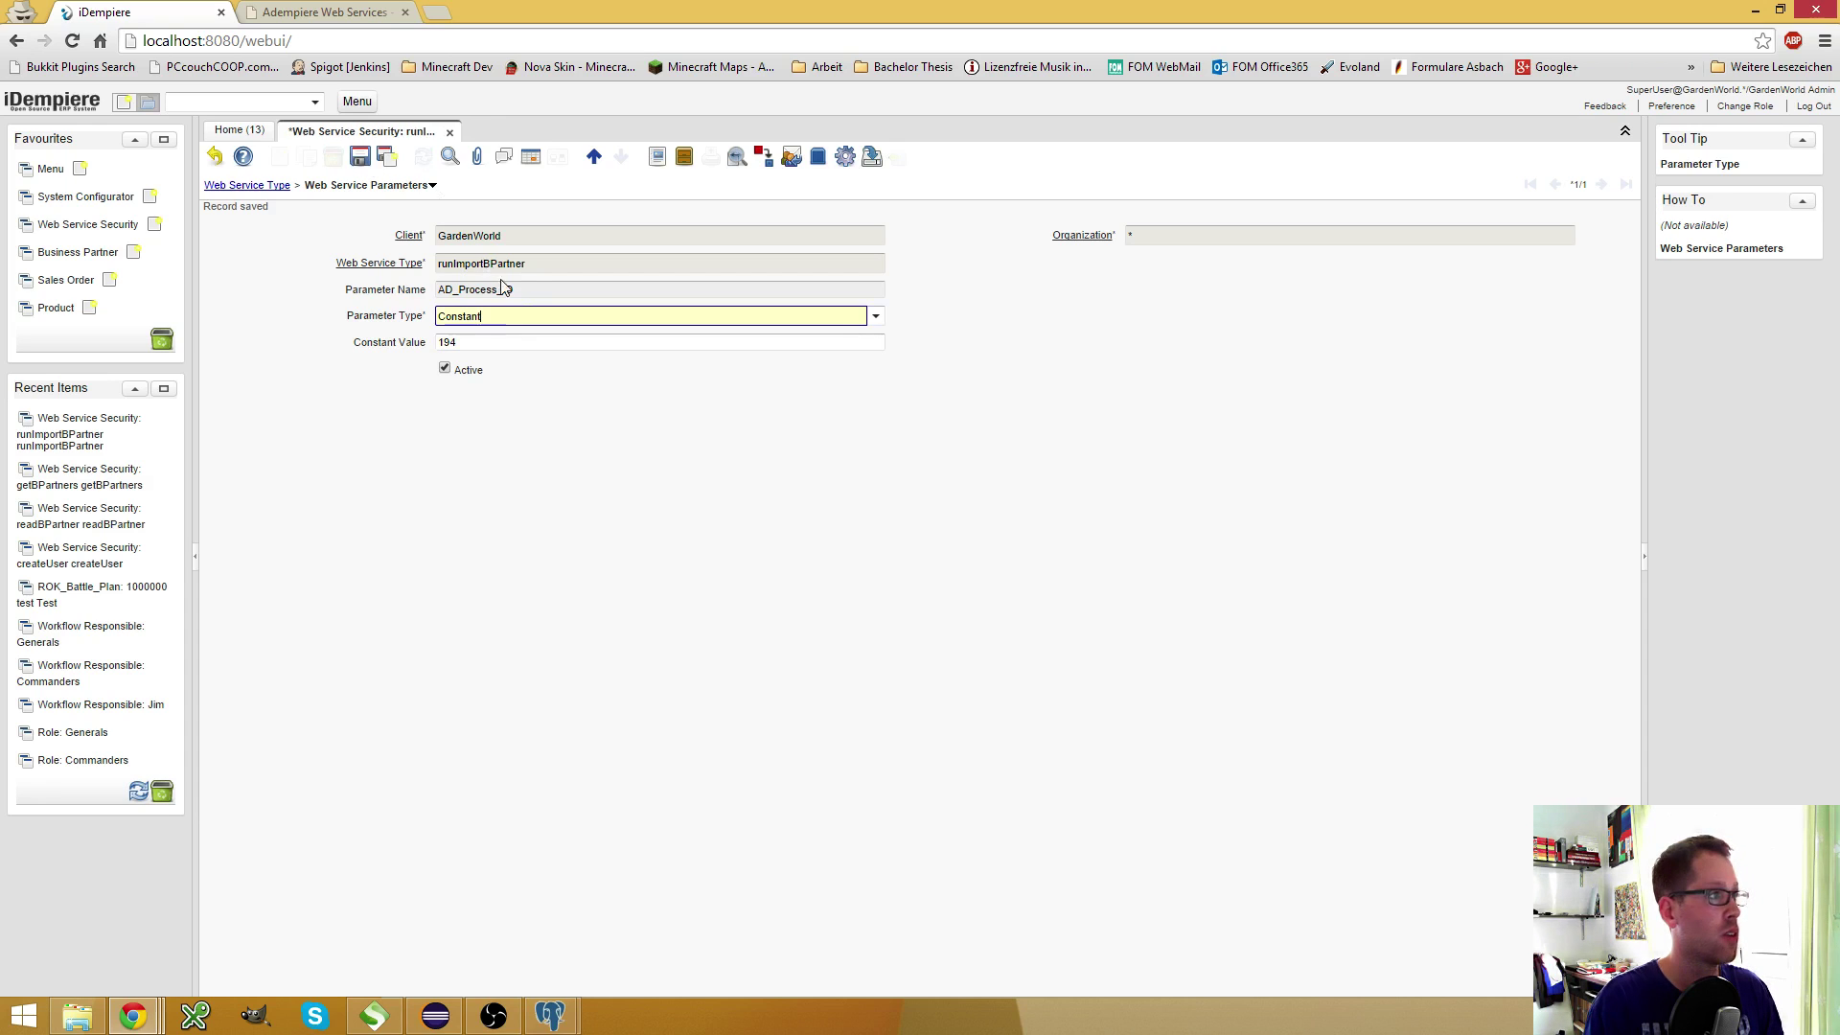
left_click(369, 161)
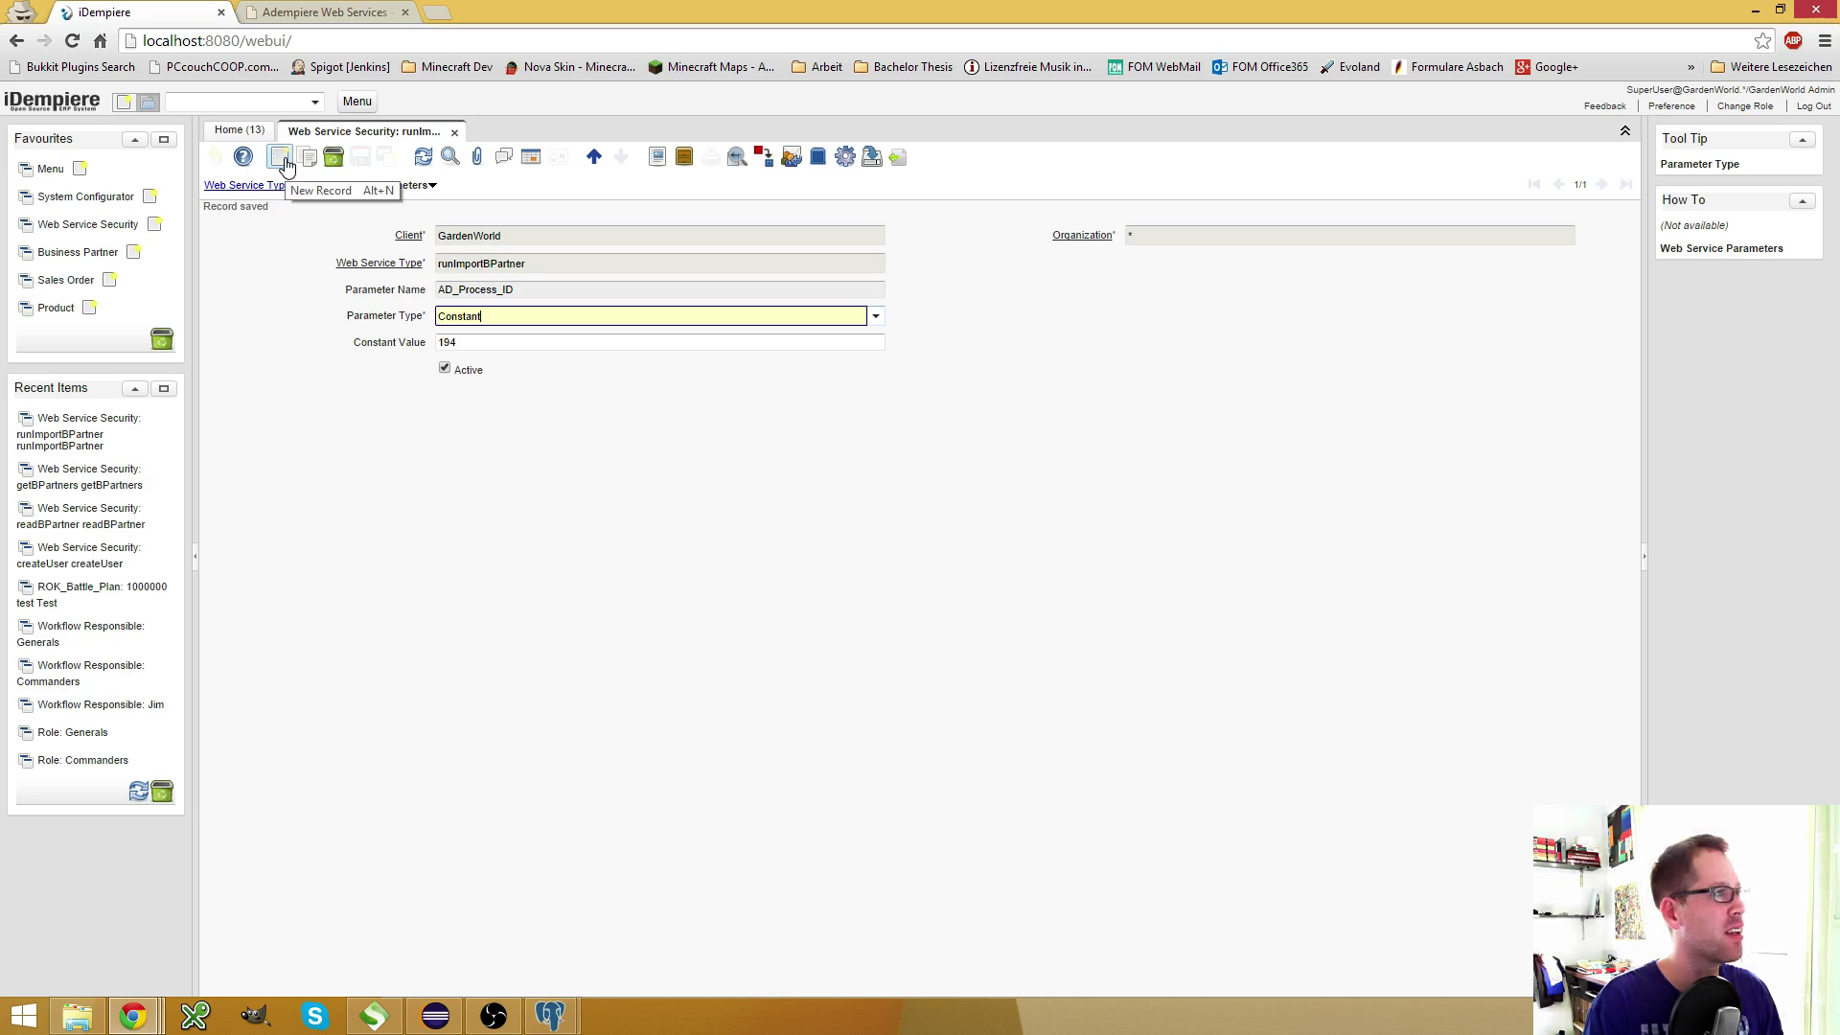
left_click(285, 163)
Add parameter AD_Menu_ID as a Constant with value 0 and save it
key("alt+Tab")
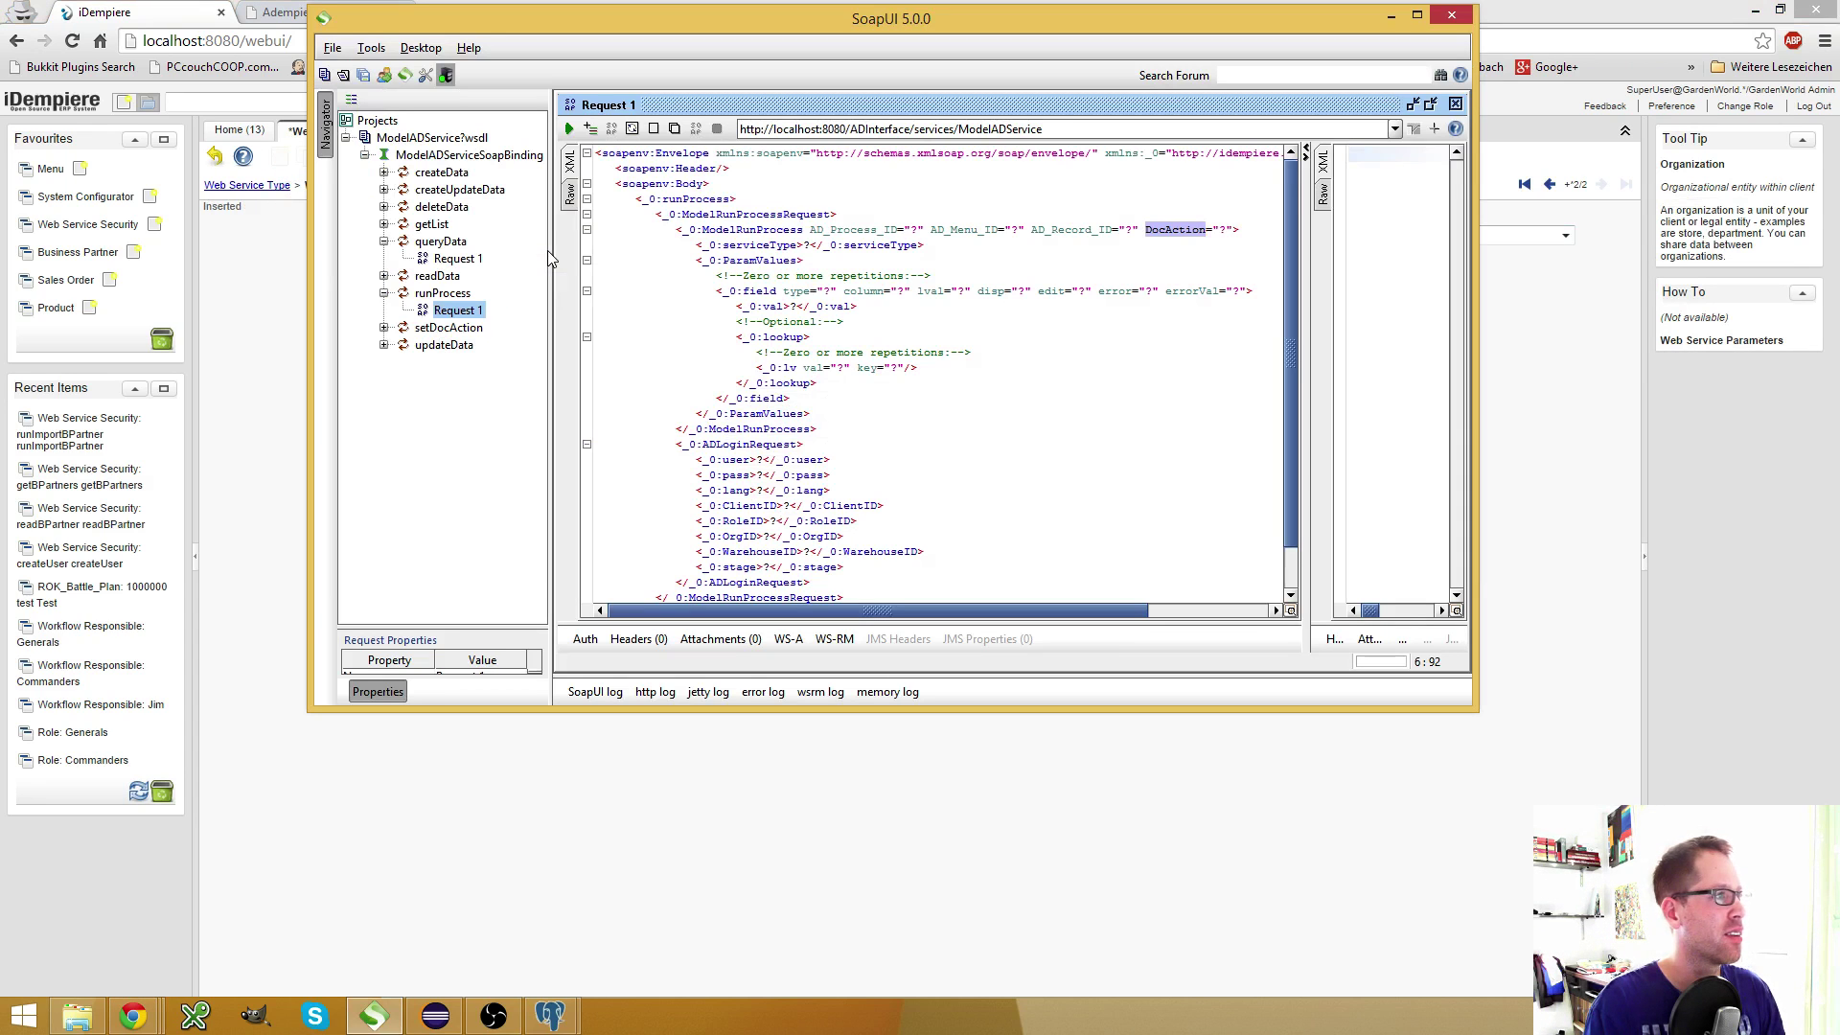
double_click(959, 231)
left_click(960, 231)
left_click_drag(932, 232, 998, 232)
key("ctrl+c")
left_click(163, 373)
left_click(570, 289)
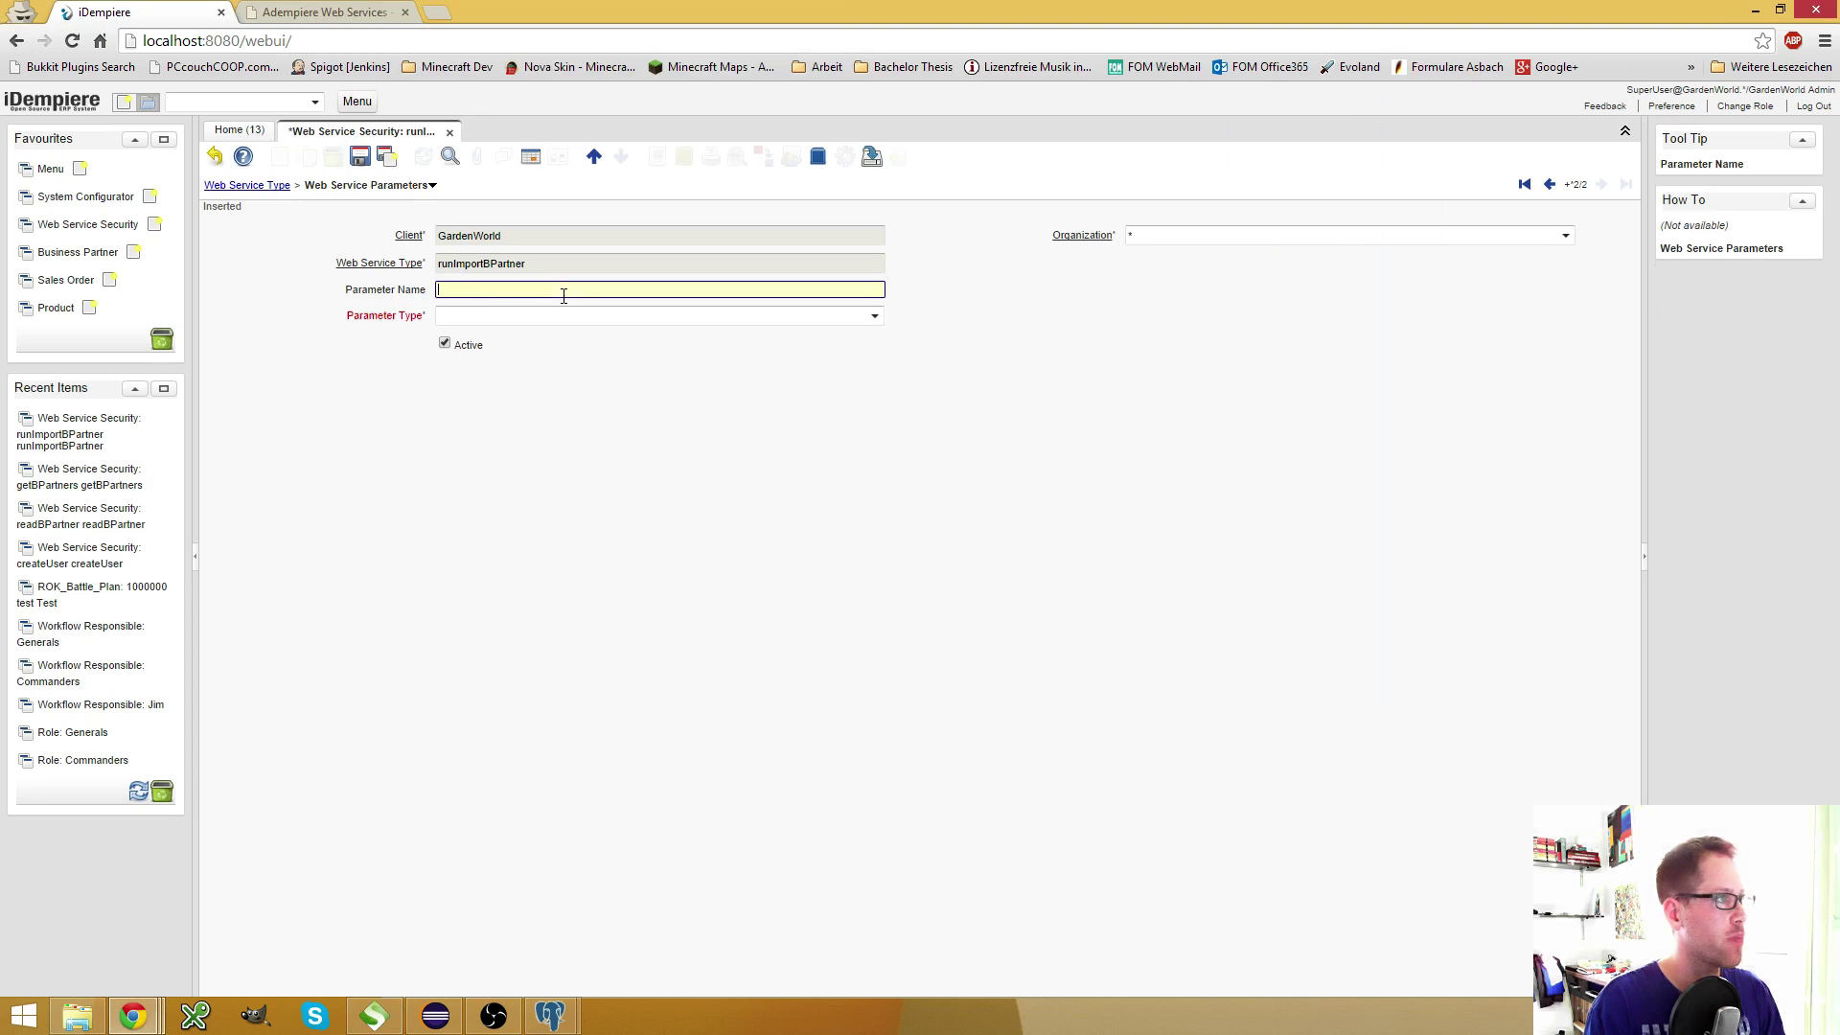
key("ctrl+v")
left_click(863, 315)
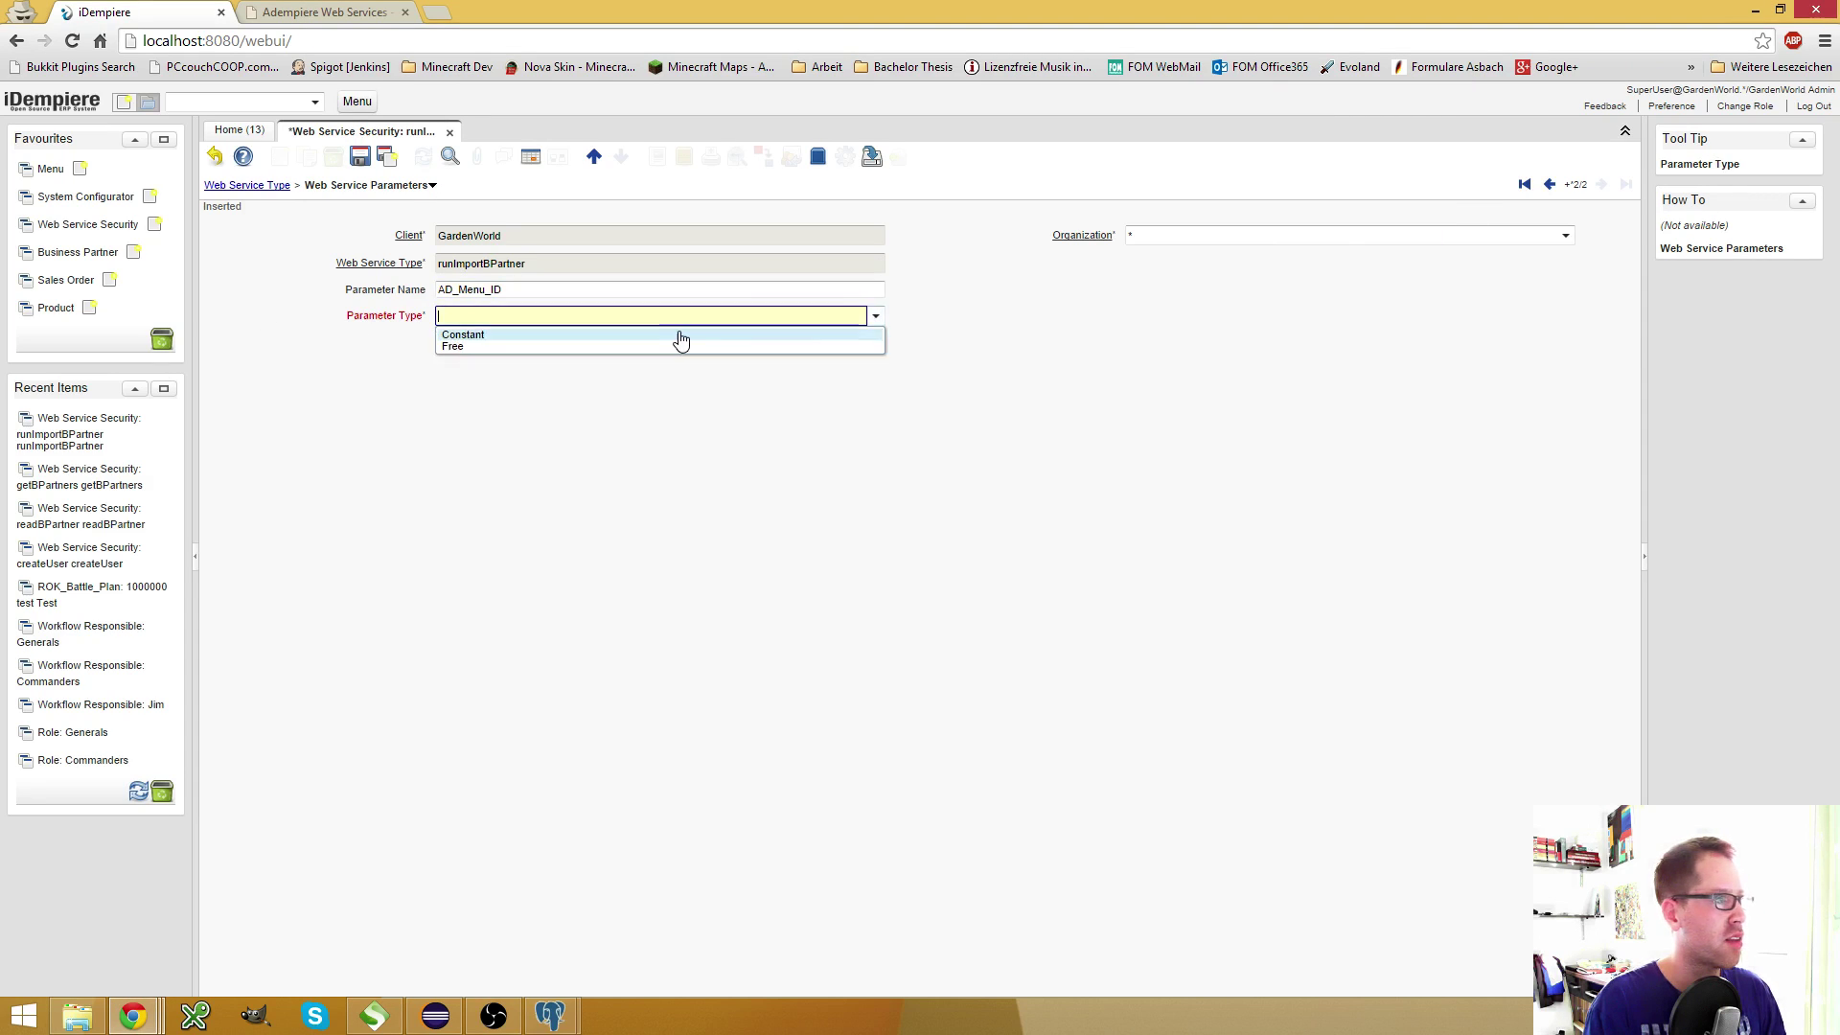
left_click(671, 331)
left_click(619, 345)
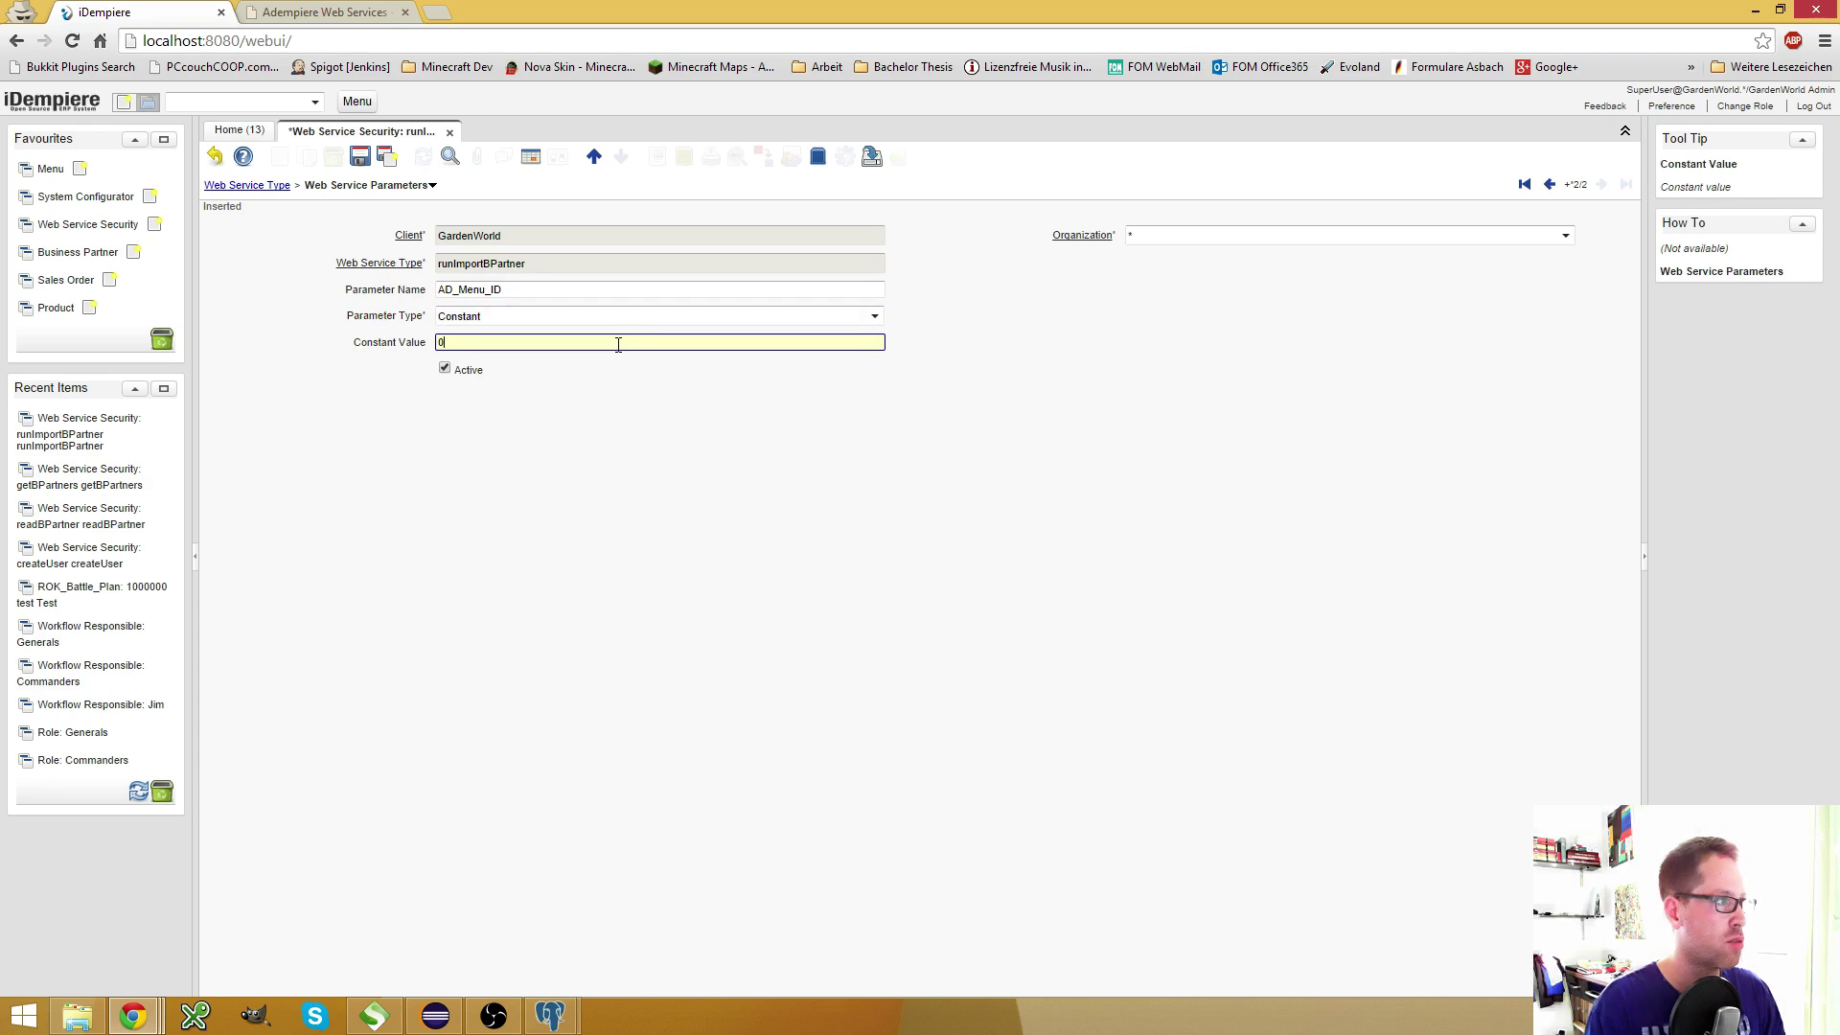
type("0")
left_click(387, 157)
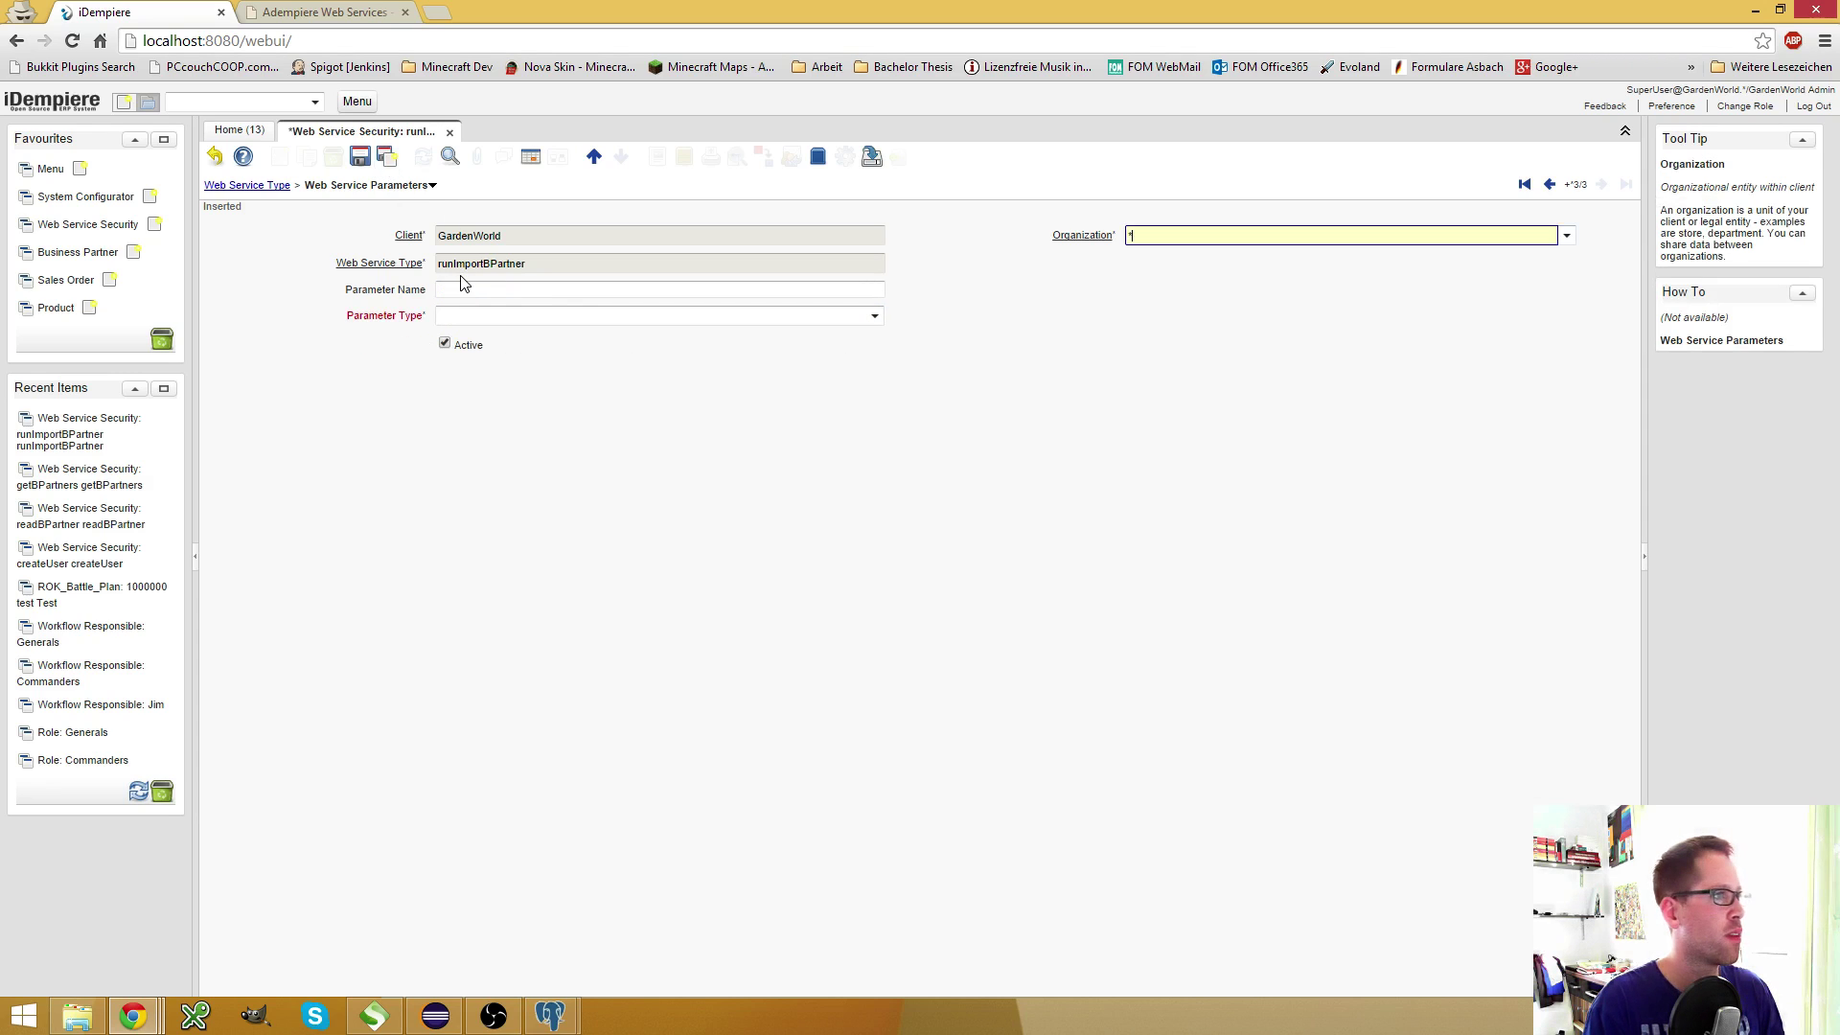
Add parameter AD_Record_ID as a Constant with value 0 and save it
key("alt+Tab")
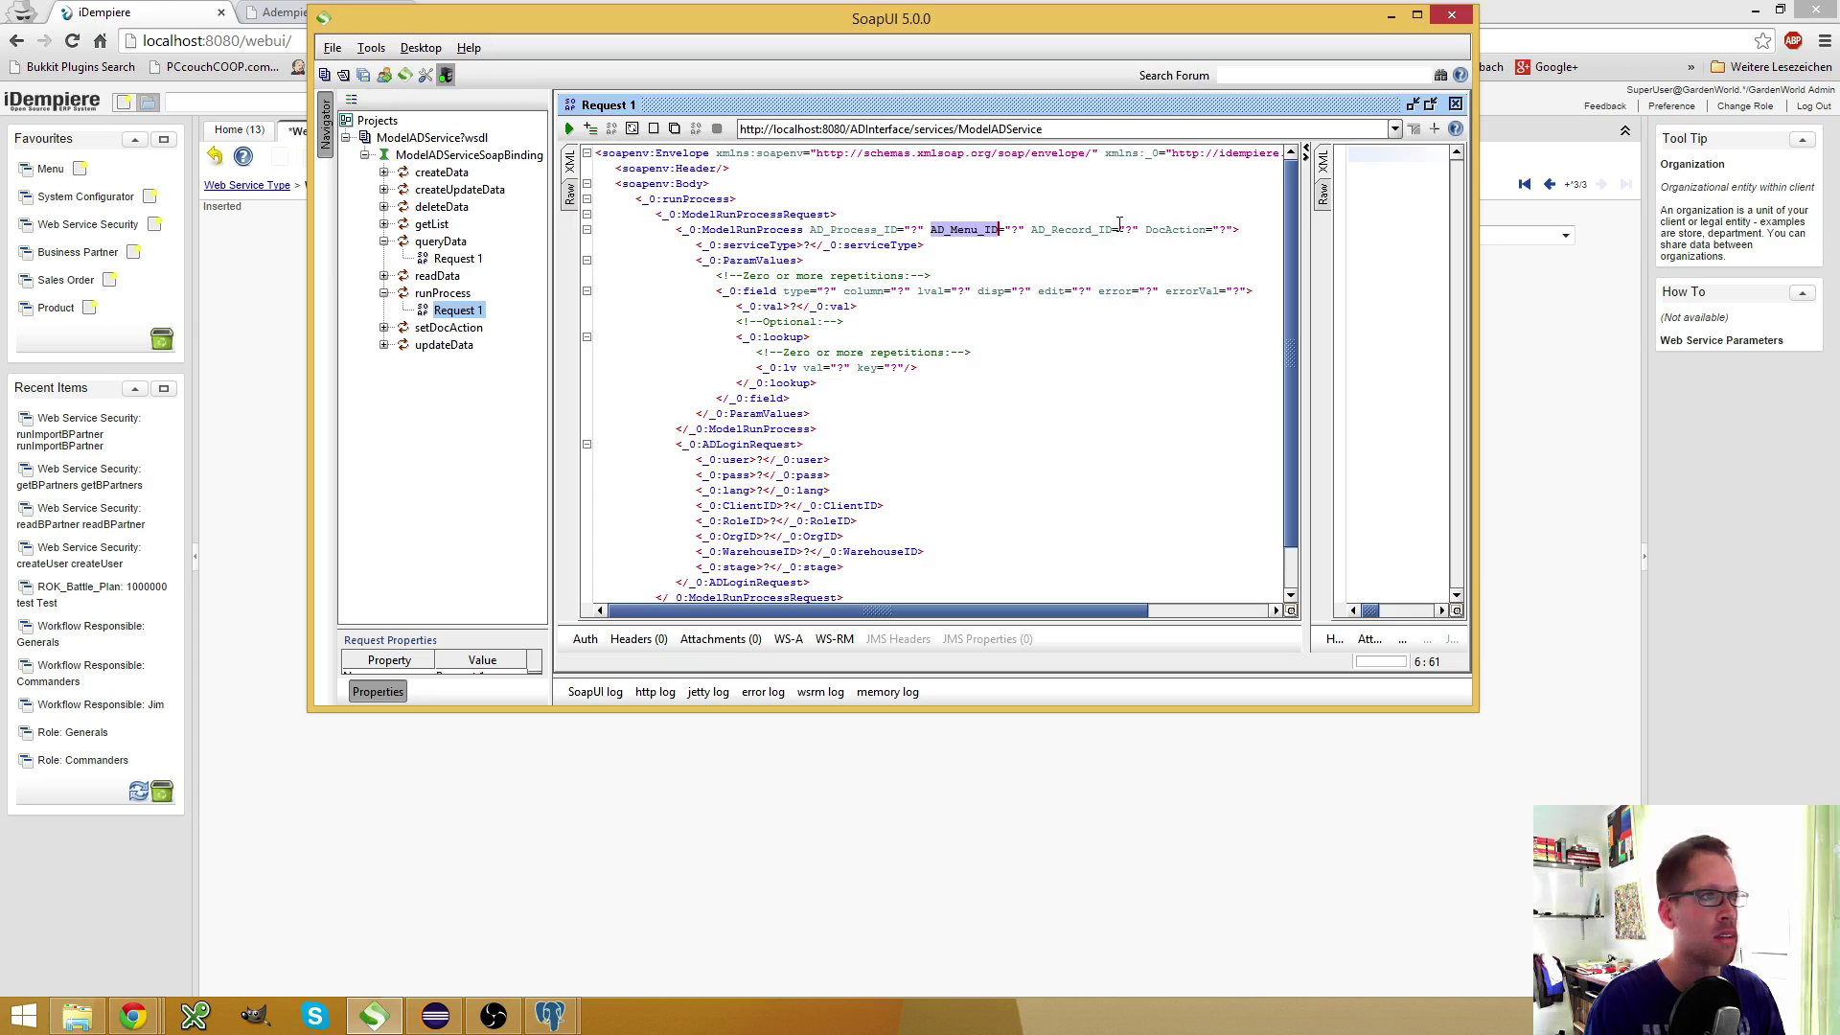
left_click_drag(1113, 230, 1031, 231)
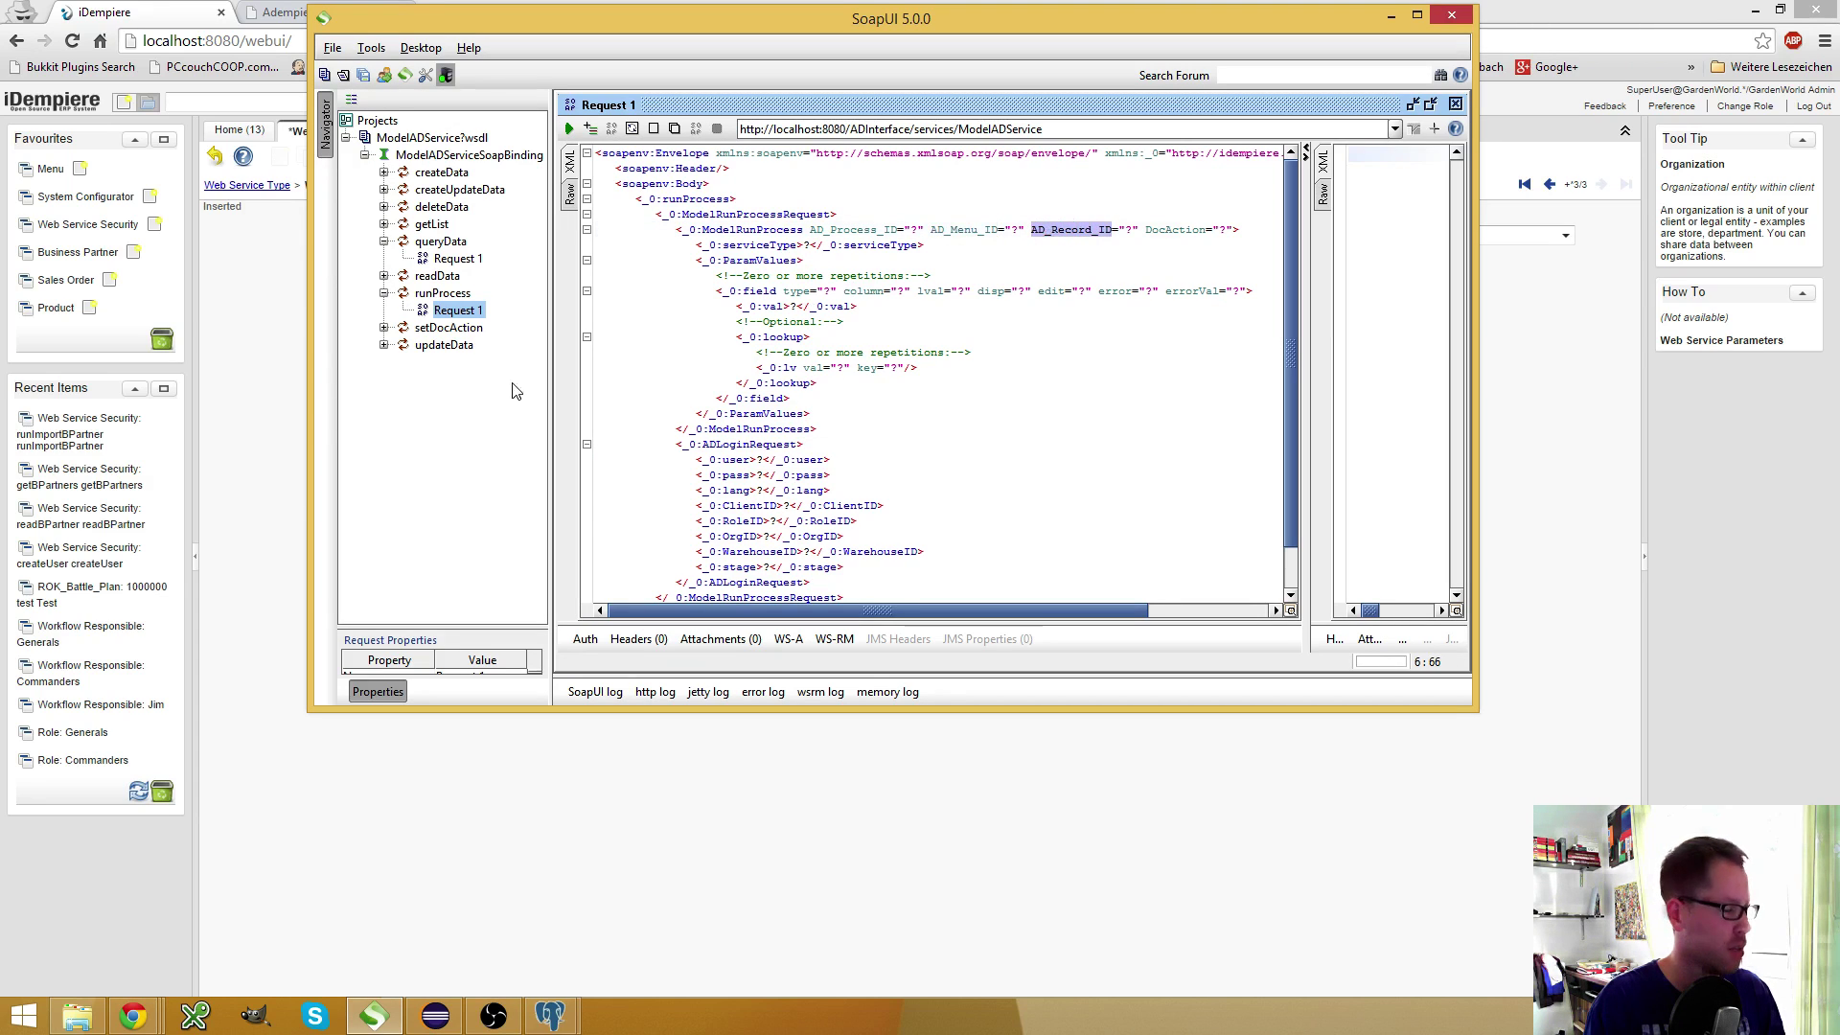
key("ctrl+c")
key("alt+Tab")
left_click(604, 288)
key("ctrl+v")
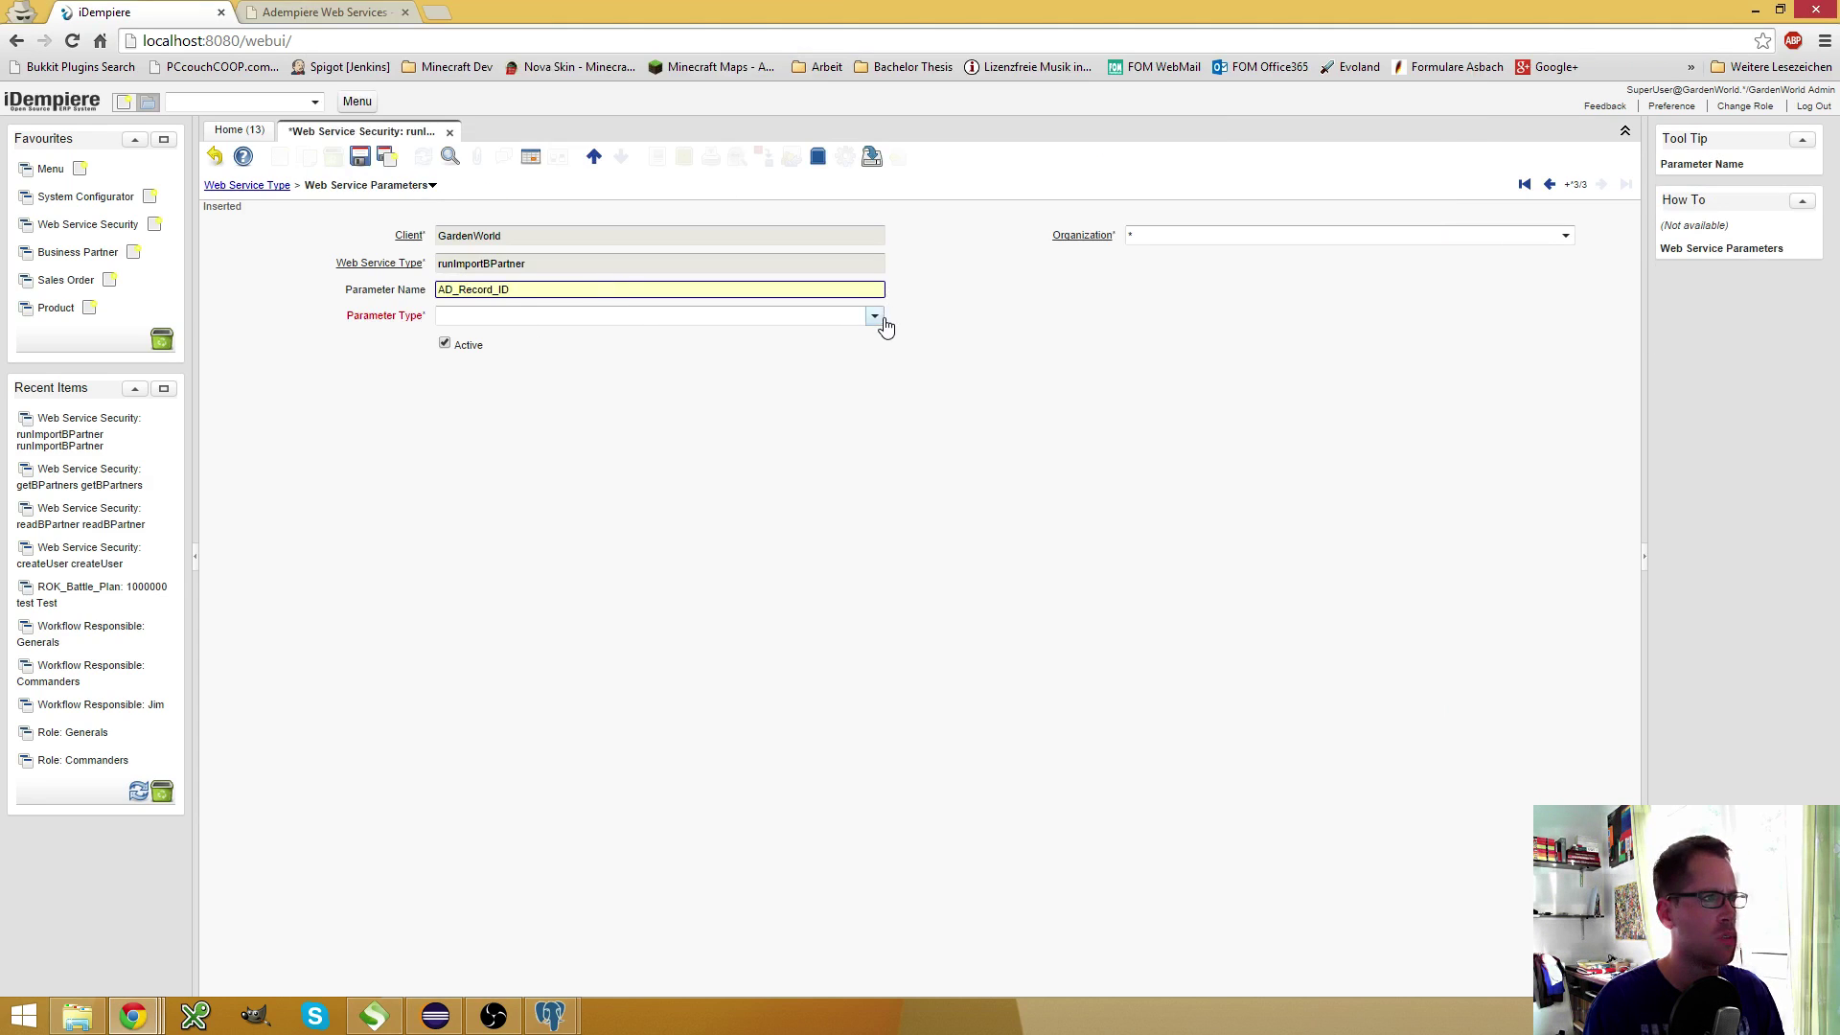
left_click(874, 317)
left_click(703, 345)
left_click(638, 342)
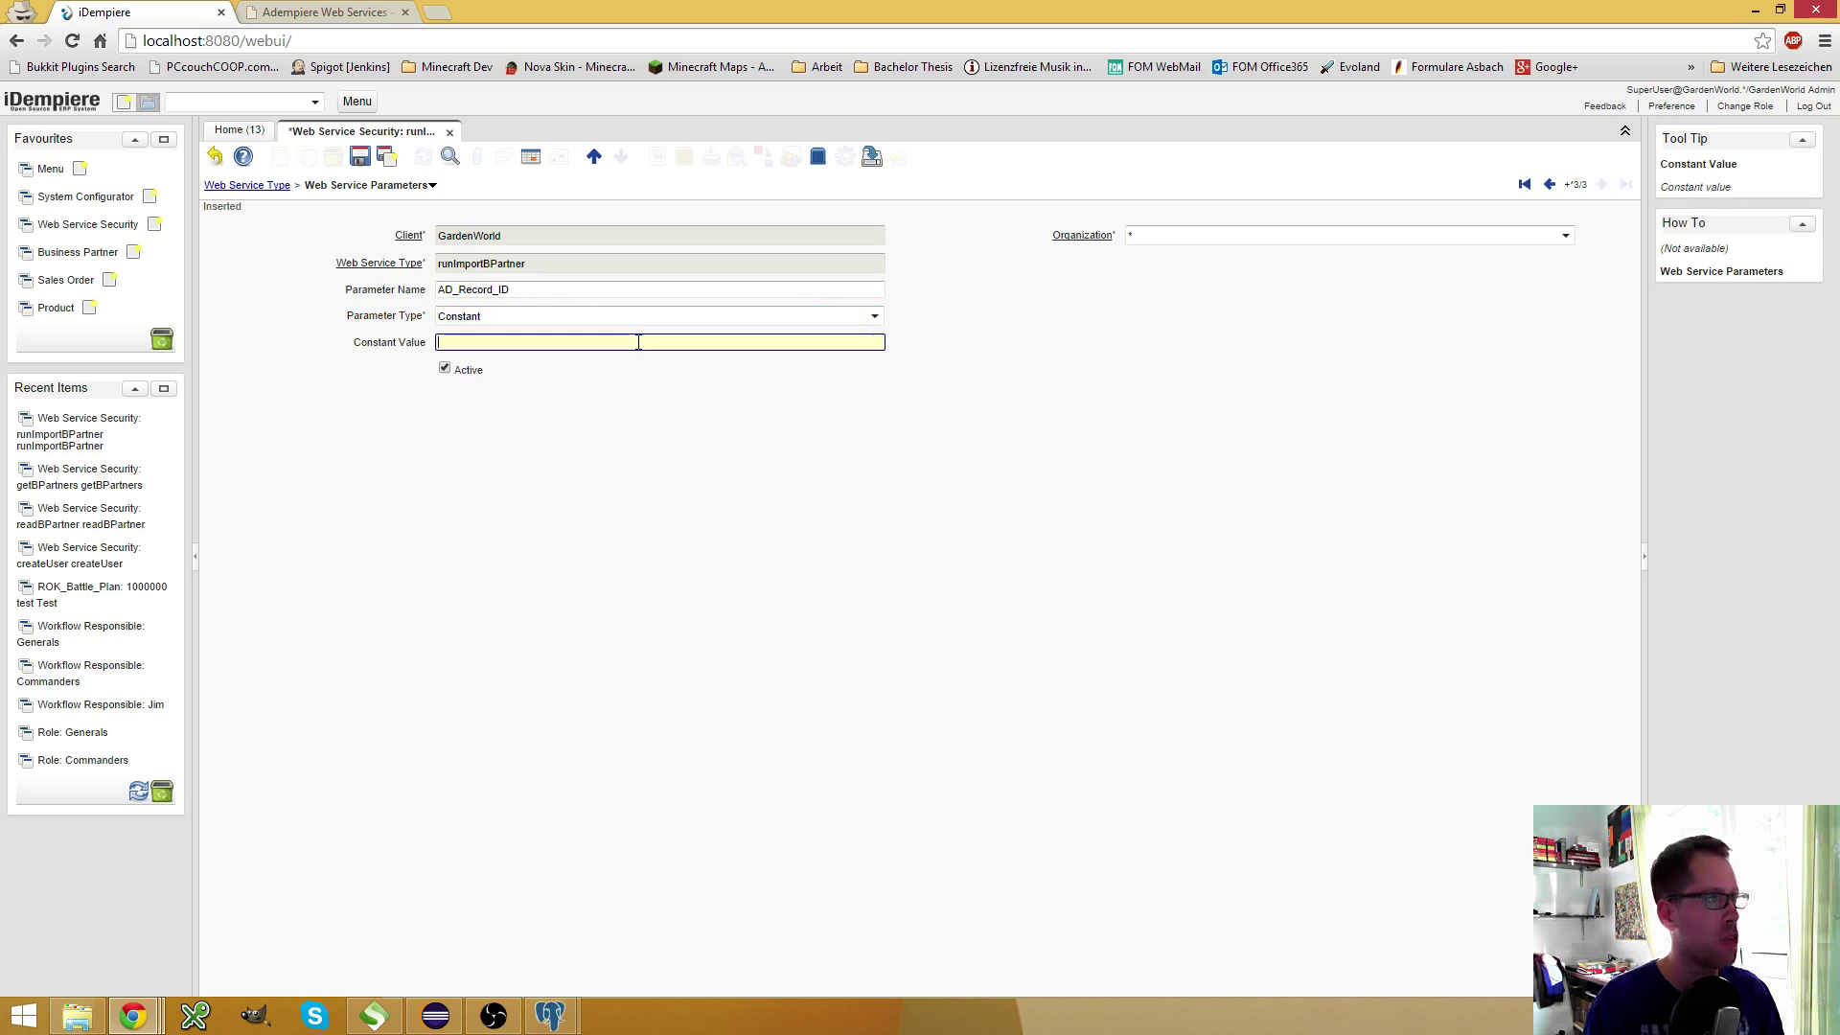
type("0")
left_click(360, 155)
left_click(400, 187)
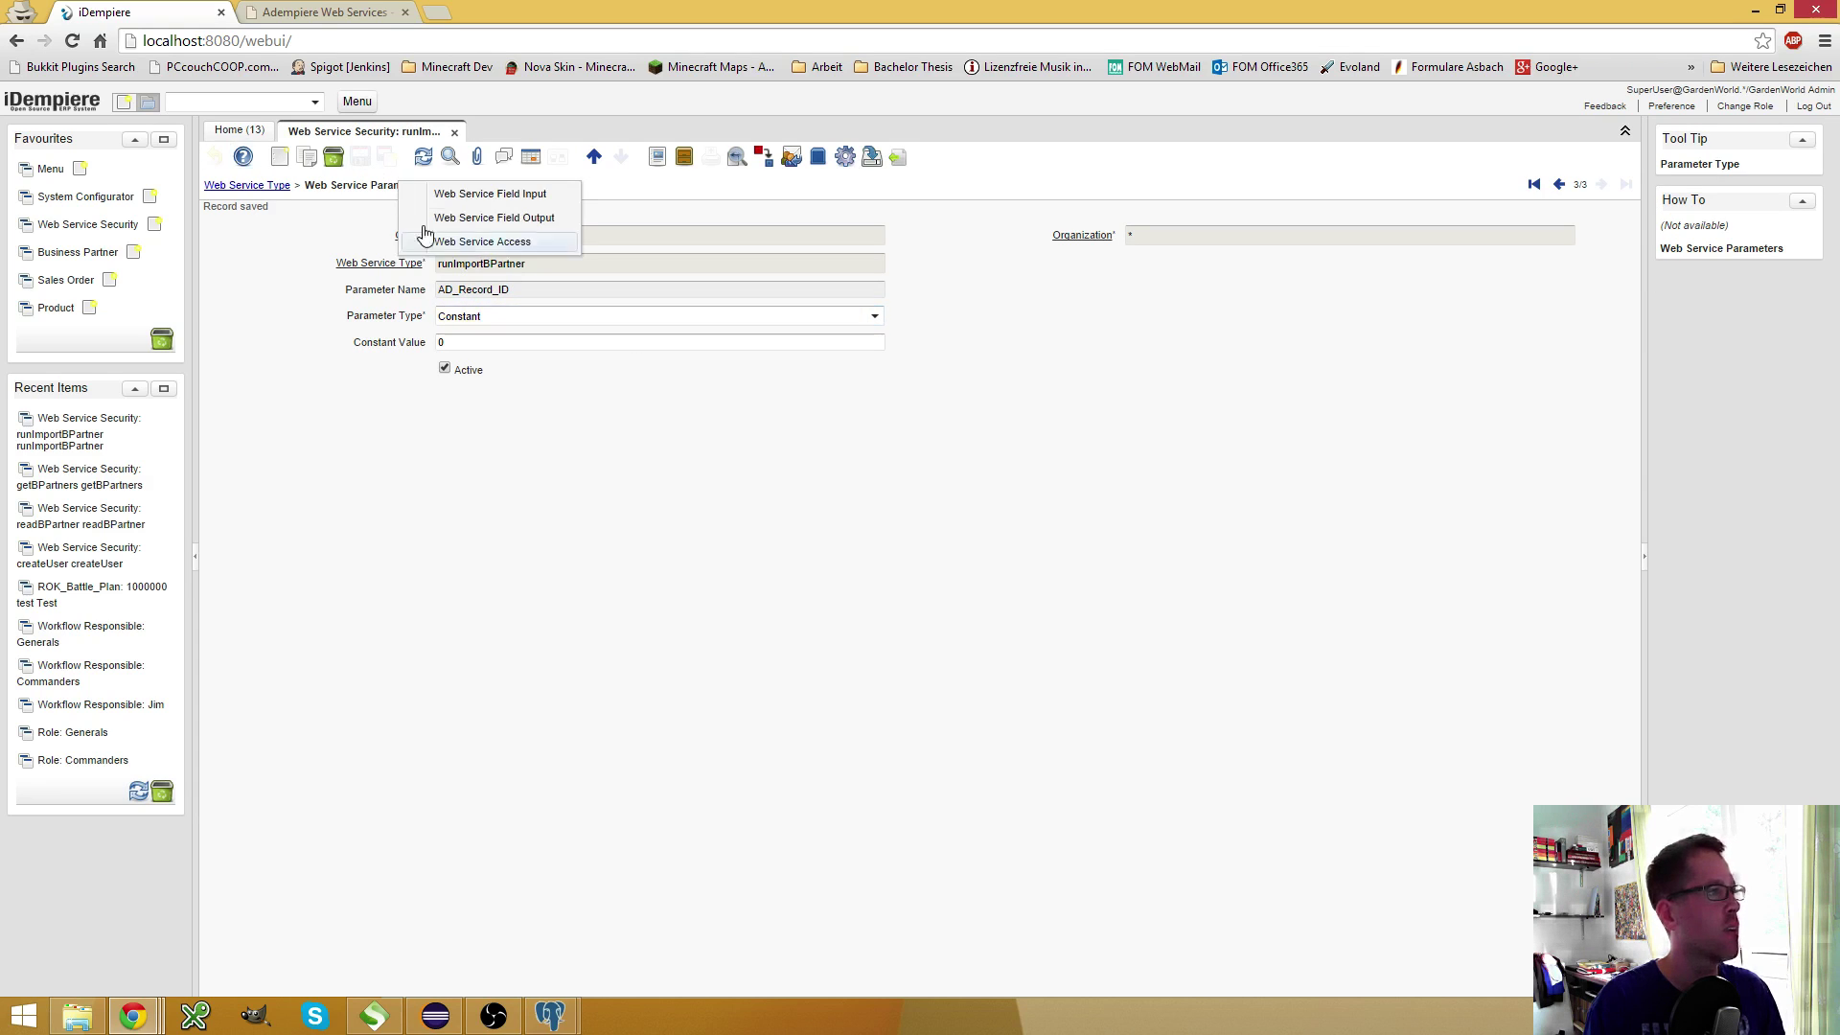
Add Web Service Field Inputs for IsValidateOnly, AD_Org_ID and DeleteOldImported
left_click(468, 194)
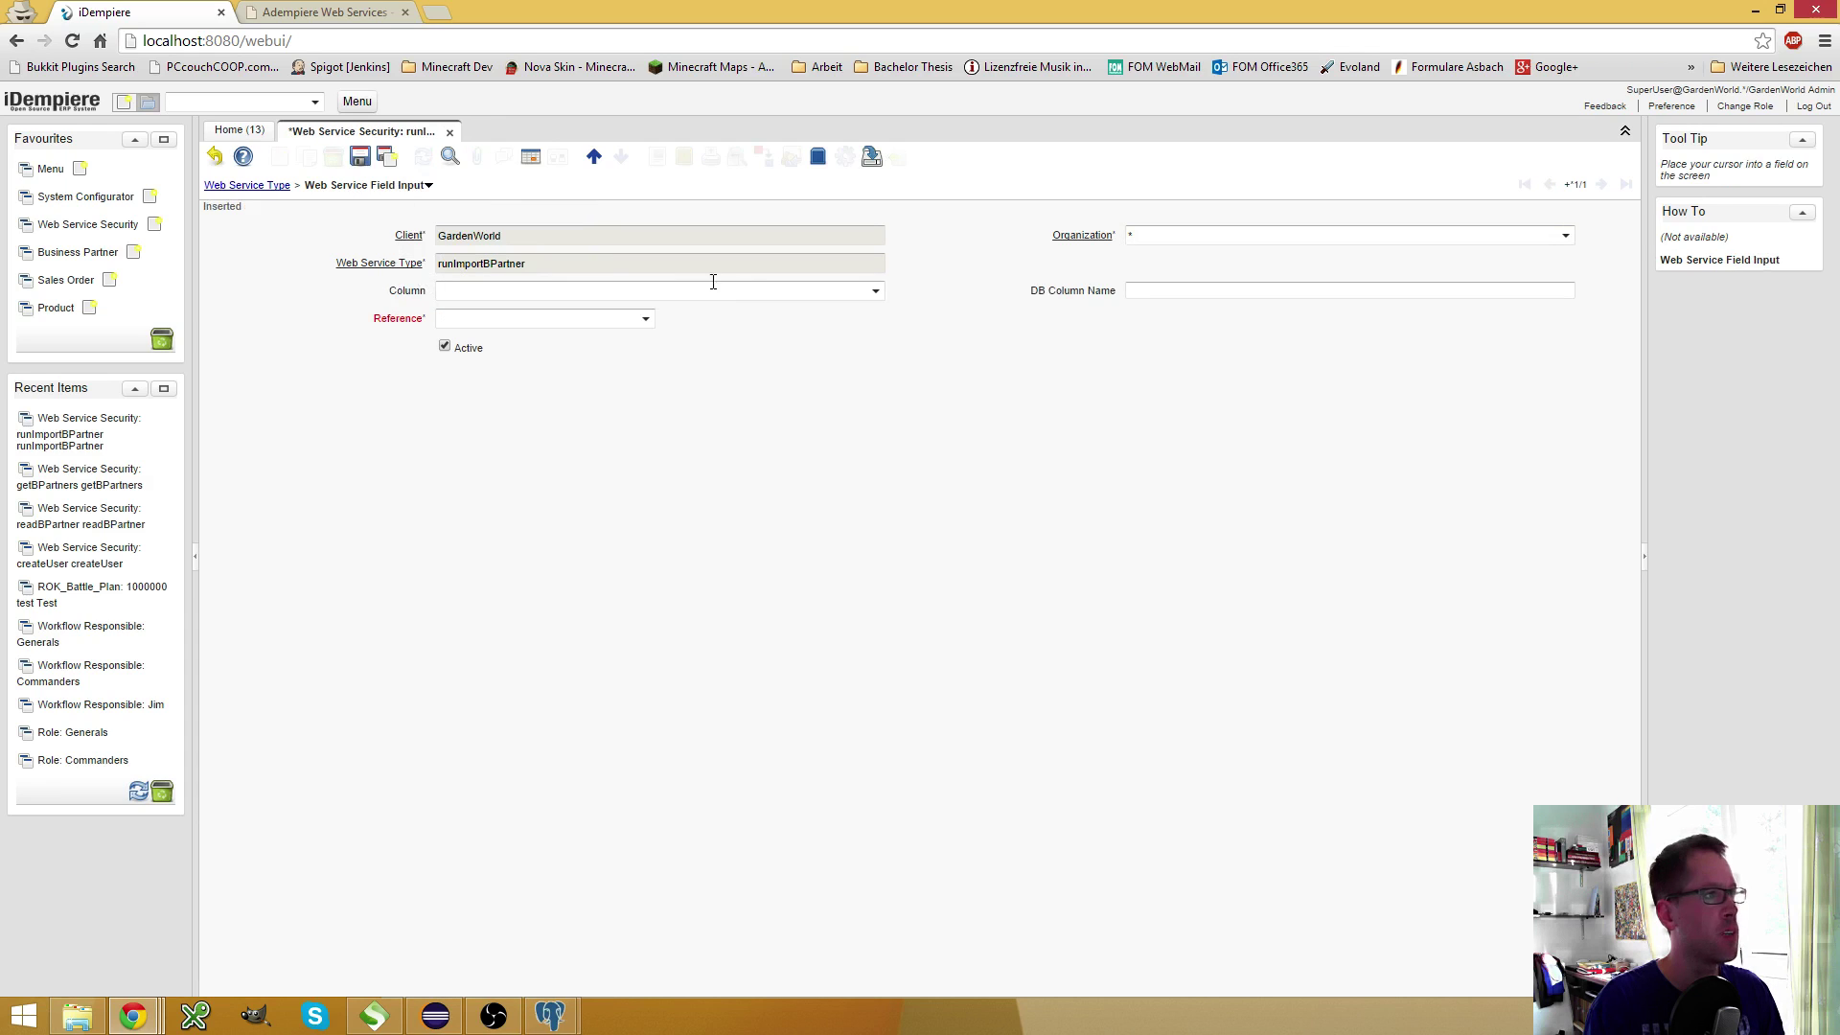
left_click(874, 291)
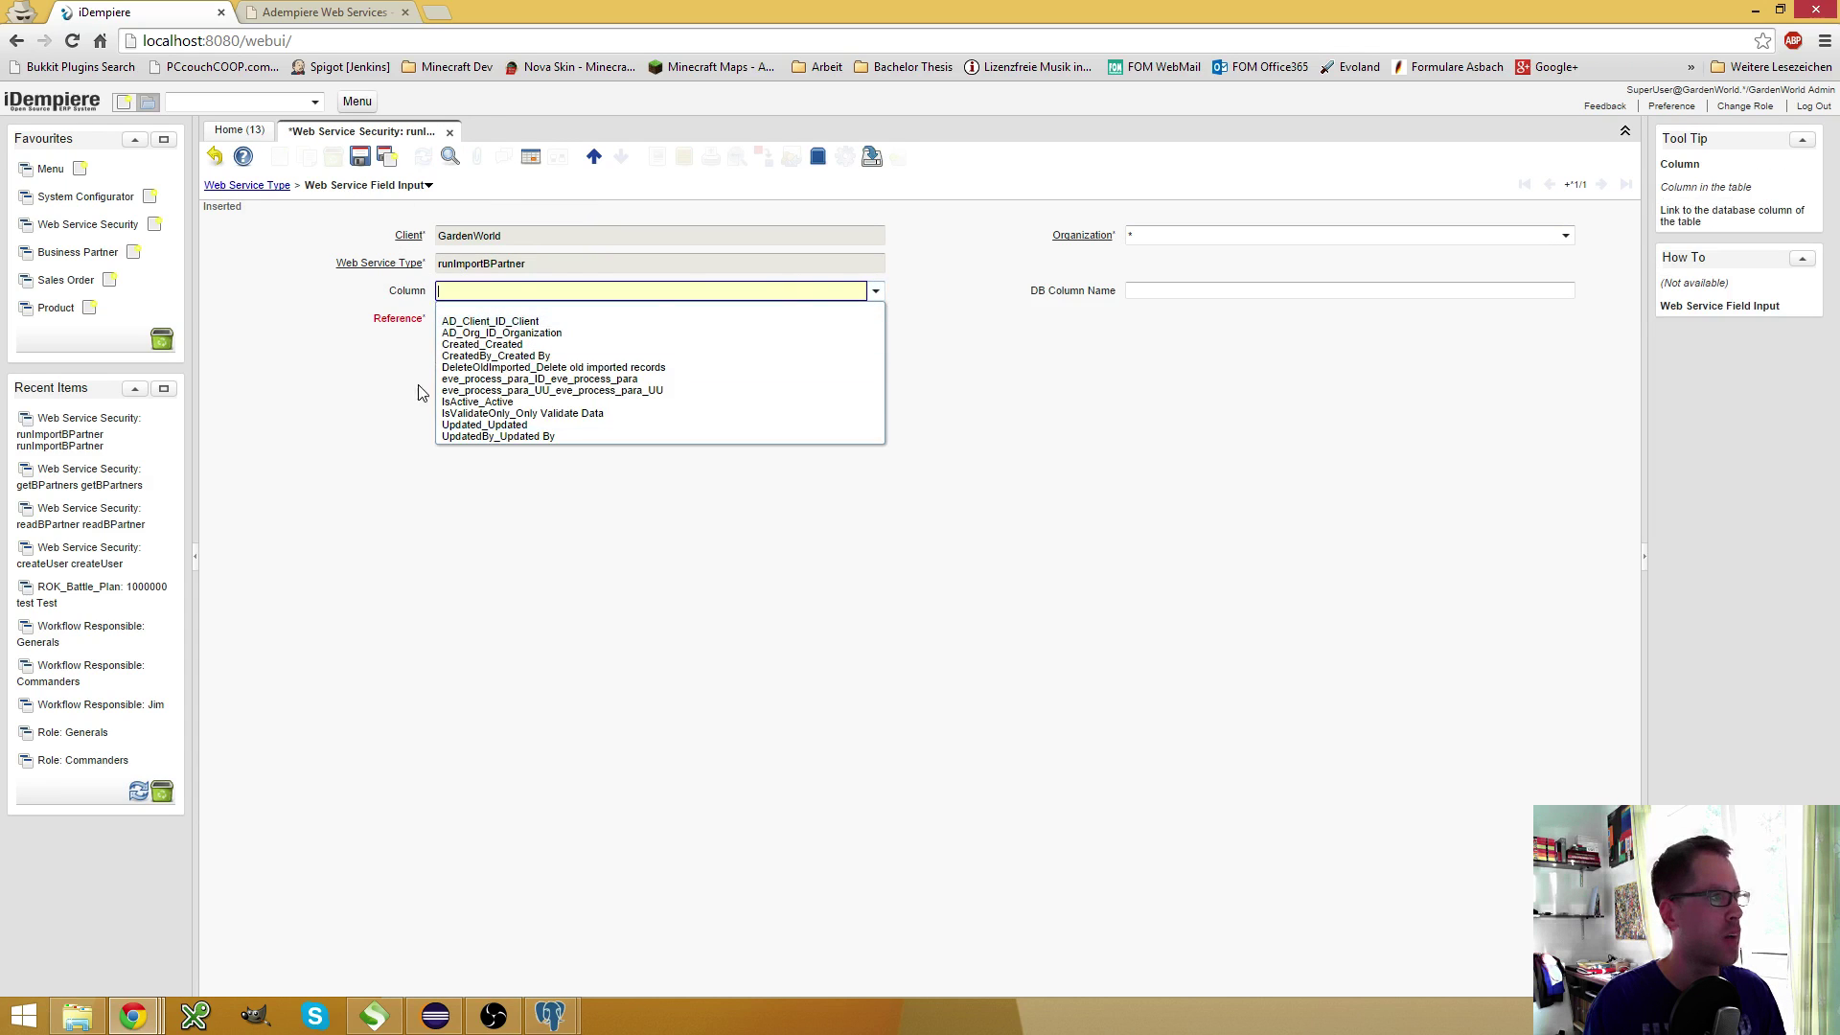
left_click(486, 414)
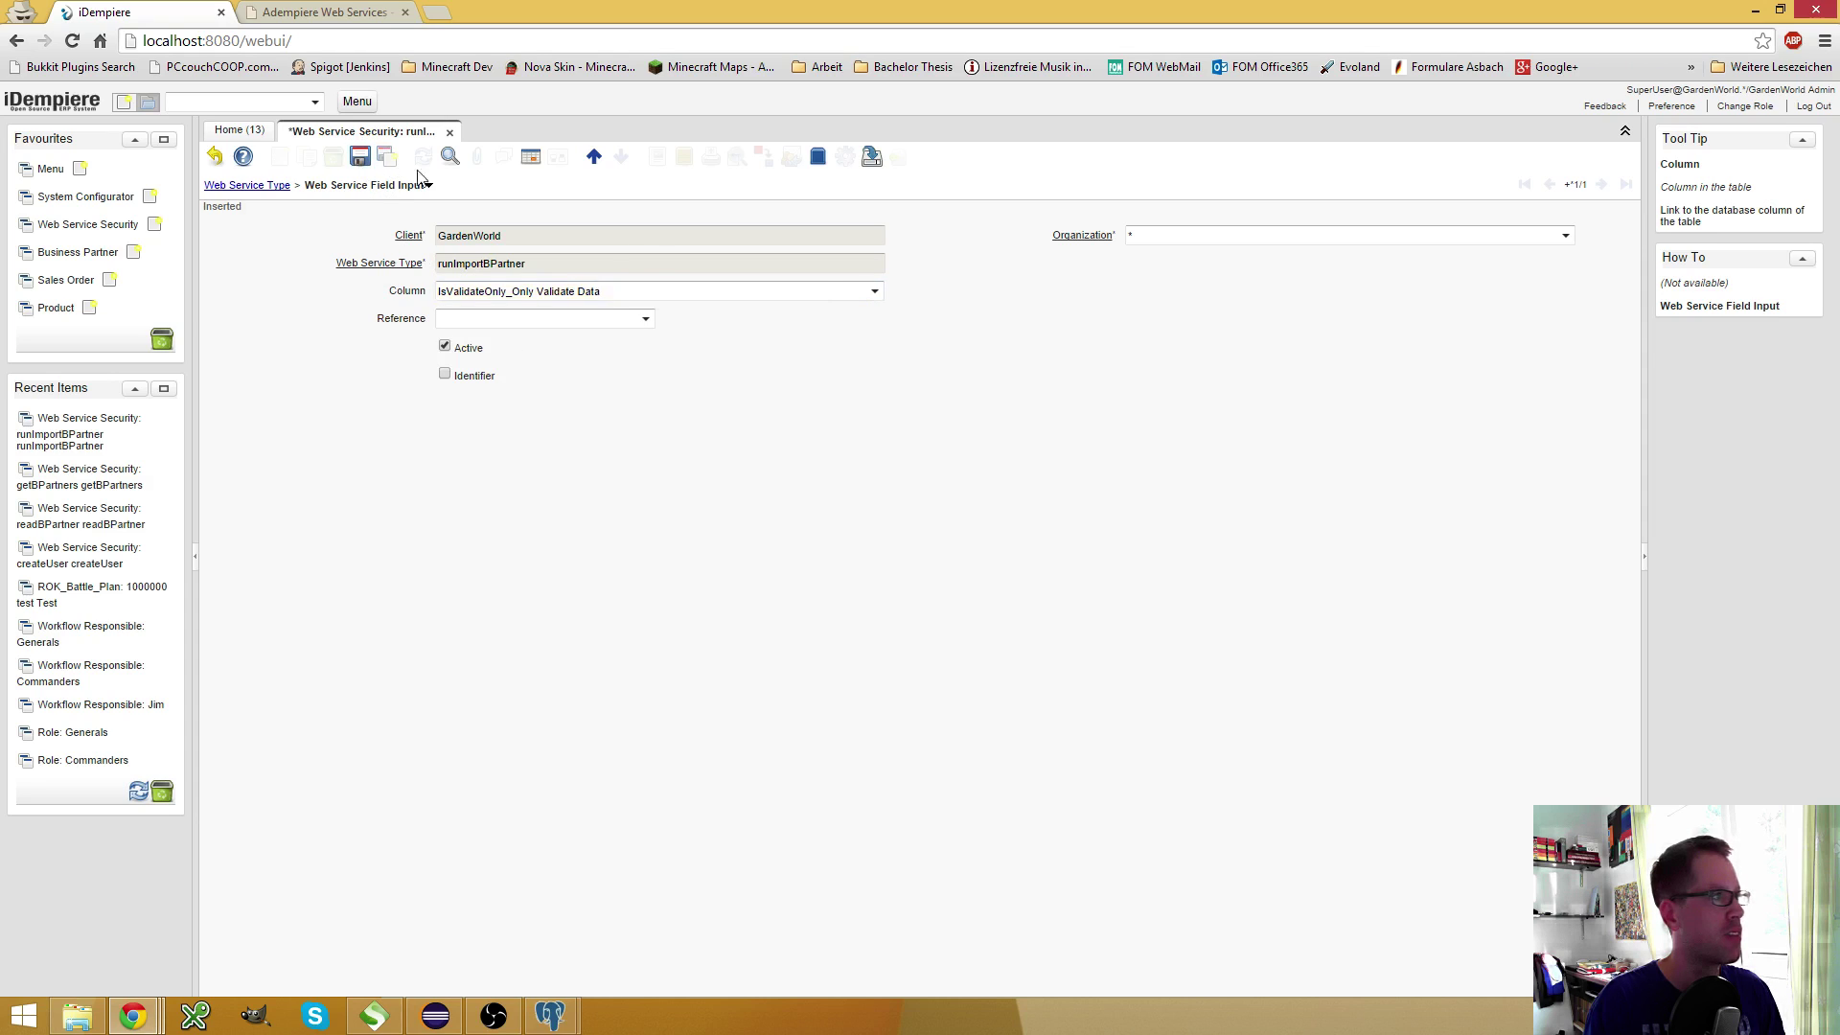
key("alt+n")
left_click(875, 291)
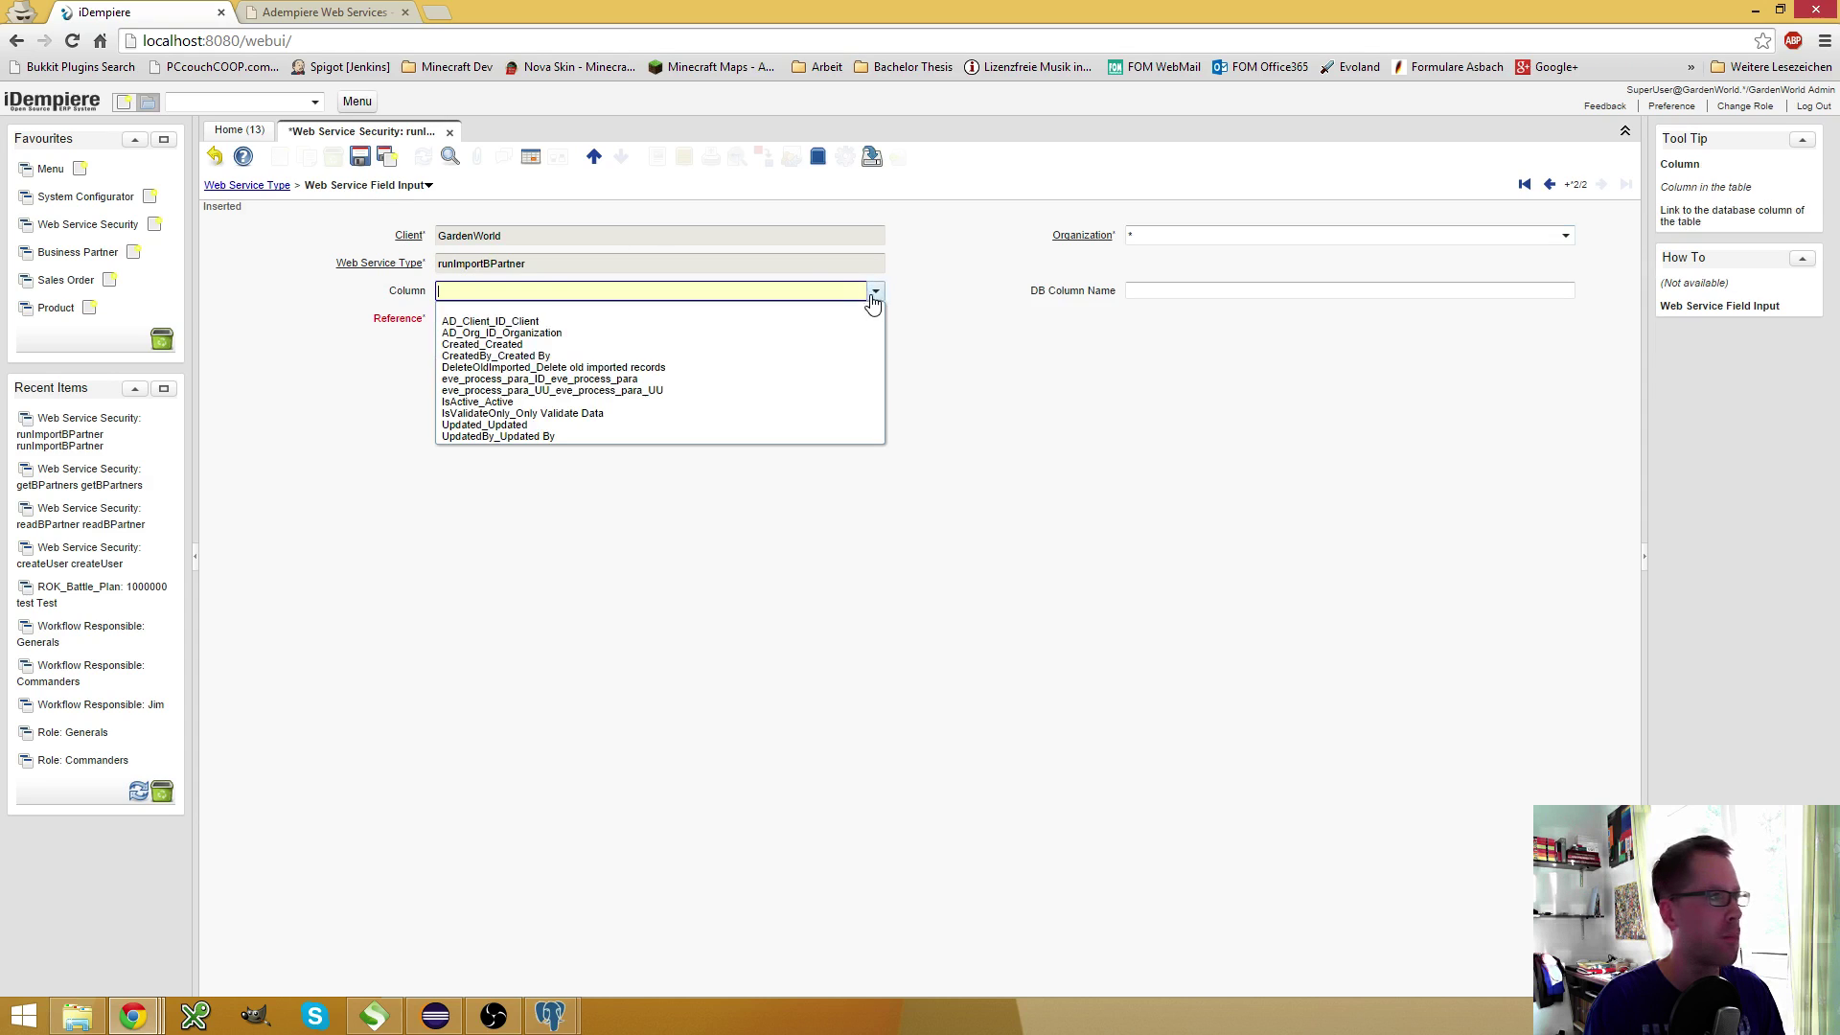
left_click(530, 333)
left_click(870, 289)
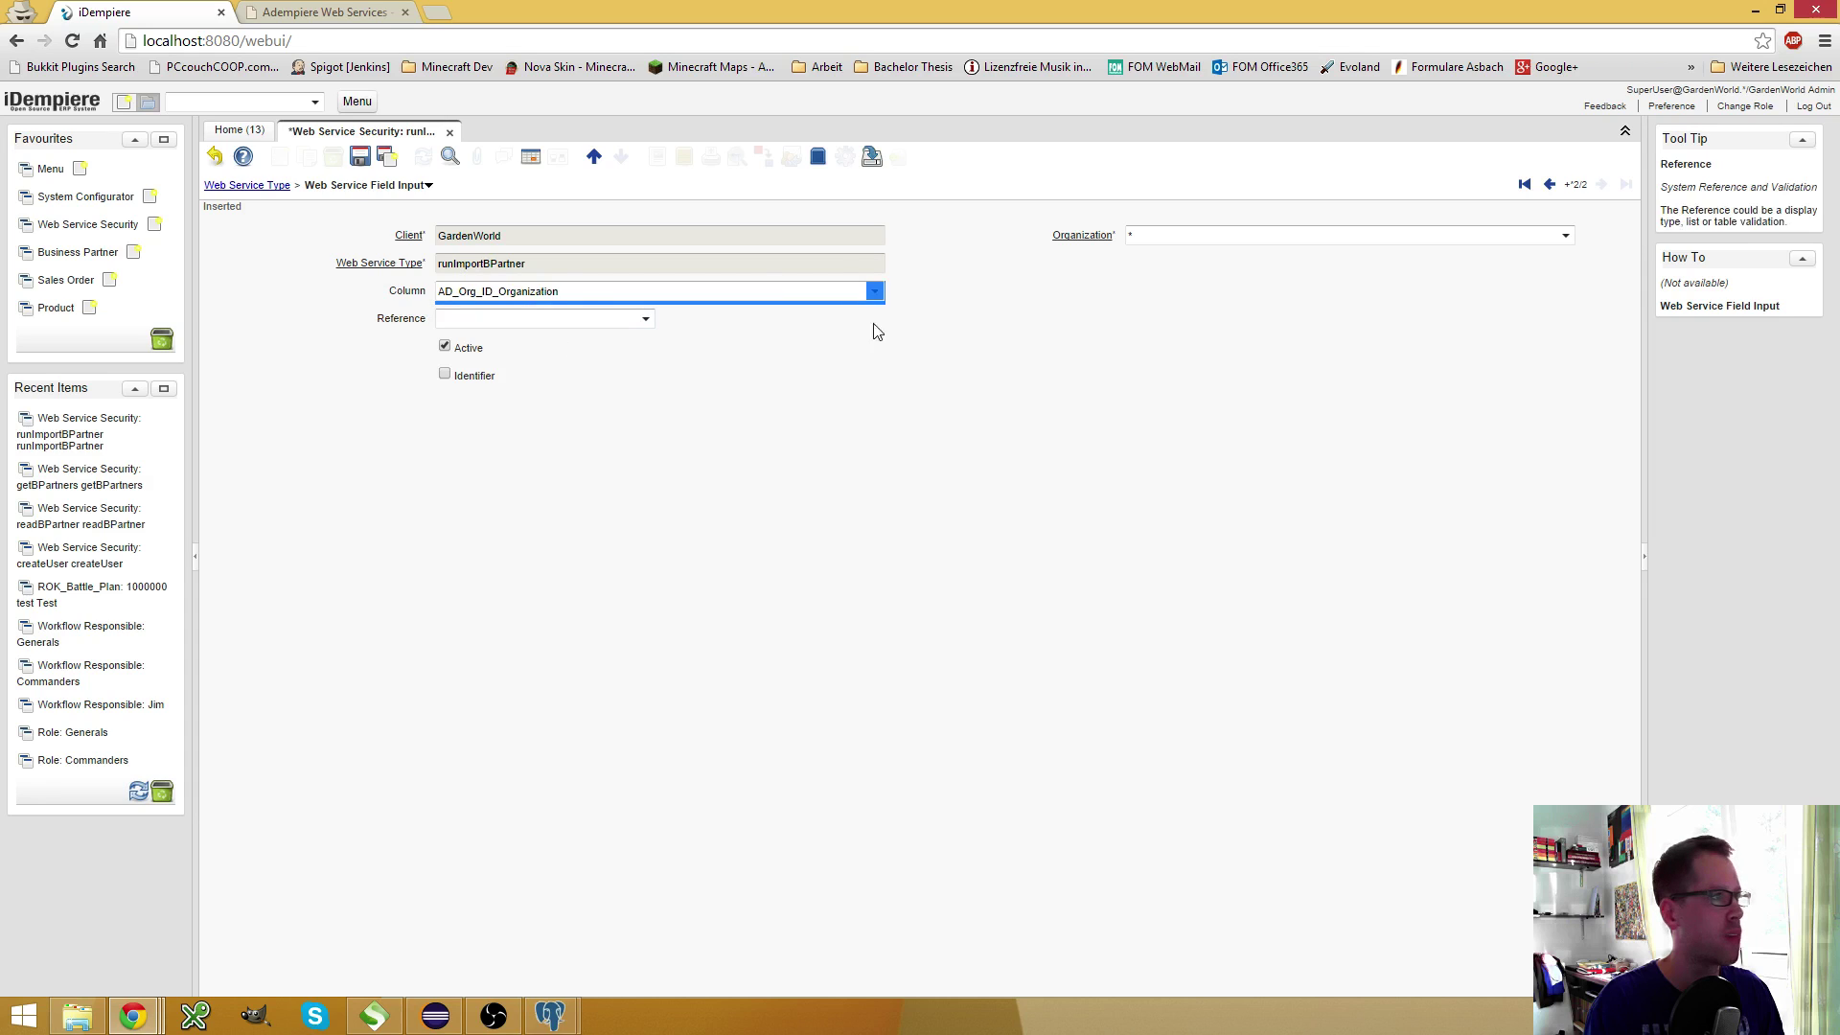
left_click(875, 291)
left_click(551, 318)
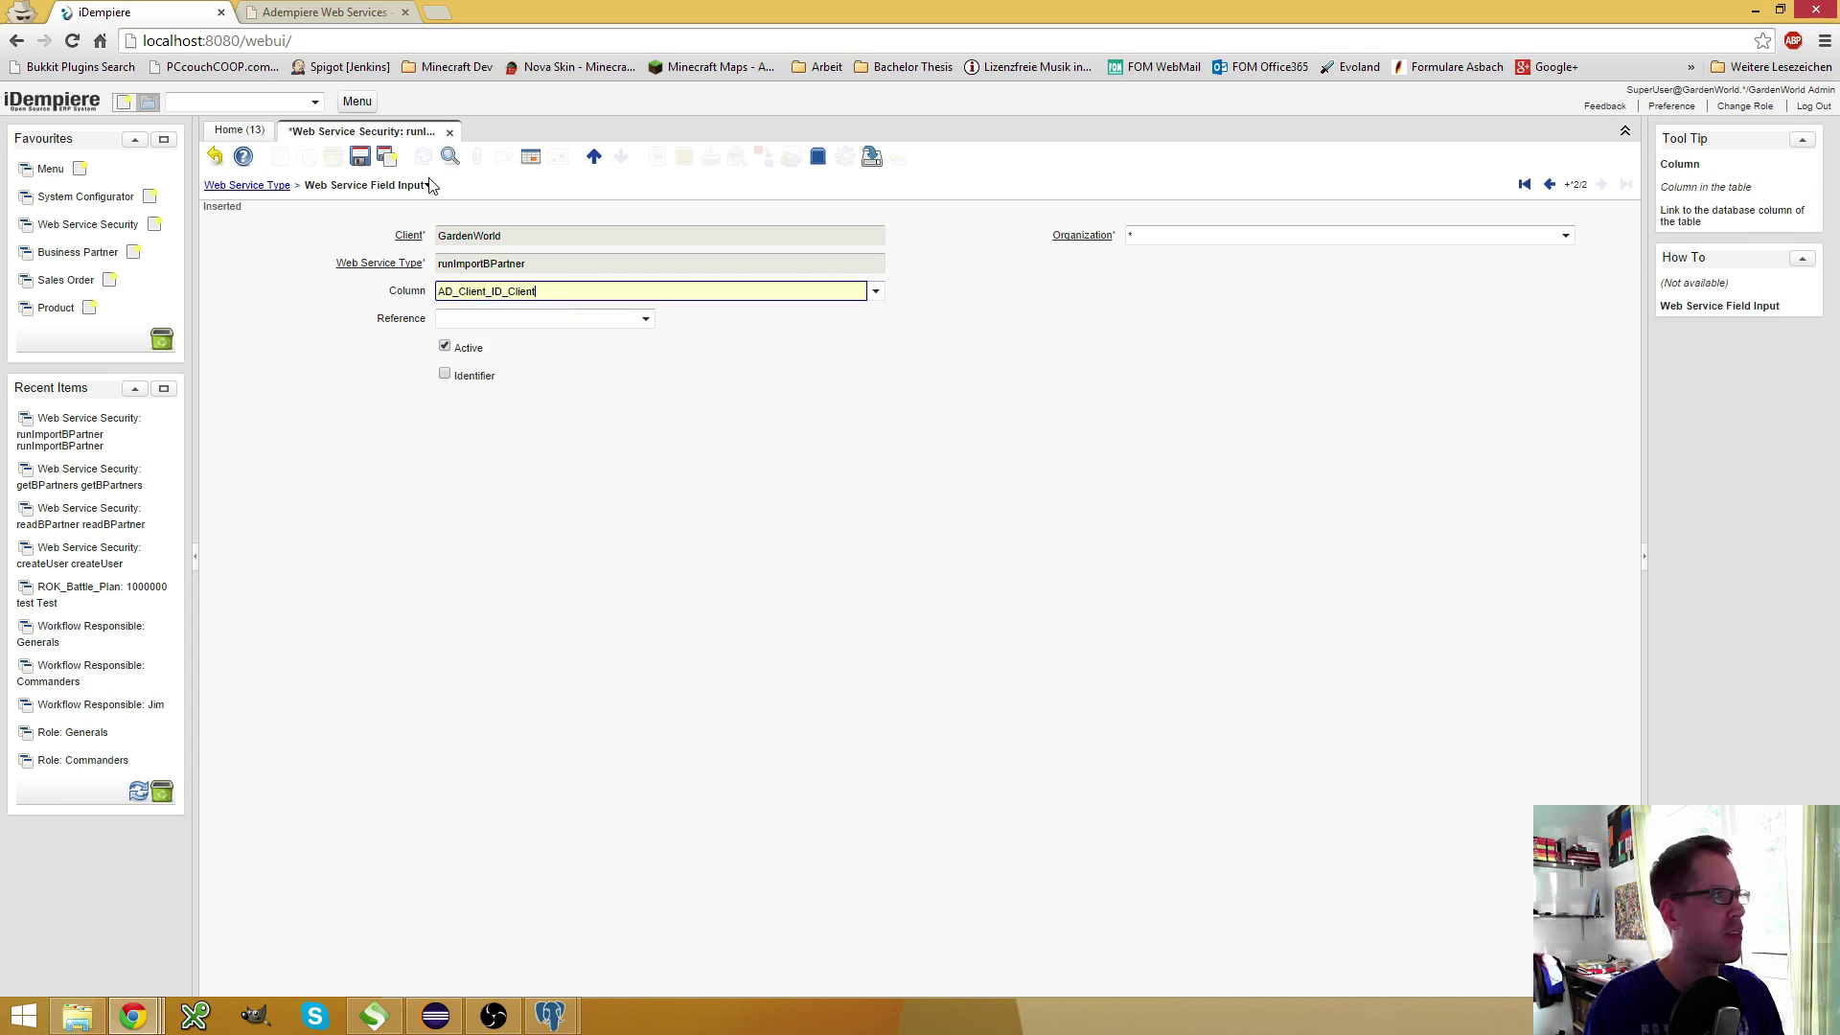
key("alt+n")
left_click(874, 290)
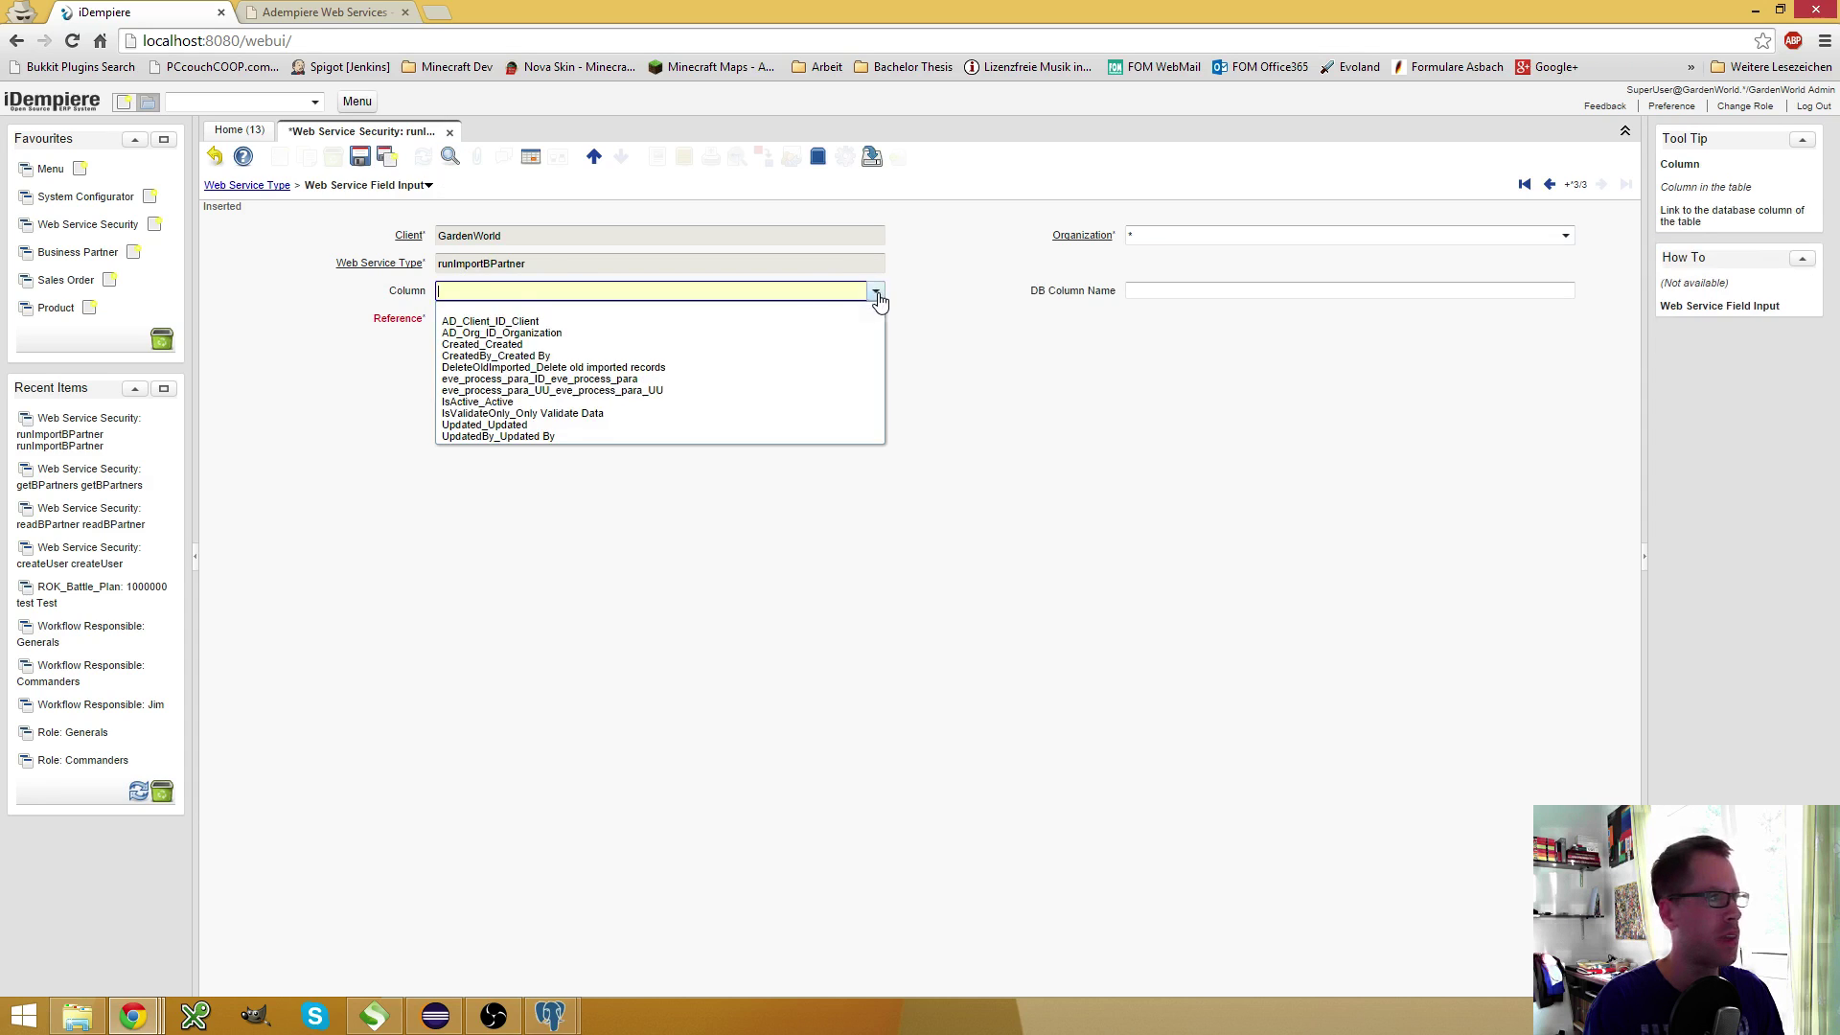
left_click(517, 370)
left_click(359, 156)
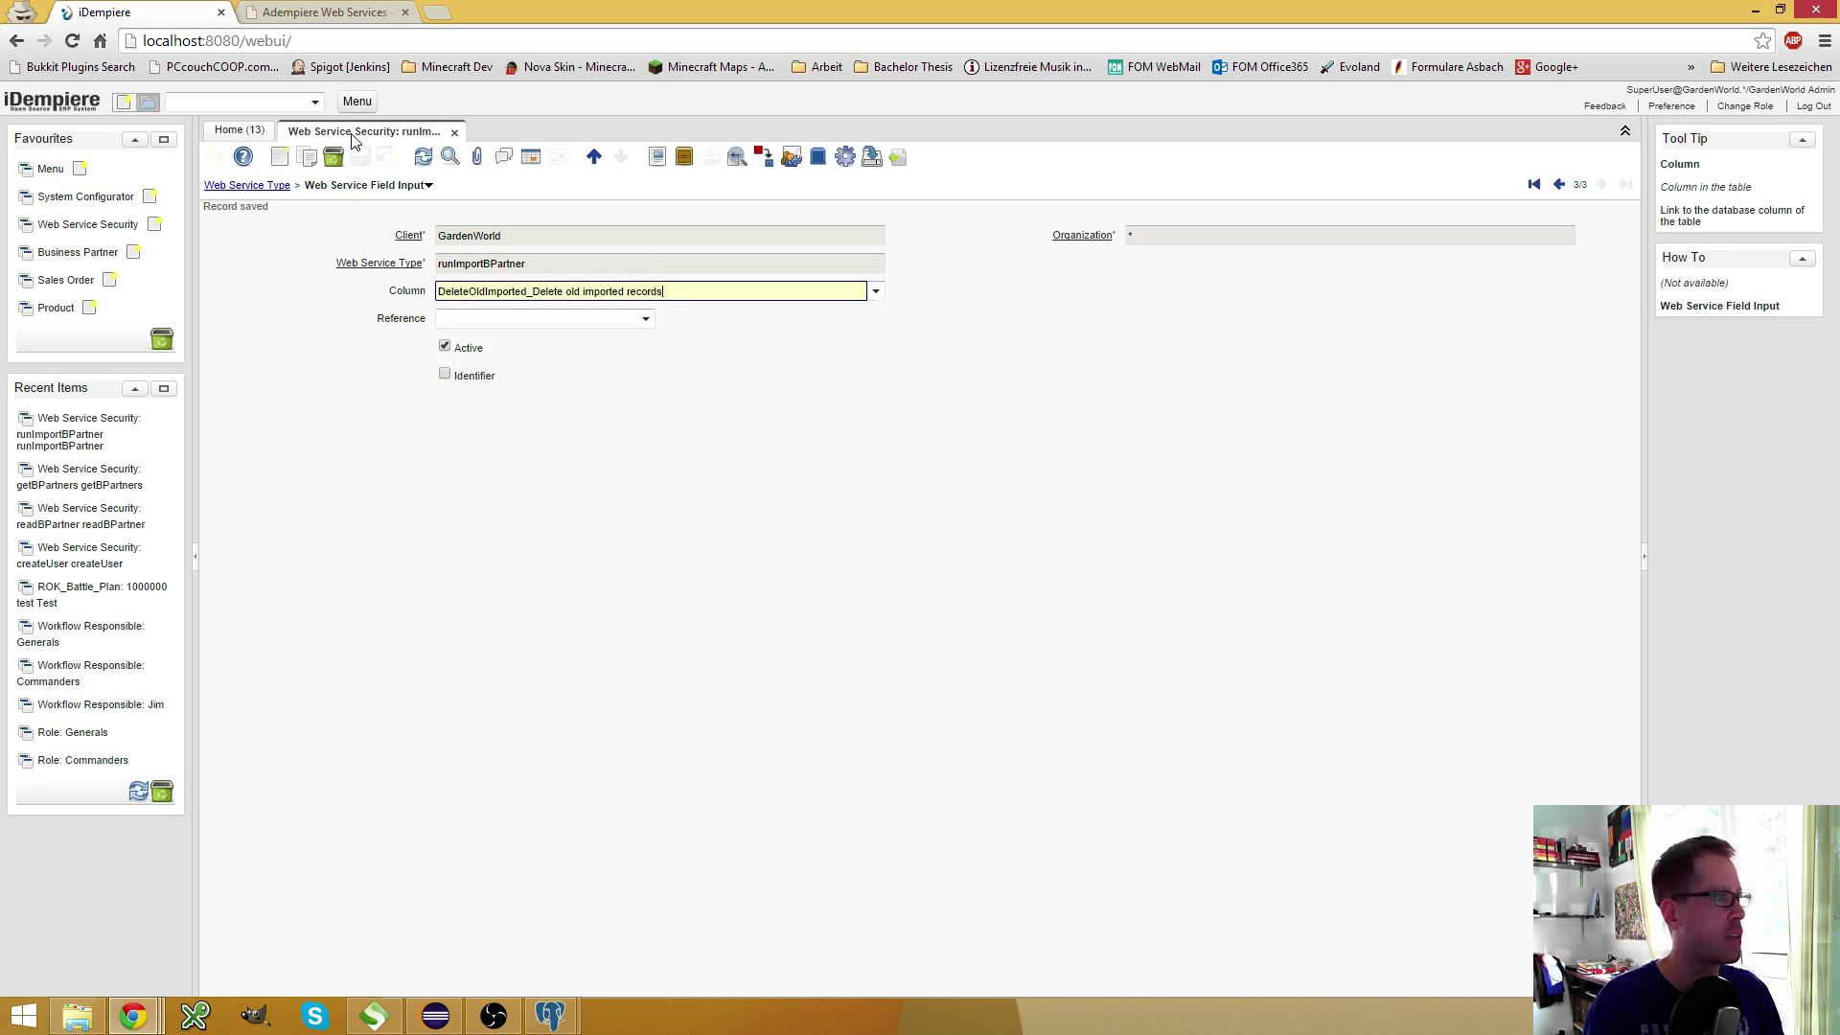
Grant the Web Service Execution role access to this web service and save
left_click(374, 185)
left_click(421, 242)
left_click(874, 291)
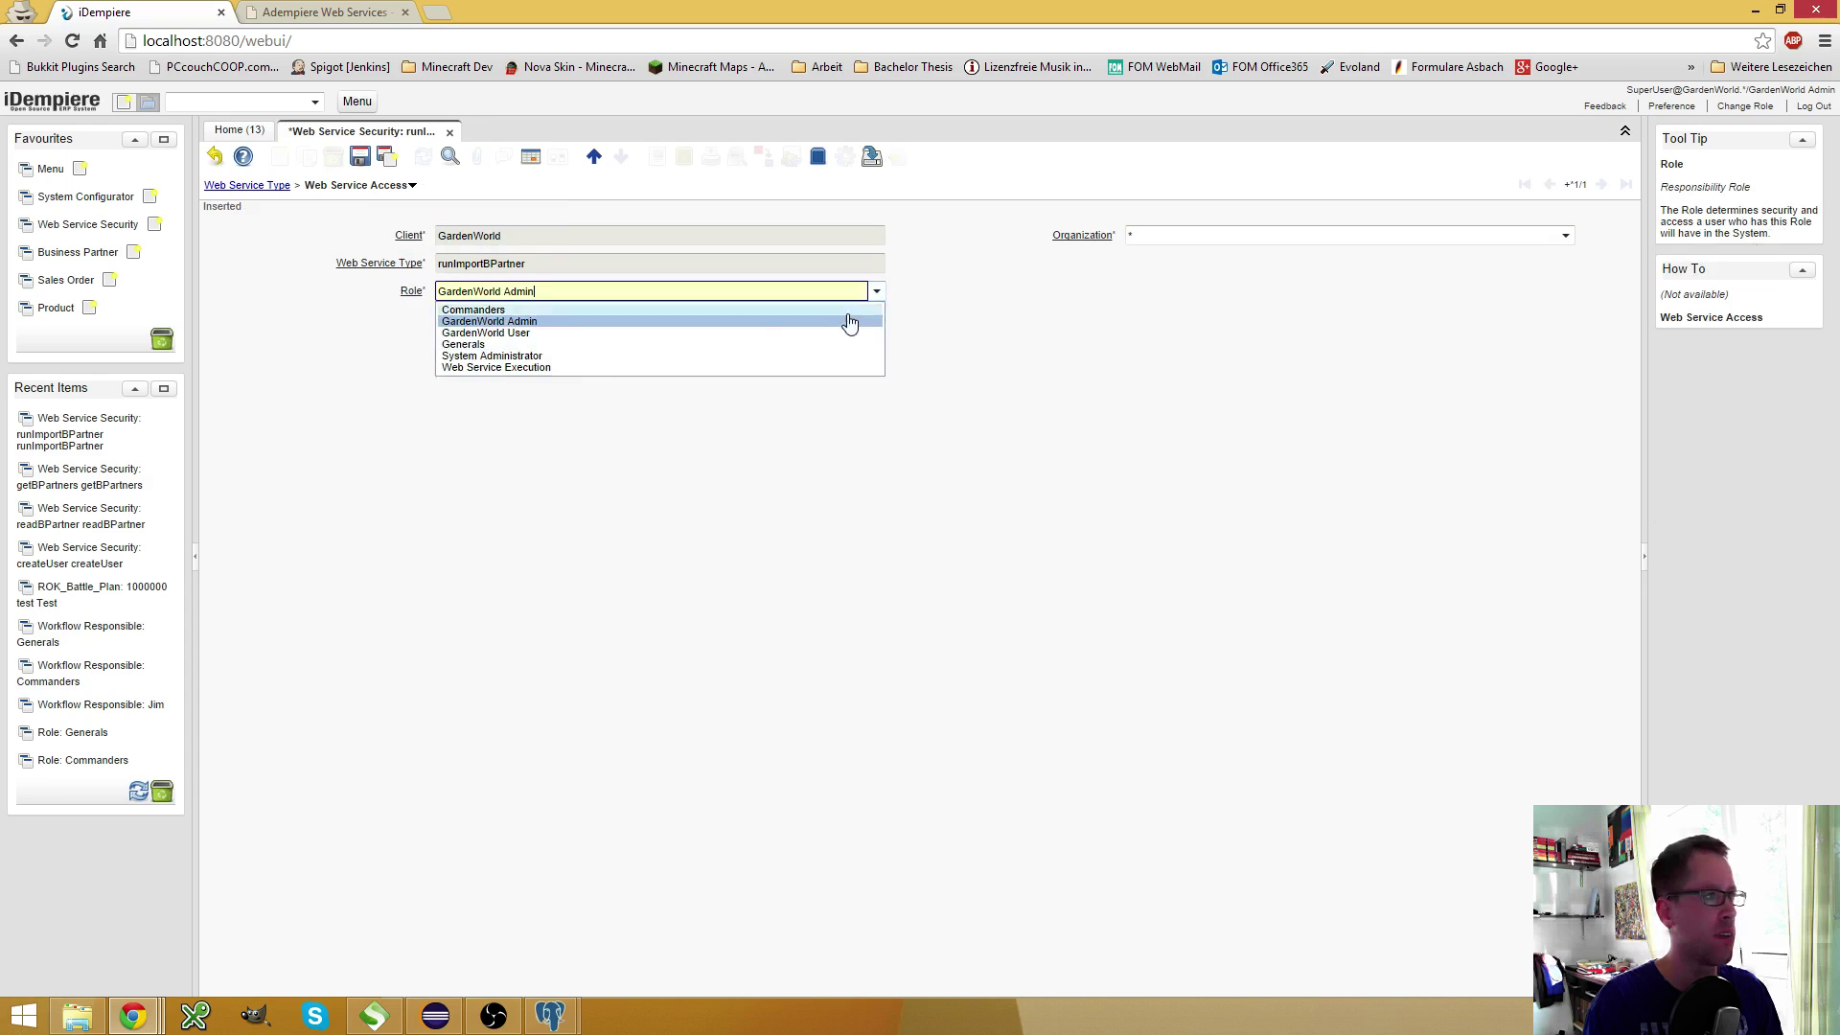
left_click(522, 368)
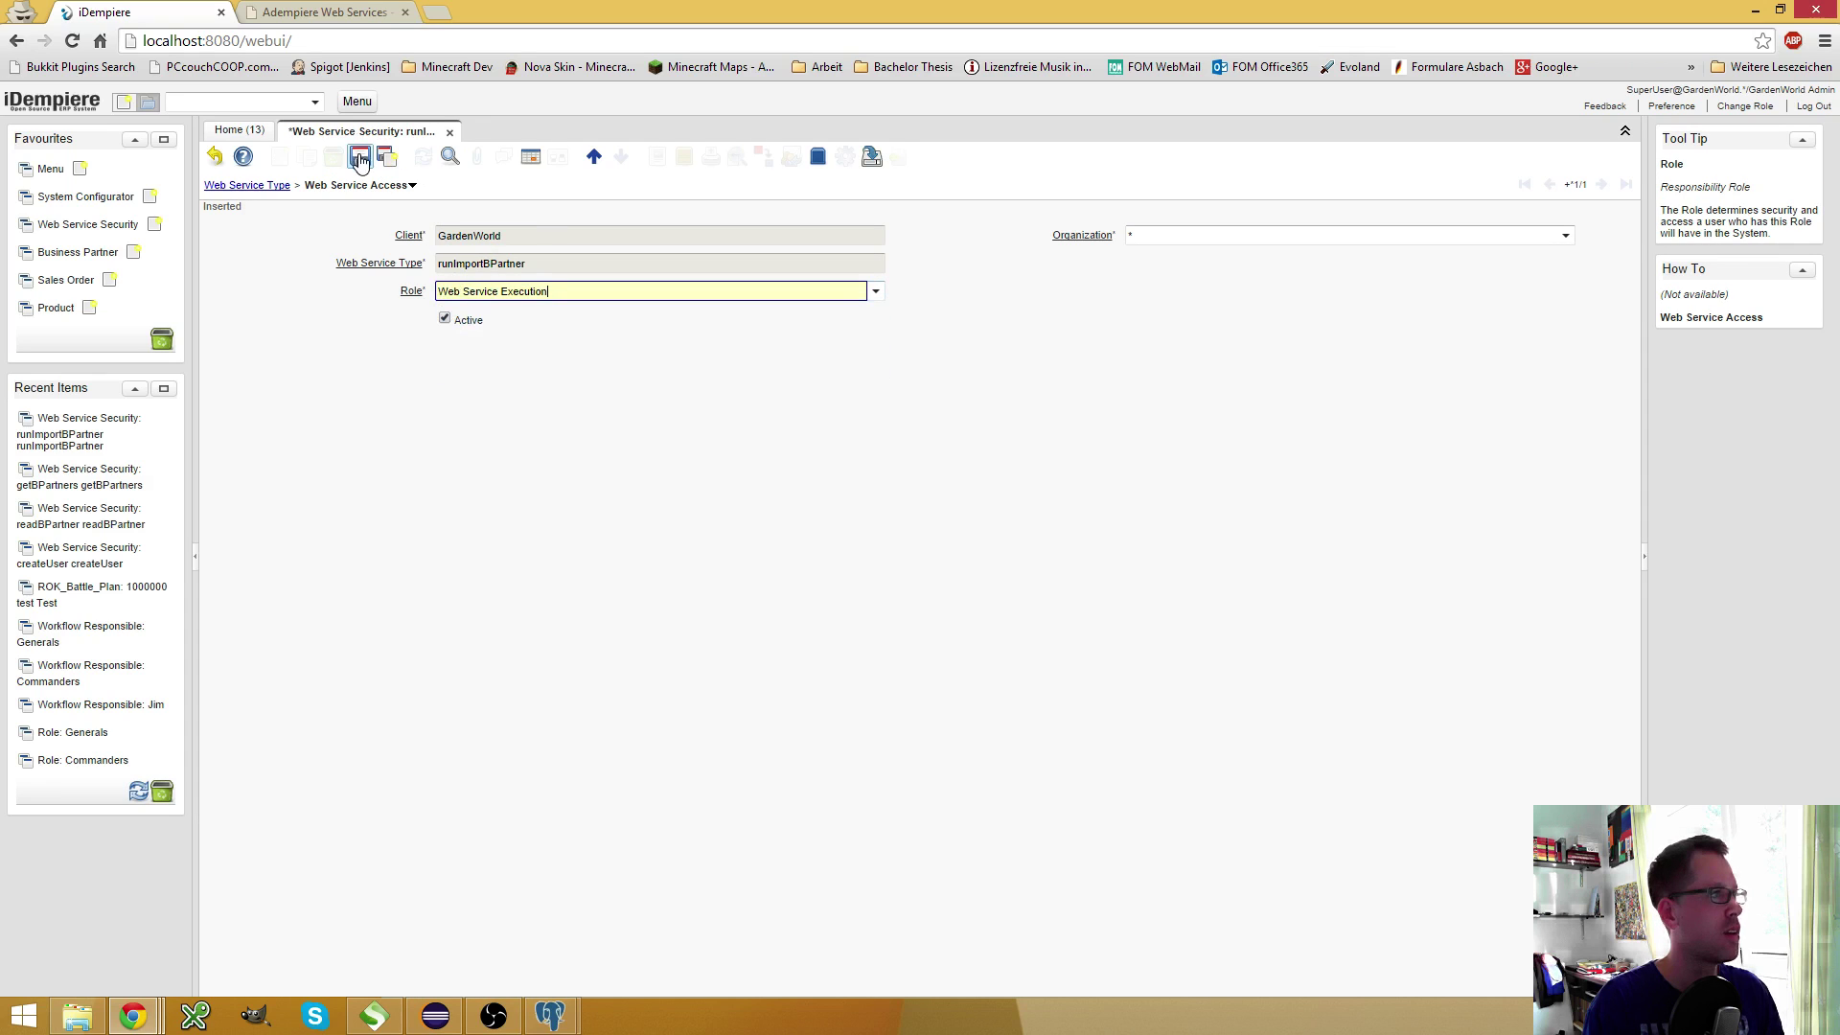
left_click(359, 156)
left_click(373, 1016)
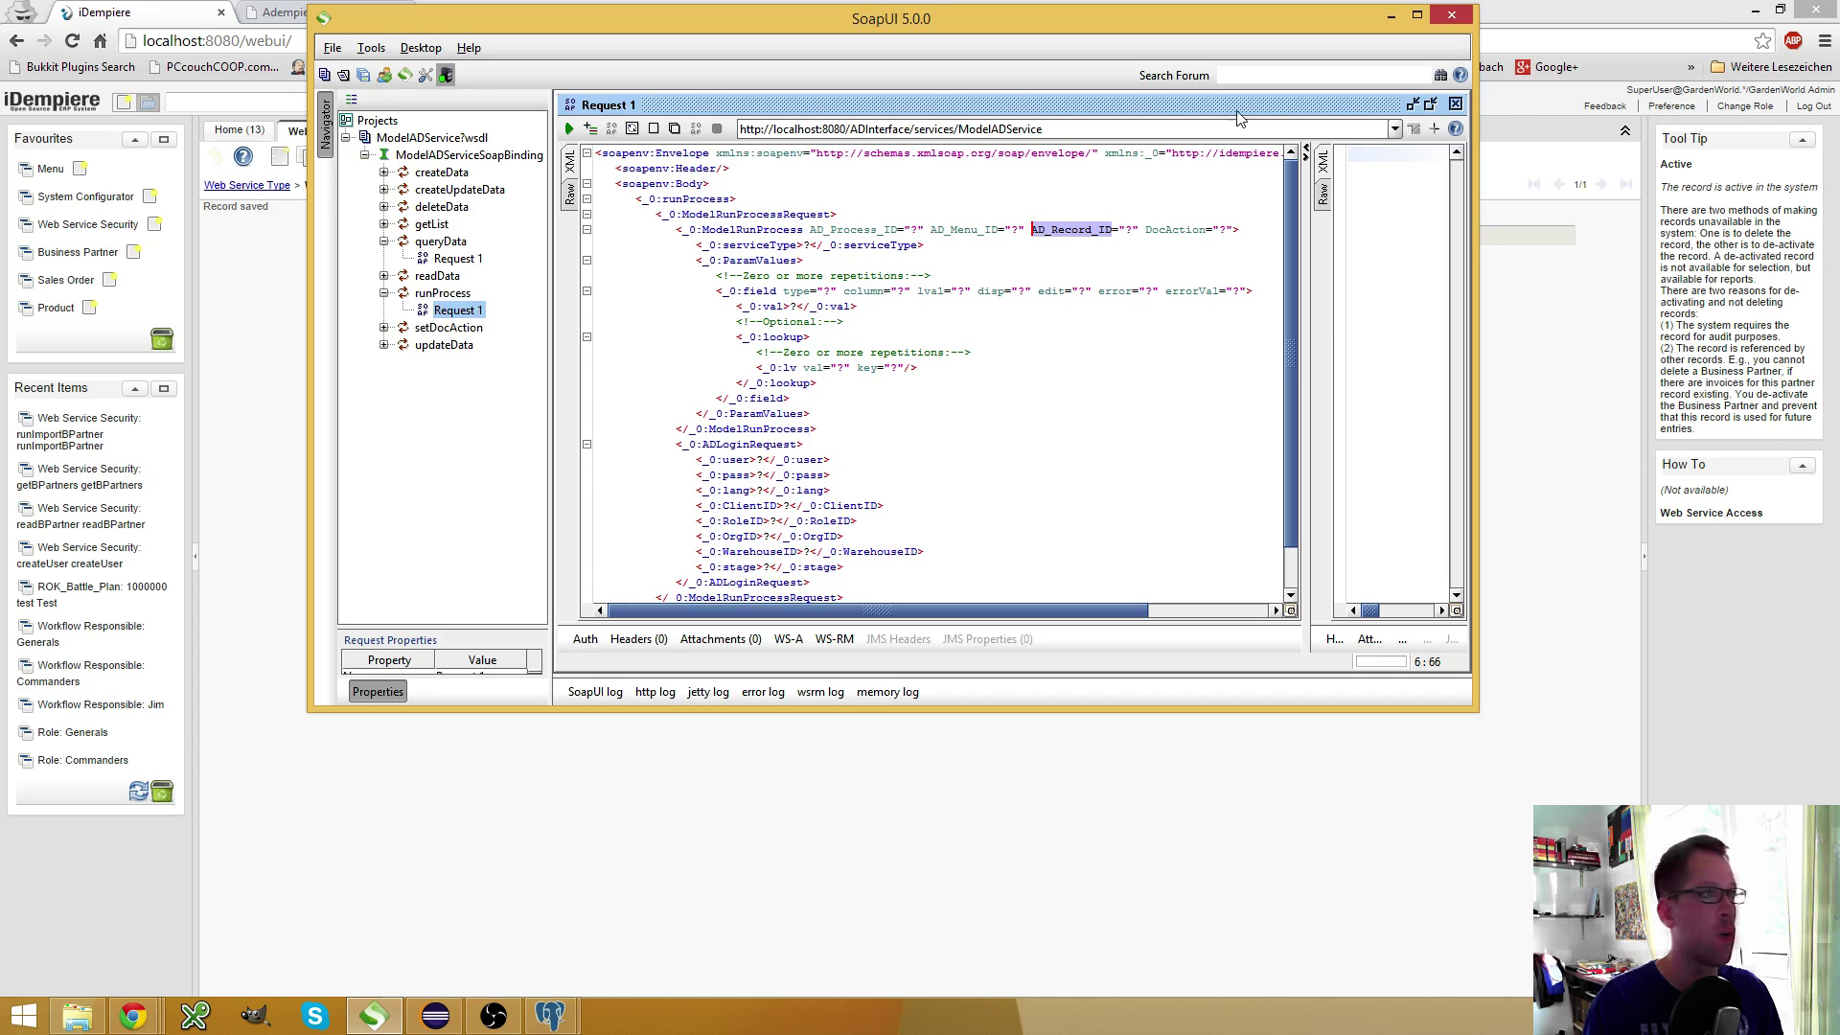
Copy the filled-in login values from the queryData request into runProcess's login block
left_click(1430, 104)
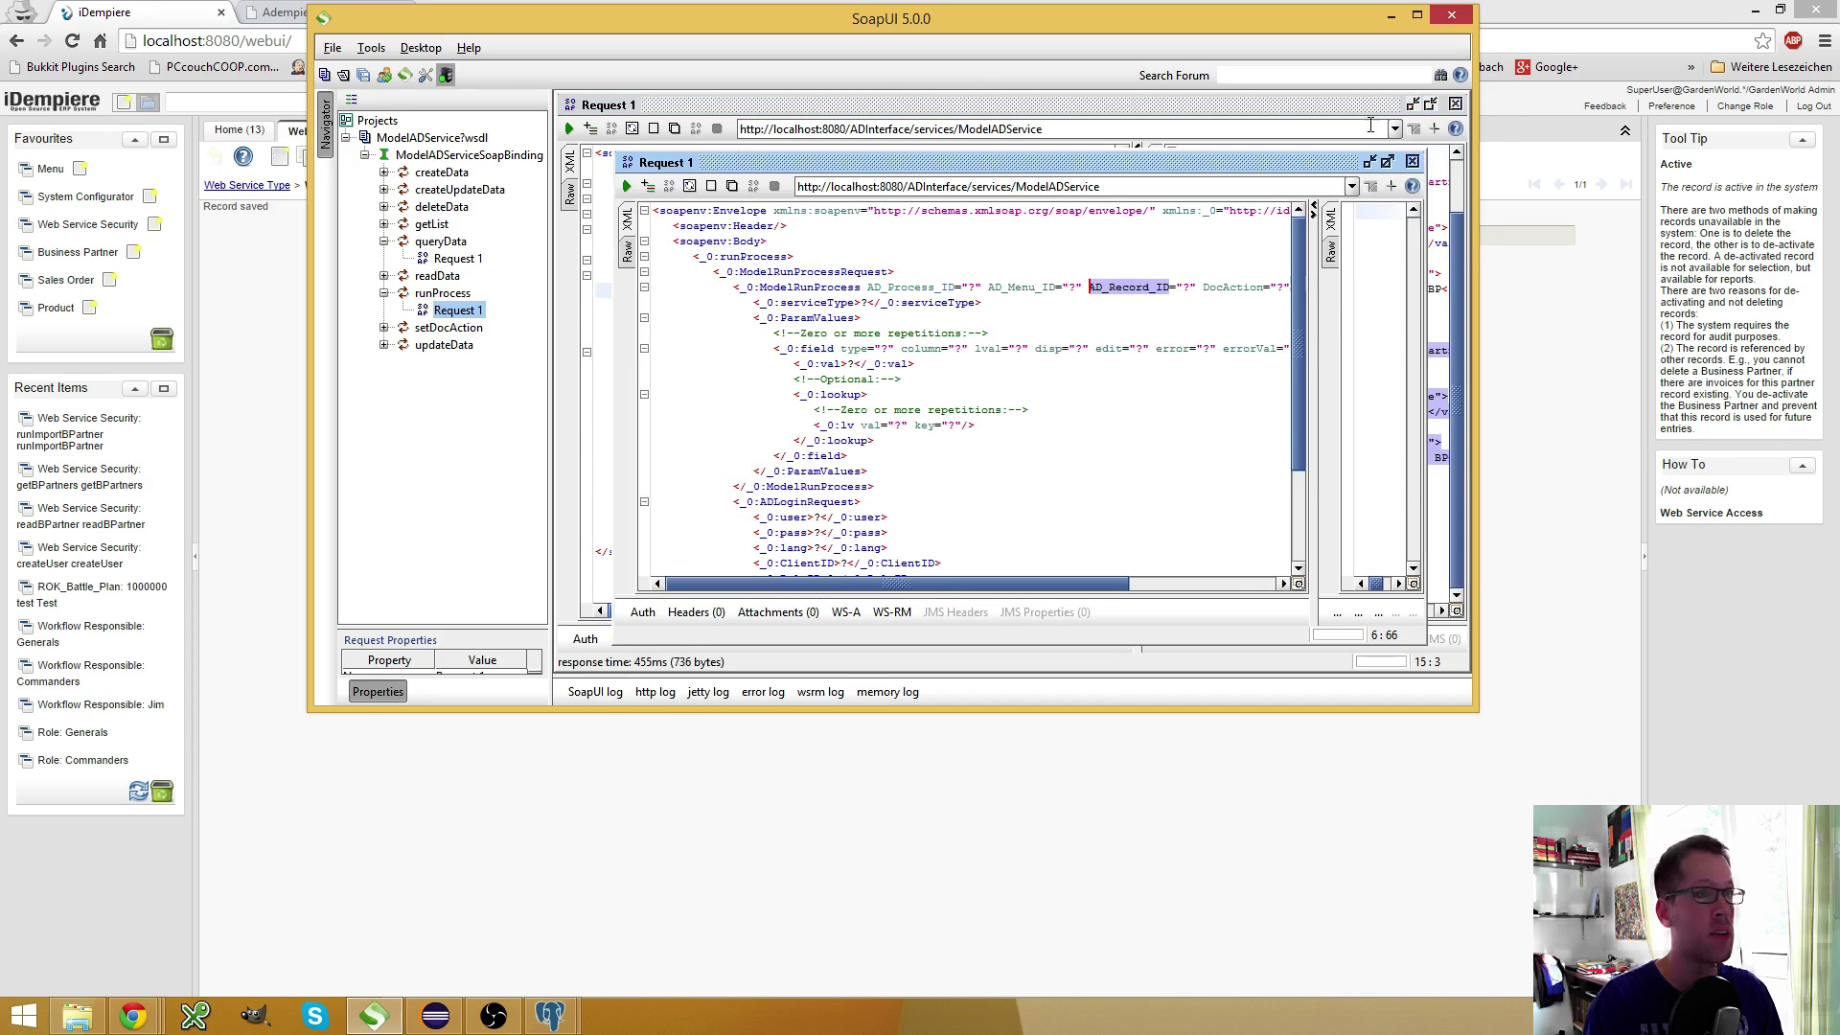
left_click(927, 112)
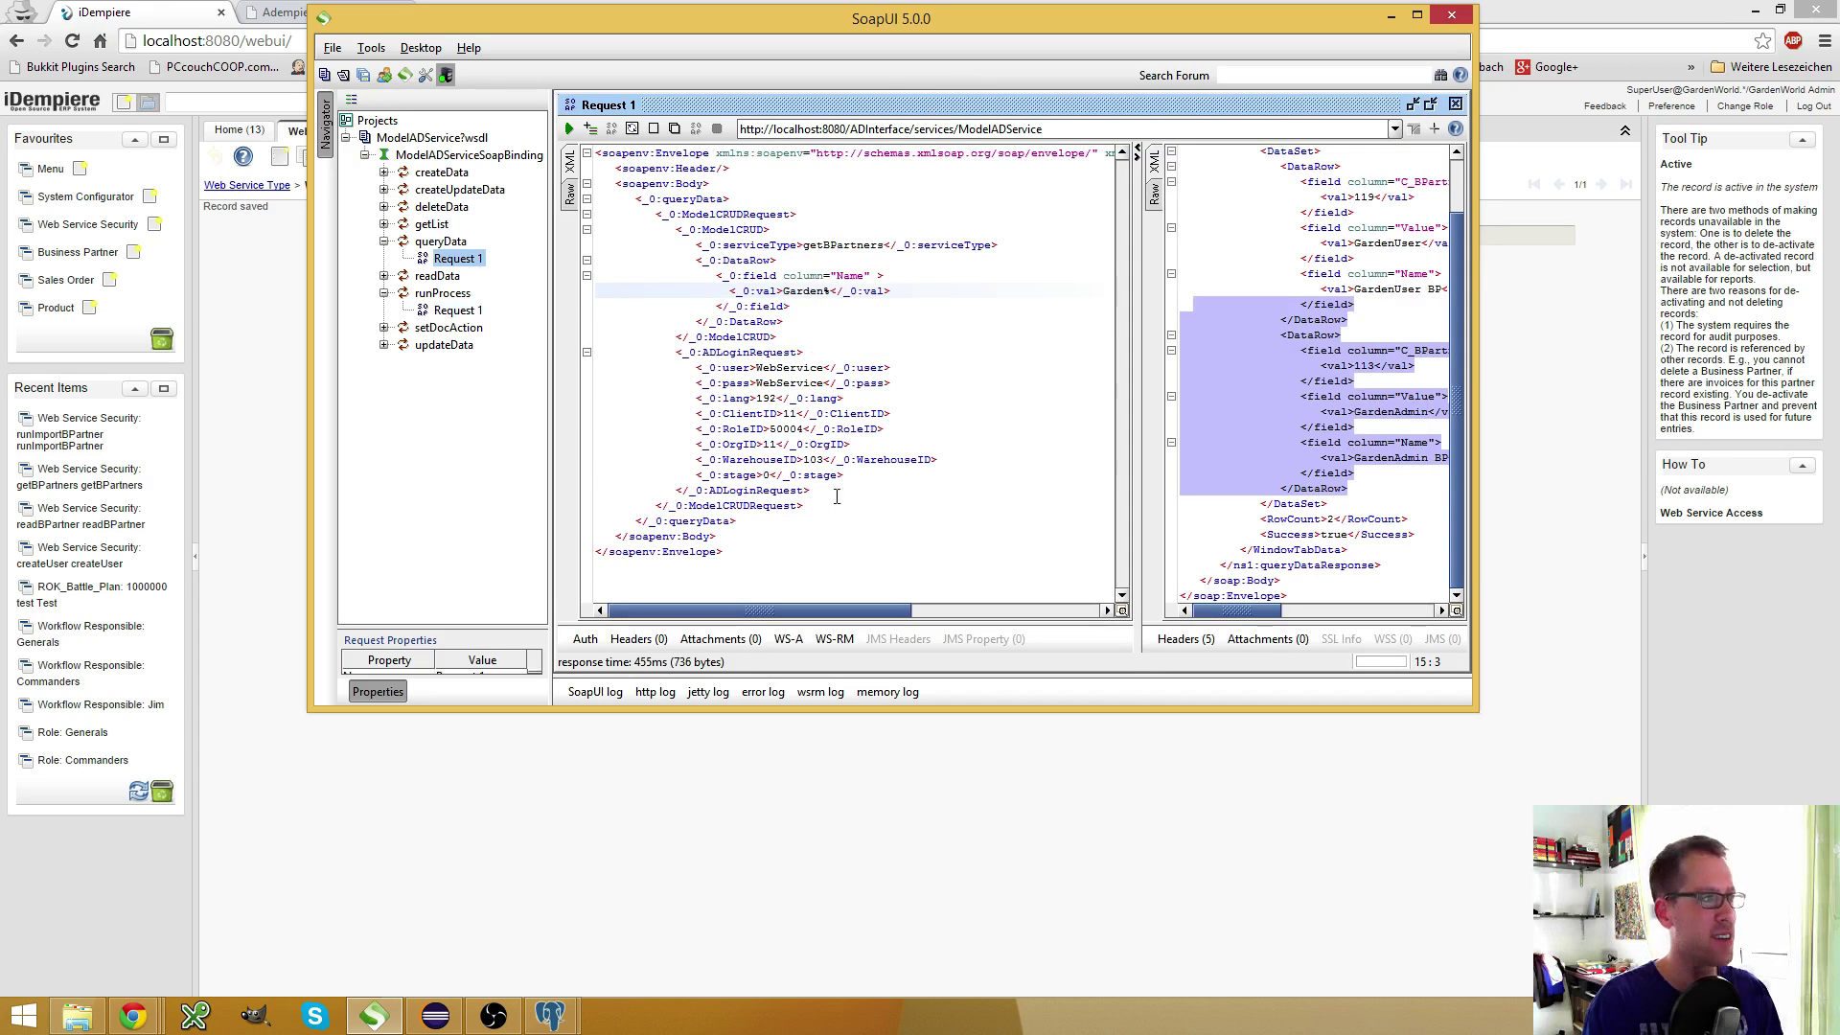
left_click_drag(843, 476, 580, 370)
key("ctrl+c")
double_click(458, 309)
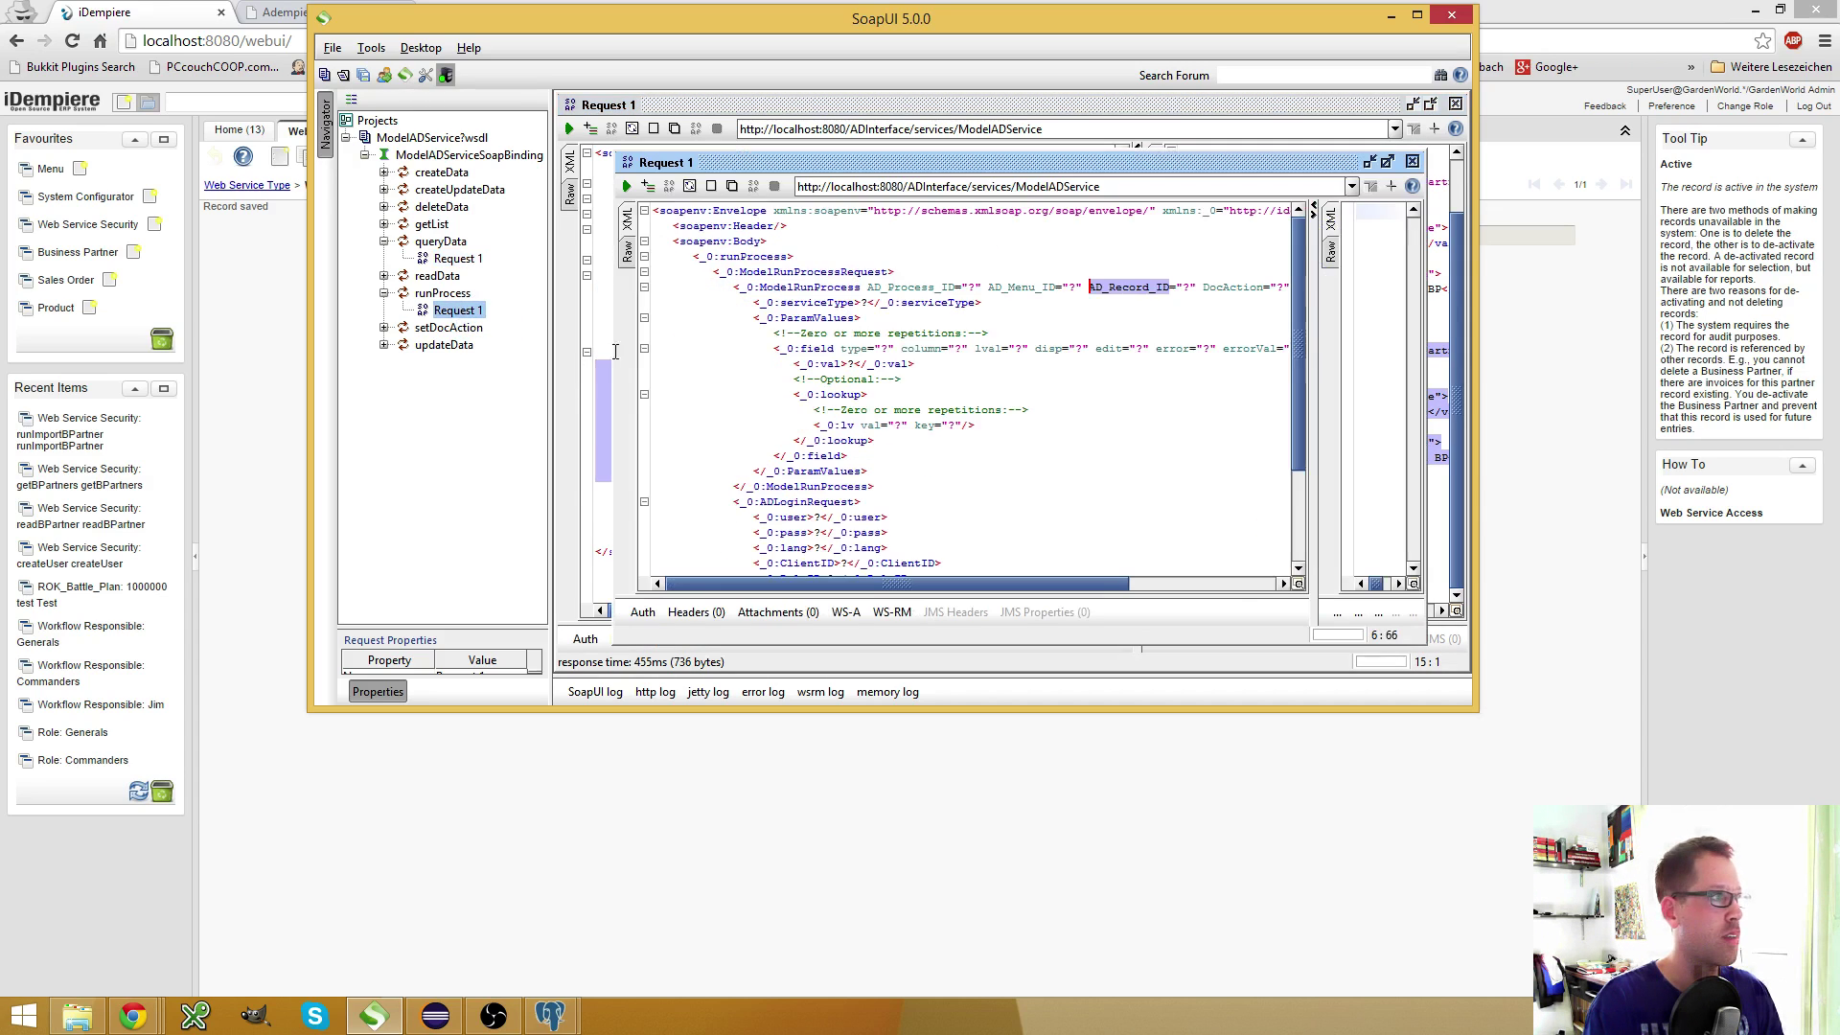
scroll(958, 383, "down", 3)
double_click(855, 21)
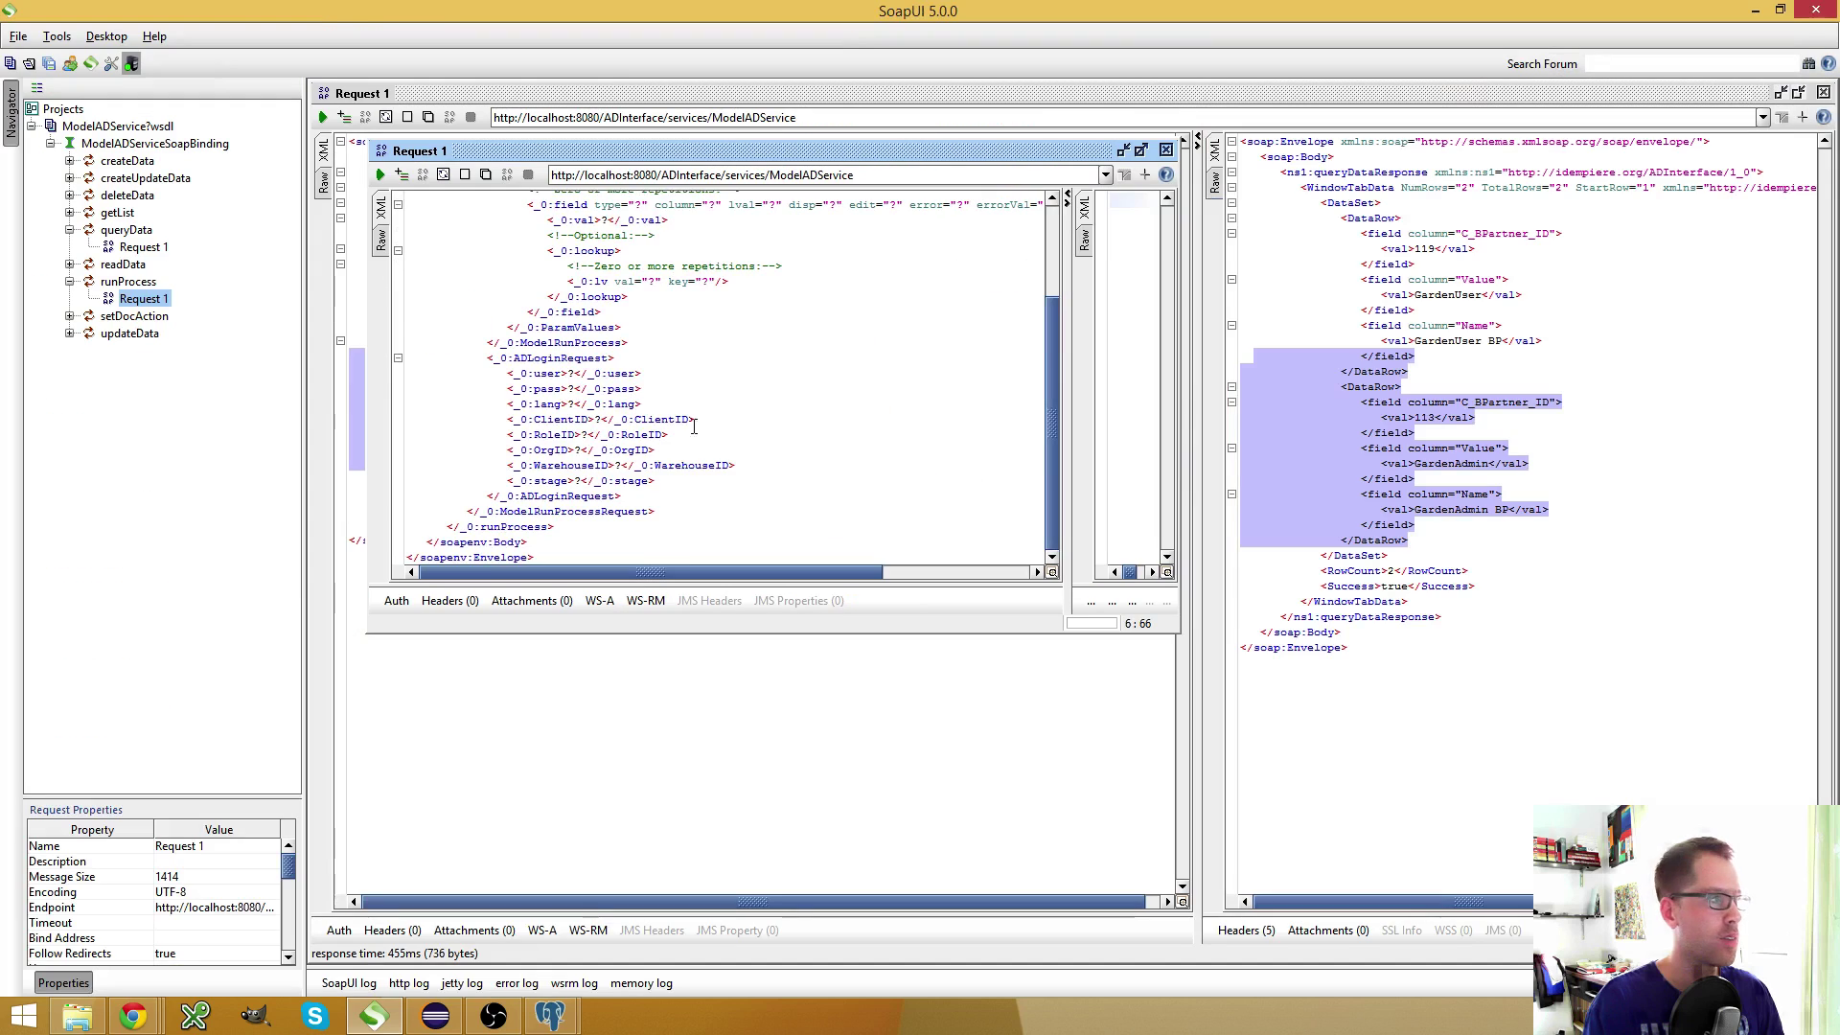
left_click(1140, 151)
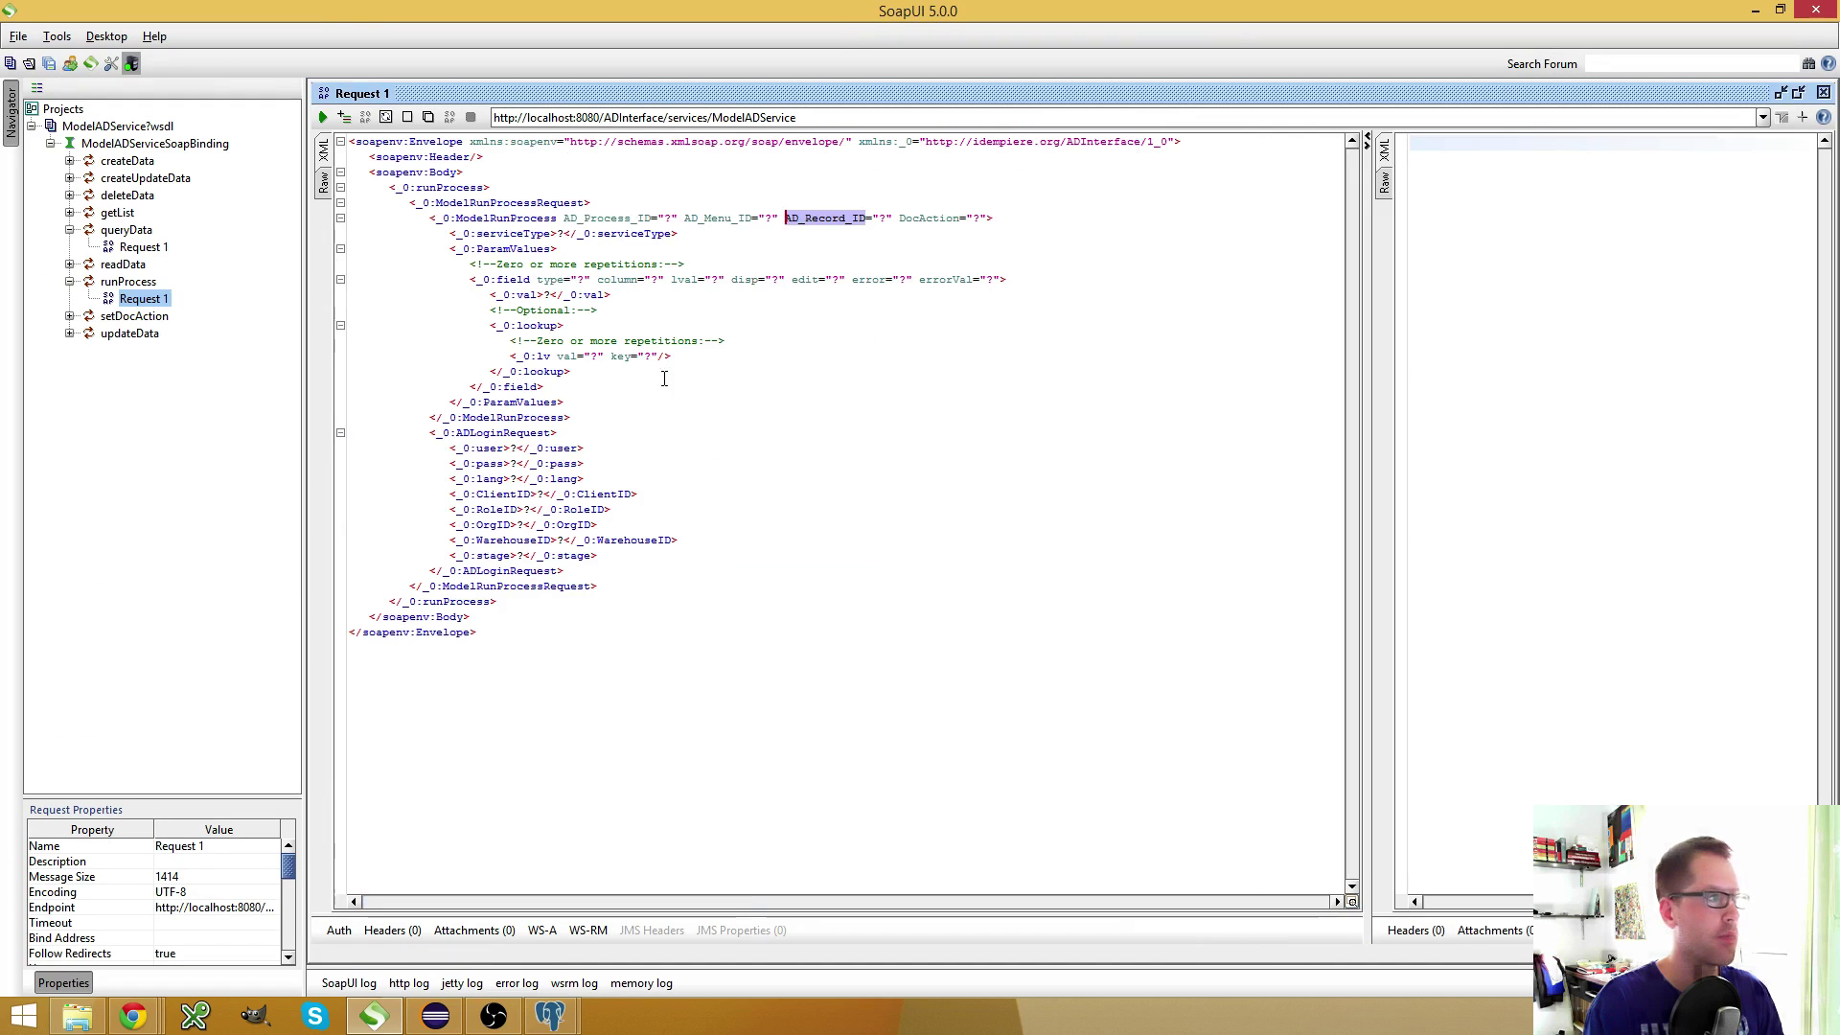
left_click_drag(602, 556, 302, 442)
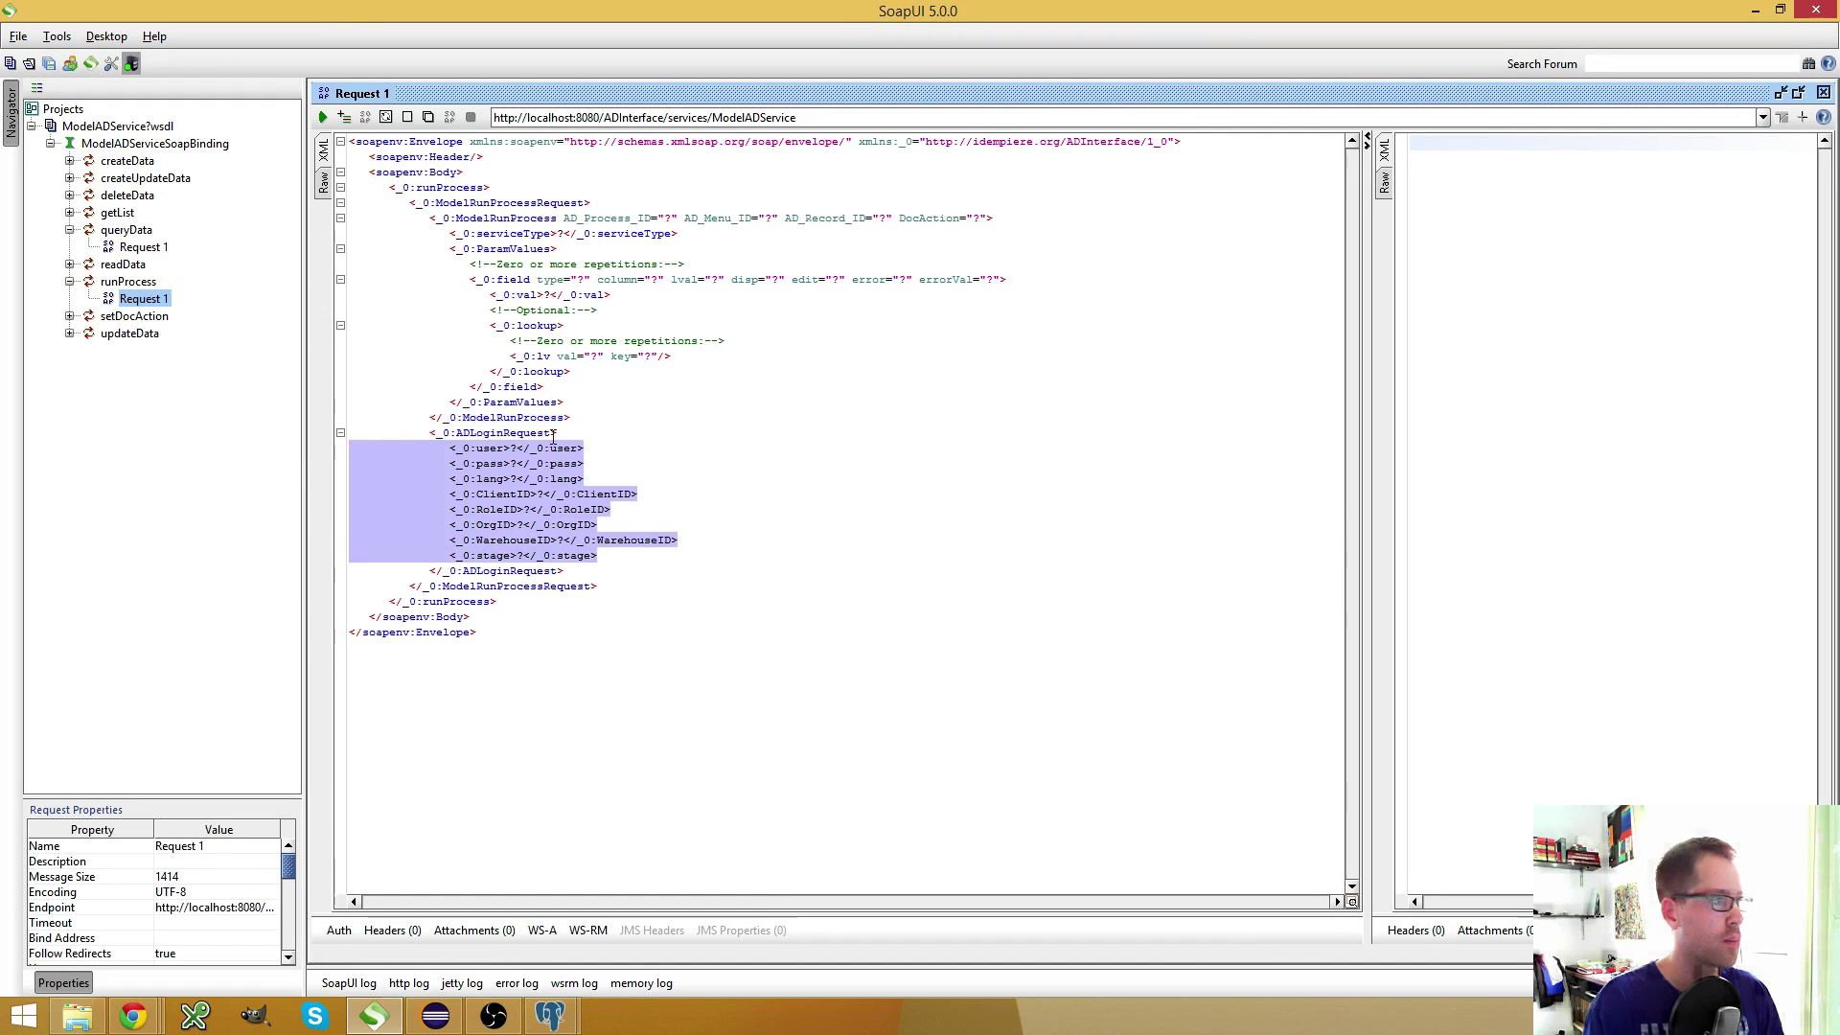
key("ctrl+v")
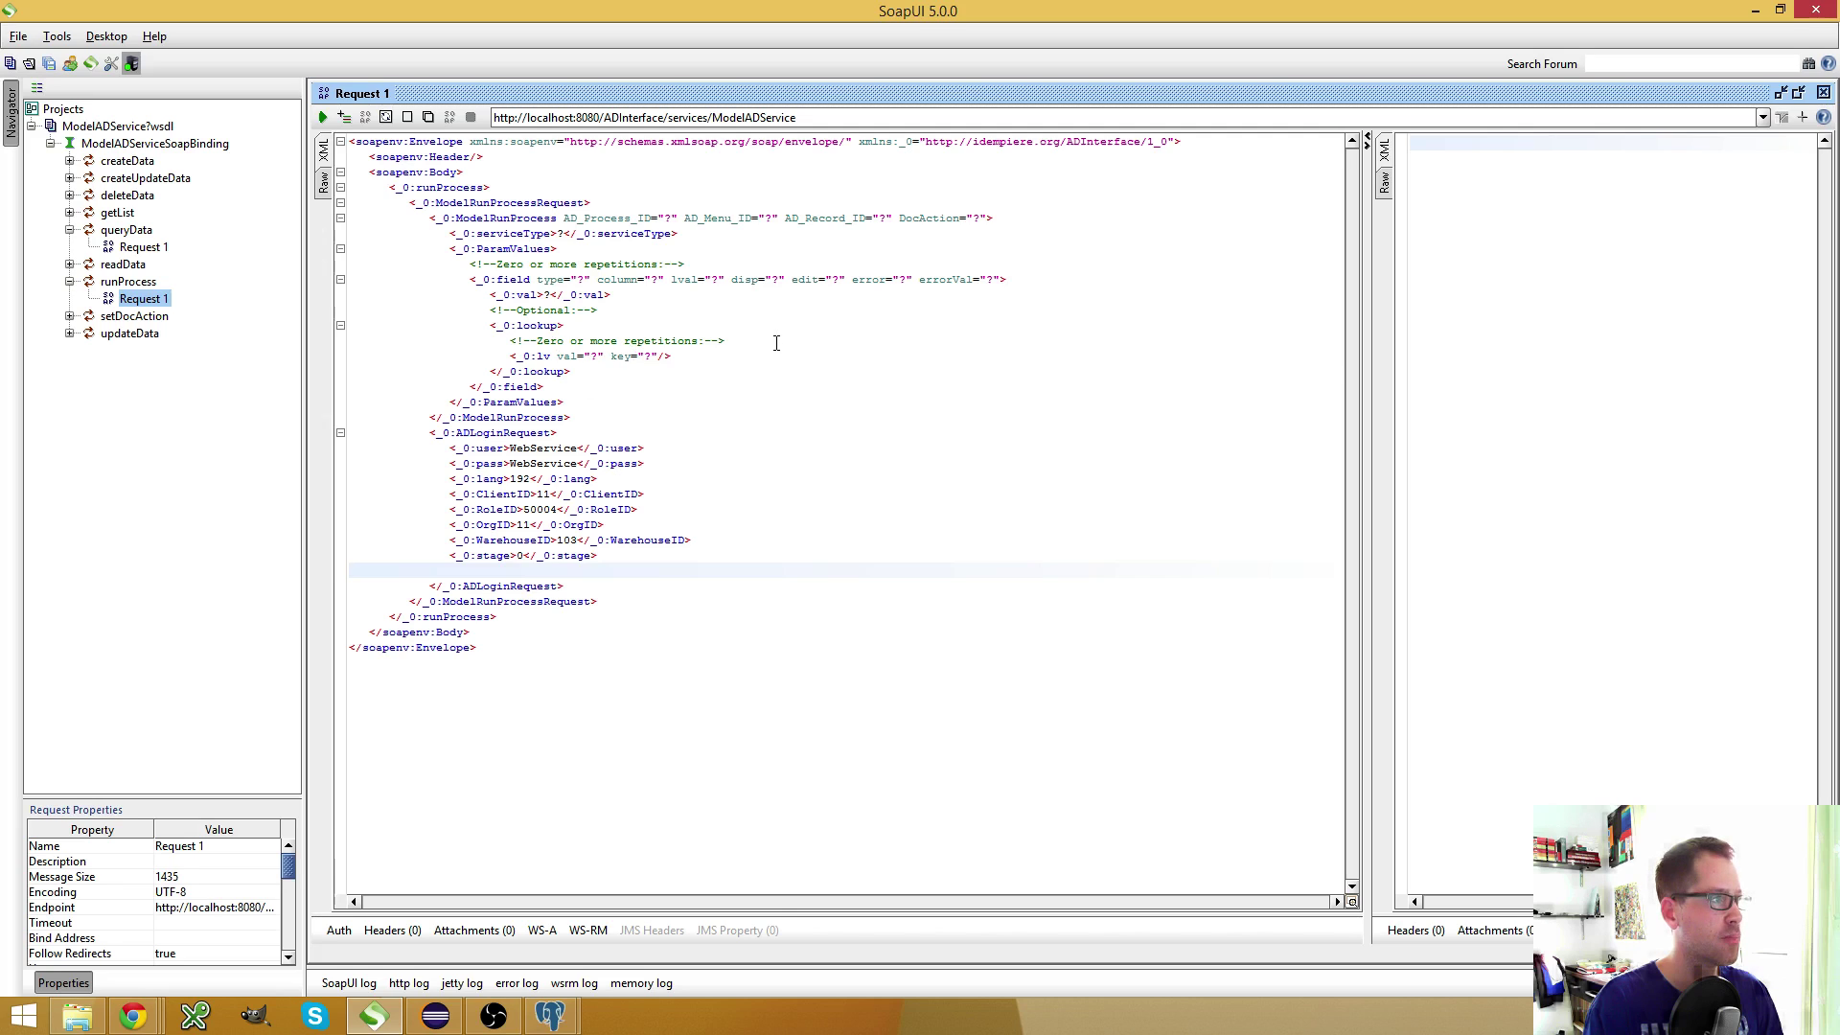
Delete the comment lines and the lookup block from the runProcess request
left_click(776, 343)
key("shift+Home")
key("shift+Home")
key("Delete")
key("Delete")
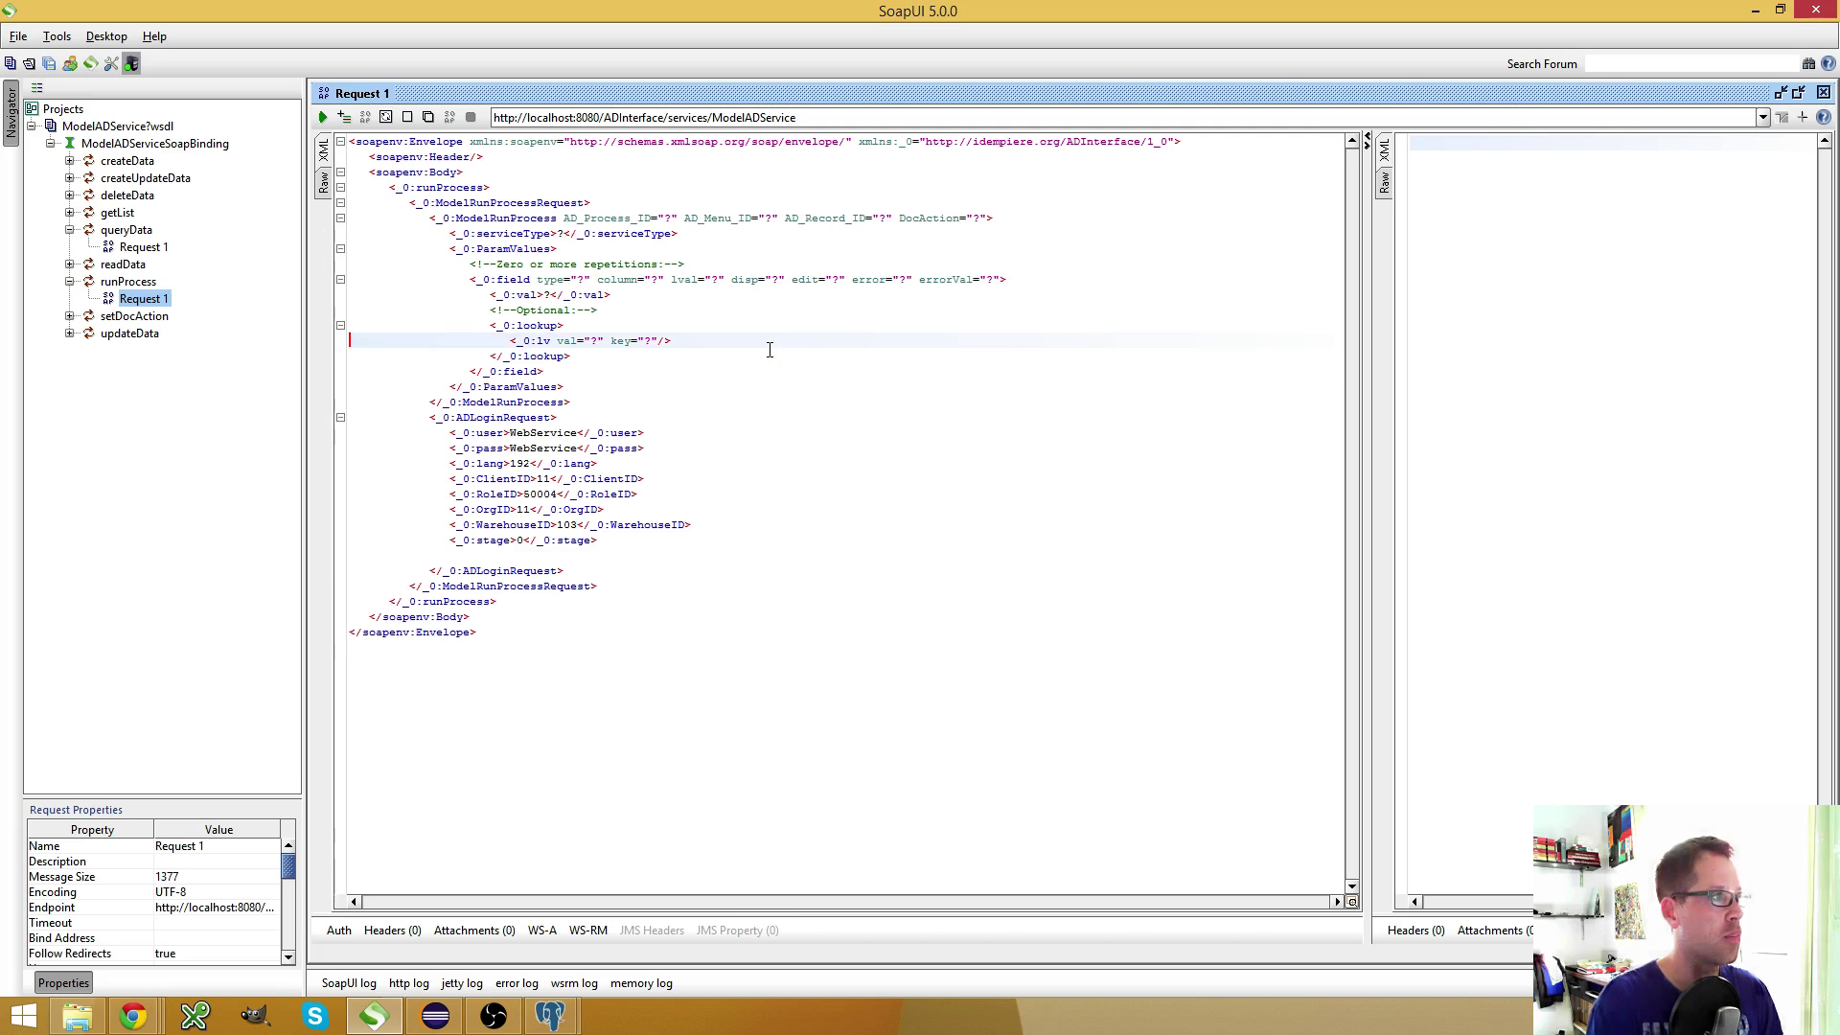
key("shift+Up")
key("Delete")
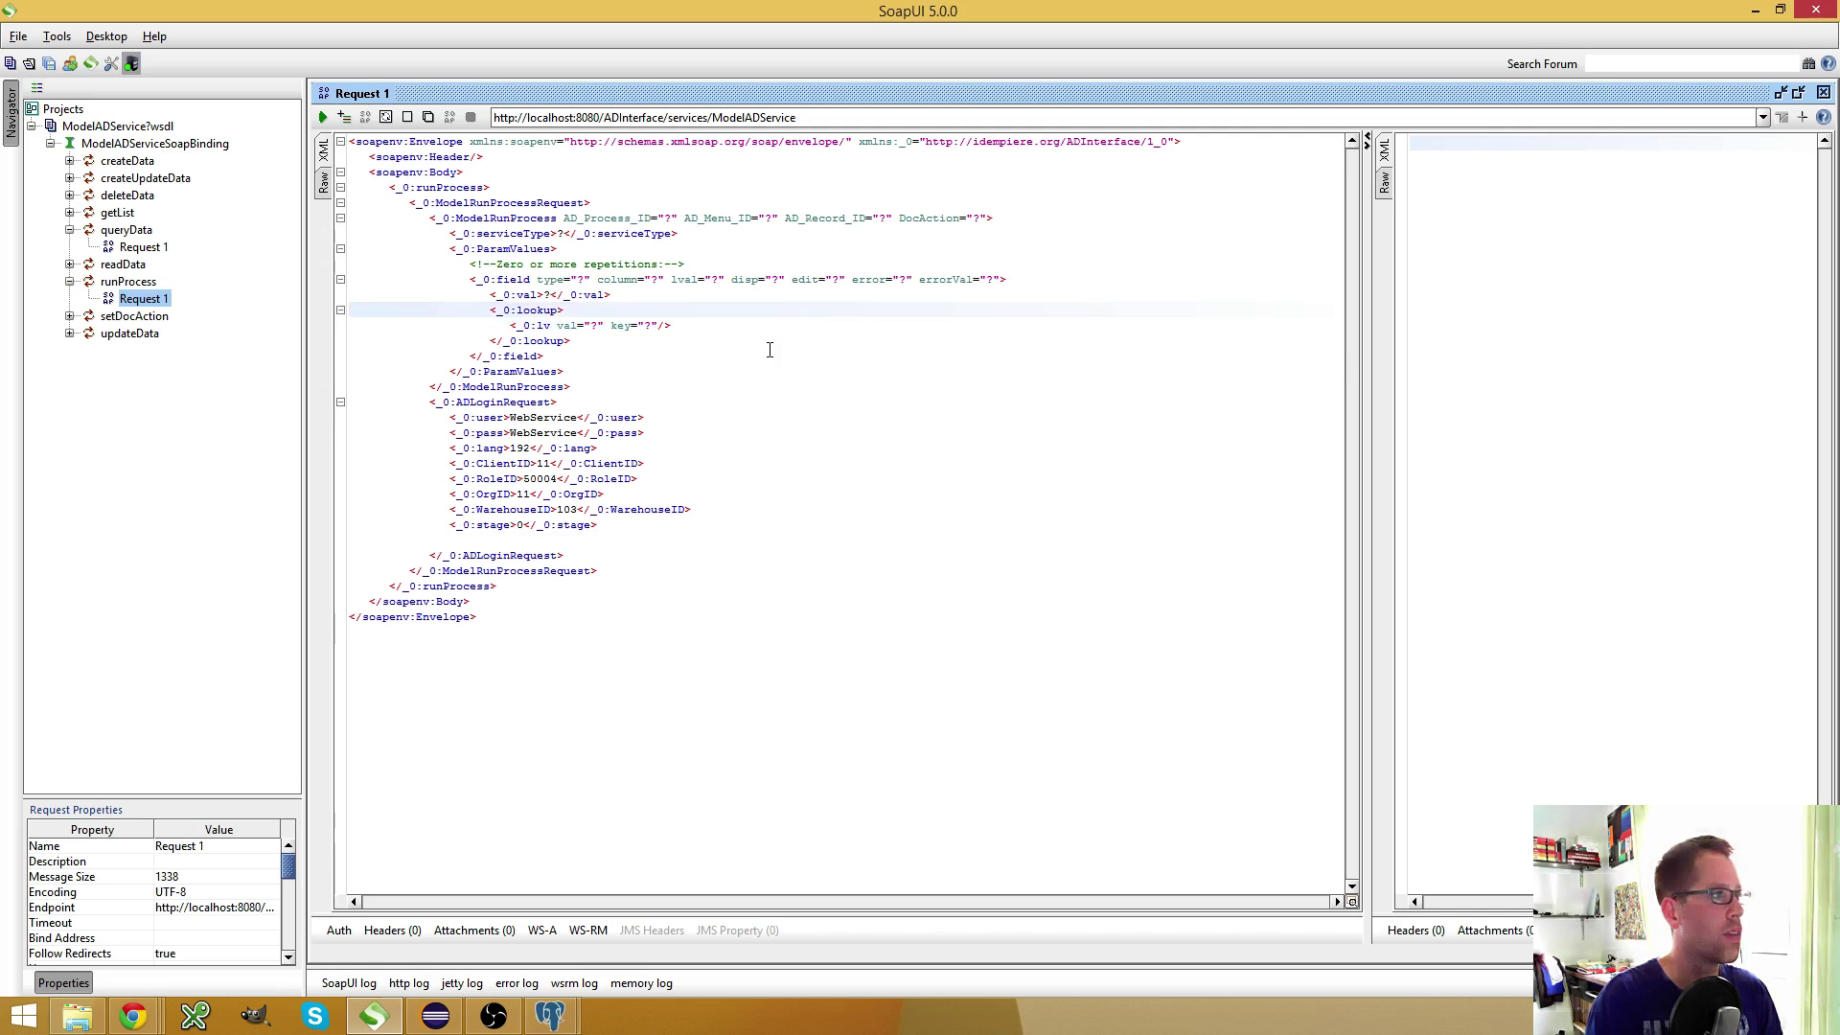
key("shift+Down")
key("shift+Down")
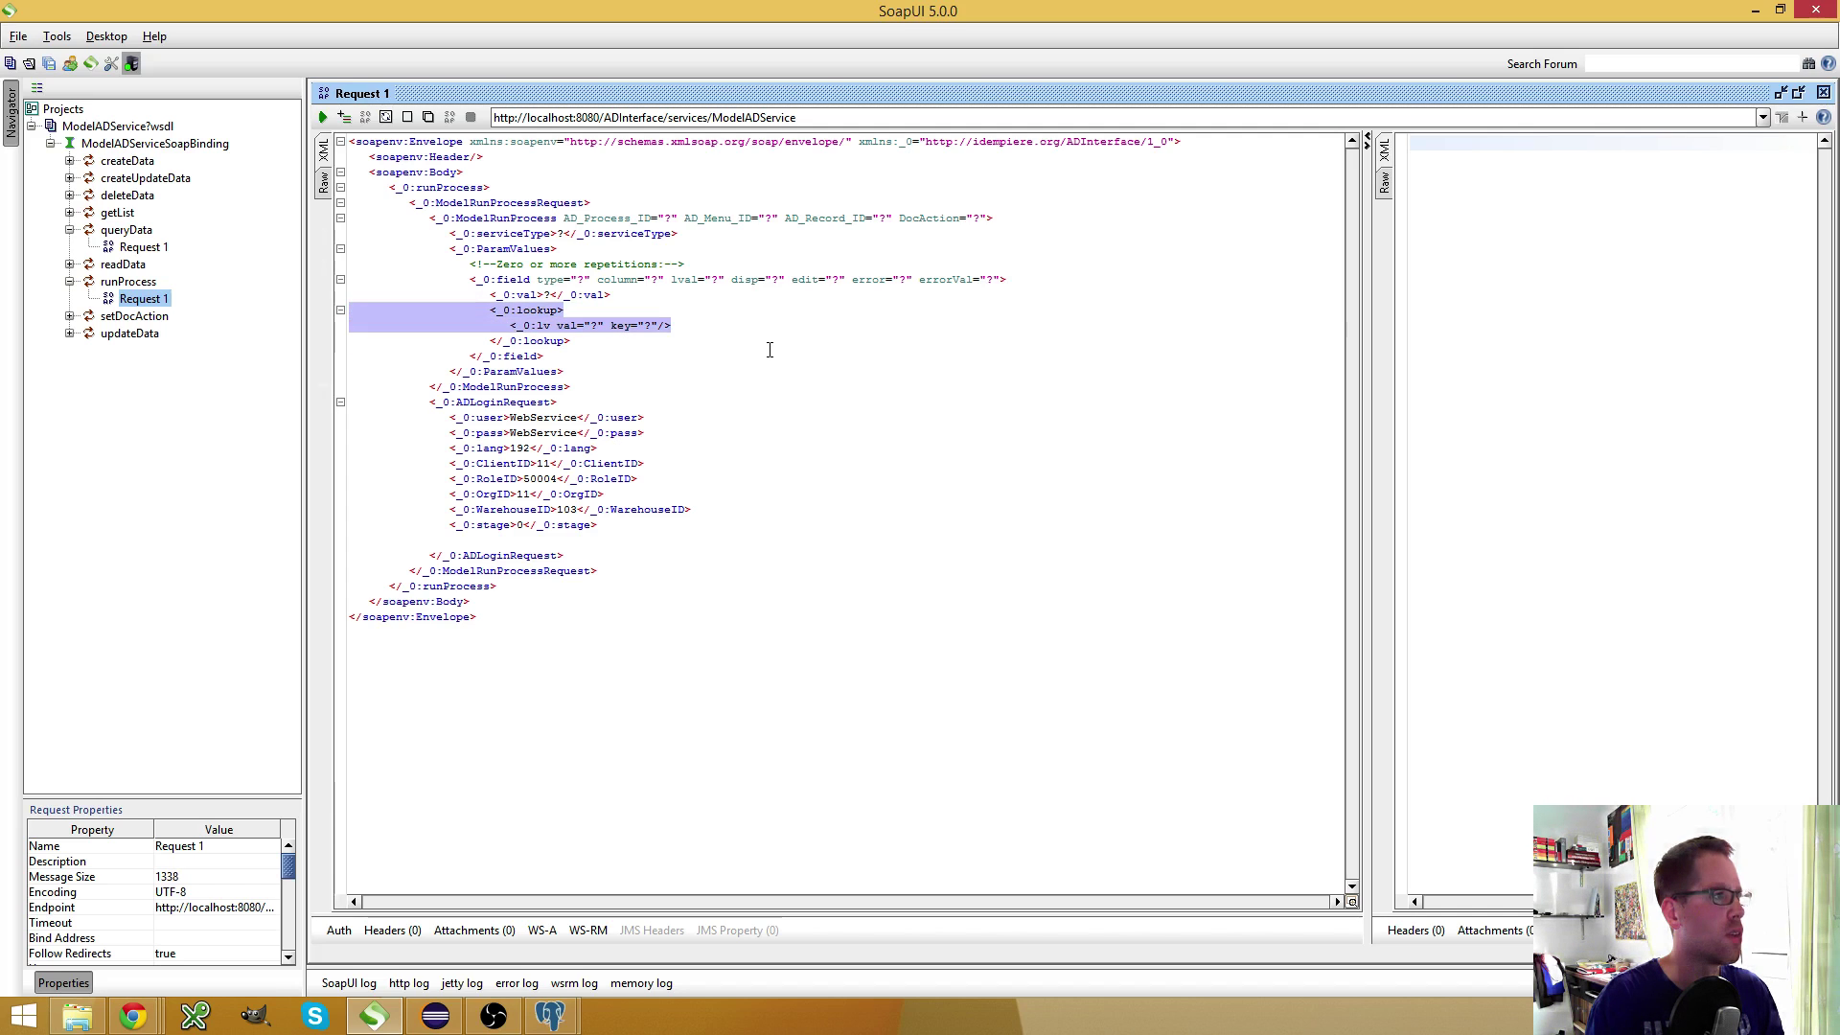
key("shift+Down")
key("Delete")
key("BackSpace")
Strip the optional field attributes, leftover comment, and ModelRunProcess attributes
key("Up")
key("BackSpace")
key("BackSpace")
key("BackSpace")
key("BackSpace")
key("BackSpace")
key("BackSpace")
key("BackSpace")
key("BackSpace")
key("BackSpace")
key("Right")
key("Right")
key("Right")
key("Right")
key("Right")
key("Right")
key("Right")
key("Right")
key("Right")
key("Right")
key("Right")
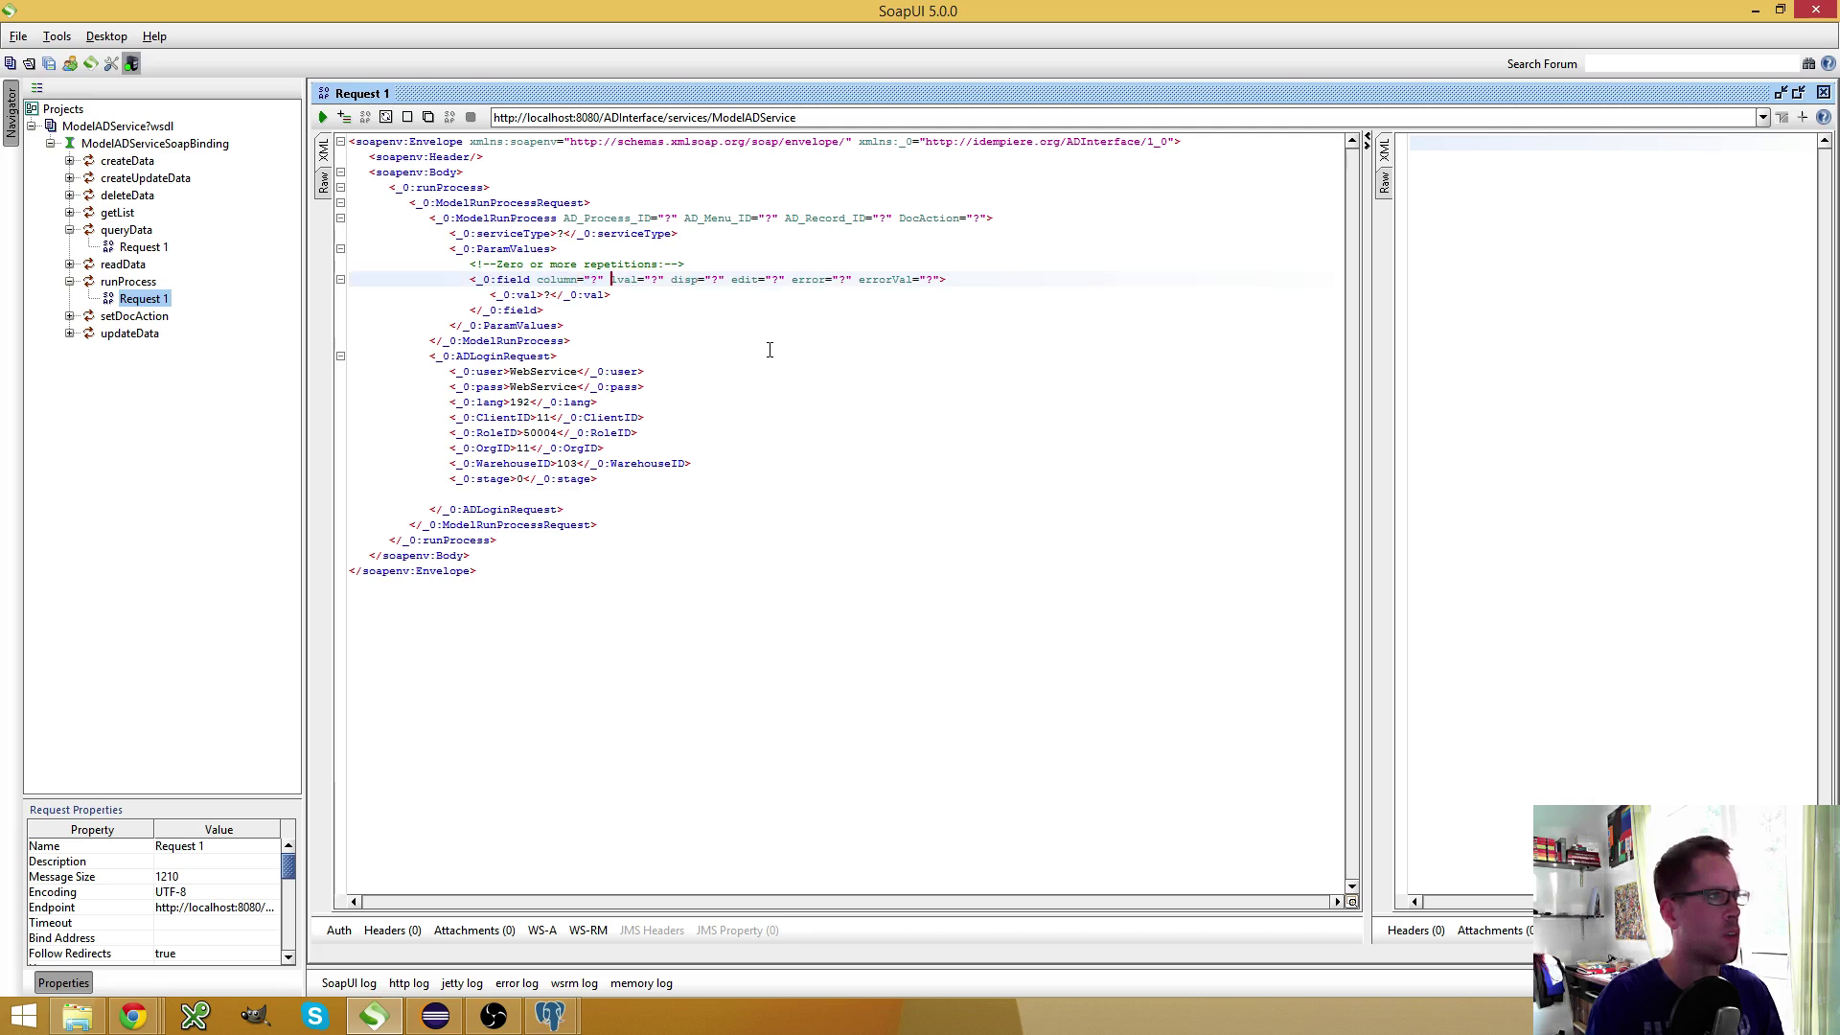
key("shift+Right")
key("shift+Right")
key("shift+Right")
key("shift+Right")
key("shift+Right")
key("shift+Right")
key("shift+Right")
key("shift+Right")
key("shift+Right")
key("shift+Right")
key("shift+Right")
key("shift+Right")
key("shift+Right")
key("shift+Right")
key("shift+Right")
key("shift+Right")
key("shift+Right")
key("shift+Right")
key("shift+Right")
key("shift+Right")
key("shift+Right")
key("shift+Right")
key("shift+Right")
key("shift+Right")
key("shift+Right")
key("shift+Right")
key("shift+Right")
key("shift+Right")
key("shift+Right")
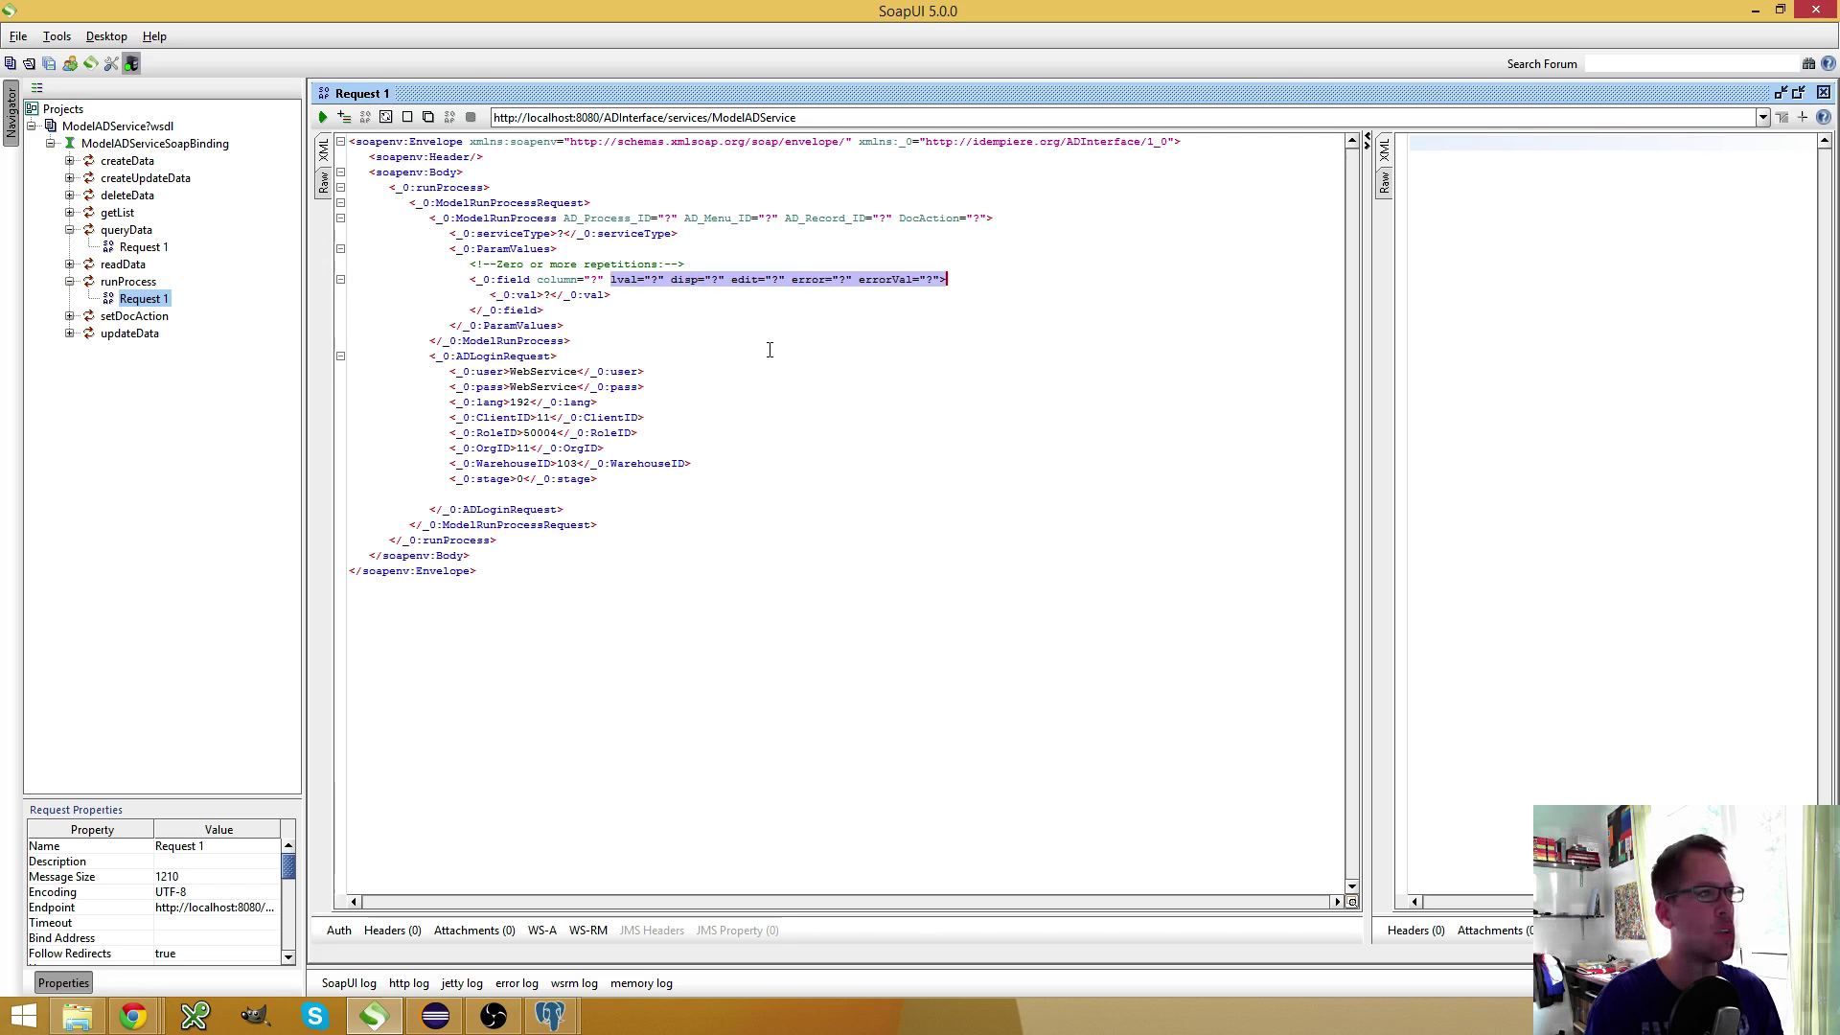
key("shift+Left")
key("Delete")
key("Up")
key("Home")
key("shift+End")
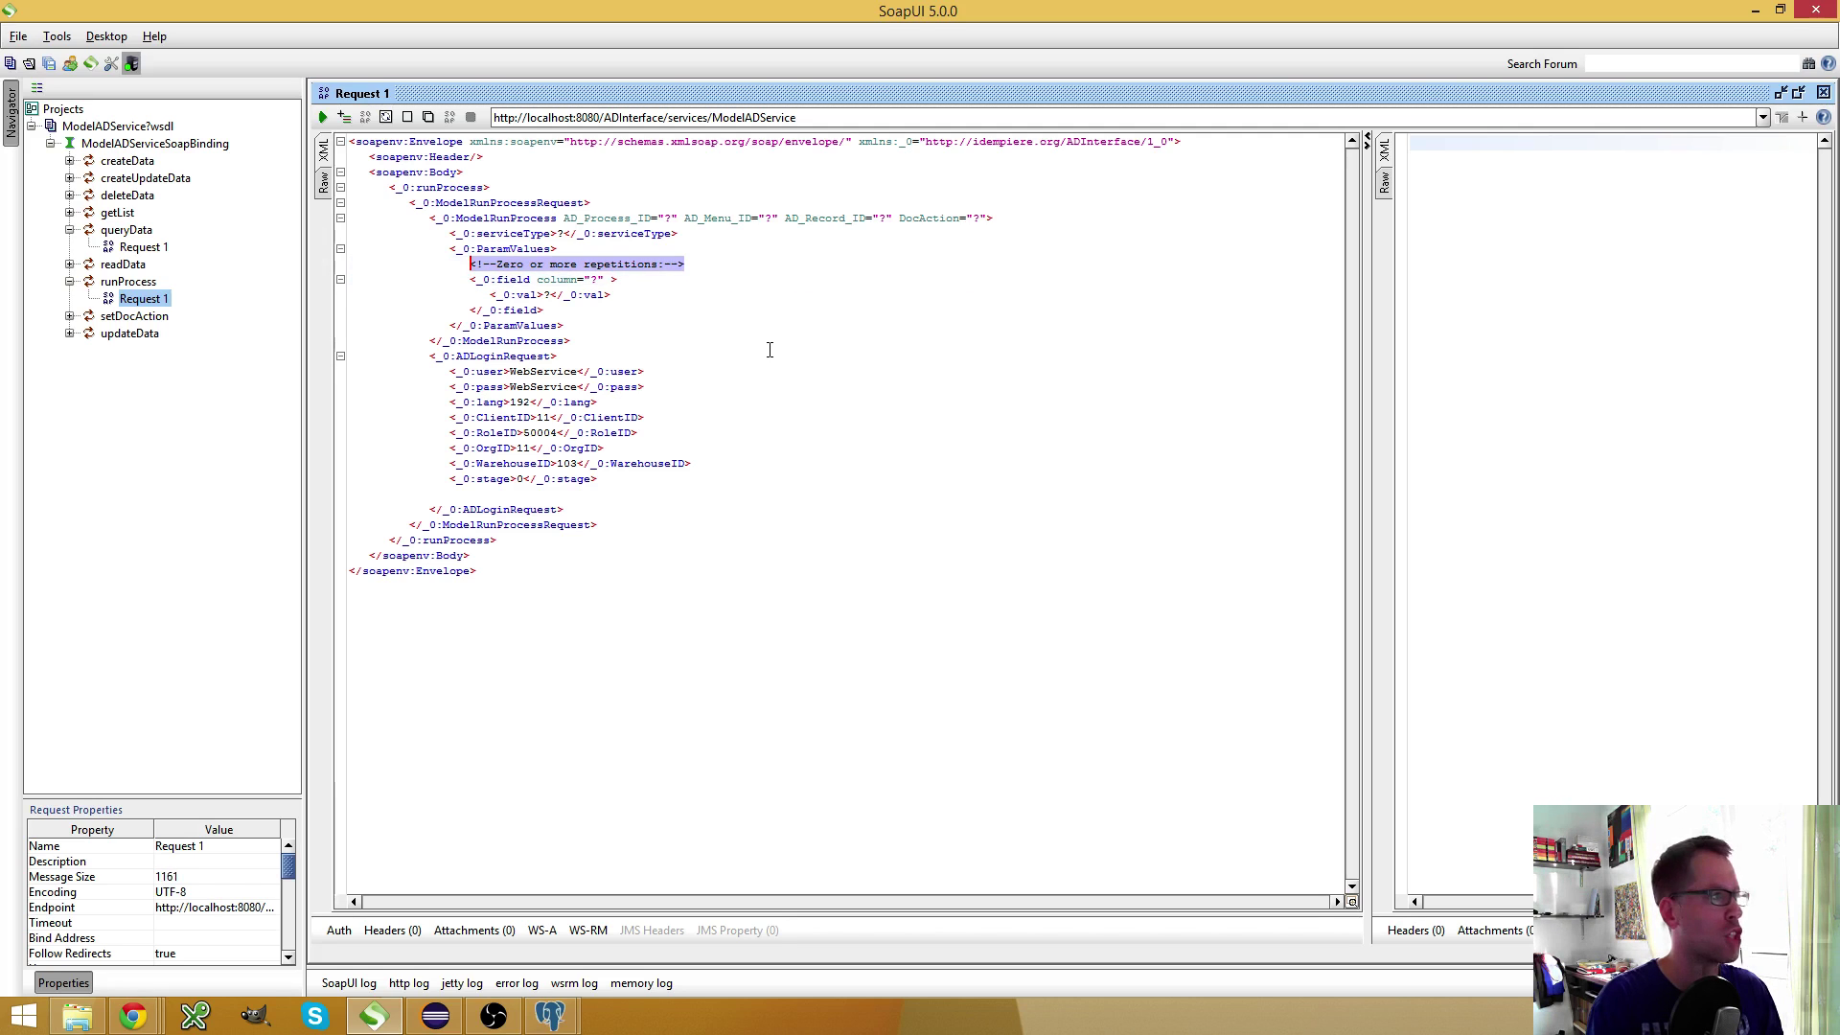
key("Delete")
key("Delete")
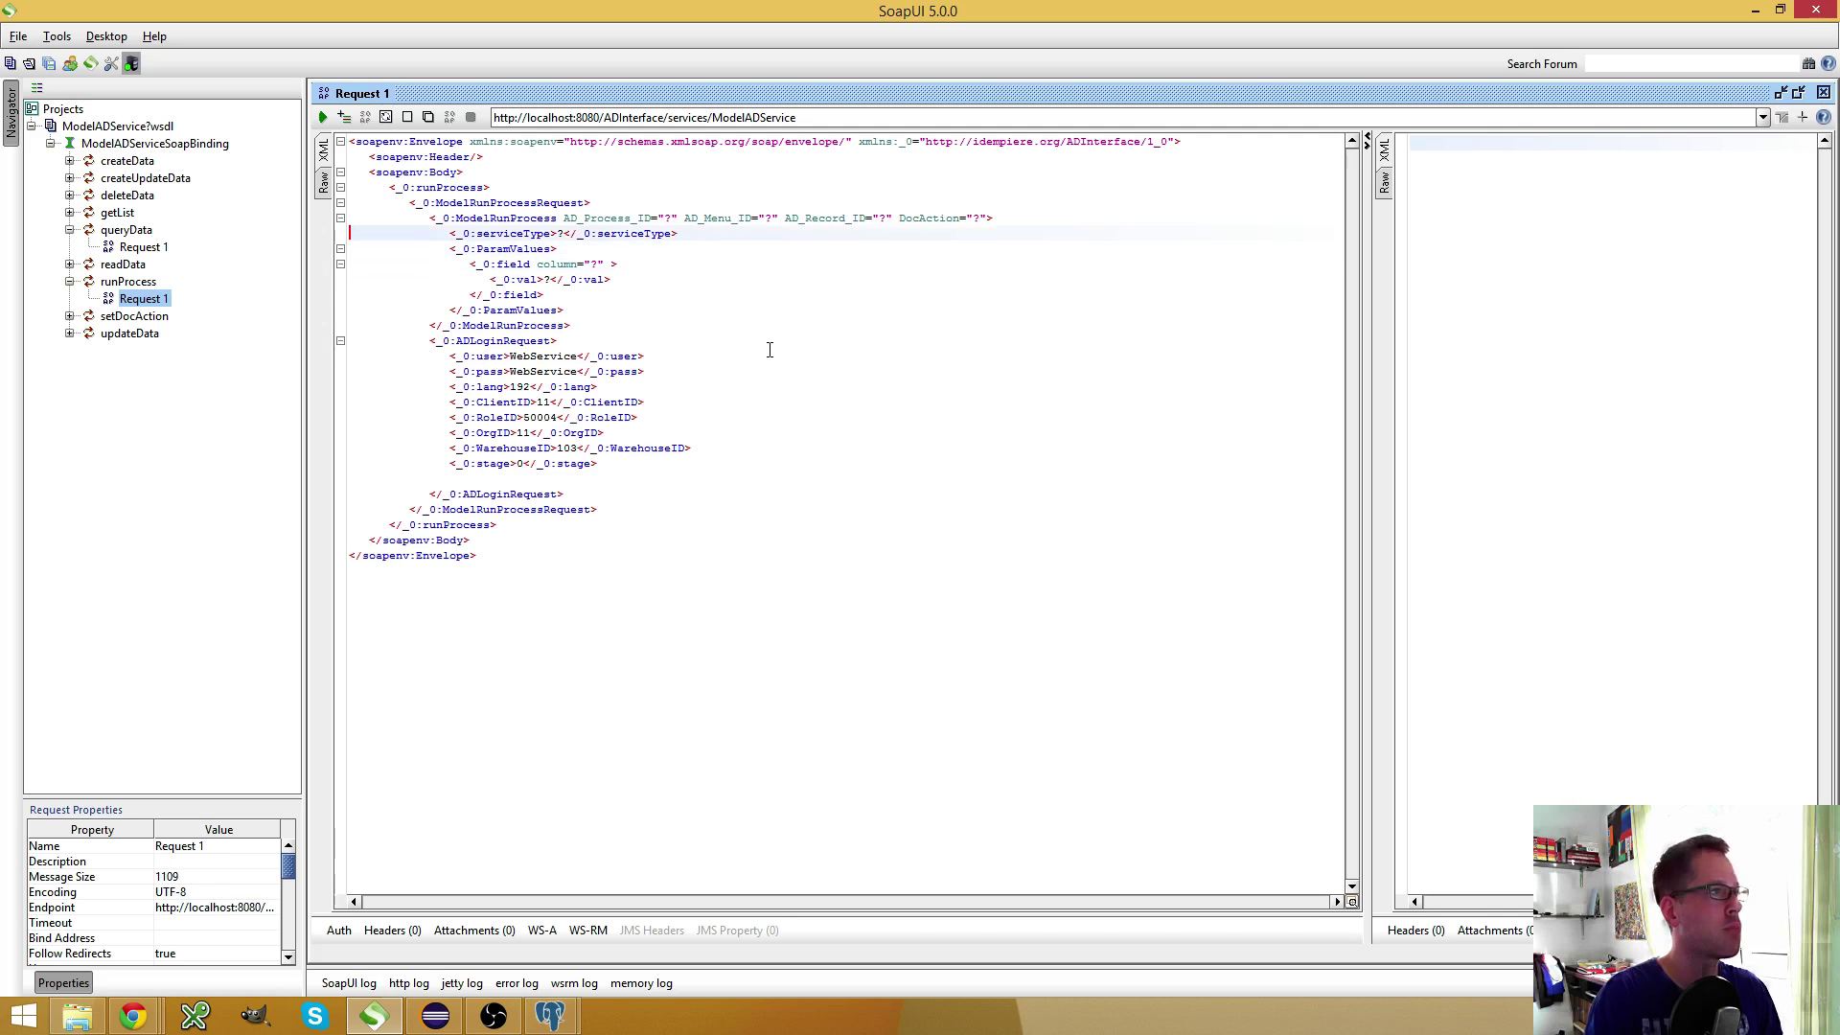
key("Up")
key("Up")
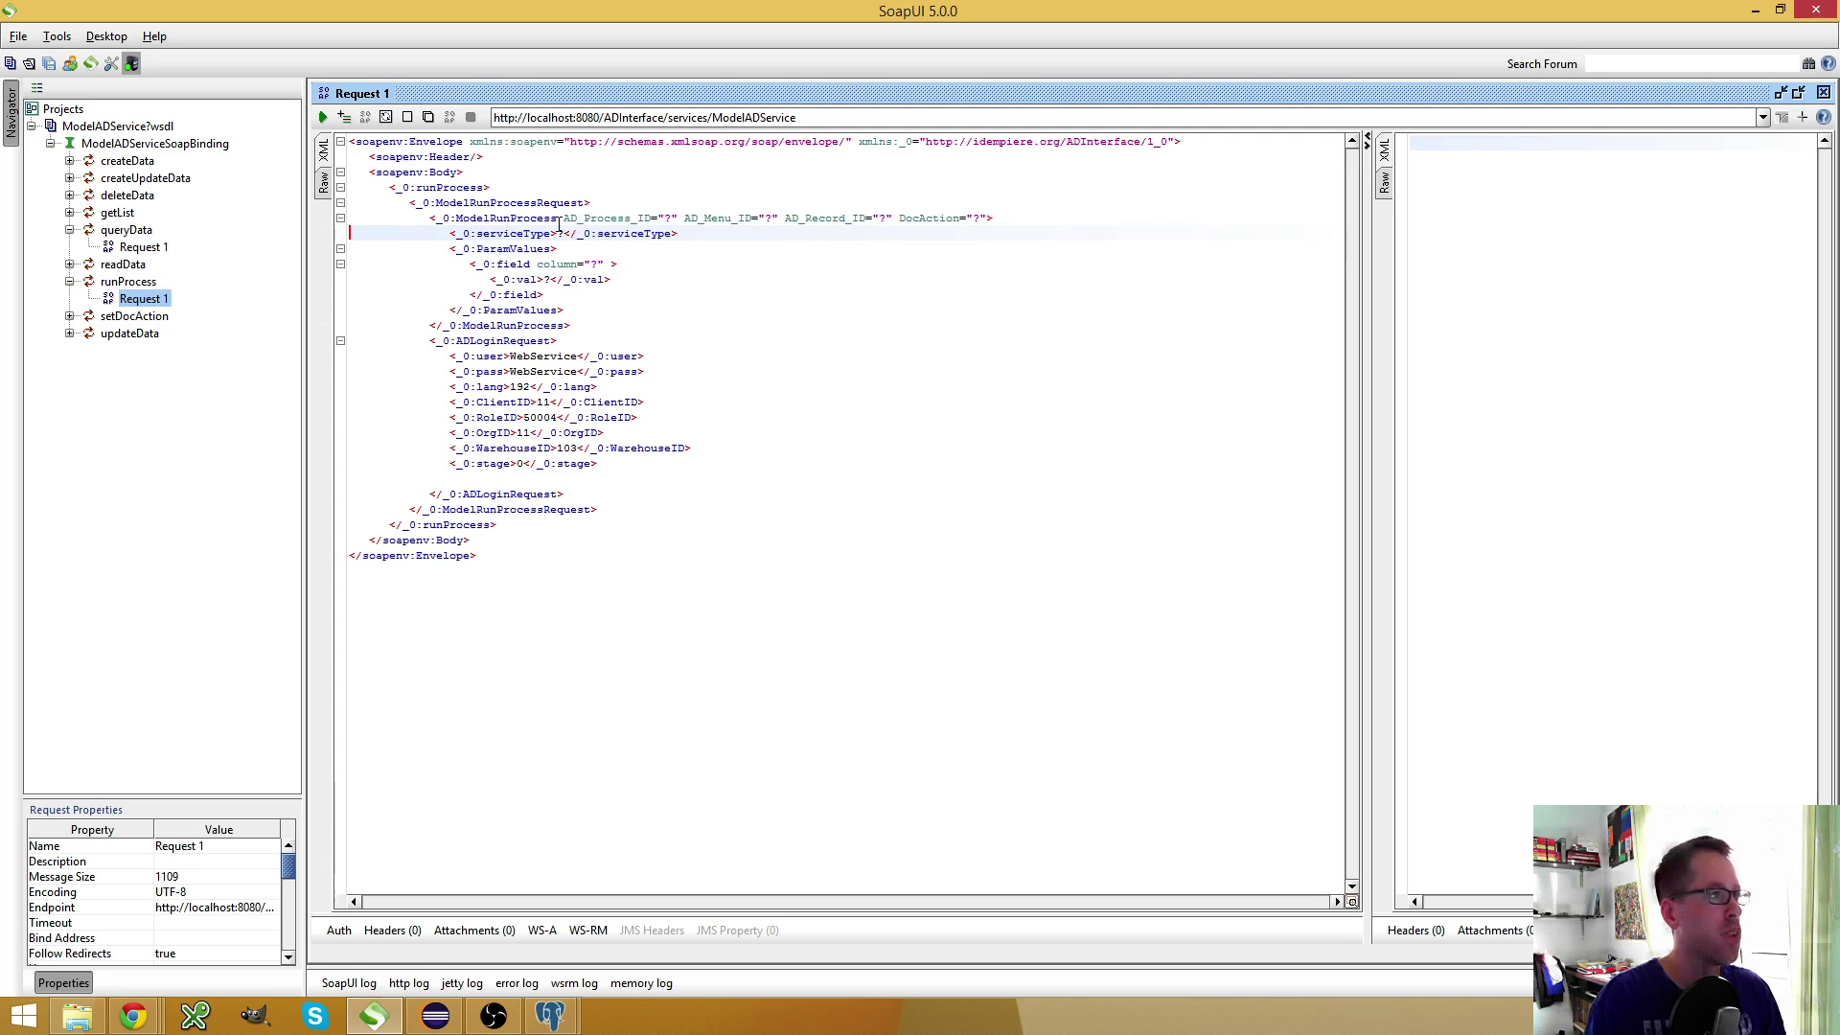
left_click_drag(563, 218, 987, 215)
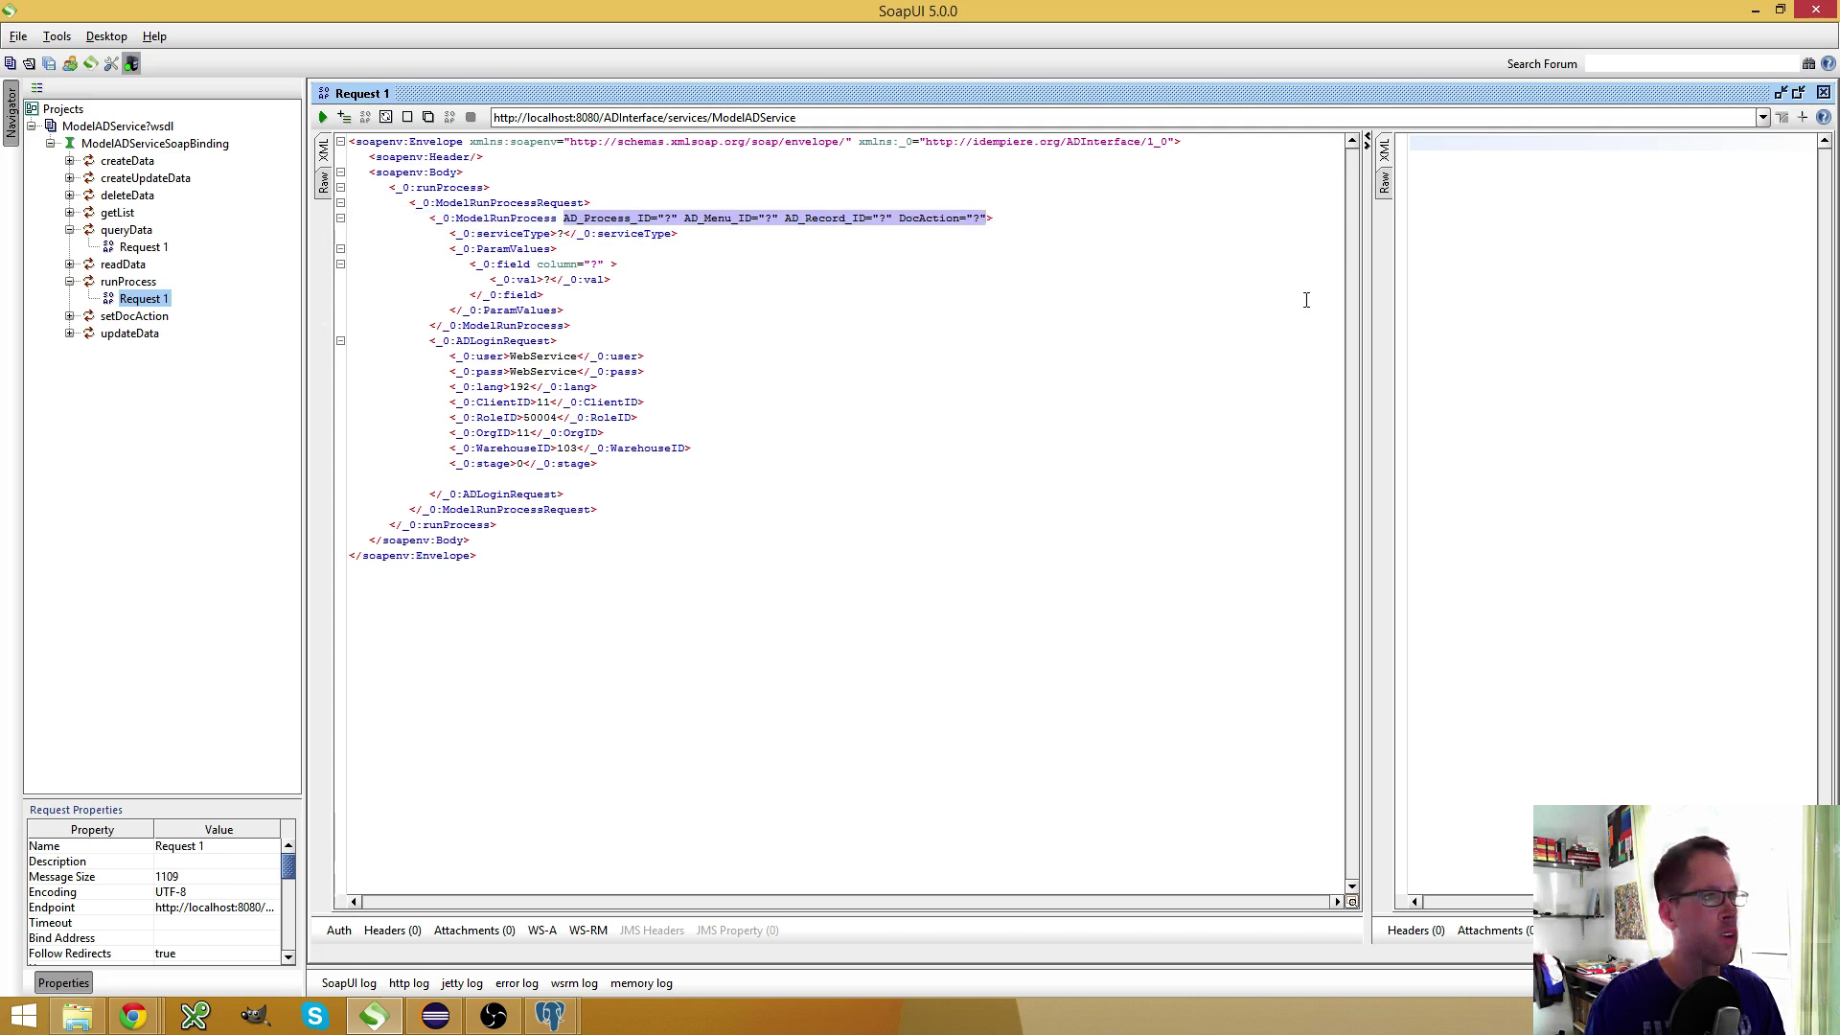
key("Delete")
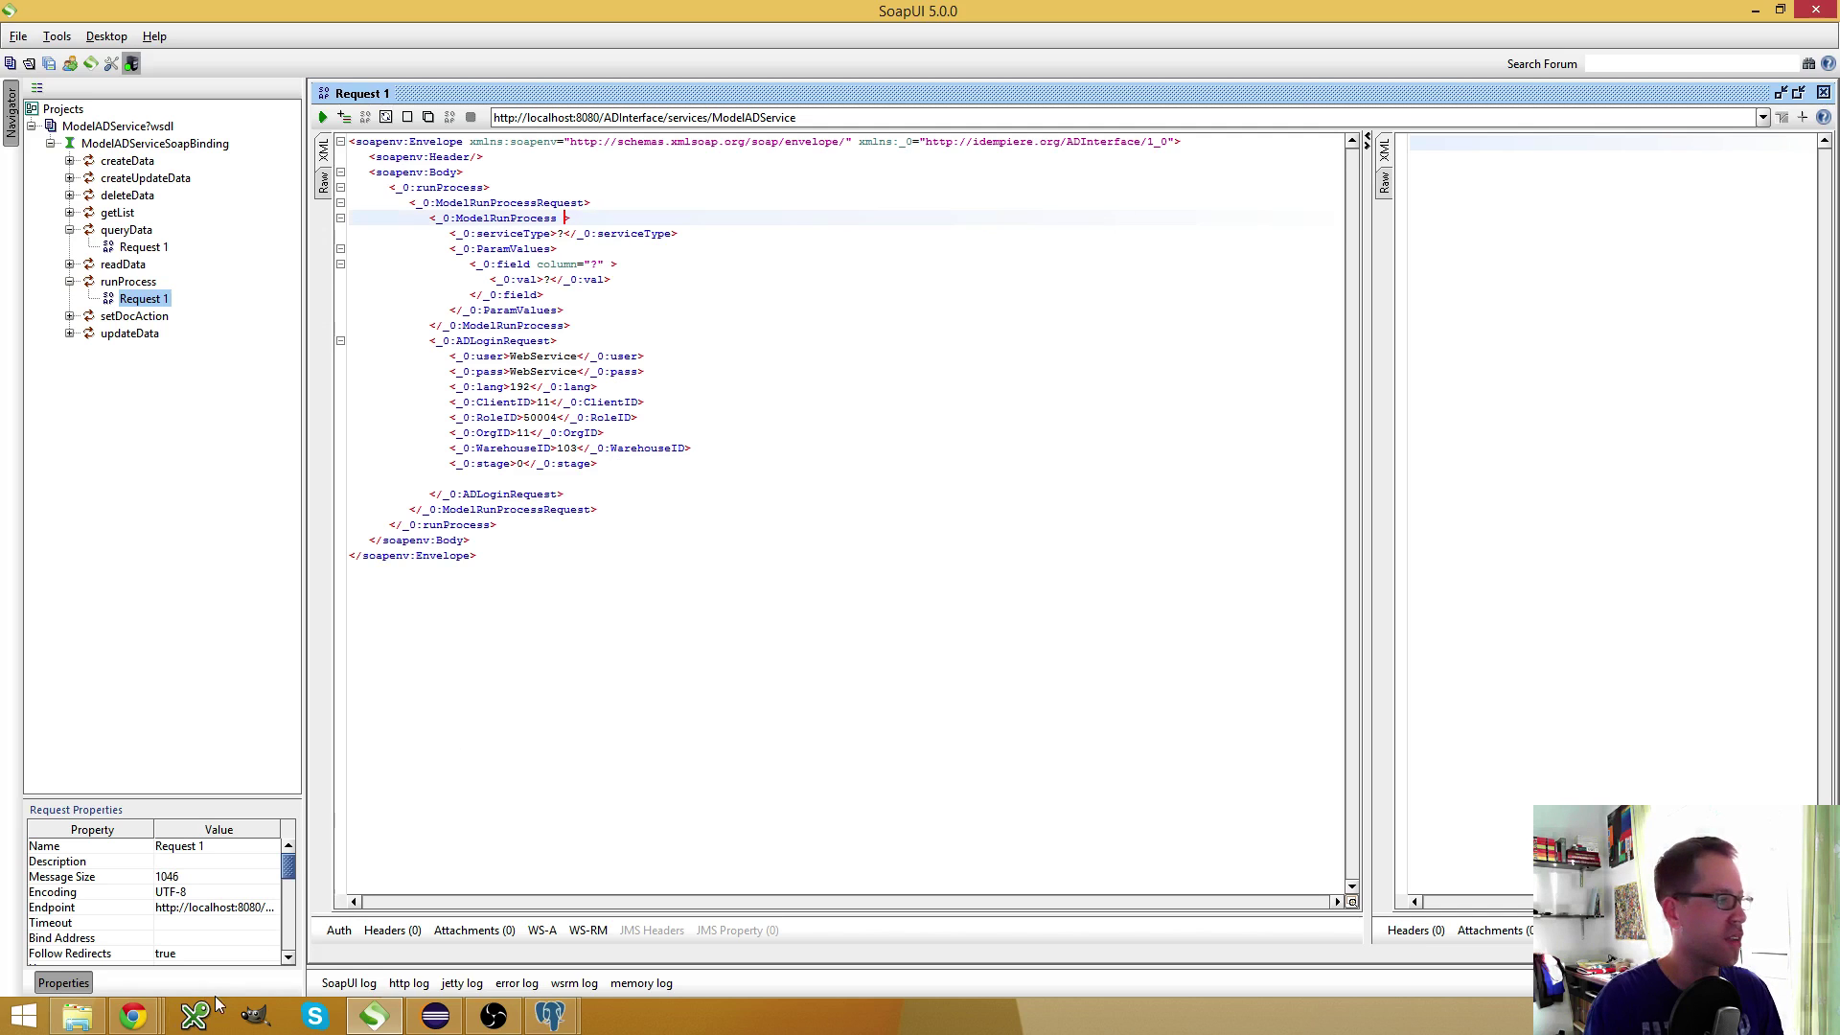
Set serviceType to runImportBPartner, copied from the iDempiere web service record
left_click(220, 991)
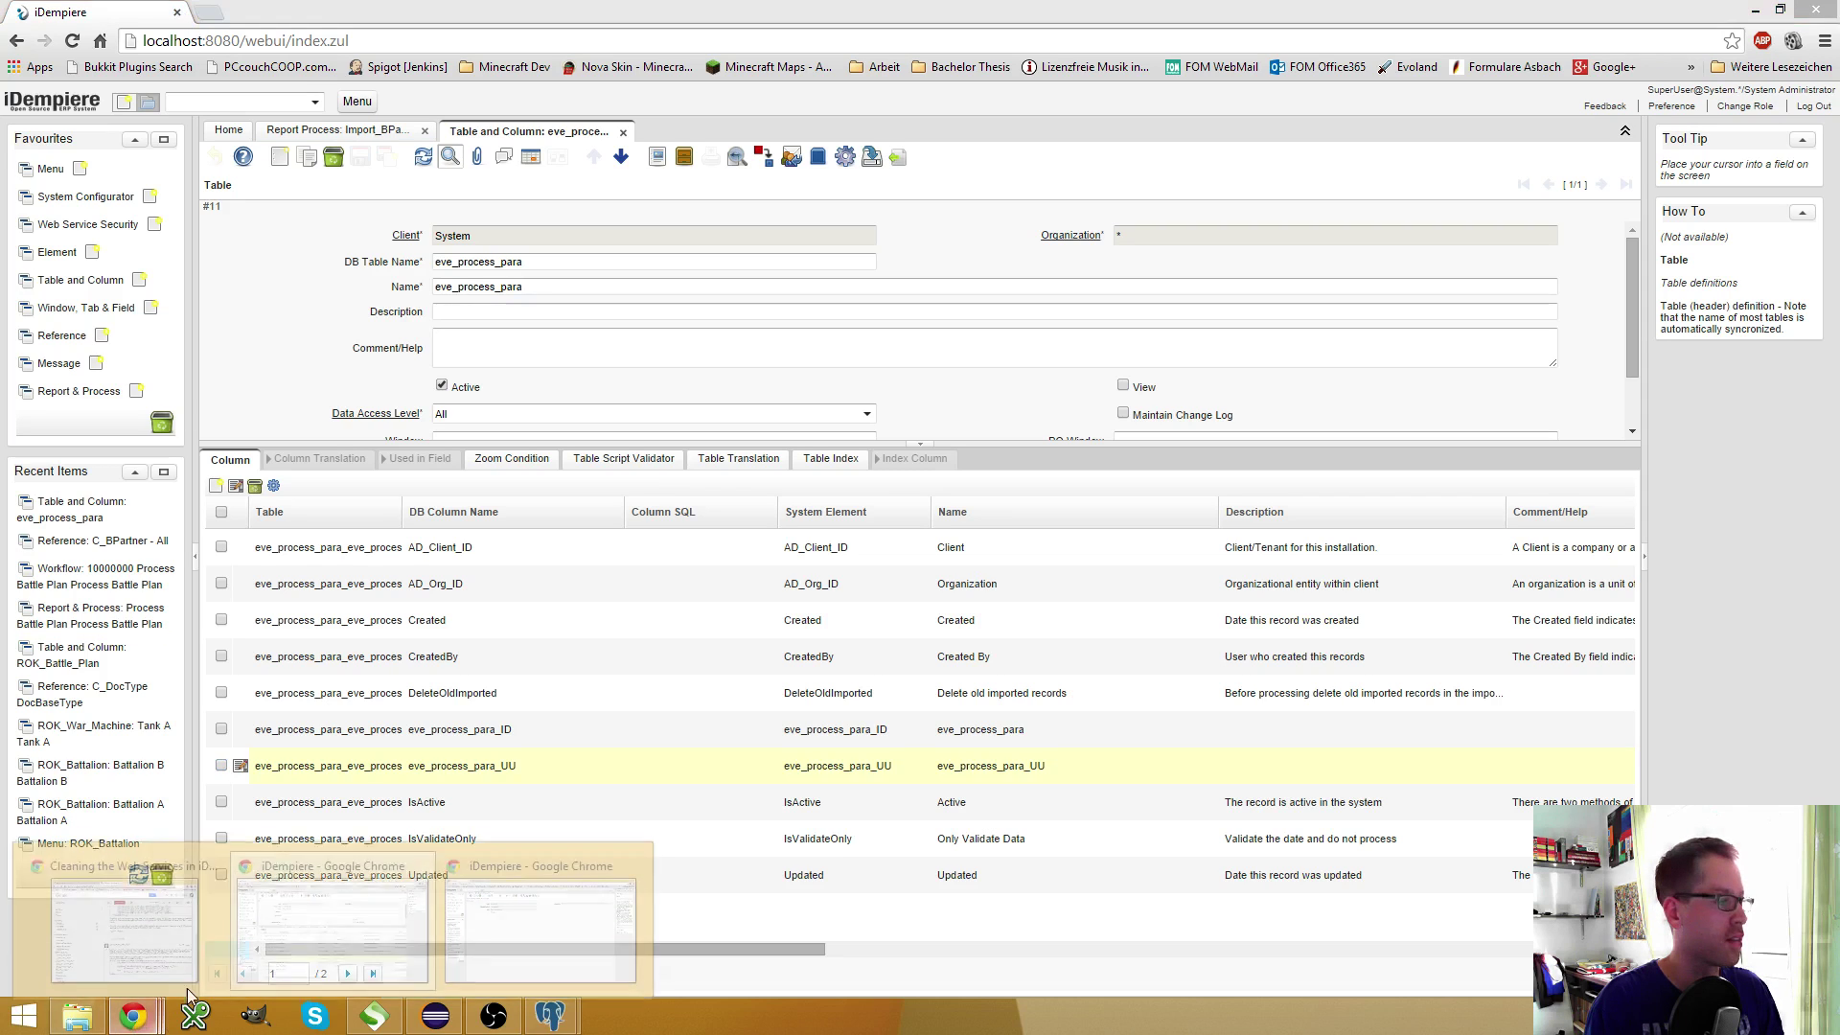
left_click(540, 924)
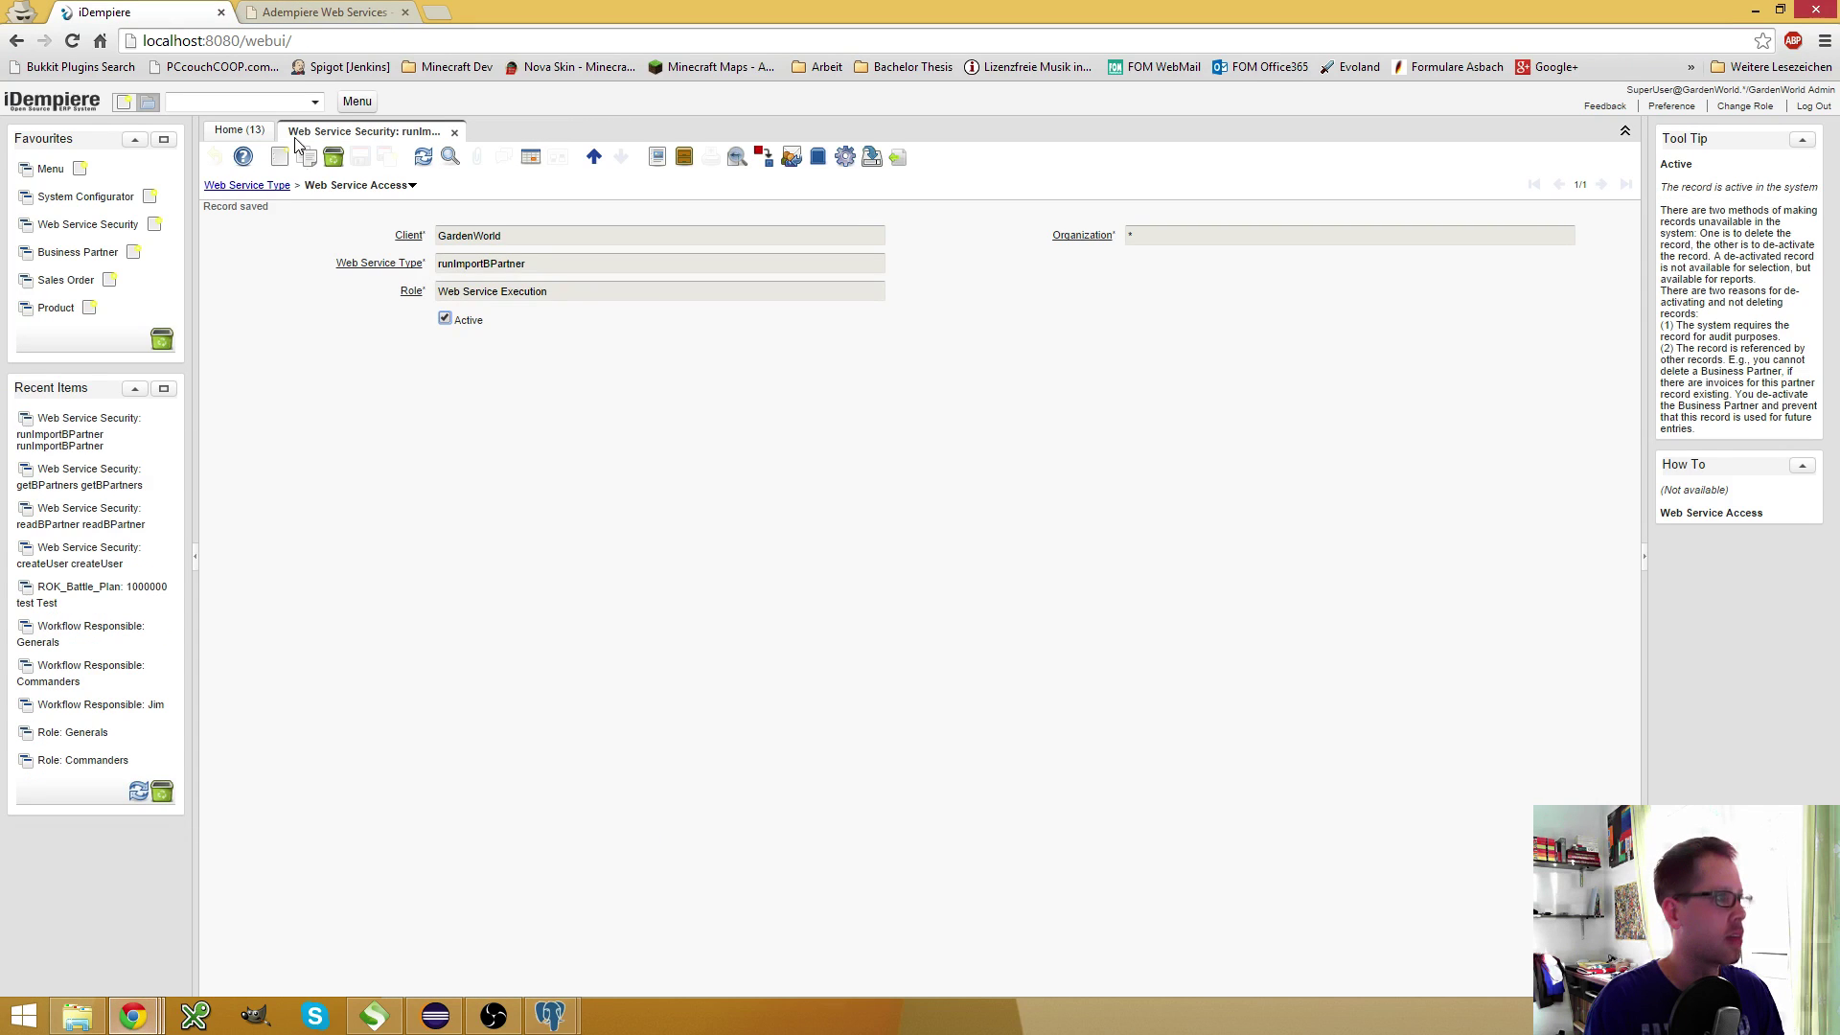
double_click(525, 273)
key("ctrl+c")
left_click(374, 1015)
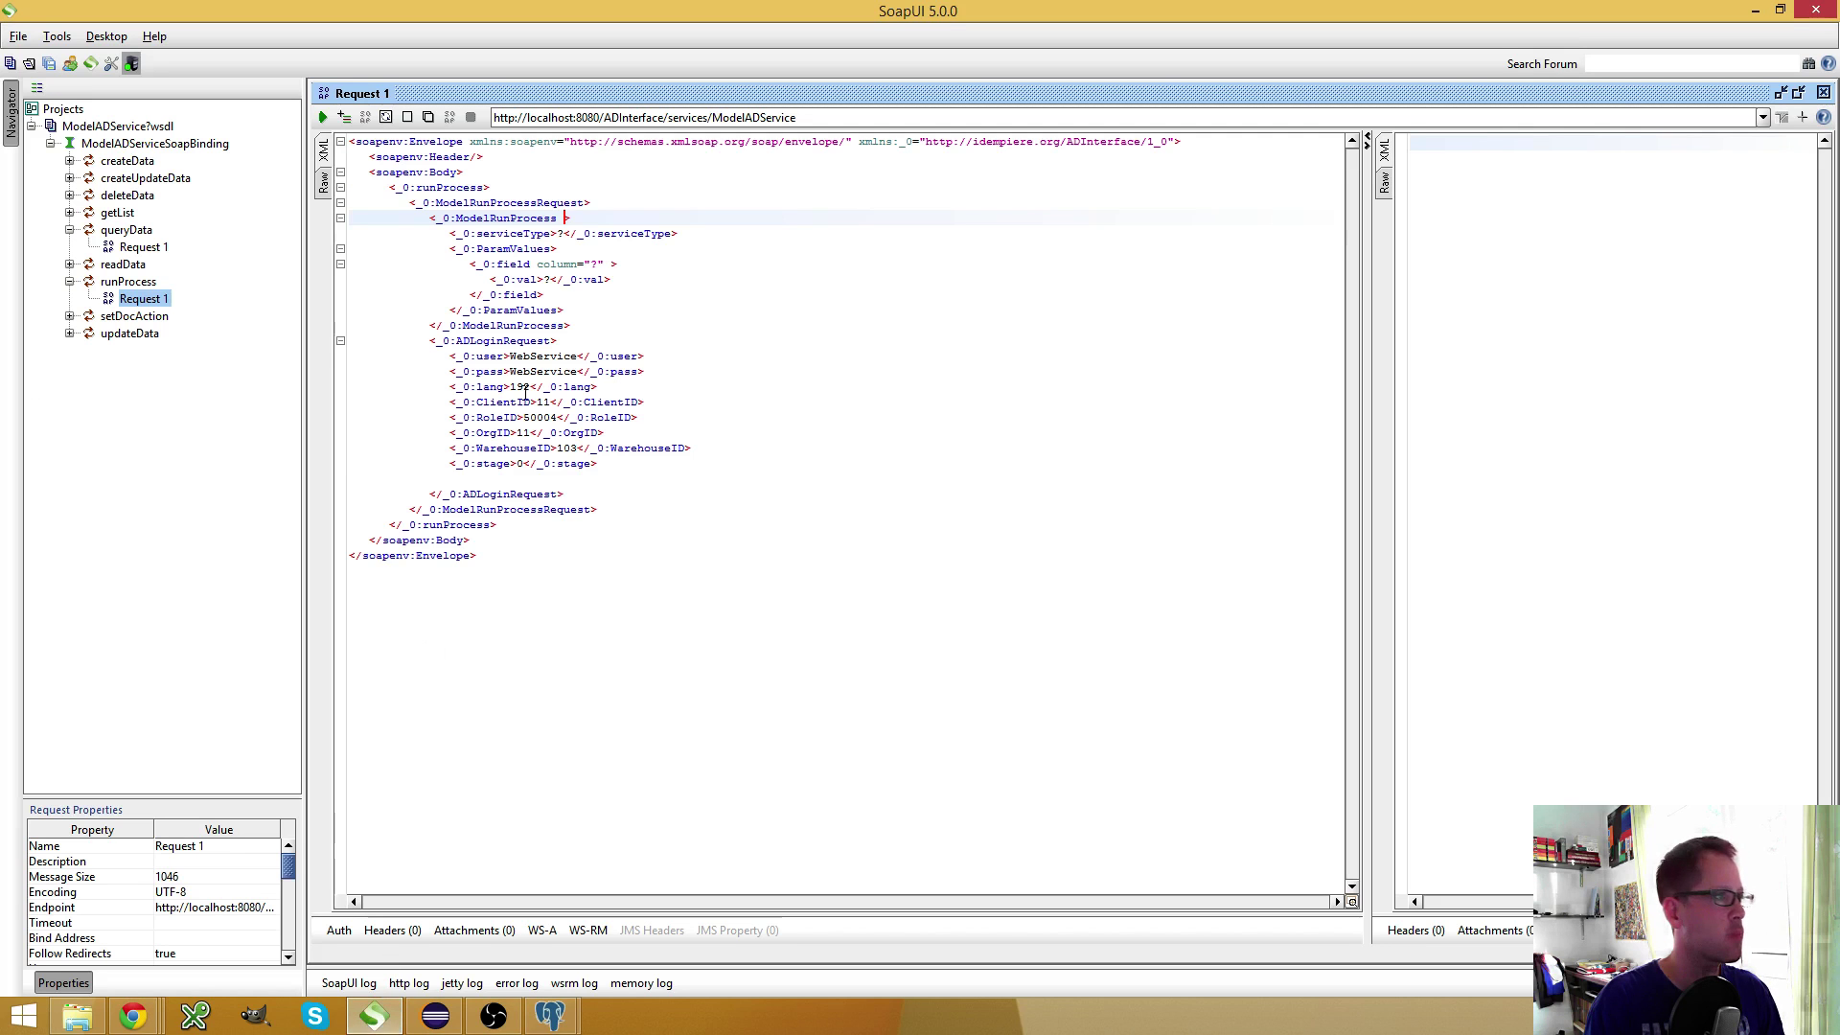
double_click(559, 233)
key("ctrl+v")
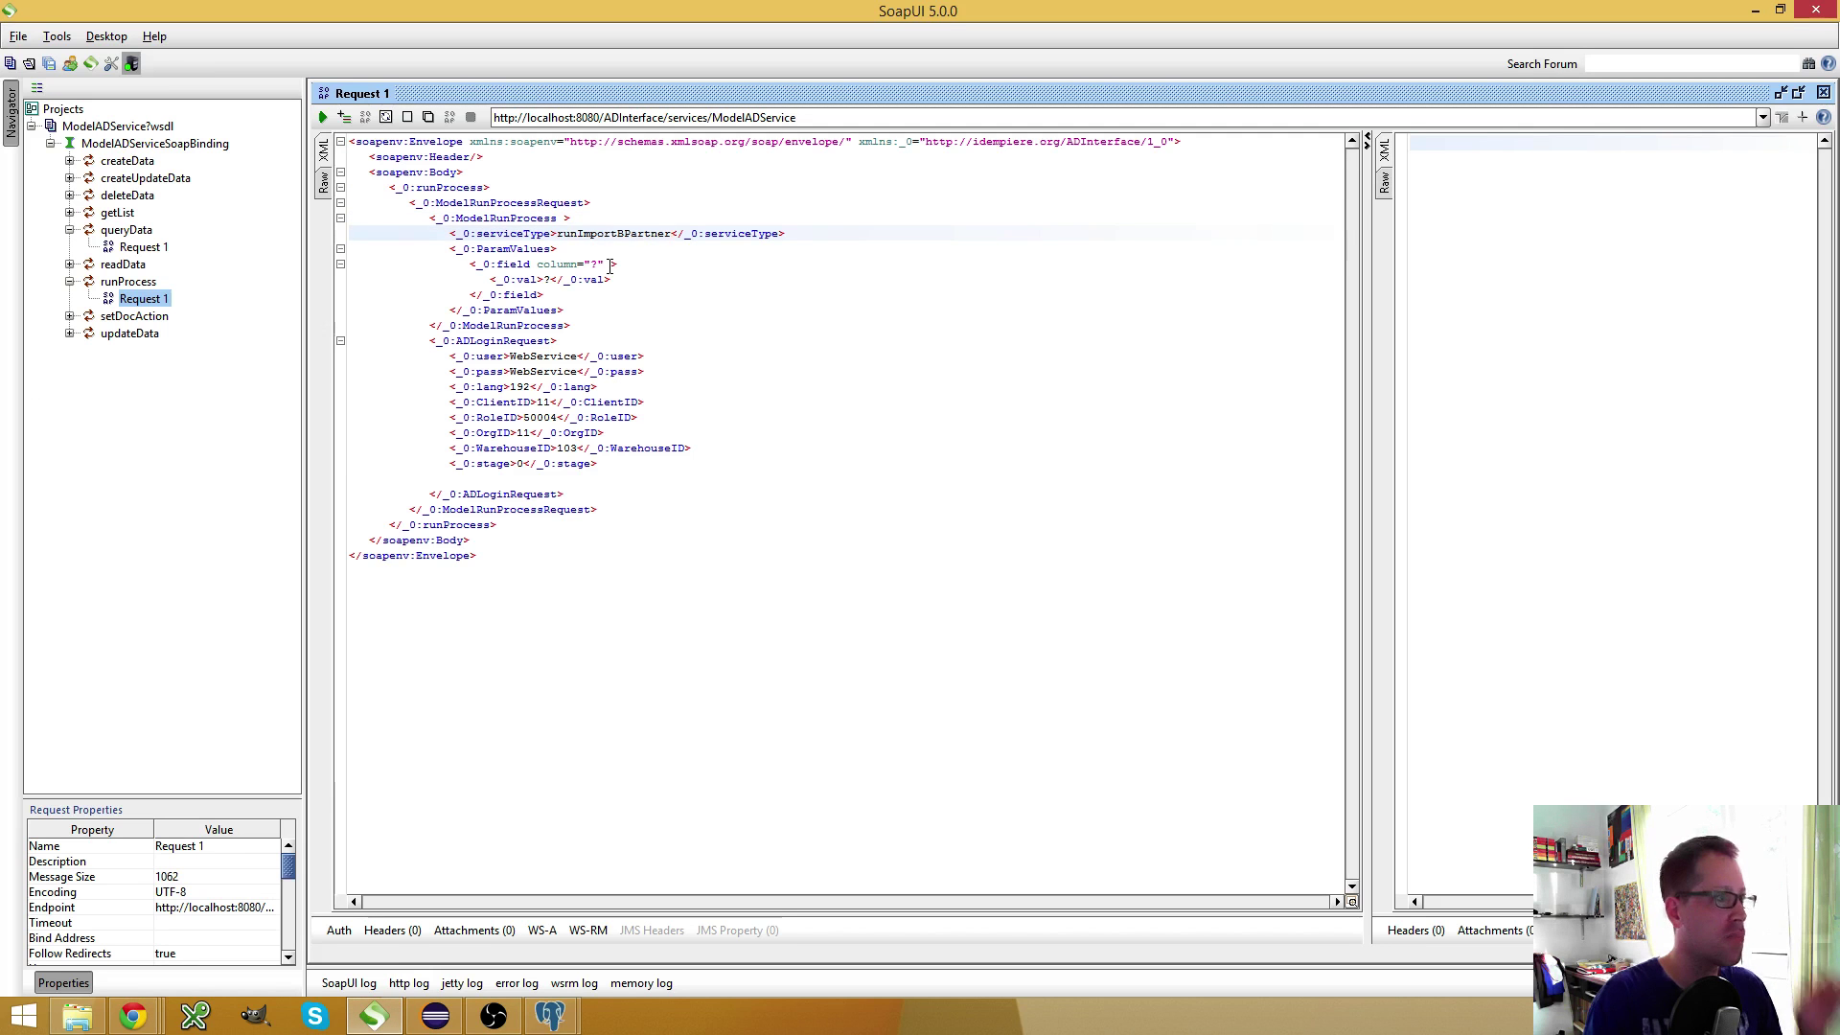
Duplicate the field element twice so ParamValues holds three aligned fields
key("Down")
key("Down")
key("Down")
key("Down")
key("shift+Home")
key("shift+Up")
key("shift+Up")
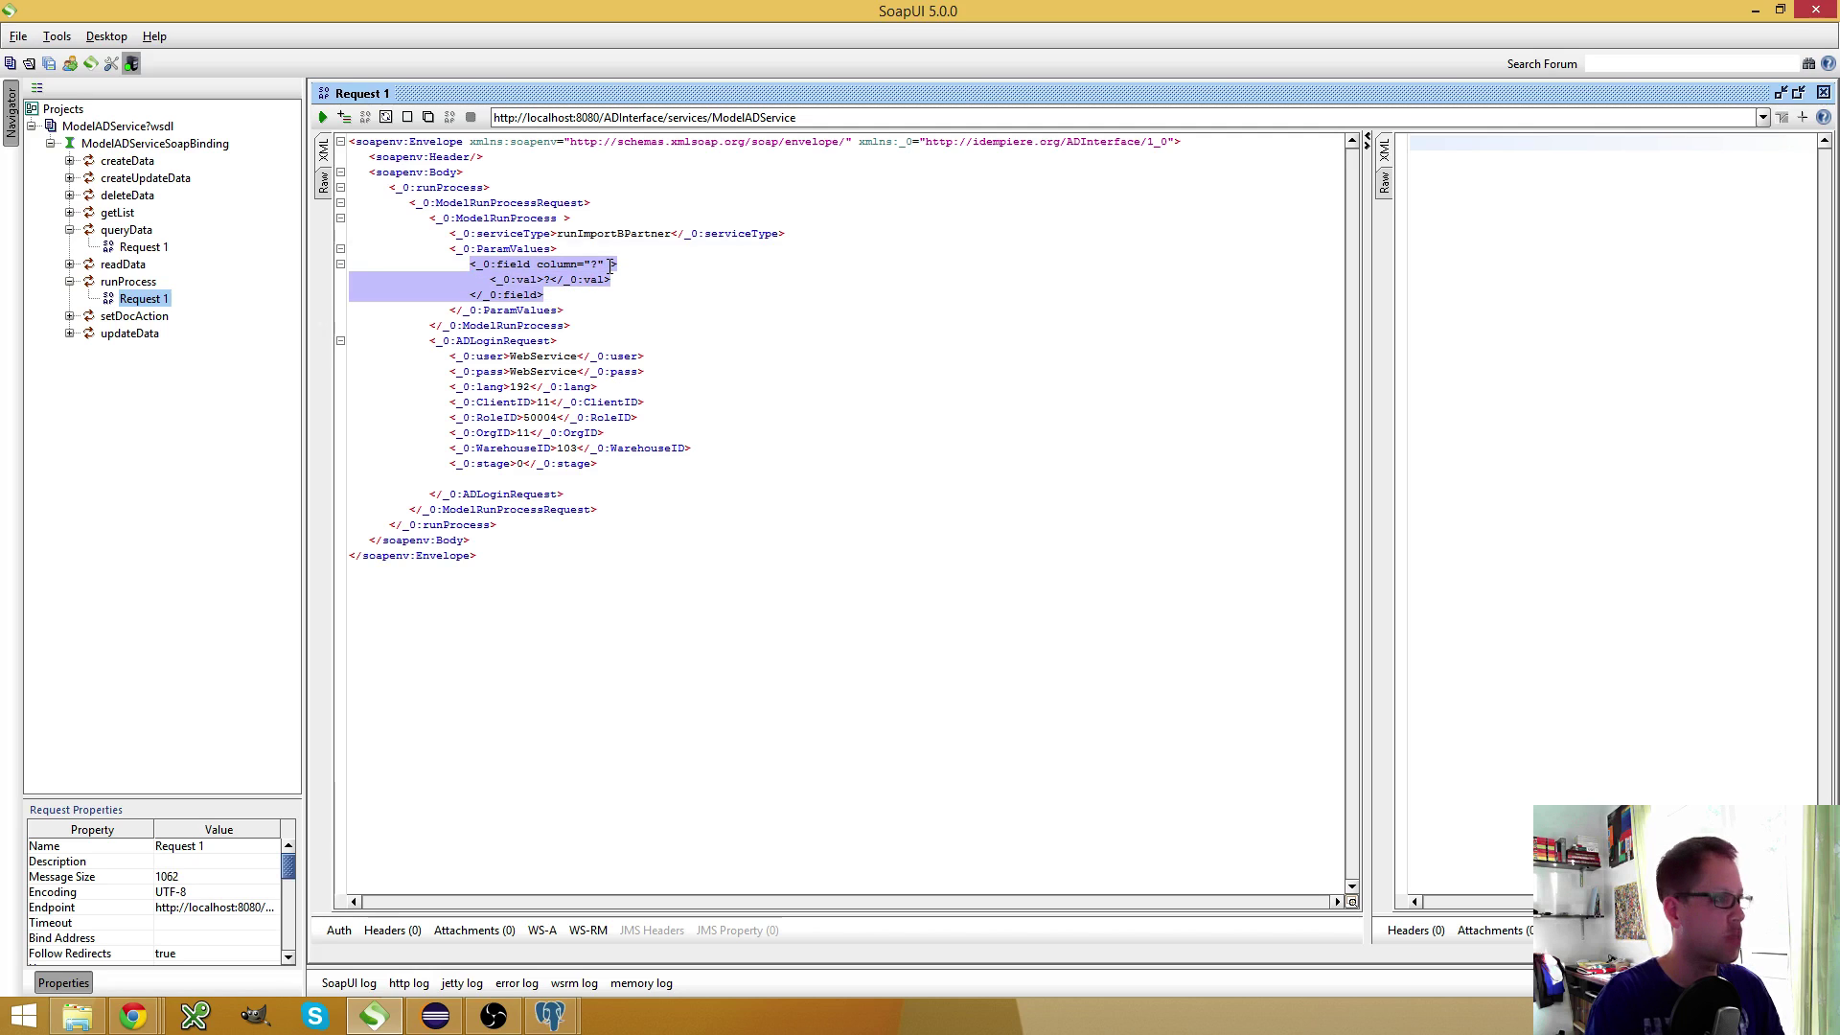
key("ctrl+c")
key("Right")
key("Return")
key("Return")
key("ctrl+v")
key("Up")
key("Up")
key("Up")
key("Home")
key("ctrl+v")
key("Return")
key("Delete")
key("Up")
key("Up")
key("Up")
key("Tab")
key("Tab")
key("Tab")
key("Tab")
key("Tab")
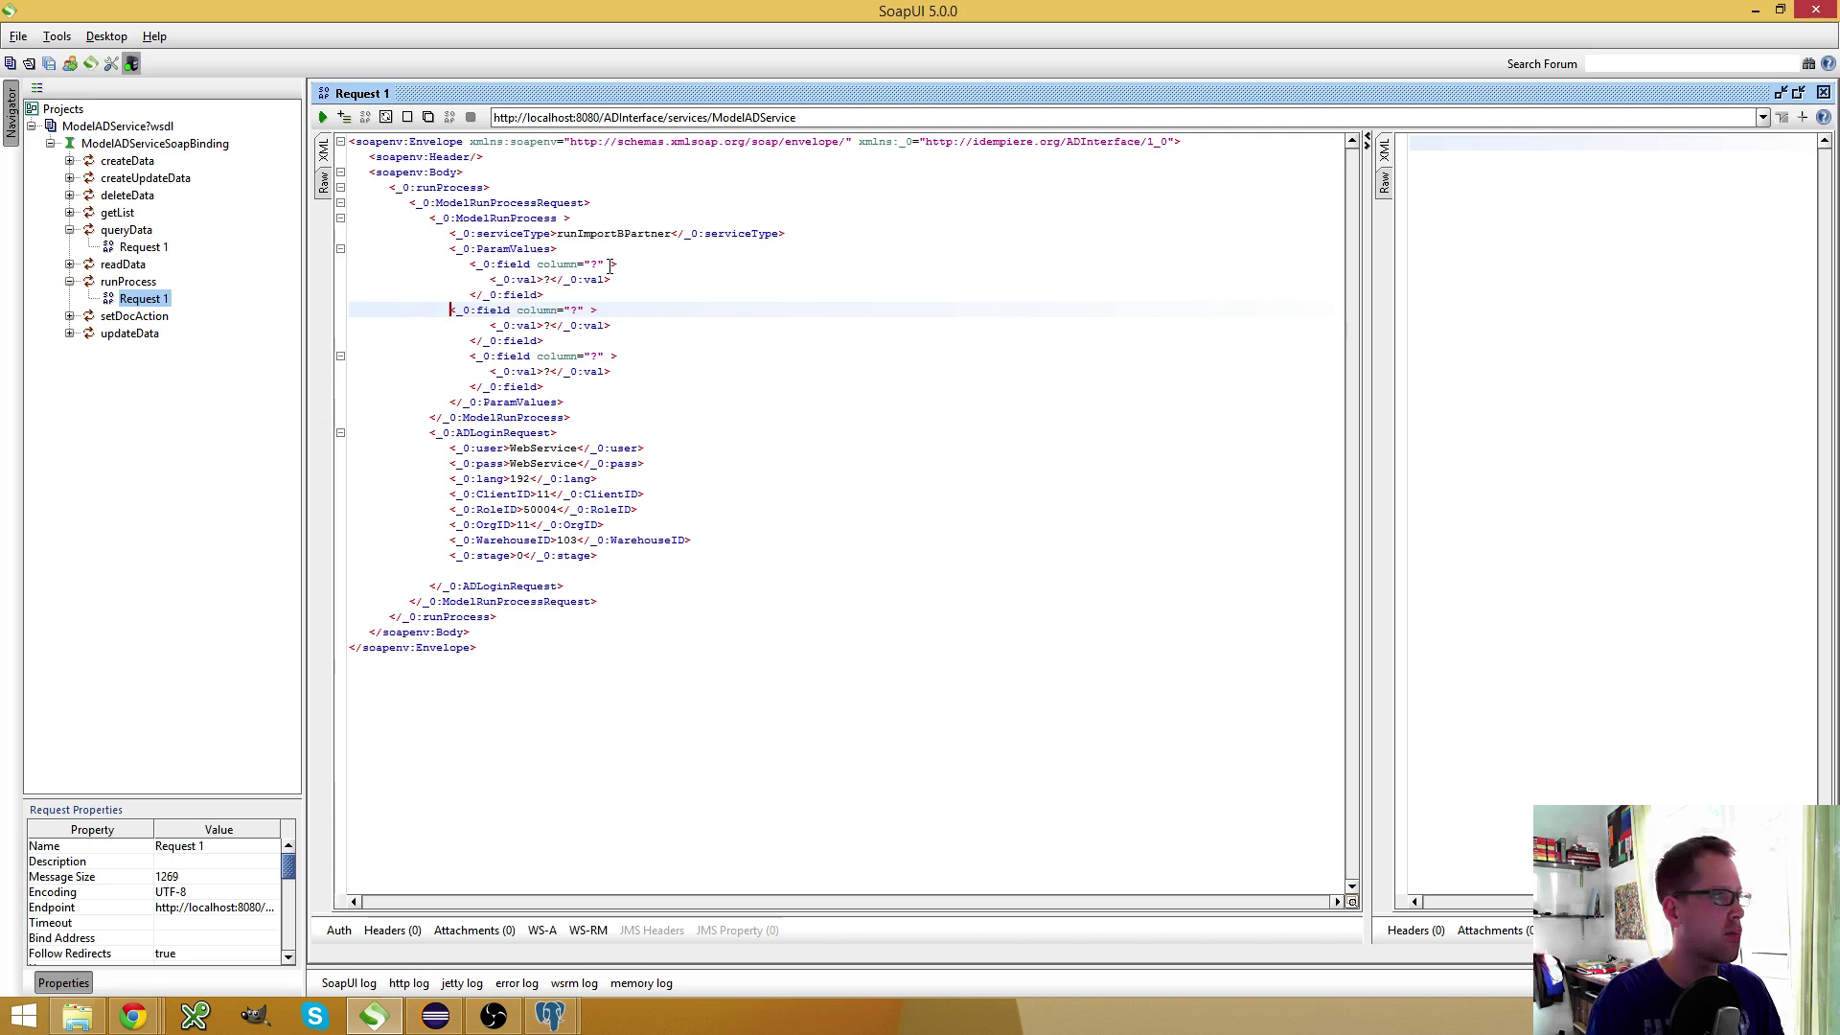
key("Tab")
key("BackSpace")
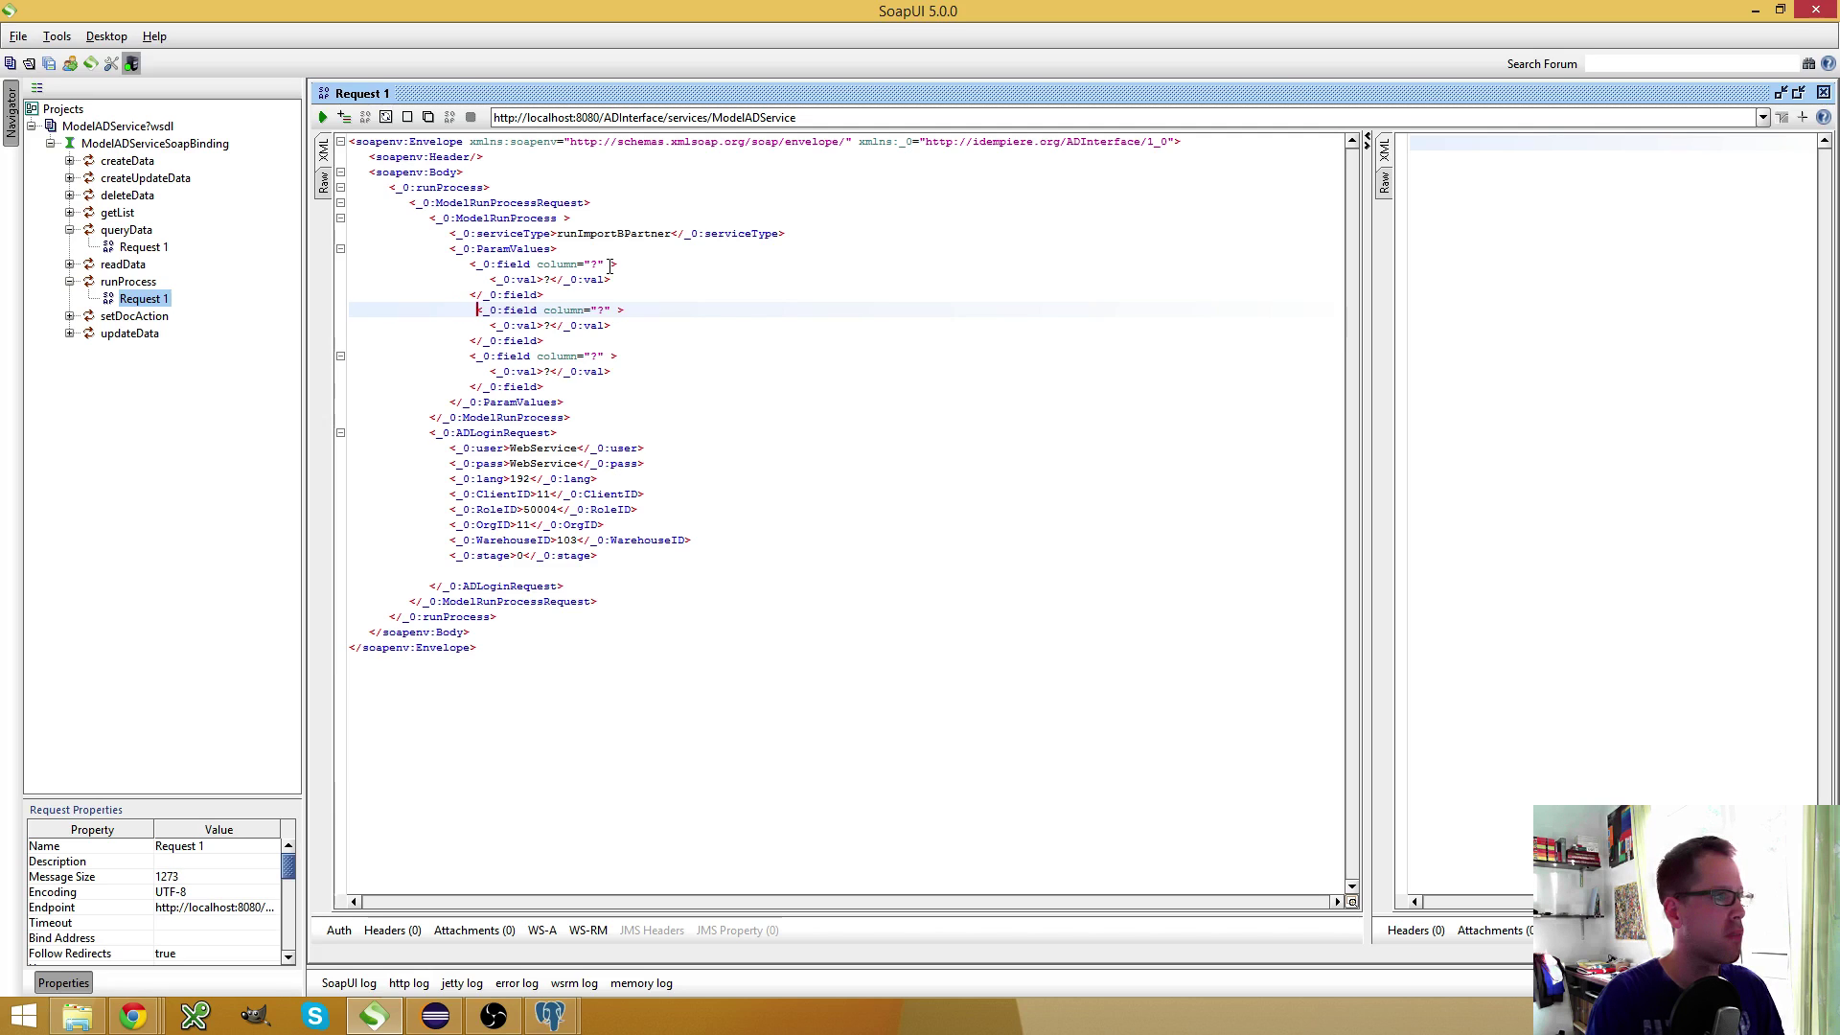
key("Up")
key("Up")
key("Up")
Set the first field's column to AD_Client_ID
left_click(609, 266)
key("BackSpace")
type("AD_Clien")
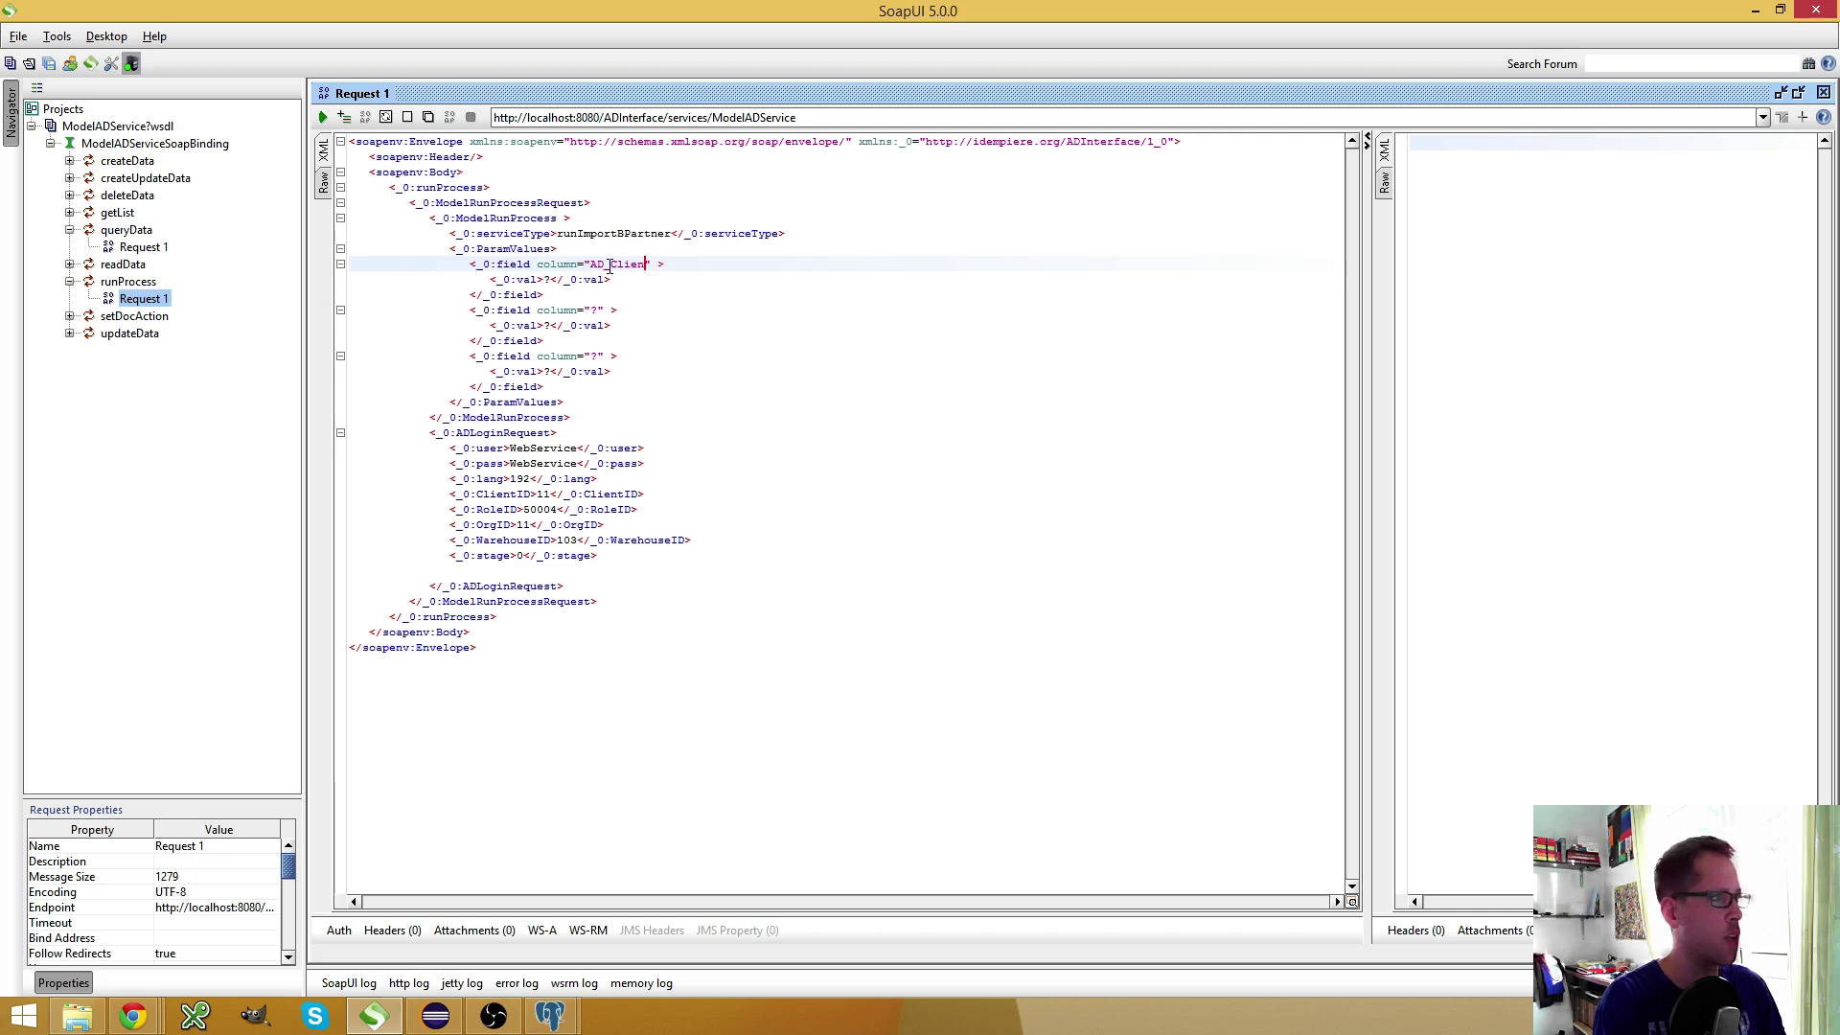
type("t_ID")
key("Down")
key("Left")
key("Left")
key("Left")
key("Left")
Set the second field's column to IsValidateOnly with value N
key("alt+Tab")
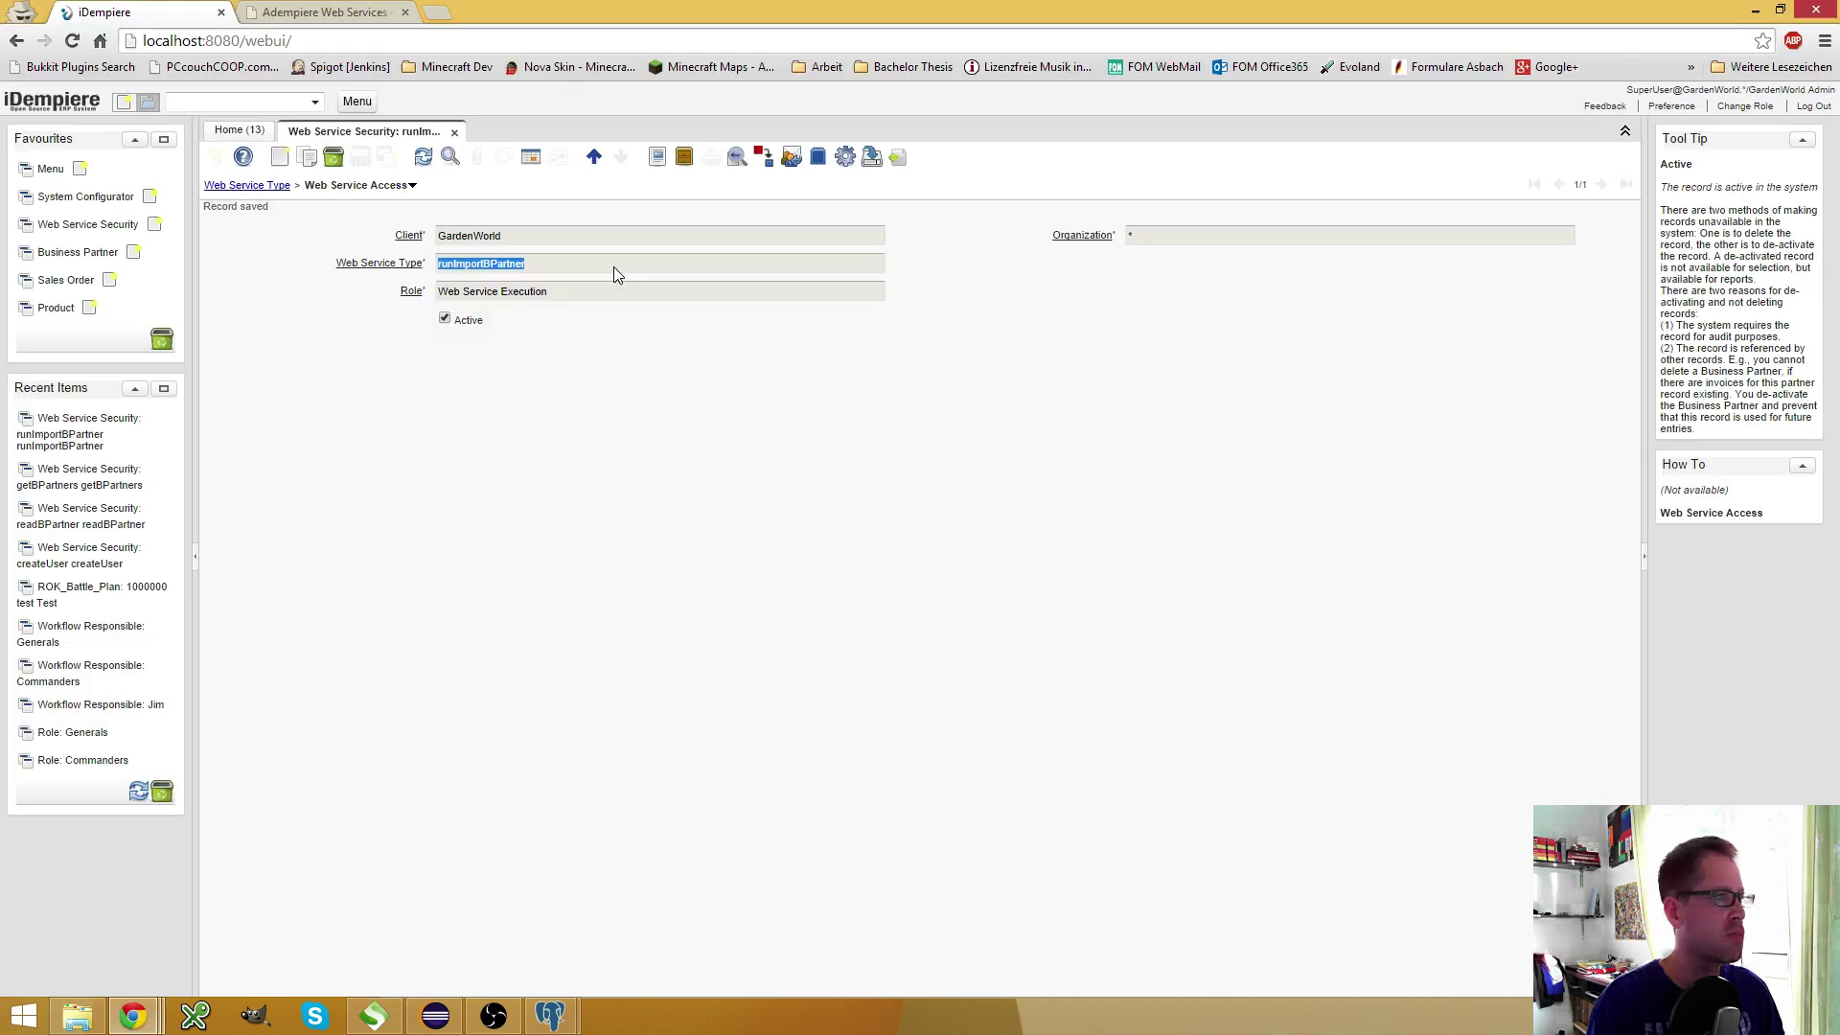
left_click(398, 184)
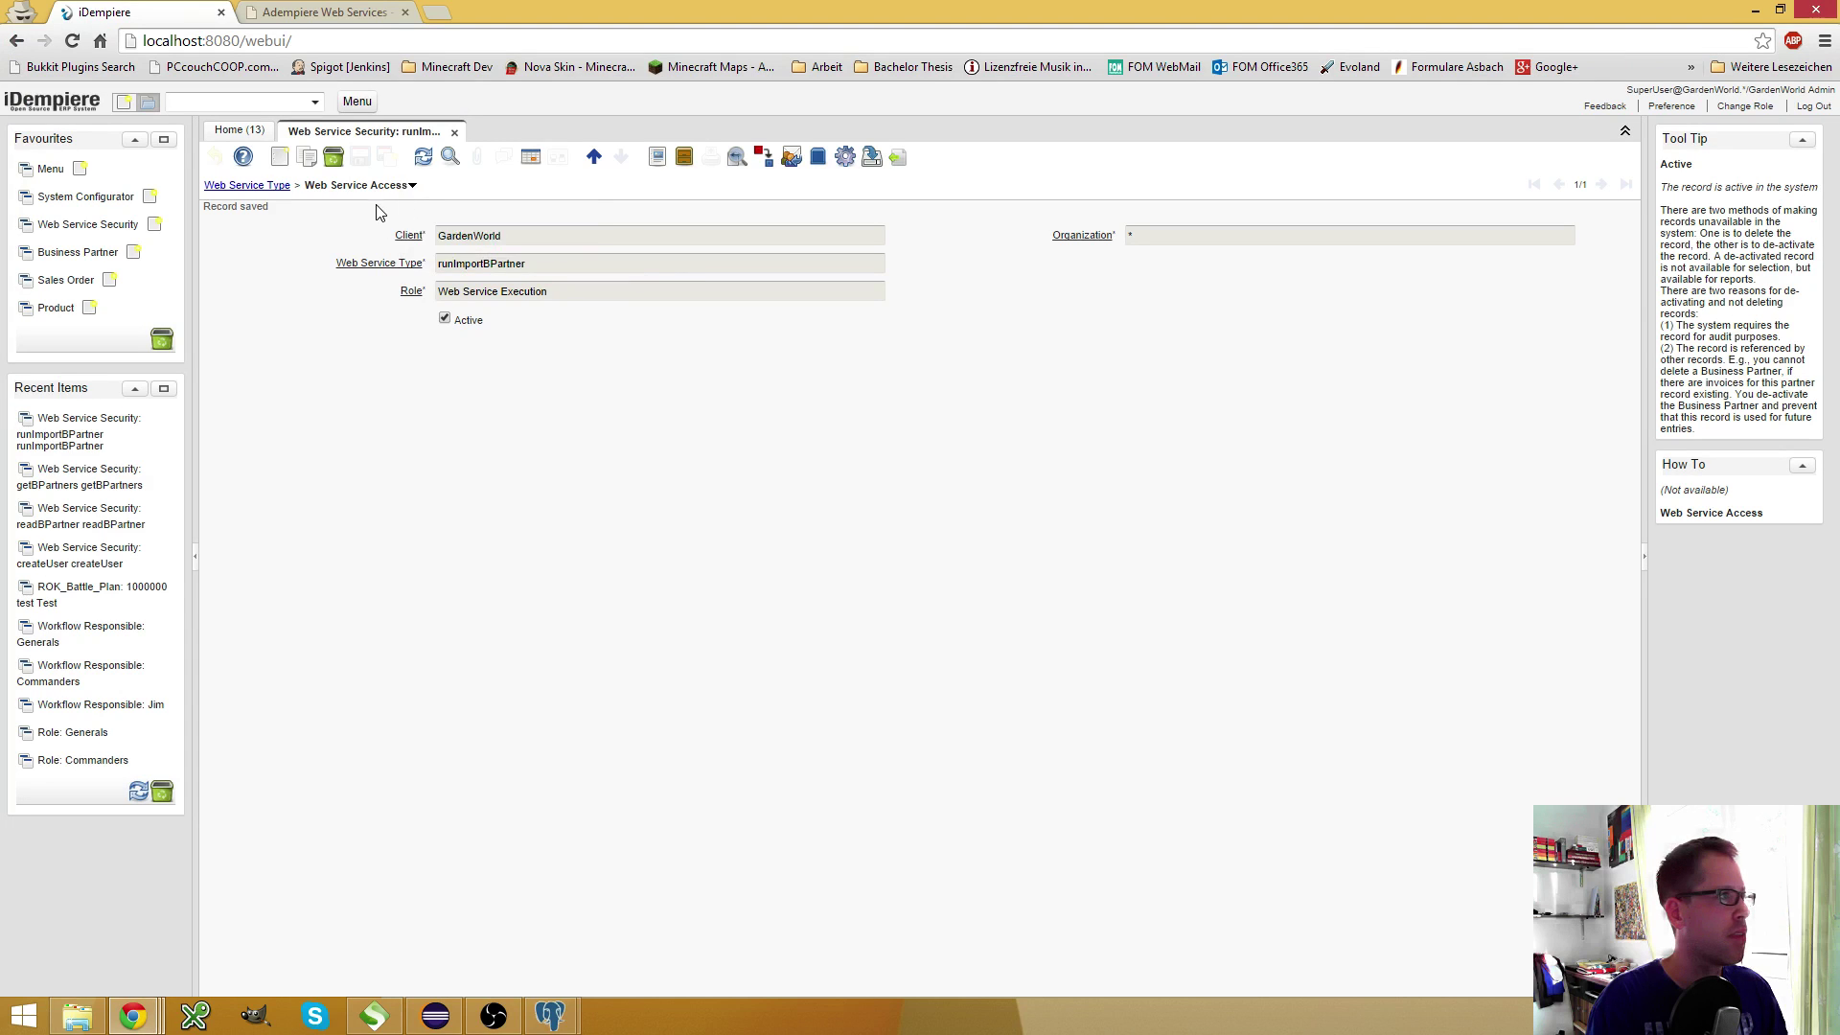
left_click(379, 189)
left_click(479, 217)
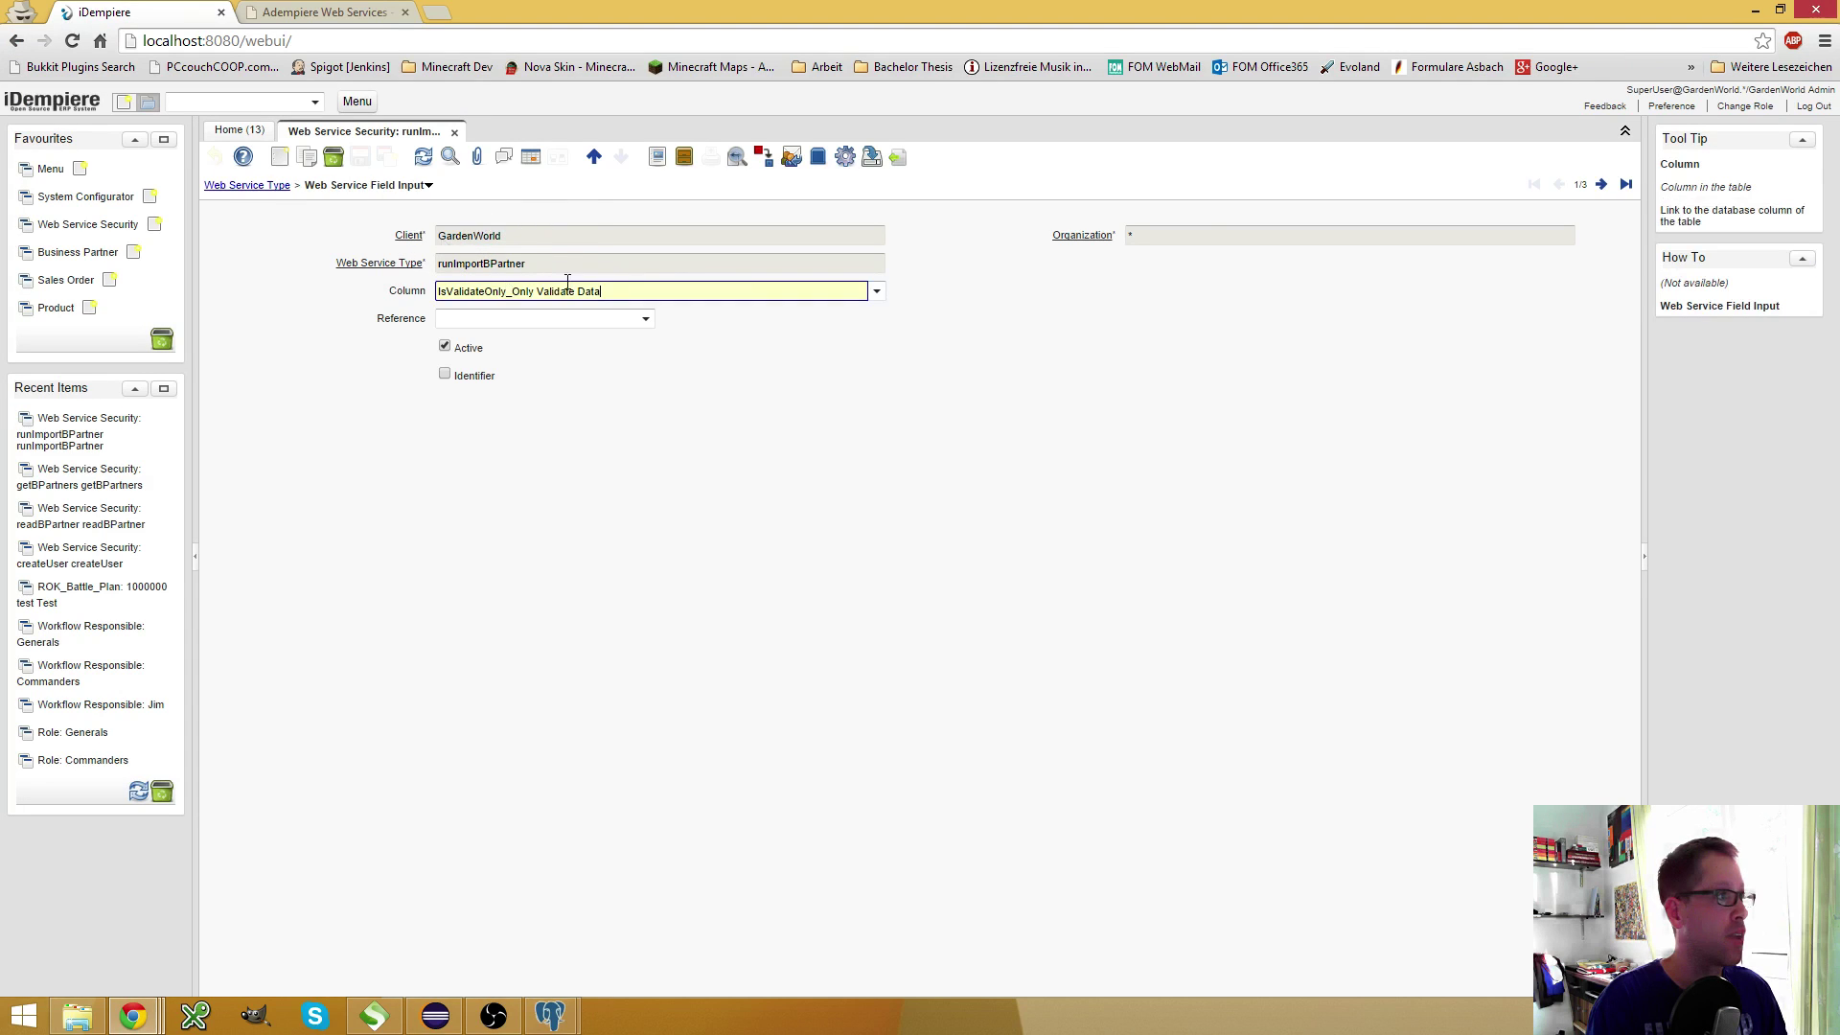
left_click_drag(506, 291, 370, 299)
key("ctrl+c")
key("alt+Down")
key("alt+Tab")
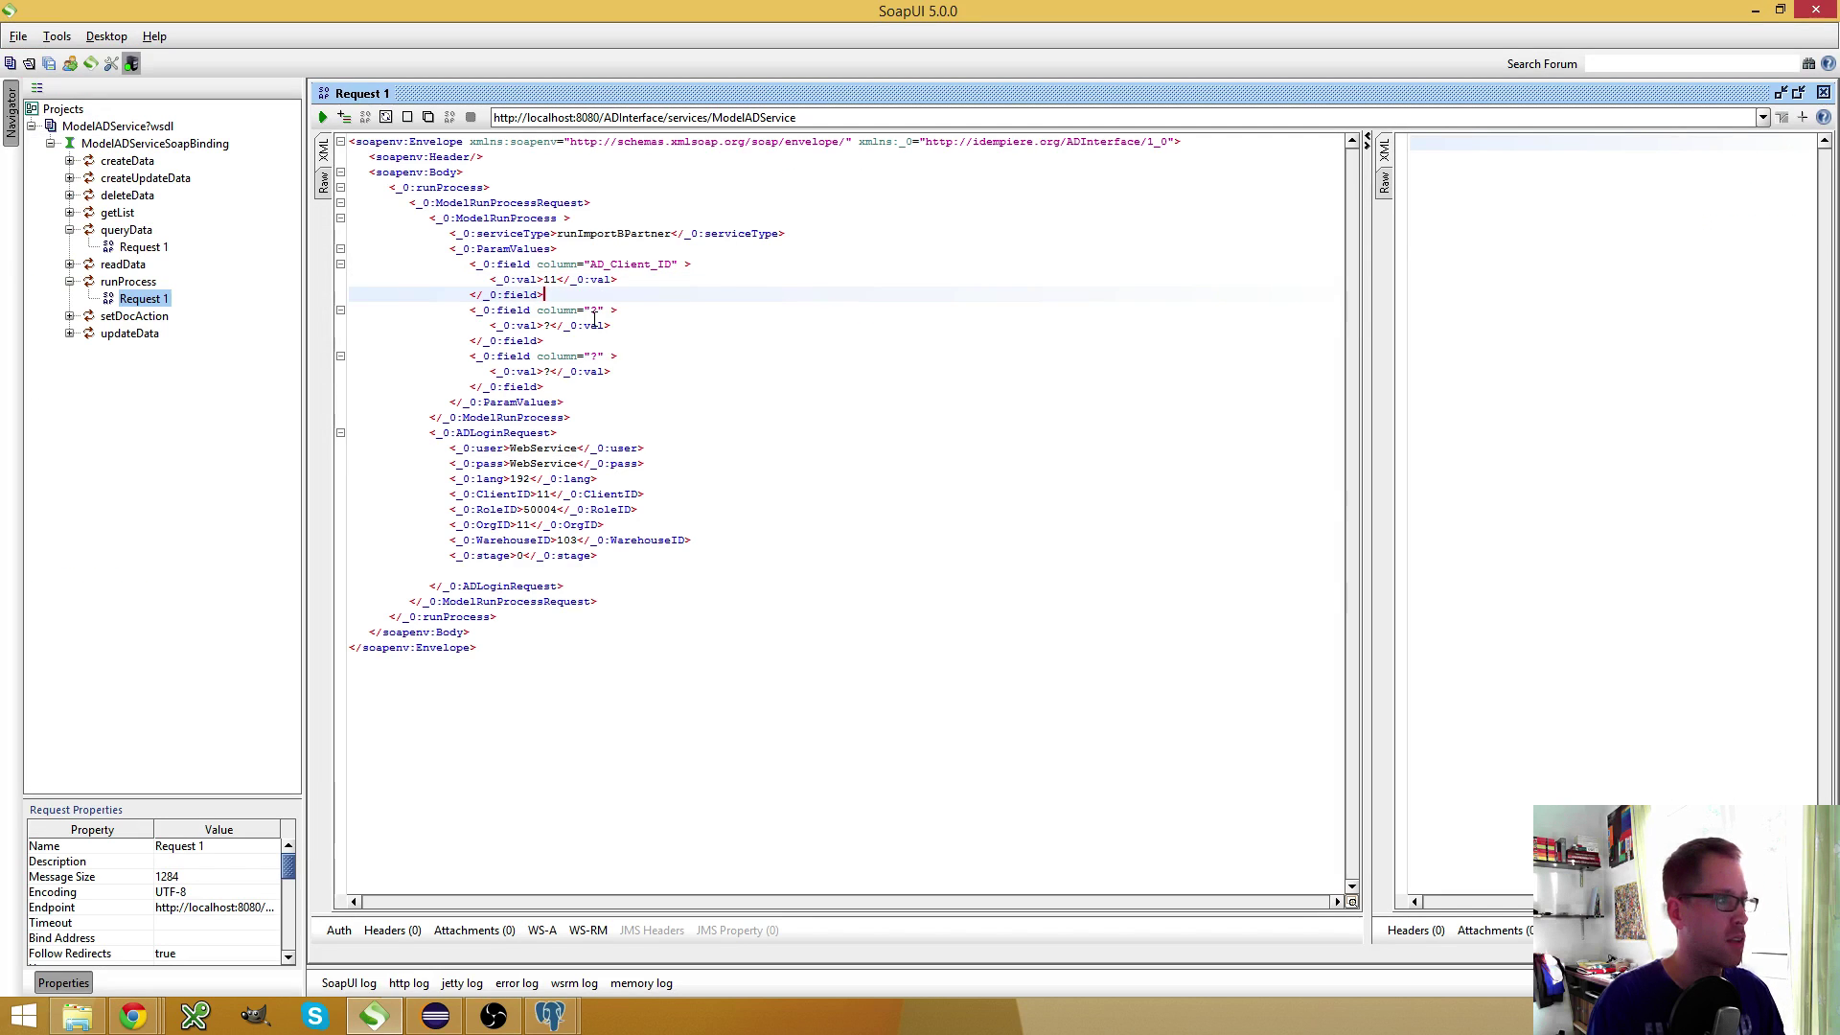
double_click(593, 311)
key("ctrl+v")
left_click(593, 320)
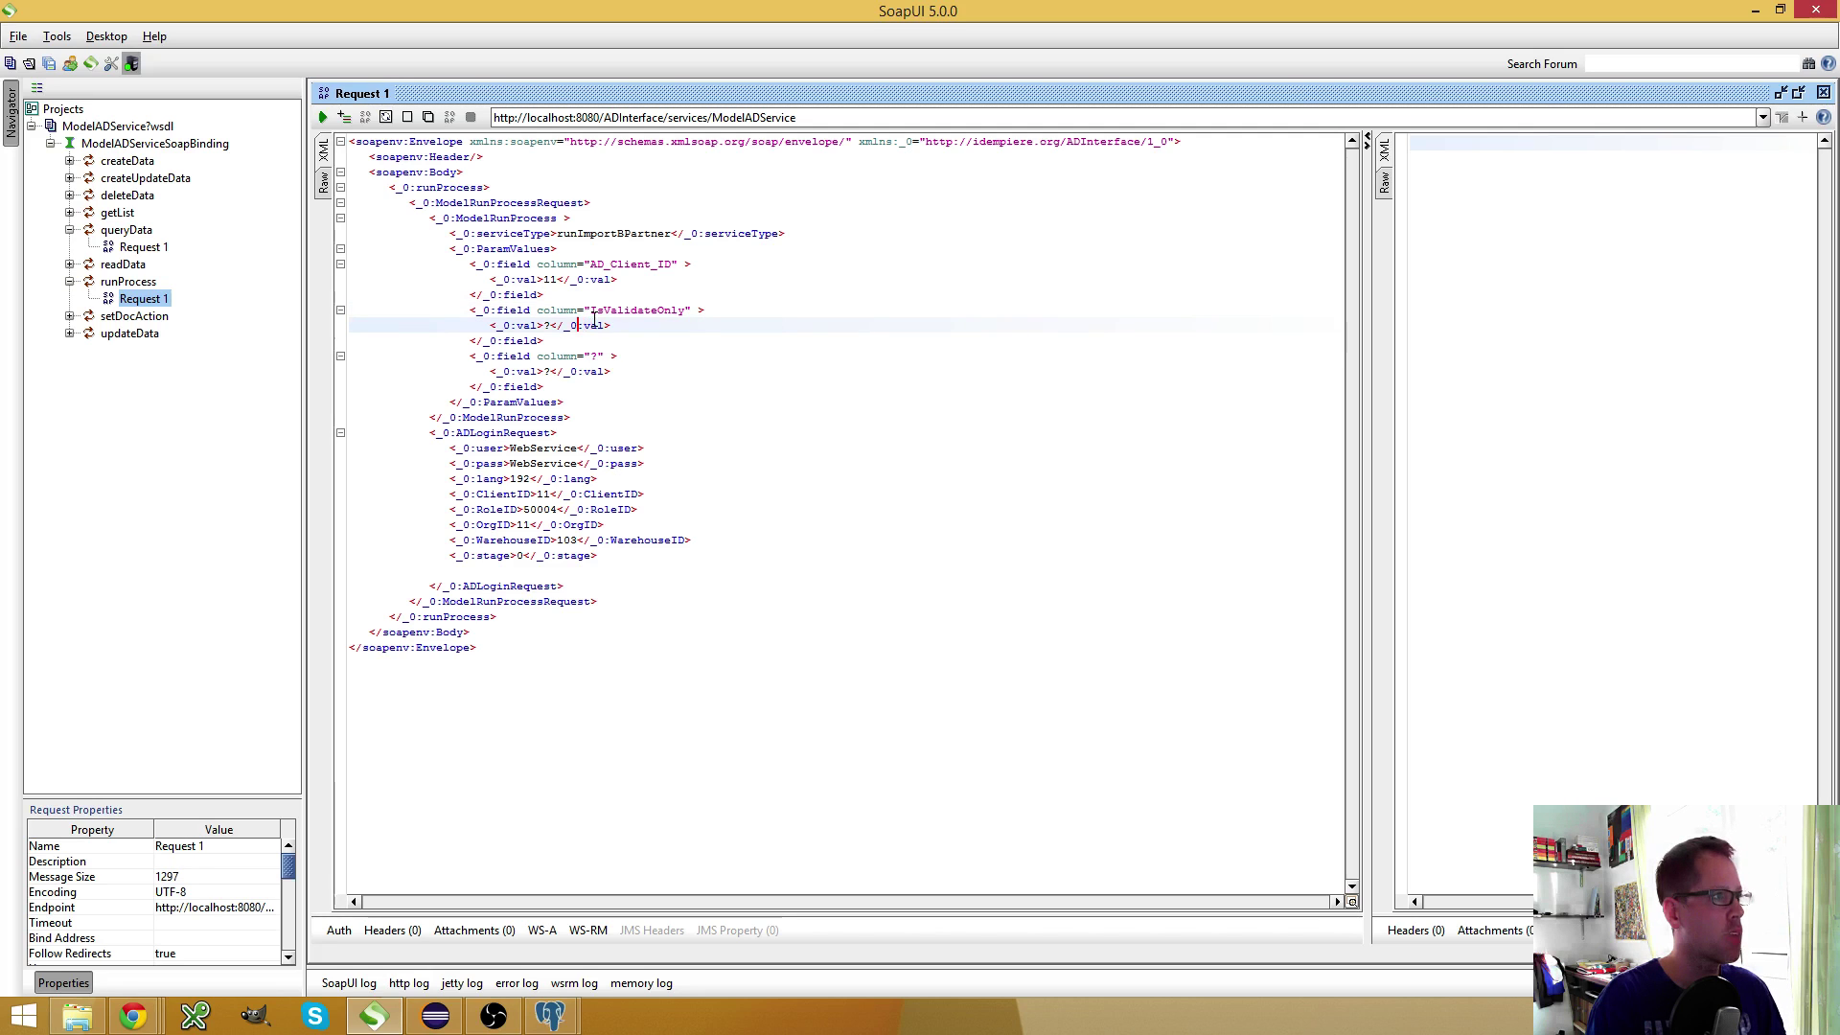
key("Left")
key("Left")
key("Left")
key("Left")
key("Left")
key("Left")
key("shift+Left")
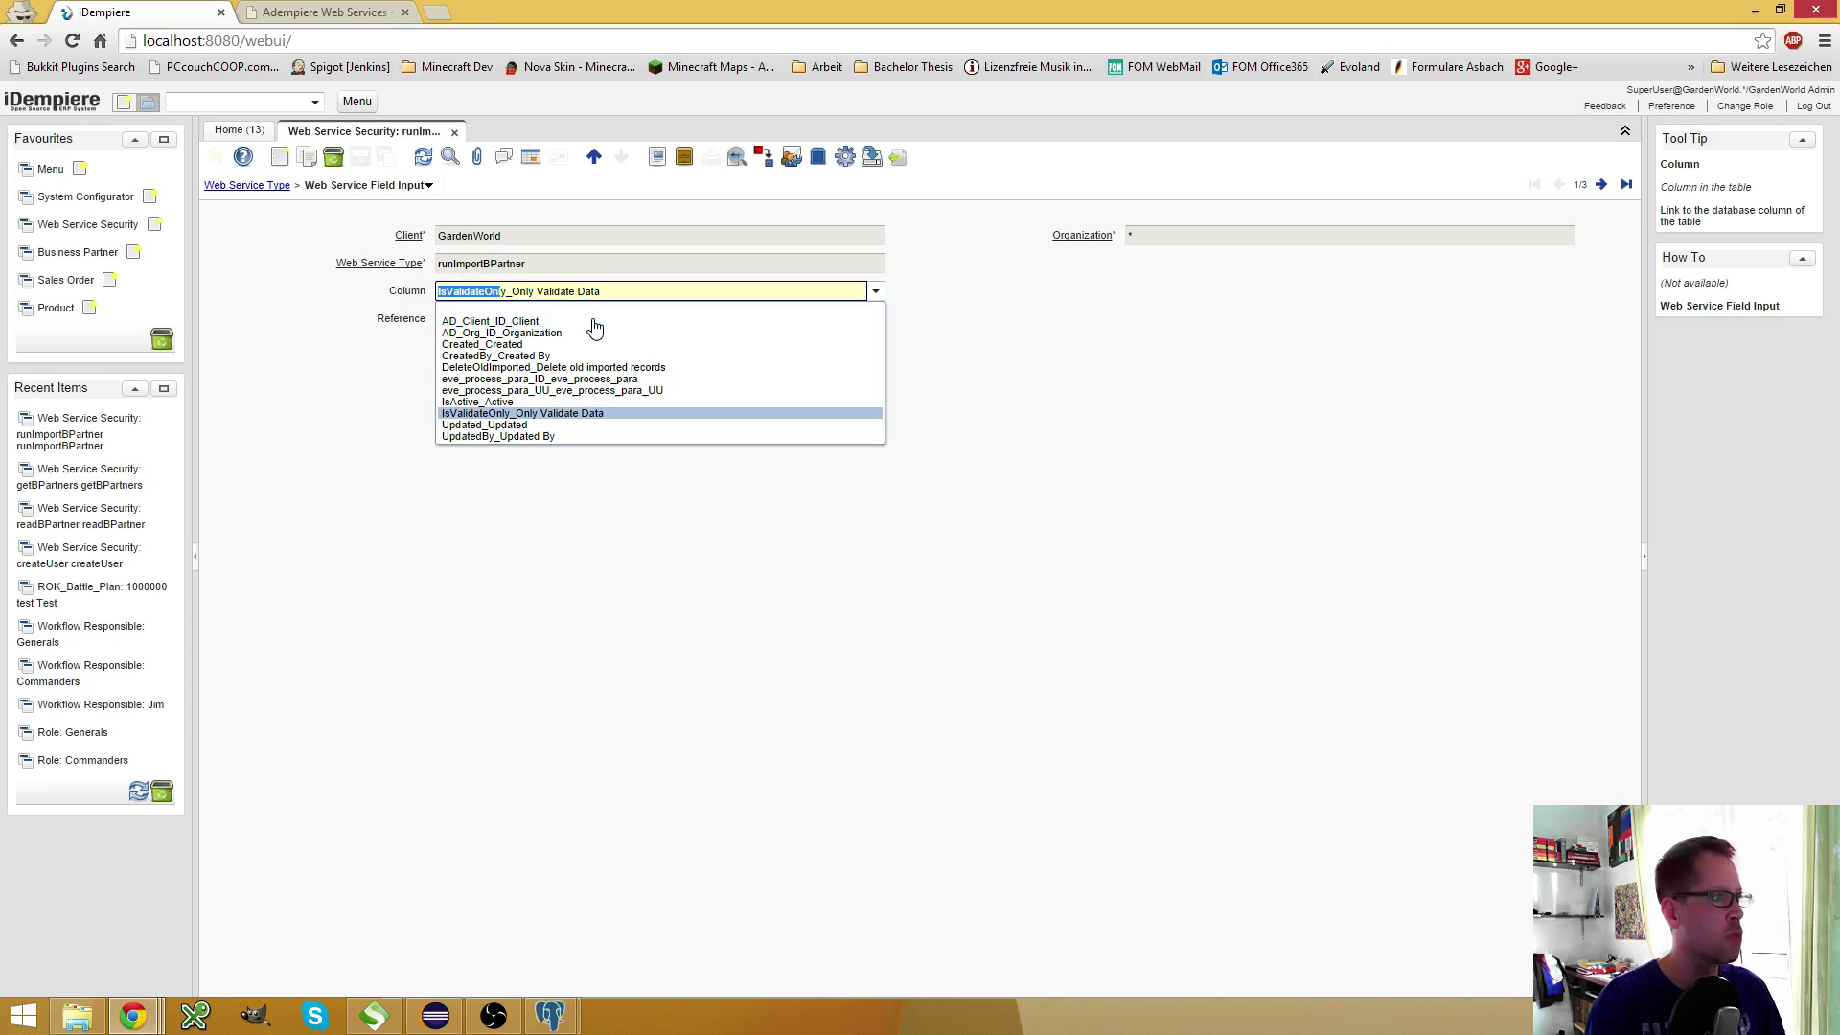
Set the third field's column to DeleteOldImported with value Y
key("alt+Tab")
left_click(875, 292)
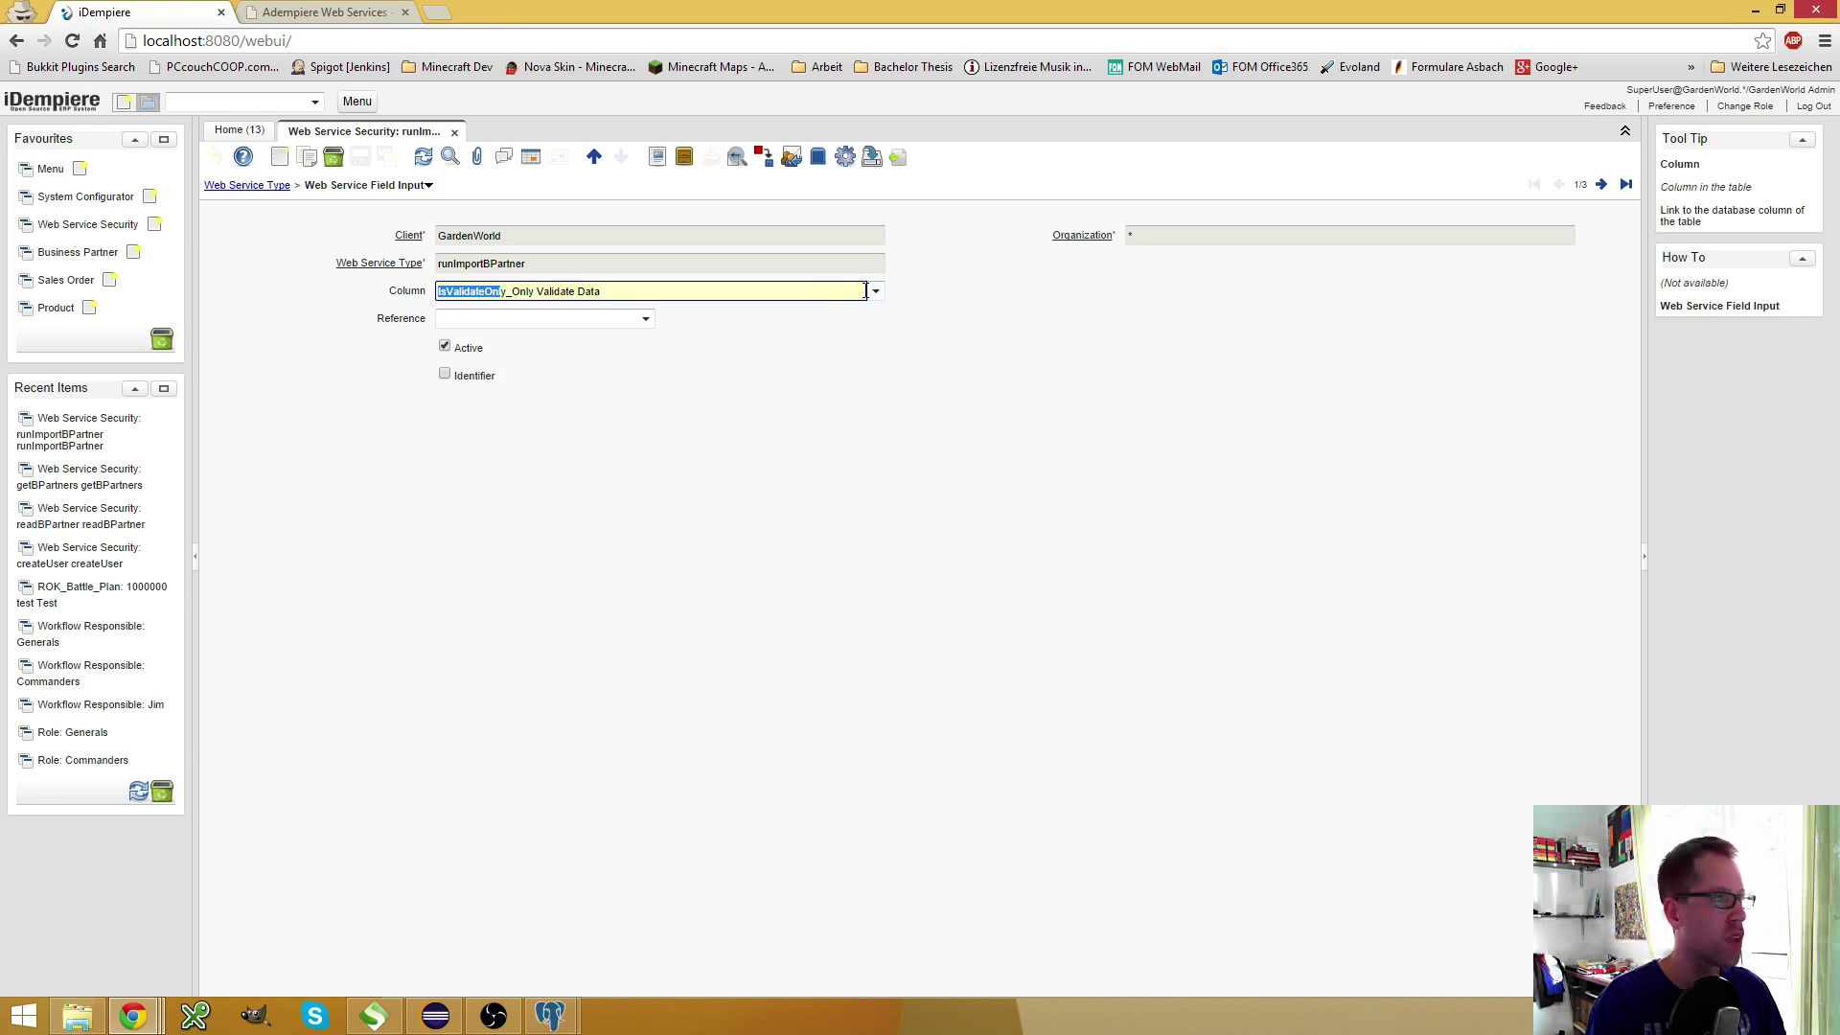
left_click(1601, 184)
left_click(1601, 184)
left_click_drag(528, 300, 287, 307)
key("ctrl+c")
left_click(373, 1016)
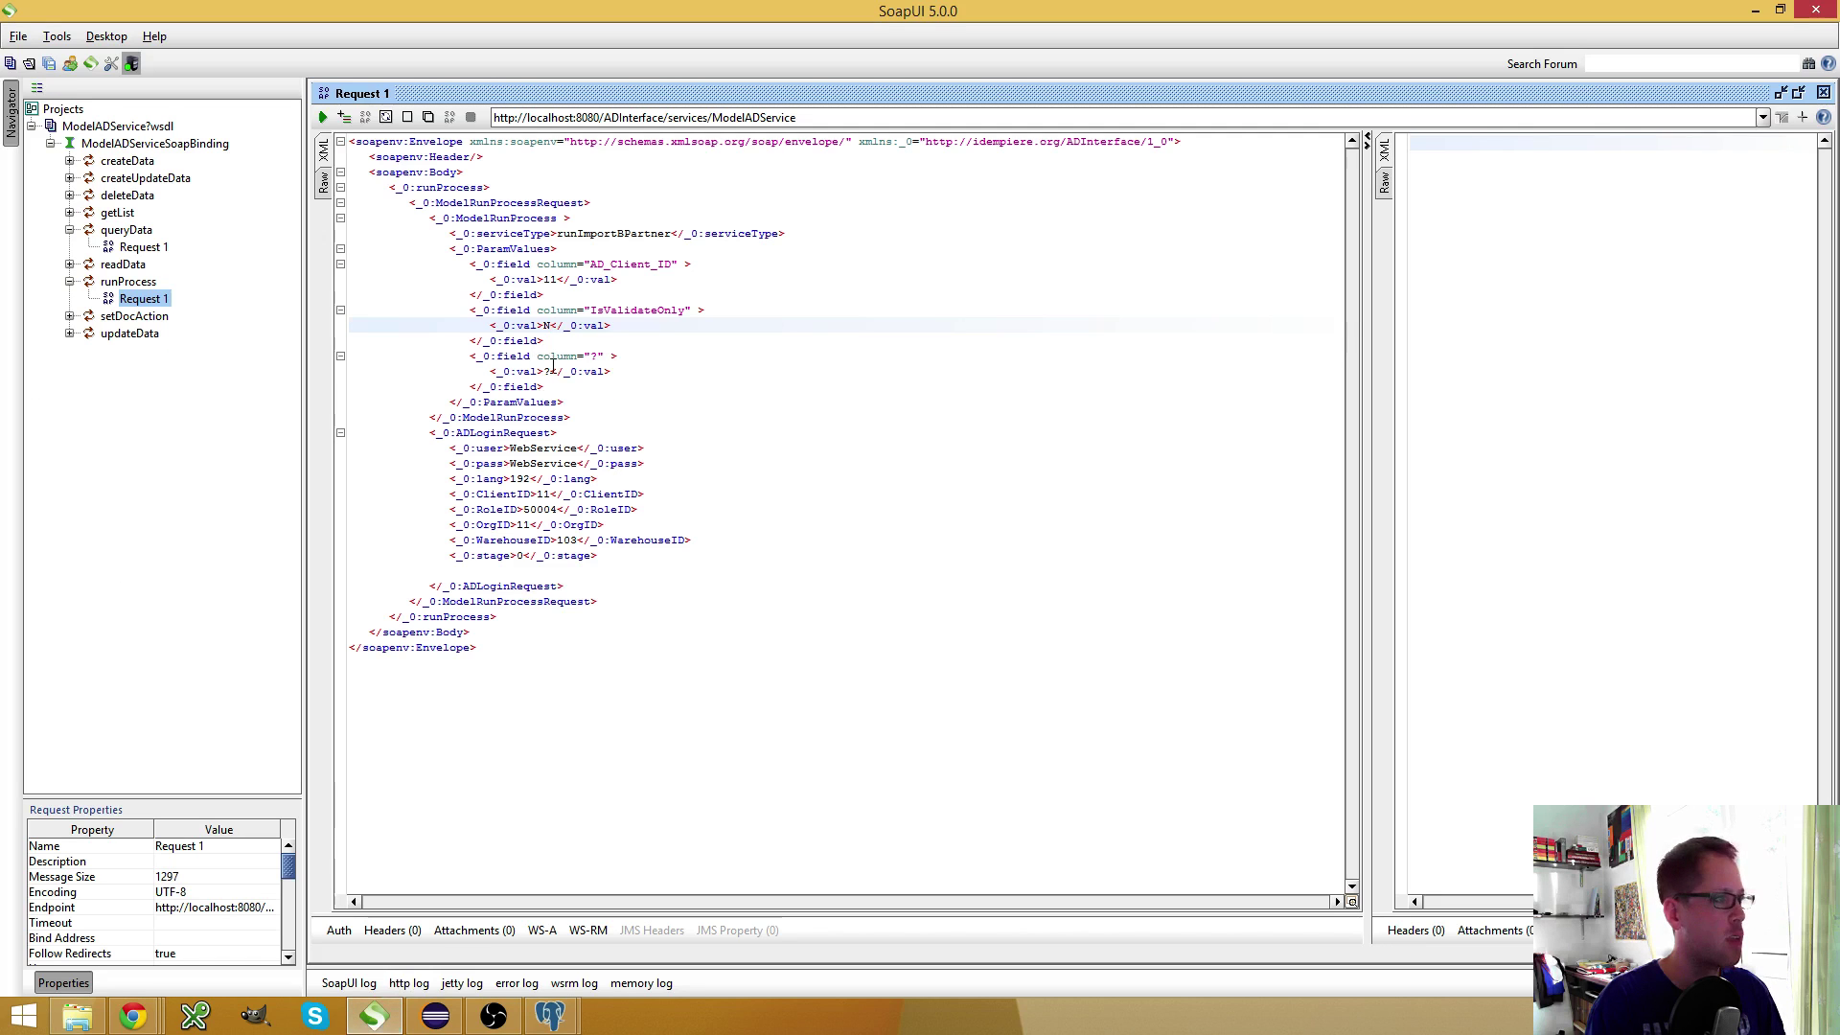
left_click(598, 355)
key("BackSpace")
key("ctrl+v")
left_click(695, 371)
key("BackSpace")
type("Y")
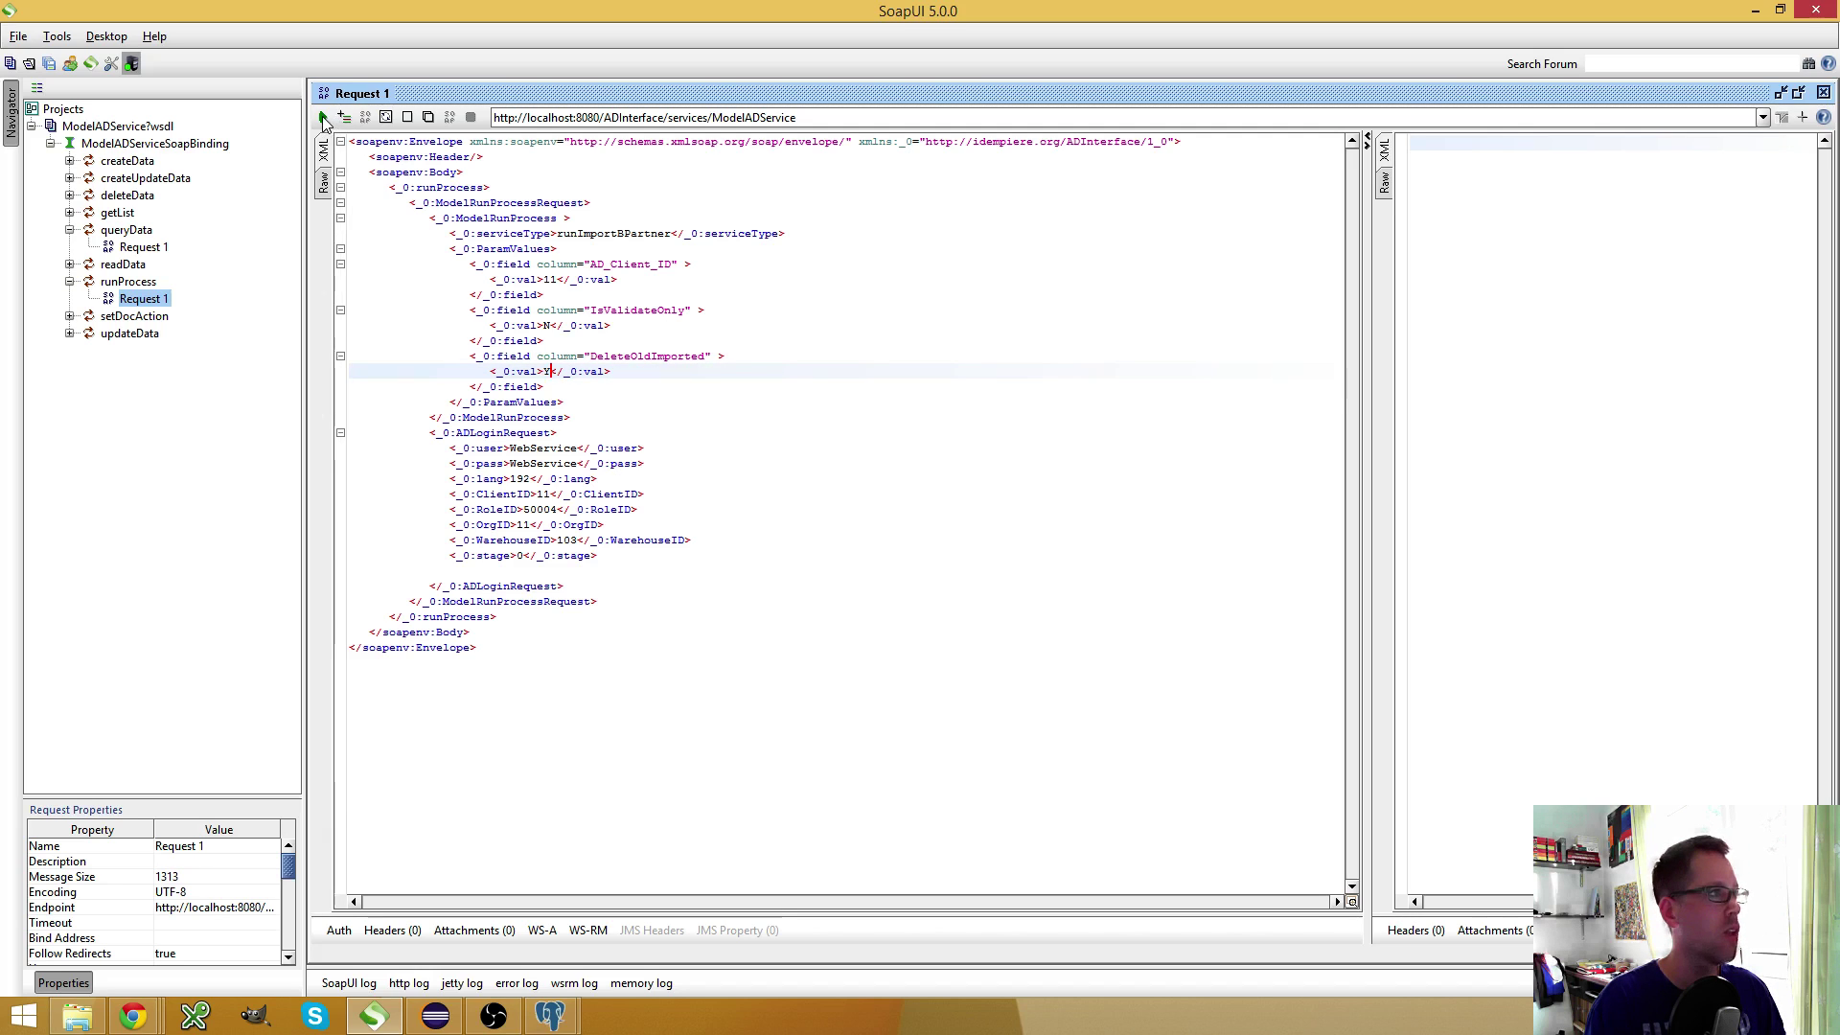
Run the runImportBPartner request and read the fault: Web Service Execution role cannot access process 194
left_click(324, 117)
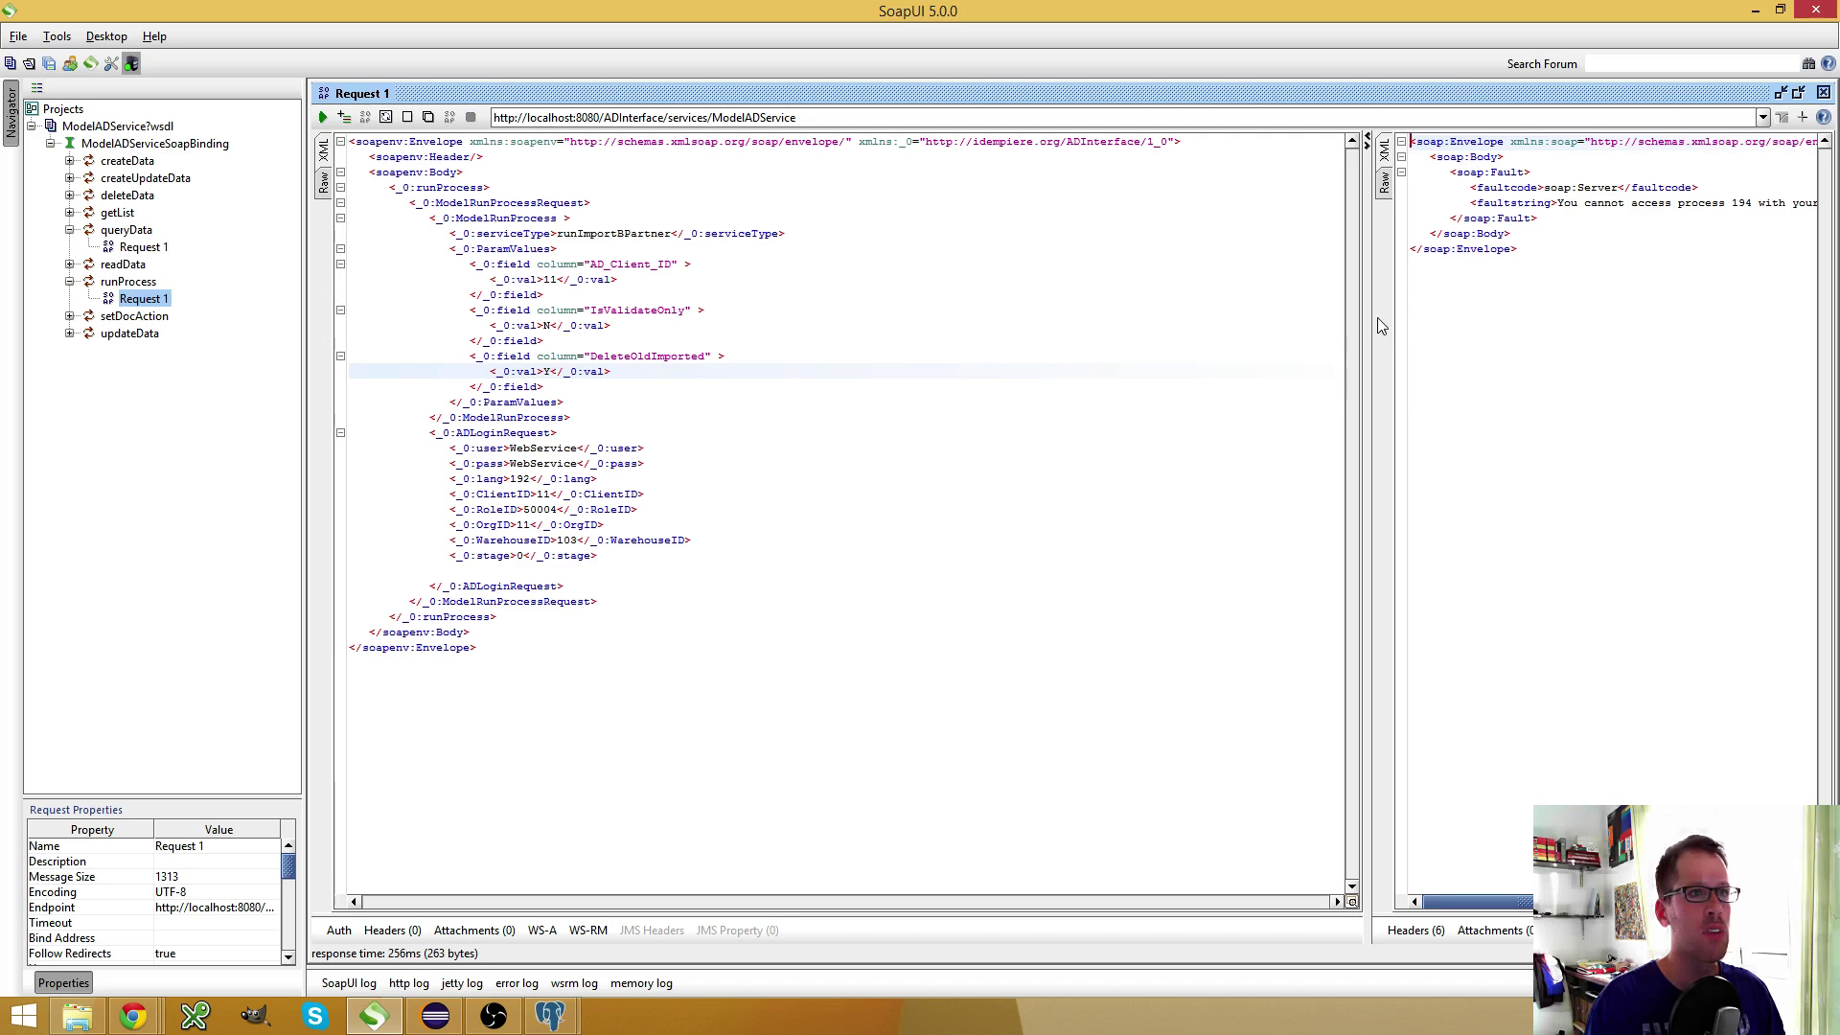
left_click_drag(1372, 321, 1035, 321)
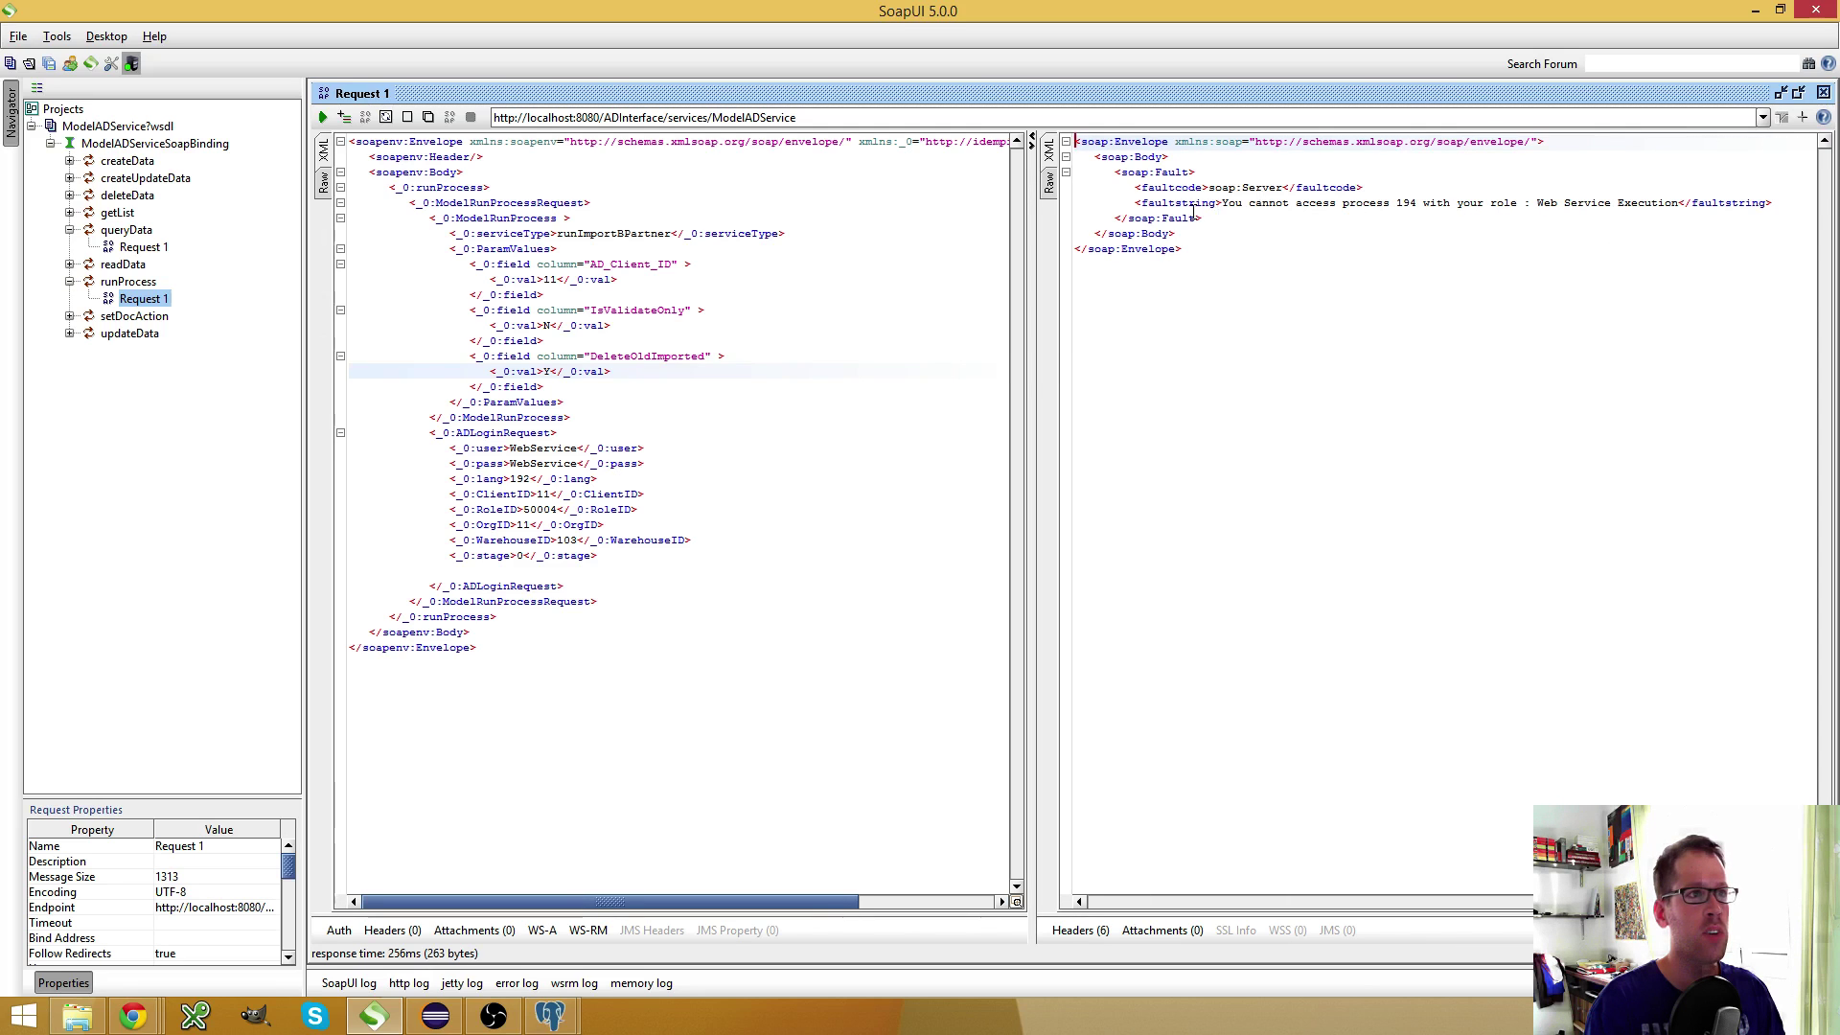
left_click_drag(1219, 202, 1661, 200)
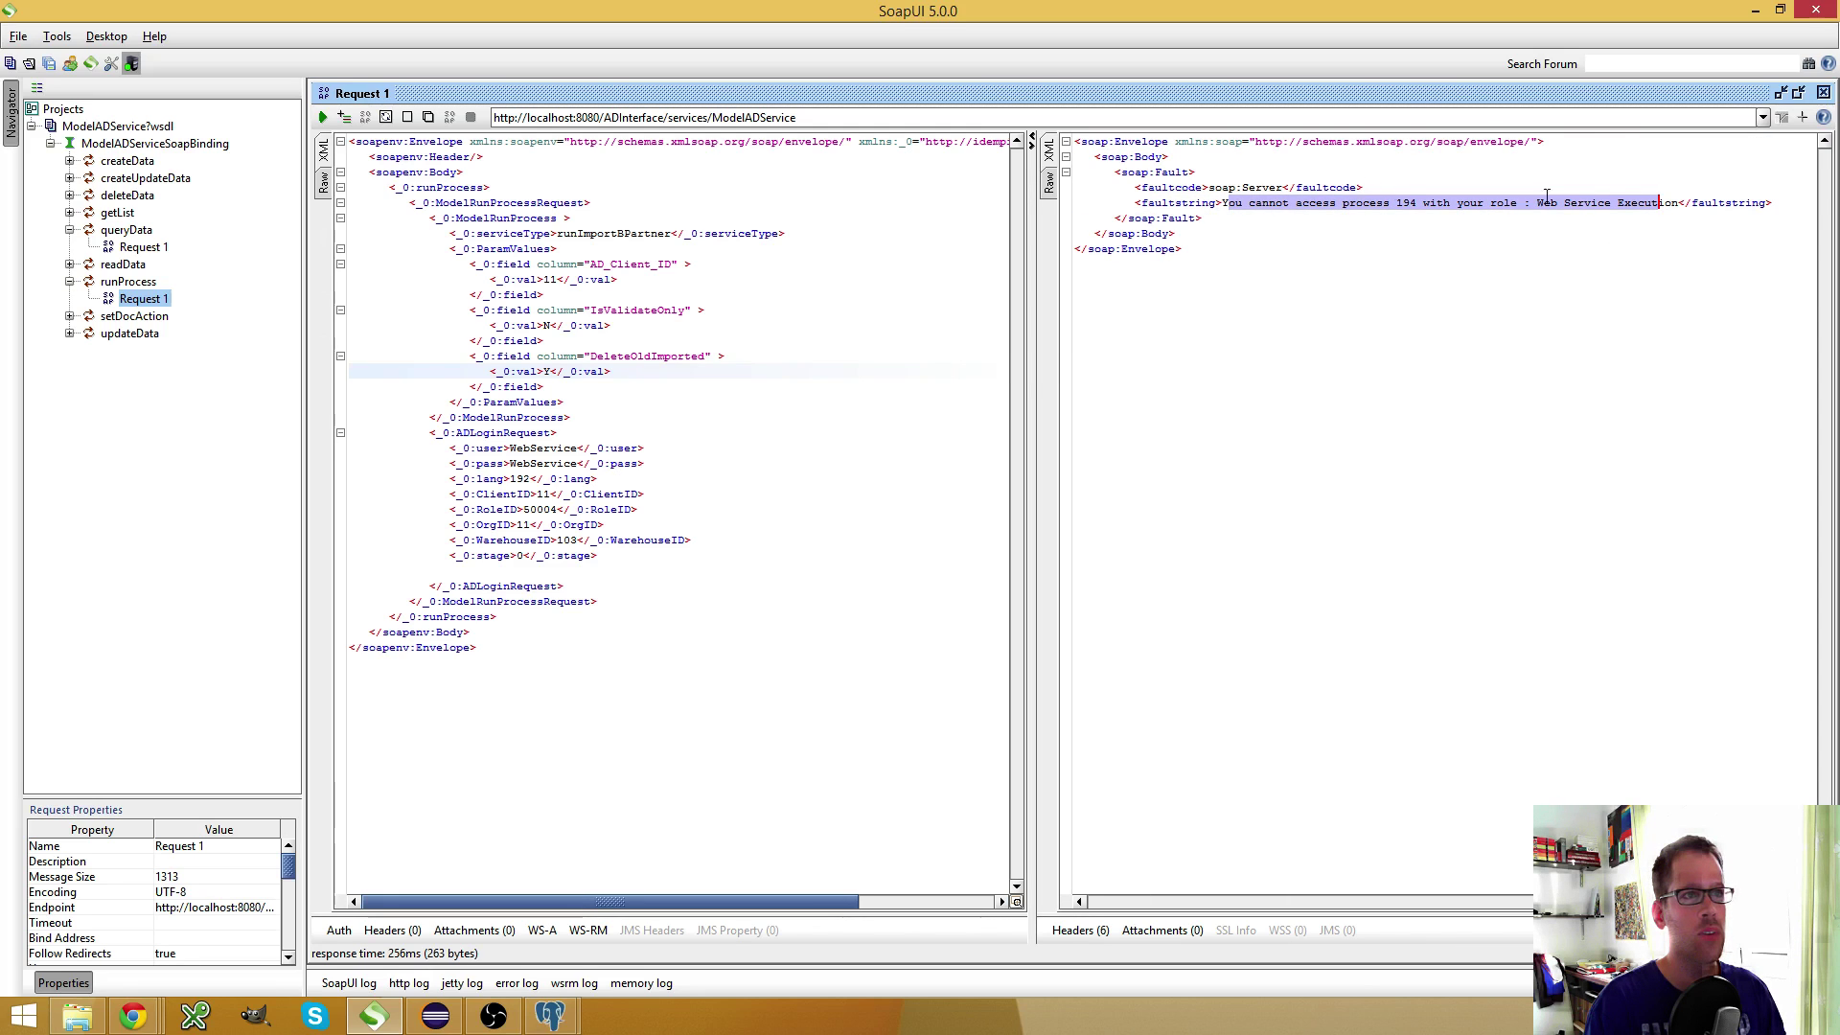
Switch to iDempiere and open the Role window via the menu search 'Role'
mouse_move(133, 1016)
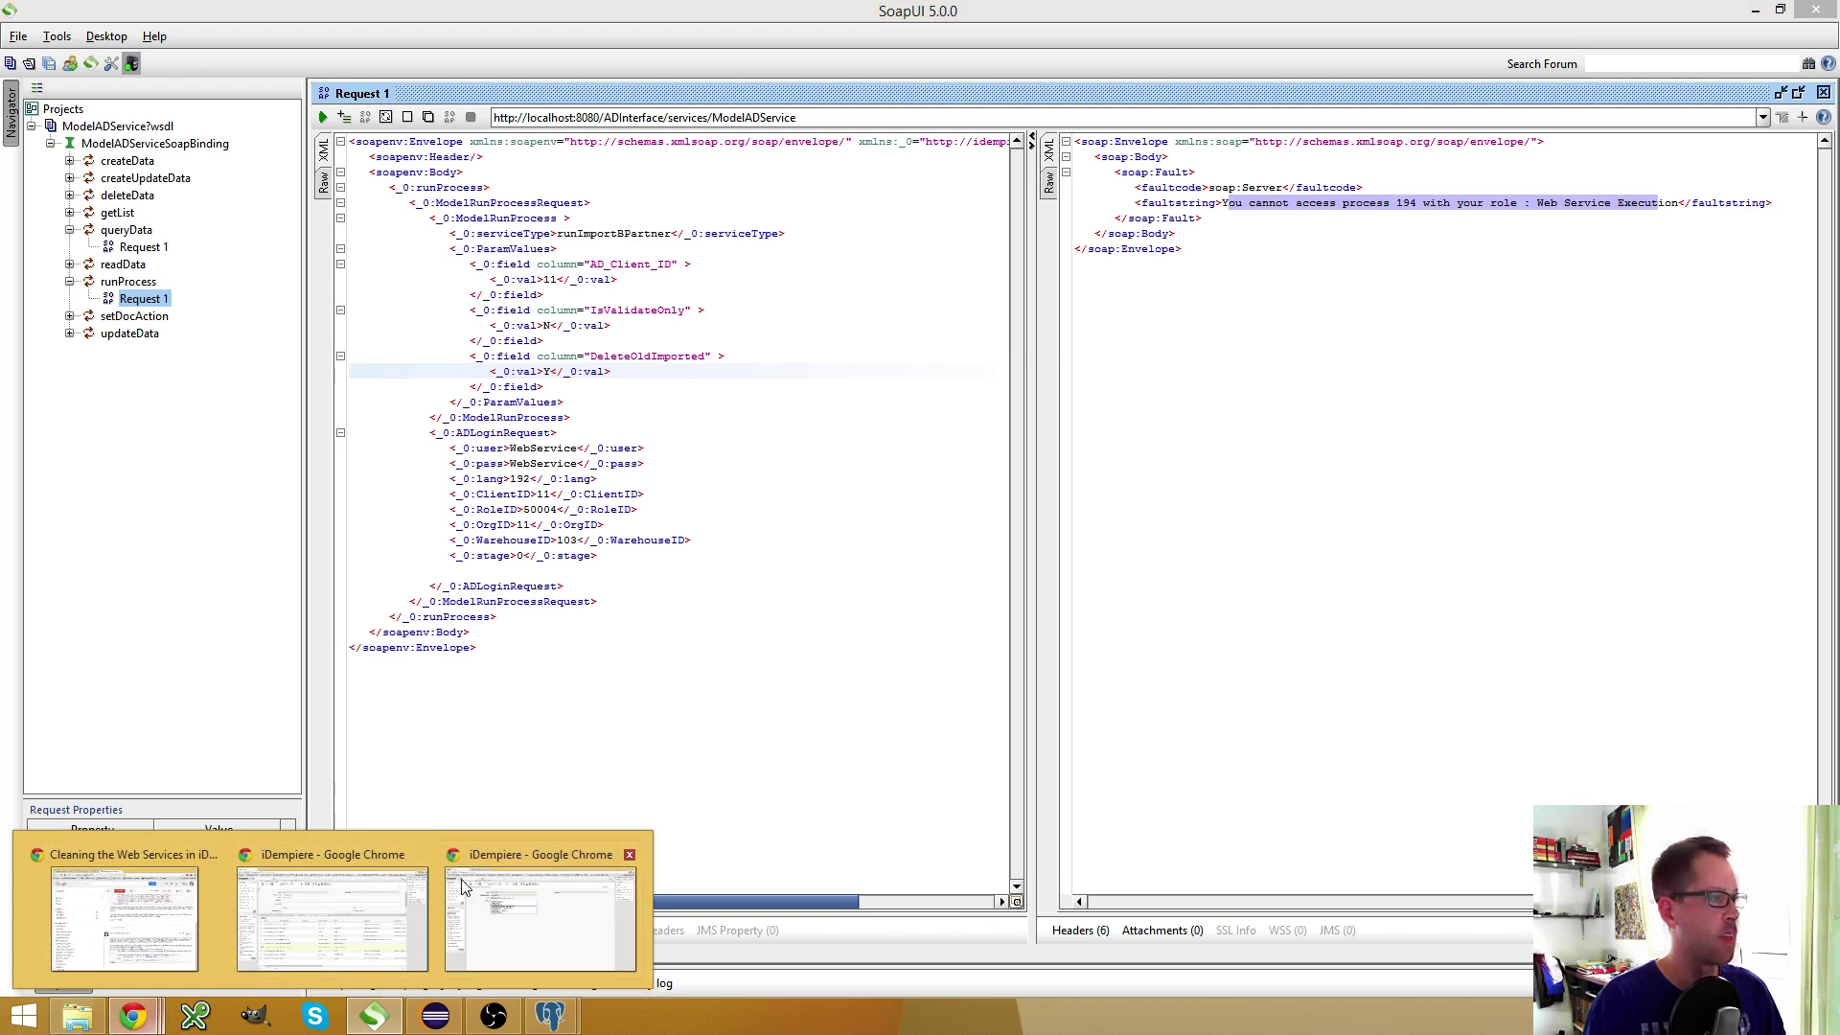
left_click(534, 912)
left_click(1068, 404)
left_click(195, 102)
type("Role")
left_click(239, 127)
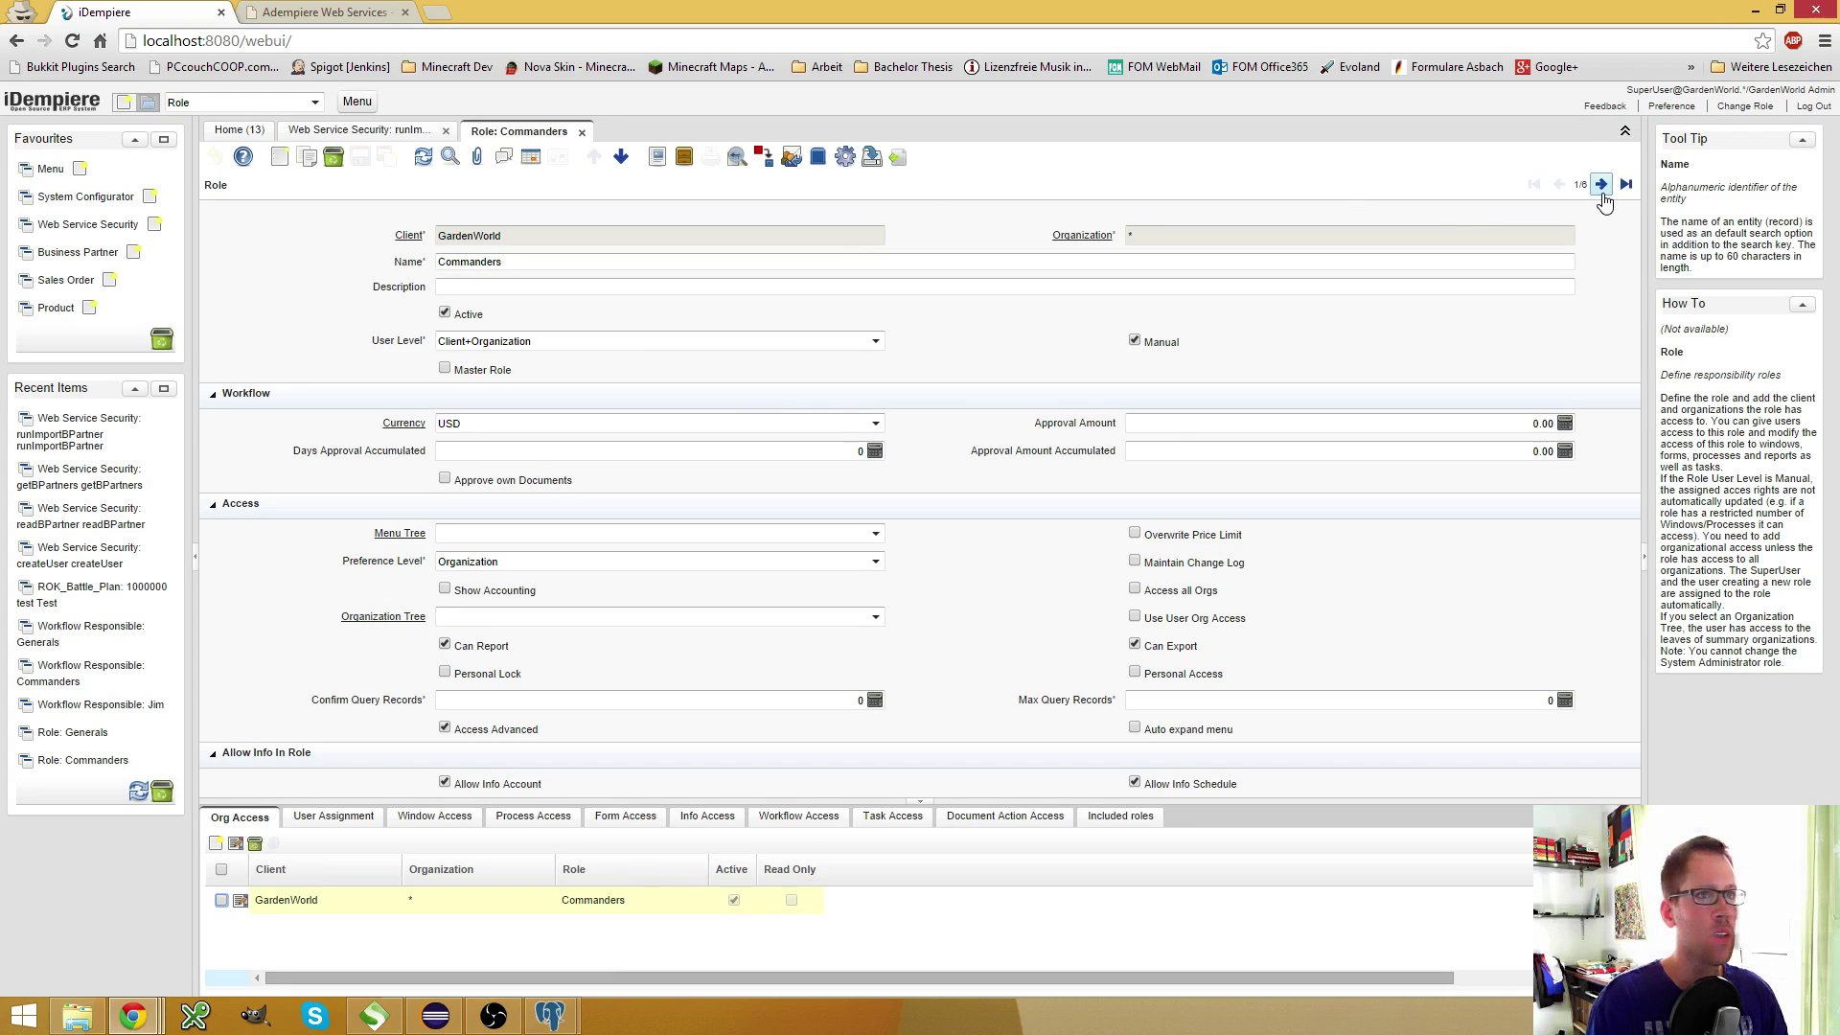
Go to the Web Service Execution role and show its Process Access entries
left_click(1601, 185)
left_click(1601, 185)
left_click(1602, 185)
left_click(1601, 185)
left_click(1602, 186)
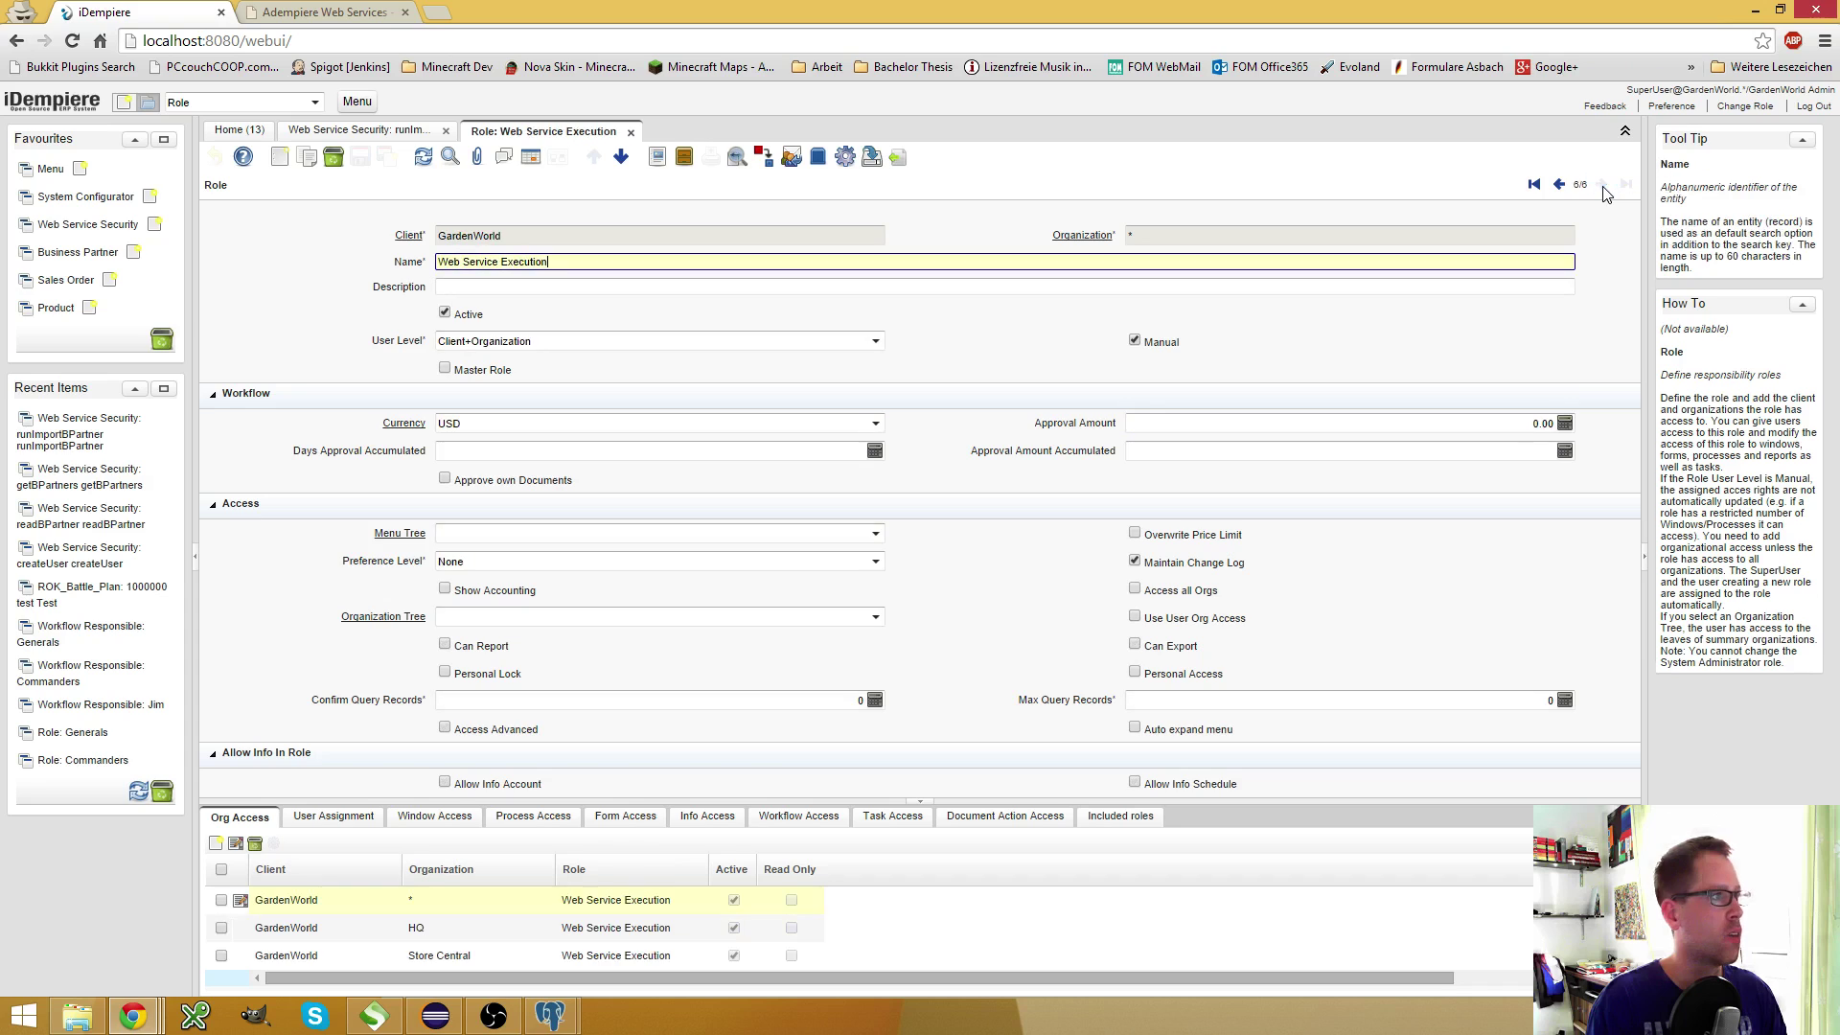
left_click(543, 821)
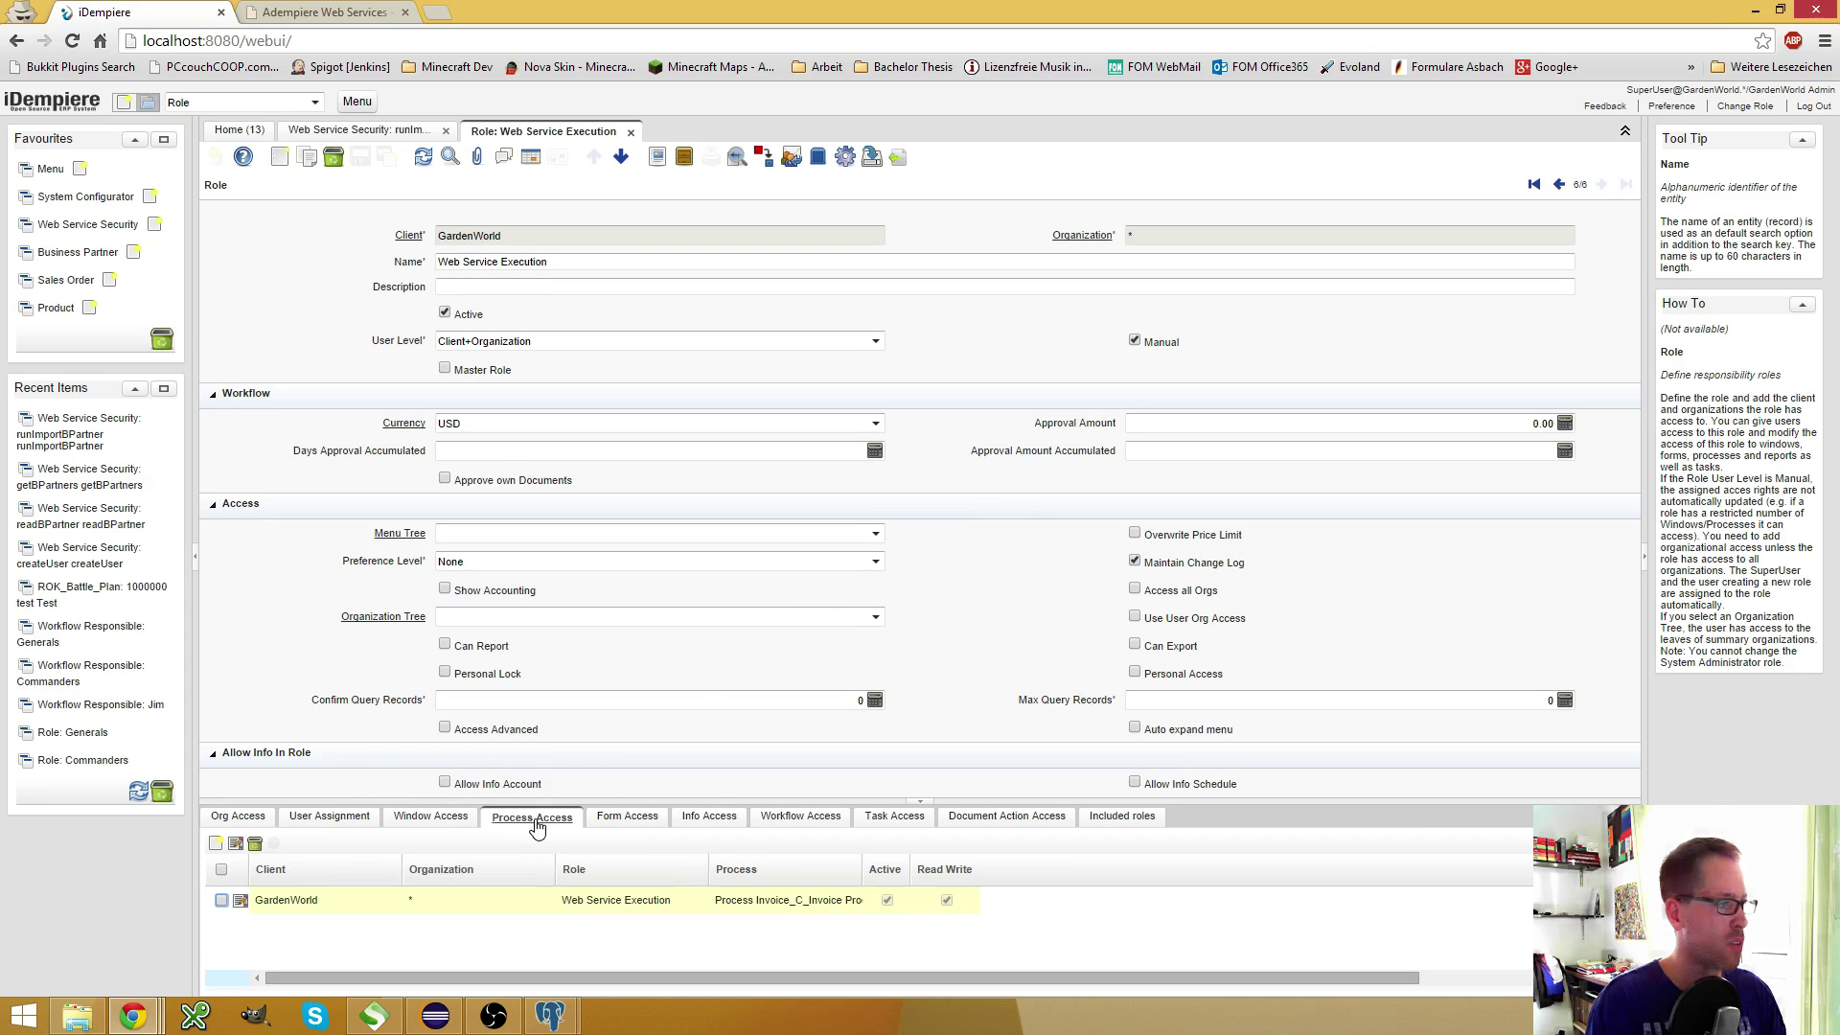
left_click(534, 821)
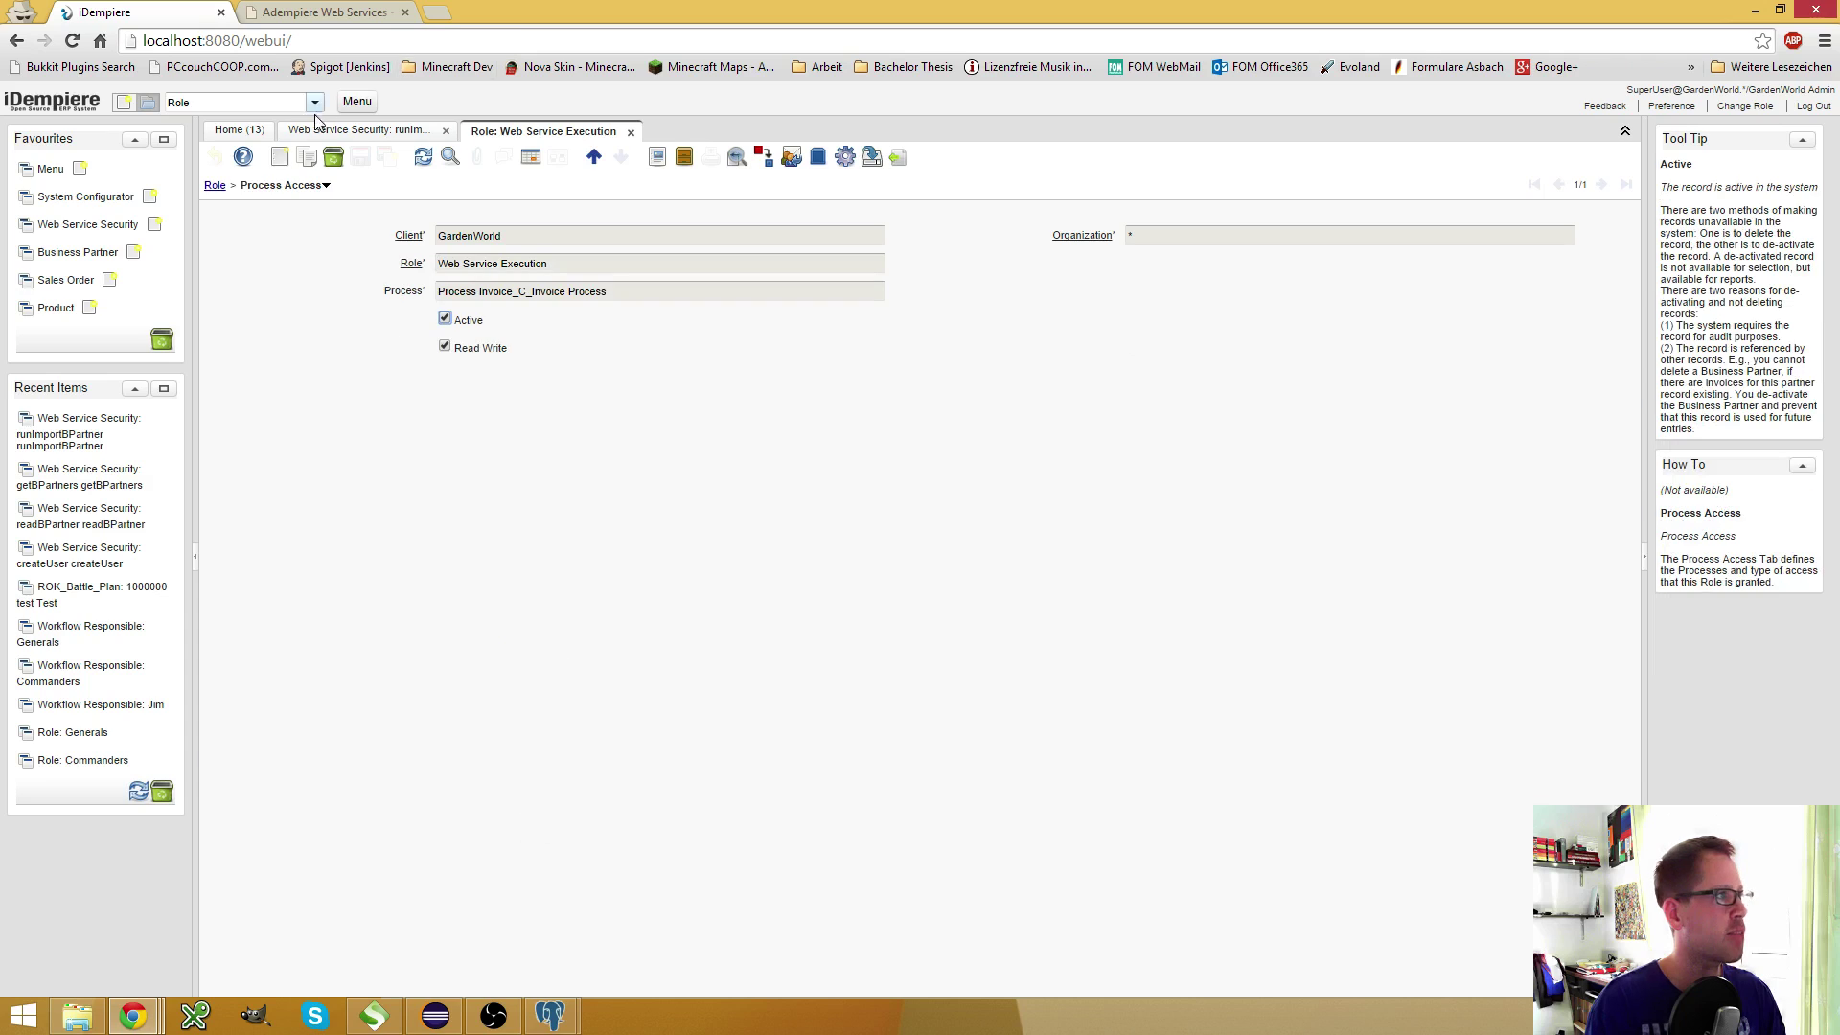
Add Read Write access to Import Business Partners_Import_BPartner, save, and resend the SoapUI request
left_click(279, 156)
left_click(874, 292)
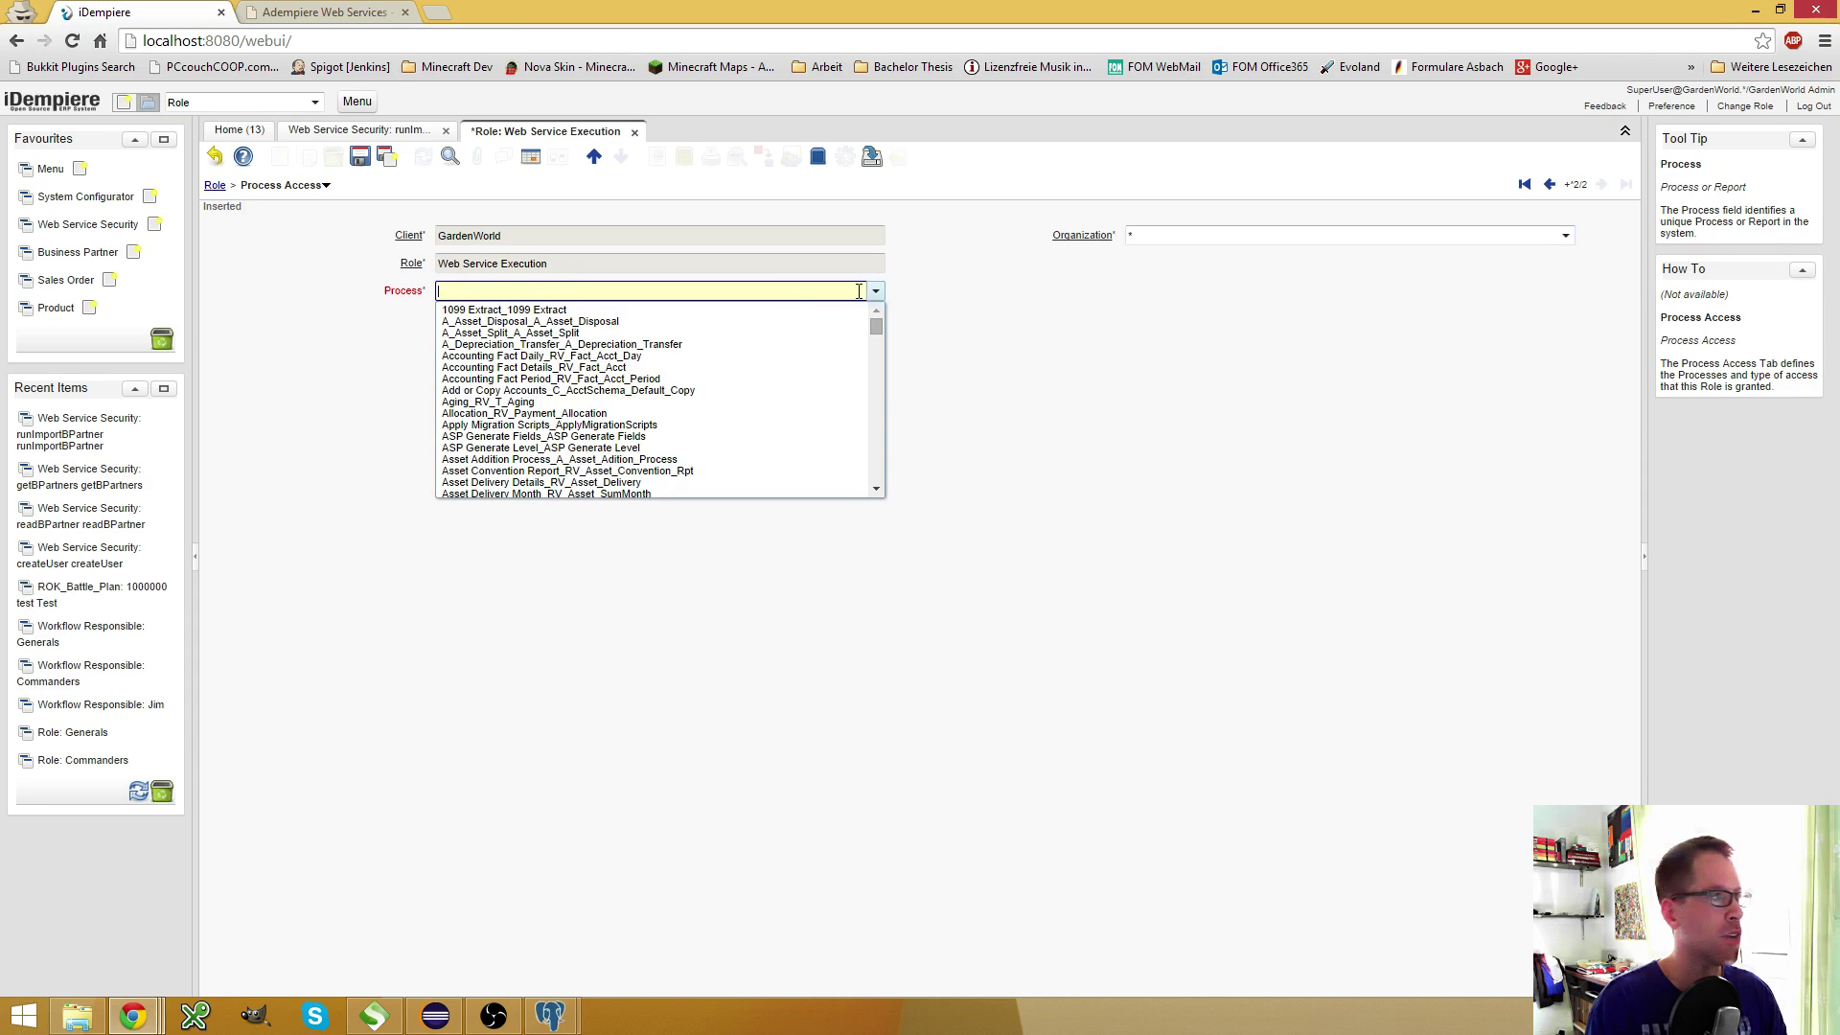
type("Im")
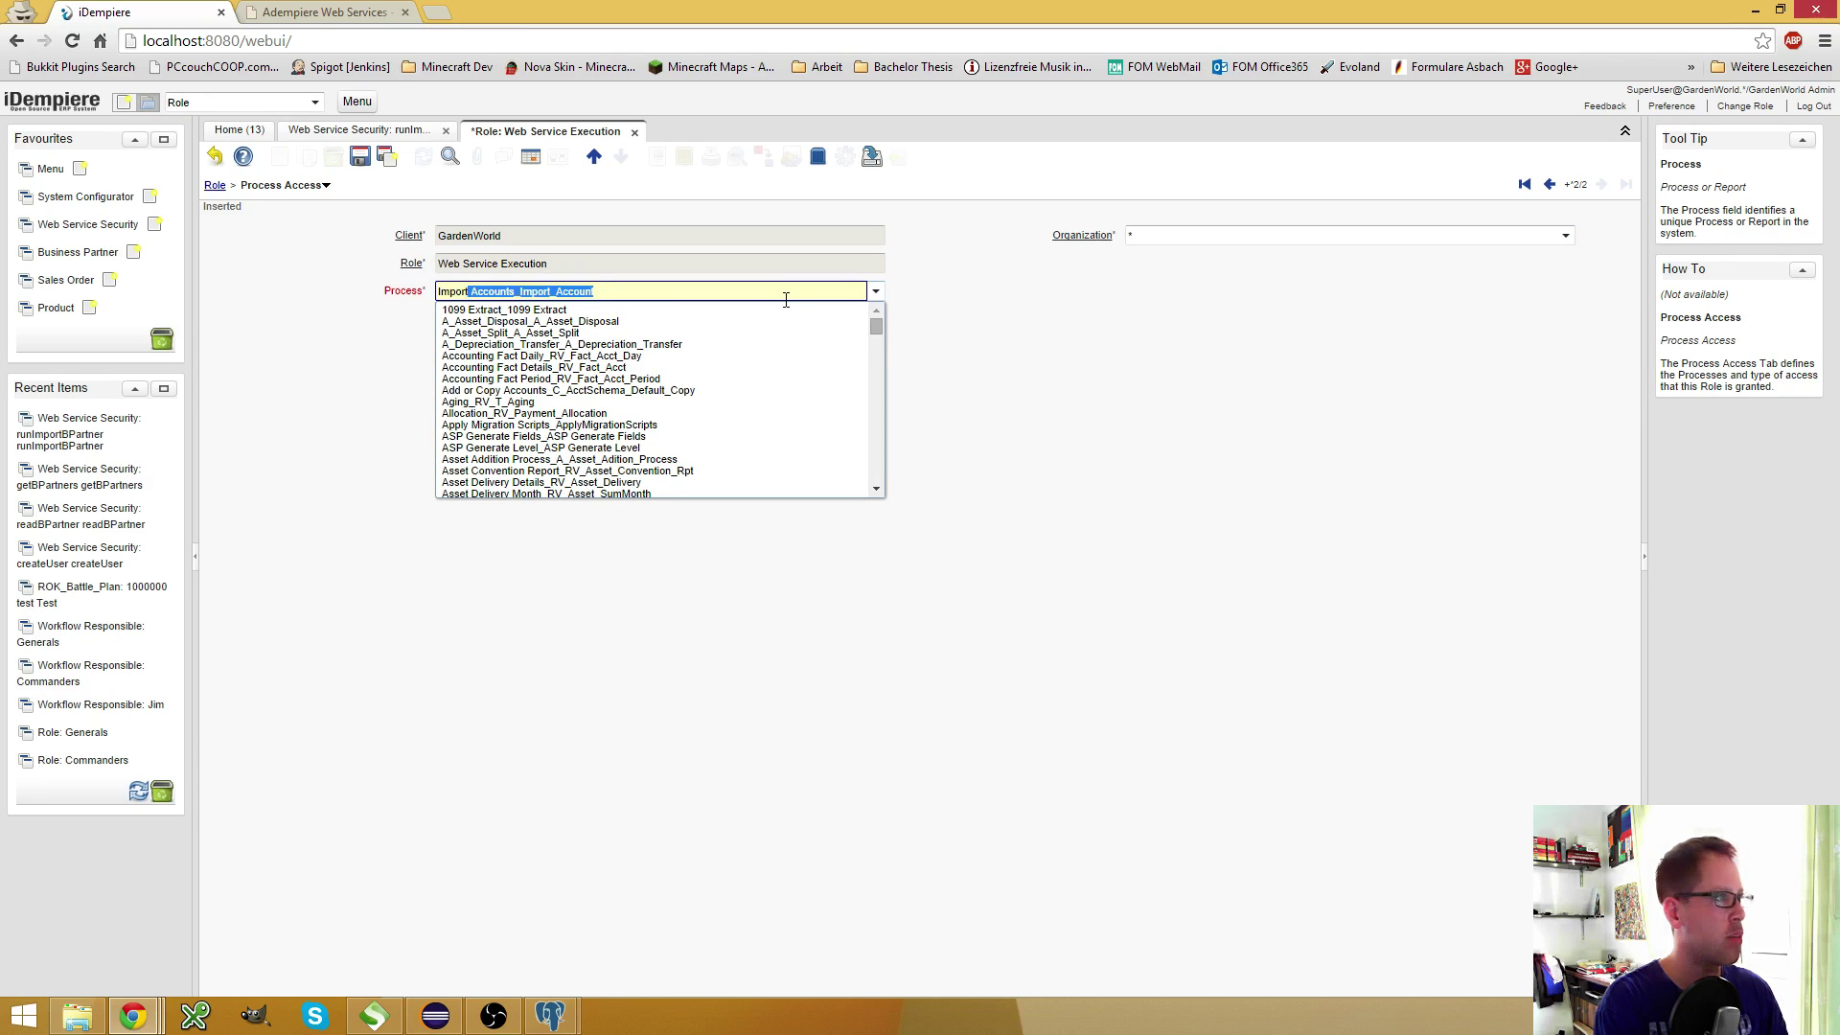
type("por")
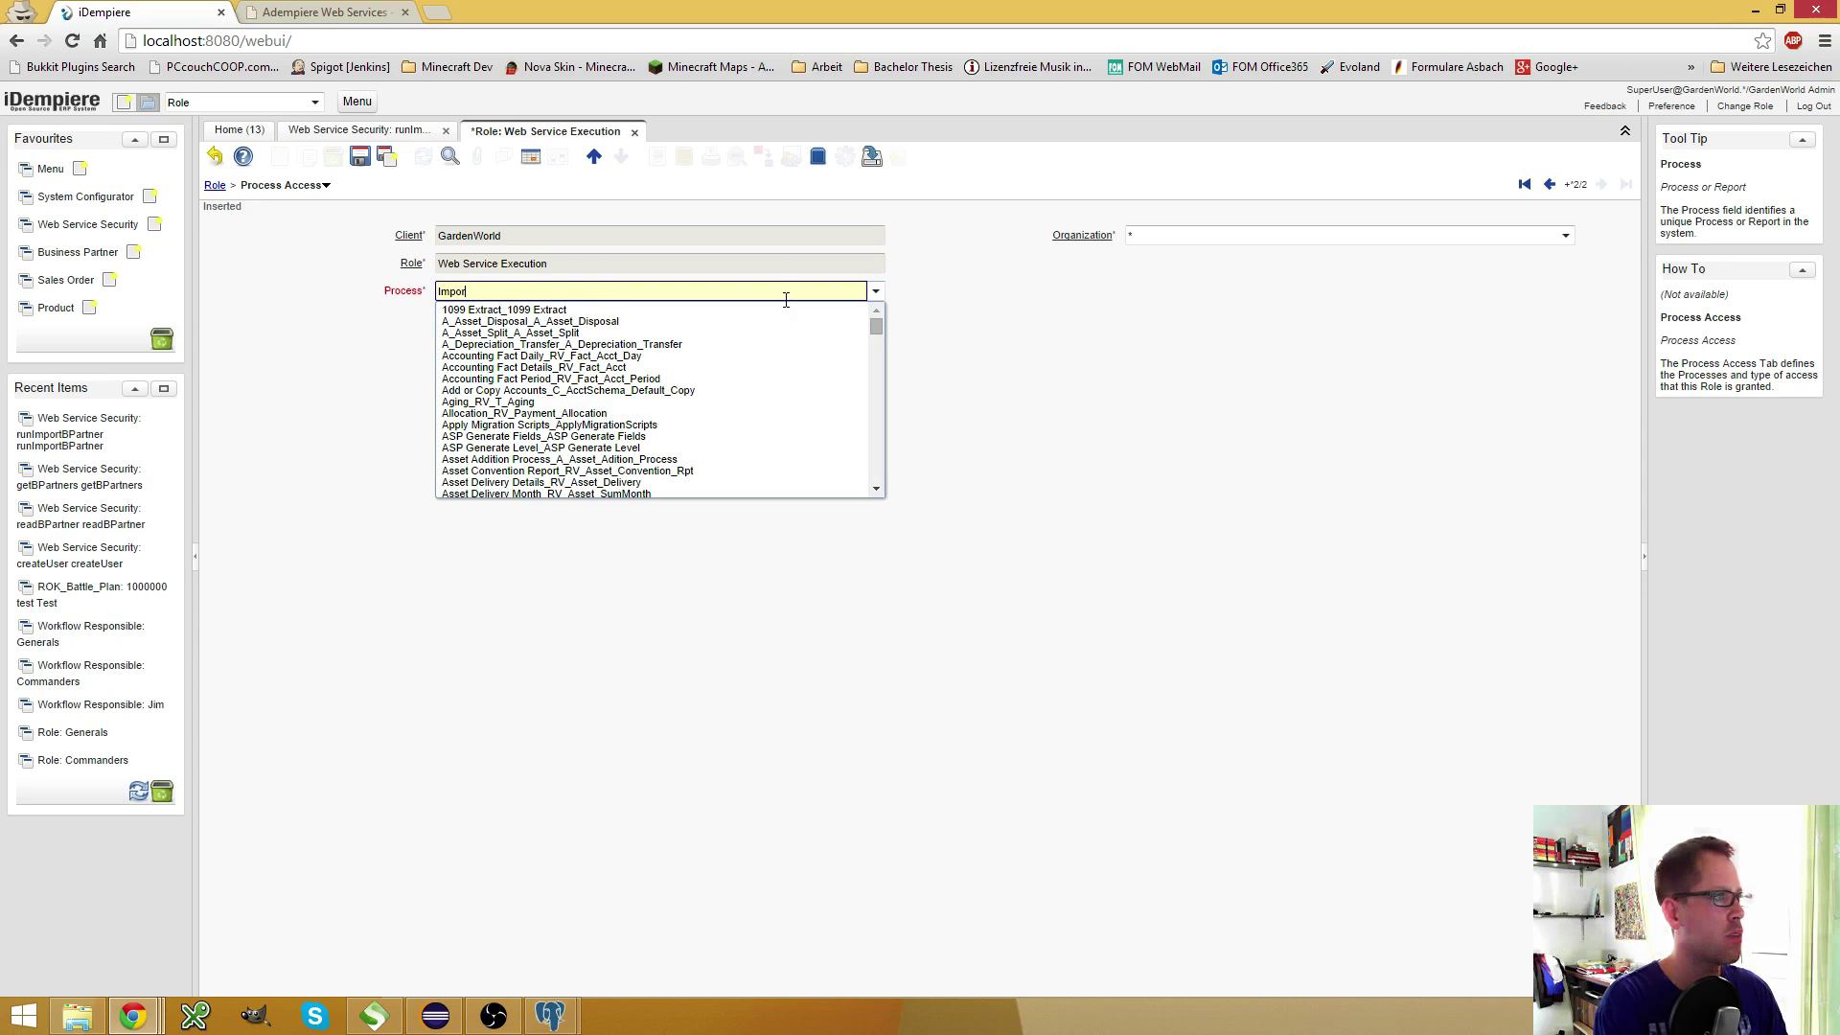
type("t_Bt")
type(" Bp")
type("u")
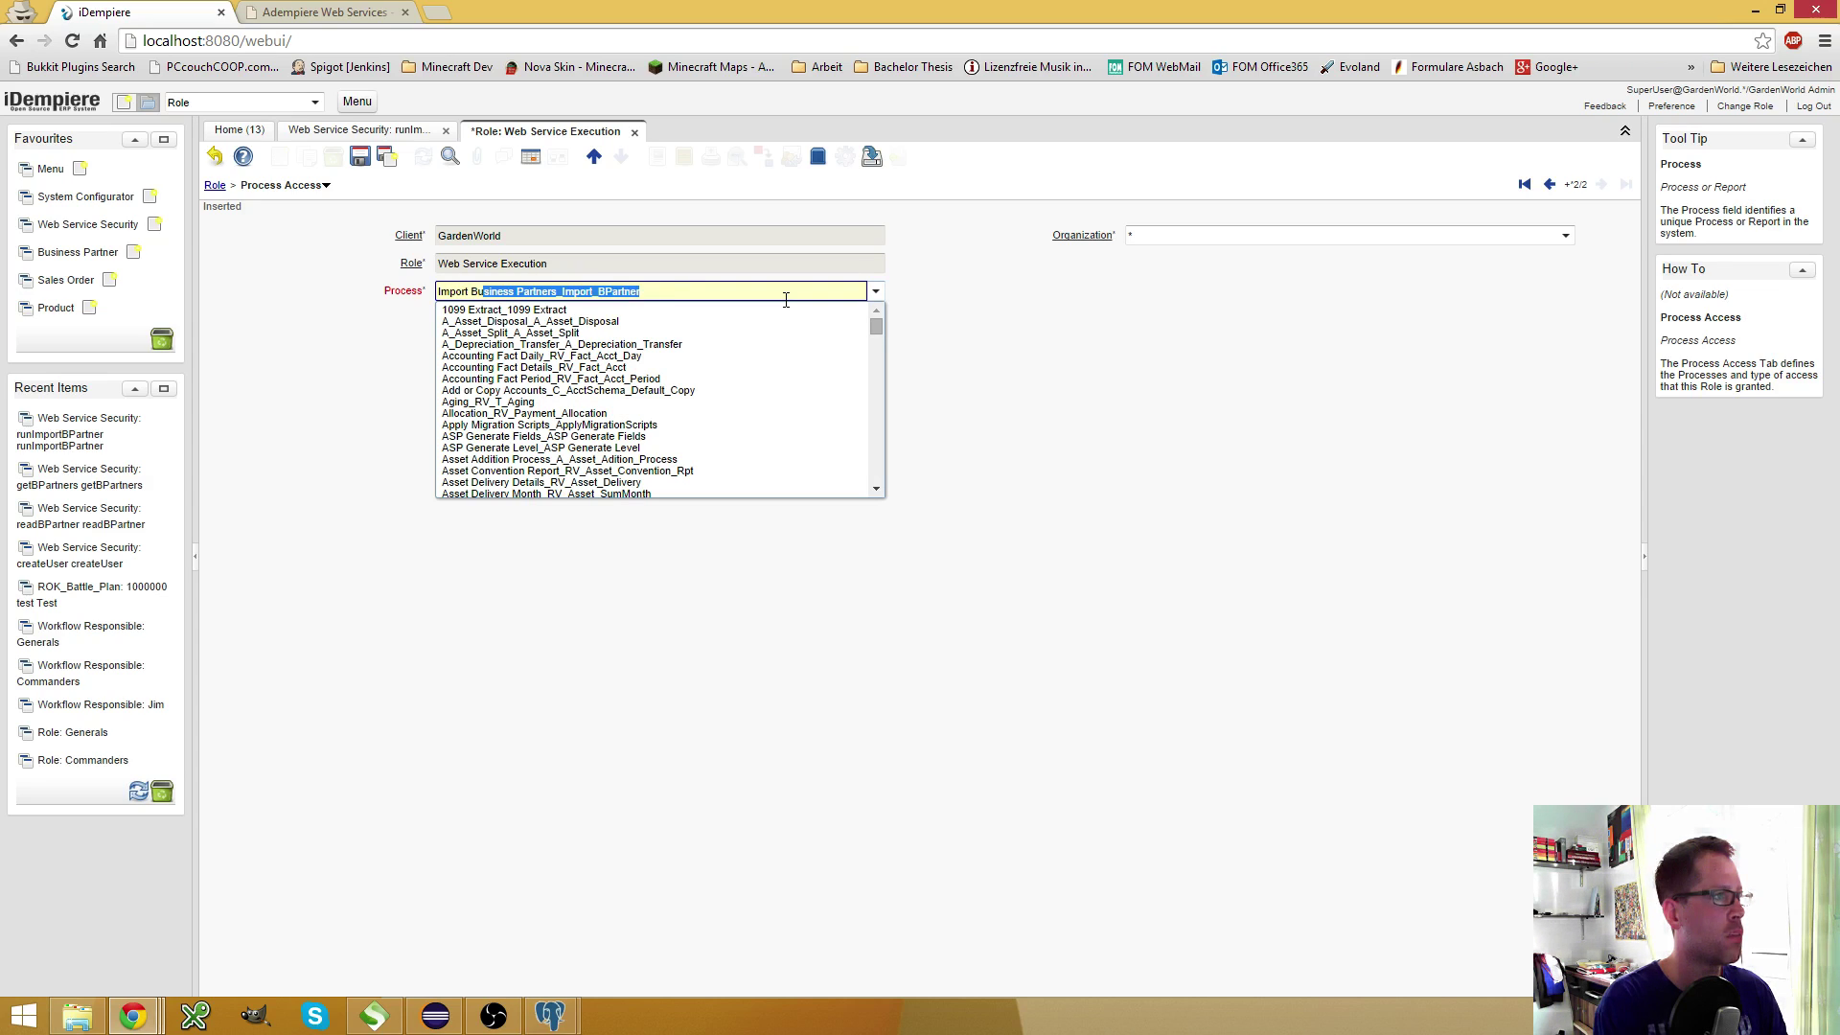
key("Return")
left_click(444, 347)
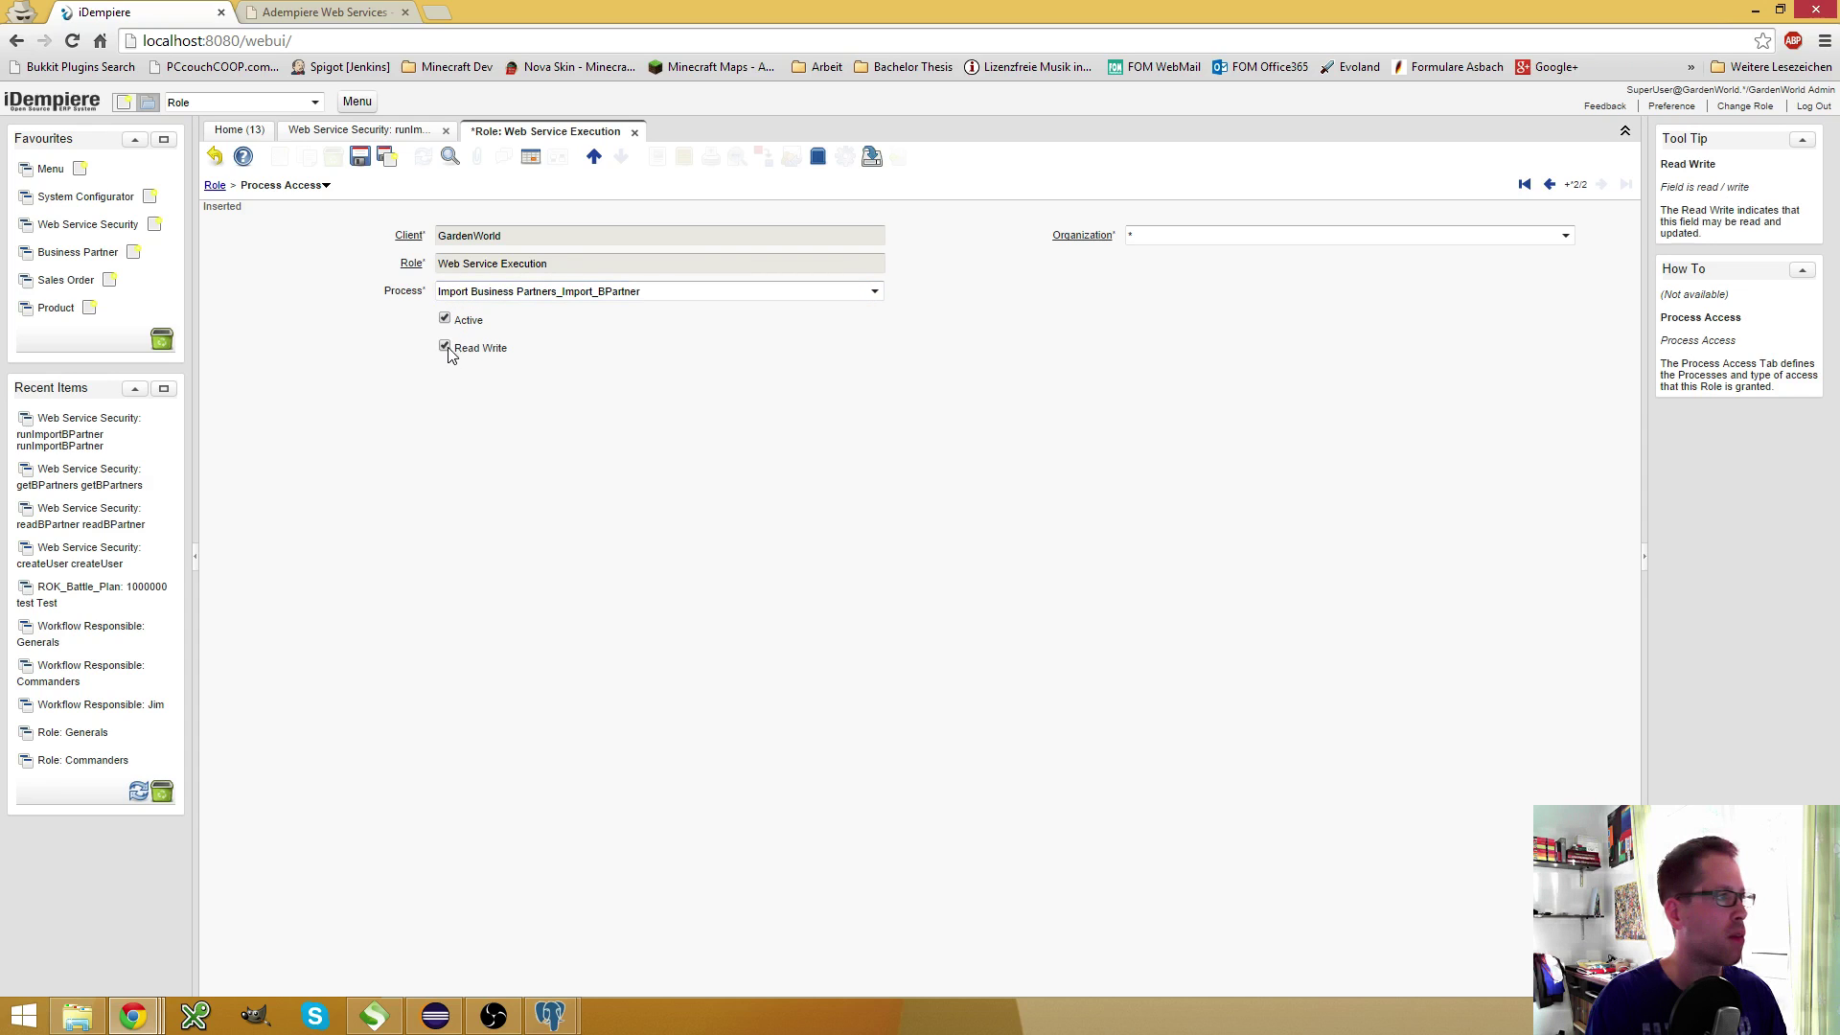
left_click(360, 156)
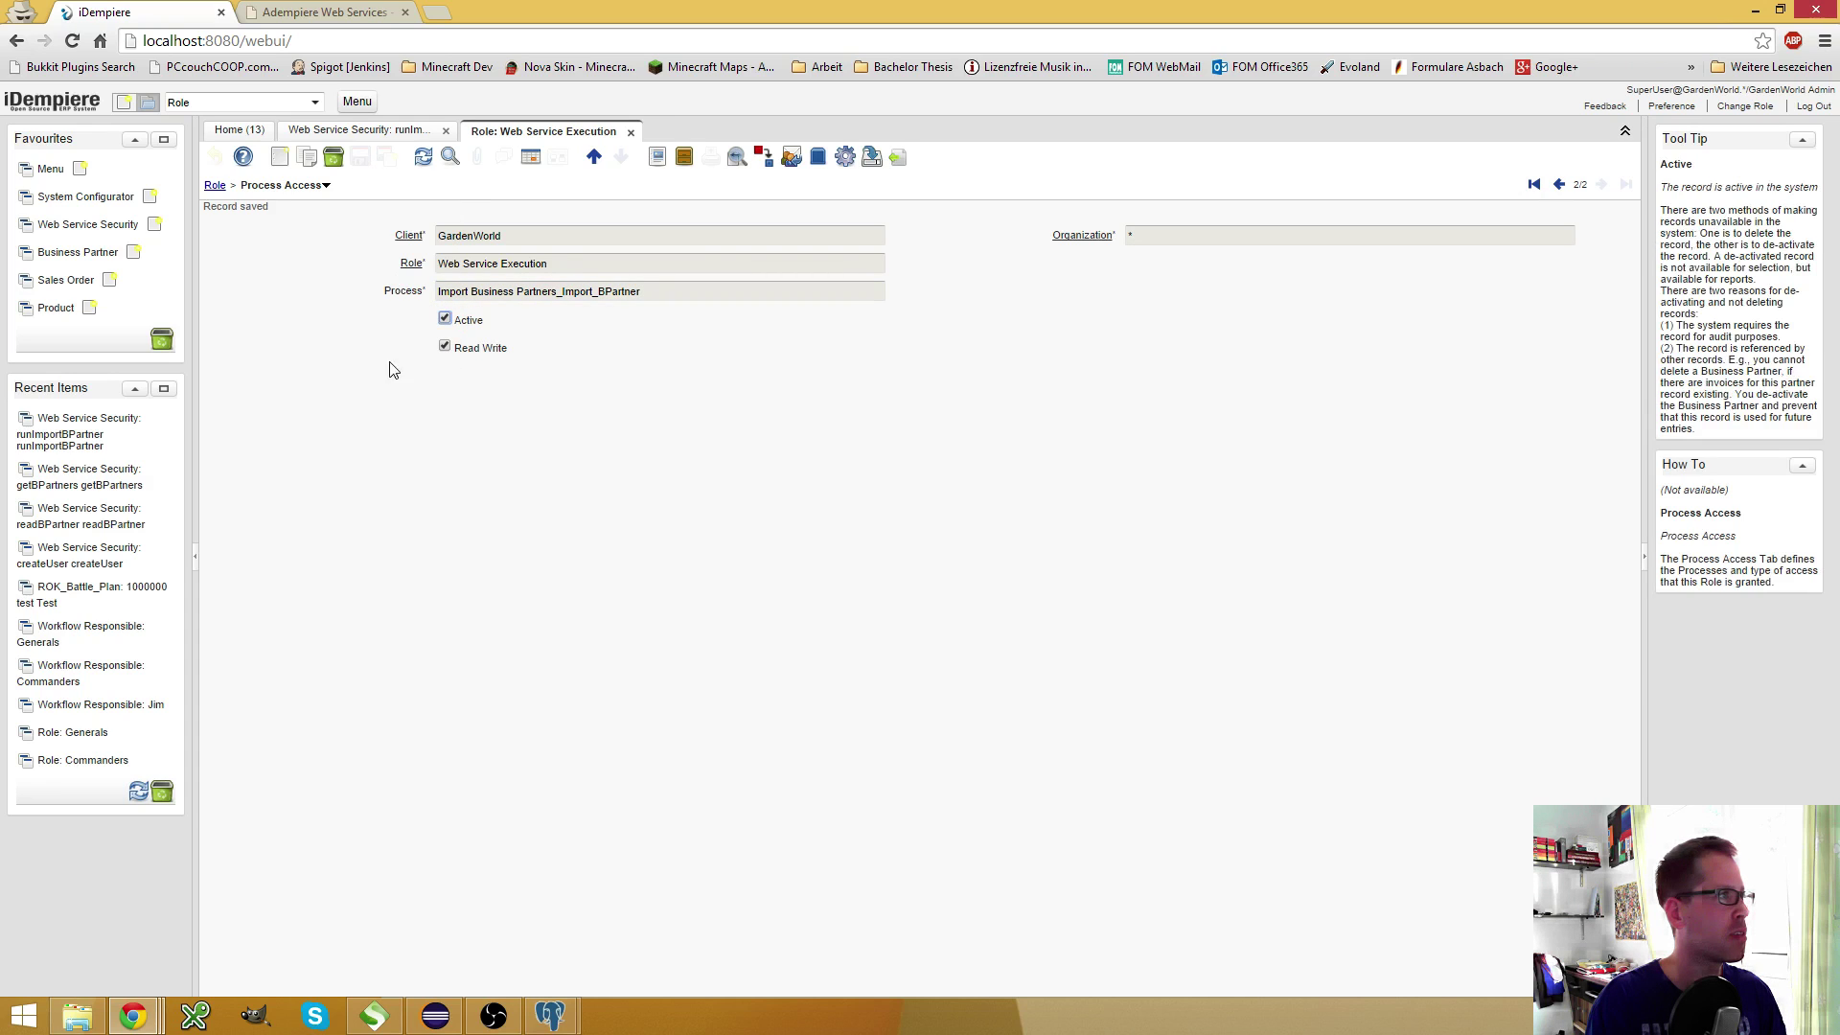
left_click(372, 1014)
left_click(324, 117)
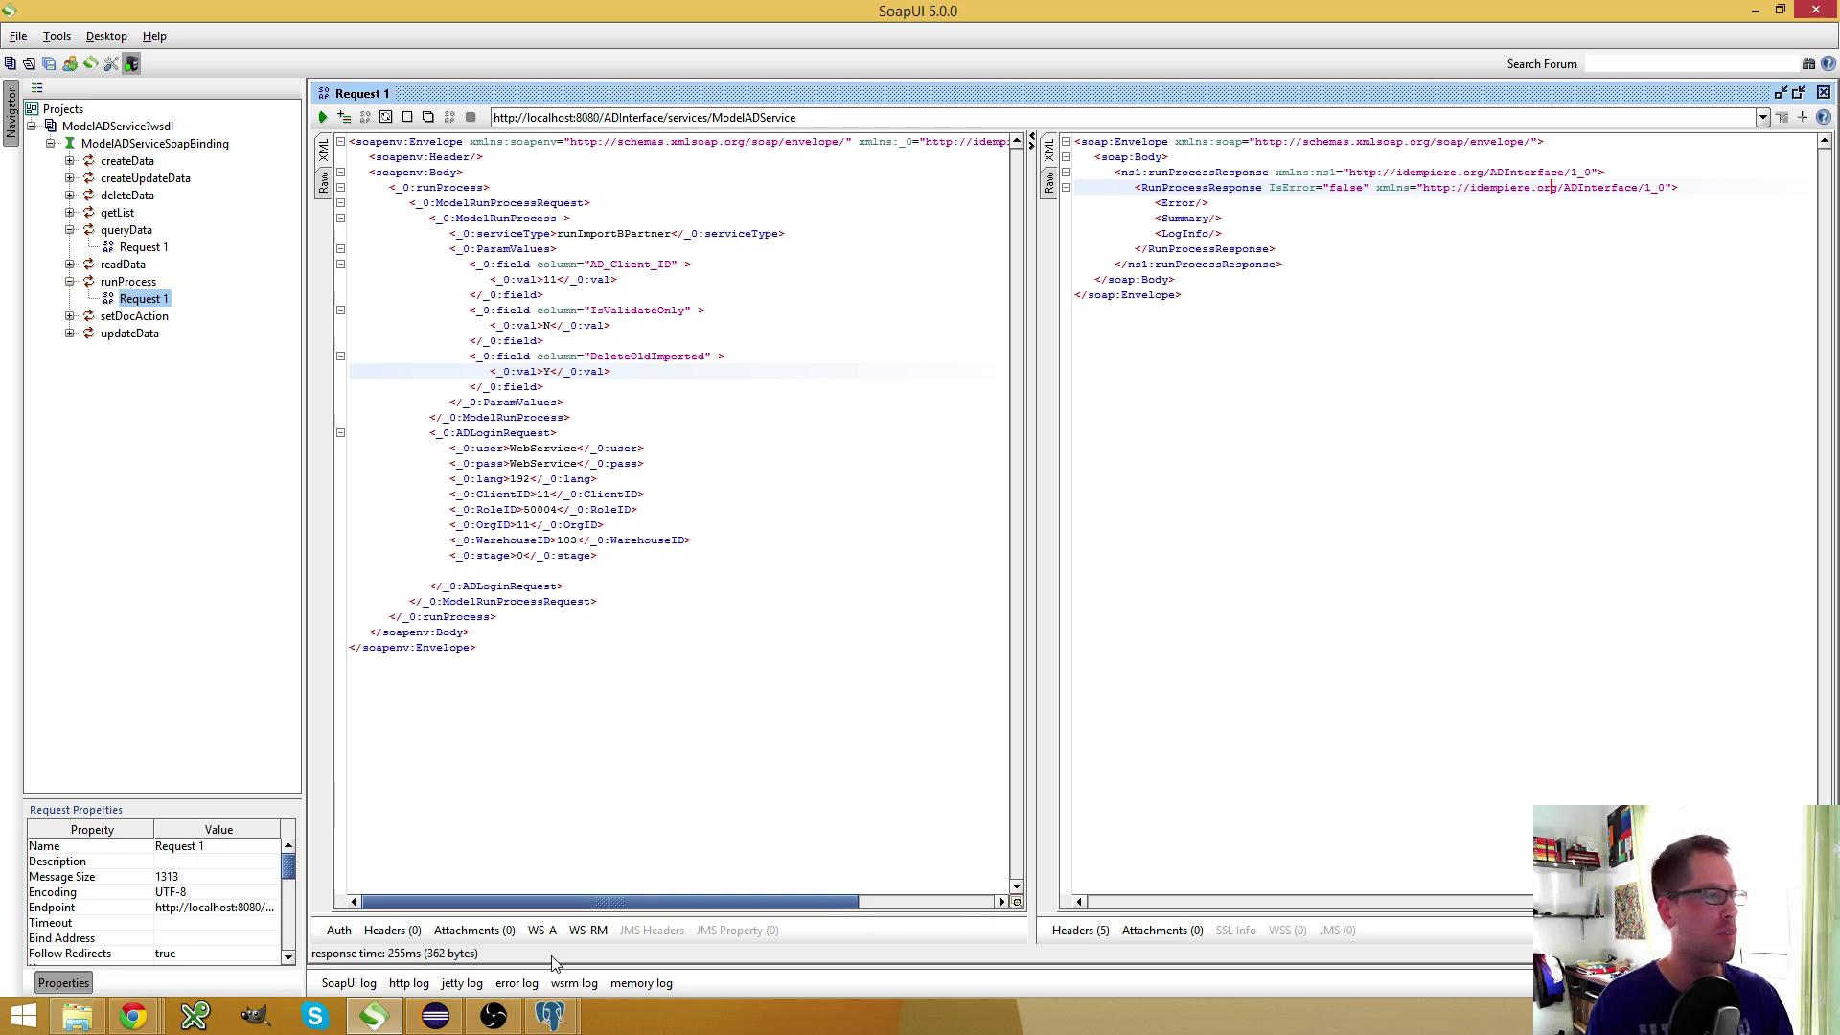
Minimize SoapUI after confirming IsError="false" to return to the iDempiere role page
left_click(374, 1016)
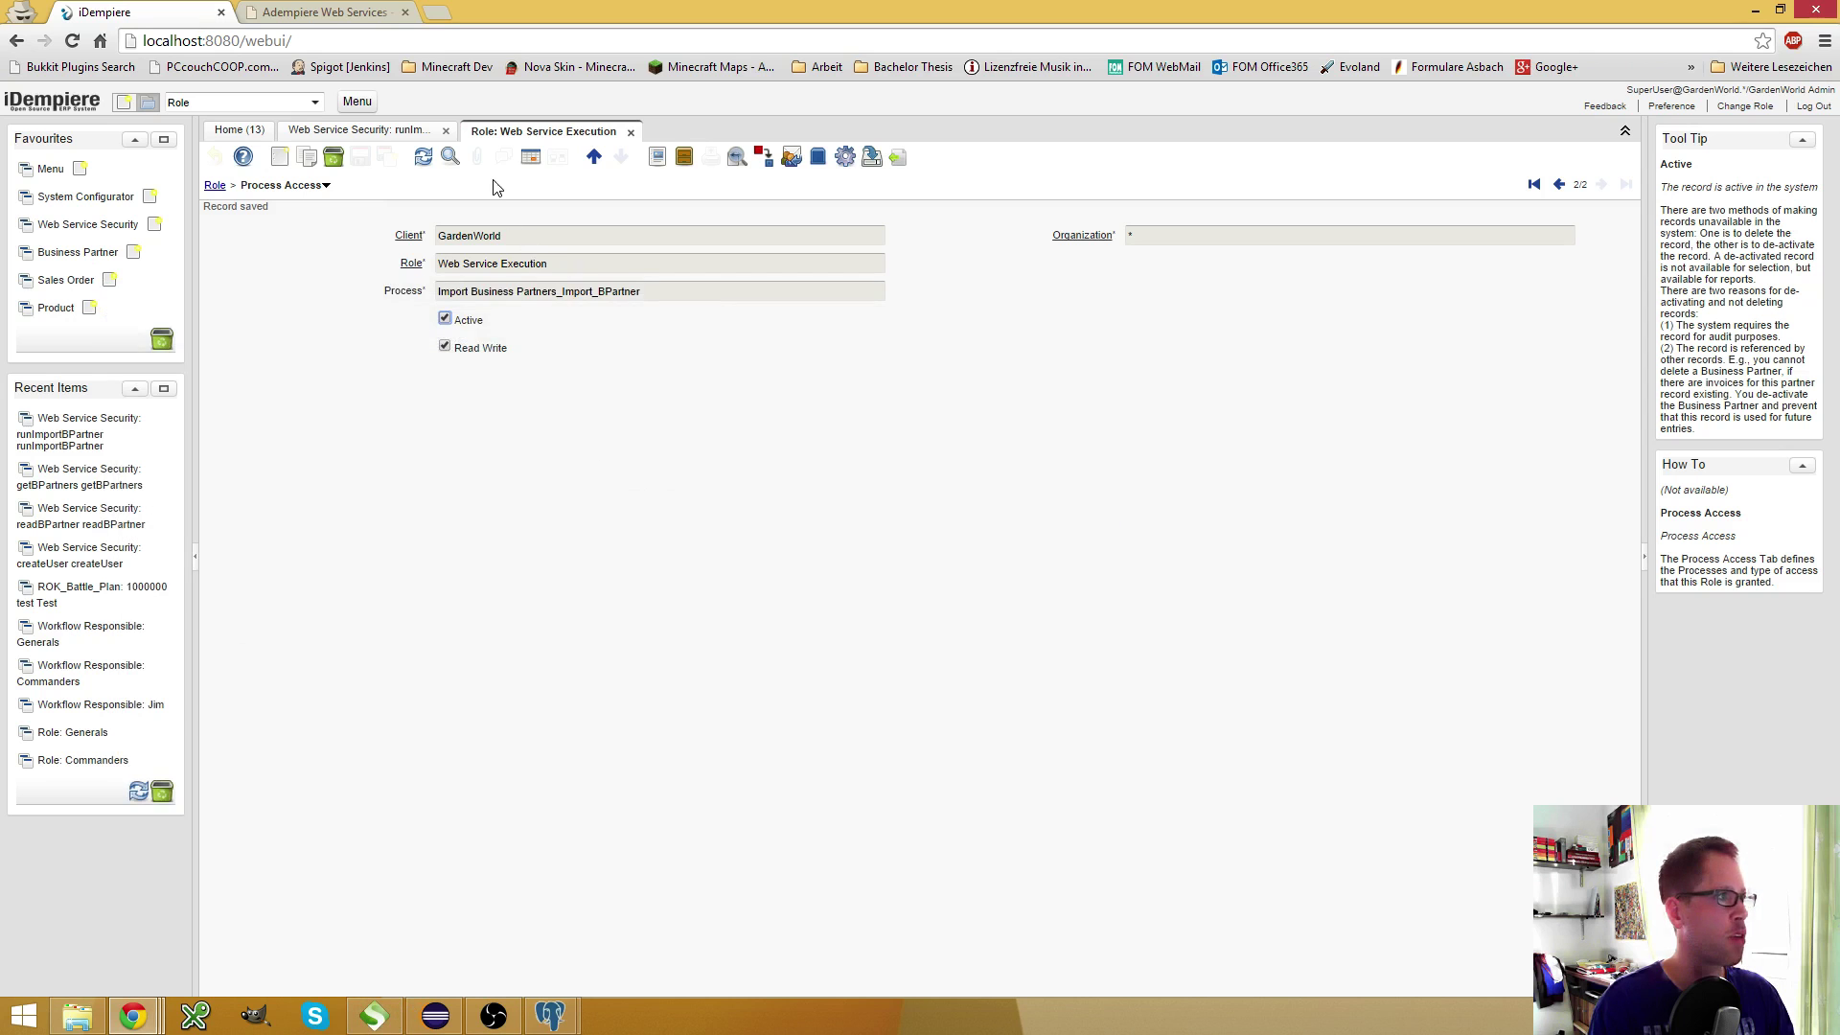
Return to the runImportBPartner web service type and list its Web Service Field Input entries
left_click(385, 137)
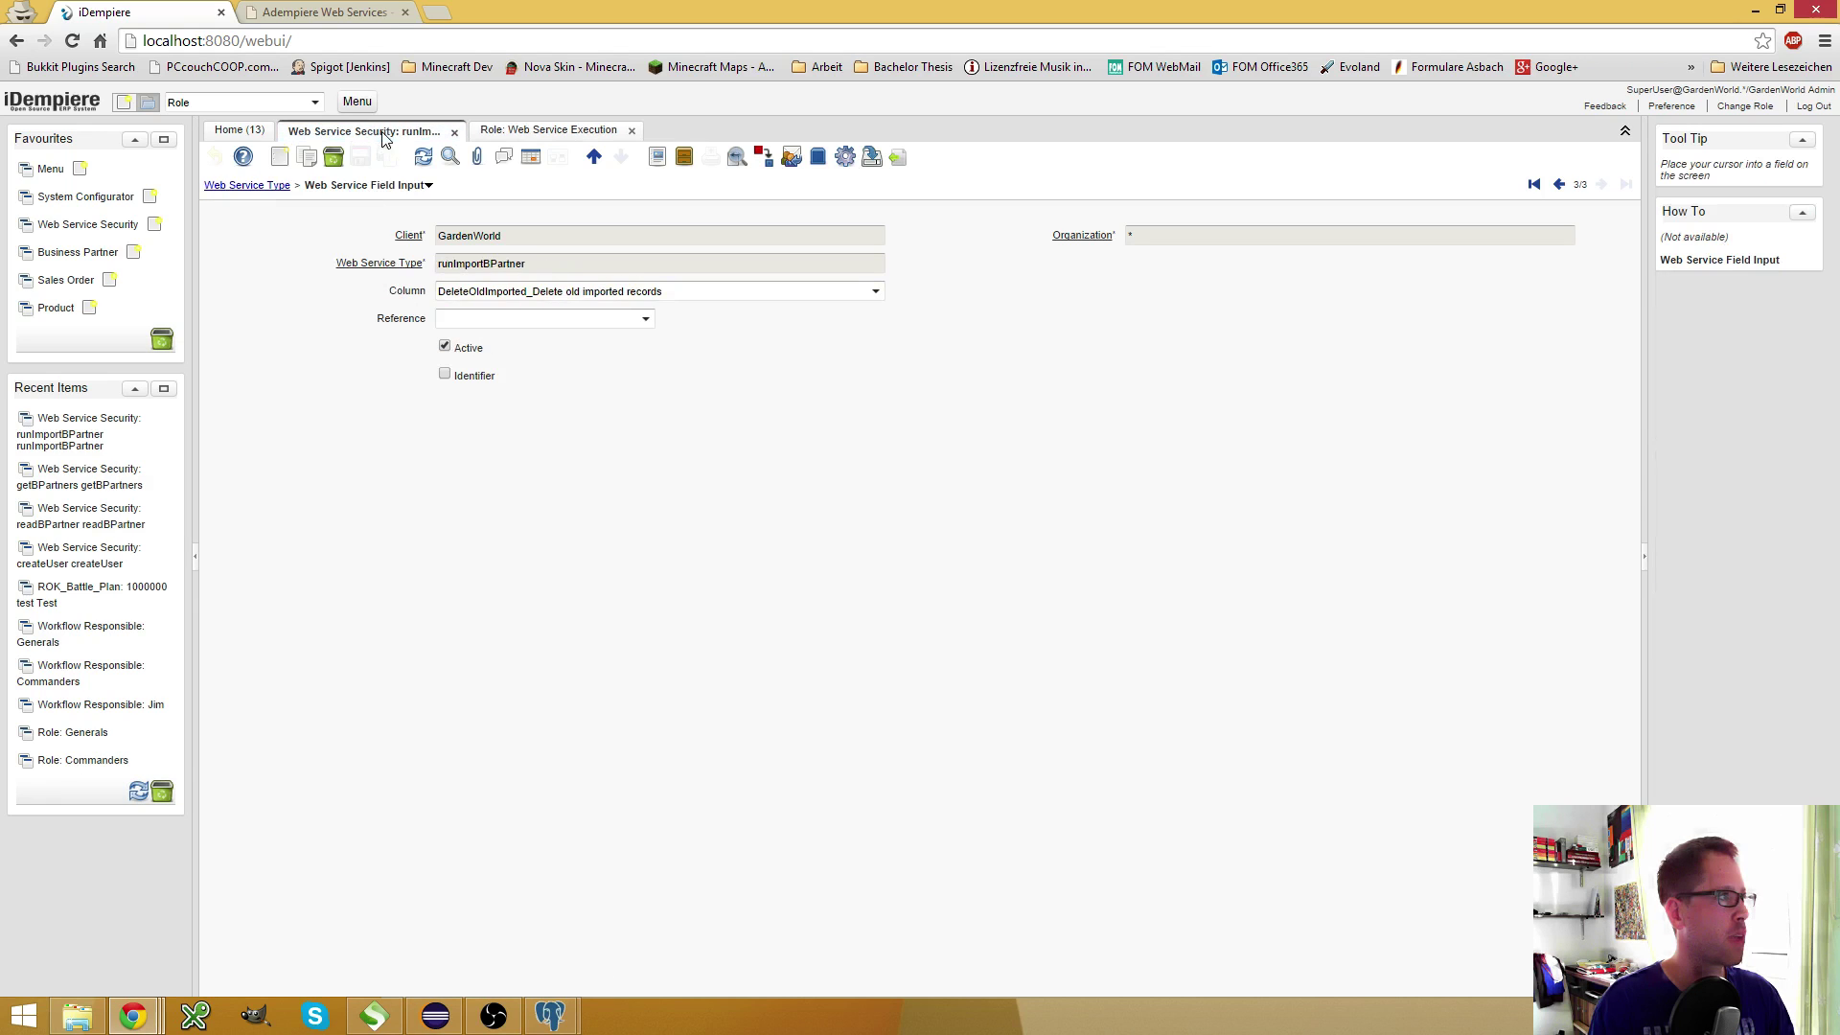
left_click(273, 186)
left_click(451, 816)
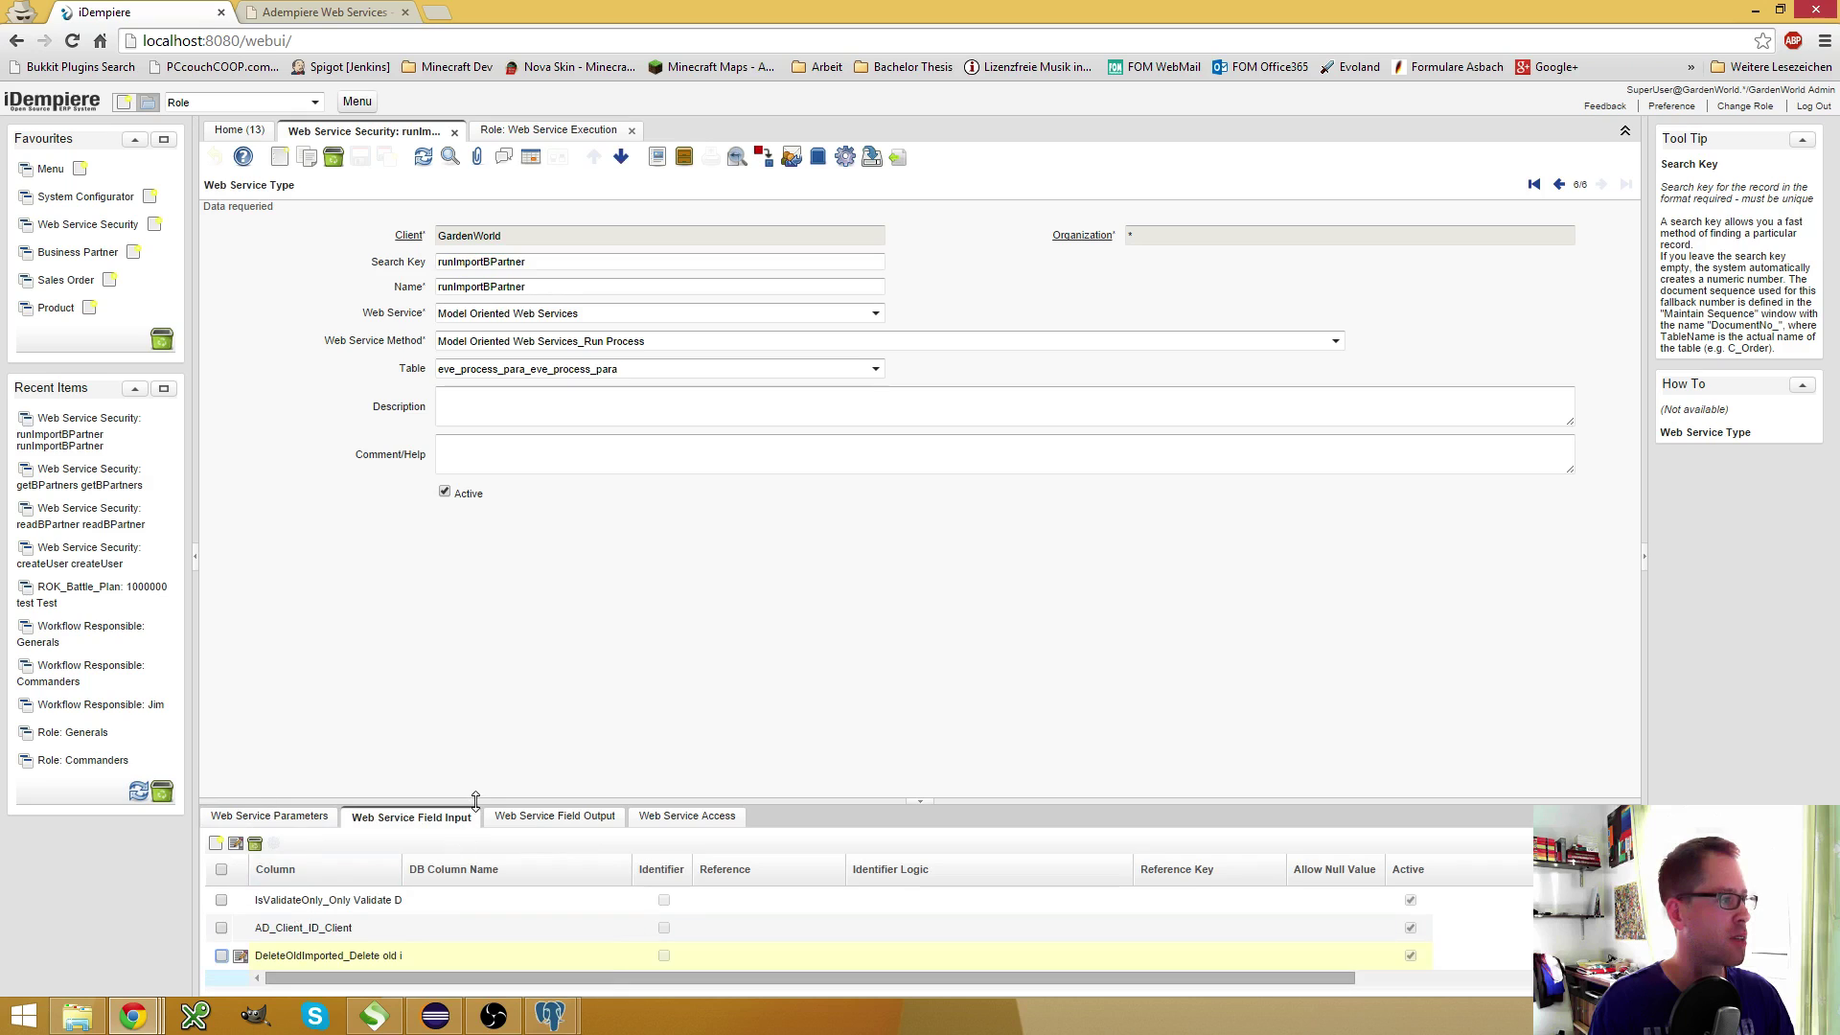
left_click_drag(477, 803, 515, 580)
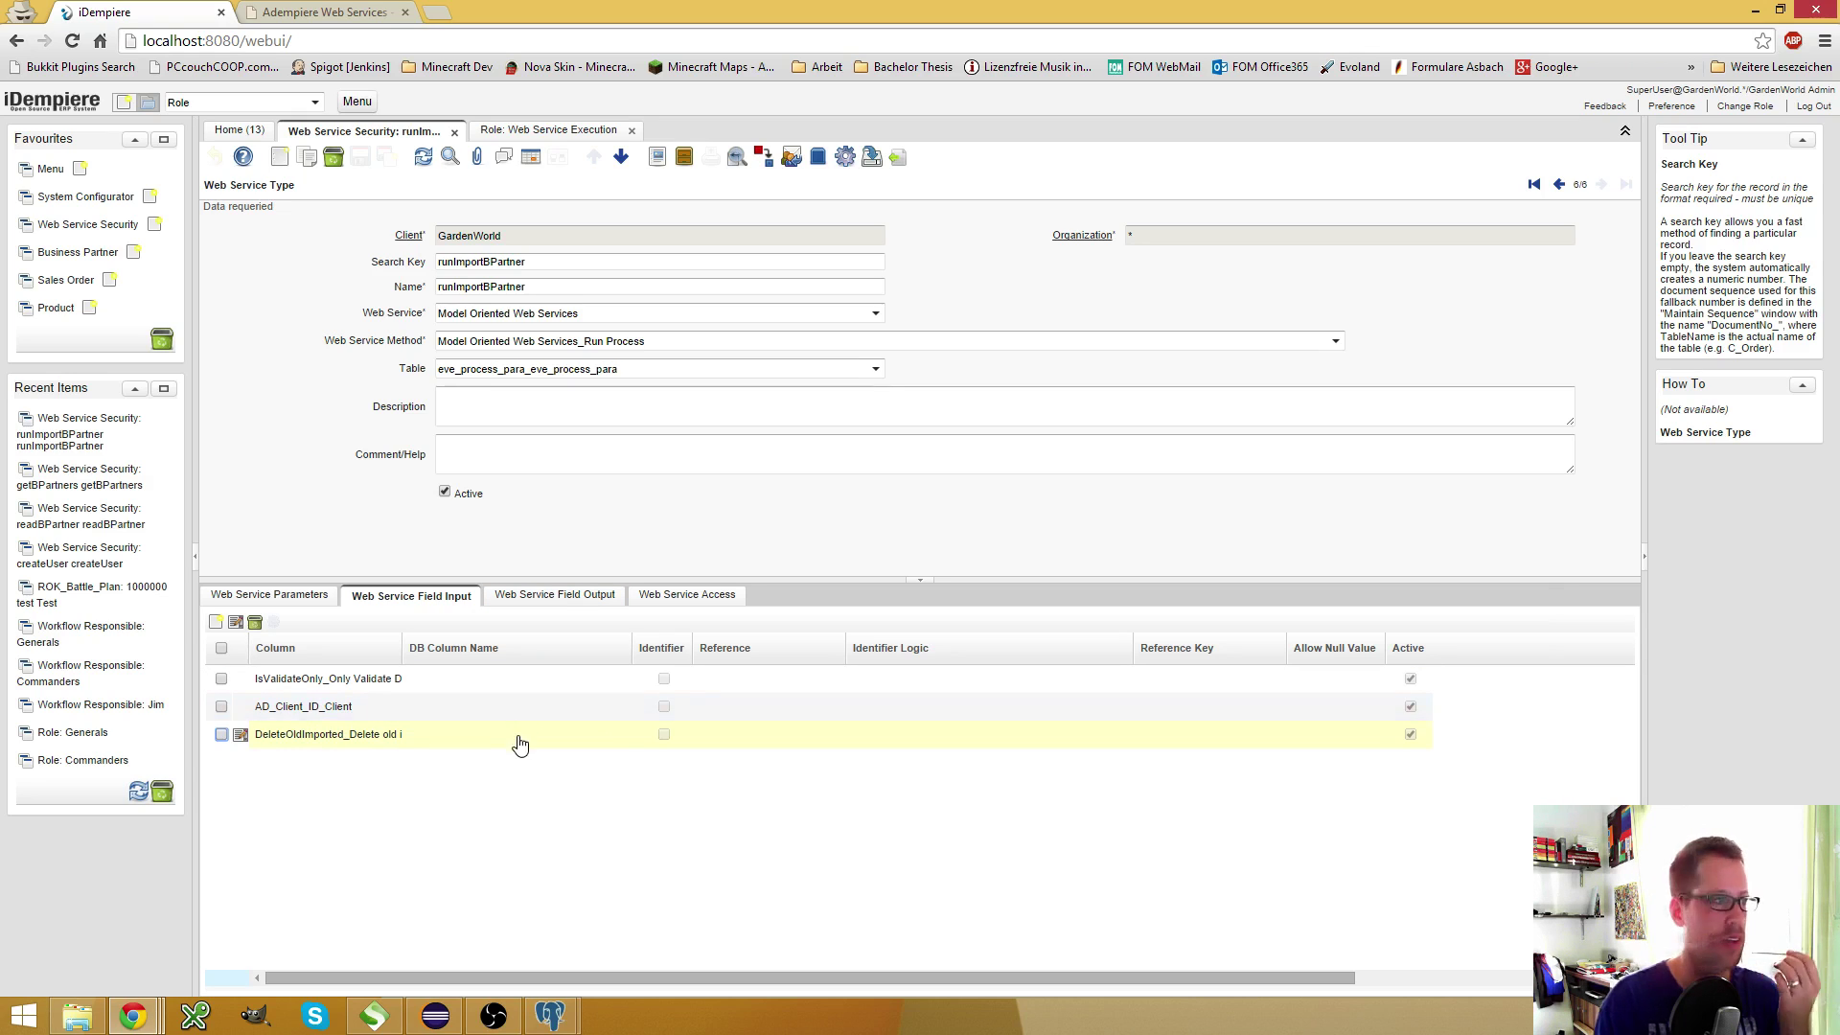
left_click(566, 130)
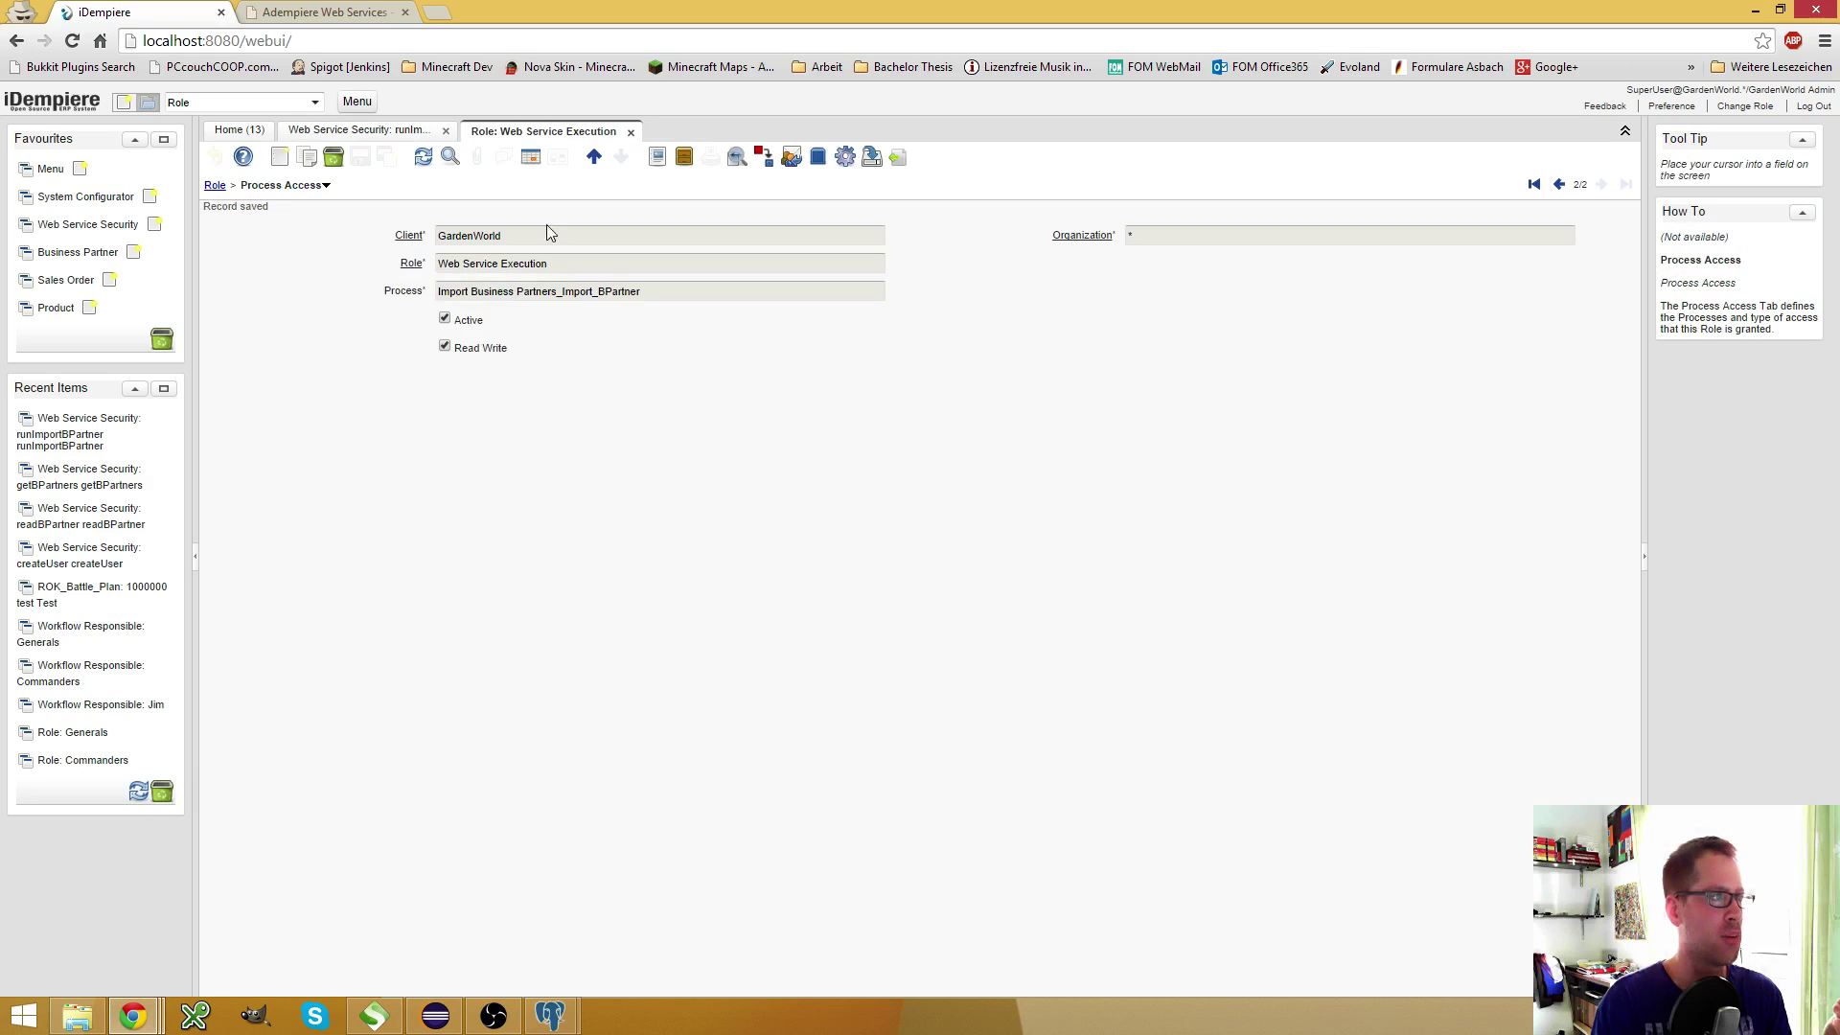
left_click(376, 131)
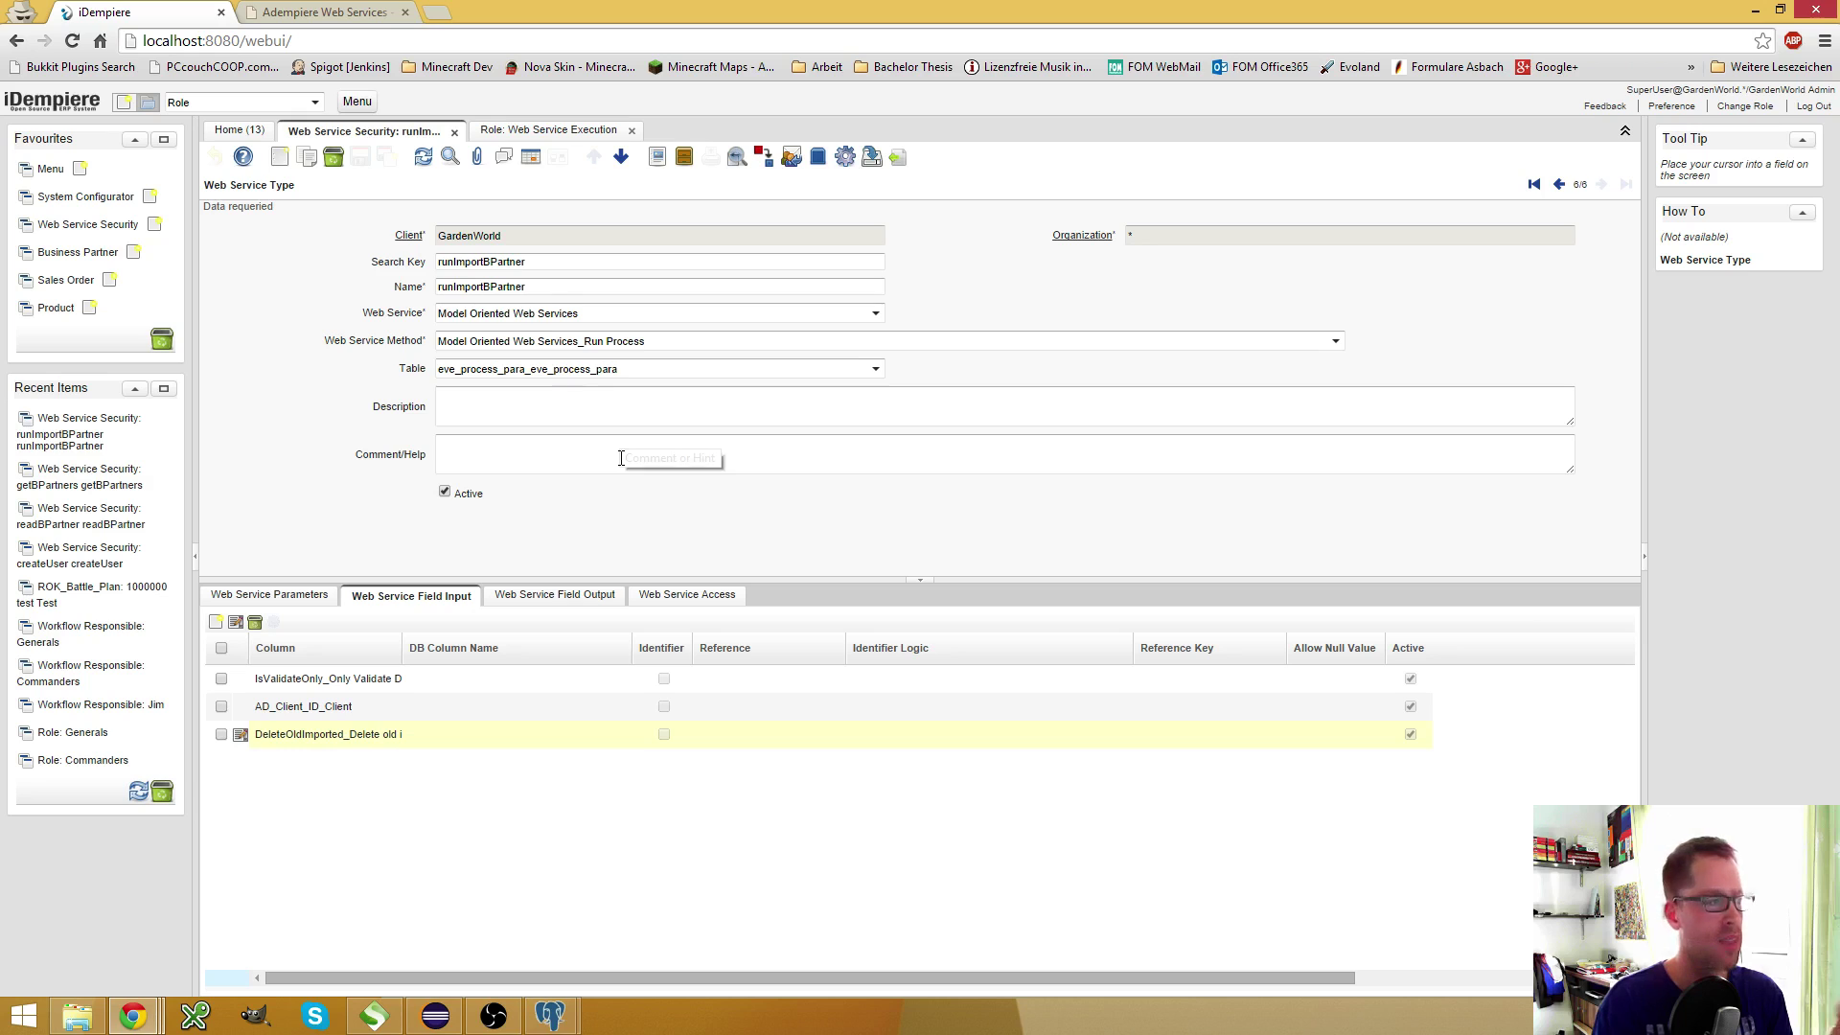